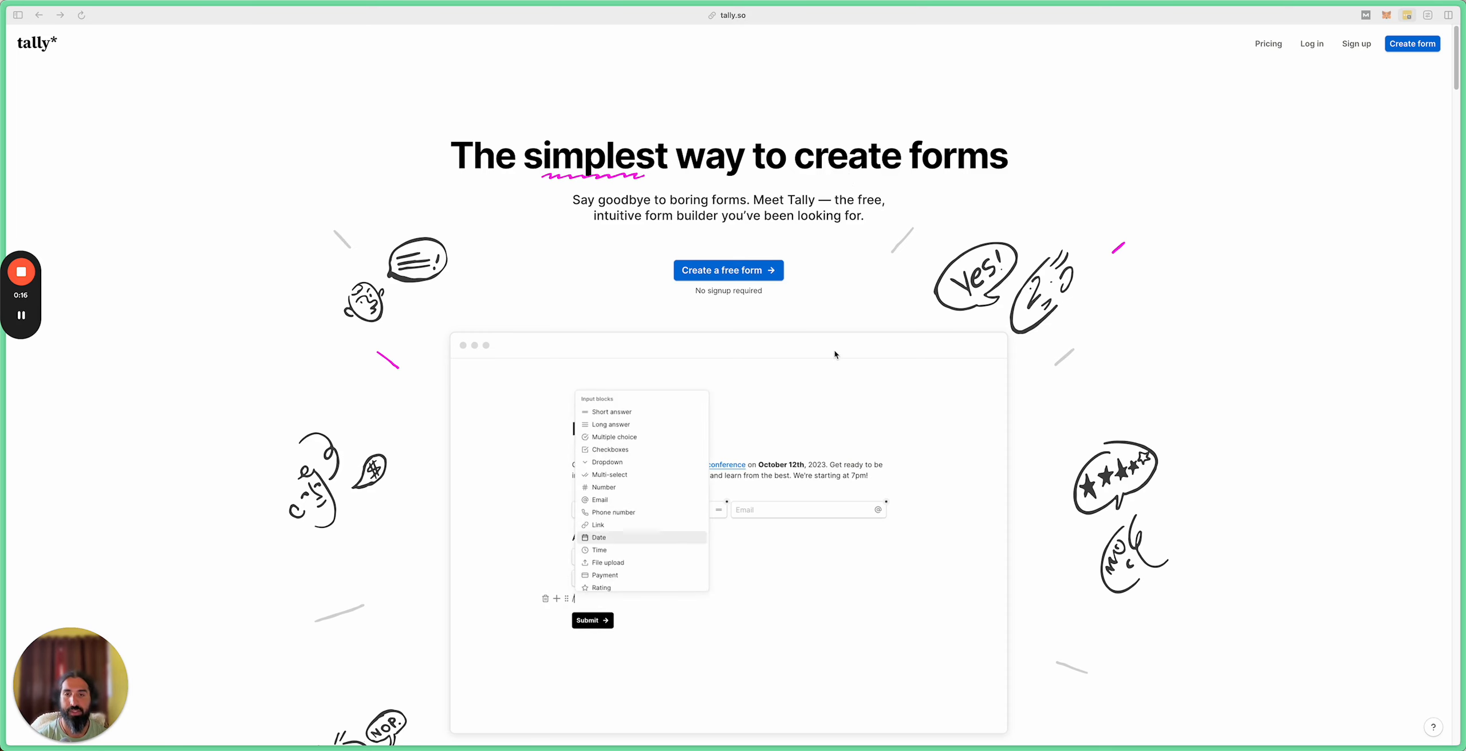
Step: Log in to Tally with the saved credentials and open the Automation Operator workspace
click(1317, 43)
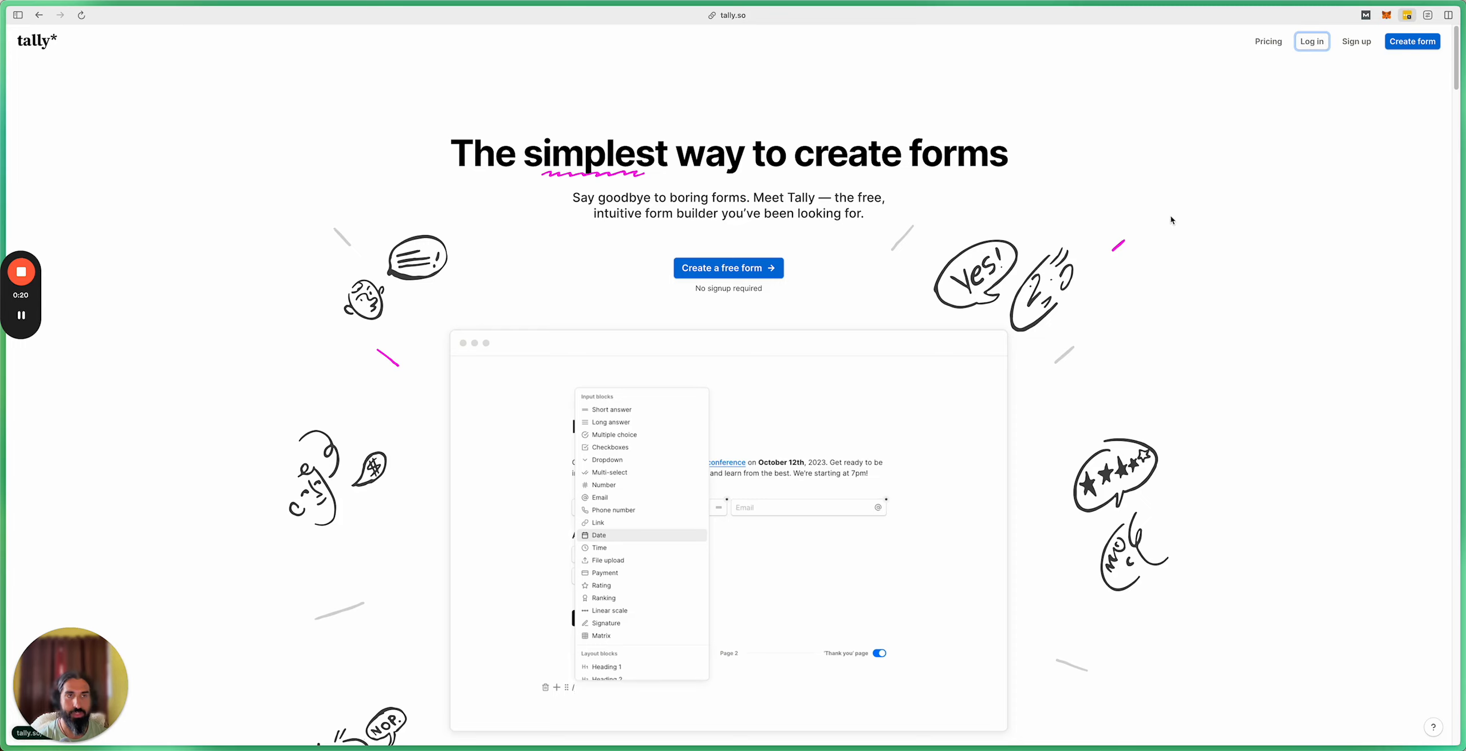
click(677, 376)
click(687, 401)
click(663, 462)
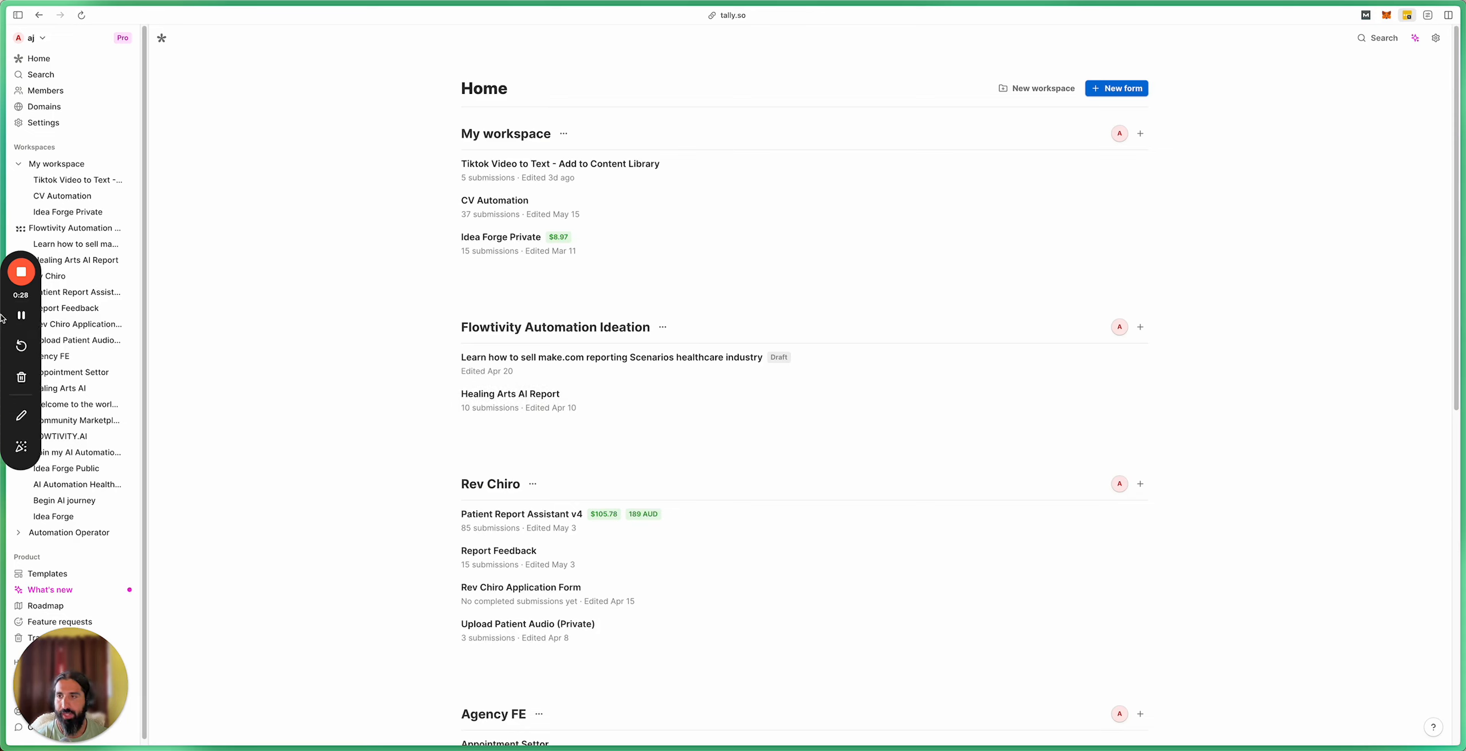
drag(20, 298, 315, 356)
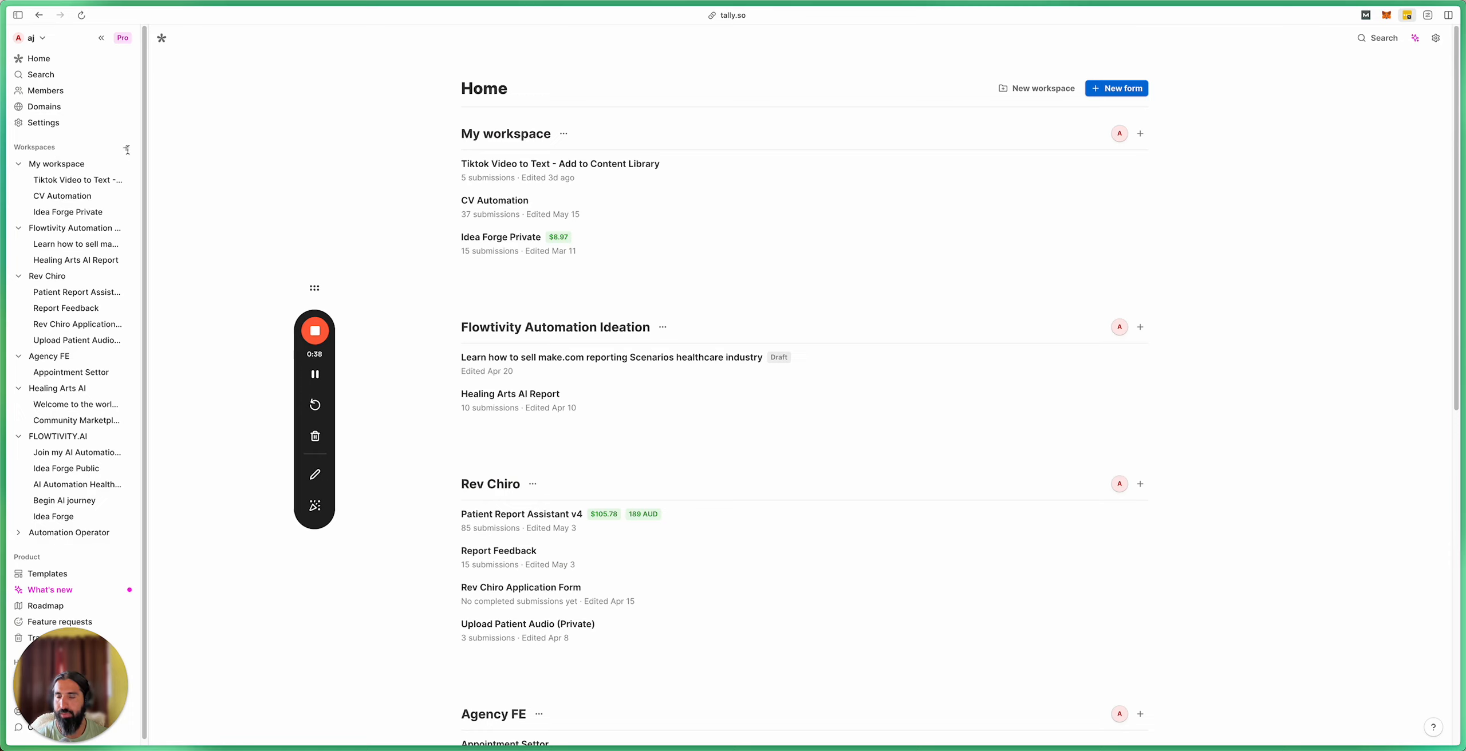
click(92, 533)
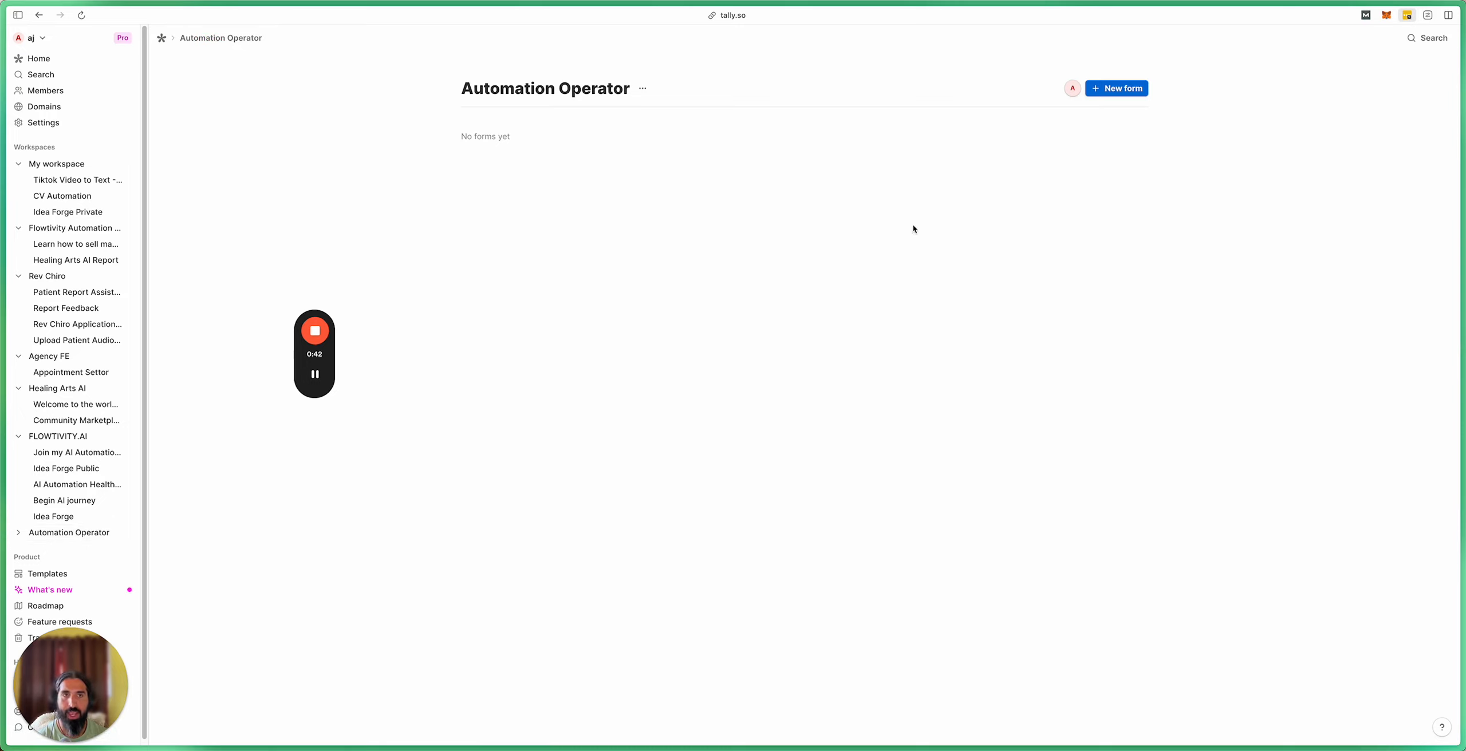
Step: Create a blank form titled 'Automation Health Check' and add a short-answer question block
click(1121, 91)
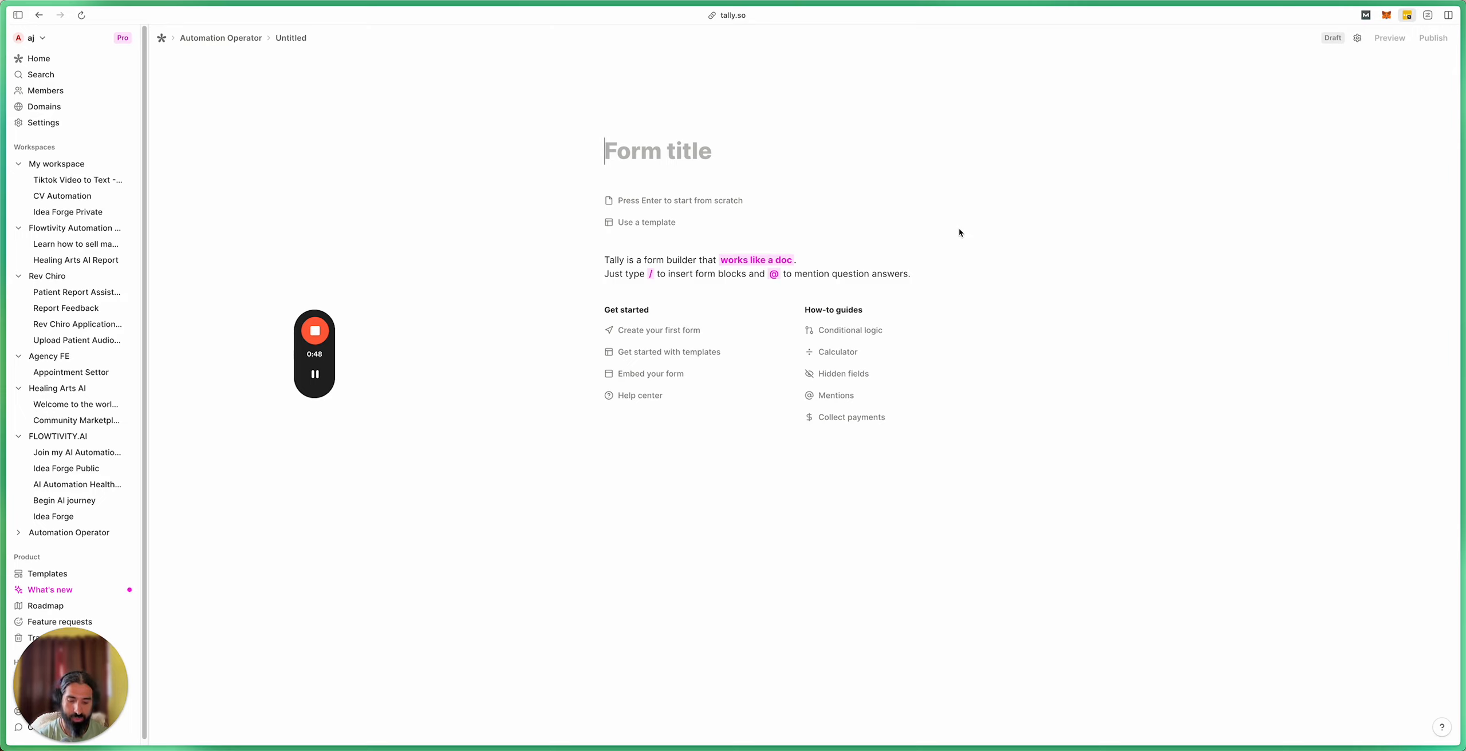
text(Automation H)
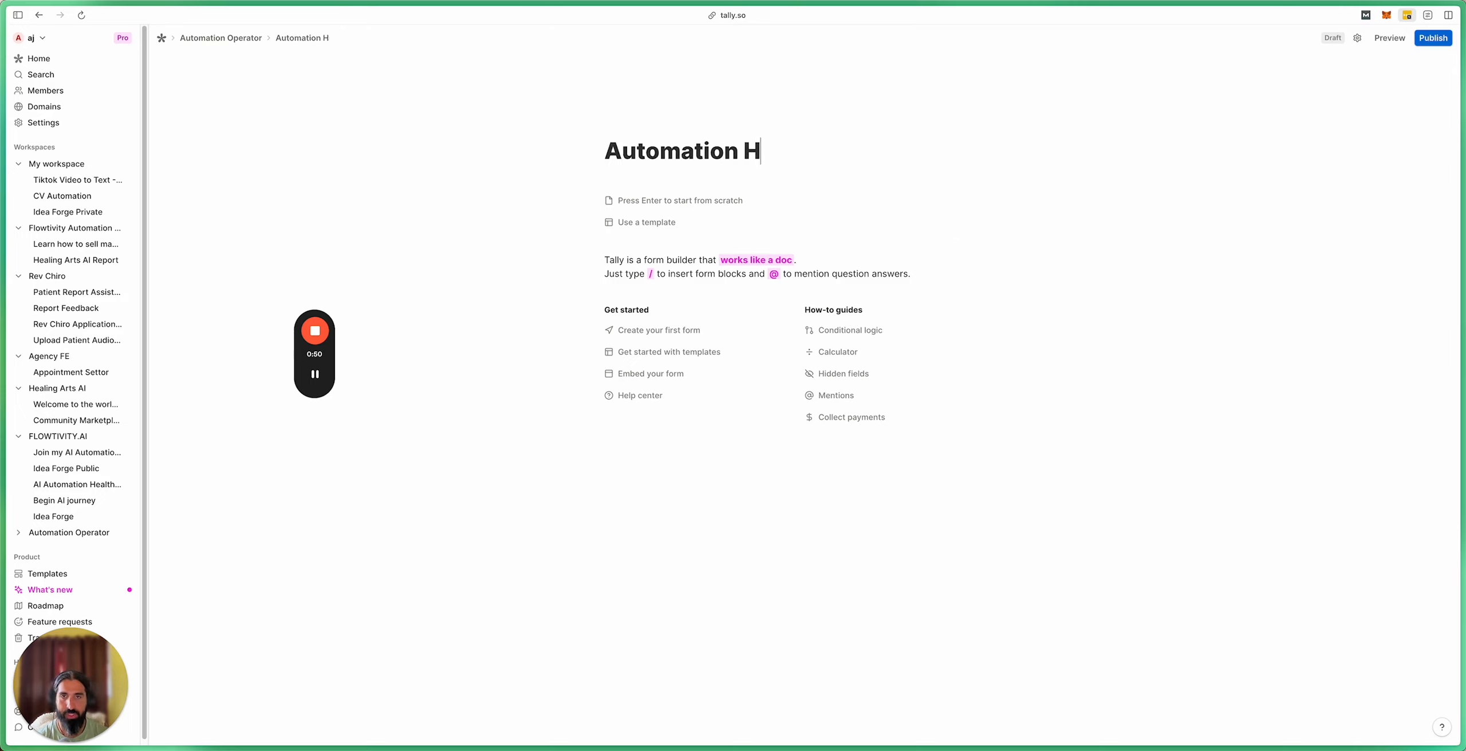
text(ealth Cheak)
key(BackSpace)
key(BackSpace)
text(ck)
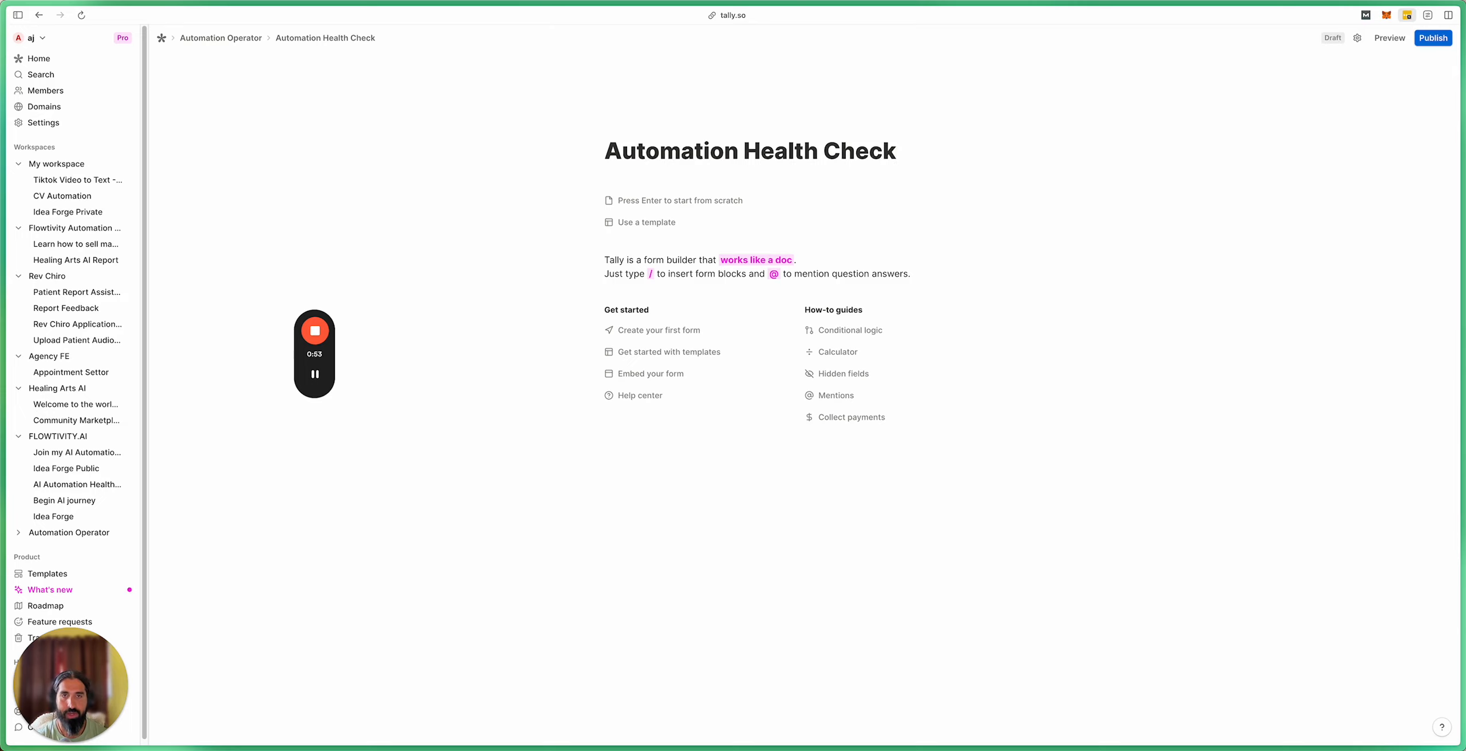
key(Return)
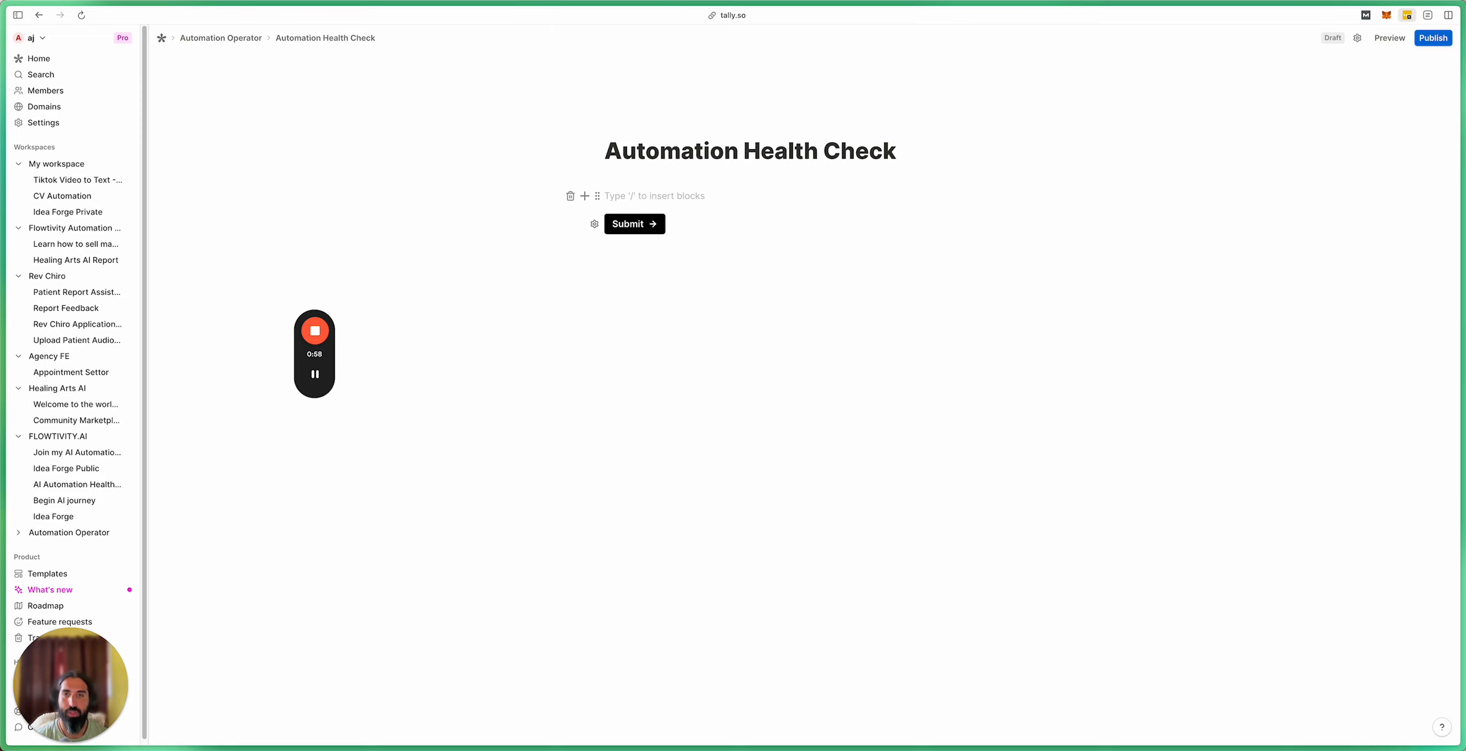
text(/)
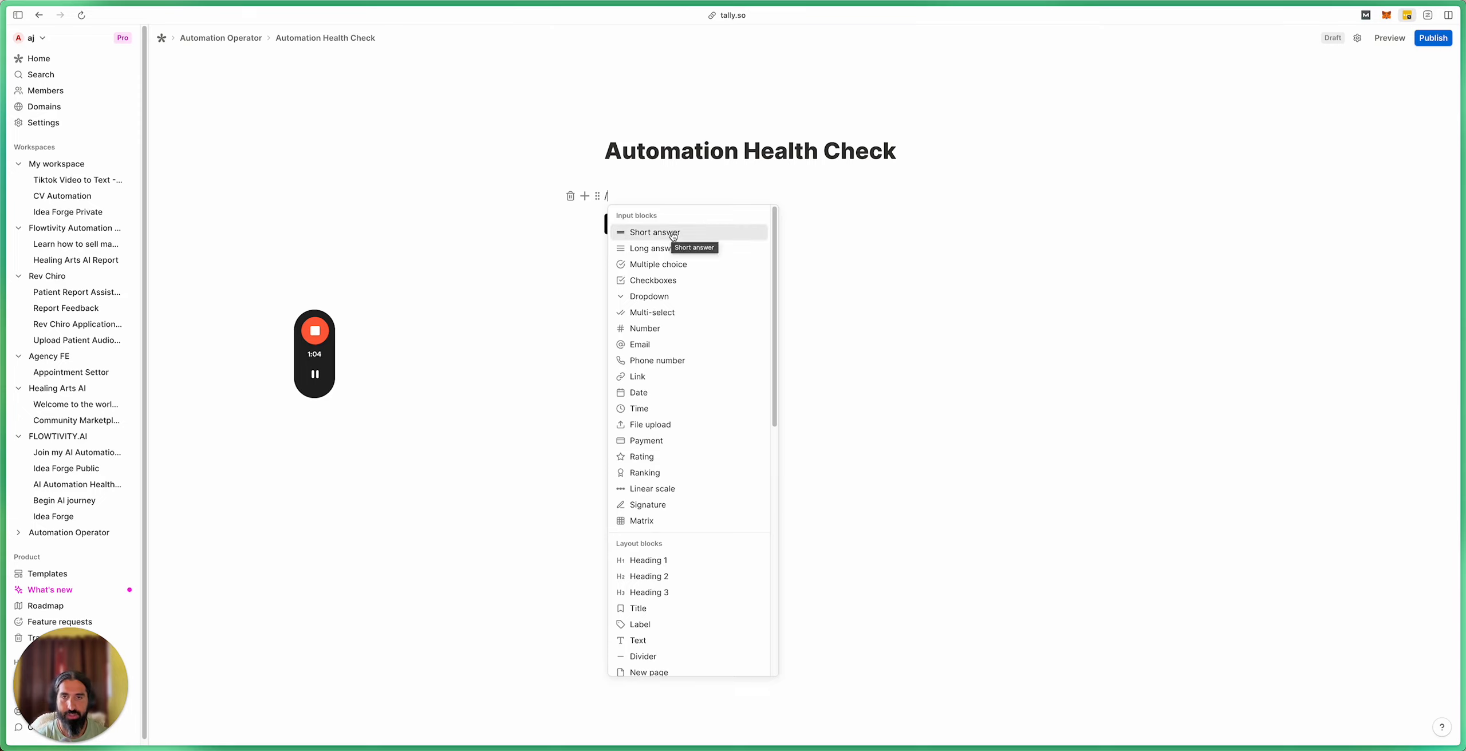
click(673, 236)
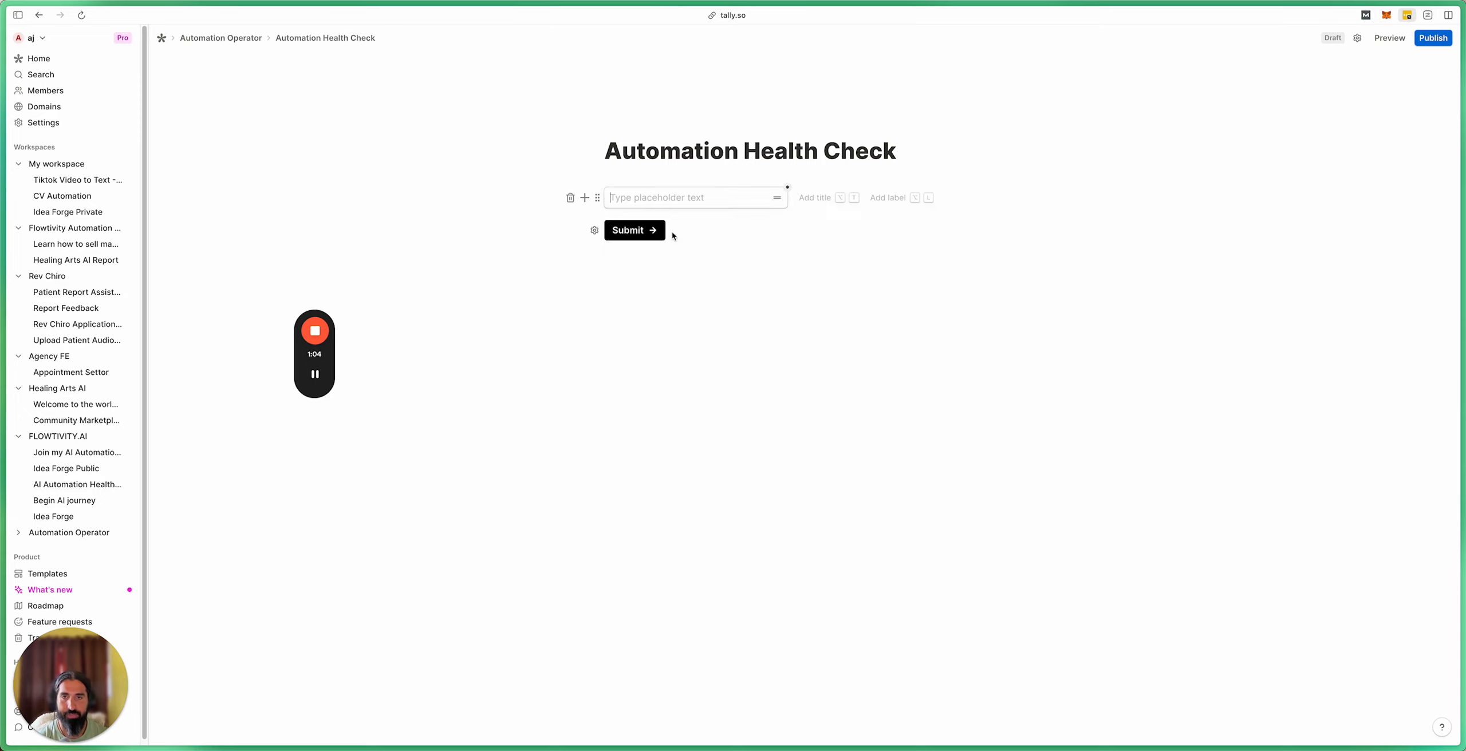
click(815, 200)
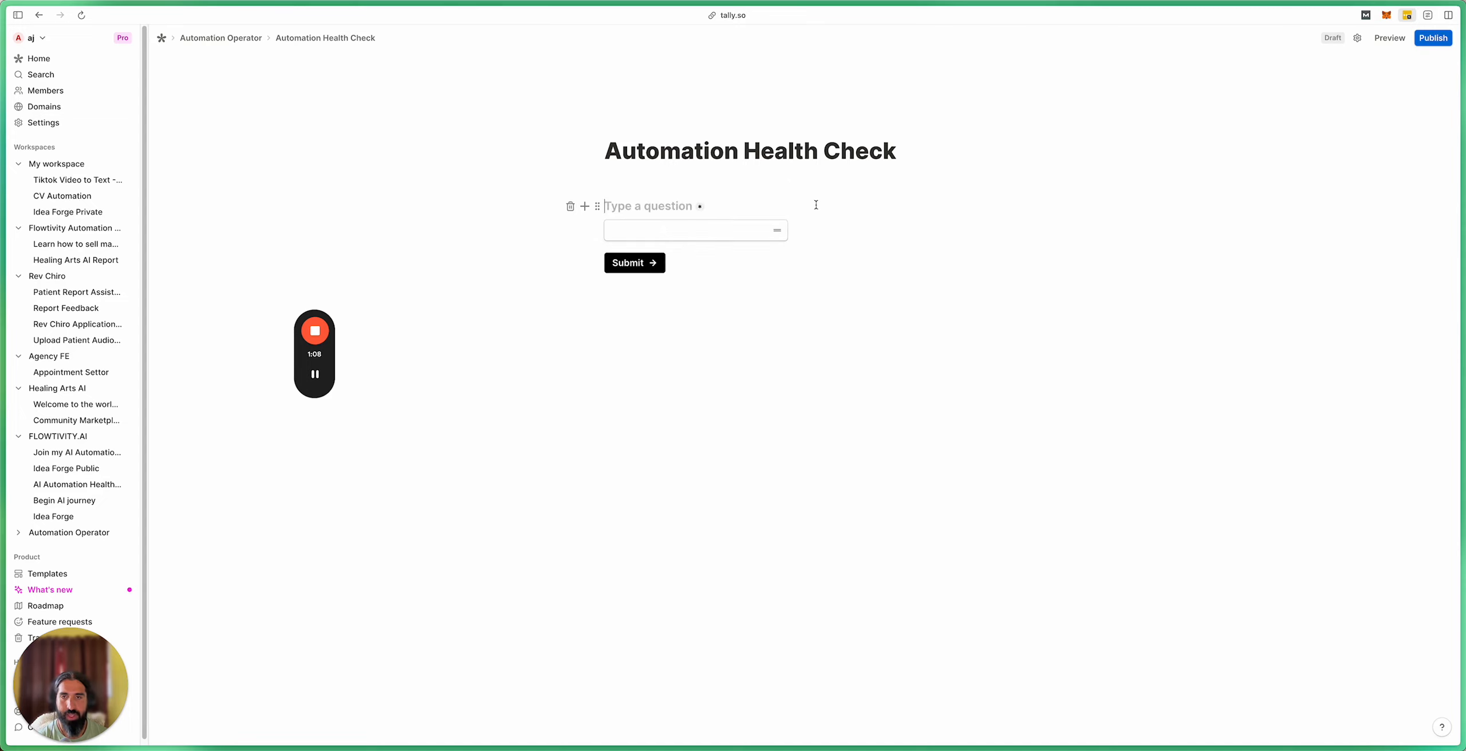
Step: In the Gamma presentation, select and copy the question 'What industry does your business operate in?'
mouse_move(12, 550)
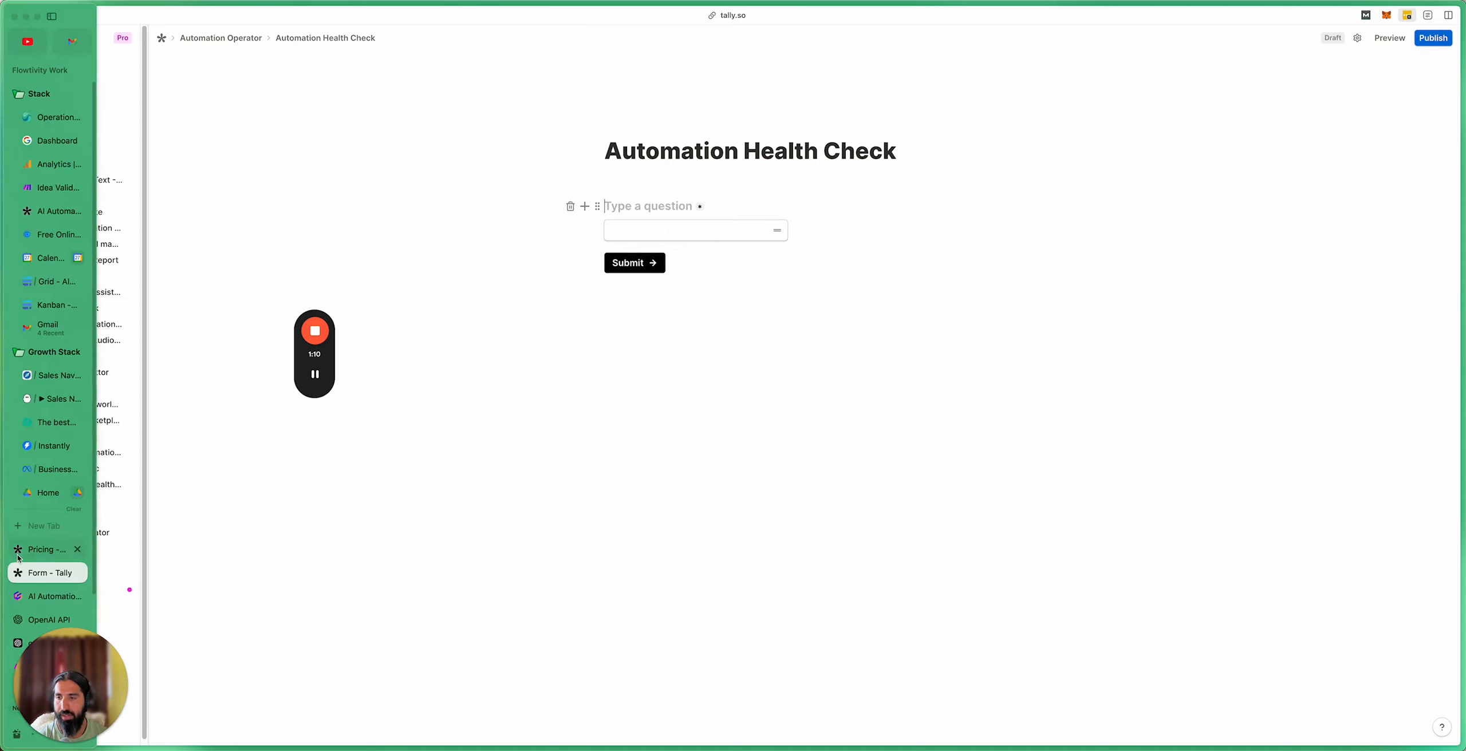
click(36, 597)
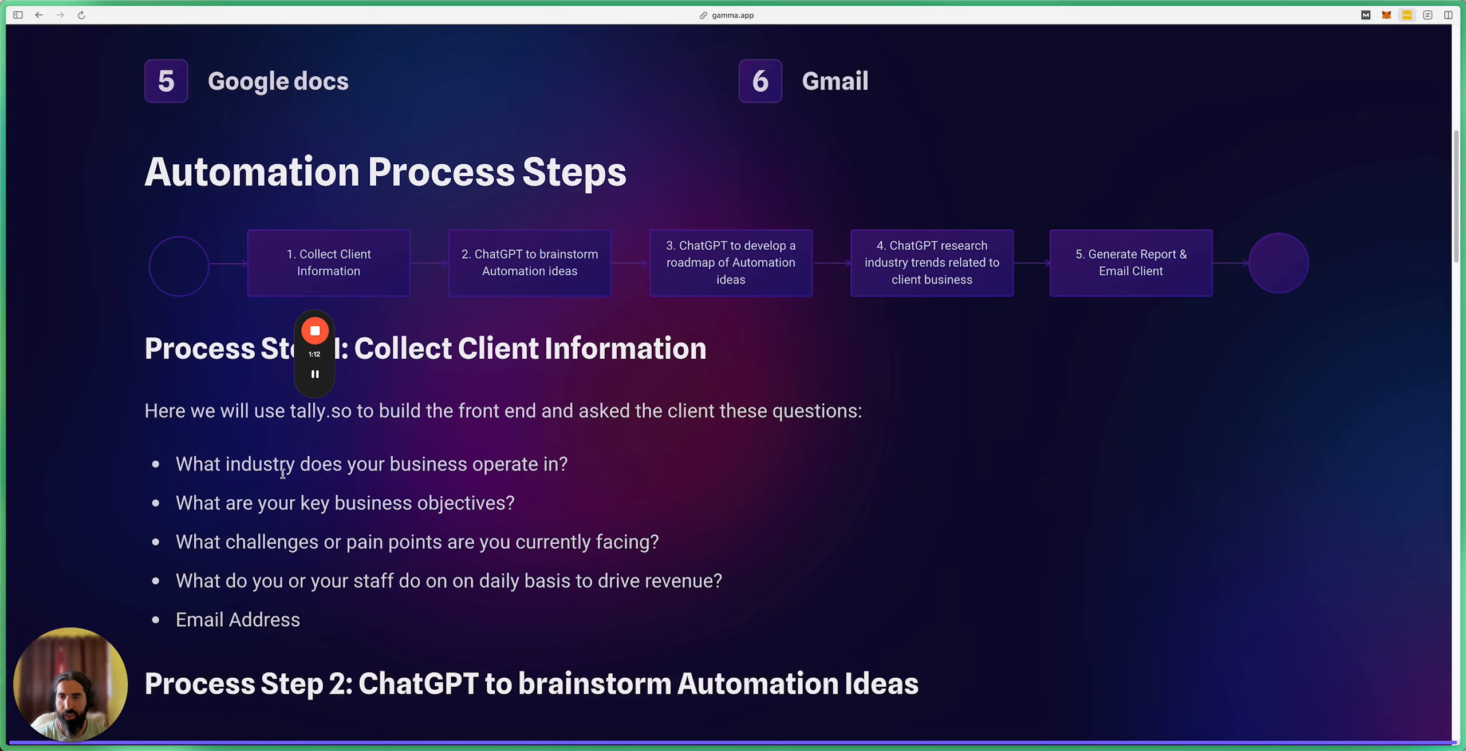
drag(178, 465, 569, 467)
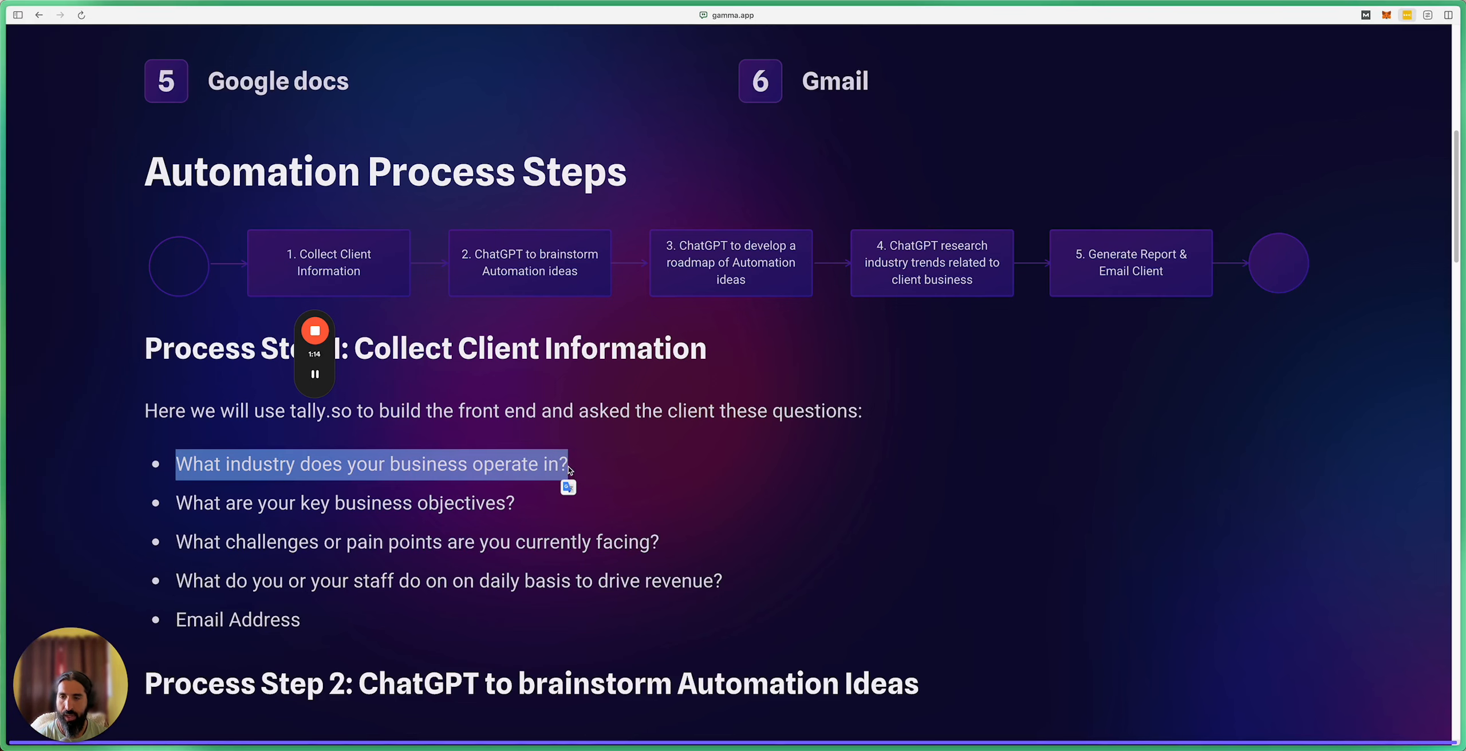
drag(294, 361, 68, 324)
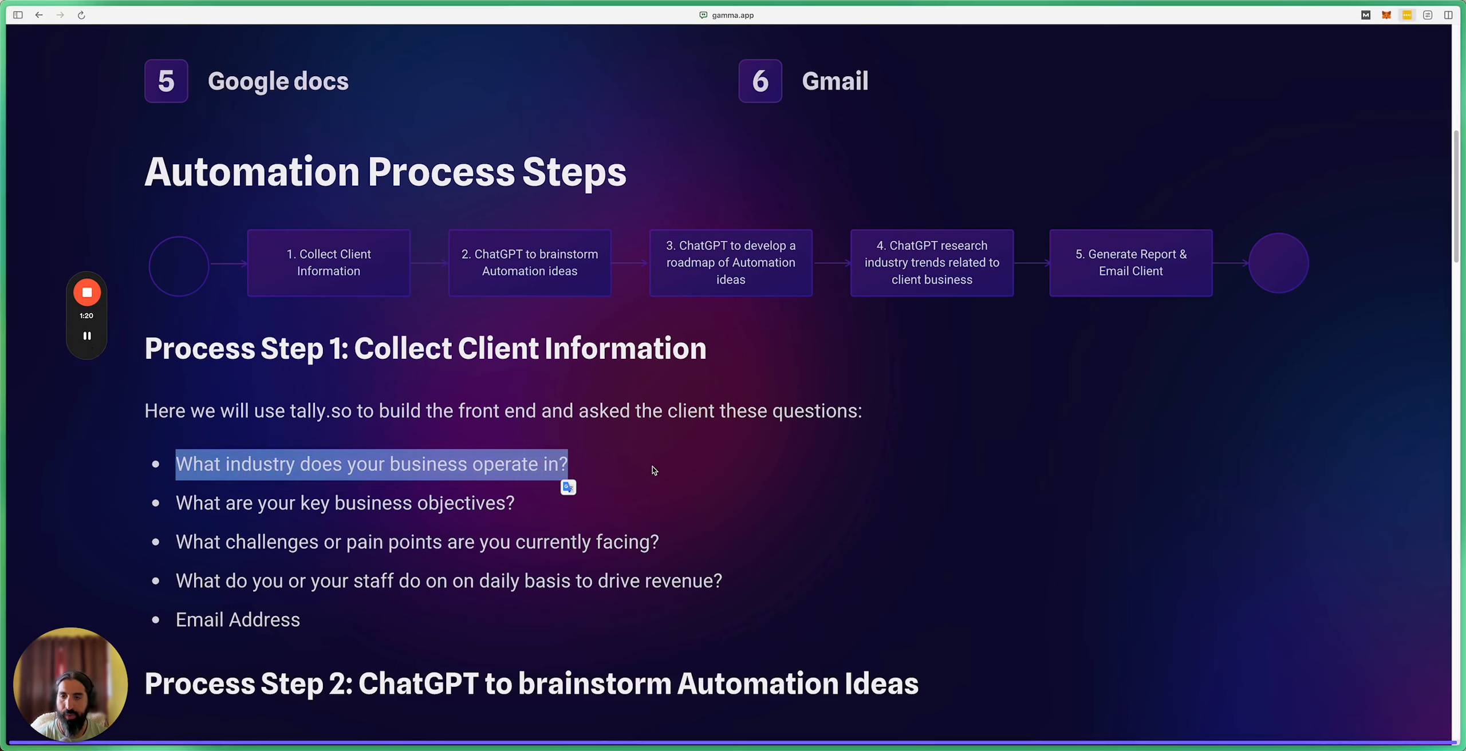
click(323, 468)
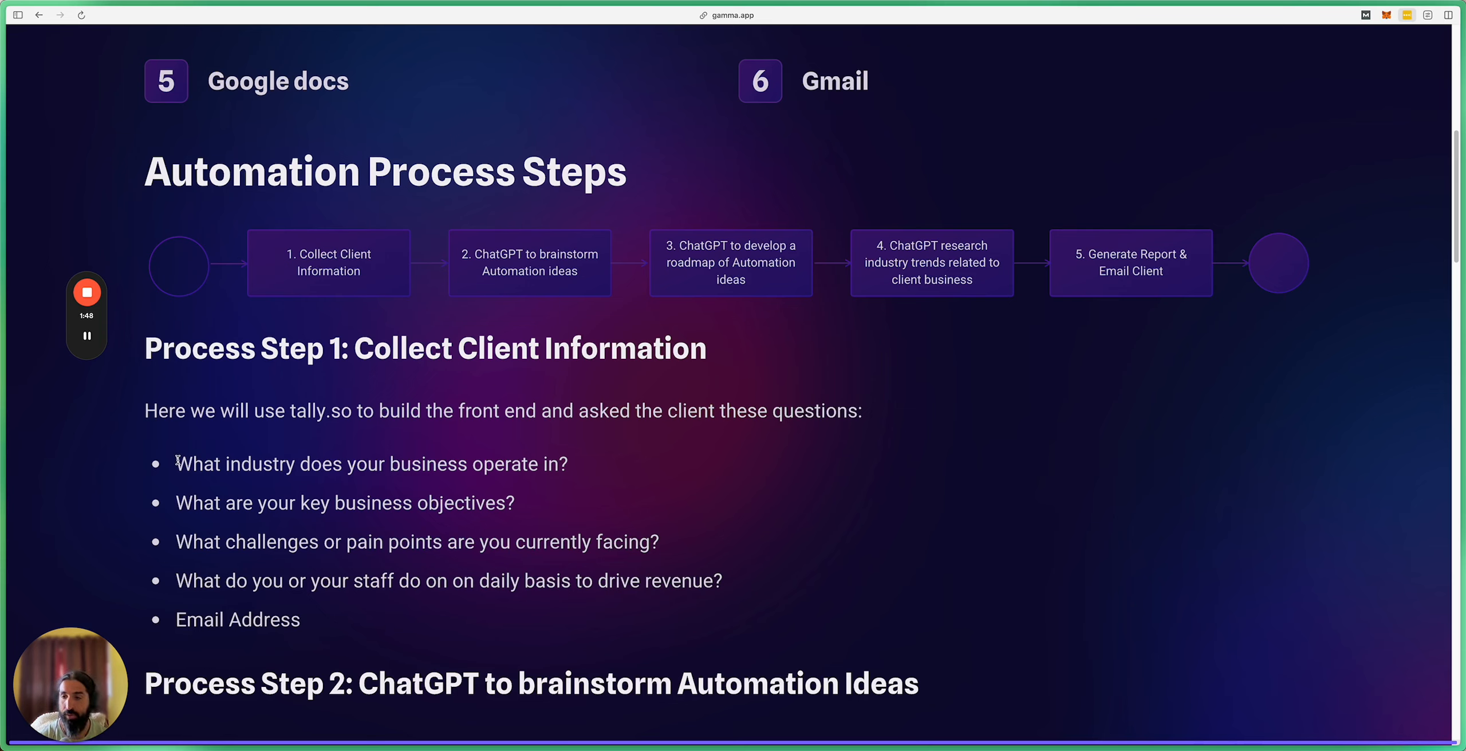
drag(192, 459, 355, 442)
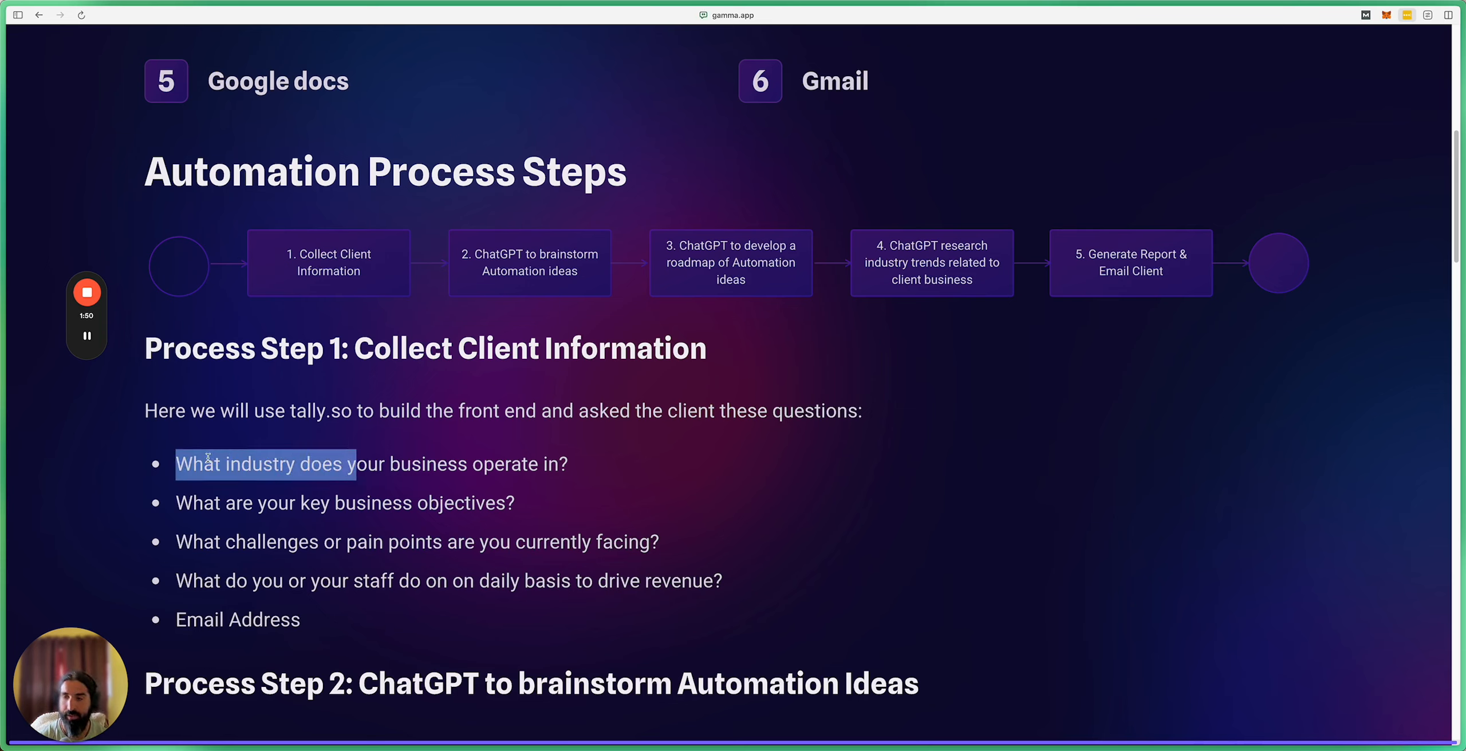
drag(206, 458, 573, 462)
key(super+c)
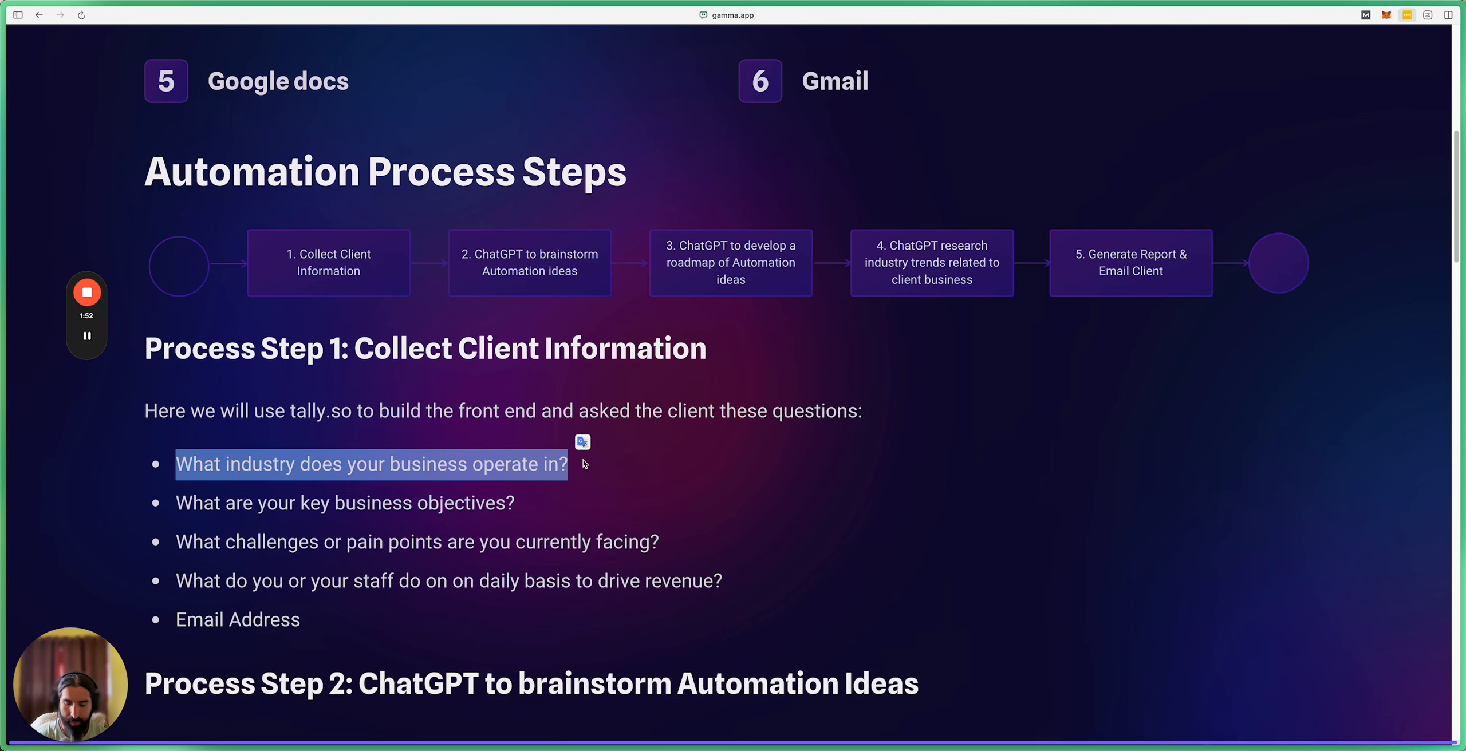
mouse_move(2, 421)
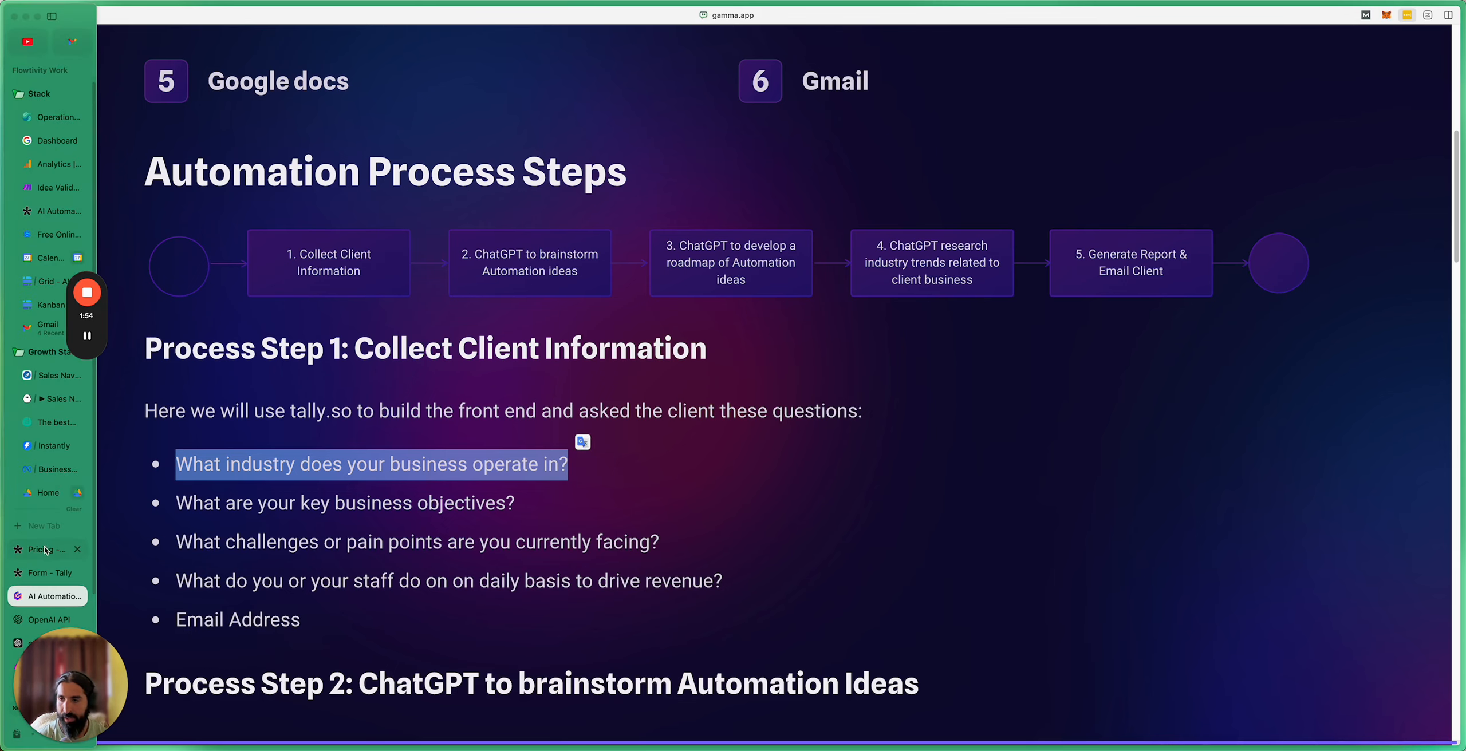
click(50, 572)
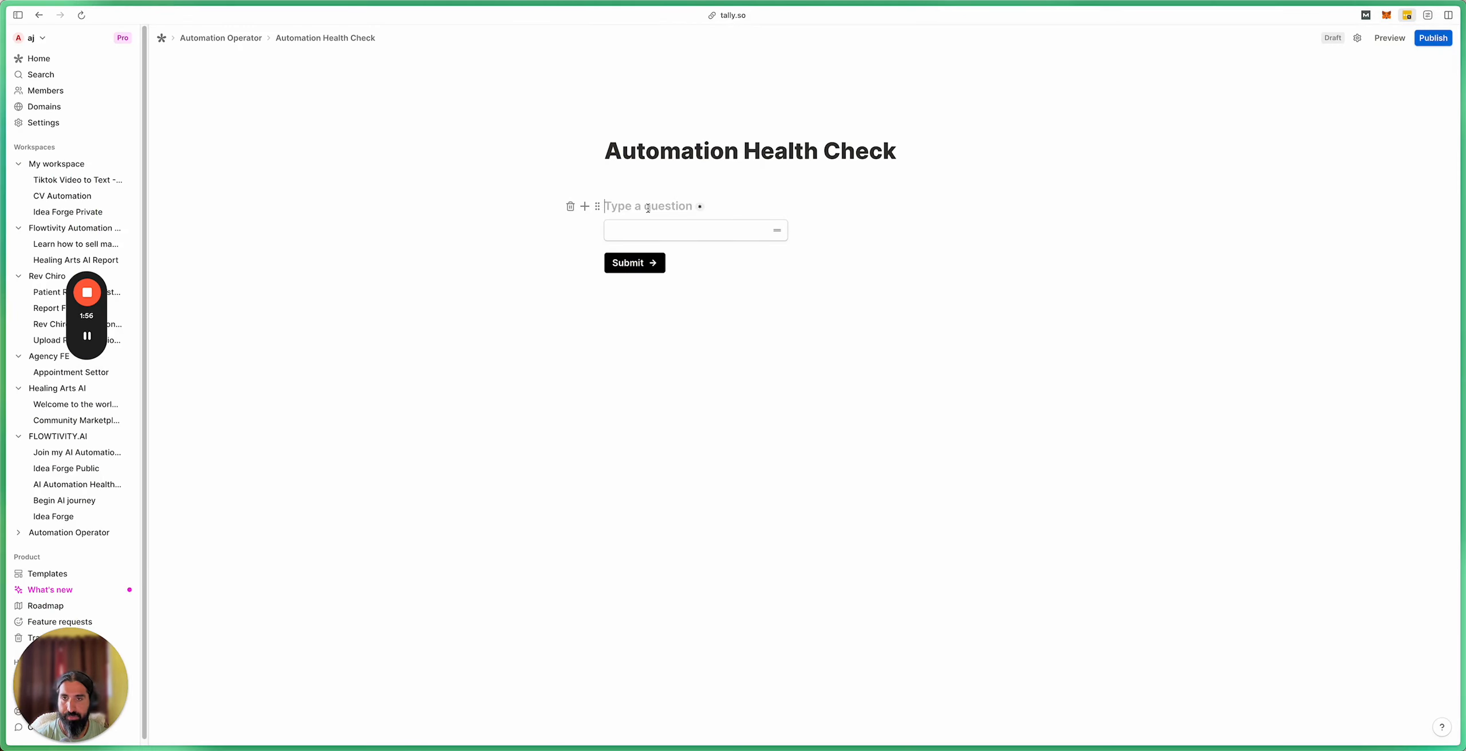
Step: Paste the industry question as the block title, publish the form, and view its integrations
key(super+v)
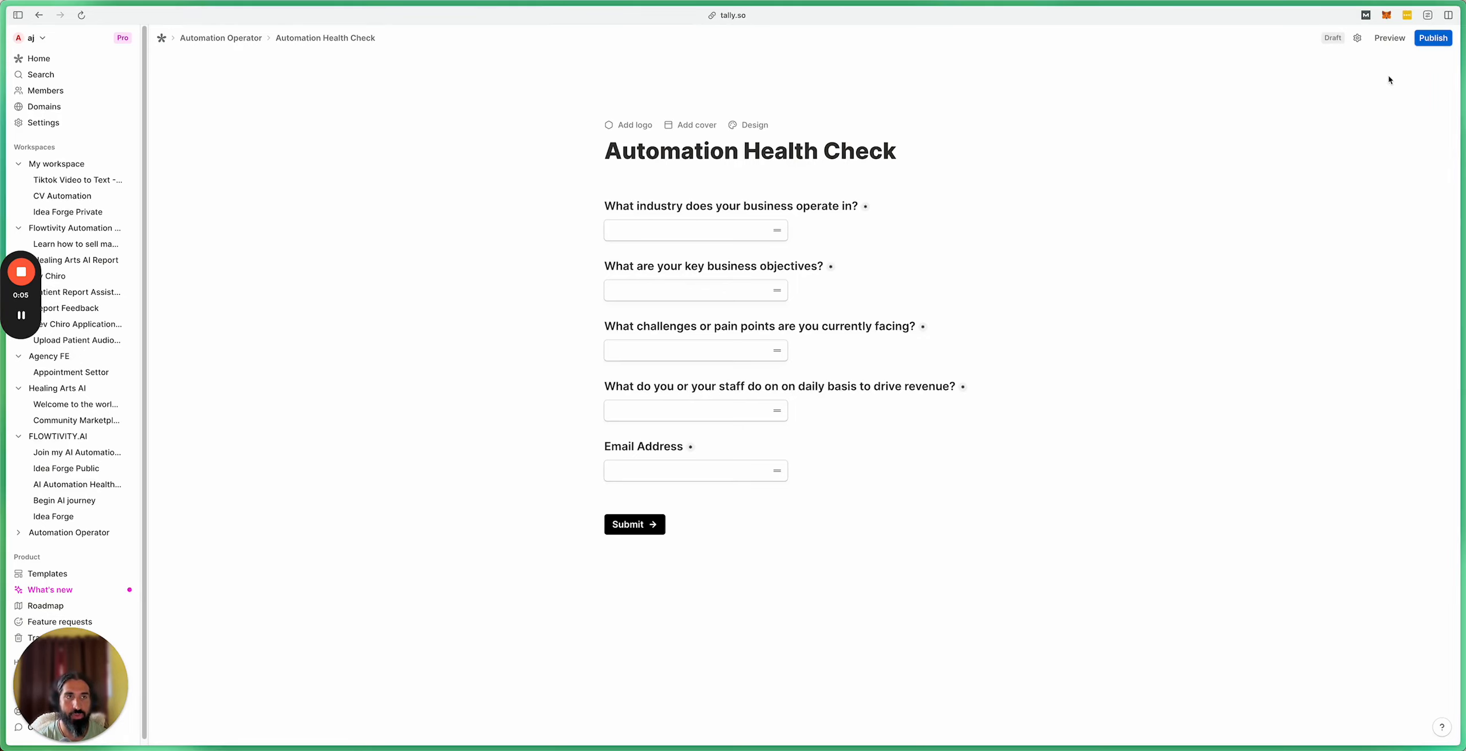
click(1426, 41)
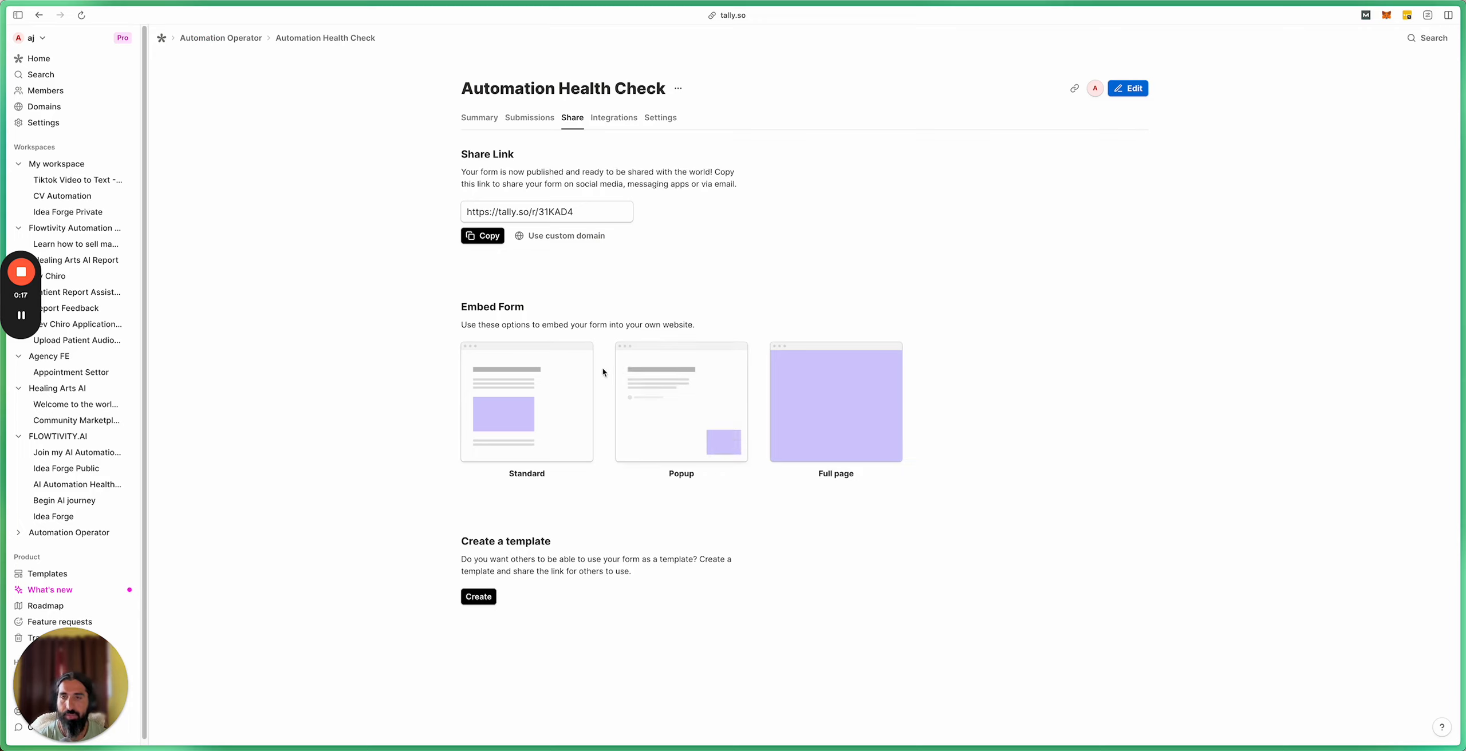
click(608, 121)
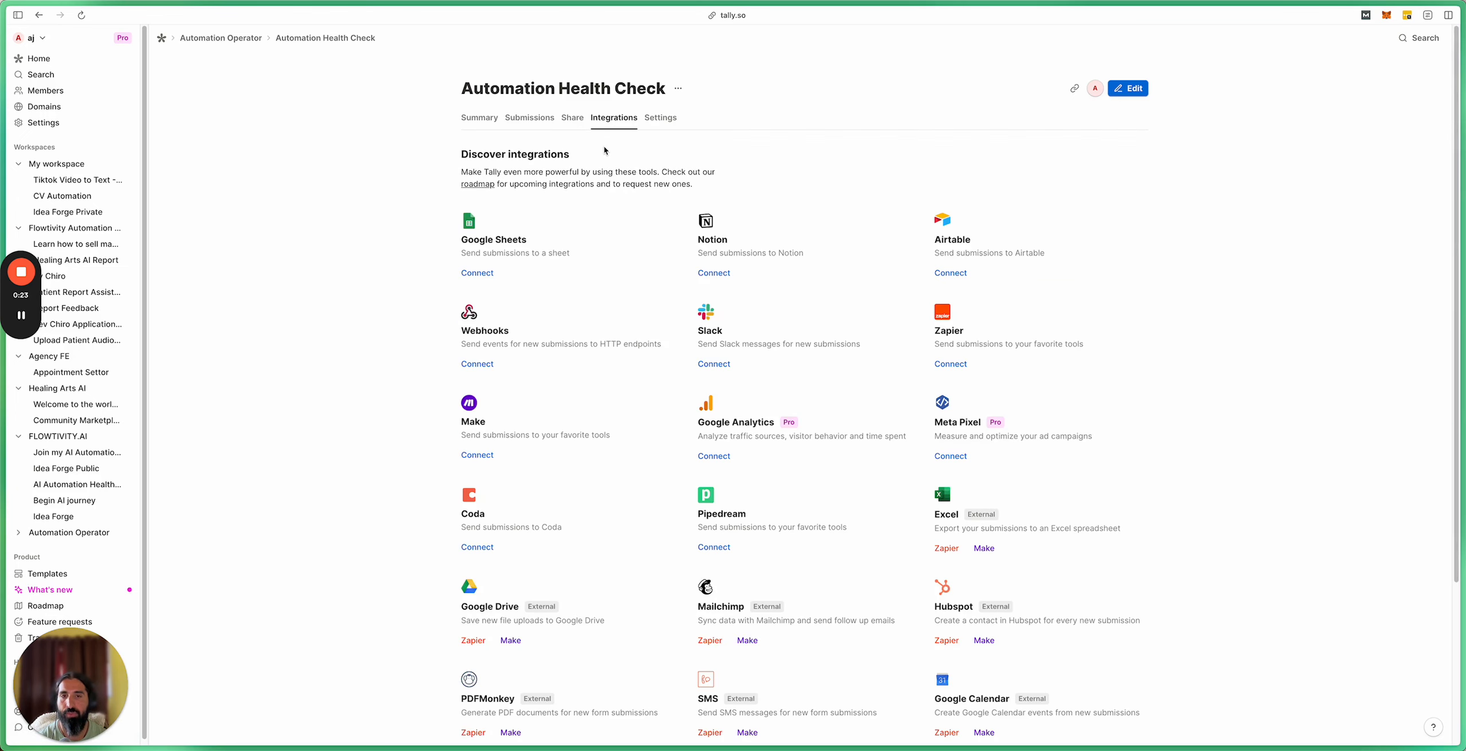
mouse_move(17, 556)
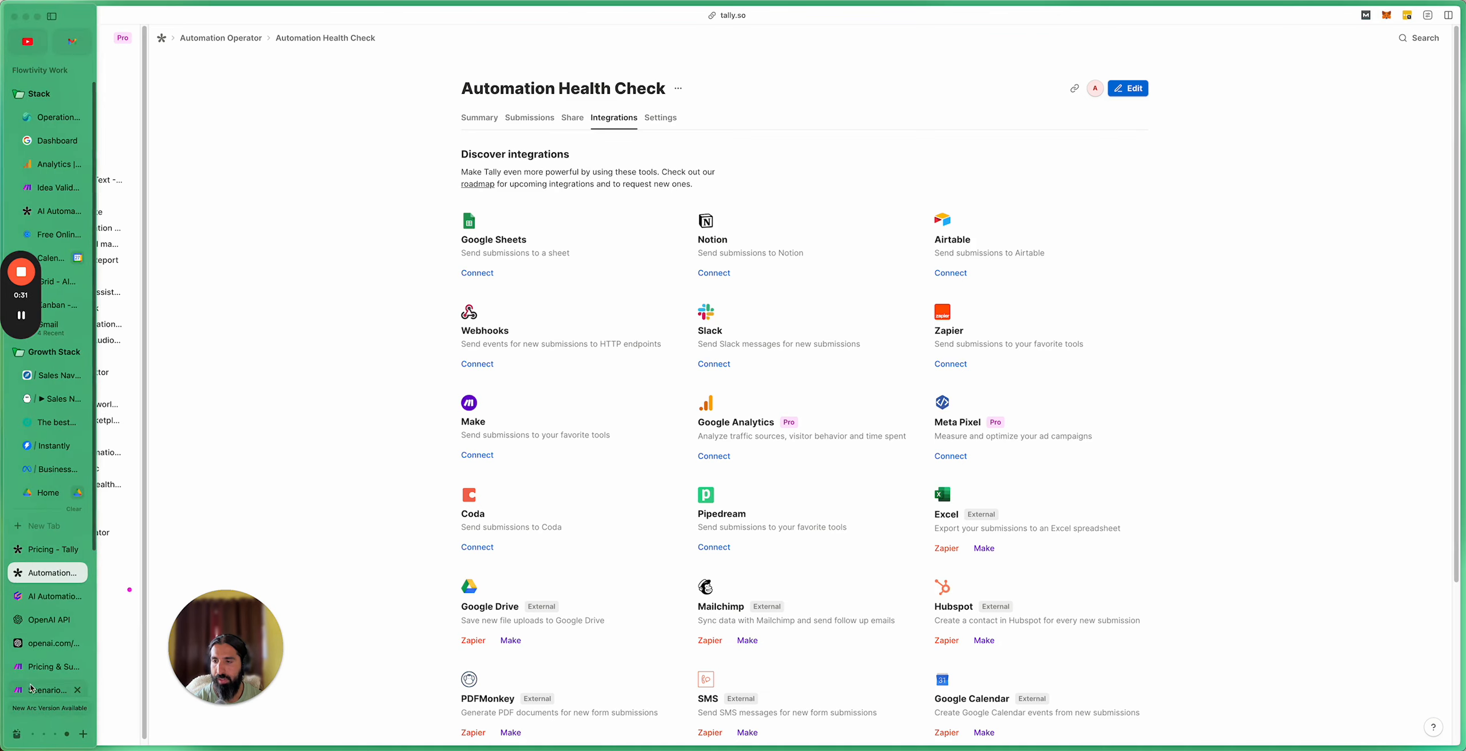
Step: Put Make in a wider split view beside Tally and create a scenario in the automation operators folder
right_click(34, 692)
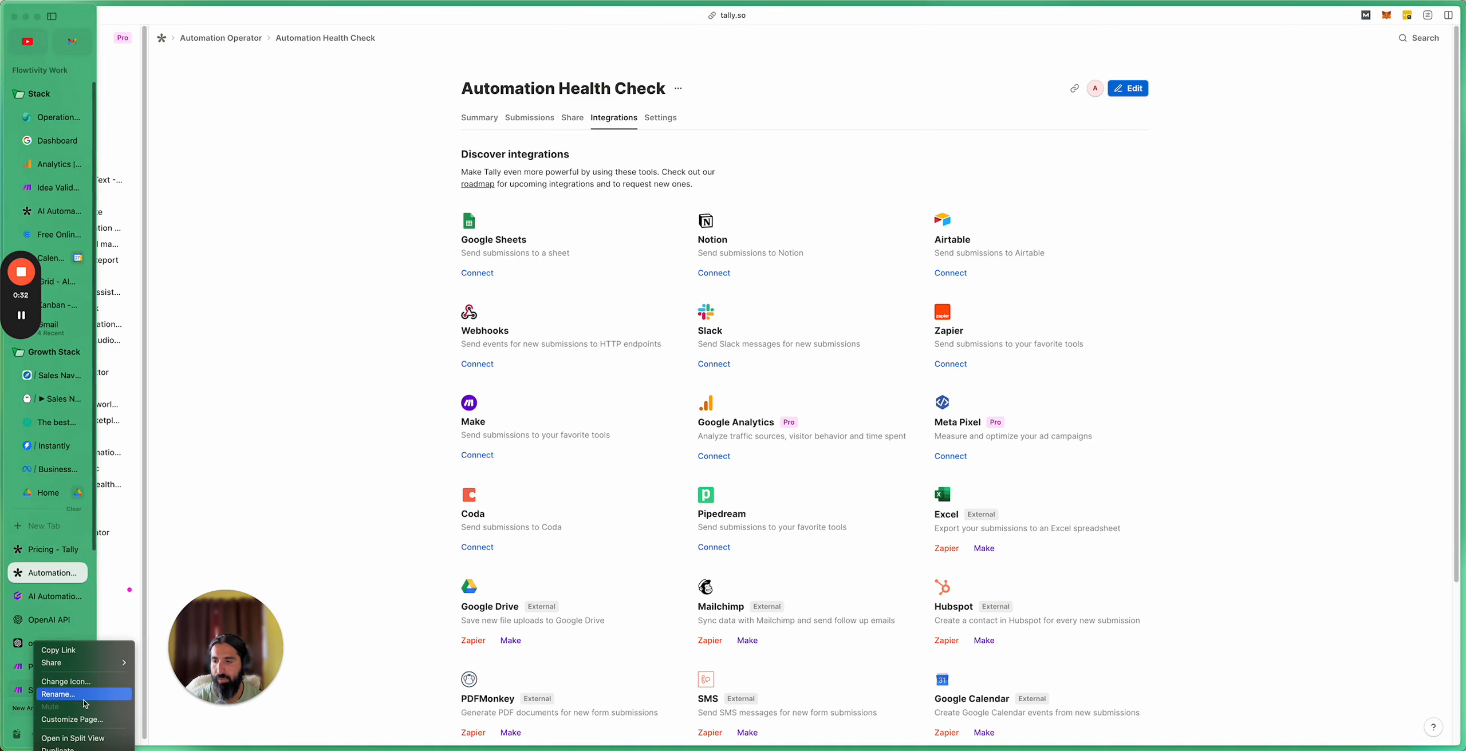
click(92, 739)
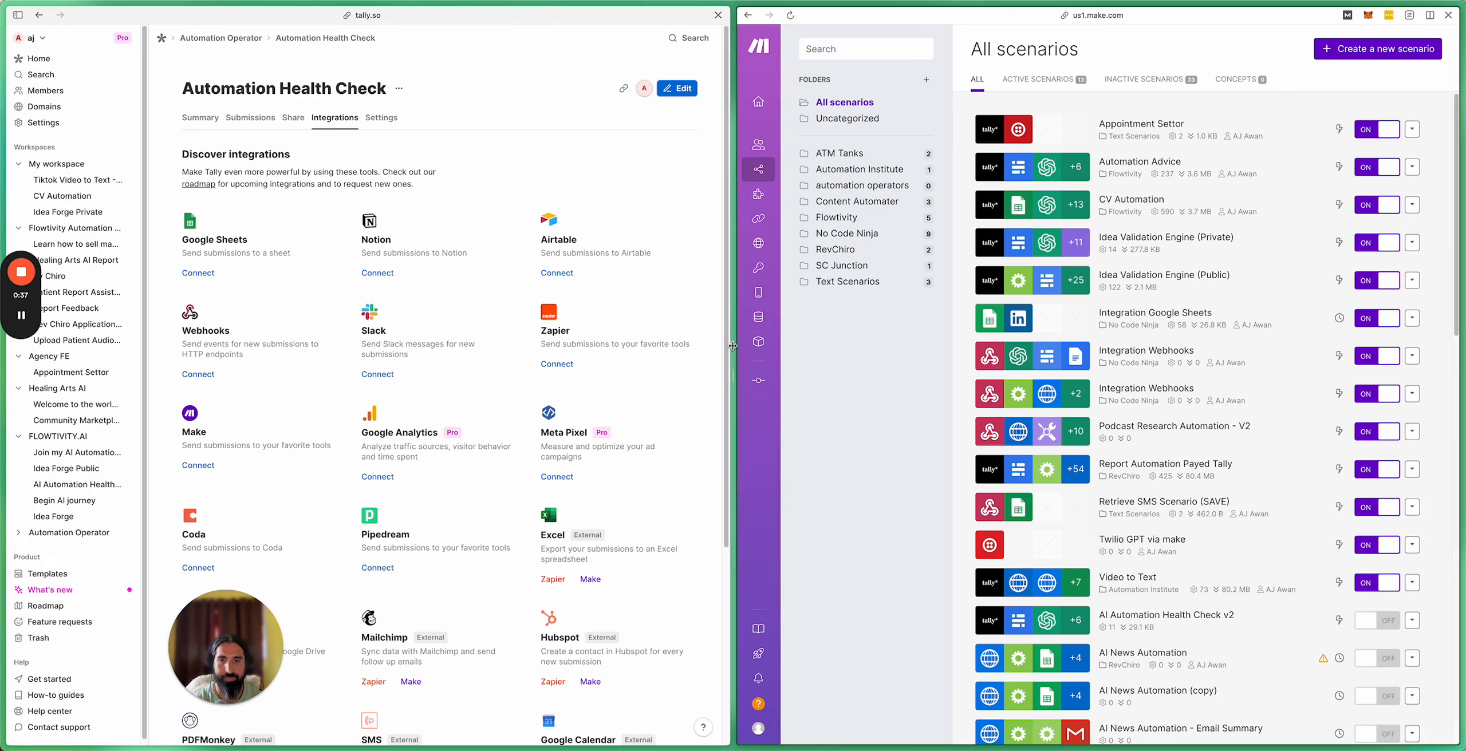
drag(734, 347, 567, 334)
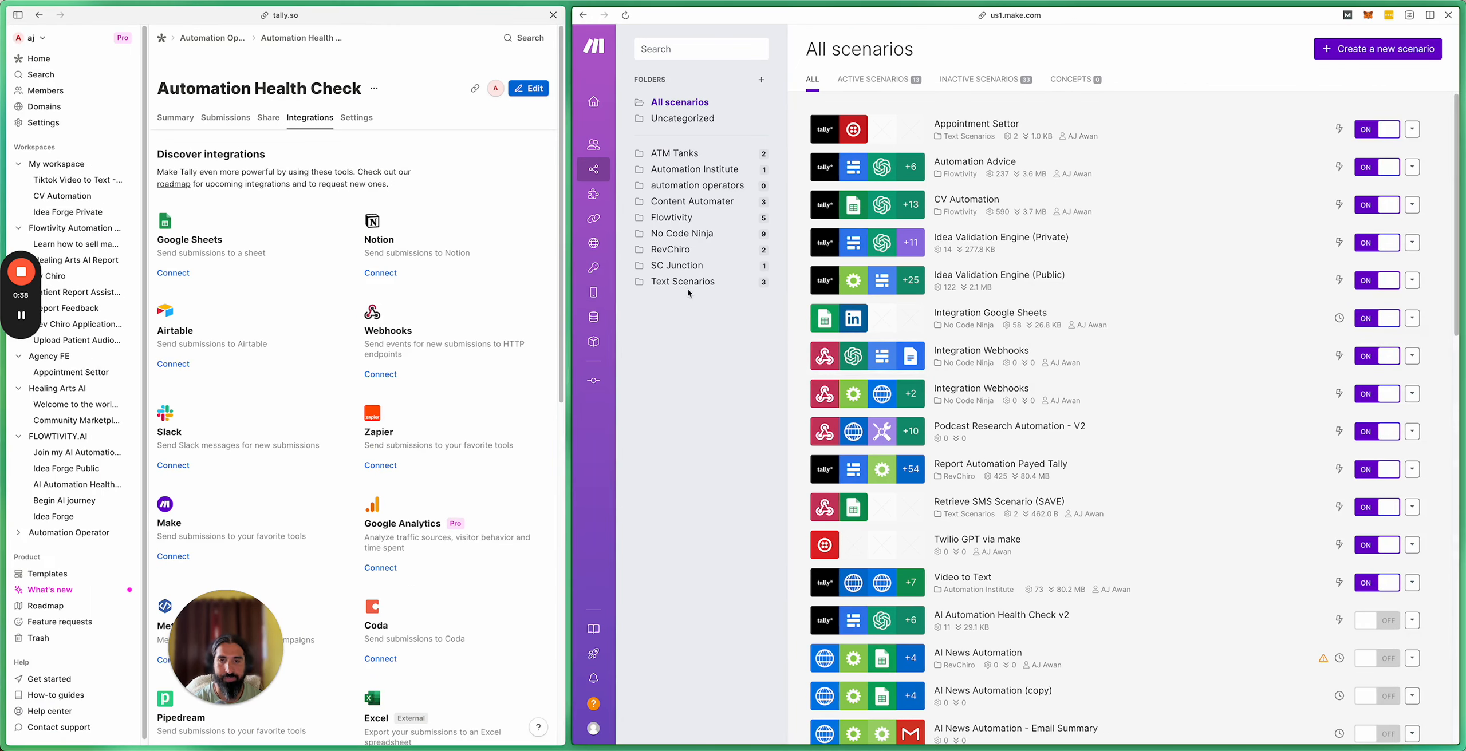
click(704, 187)
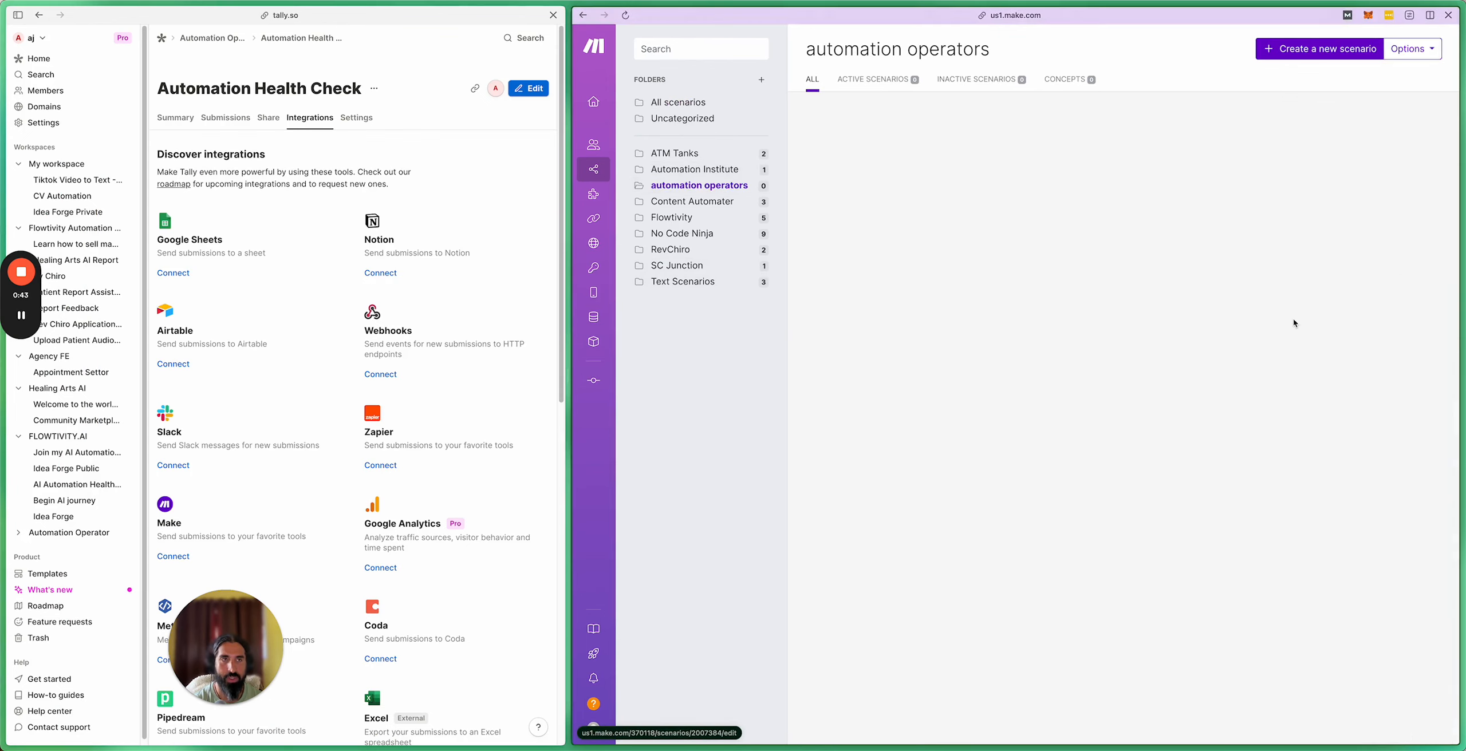
click(1323, 55)
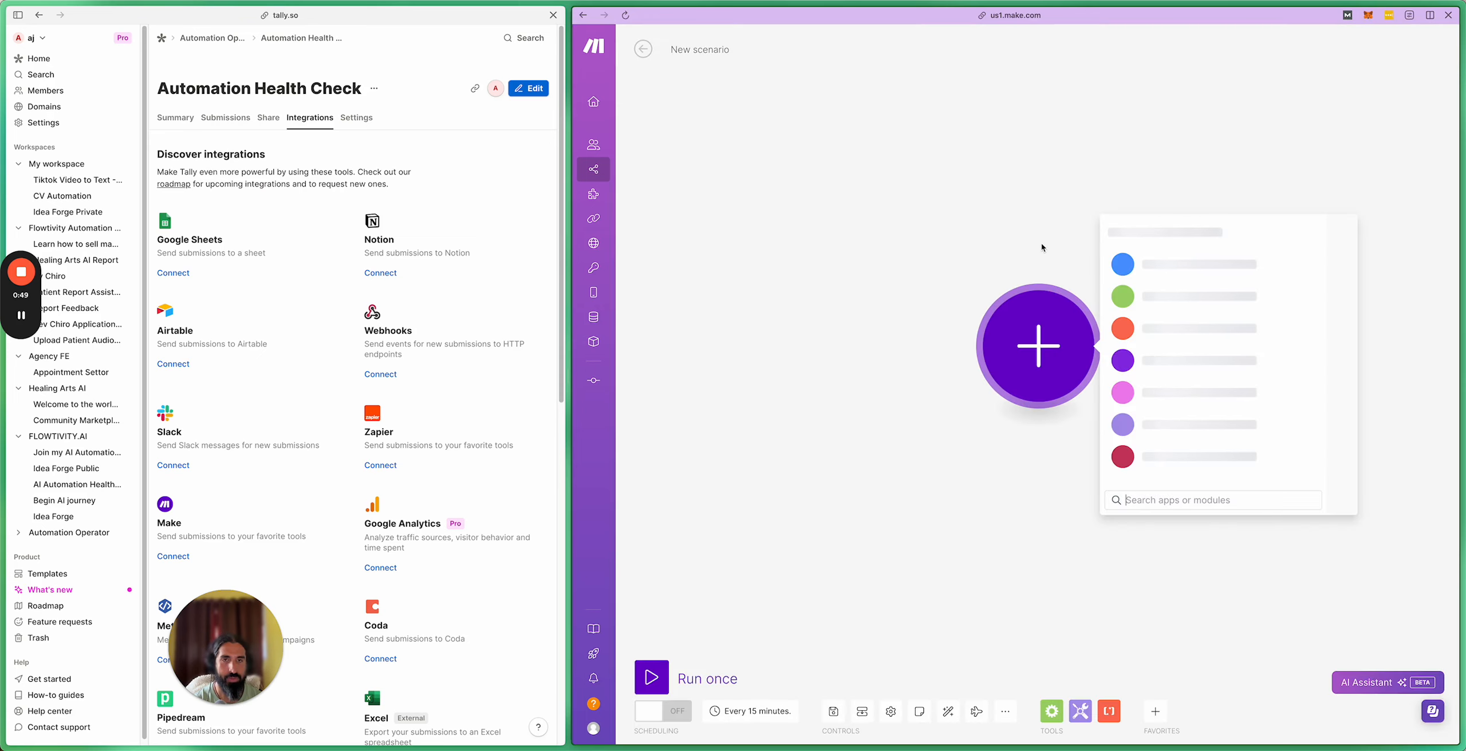
Step: Retitle the empty scenario 'Automation Health Check Automation Operator' and save it
triple_click(692, 50)
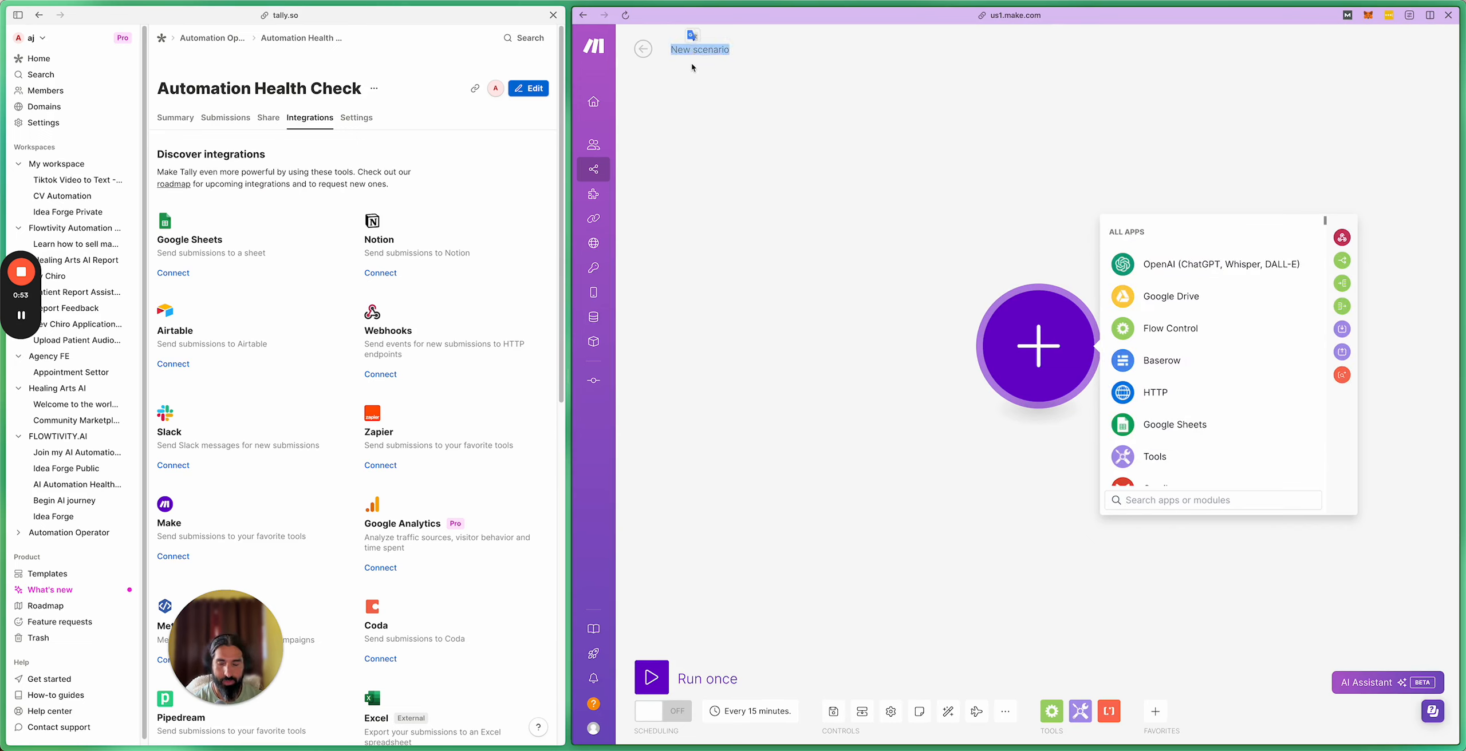
text(S)
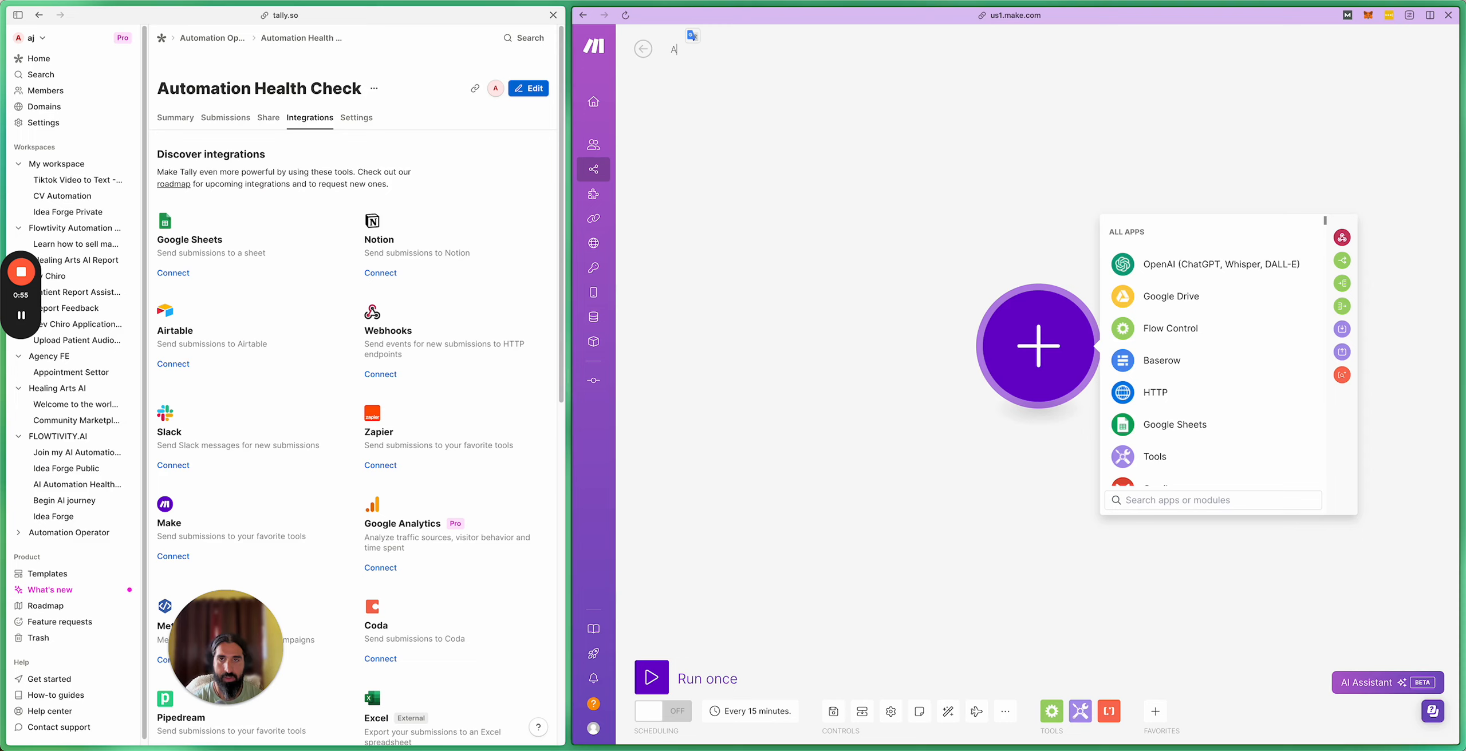
text(utomation Health Head)
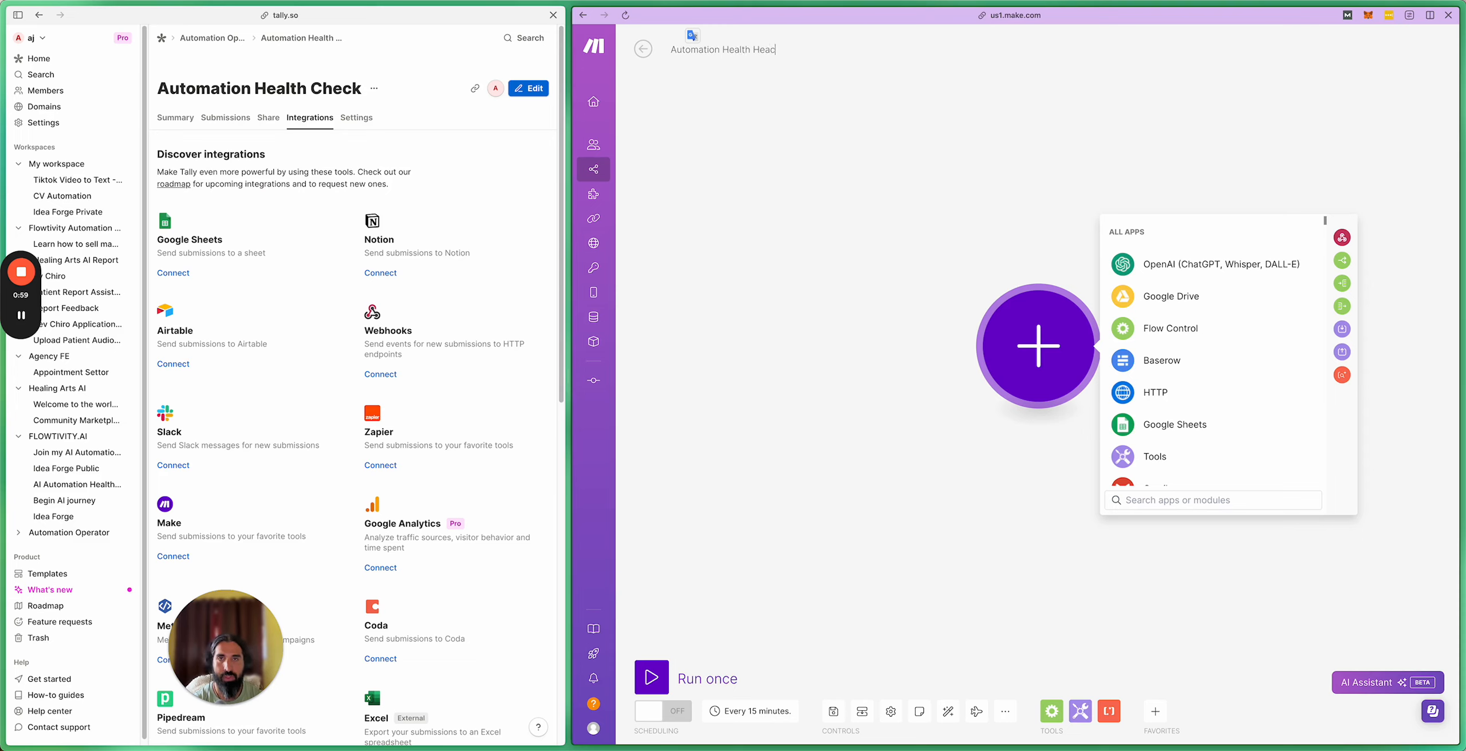
key(BackSpace)
key(BackSpace)
key(BackSpace)
text(eck Automation Operator)
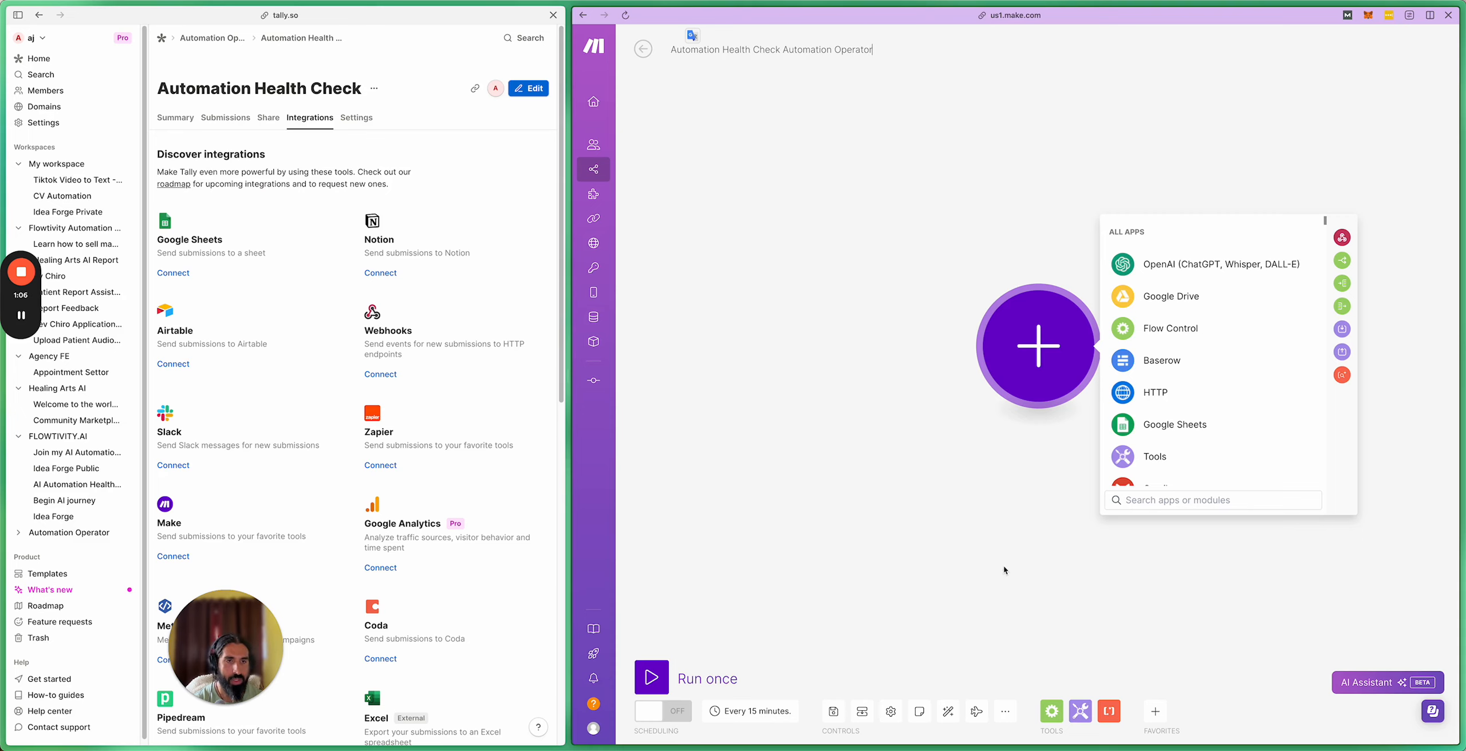
click(855, 181)
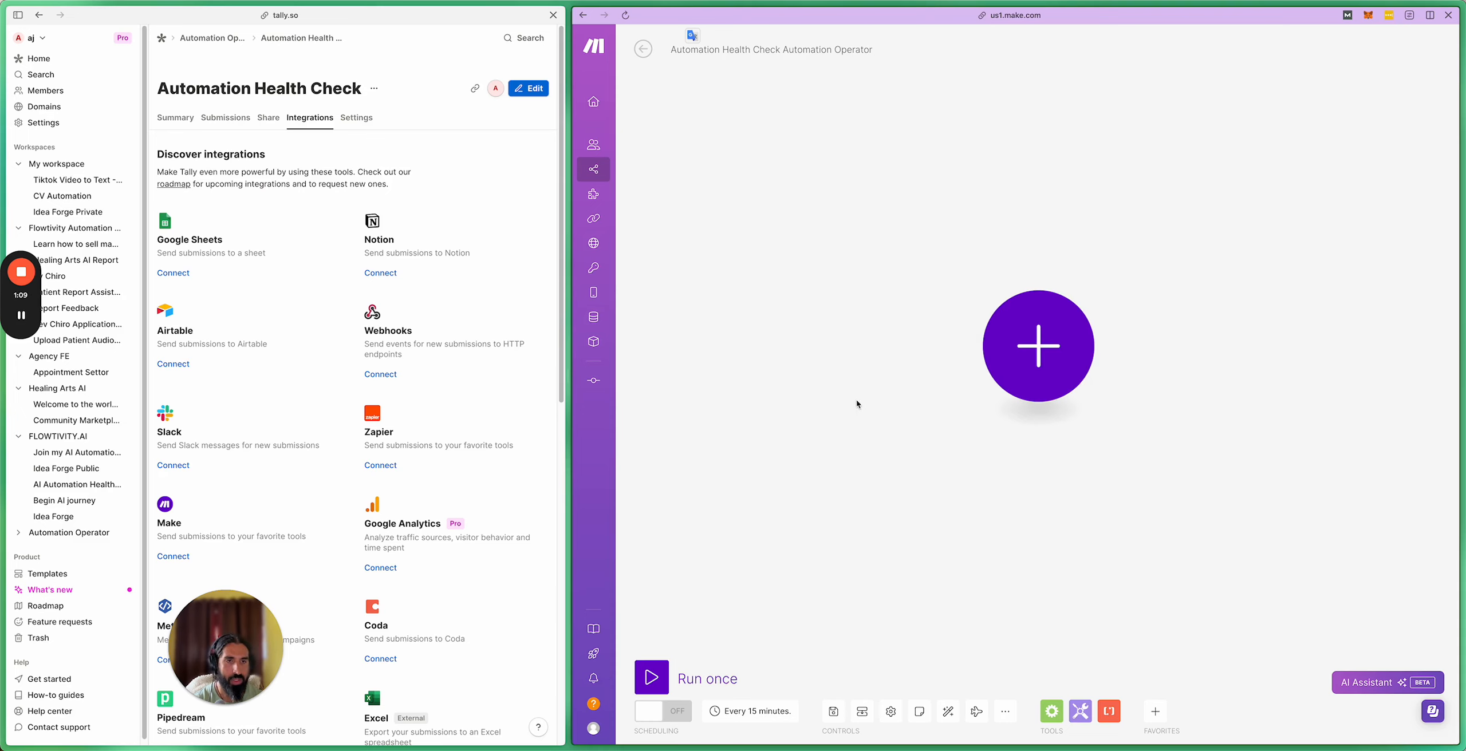
click(826, 711)
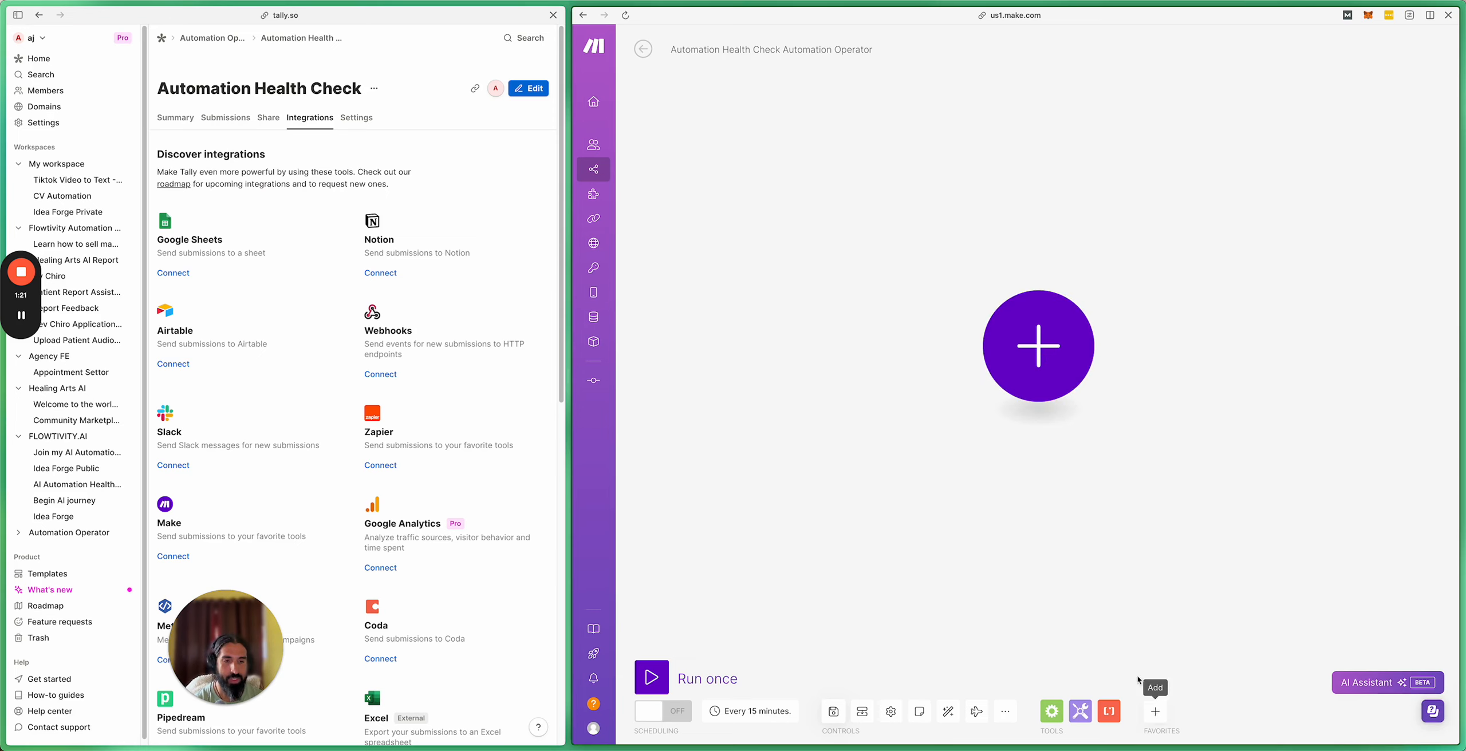
Step: Add the Tally Watch New Responses trigger to the scenario
click(1157, 710)
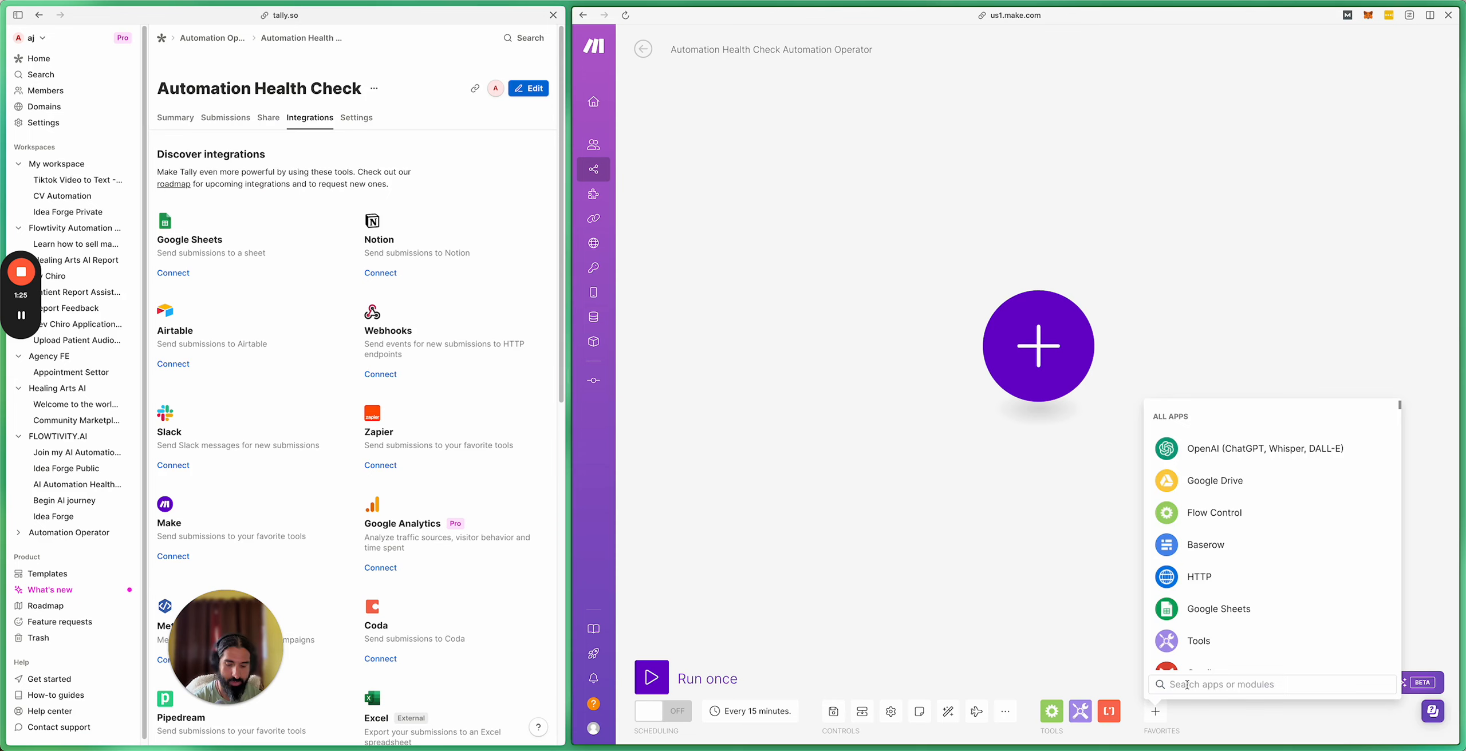
text(tall)
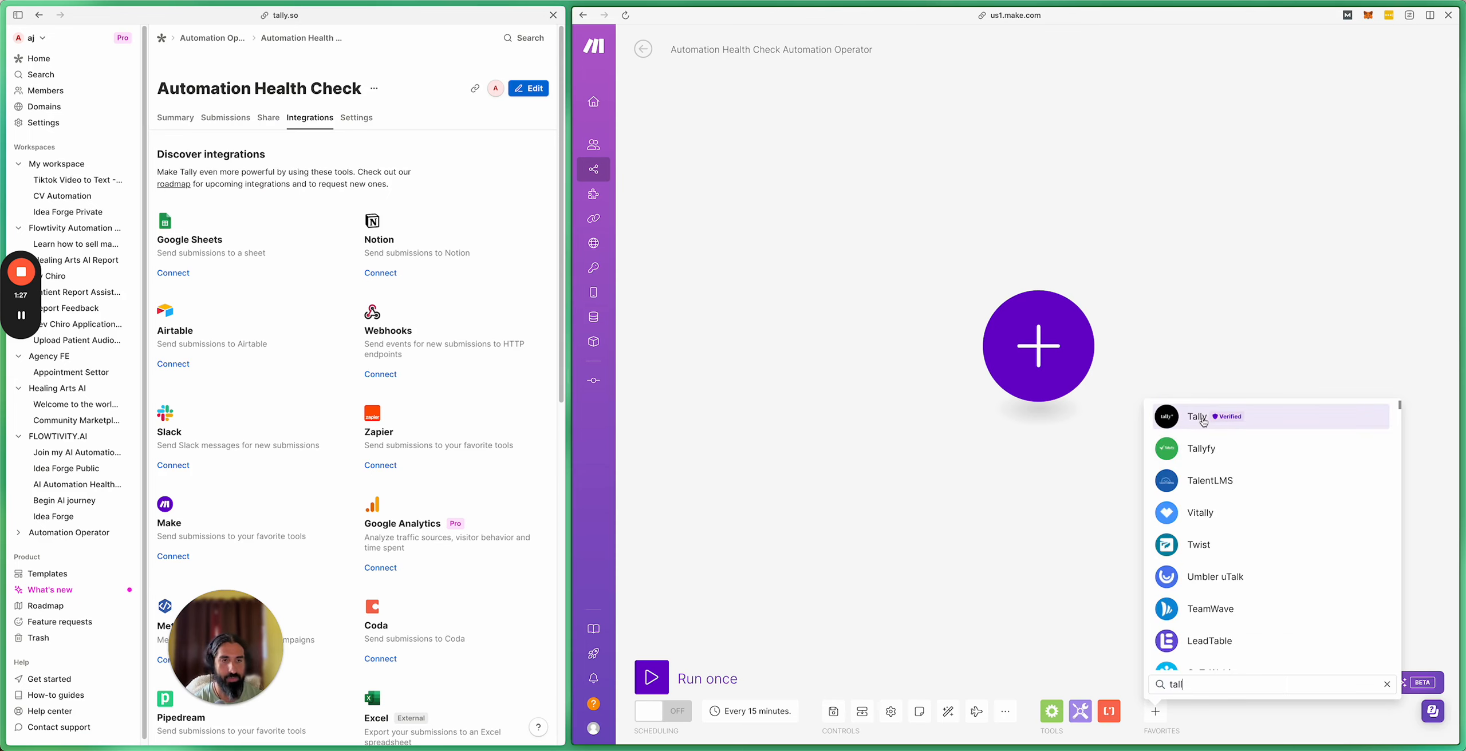
click(1202, 418)
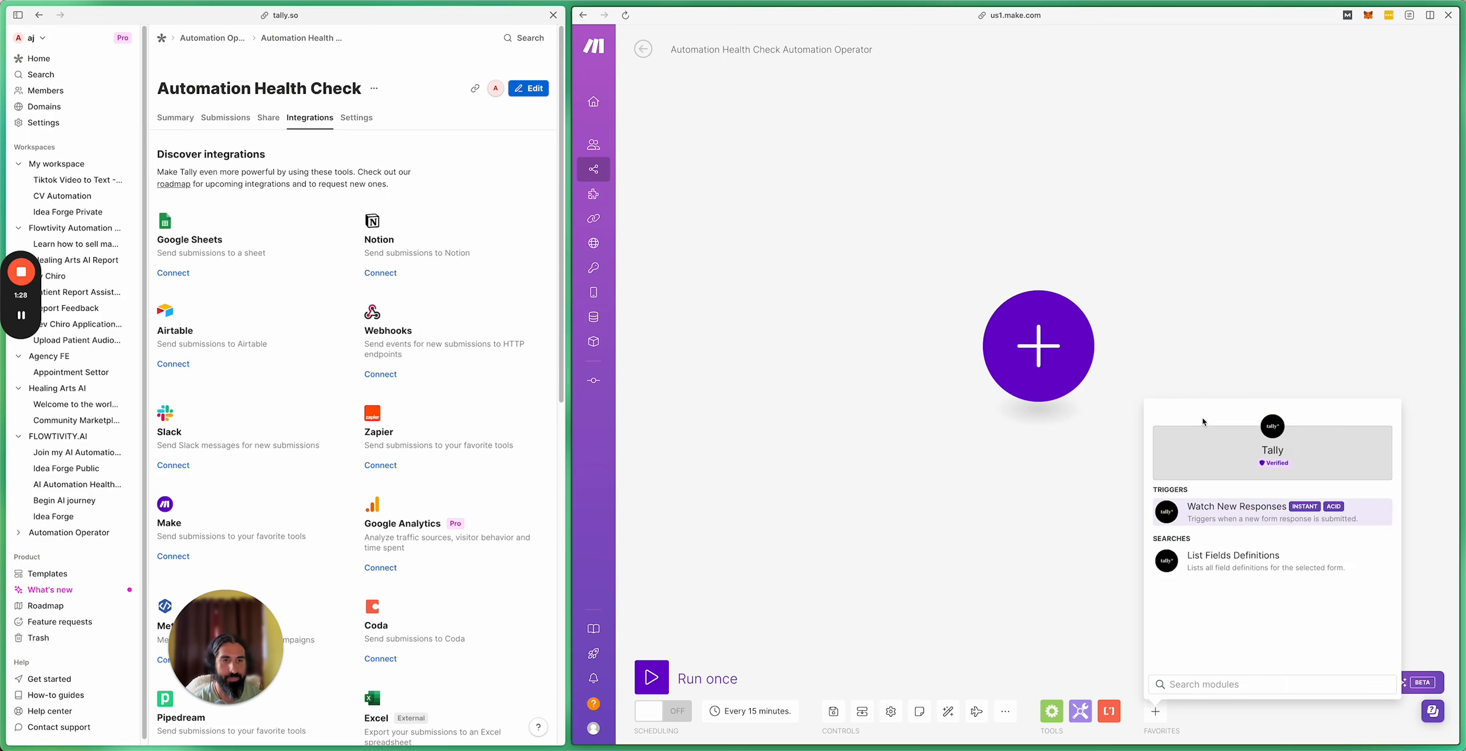
click(1228, 519)
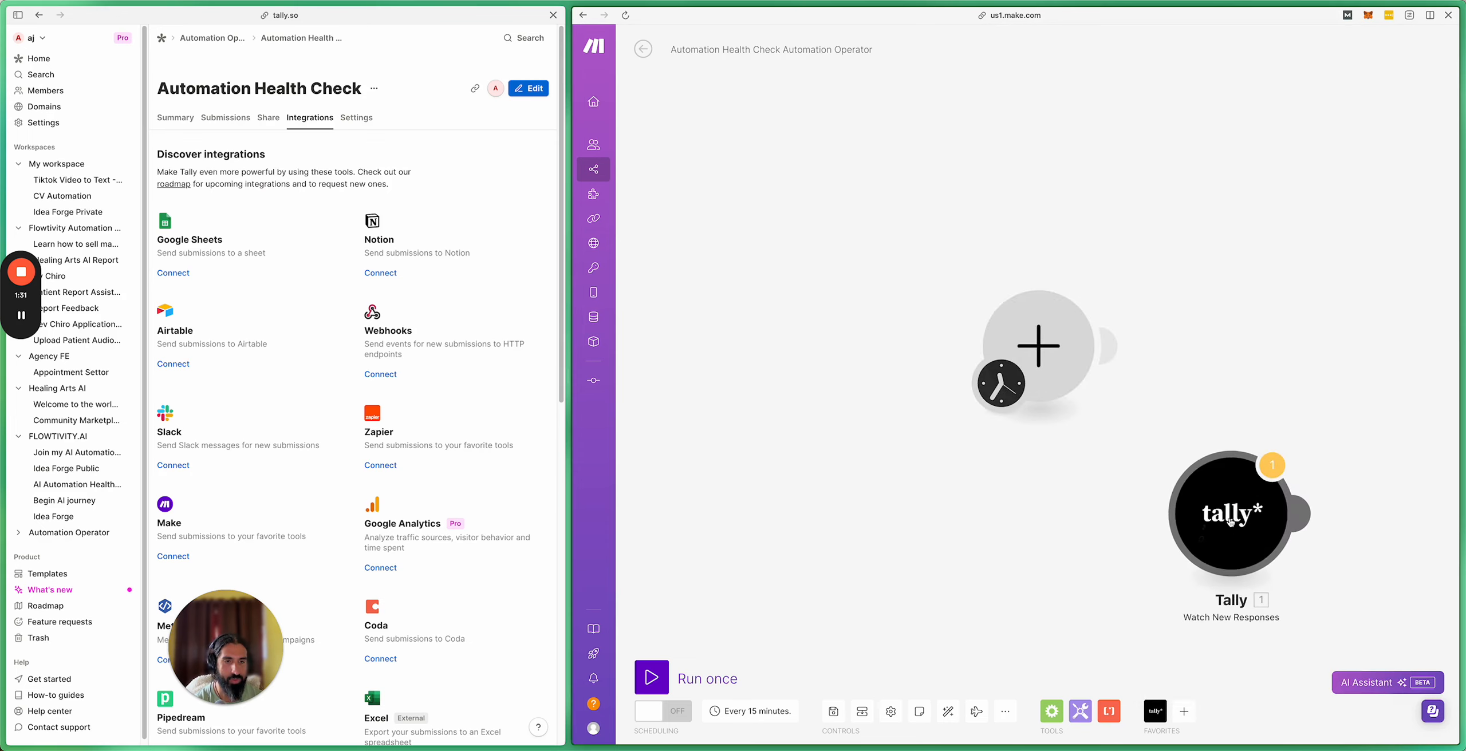
Step: Delete the empty placeholder module and centre the Tally trigger on the canvas
drag(1040, 350, 891, 351)
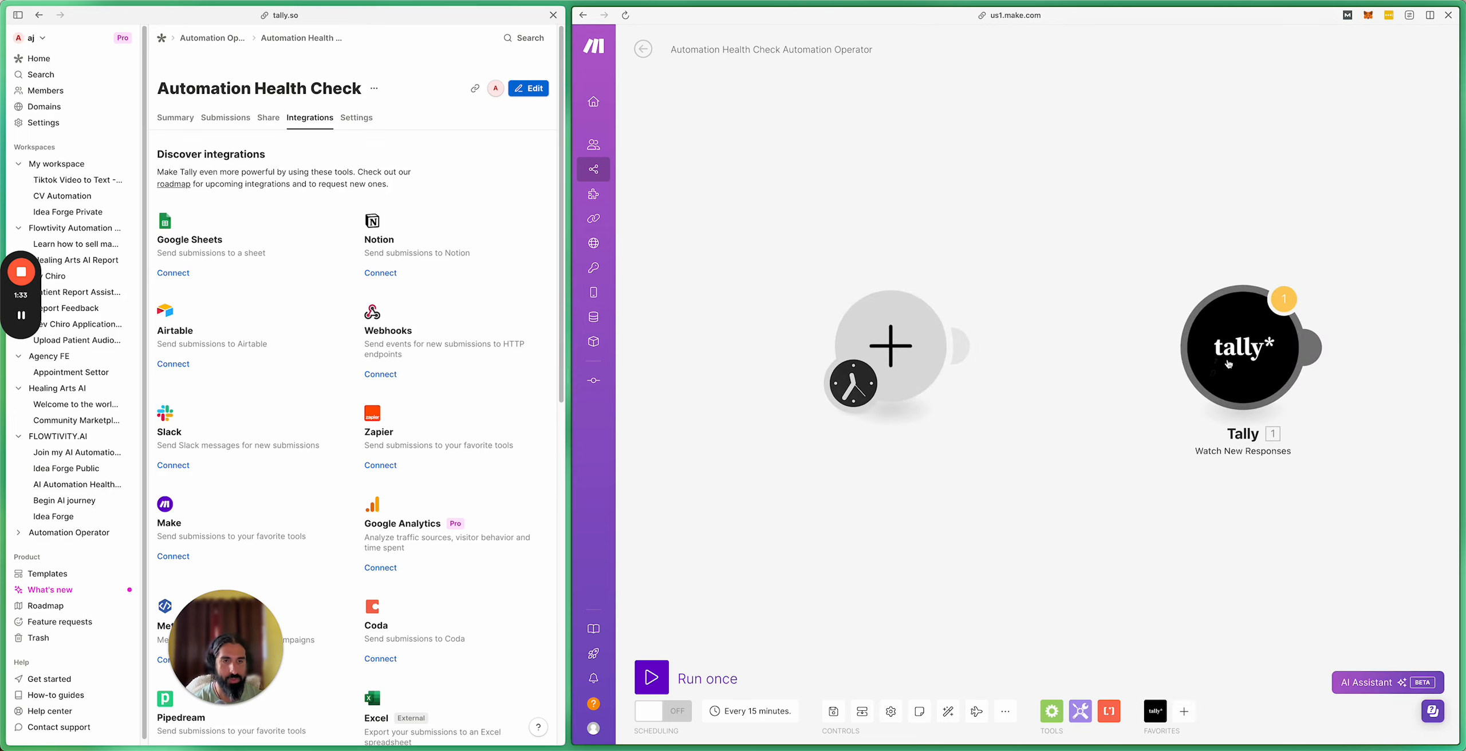
drag(1216, 368, 1080, 359)
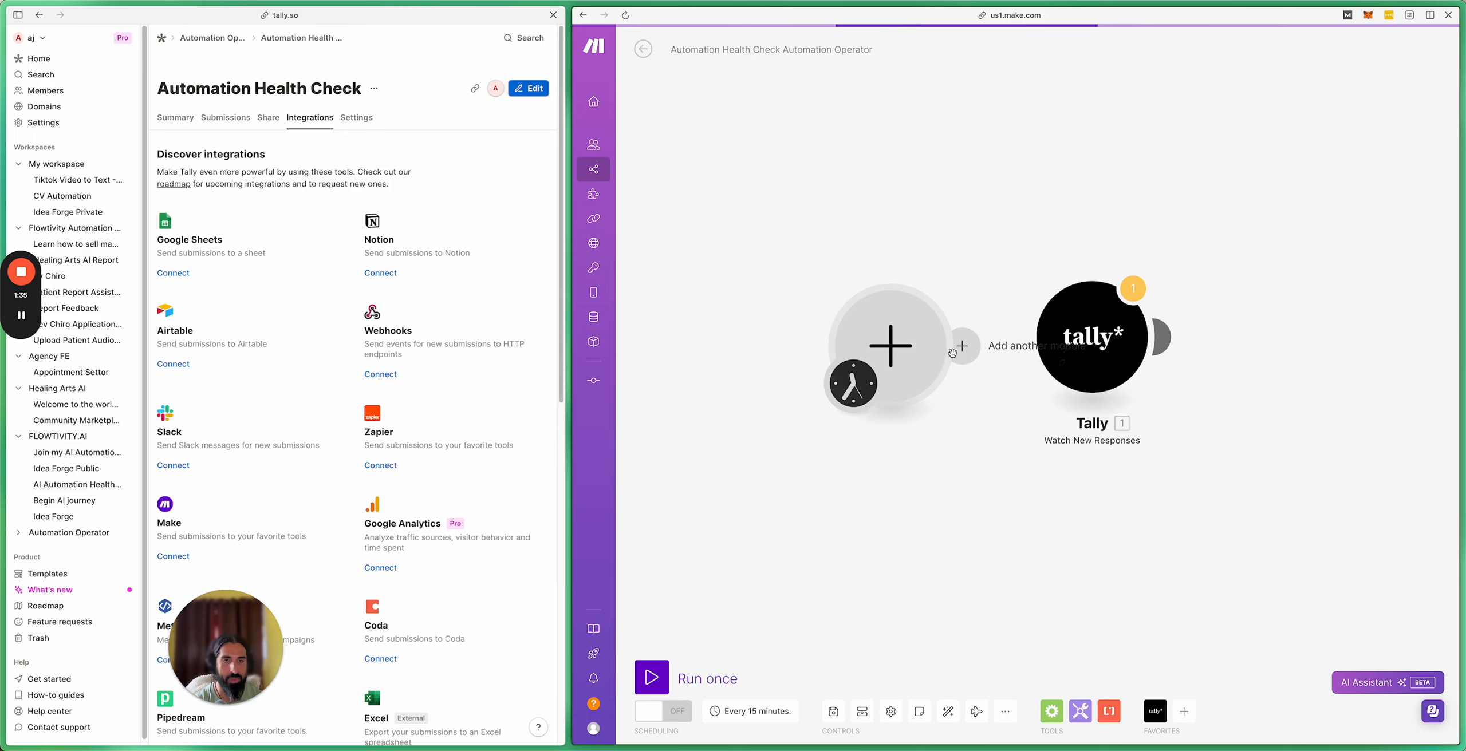
drag(959, 353, 1037, 355)
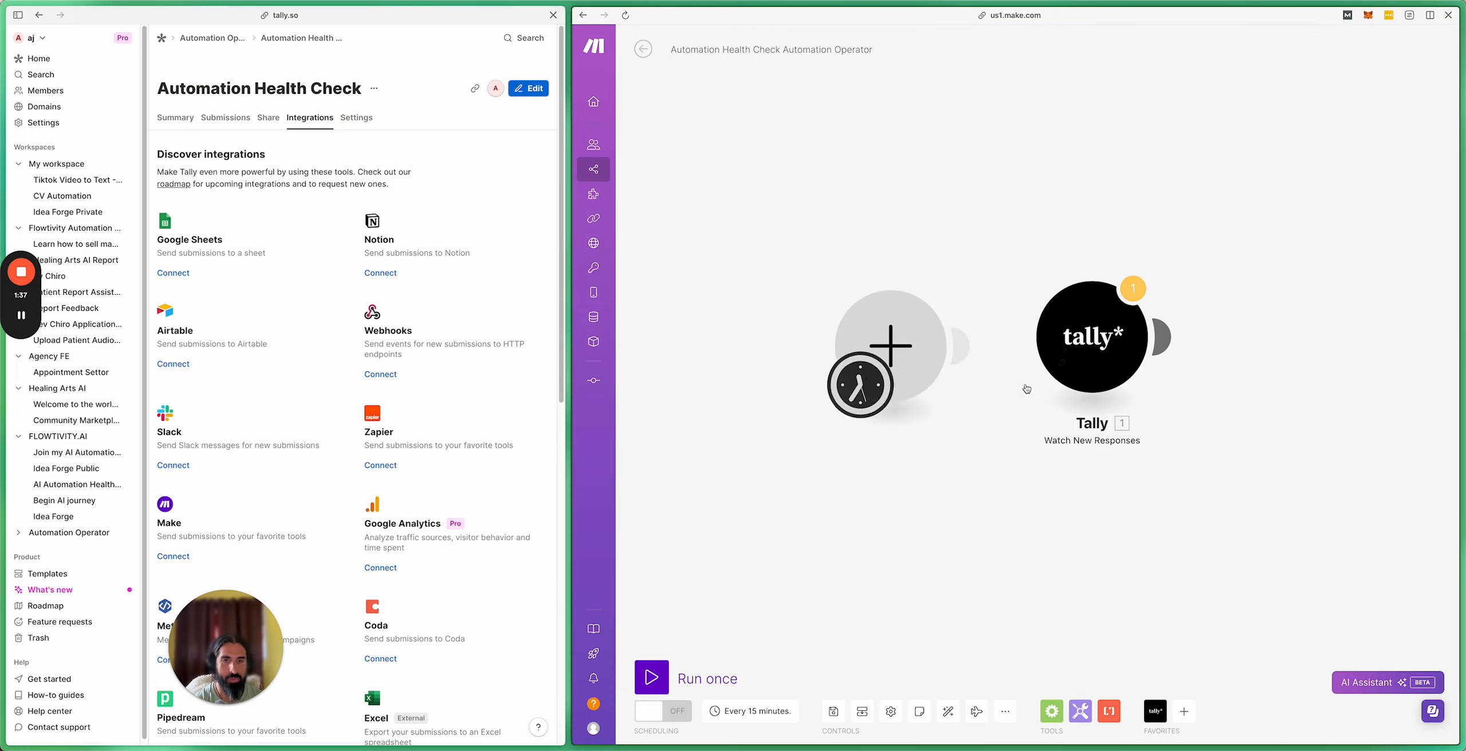
drag(910, 352, 884, 353)
right_click(884, 353)
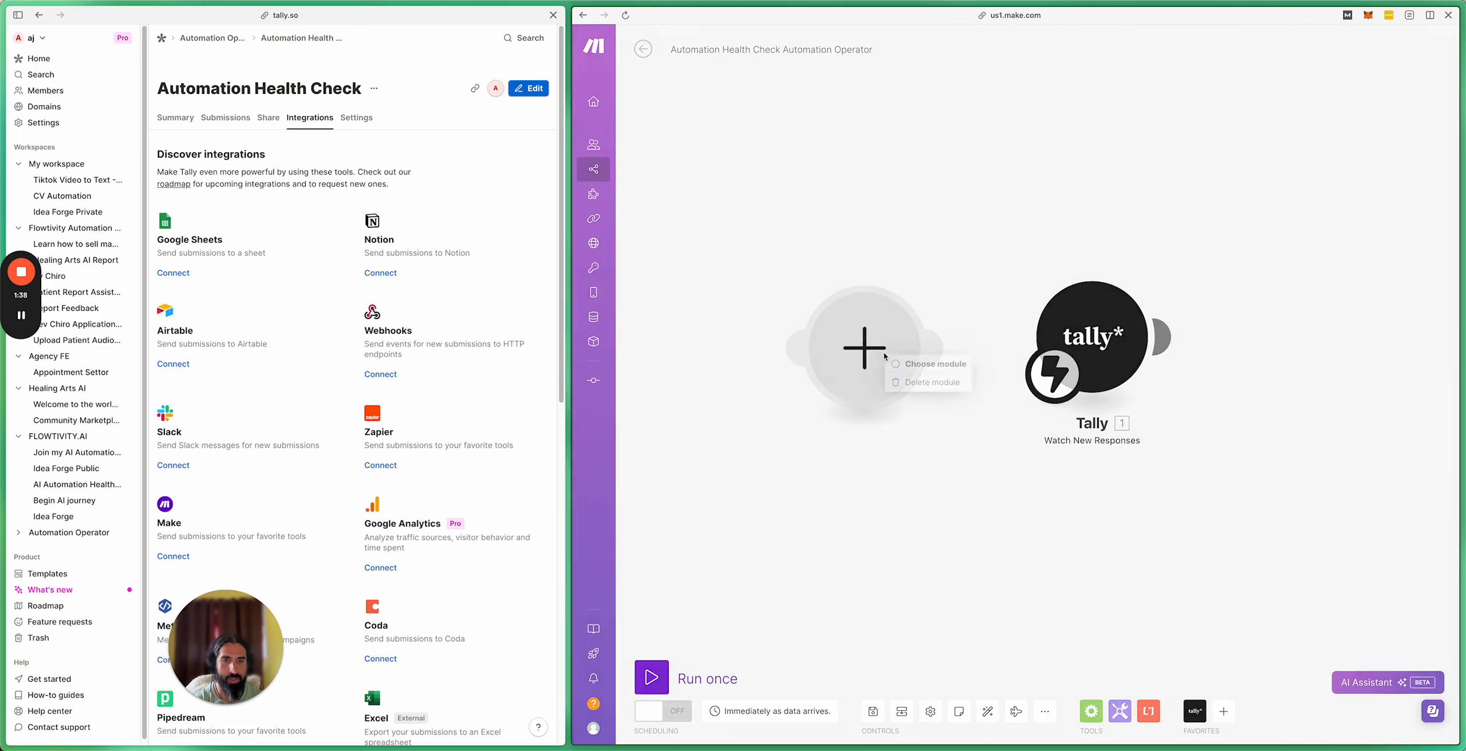
click(910, 383)
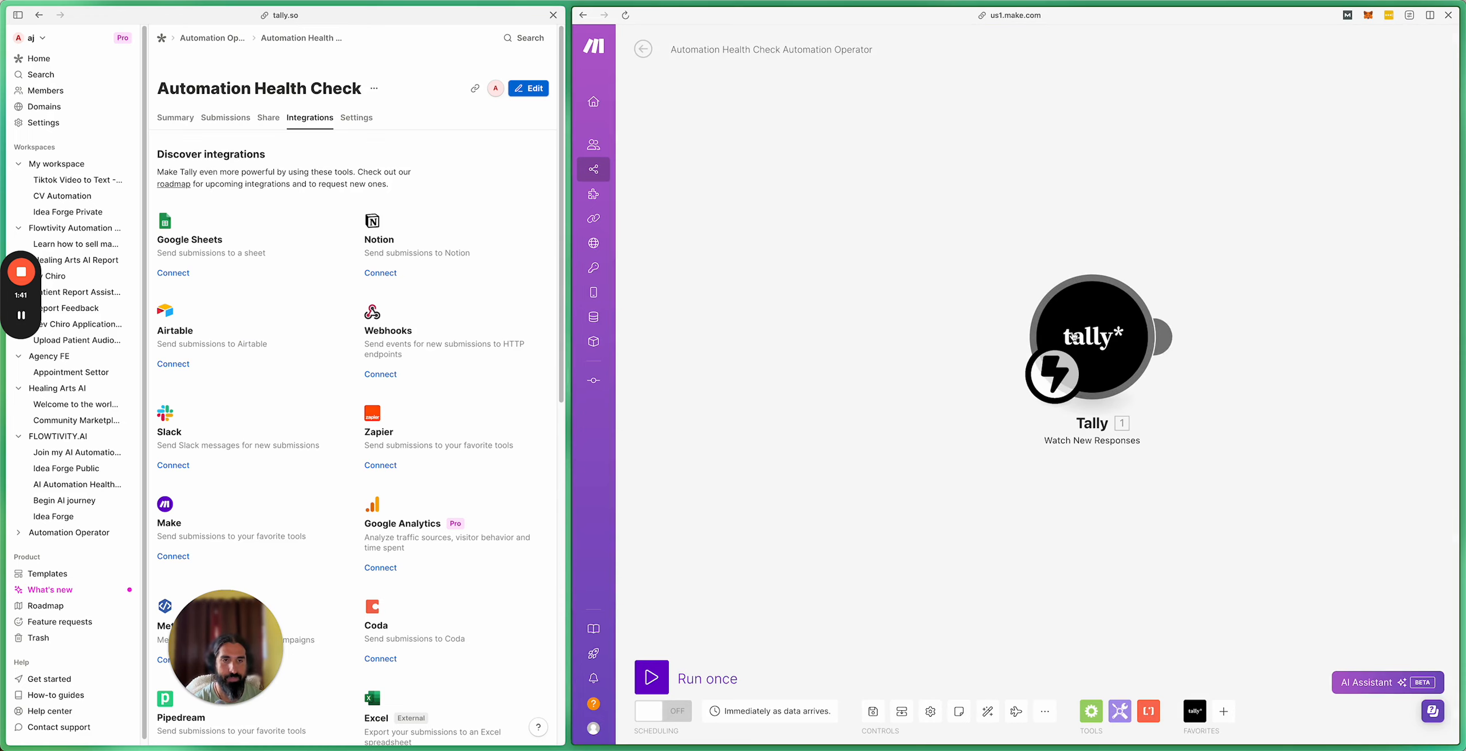
drag(1069, 336, 791, 350)
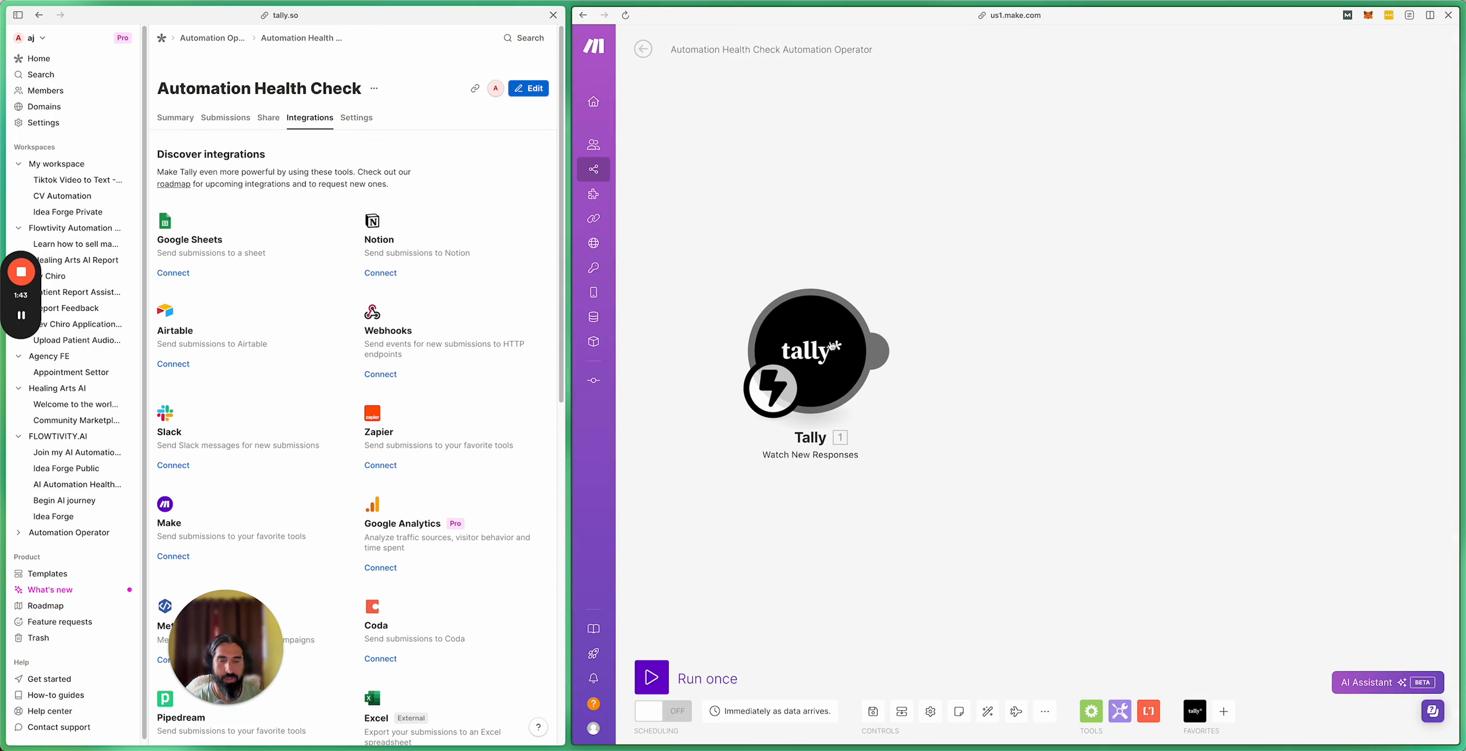
Step: In the Tally trigger, start a new webhook and name its new connection 'Automation Operator'
click(864, 358)
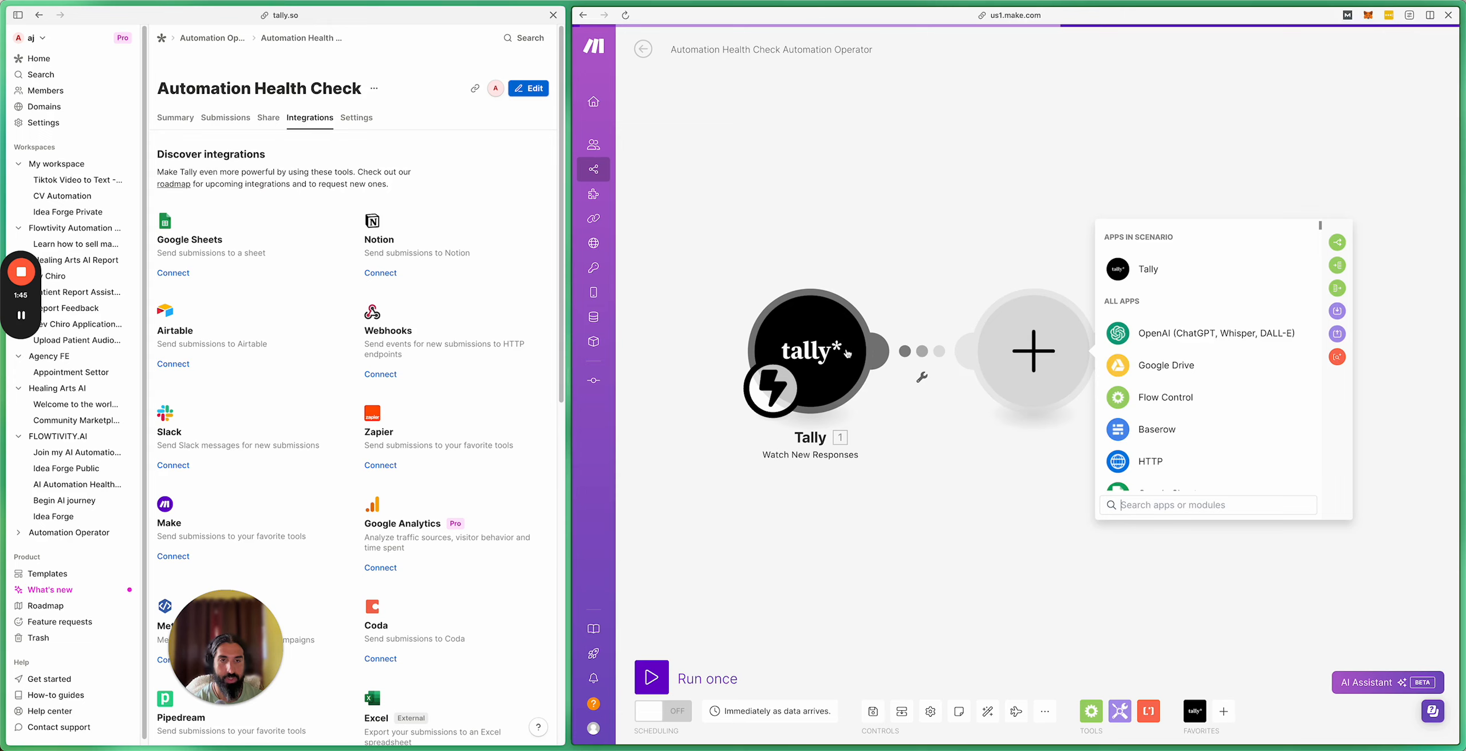
click(880, 255)
click(791, 334)
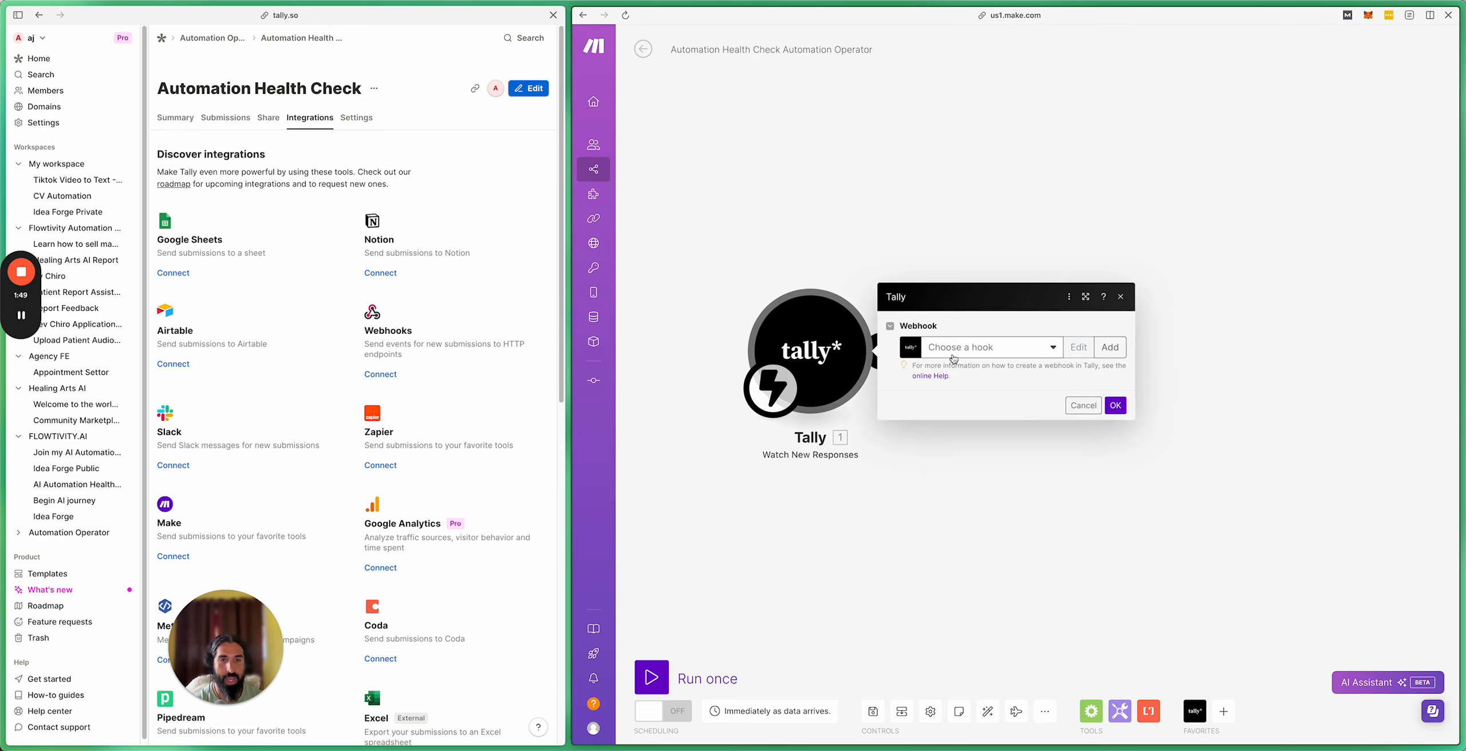
click(1116, 353)
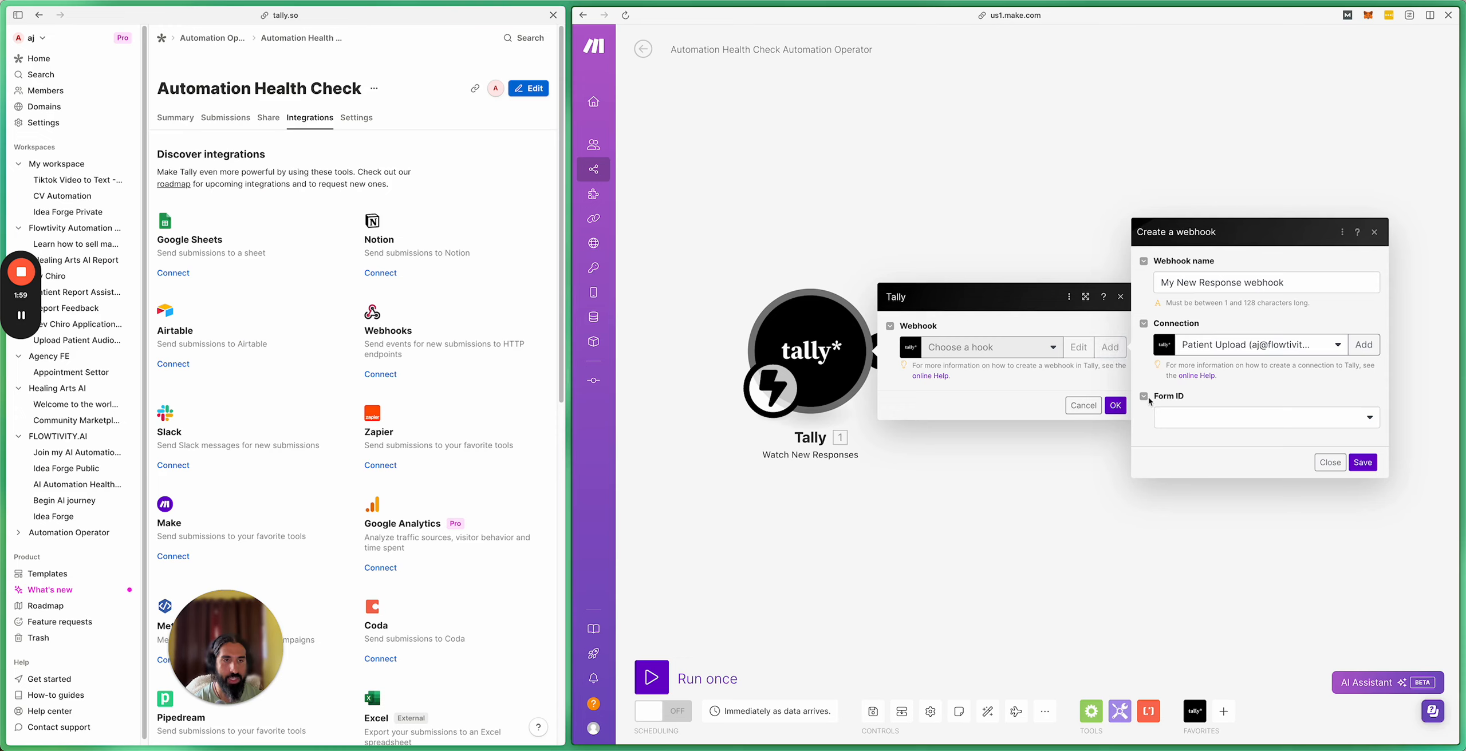
click(1361, 346)
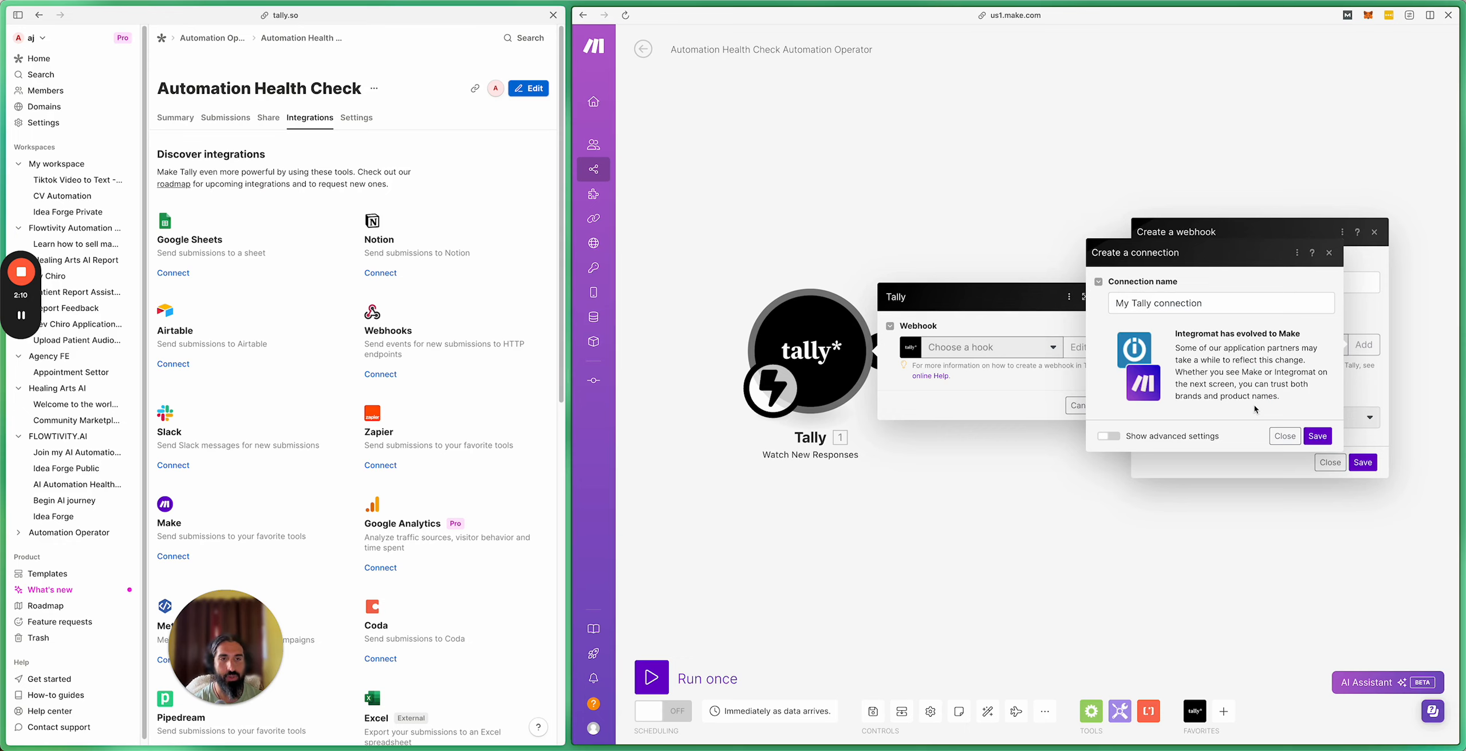
triple_click(1141, 305)
text(Automation O)
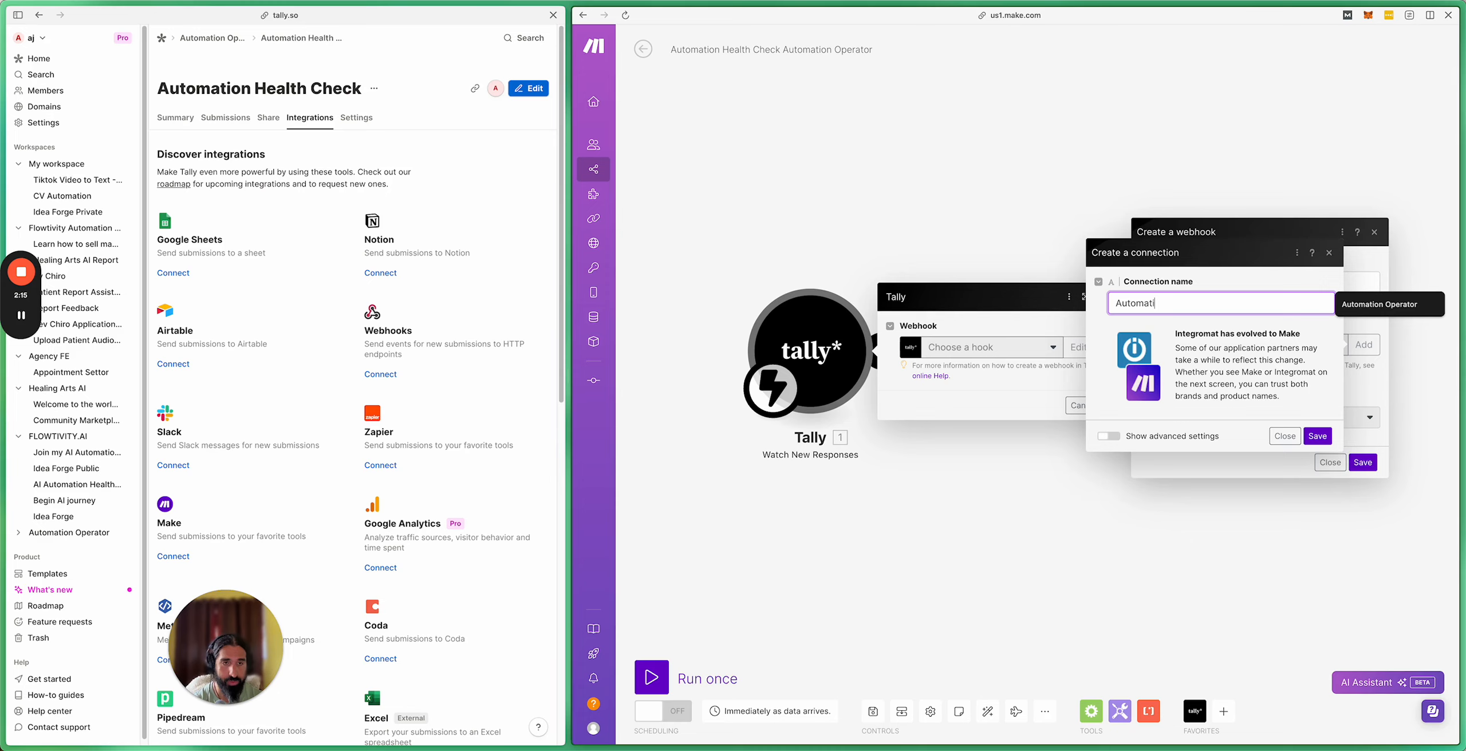
text(perator)
Step: Save the 'Automation Operator' connection and accept Make's access on Tally's authorization page
click(1307, 436)
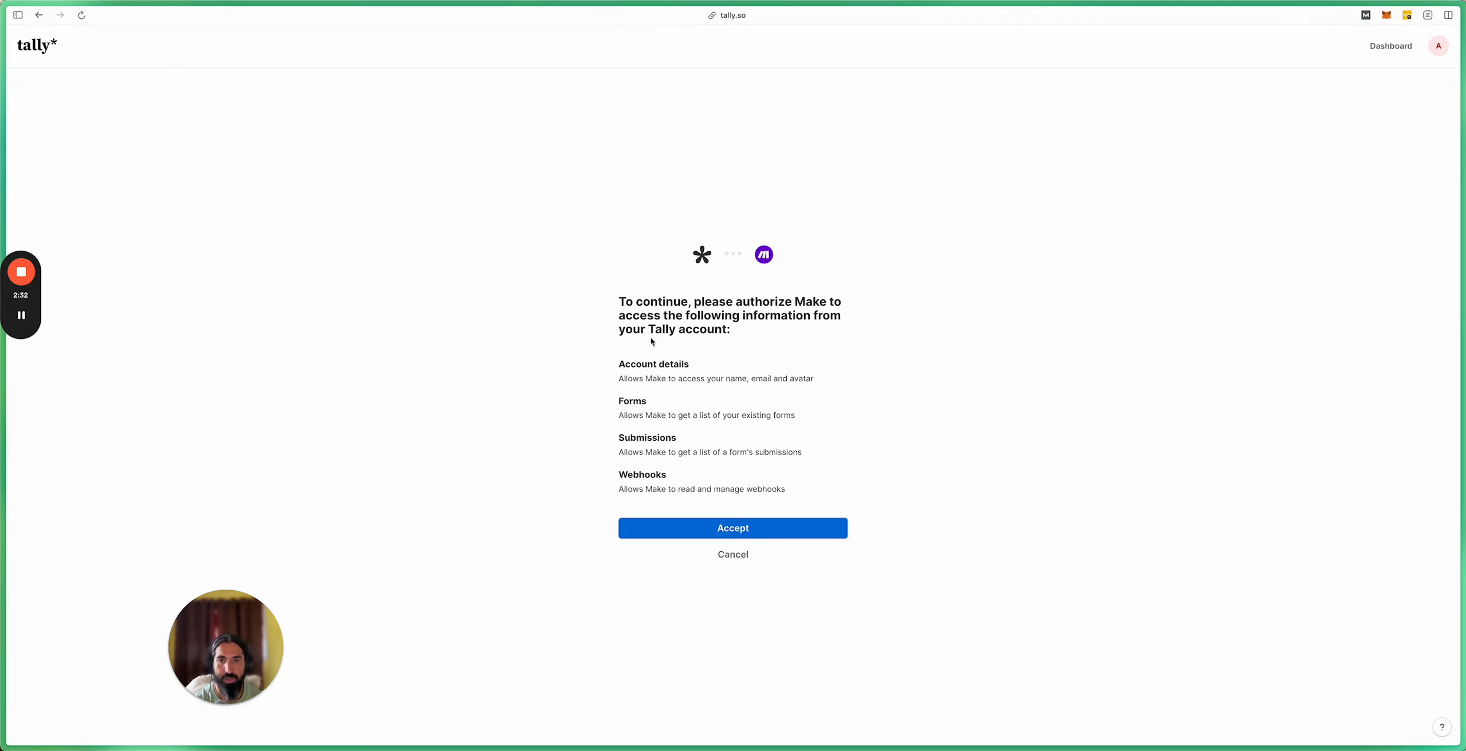
click(719, 533)
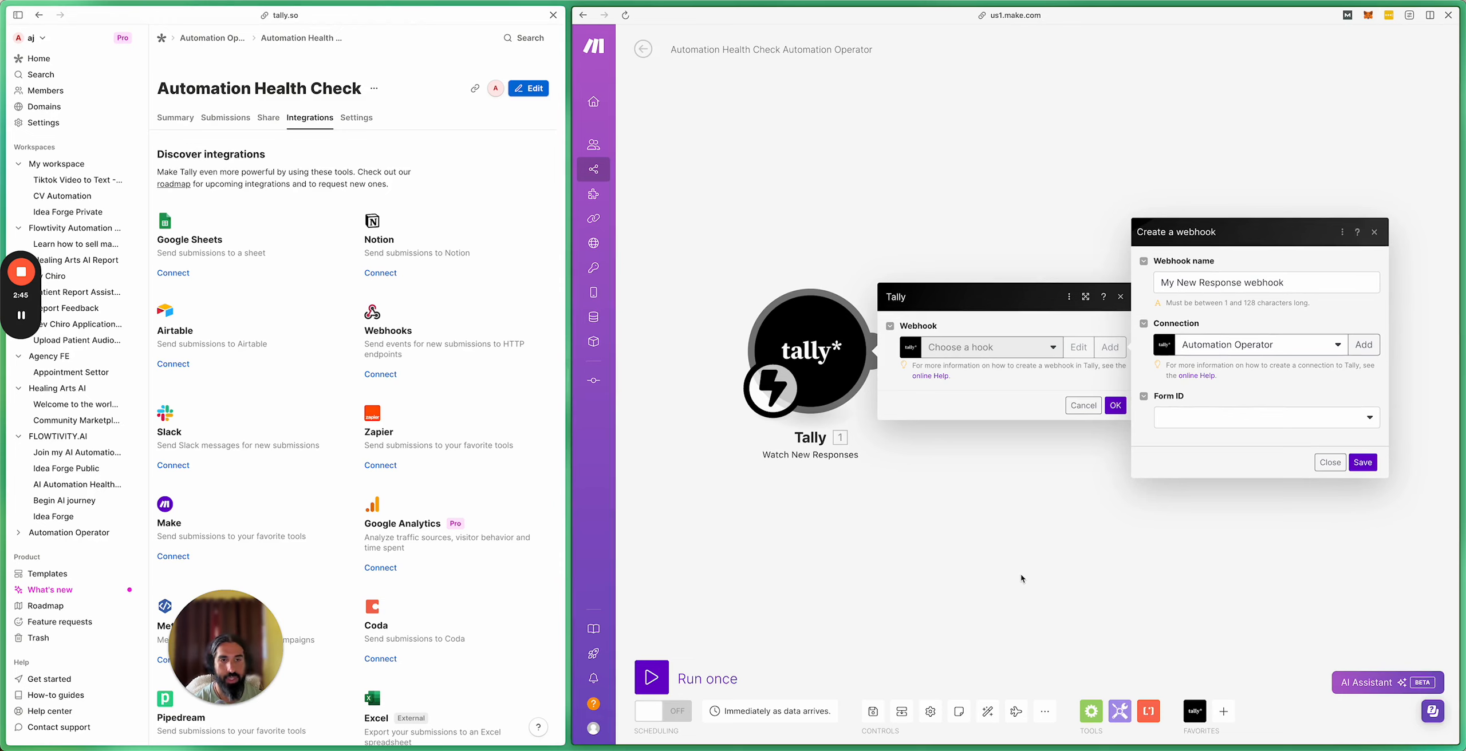
Step: Name the webhook 'AI Health Check', set Form ID to Automation Health Check, and save
triple_click(1204, 276)
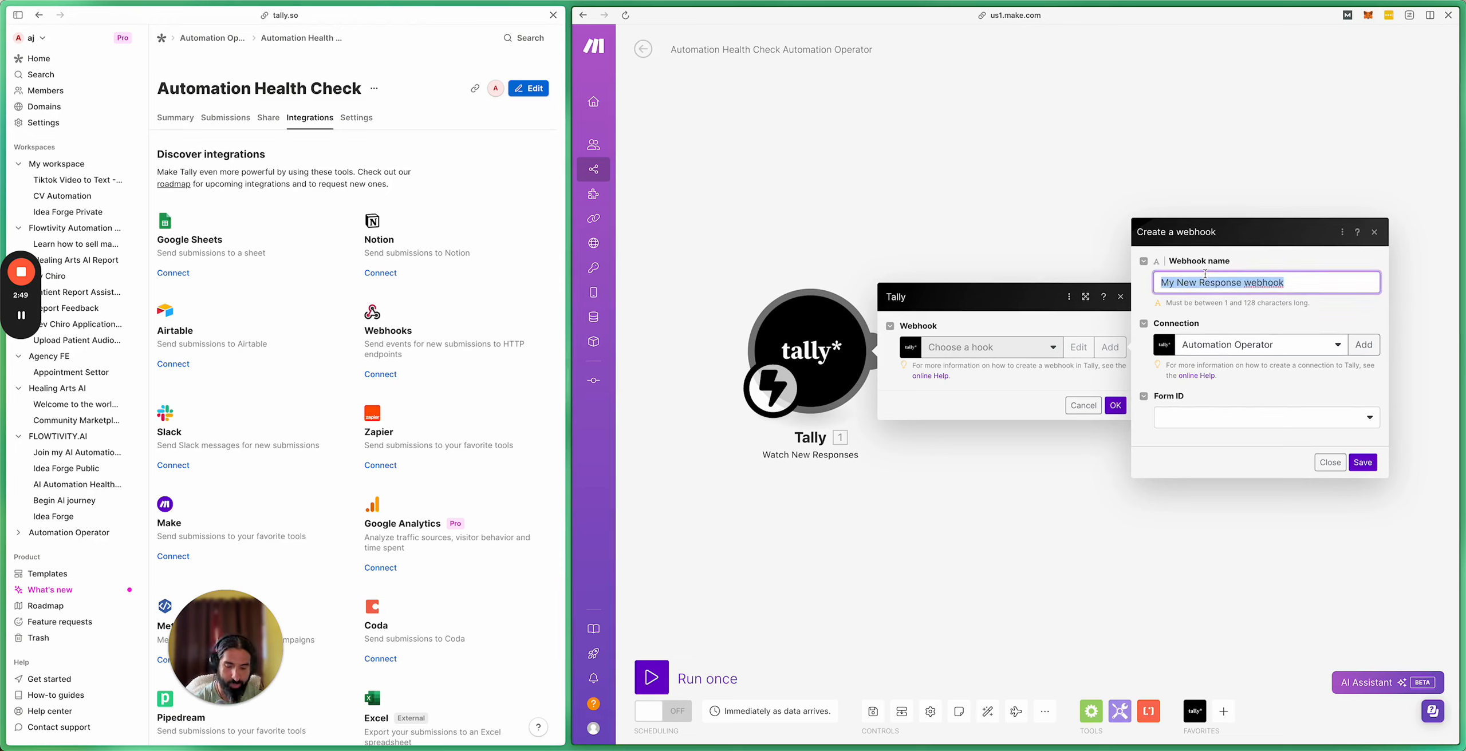
text(A)
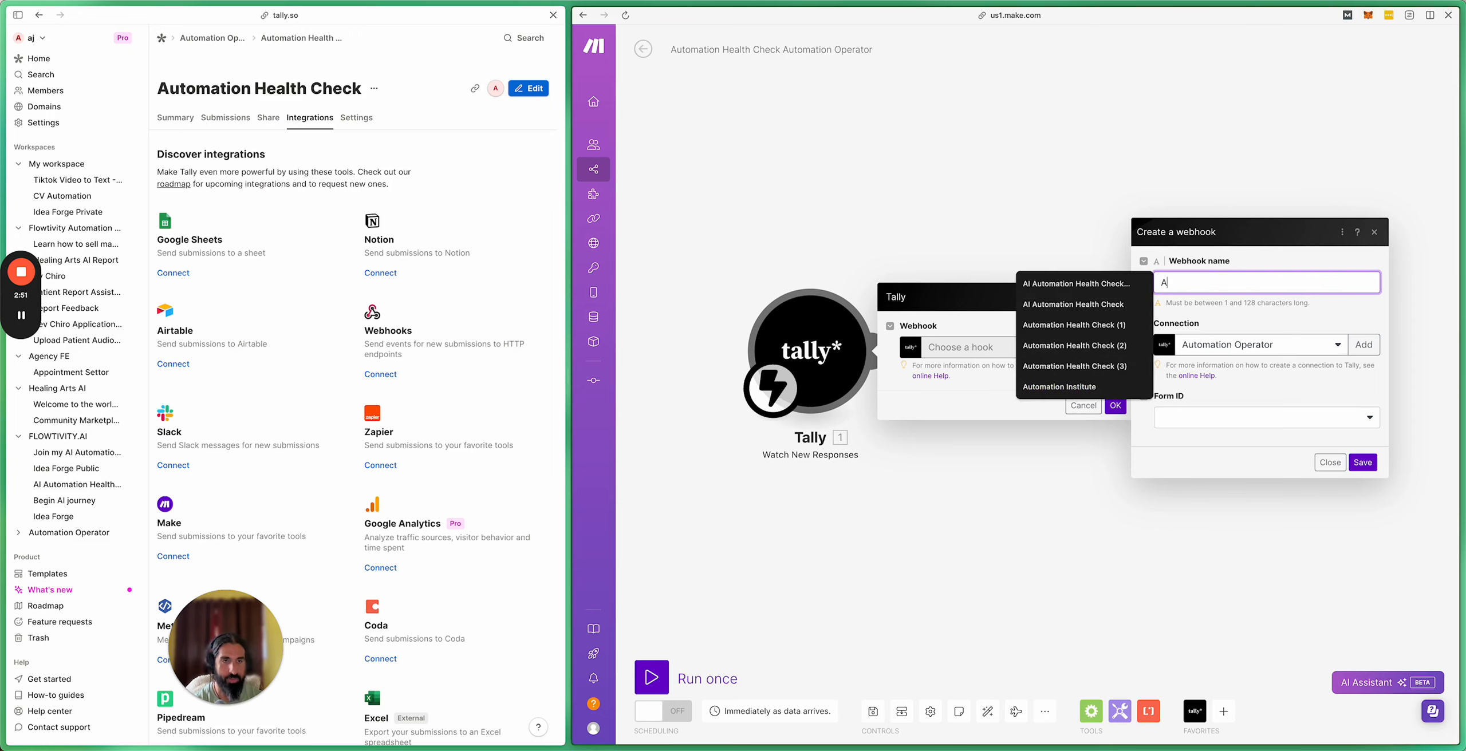
text(I Health)
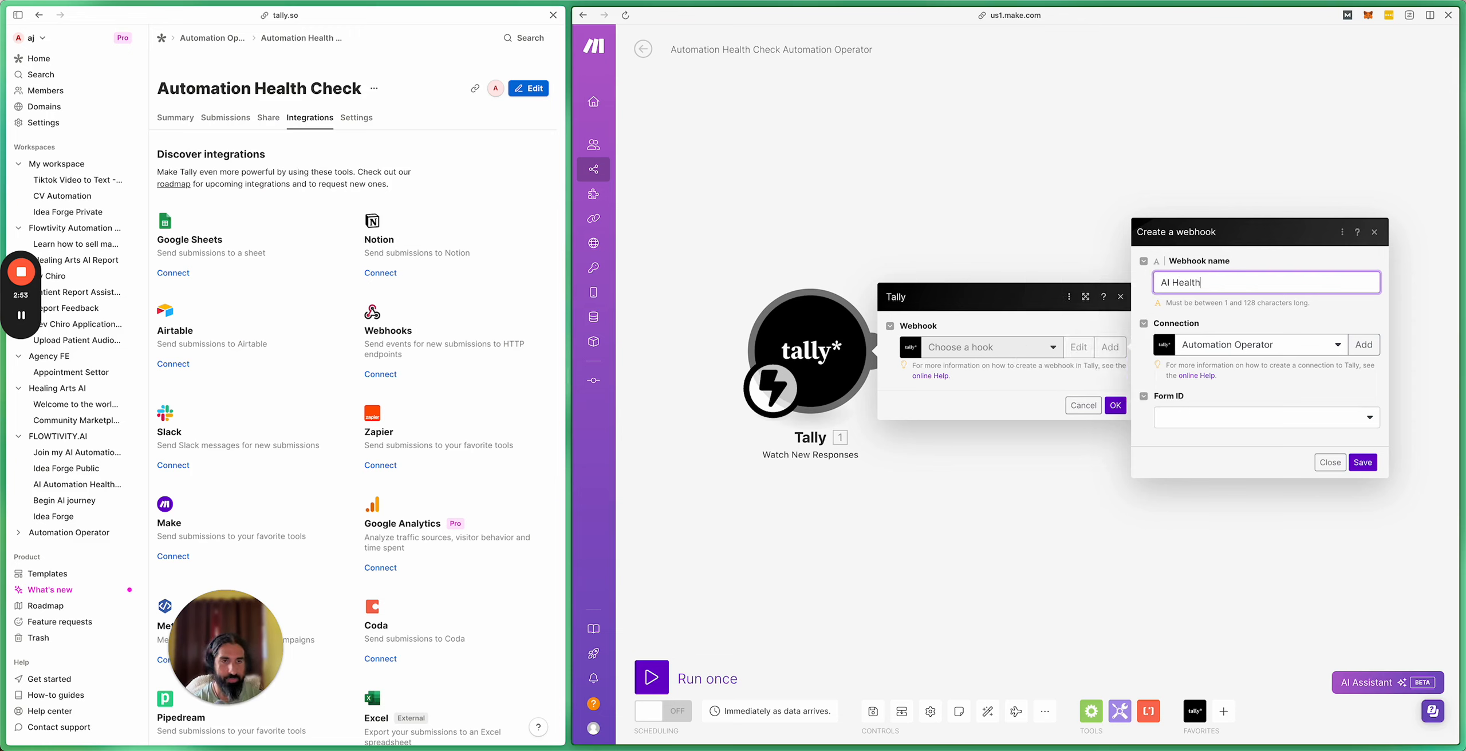
text( Check)
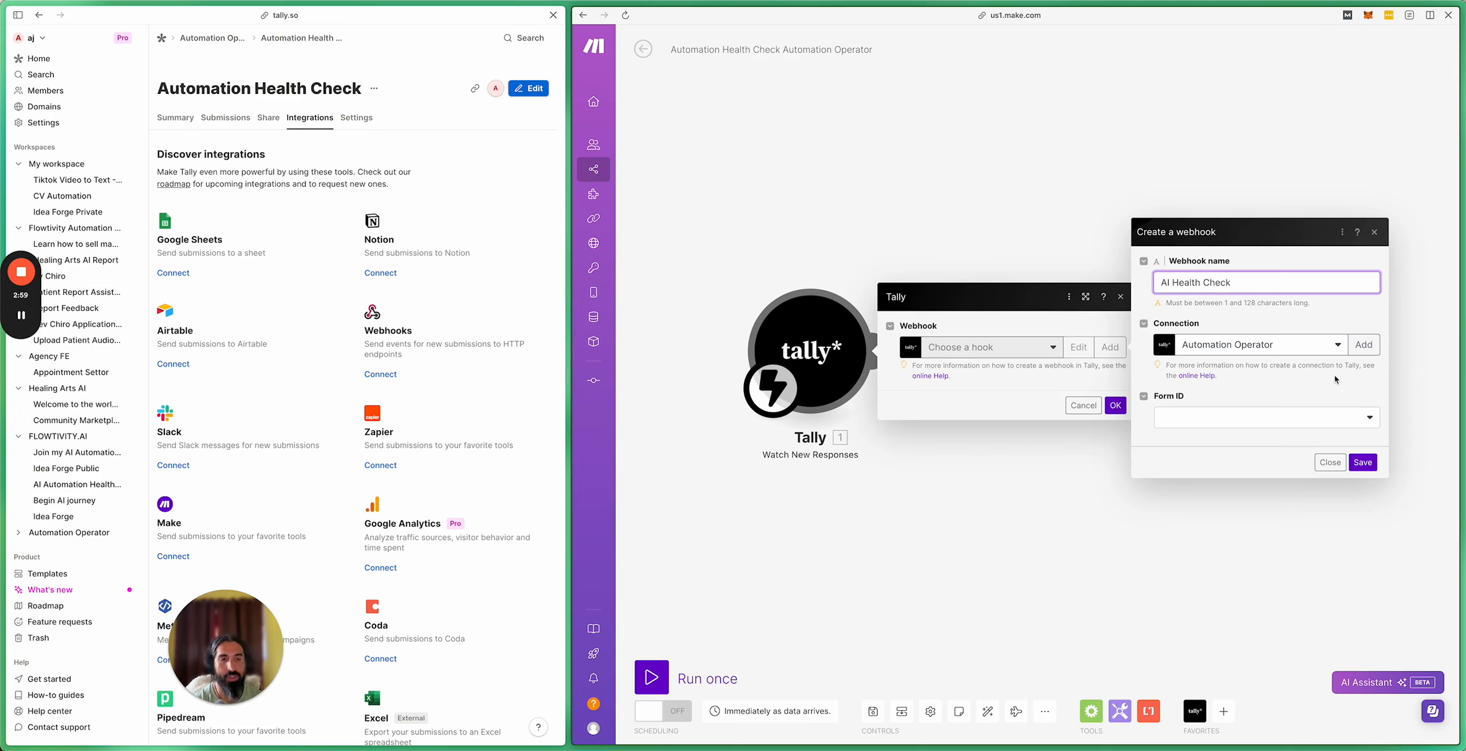
click(1274, 416)
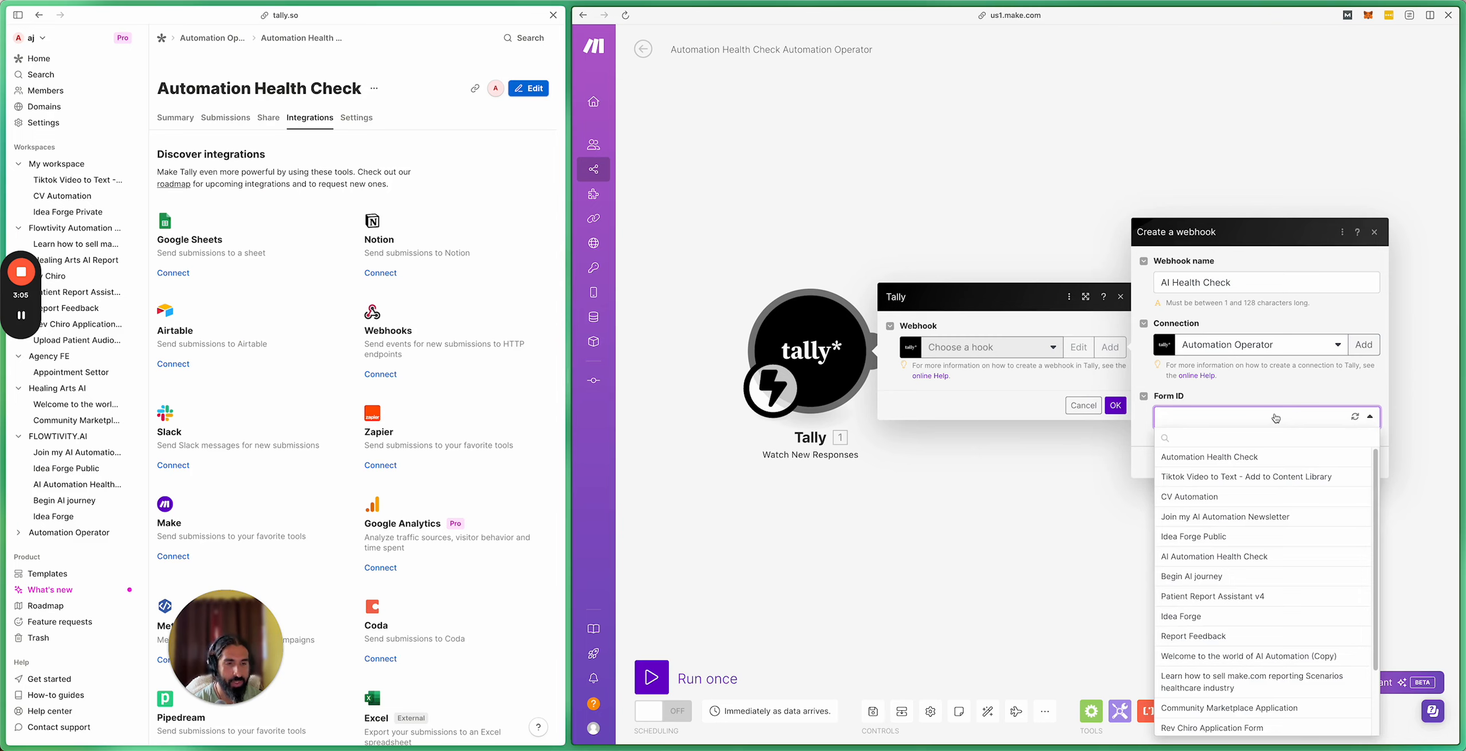
click(1243, 458)
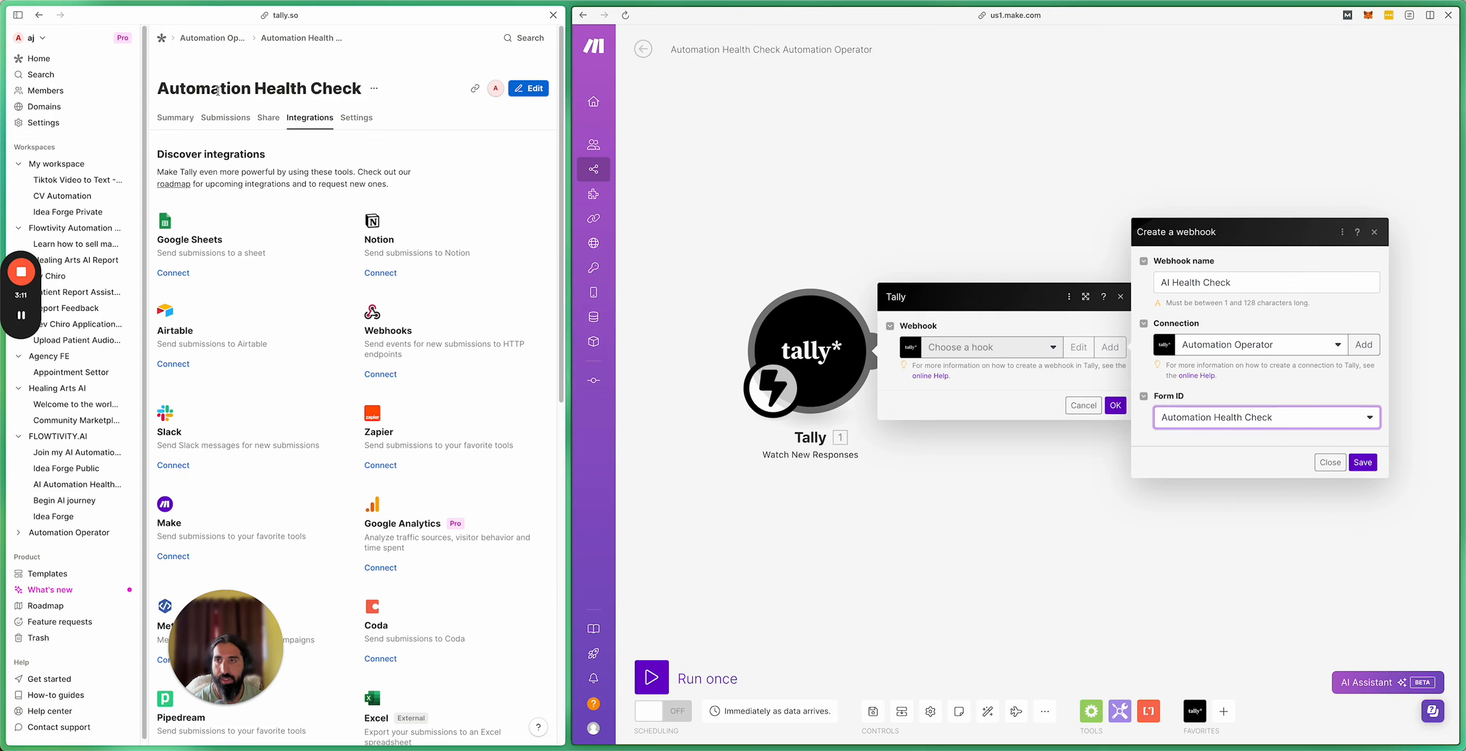
click(1363, 462)
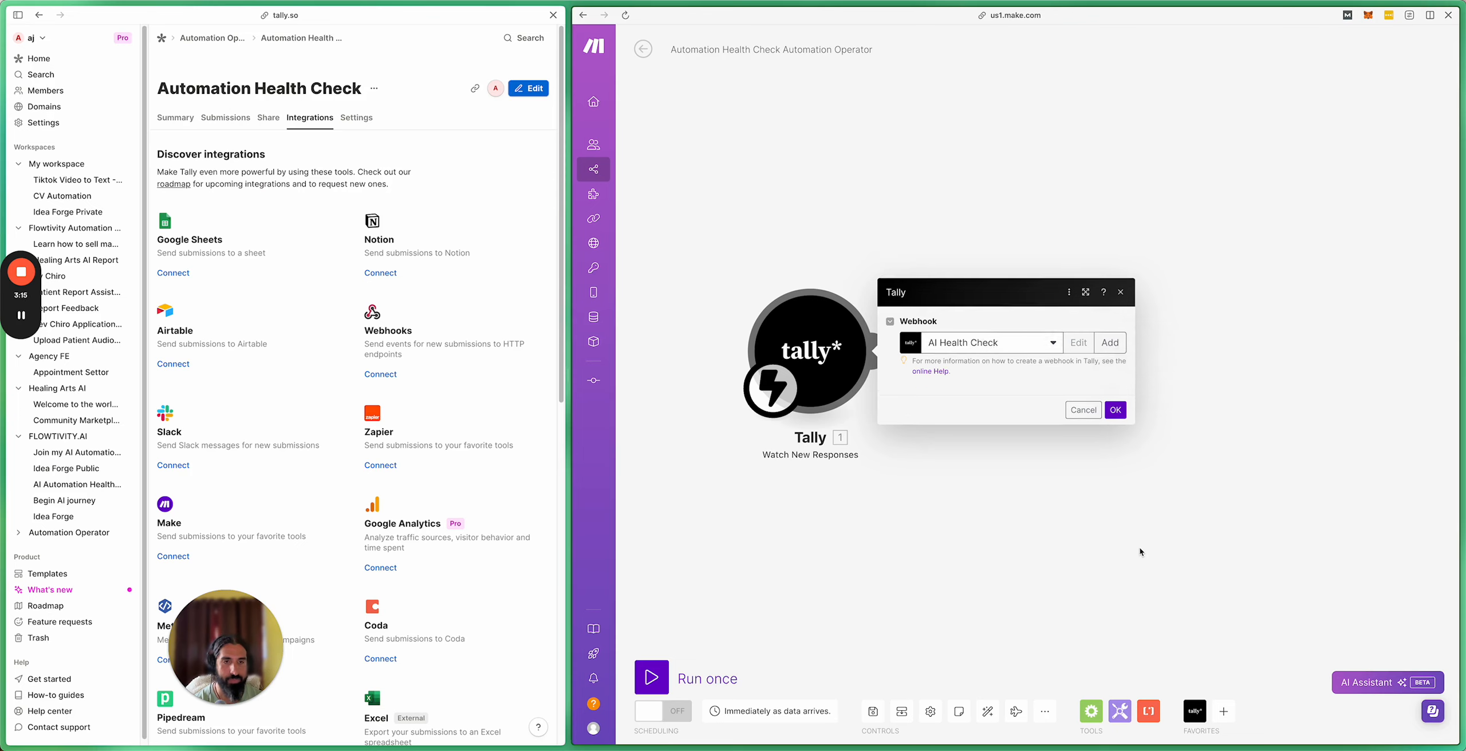
click(1114, 424)
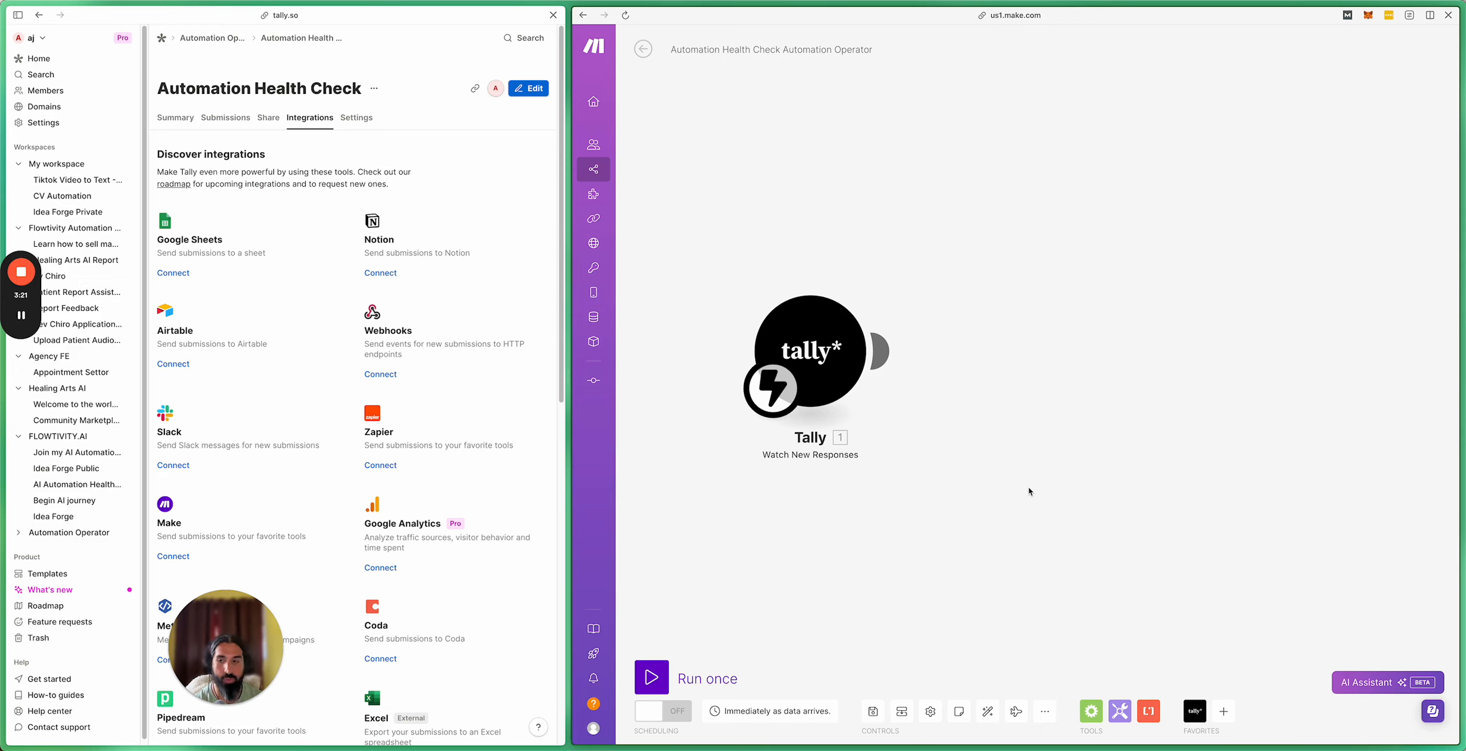
Step: Save the Make scenario and view the Tally webhook's empty events log
click(871, 712)
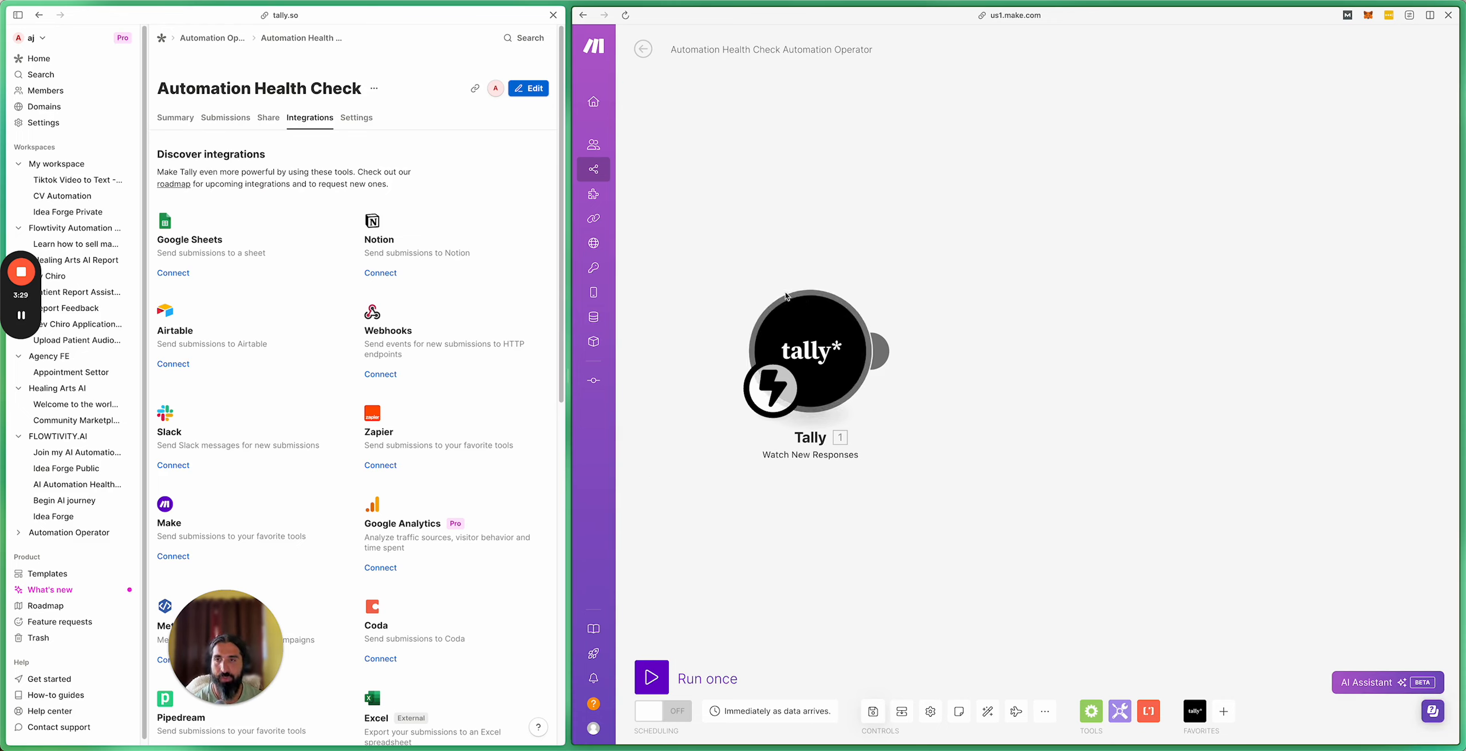
click(298, 155)
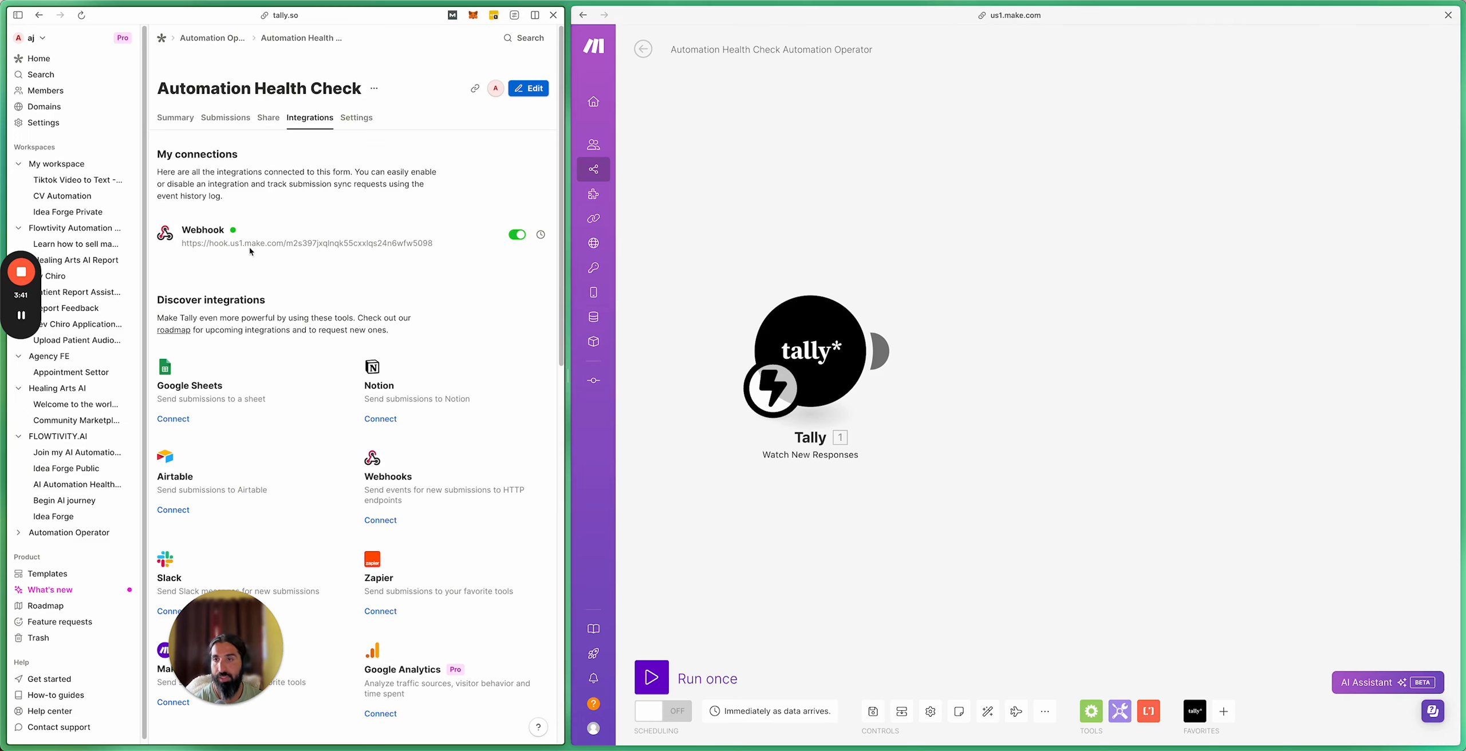
click(542, 236)
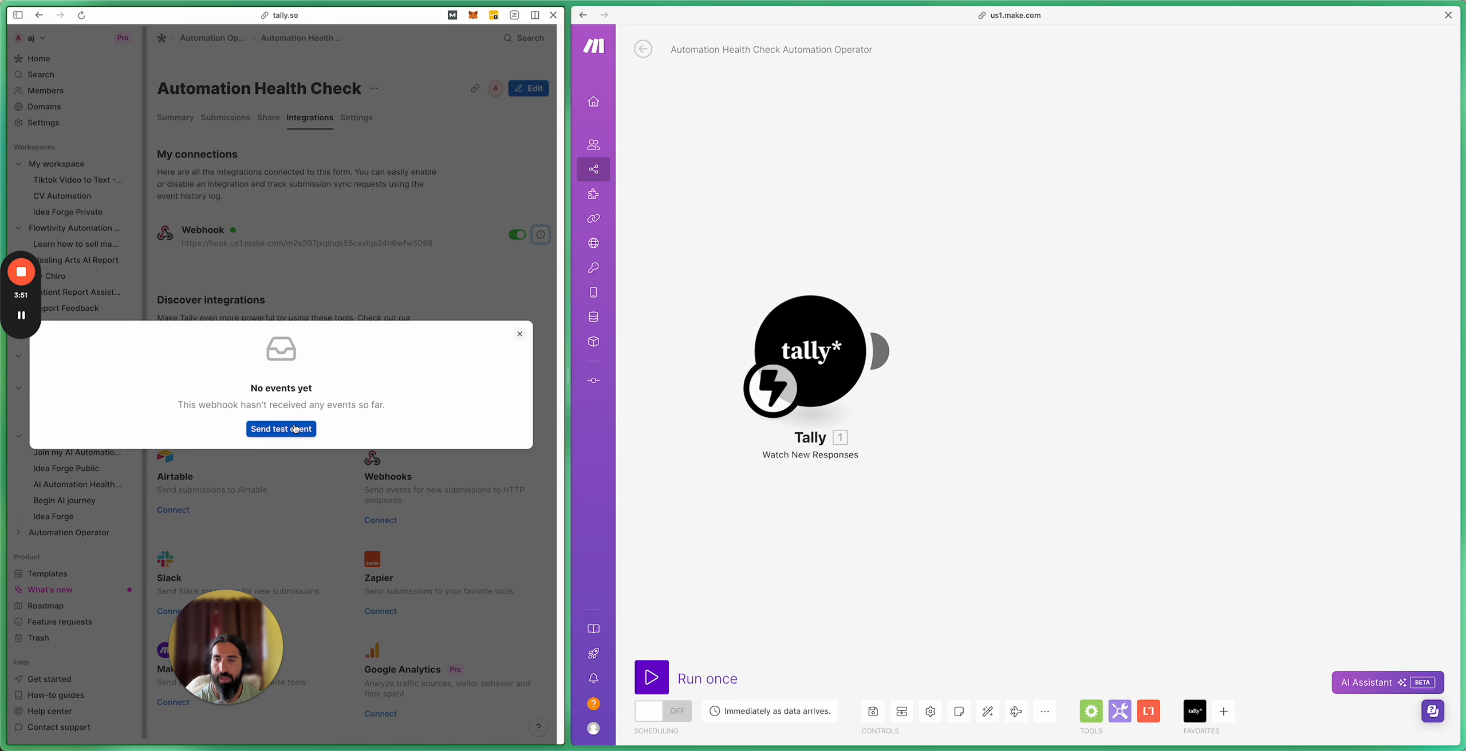
Step: Run only the Tally trigger module while a Tally test event is delivered to it
click(296, 429)
click(837, 536)
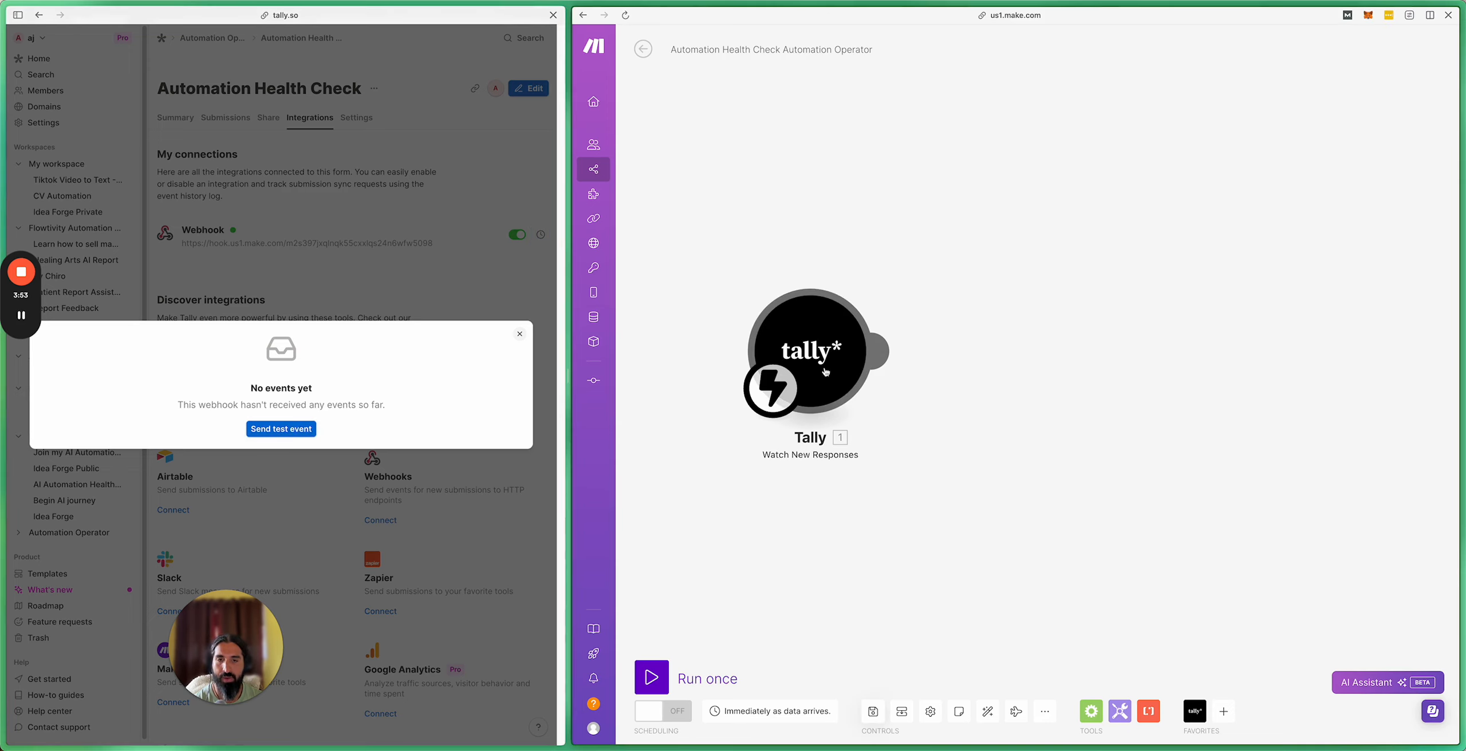
right_click(826, 367)
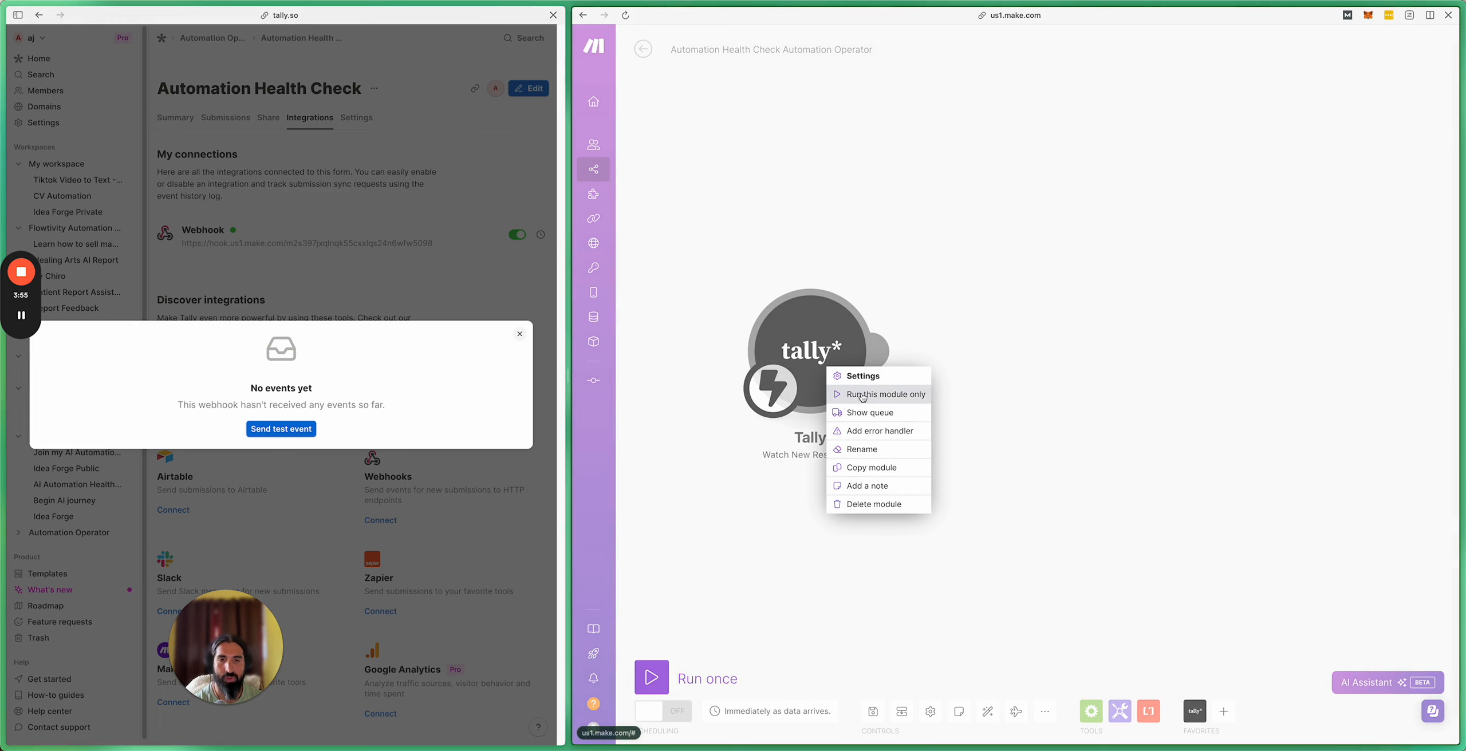
click(864, 395)
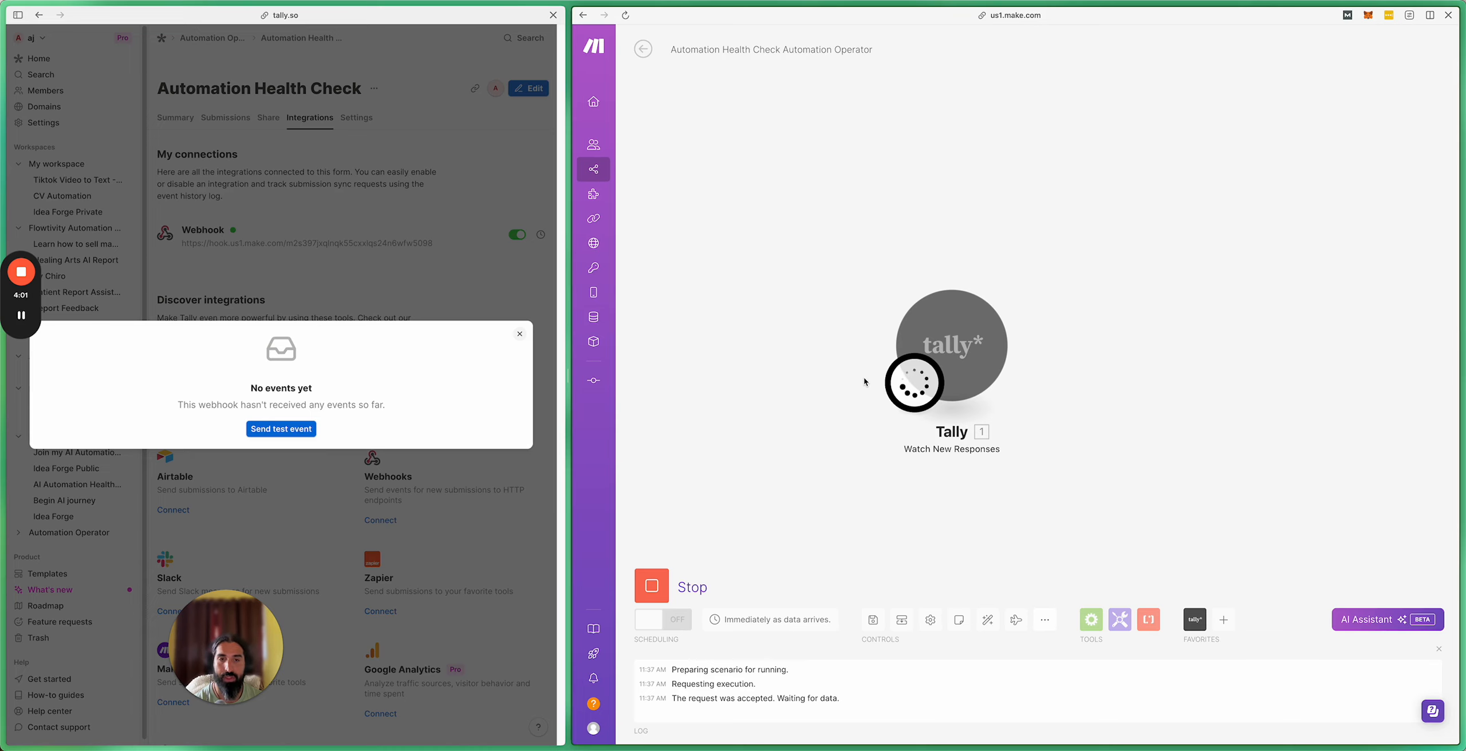
click(263, 434)
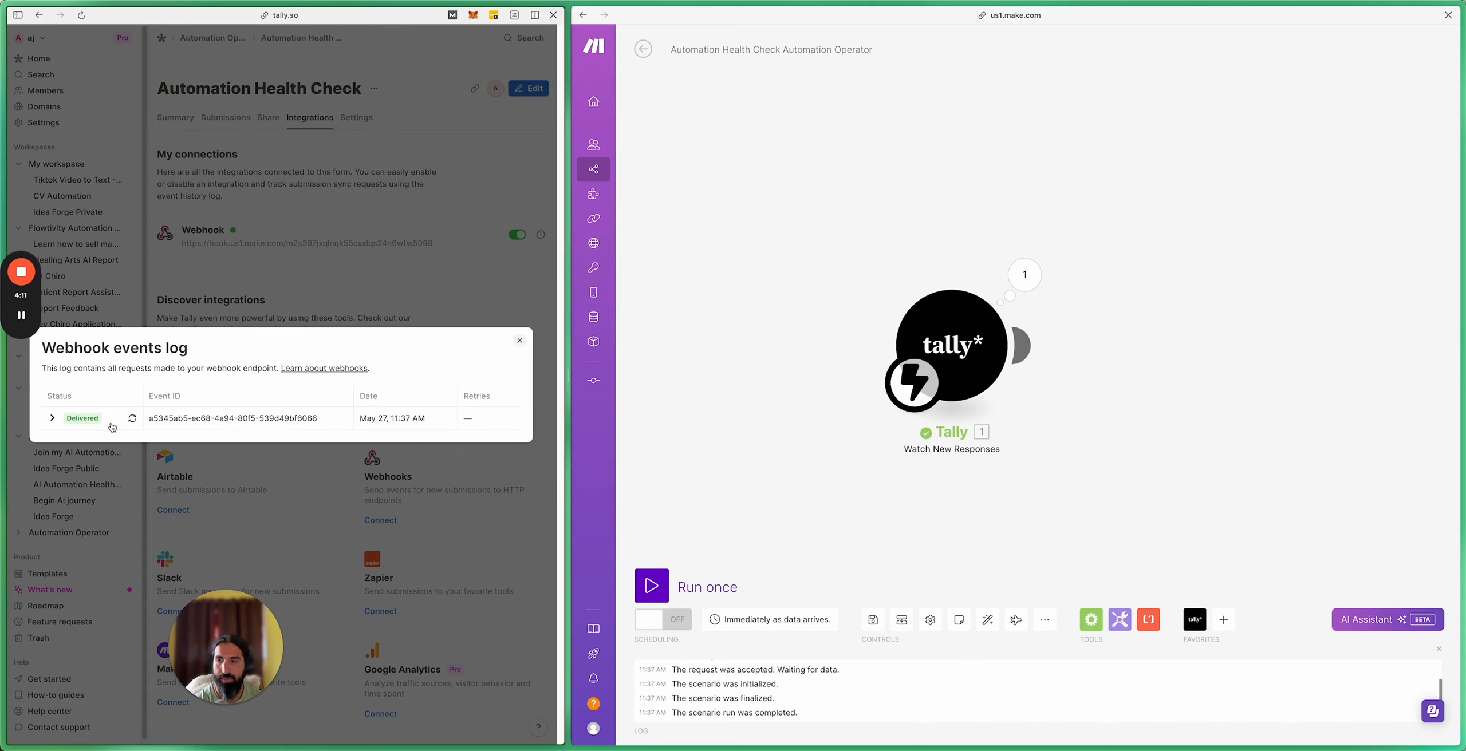
Step: Inspect the delivered request JSON and the trigger's Fields and Fields by ID output
click(52, 419)
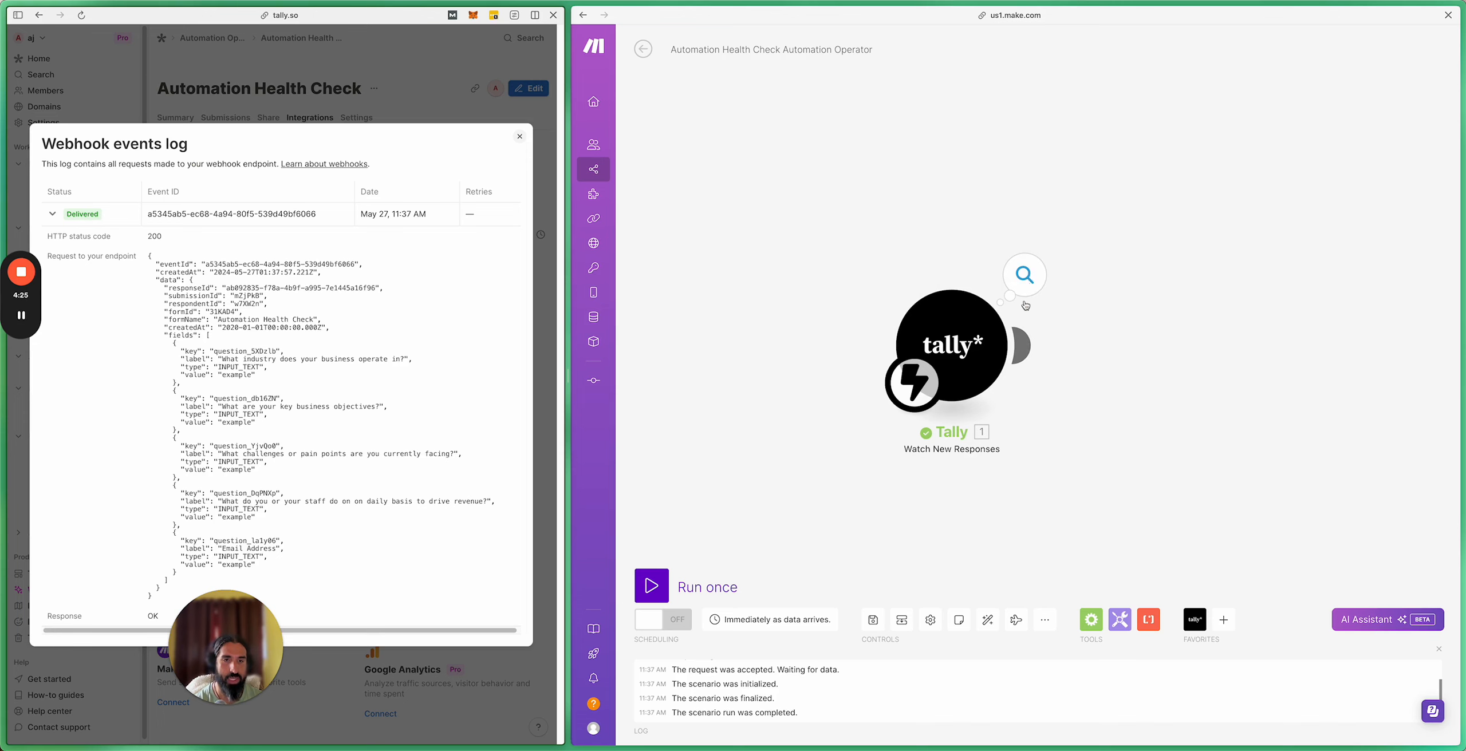
click(1025, 275)
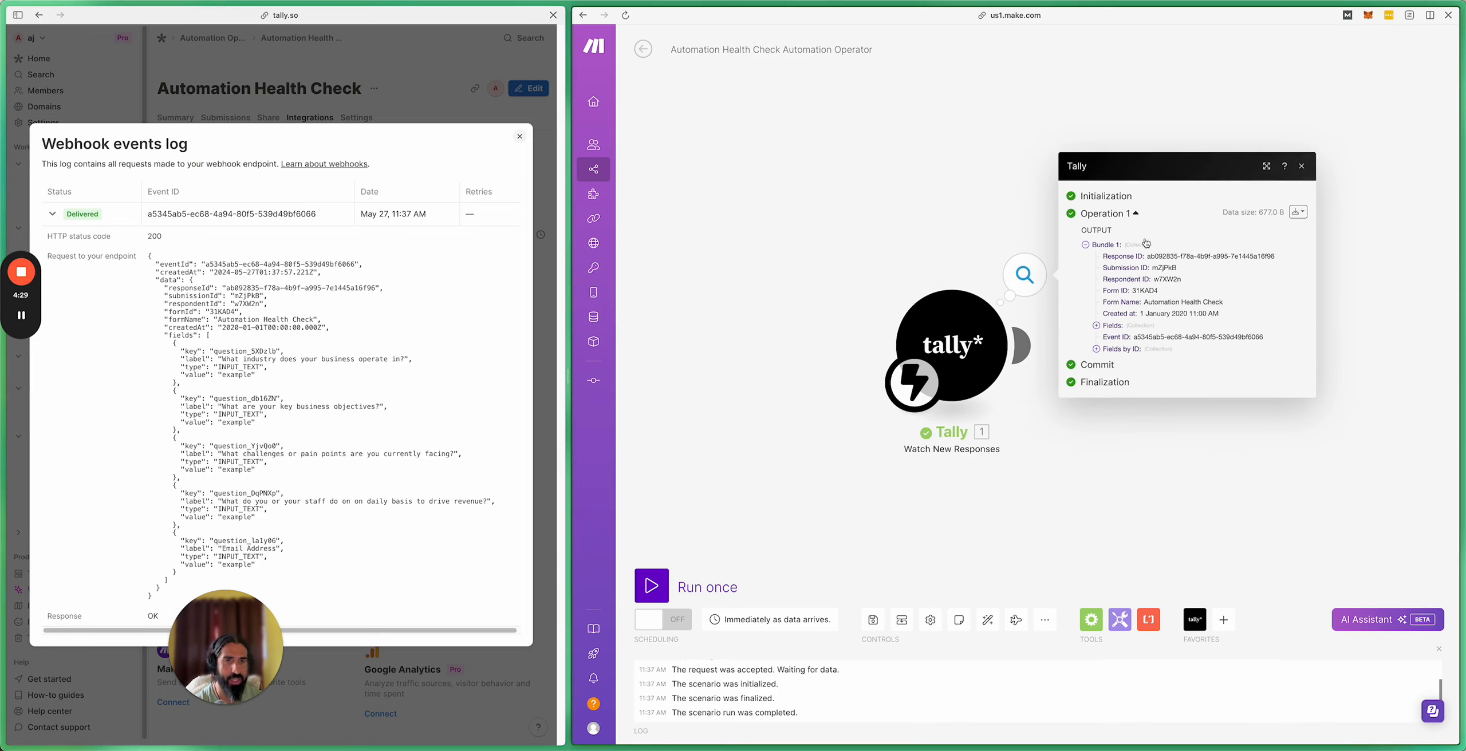
click(1096, 325)
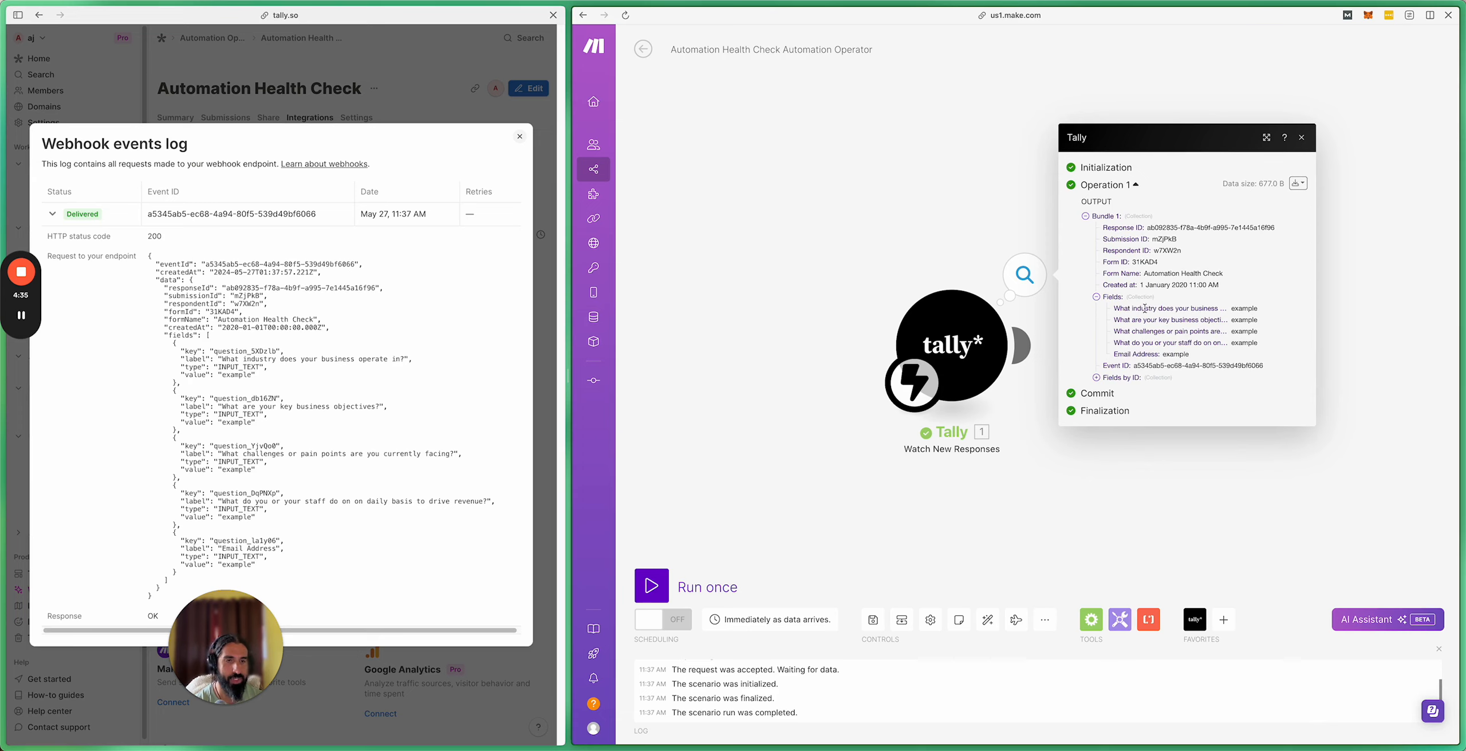
drag(1119, 308, 1161, 328)
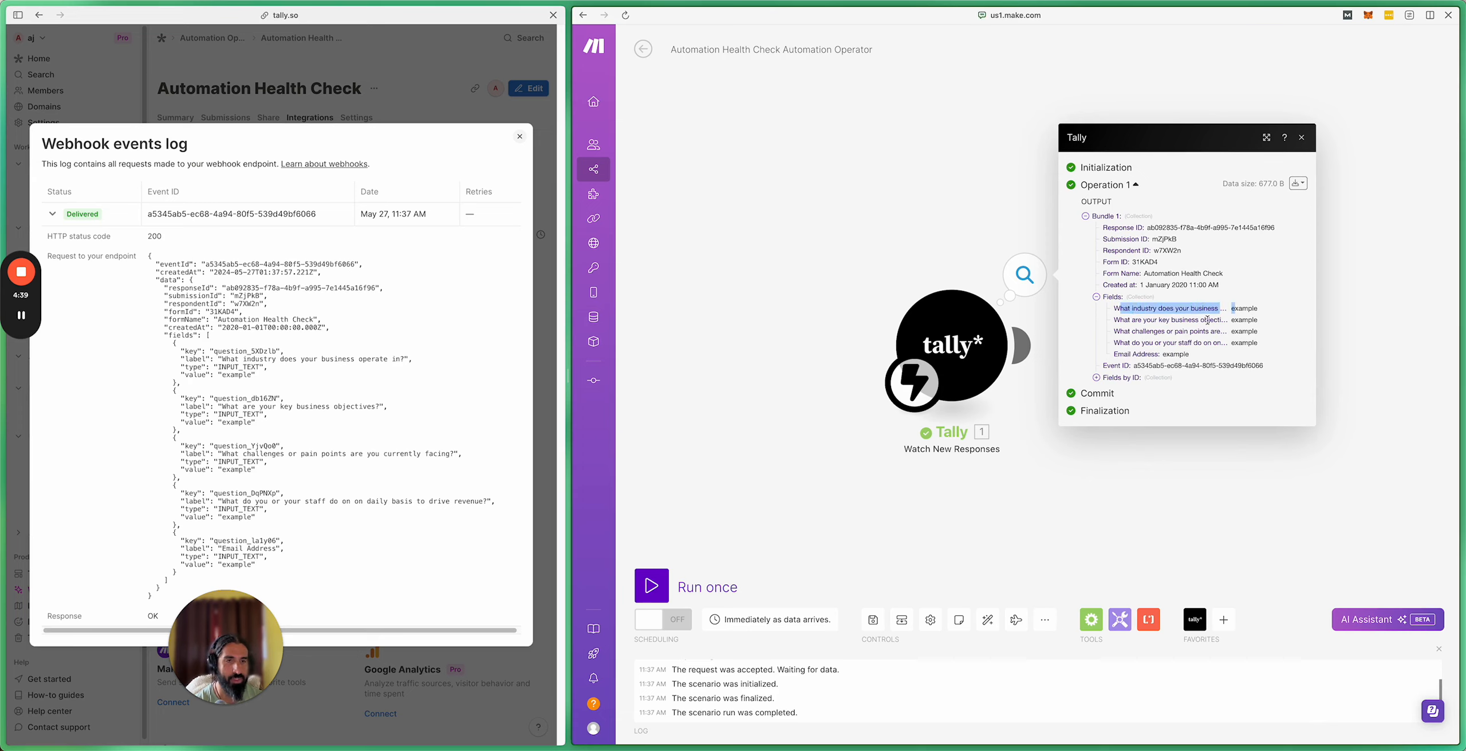
drag(1119, 330, 1210, 330)
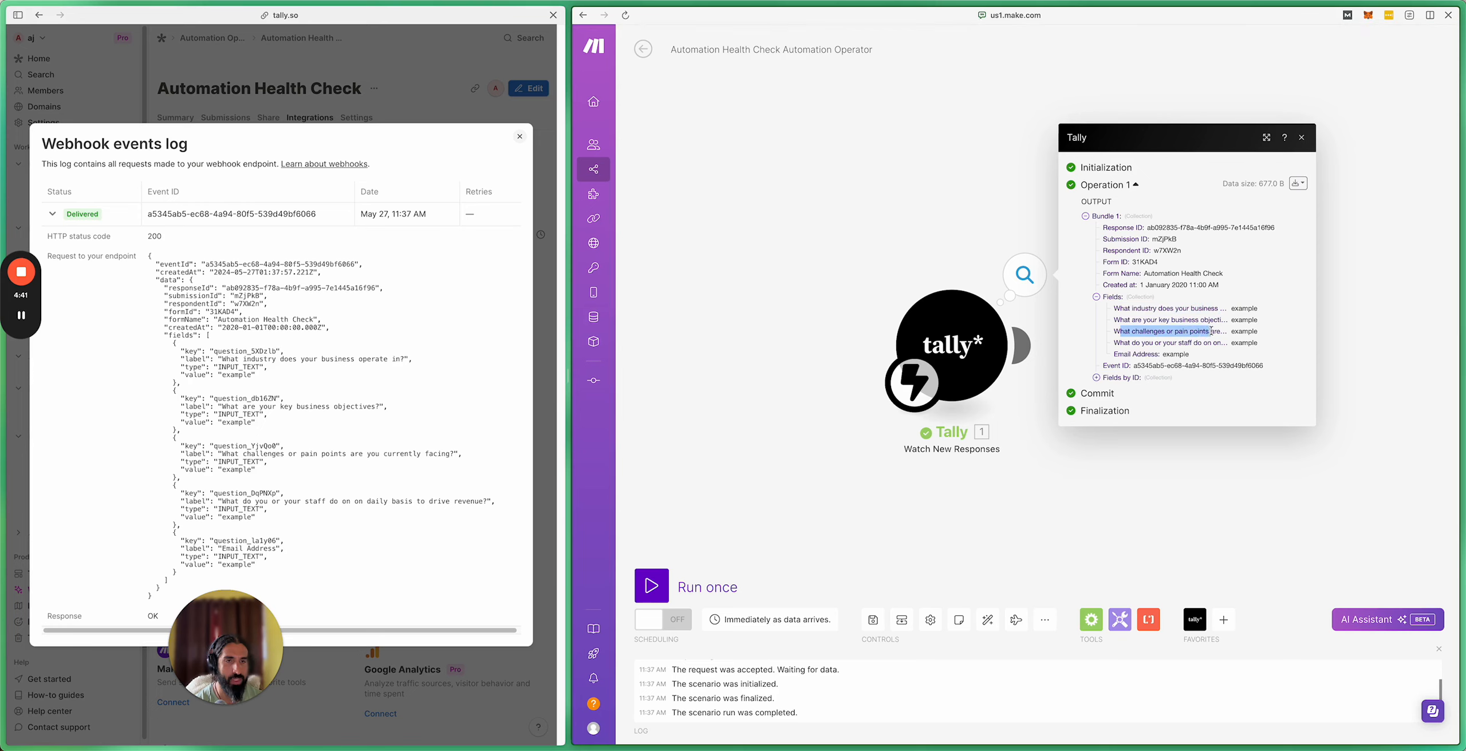
drag(1115, 343, 1218, 345)
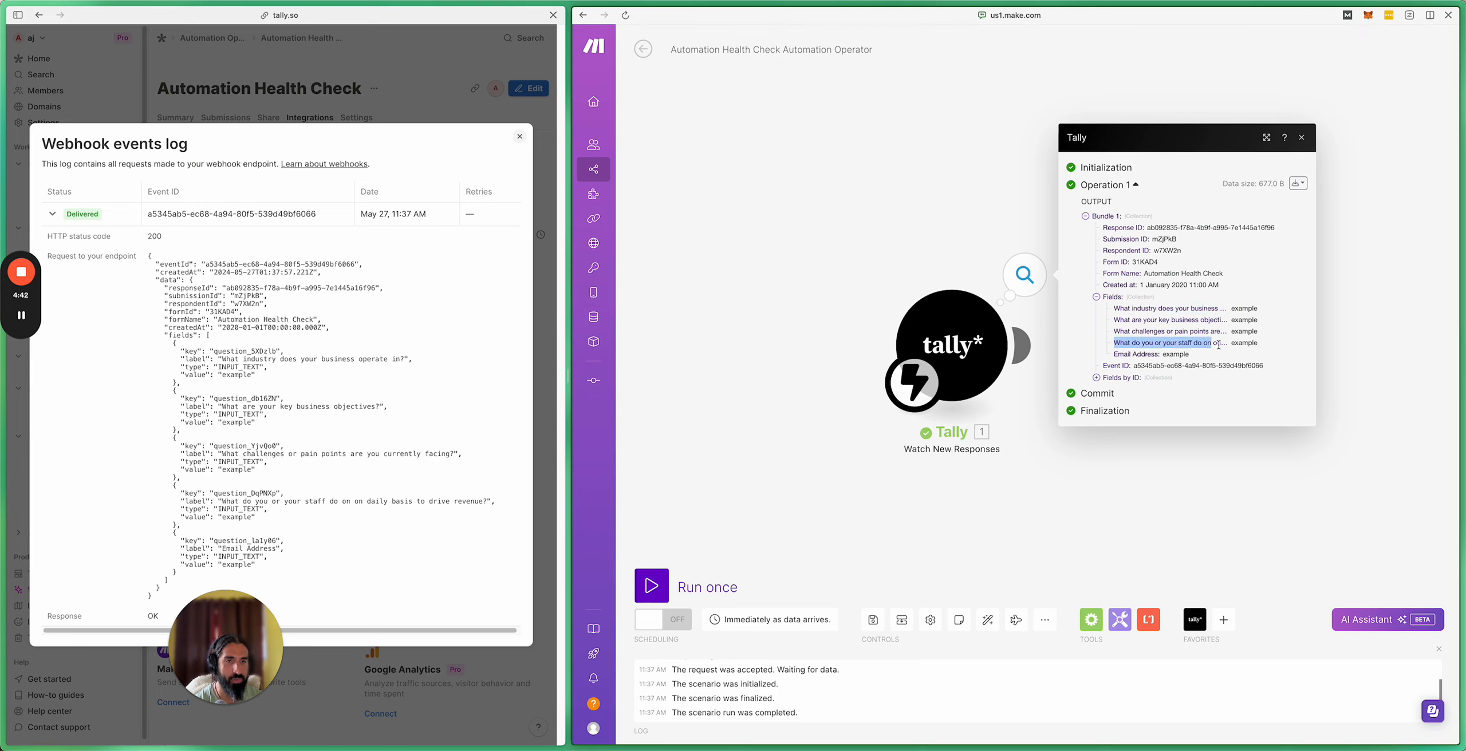
click(1096, 377)
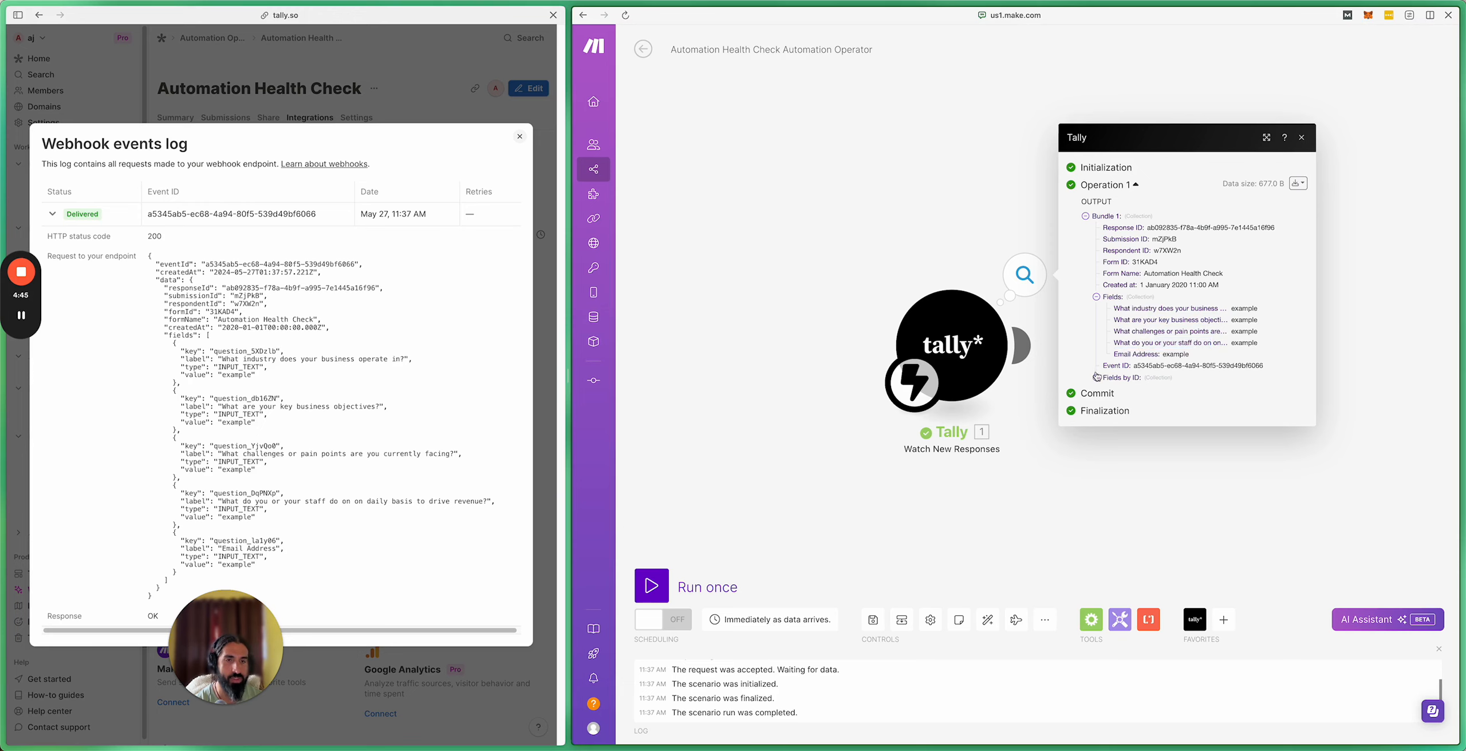
click(1370, 263)
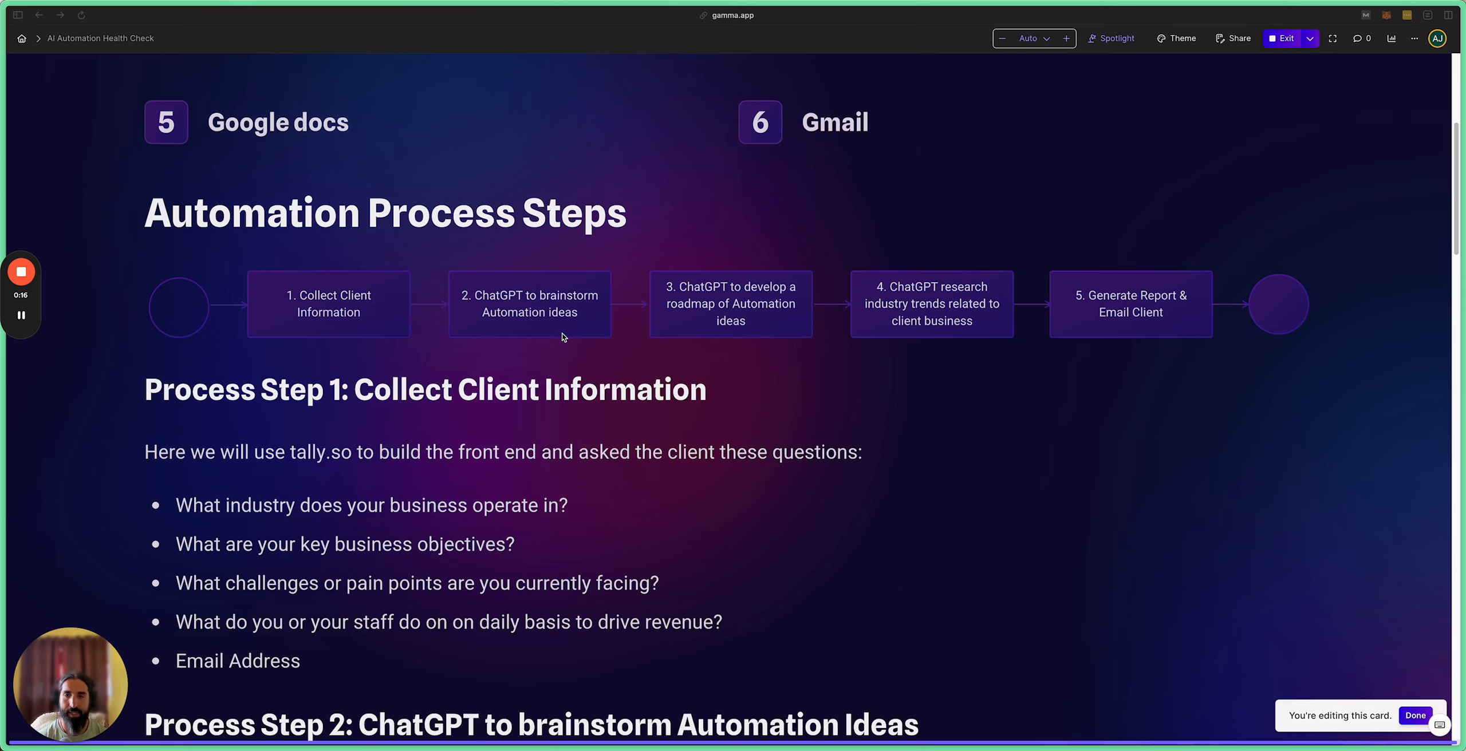
Step: Scroll Gamma down to the Step 2 Example GPT Prompt framework table
scroll(584, 350, down, 3)
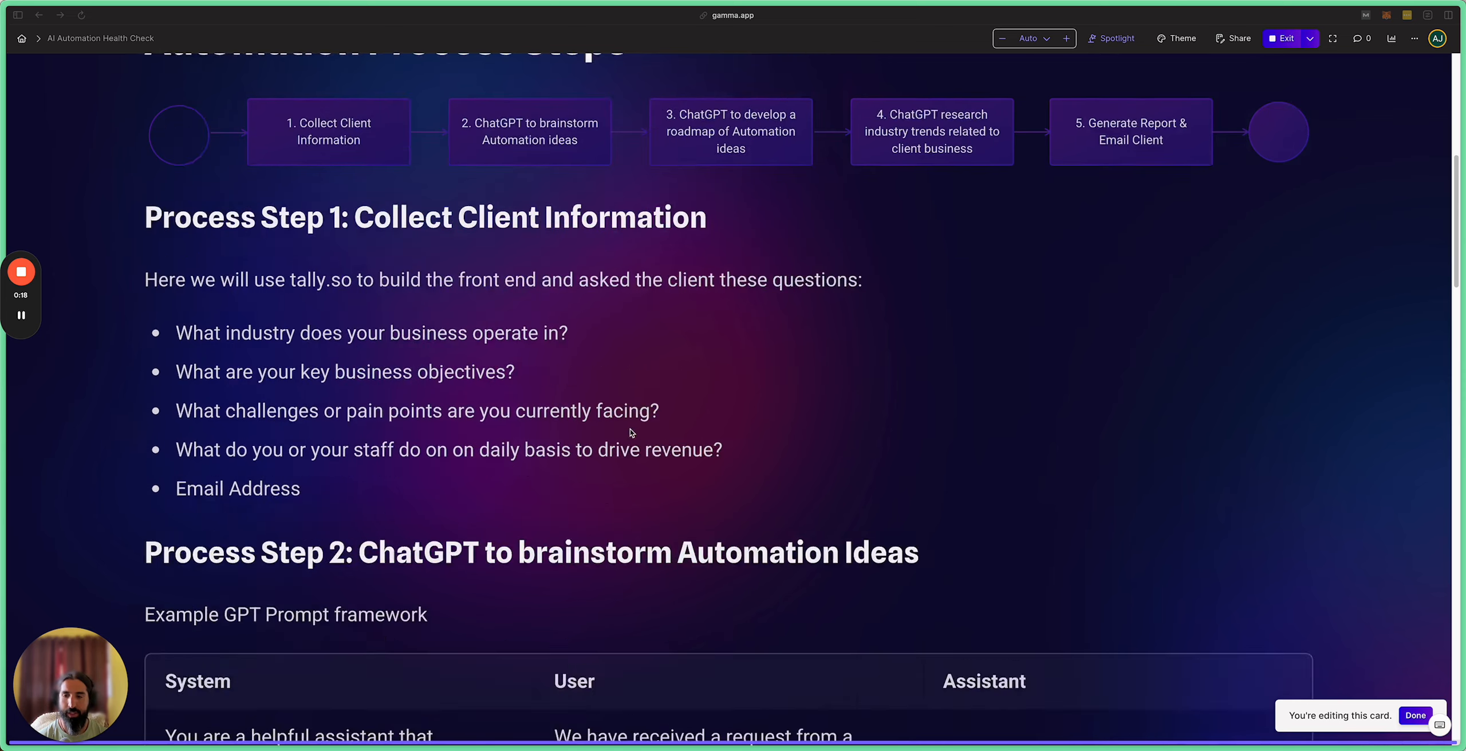
scroll(632, 432, down, 7)
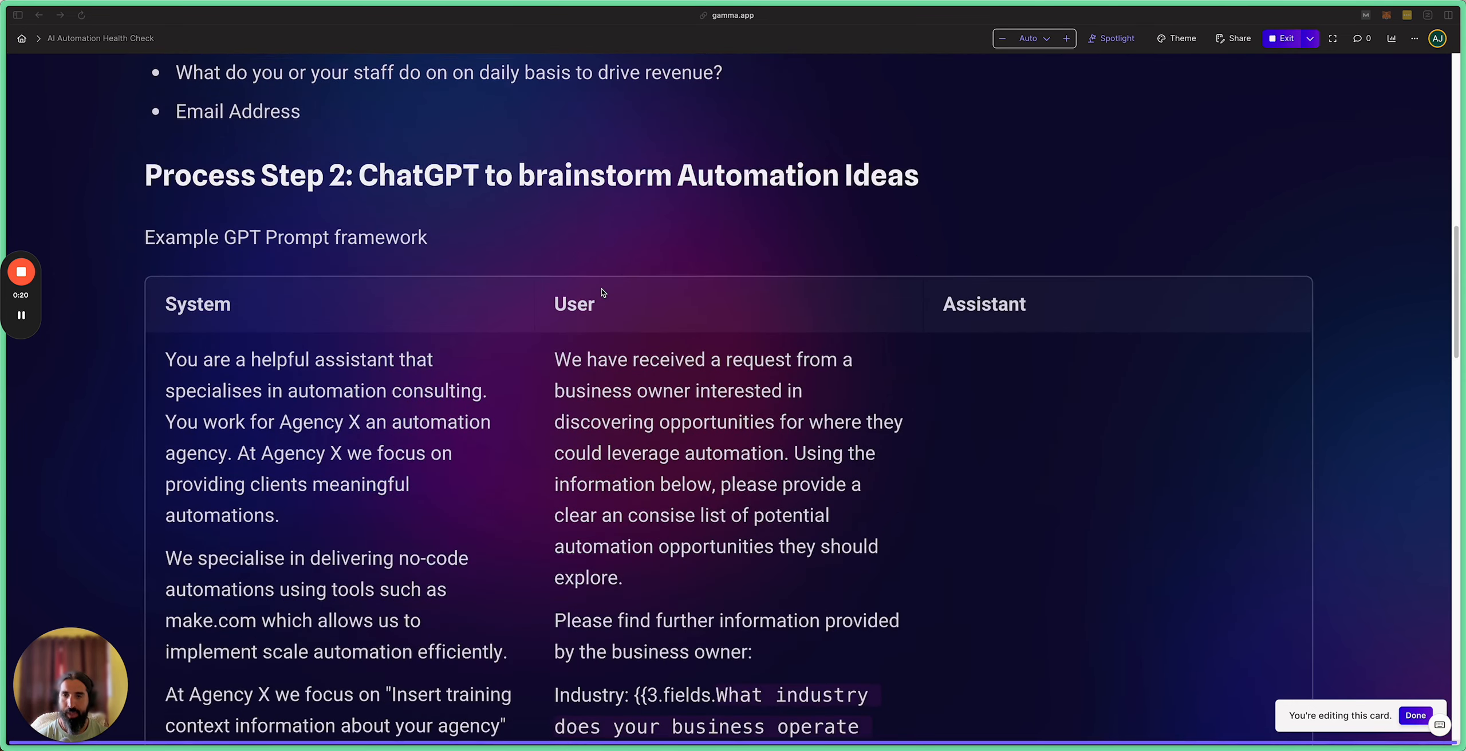
scroll(602, 293, down, 1)
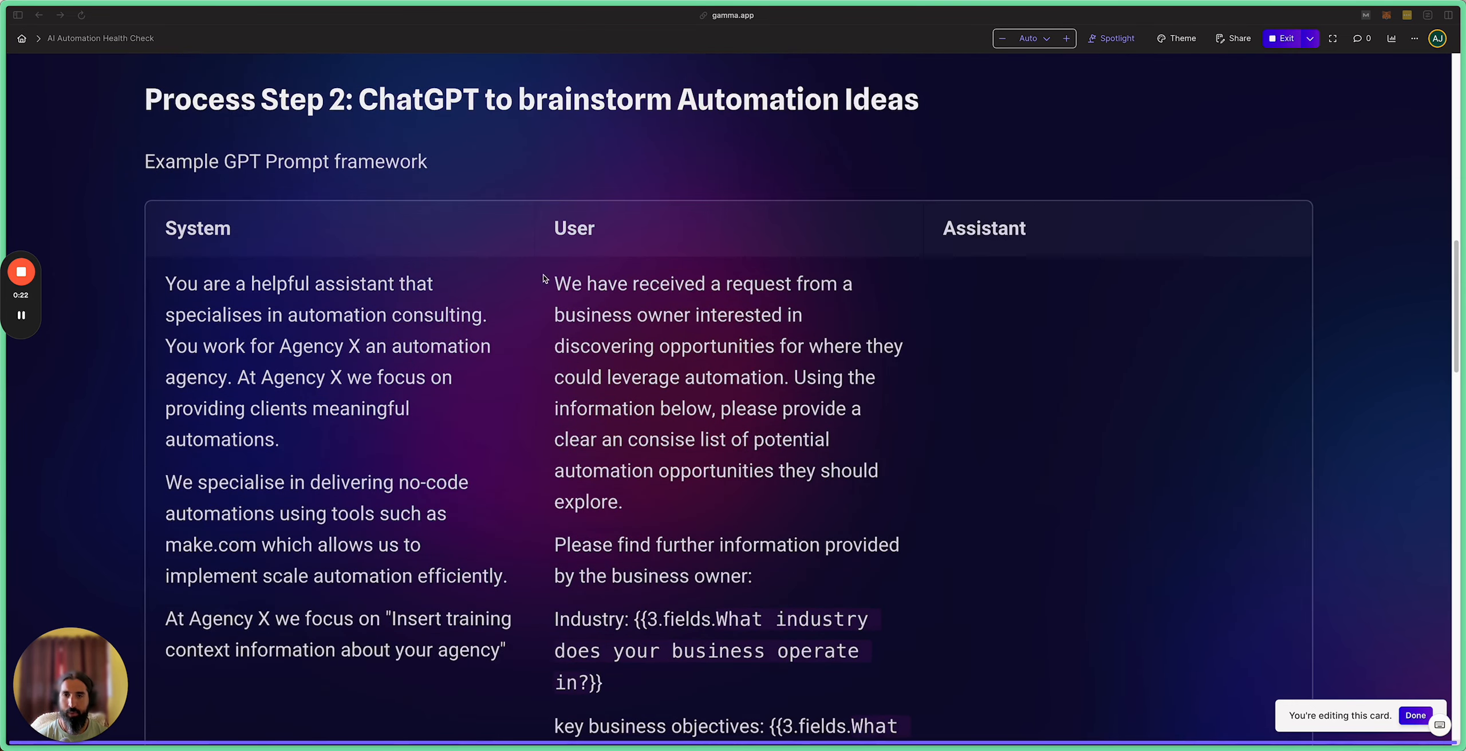
scroll(389, 359, down, 1)
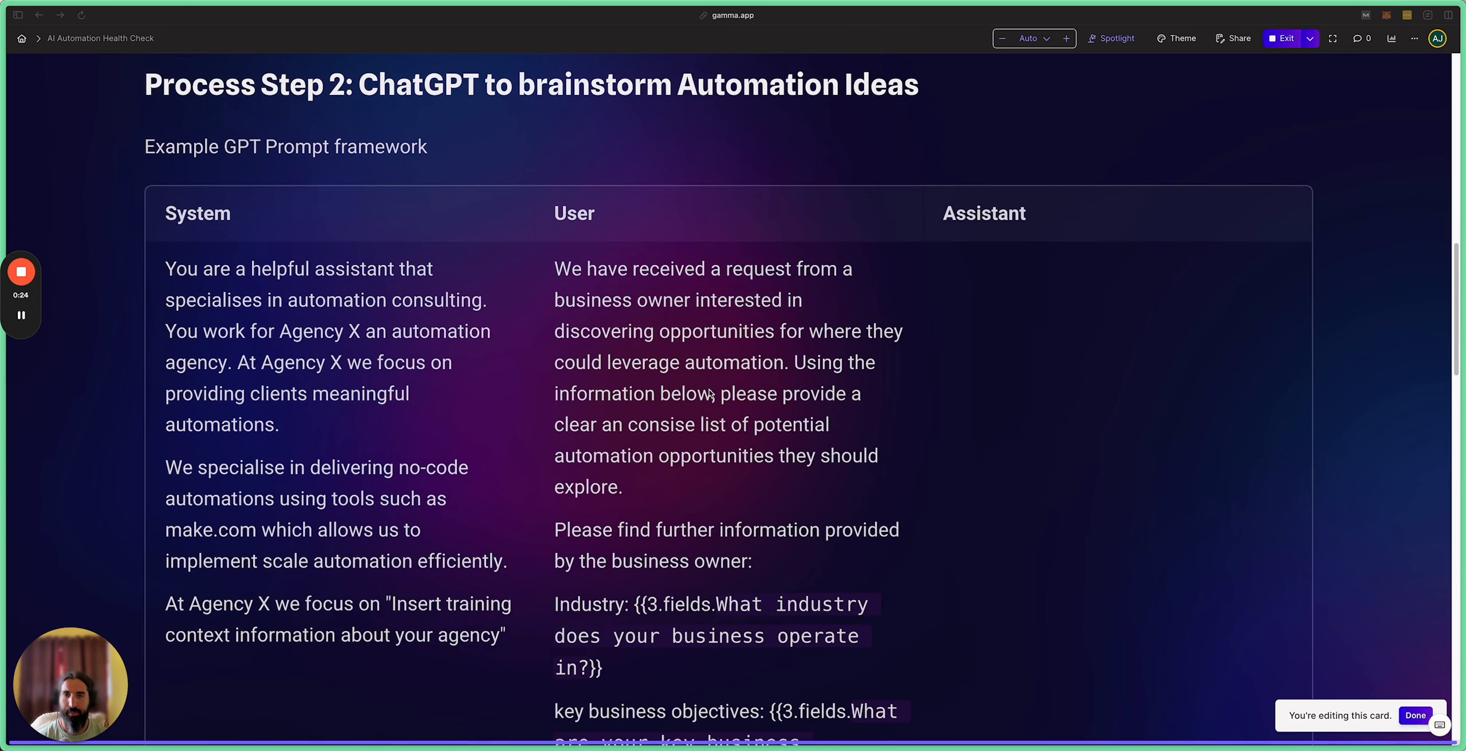
scroll(668, 378, down, 1)
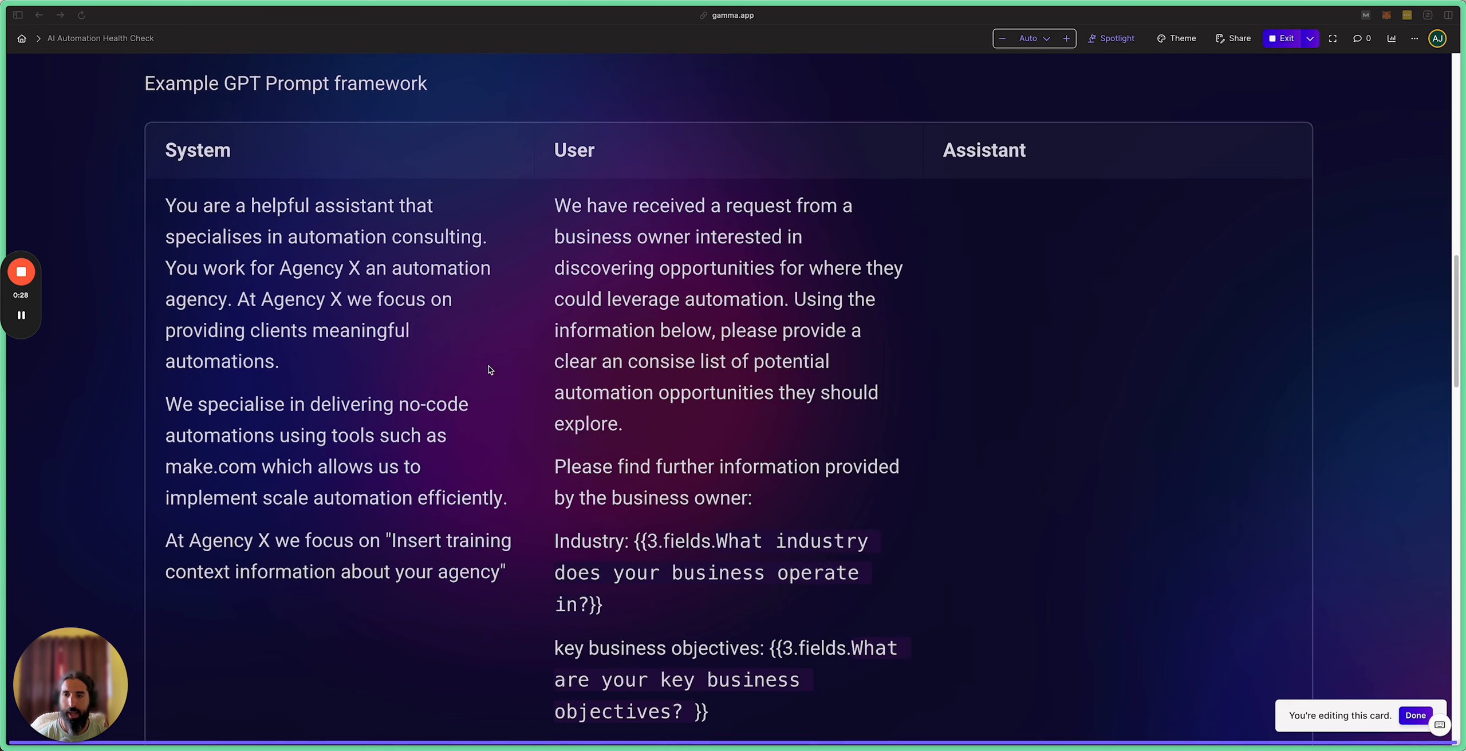
scroll(470, 369, down, 1)
scroll(471, 369, down, 1)
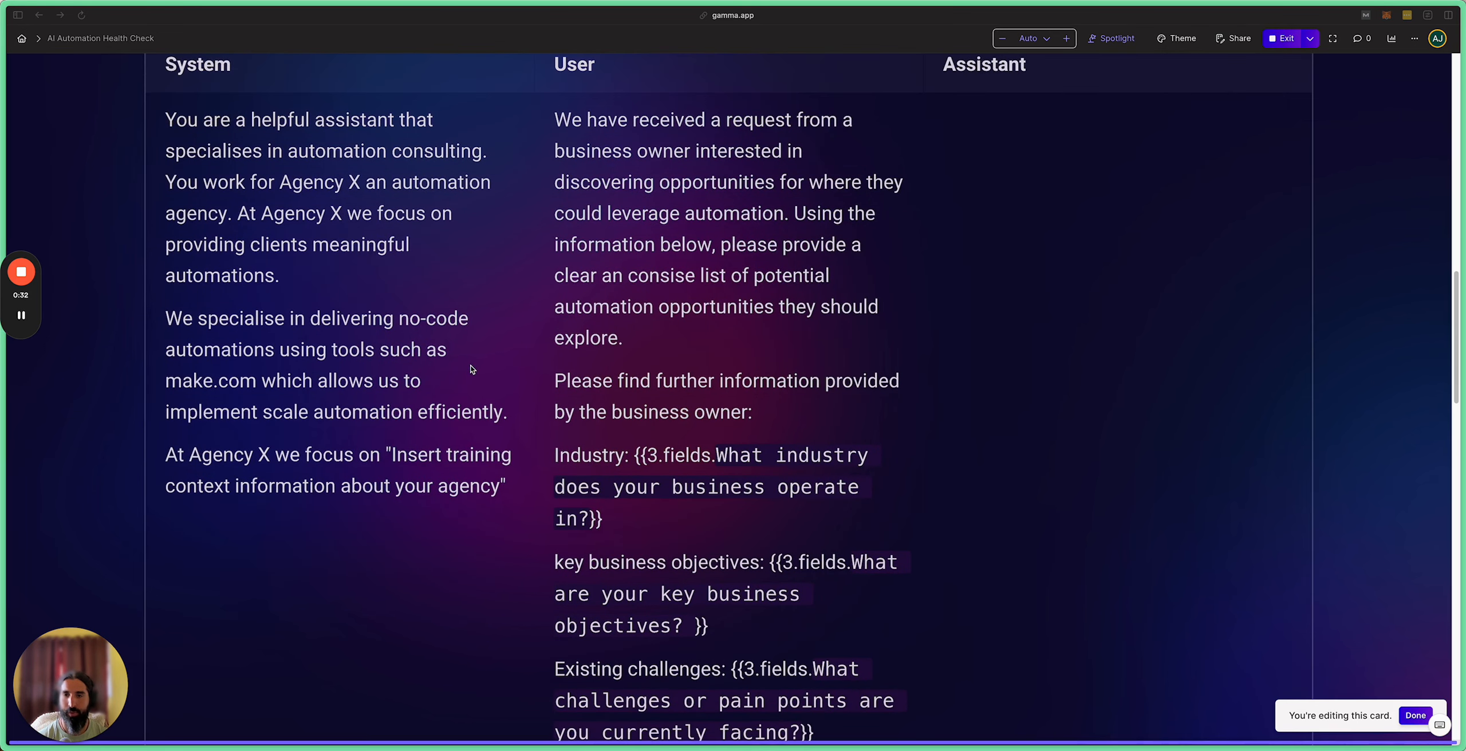
scroll(470, 369, up, 1)
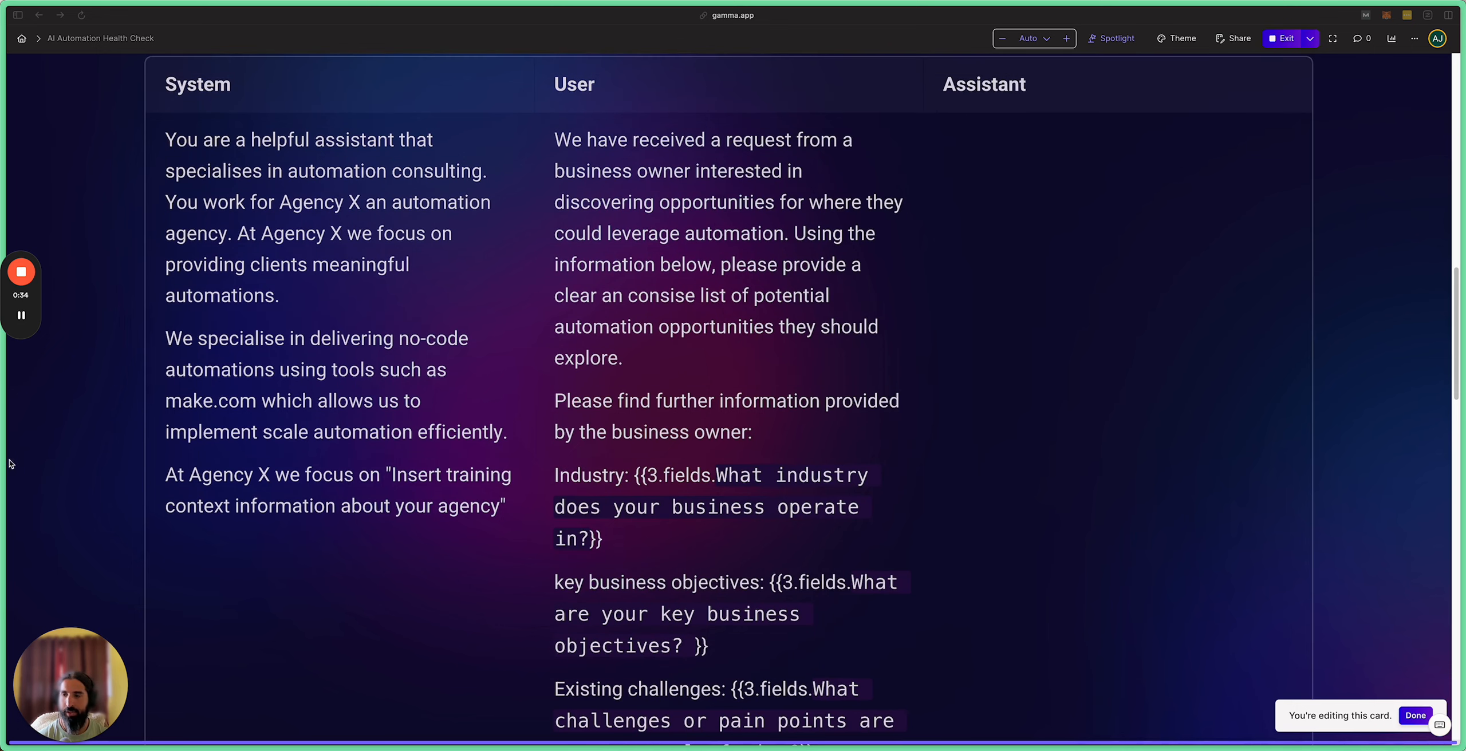
Step: Return to the Make scenario in the browser
click(111, 465)
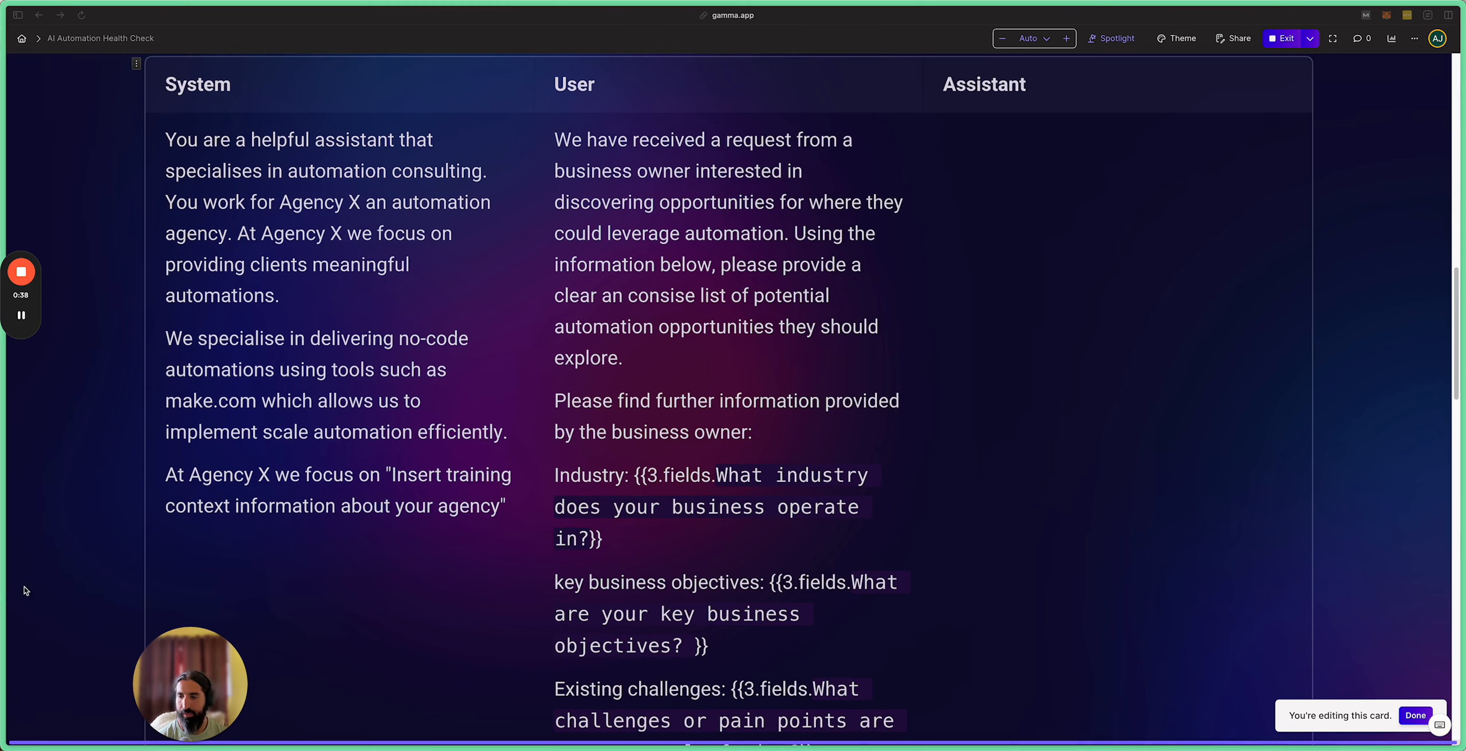
click(158, 553)
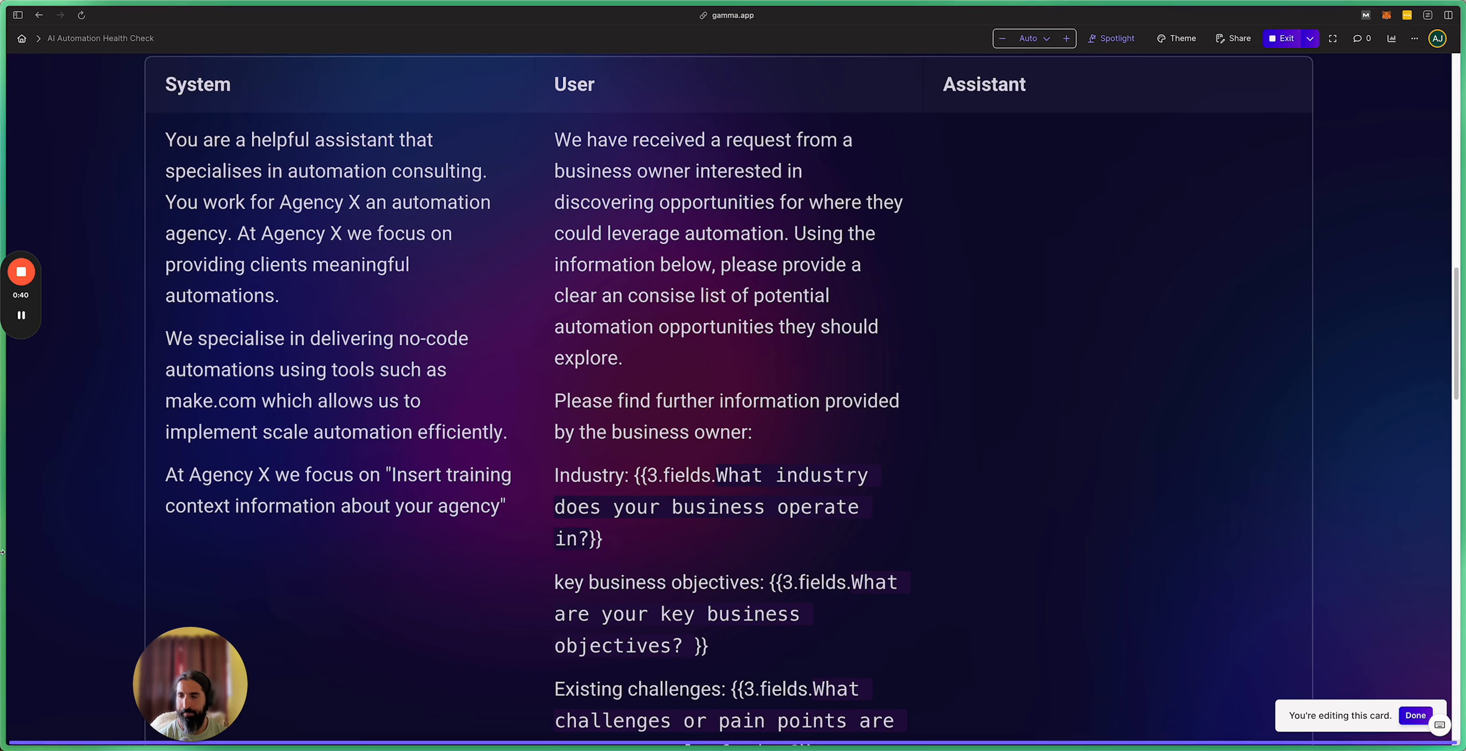
mouse_move(3, 553)
click(63, 590)
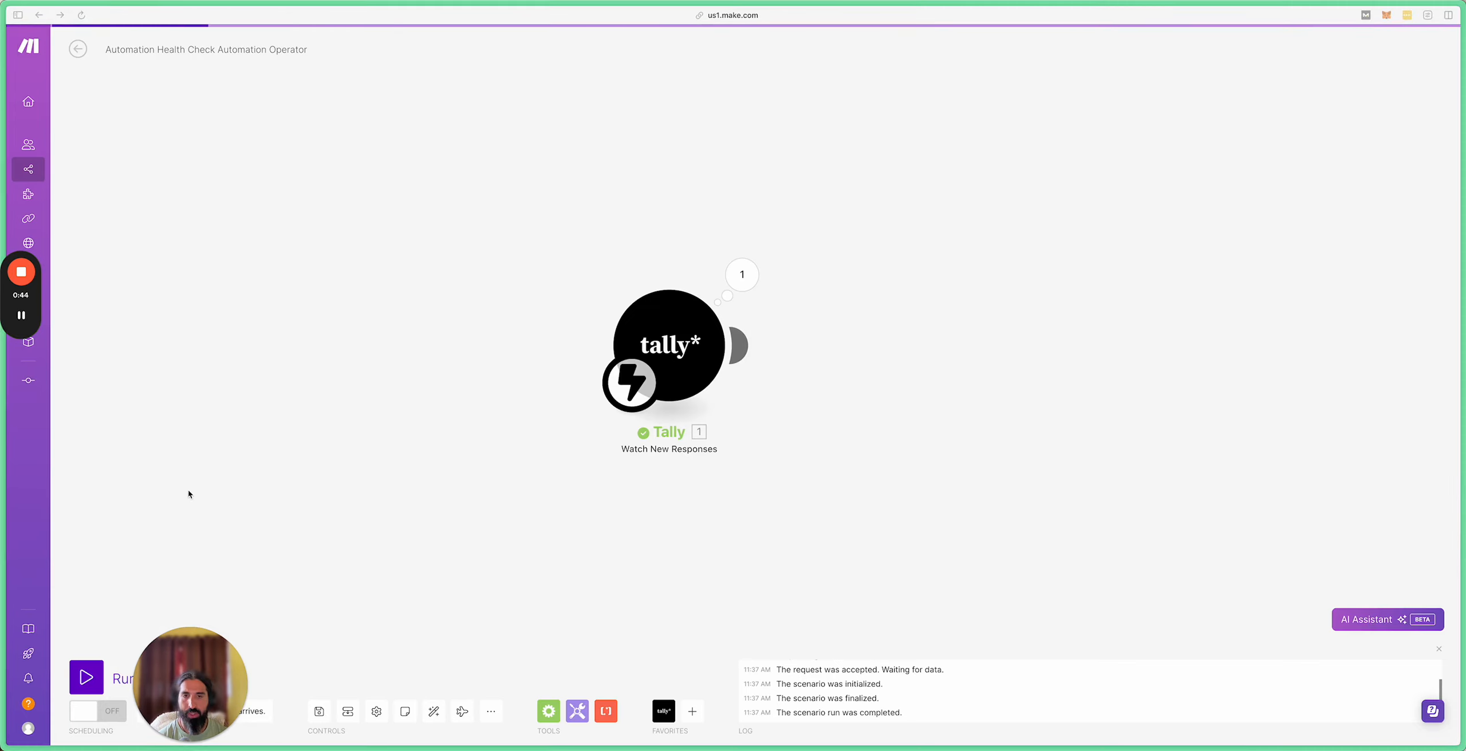
Step: Add an OpenAI Create a Completion module connected after the Tally trigger
drag(177, 667, 142, 504)
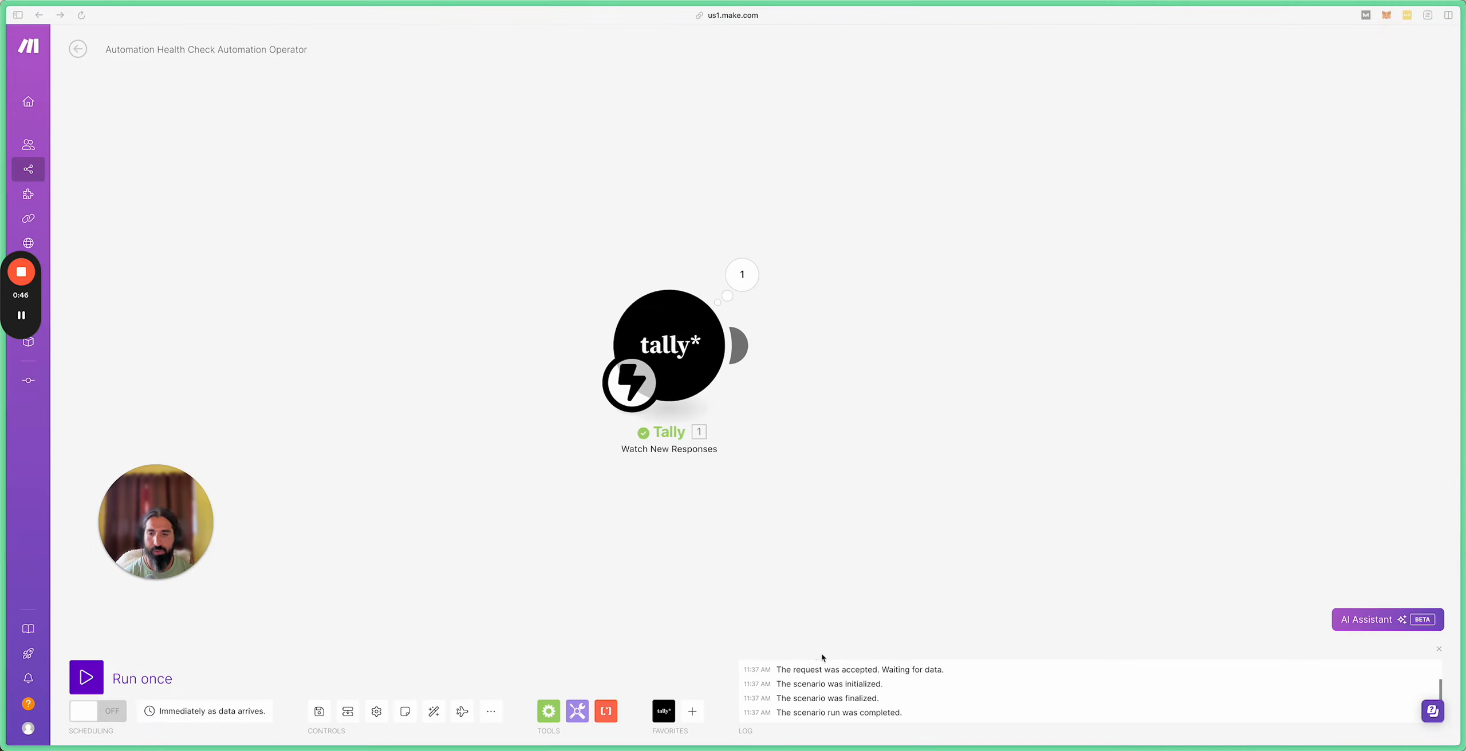
click(694, 712)
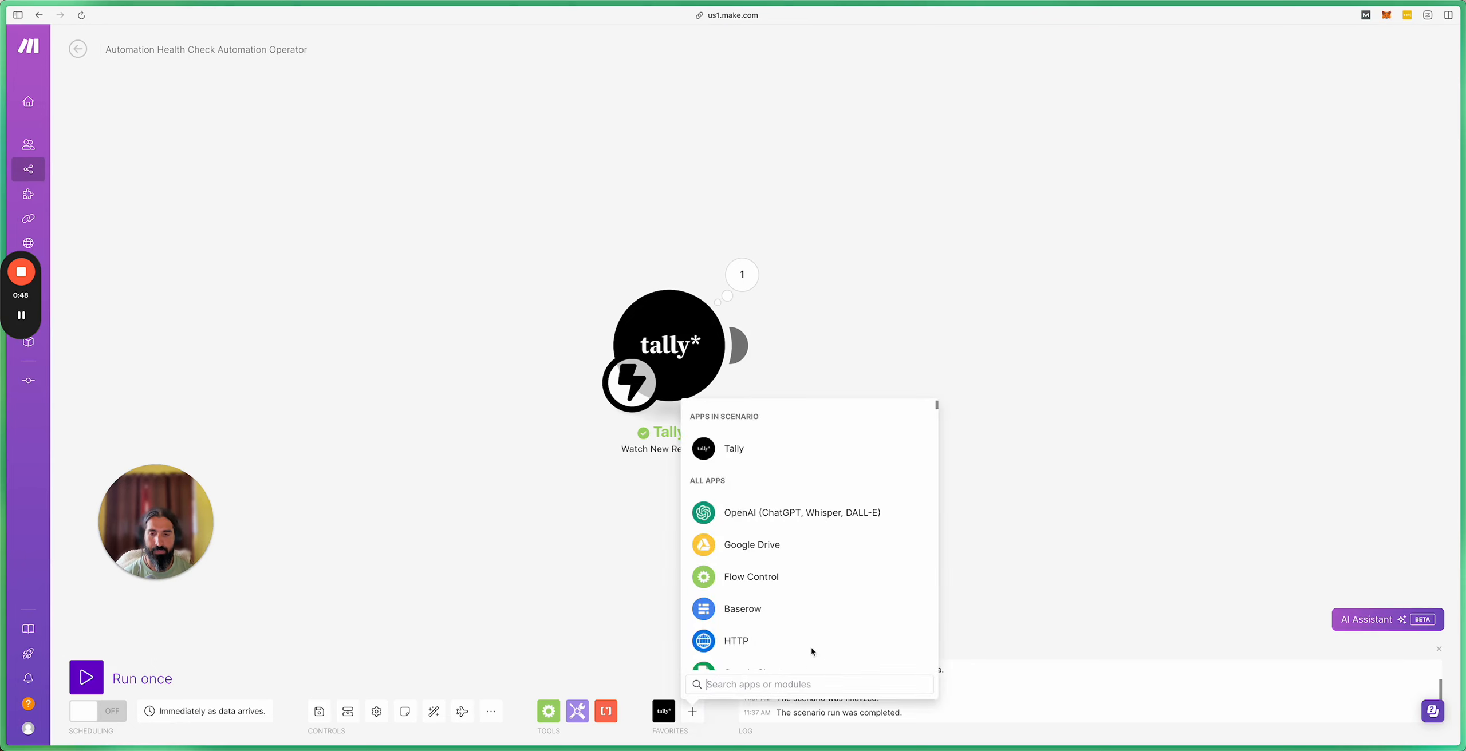
click(768, 524)
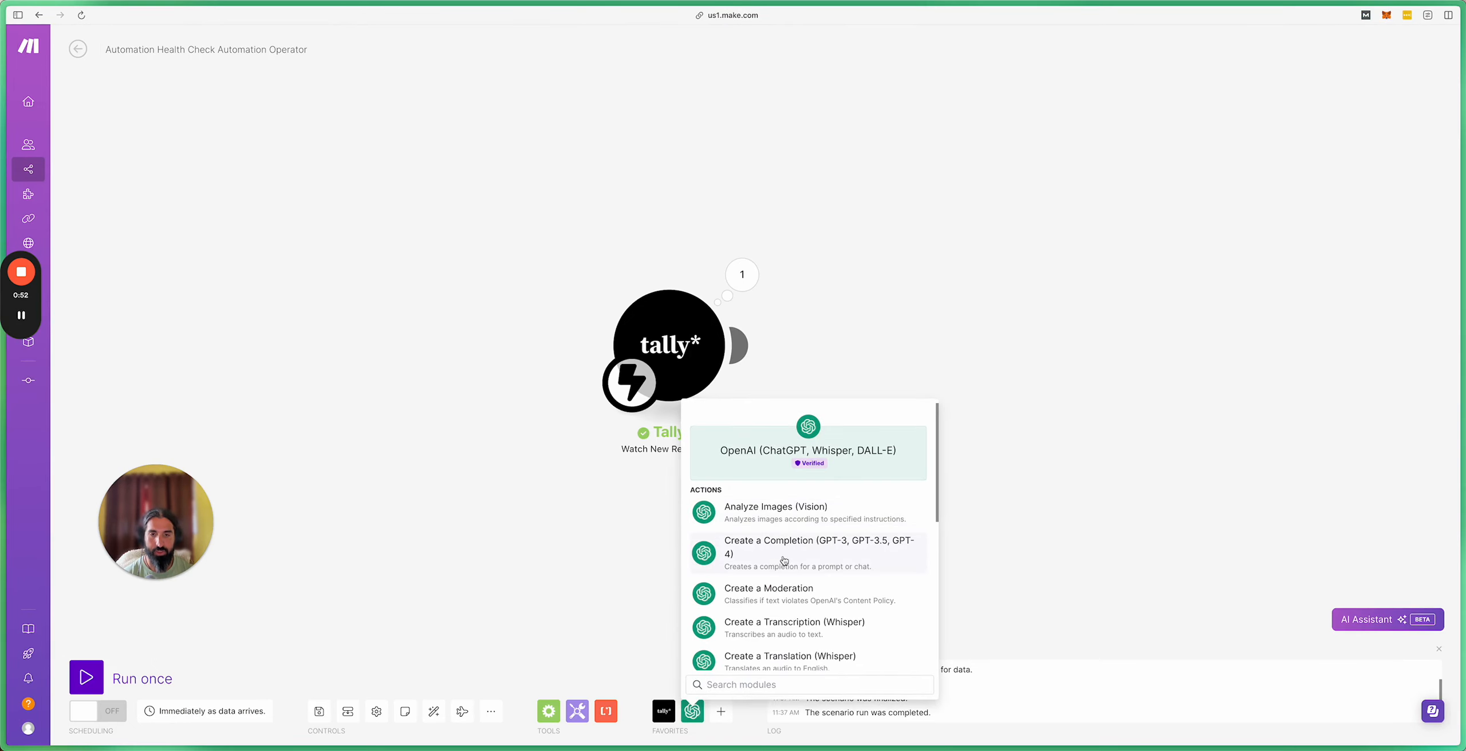
click(783, 558)
drag(790, 564, 911, 355)
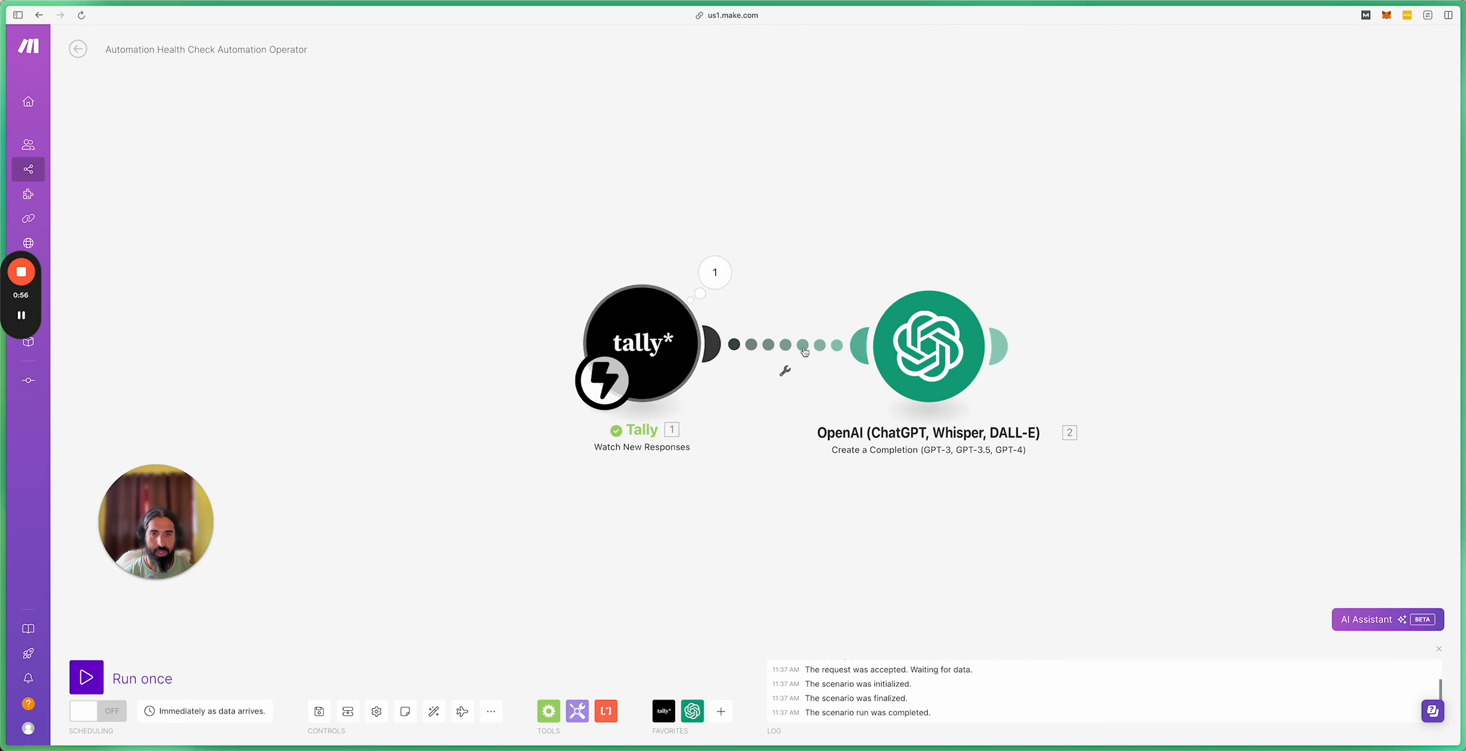
click(919, 355)
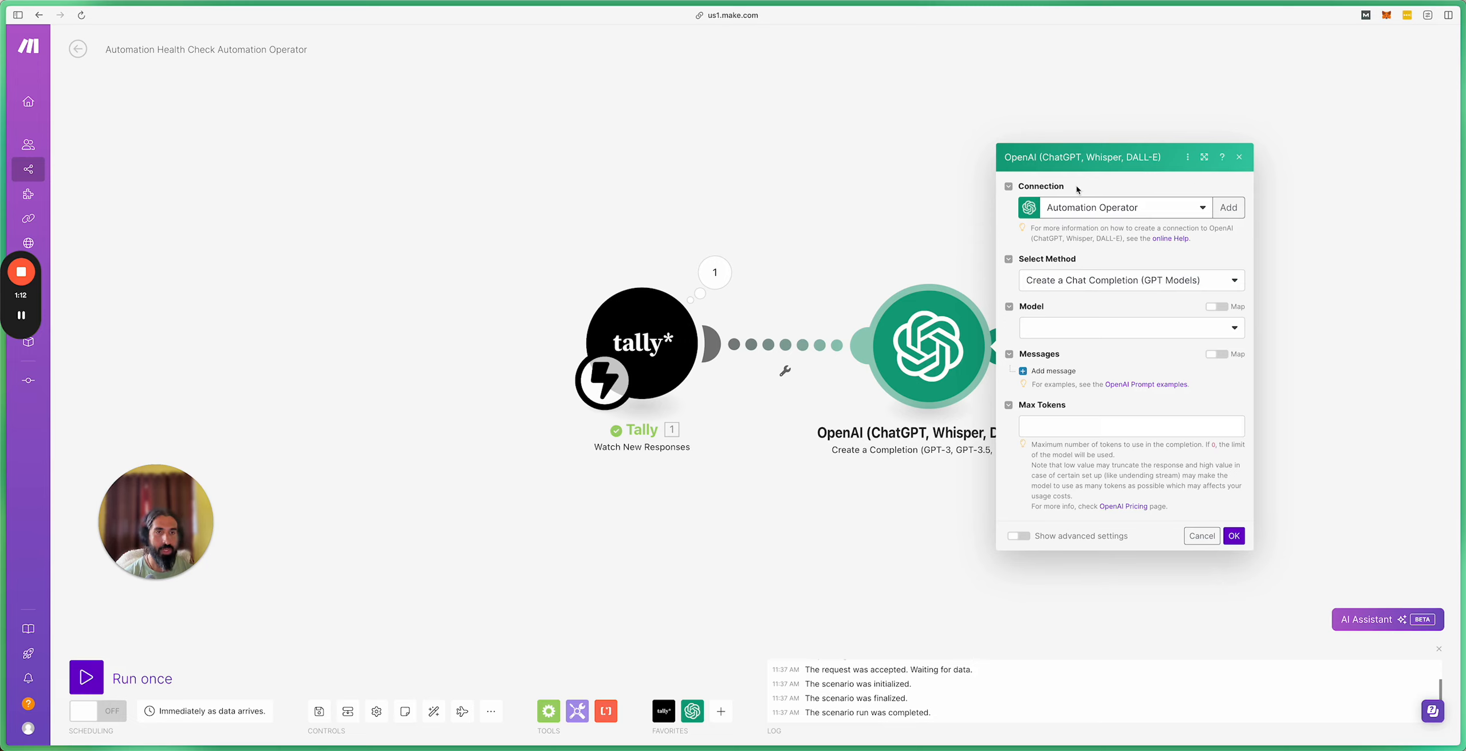
Step: Cancel a new connection, keep Automation Operator, and list the available models
click(1227, 209)
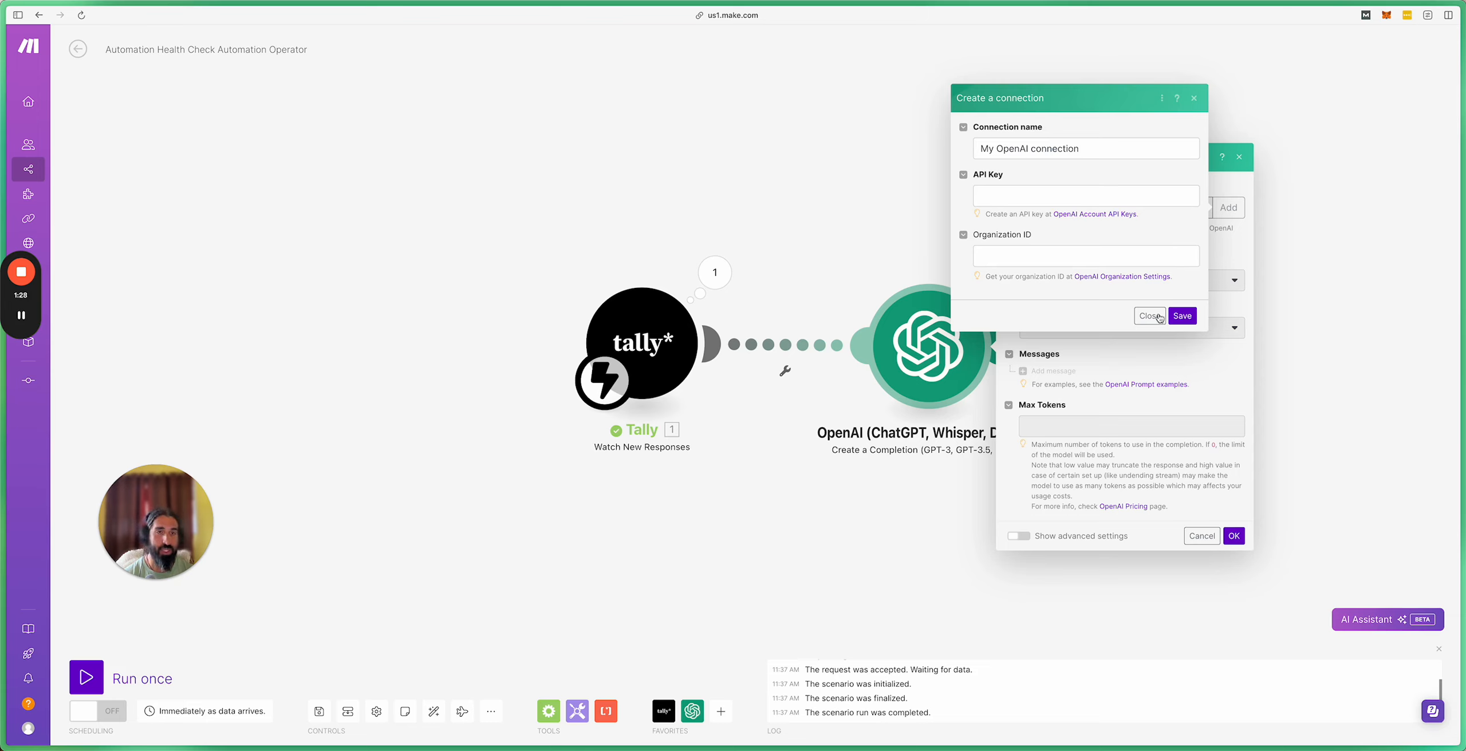
click(1141, 320)
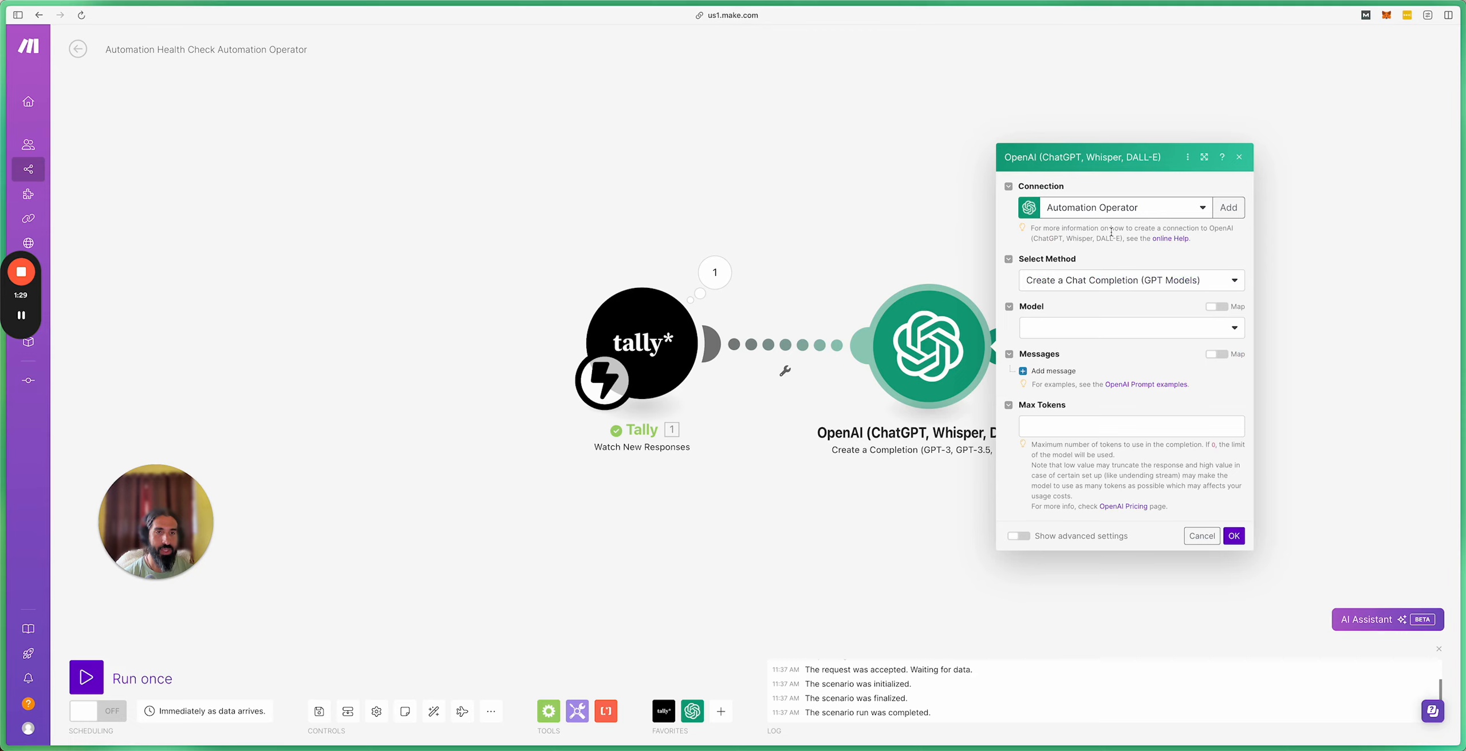
click(1119, 328)
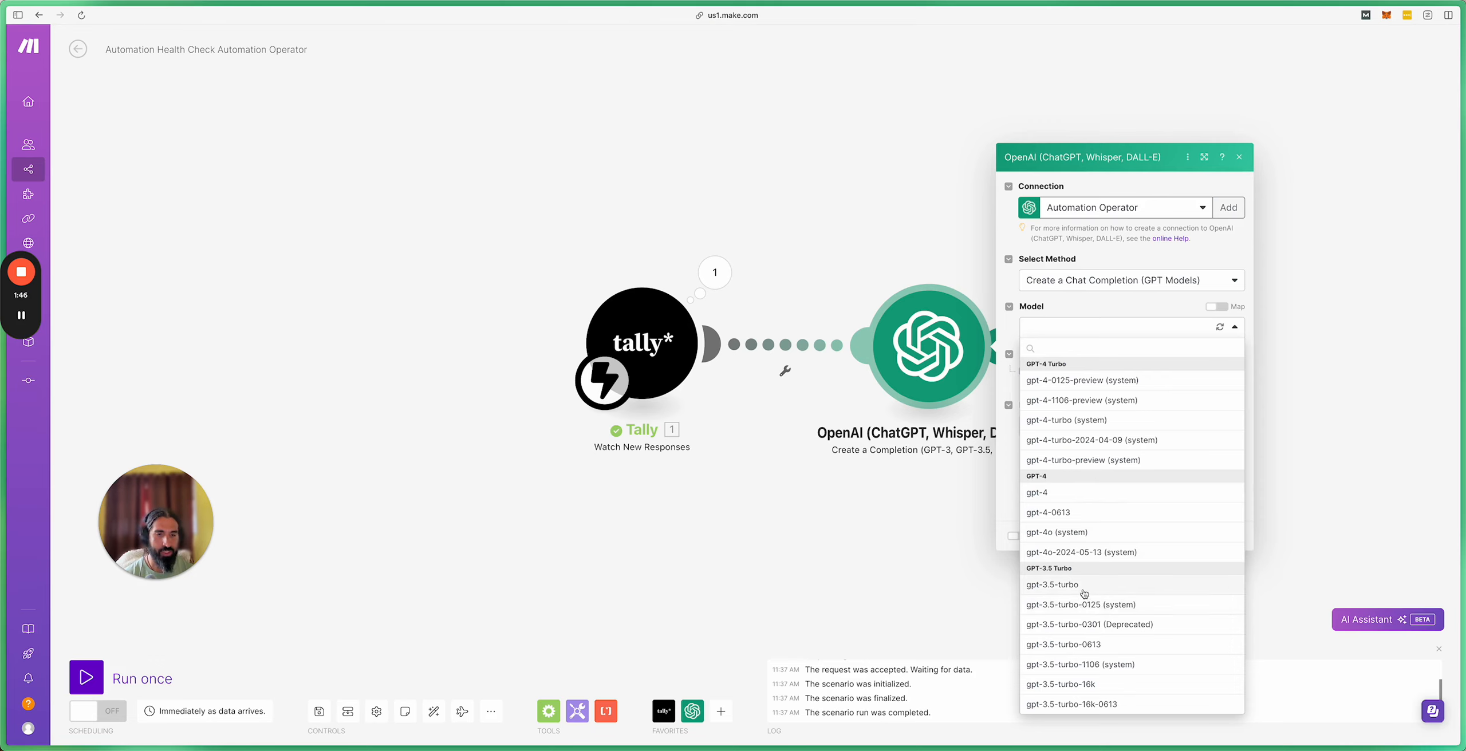
Step: Choose GPT-4: gpt-4, add Messages 1 and 2, and set Message 1's role to System
click(1056, 497)
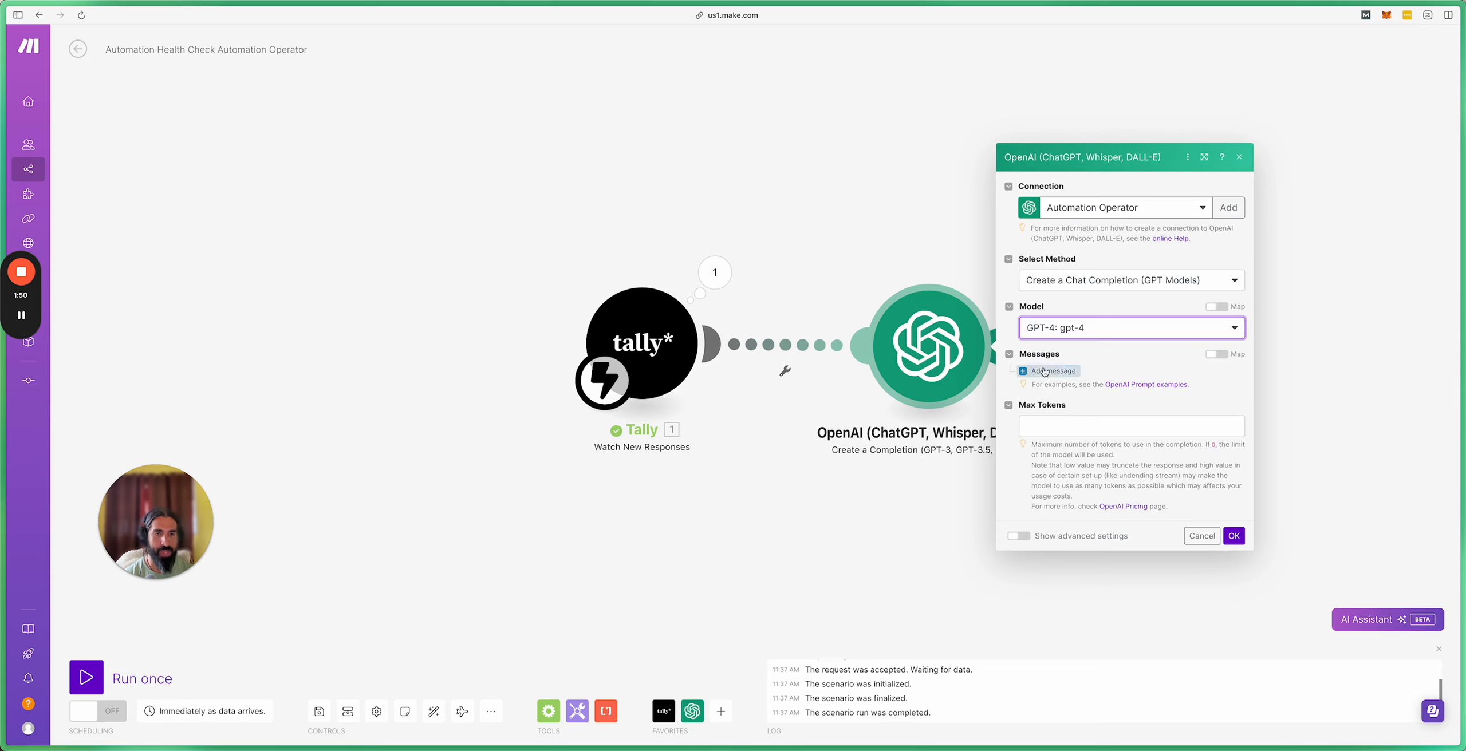
click(1158, 370)
click(1053, 370)
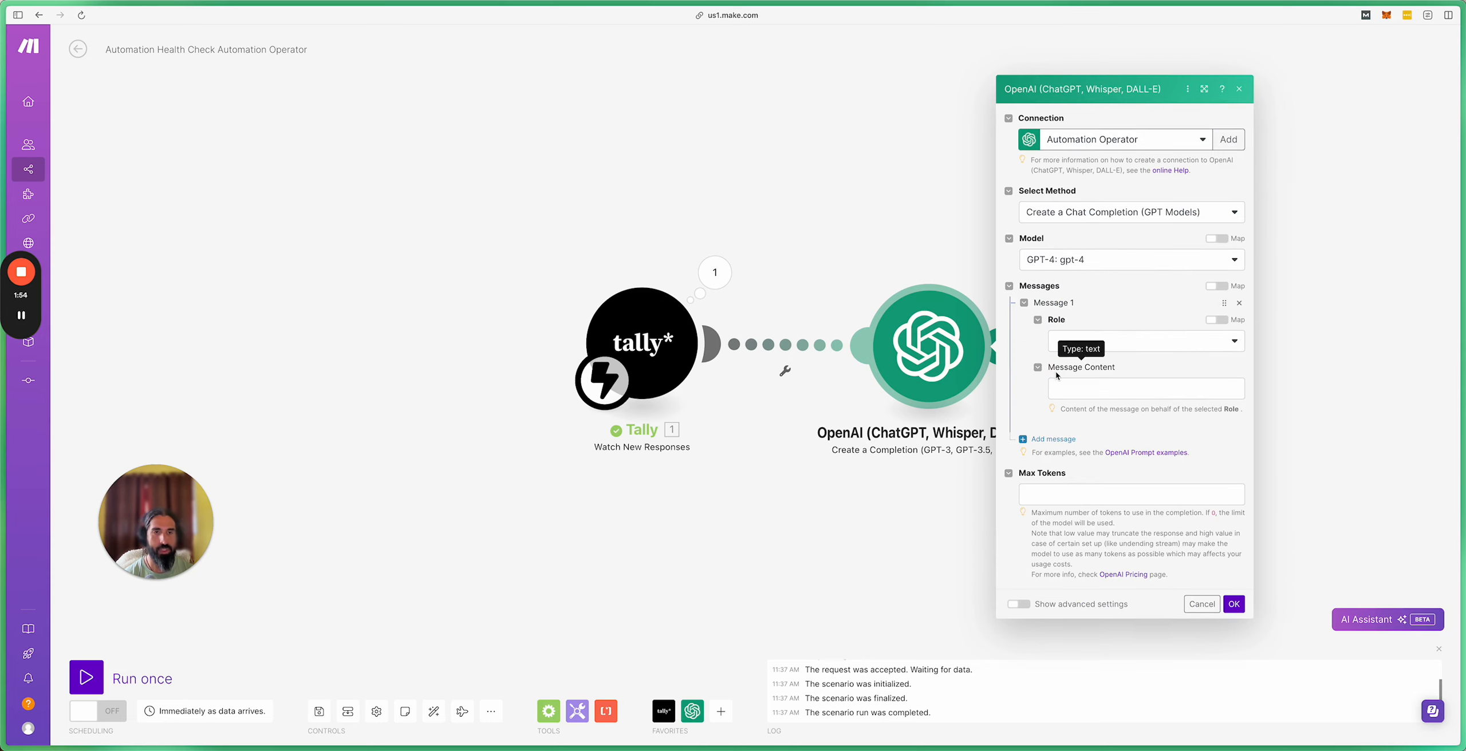
click(1054, 439)
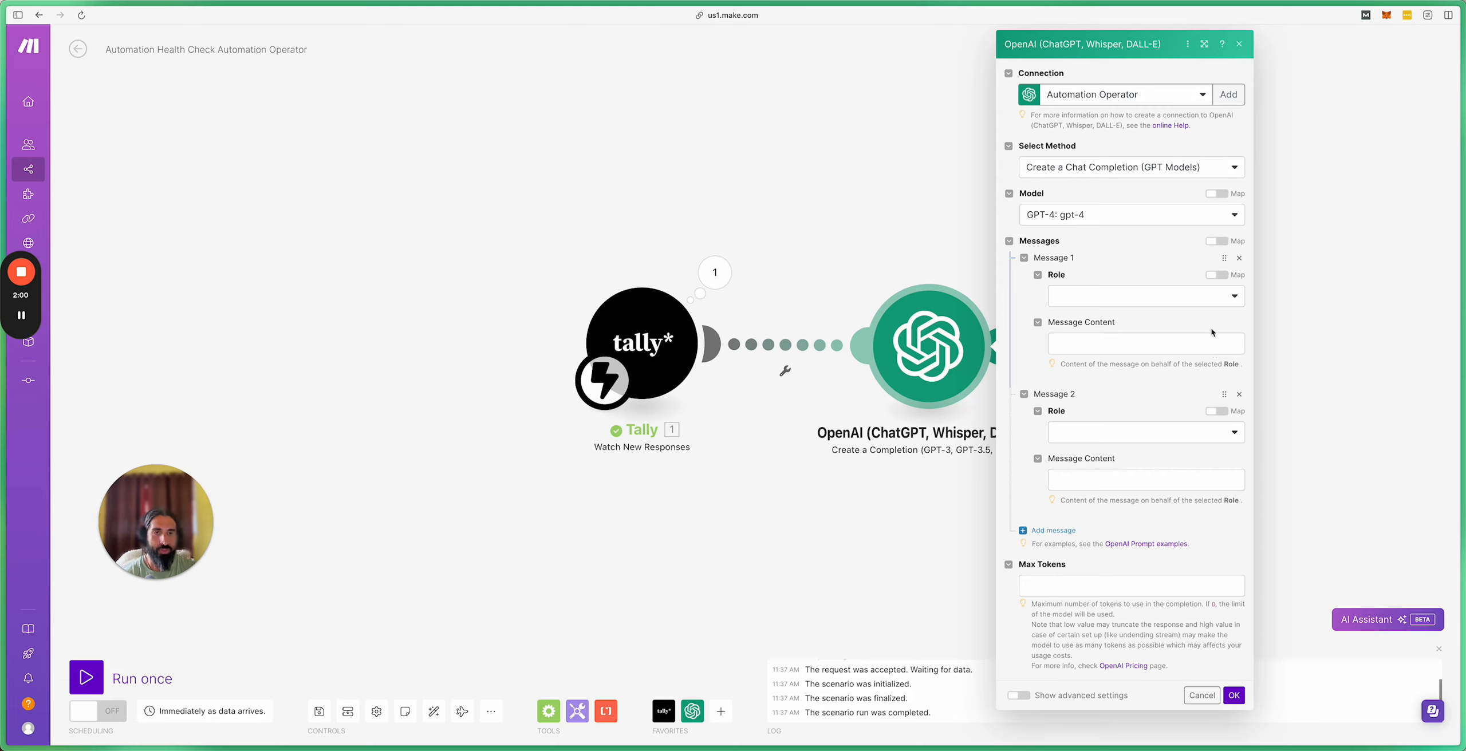
click(1156, 301)
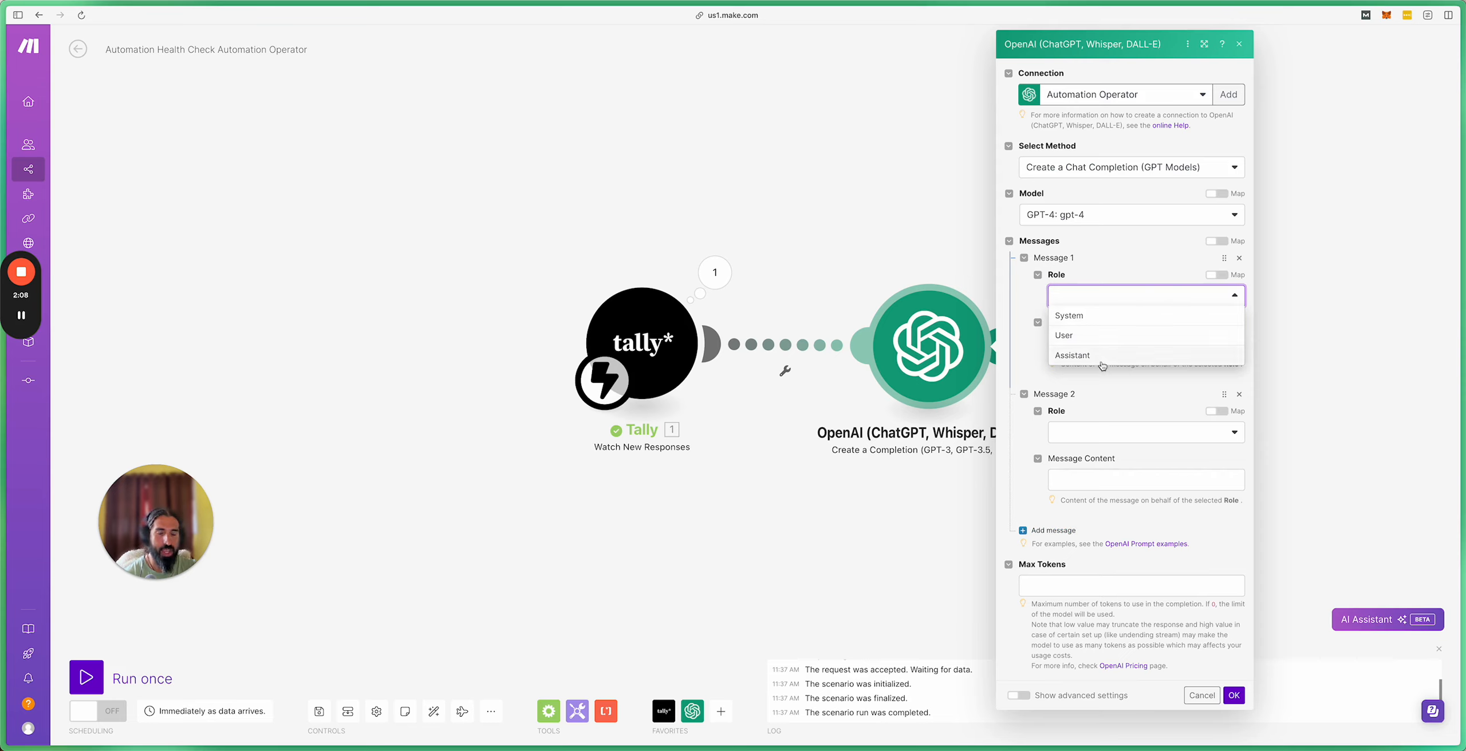
click(1124, 317)
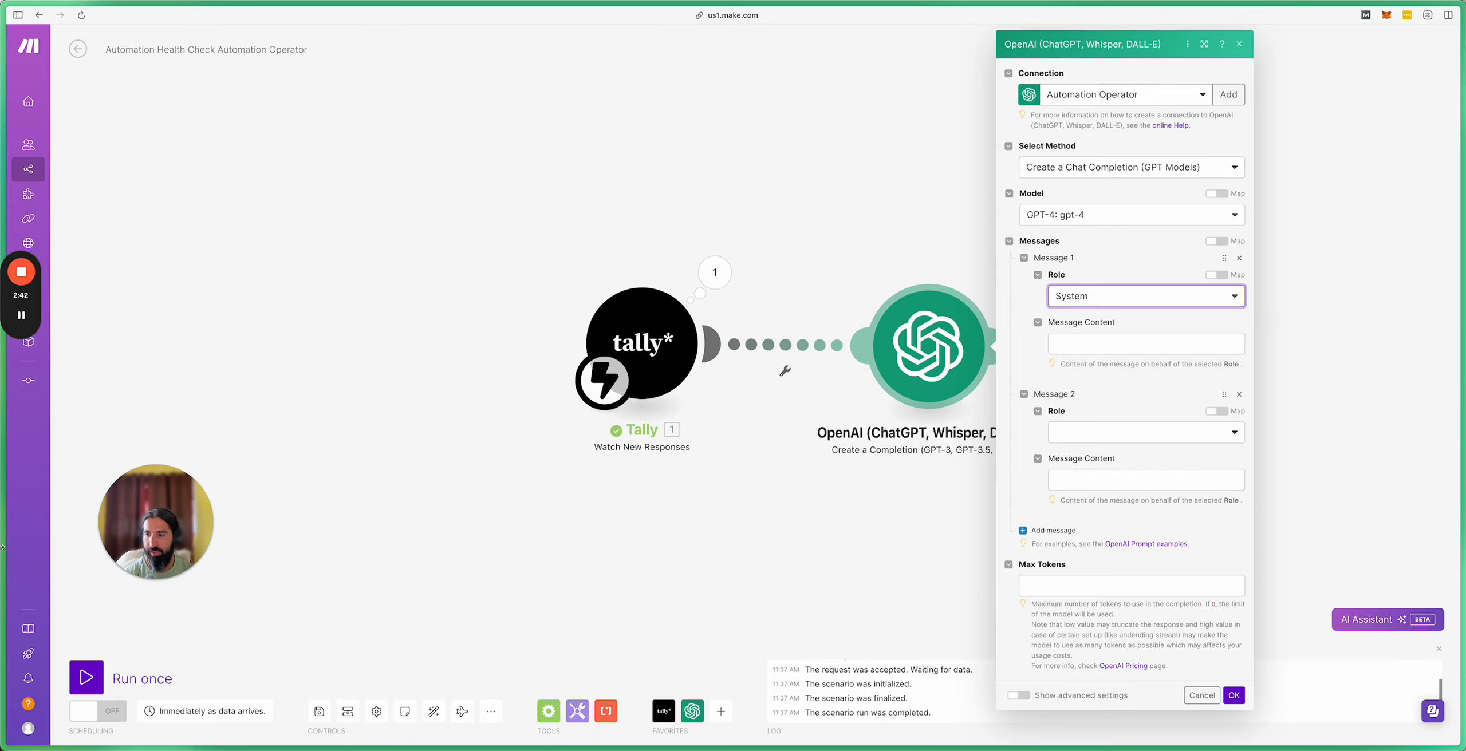
Step: Copy the System prompt text from Gamma's AI Automation Health Check card
click(33, 614)
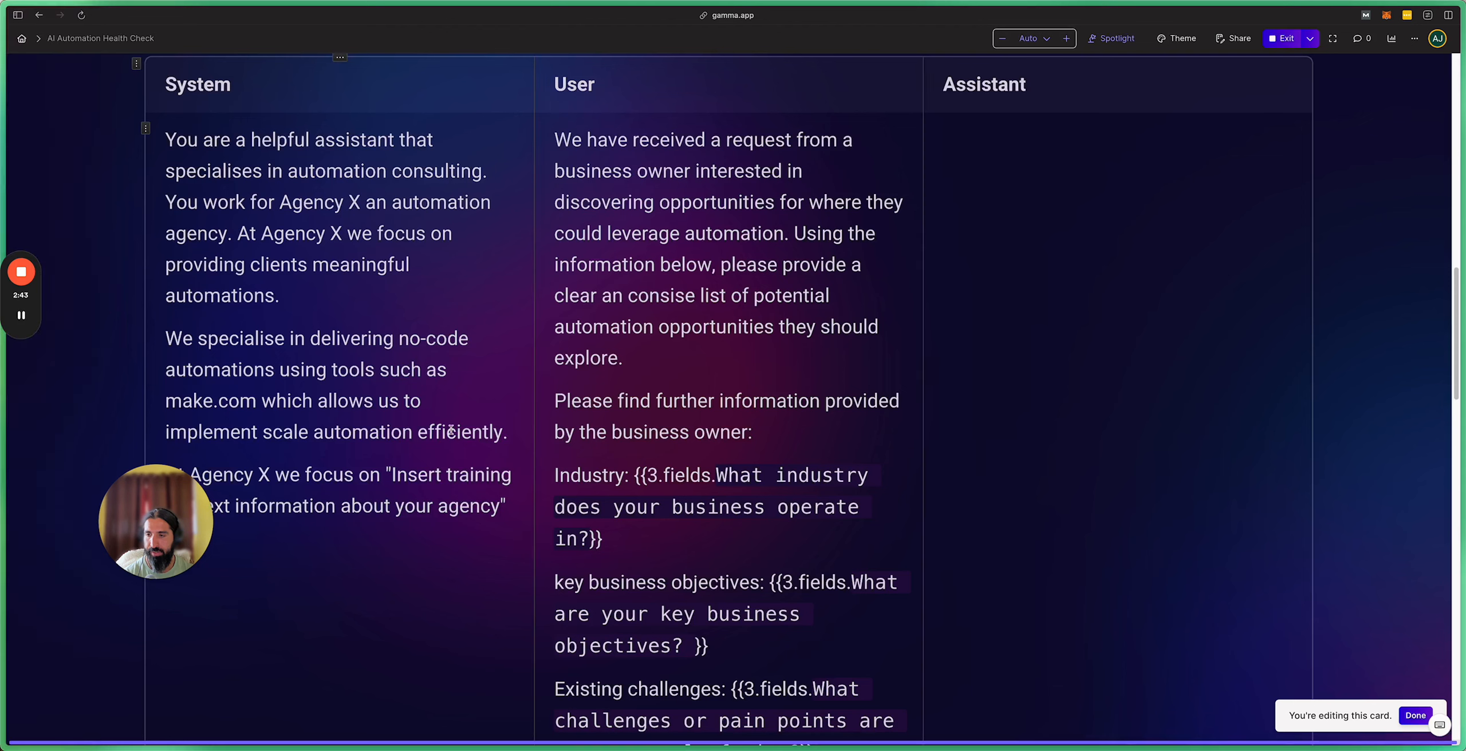
drag(175, 142, 518, 521)
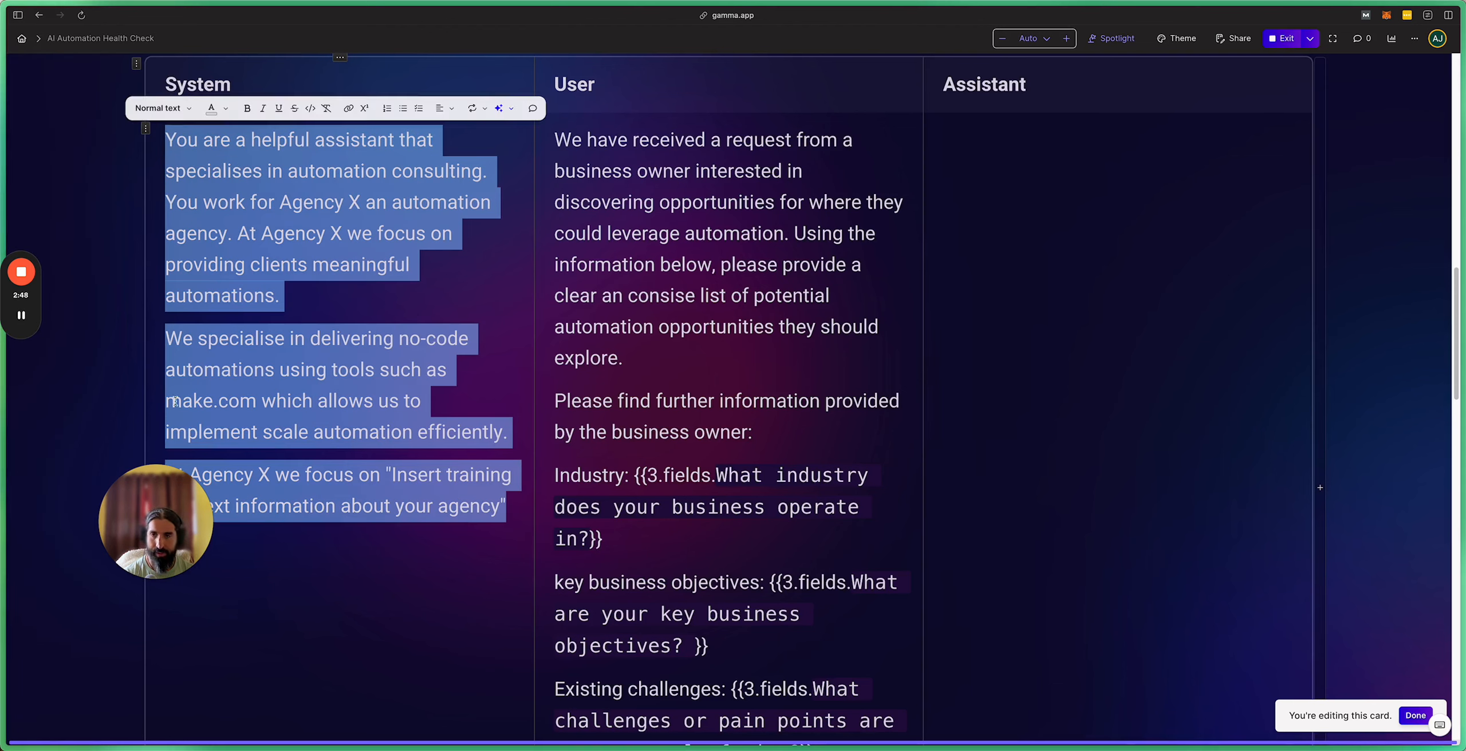
click(57, 565)
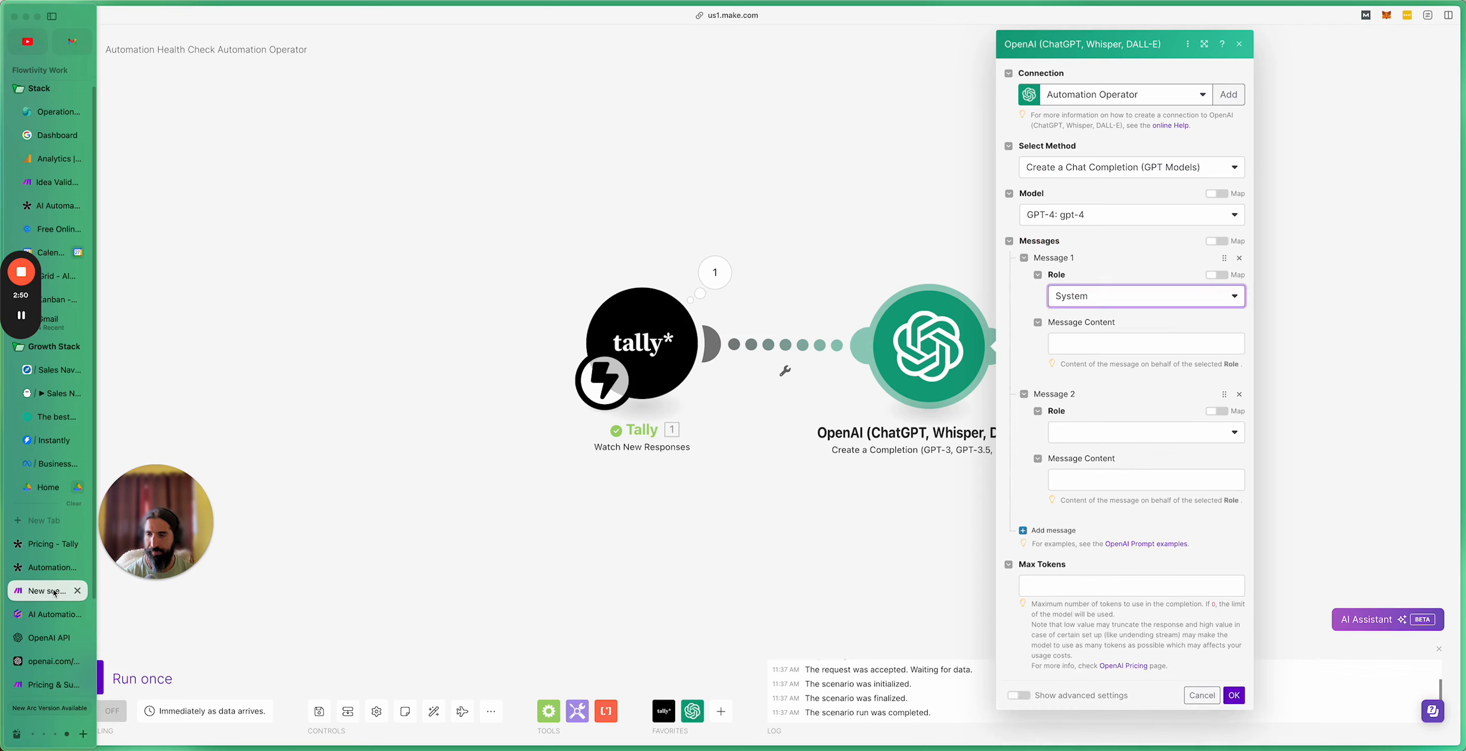
Step: Paste the Agency X automation-consulting prompt into Message 1's content and review it
click(1093, 339)
text(You are a helpful assistant that specialises in automation consulting. You work for Agency X an automation agency. At Agency X we focus on providing clients meaningful automations.We specialise in delivering no-code automations using tools such as make.com which allows us to implement scale automation efficiently.At Agency X we focus on "Insert training context information about your agency")
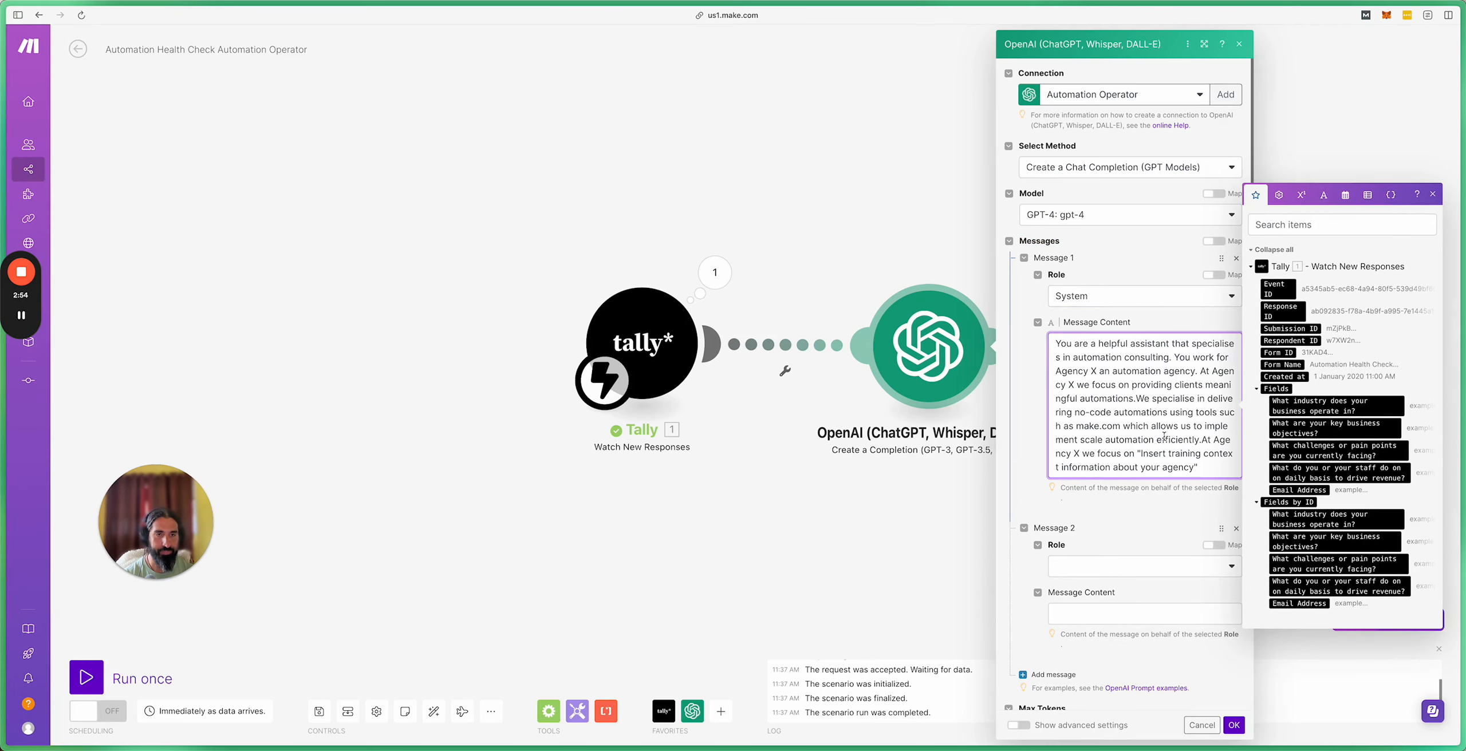
click(1433, 195)
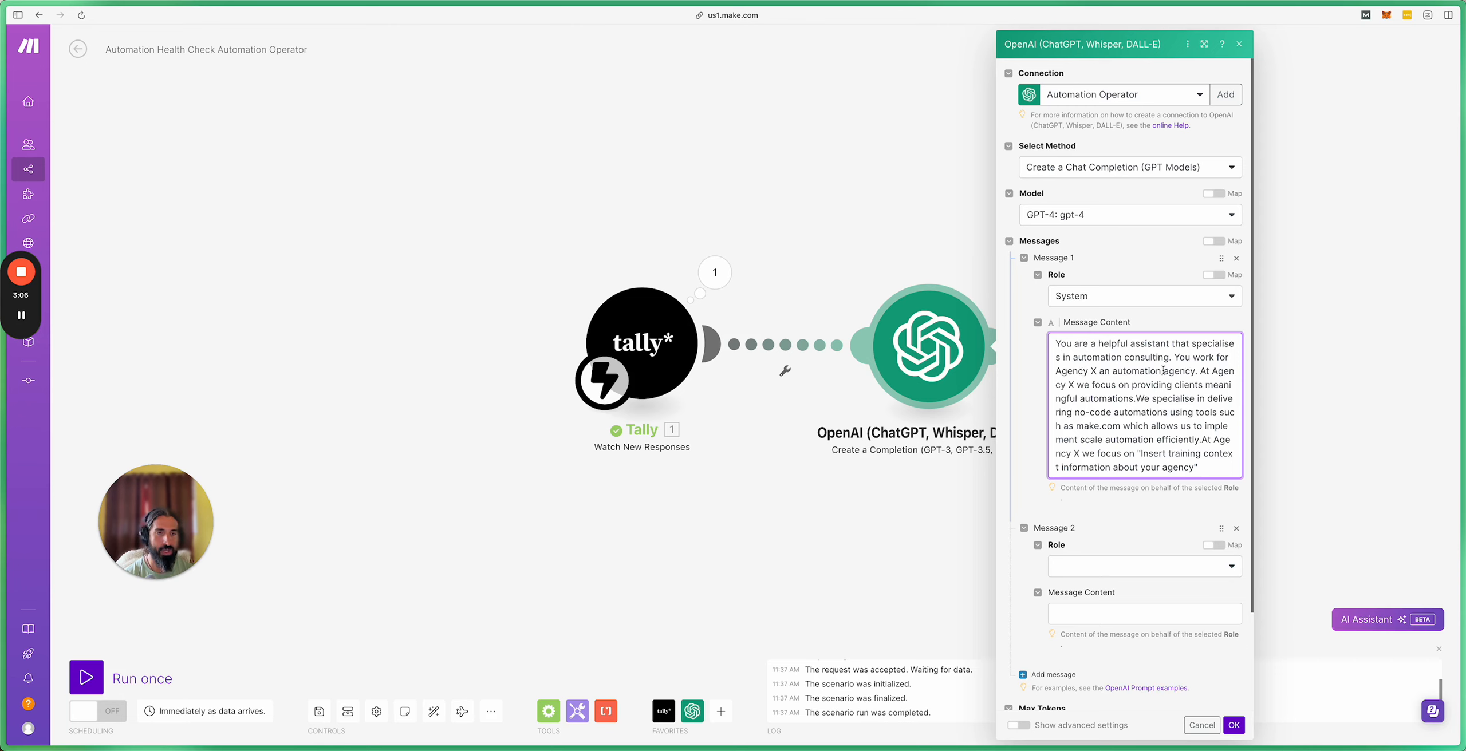
drag(1097, 371, 1055, 371)
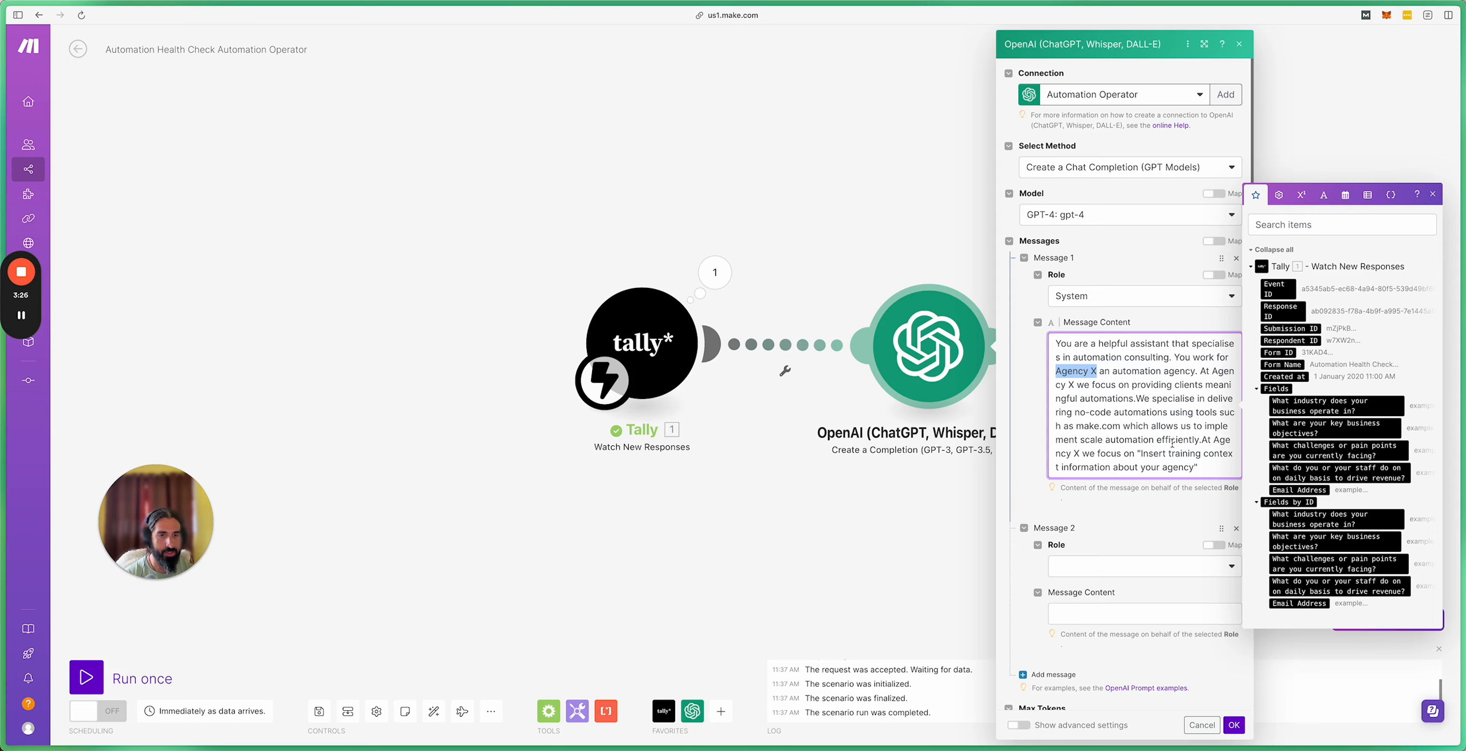
drag(1201, 441, 1202, 463)
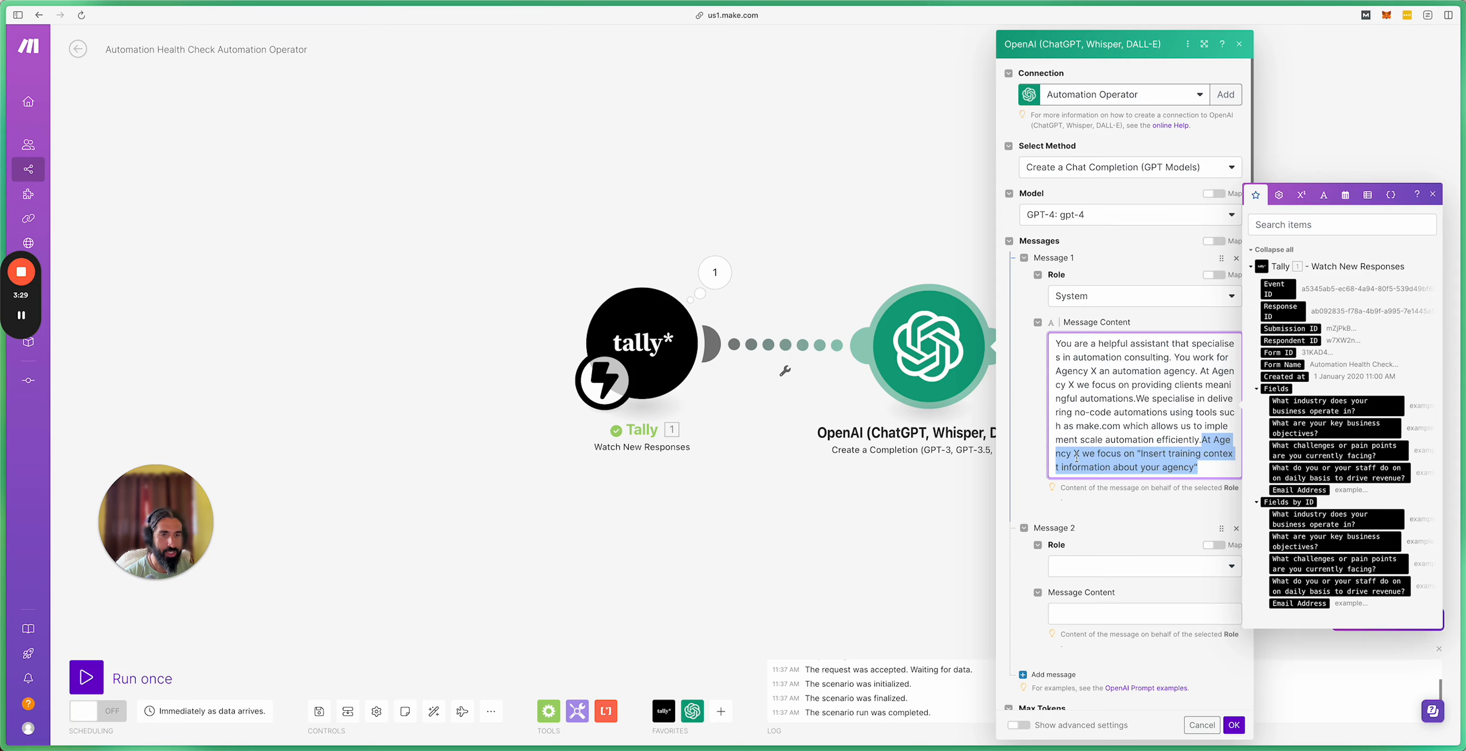
click(1192, 465)
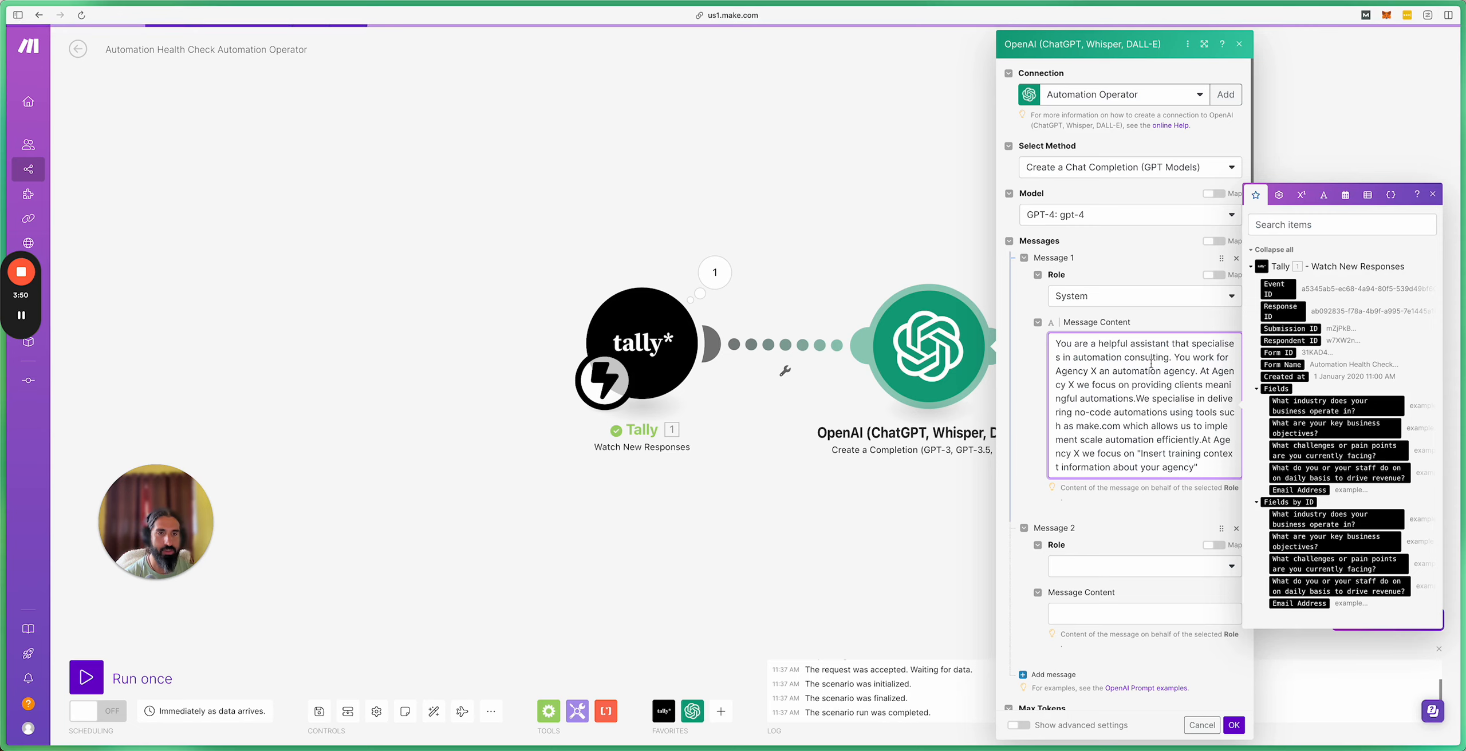
click(1193, 506)
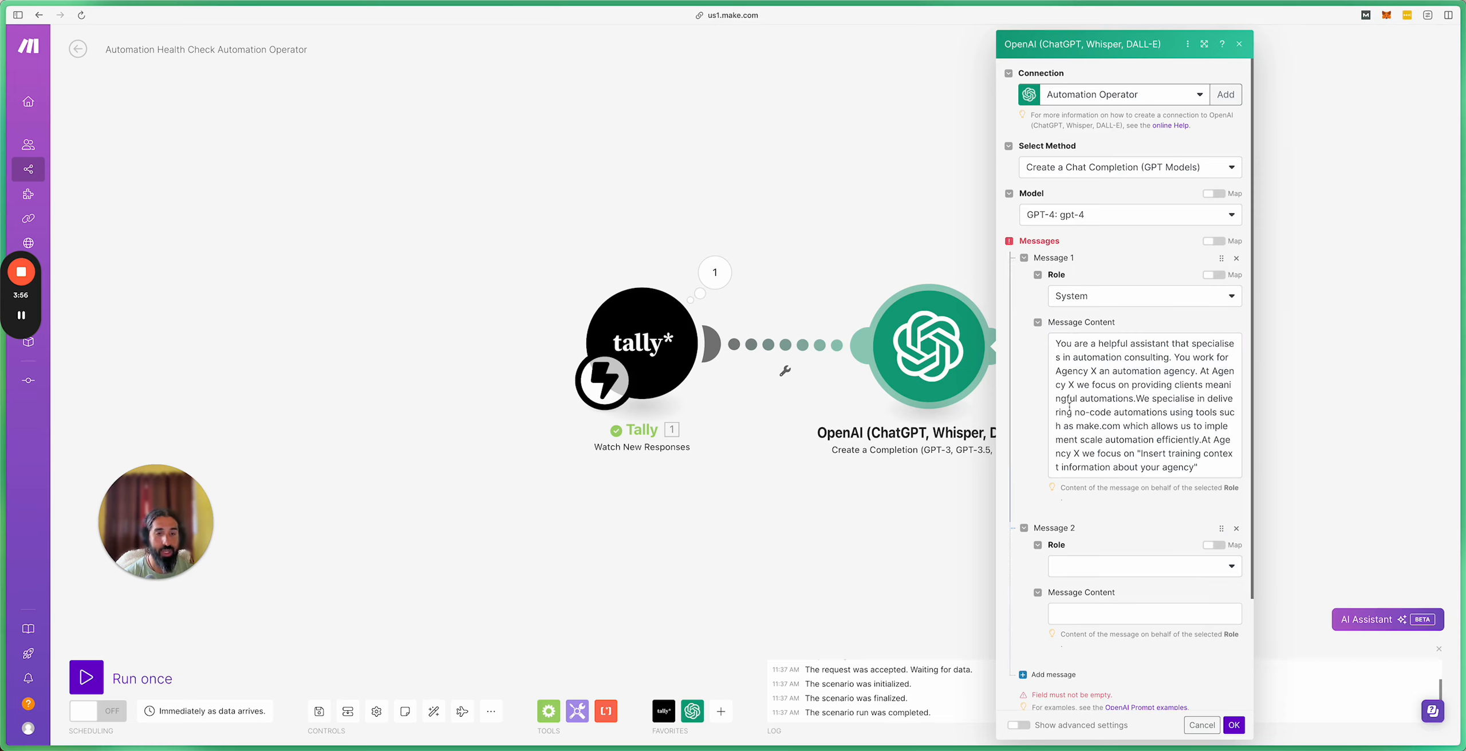
Step: Set Message 2's role to User
click(1167, 565)
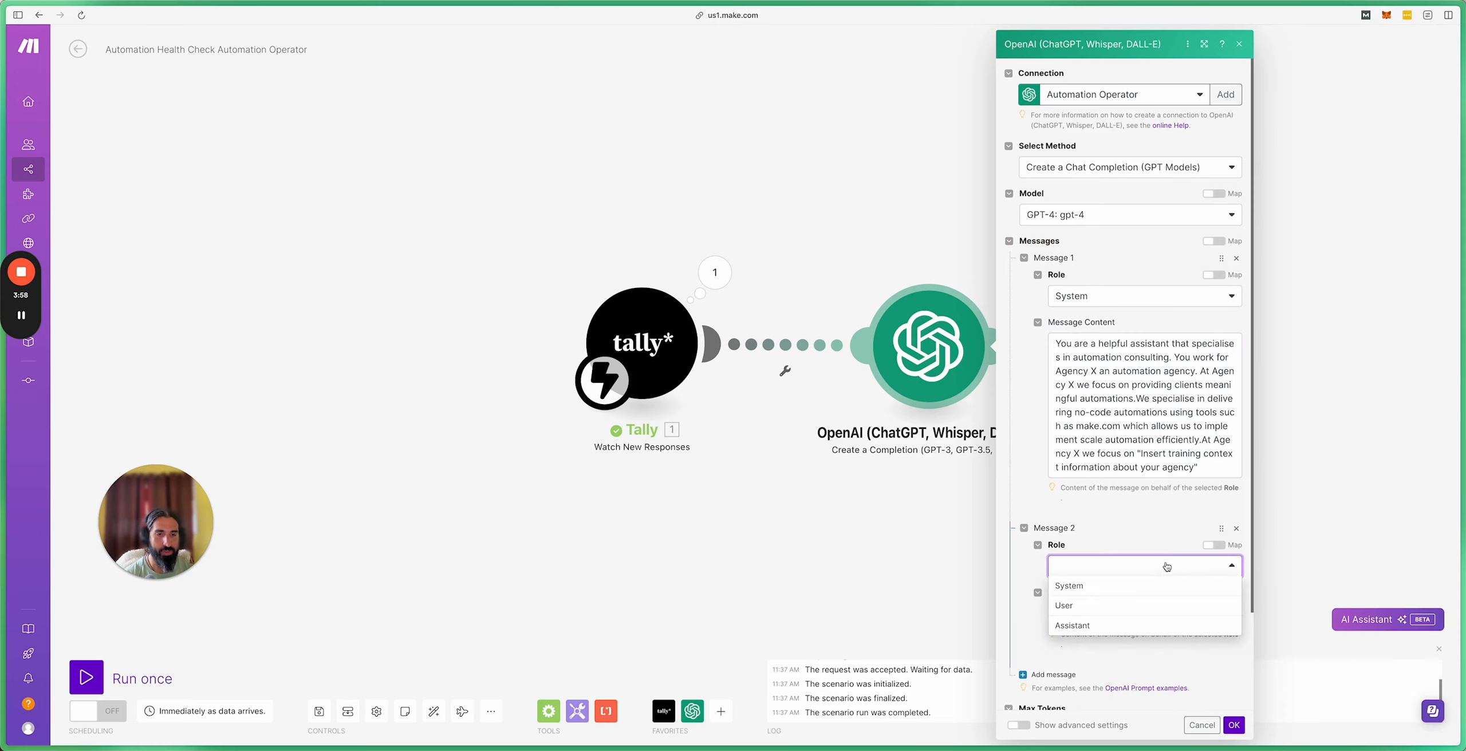
click(1098, 608)
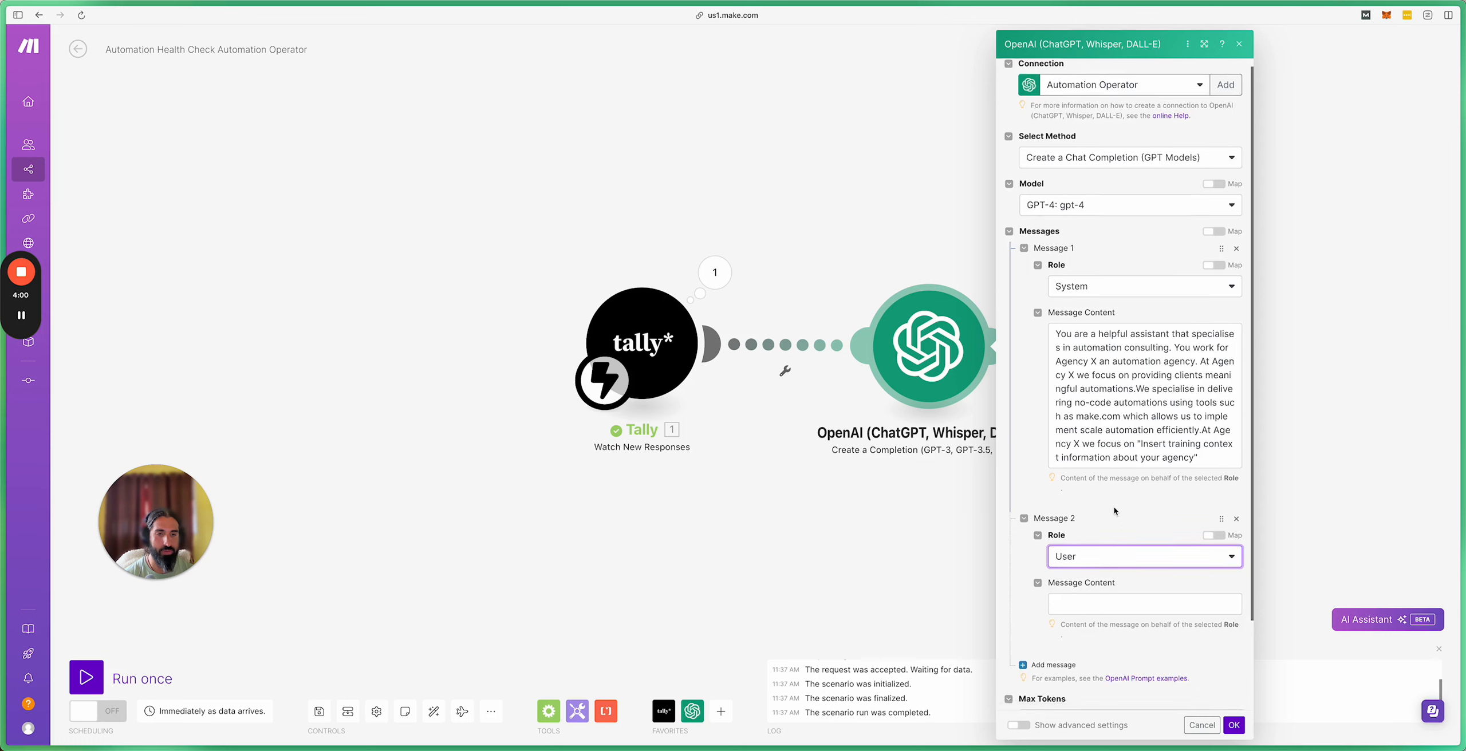
scroll(1113, 506, down, 3)
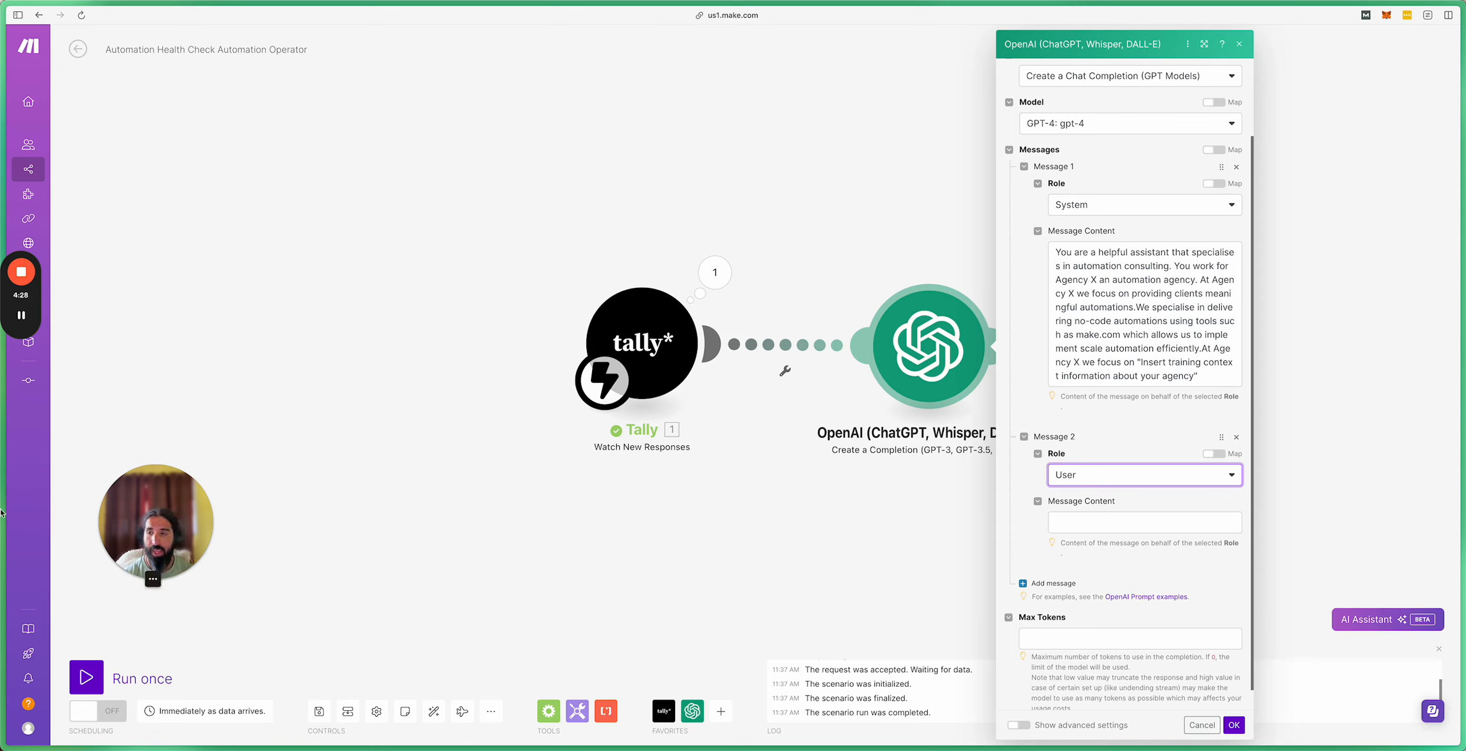
Step: Copy Gamma's User prompt through its closing Tally field placeholders, then return to Make
mouse_move(6, 624)
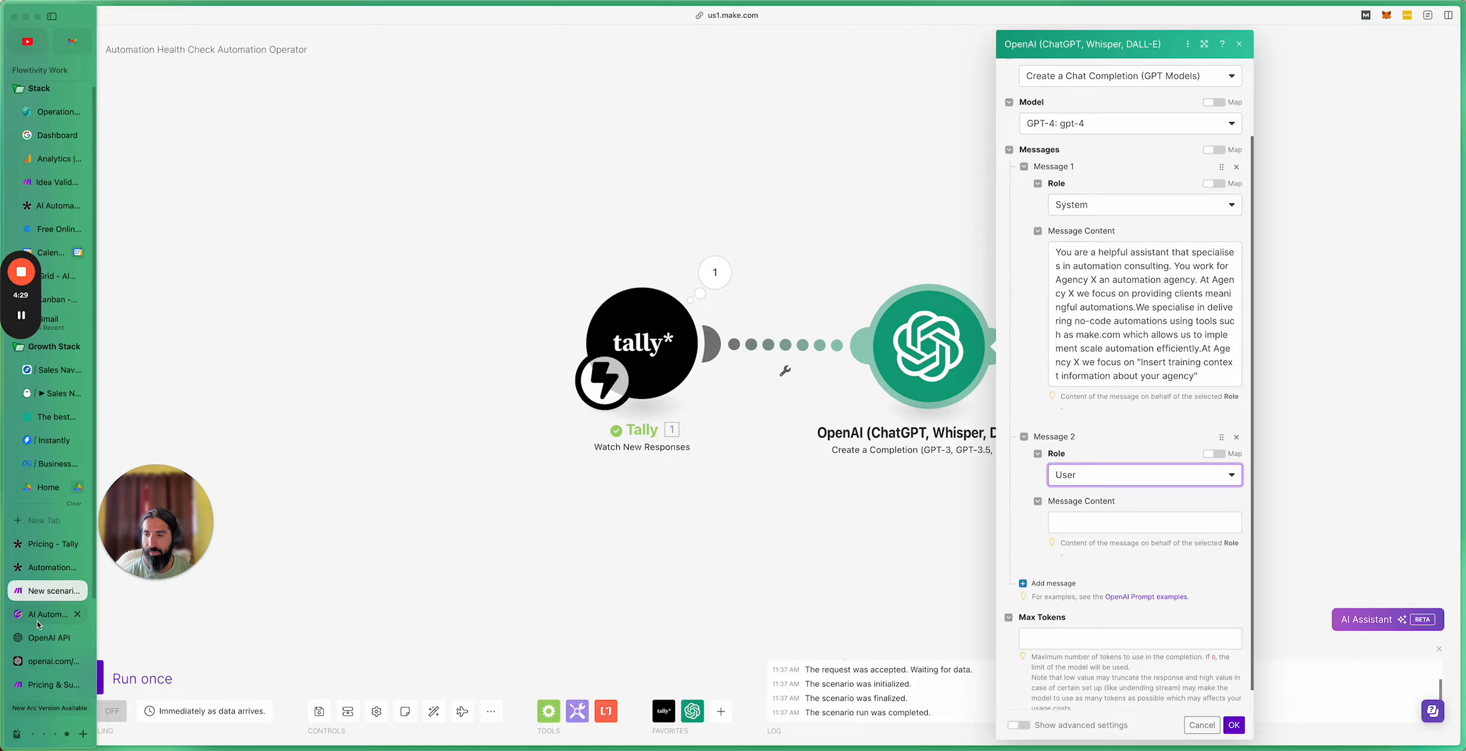
click(40, 622)
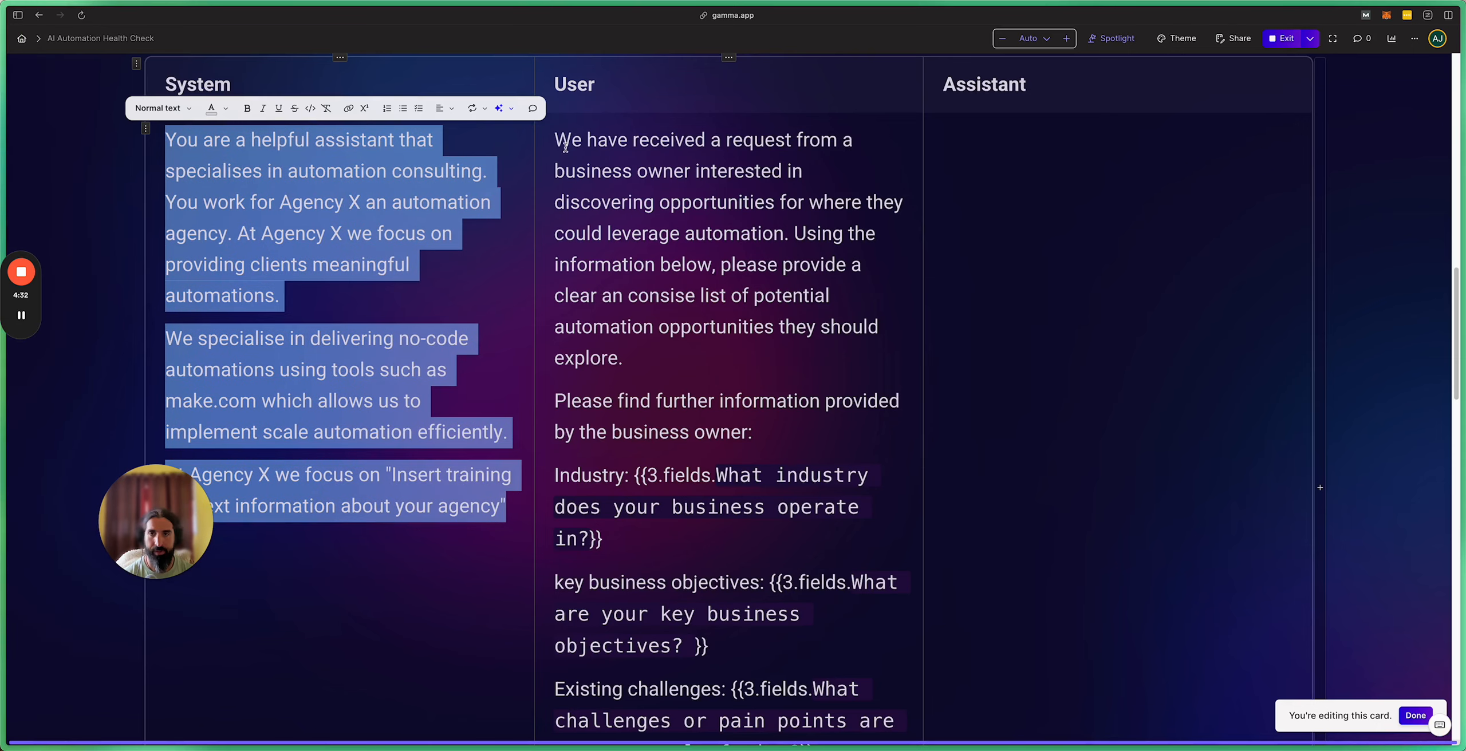
drag(565, 148, 723, 404)
scroll(740, 449, down, 5)
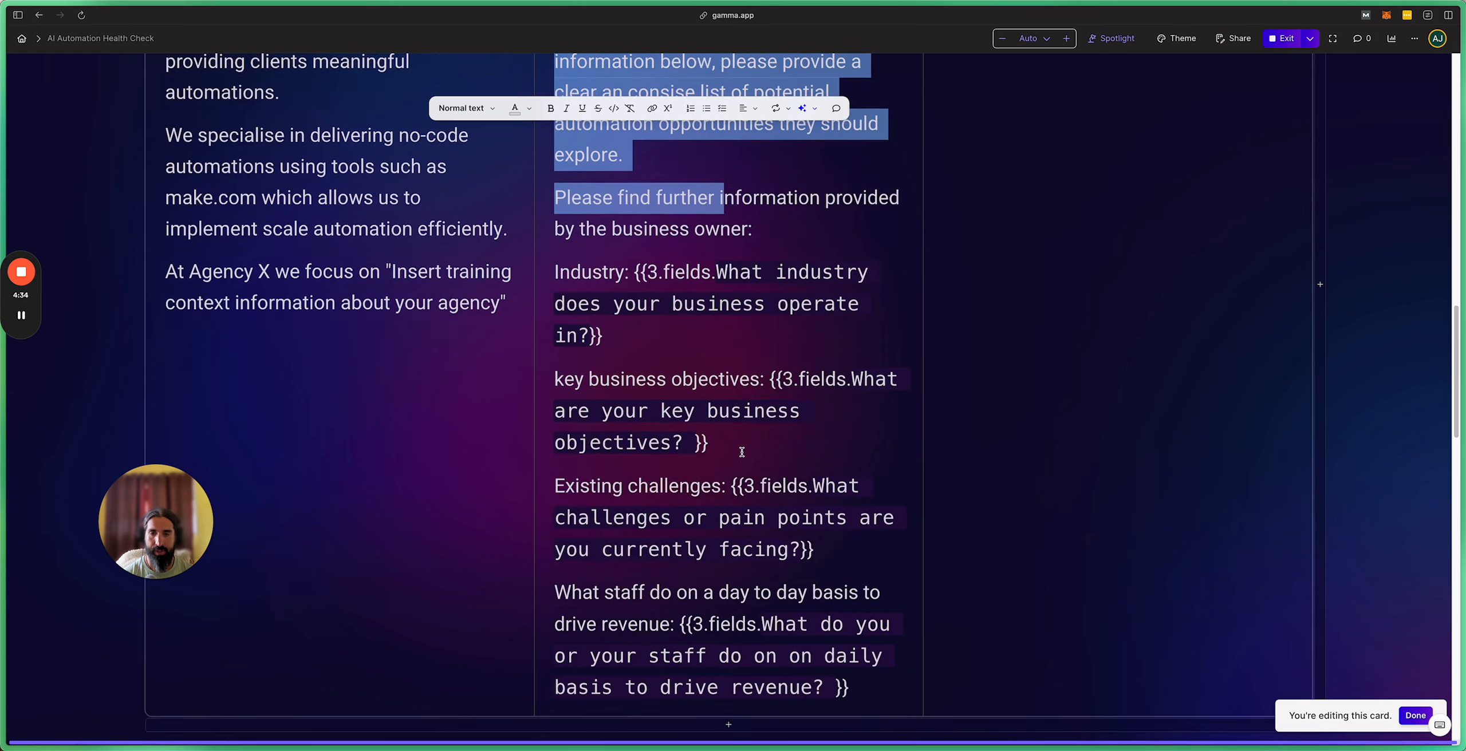
shift+click(865, 676)
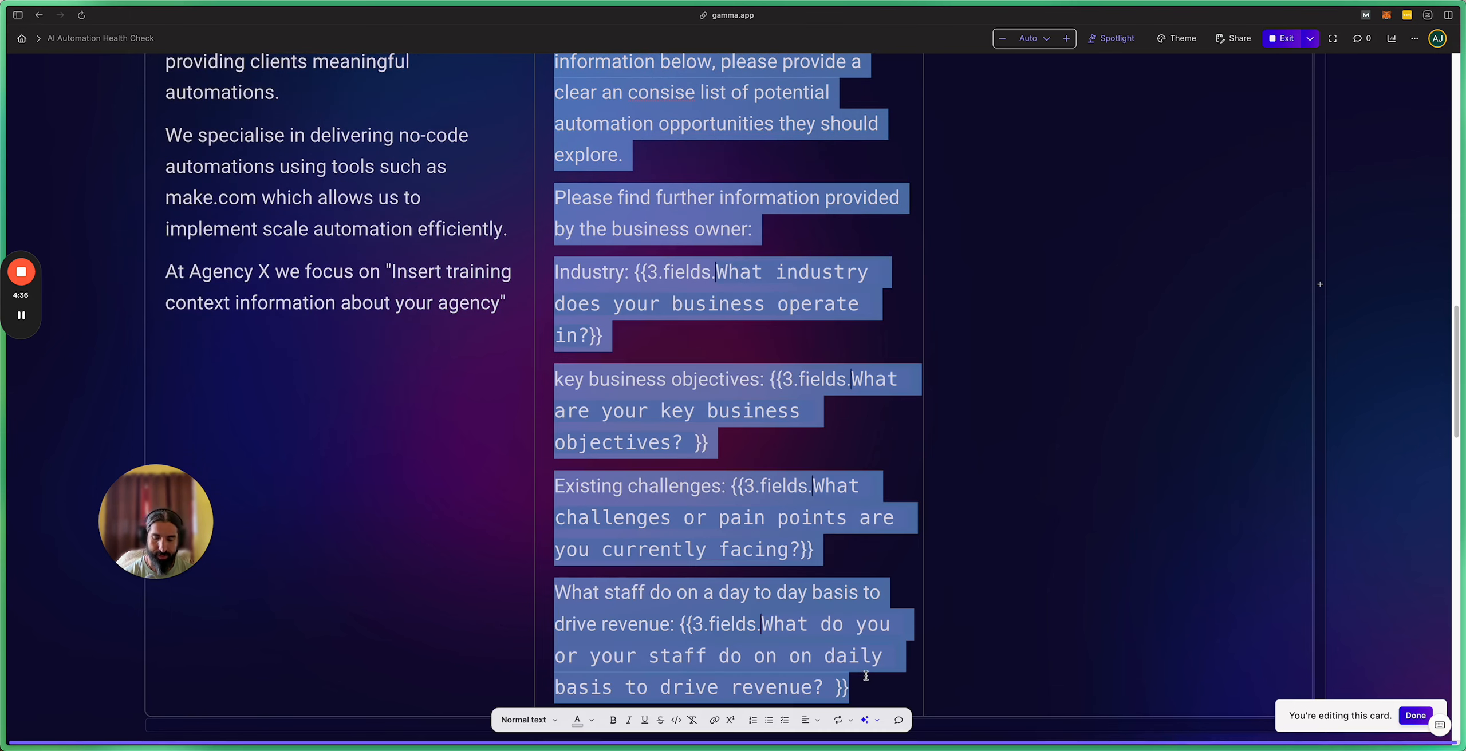
mouse_move(3, 572)
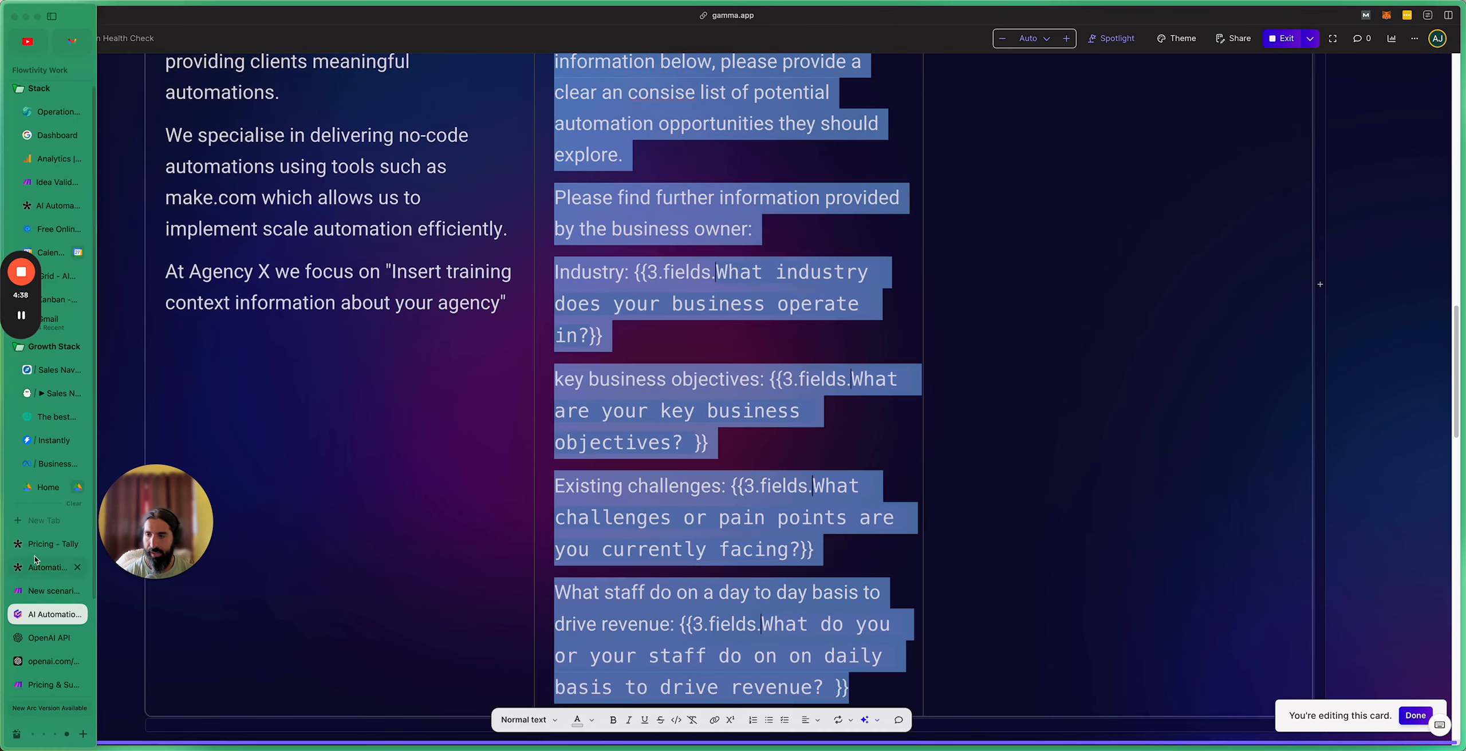
click(38, 552)
click(35, 568)
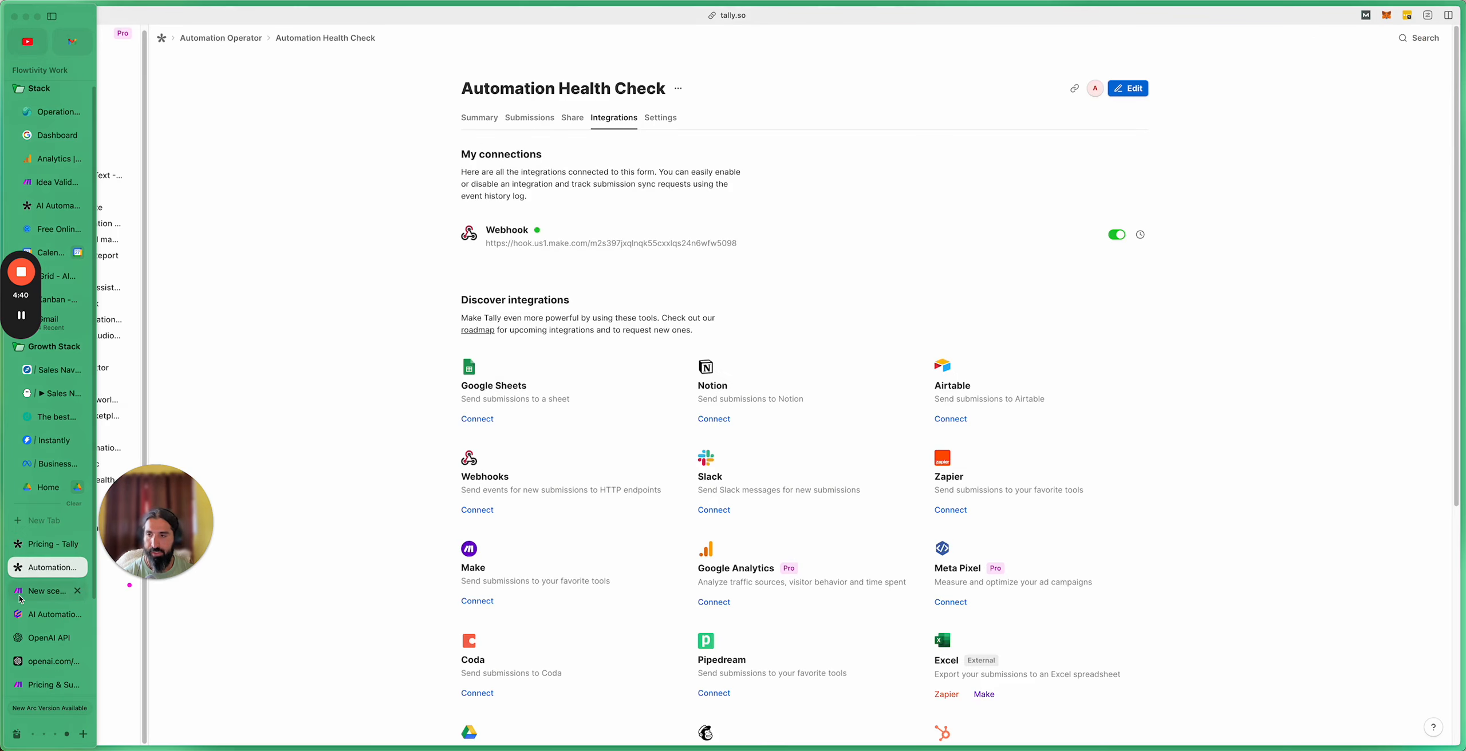
click(20, 594)
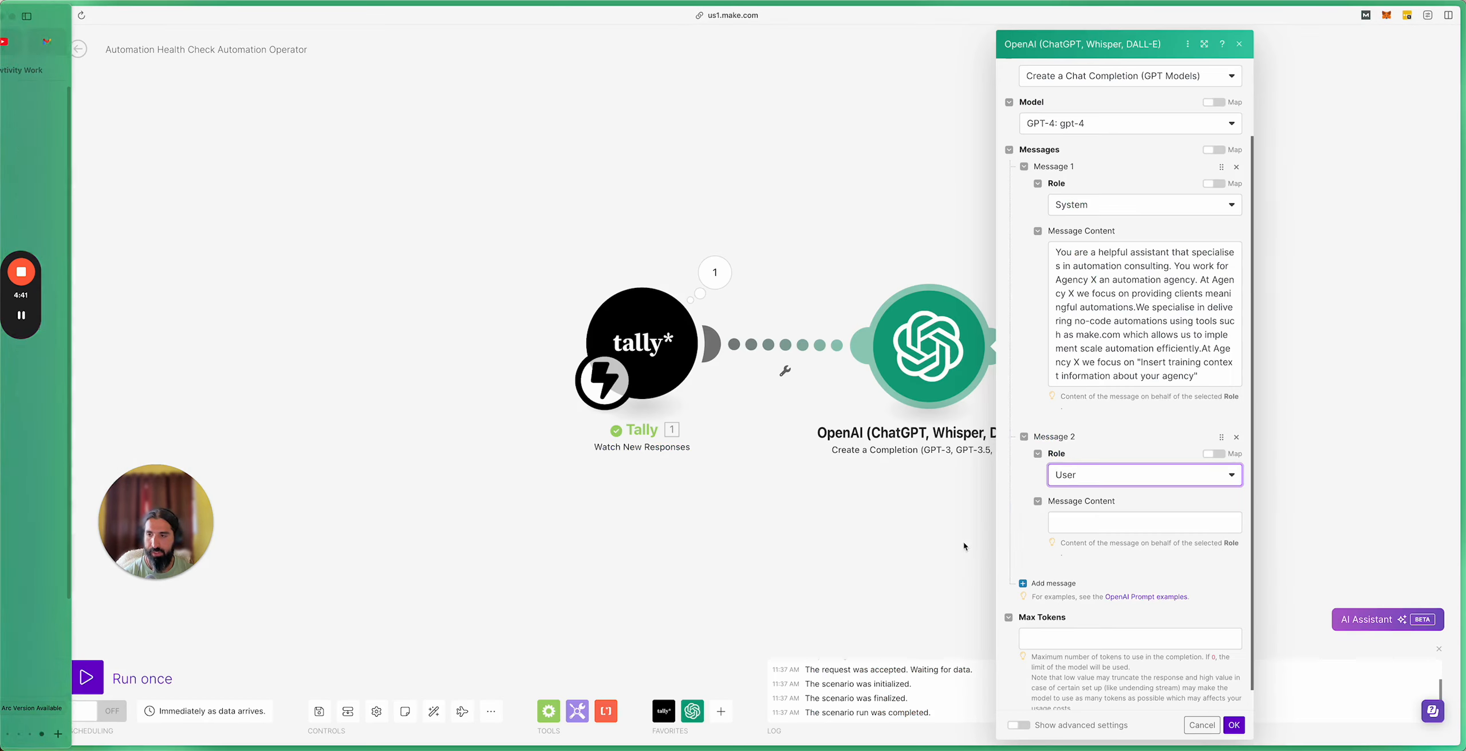
Step: Paste the User prompt into Message 2, strip its trailing mapped Tally answers, and add Message 3
click(1099, 522)
key(ctrl+v)
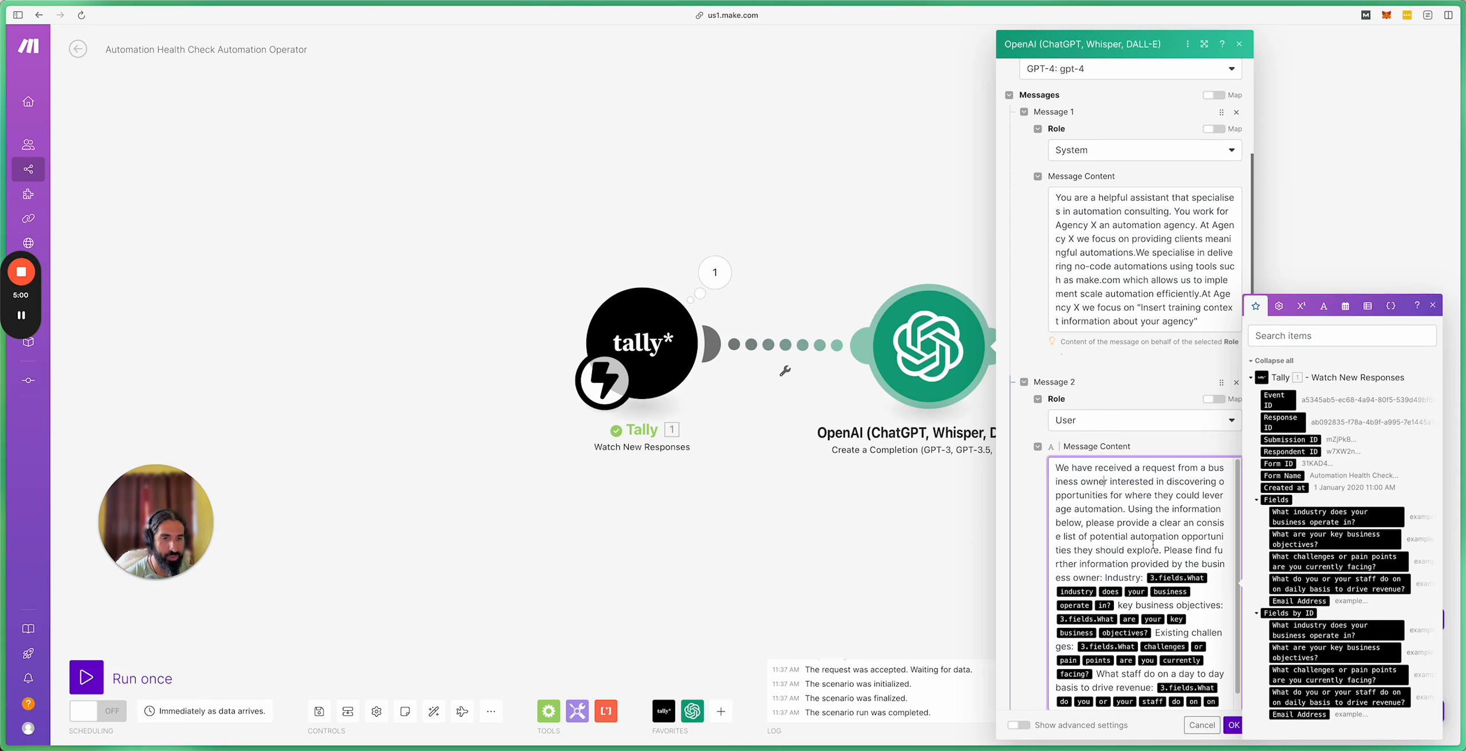
scroll(1145, 550, down, 1)
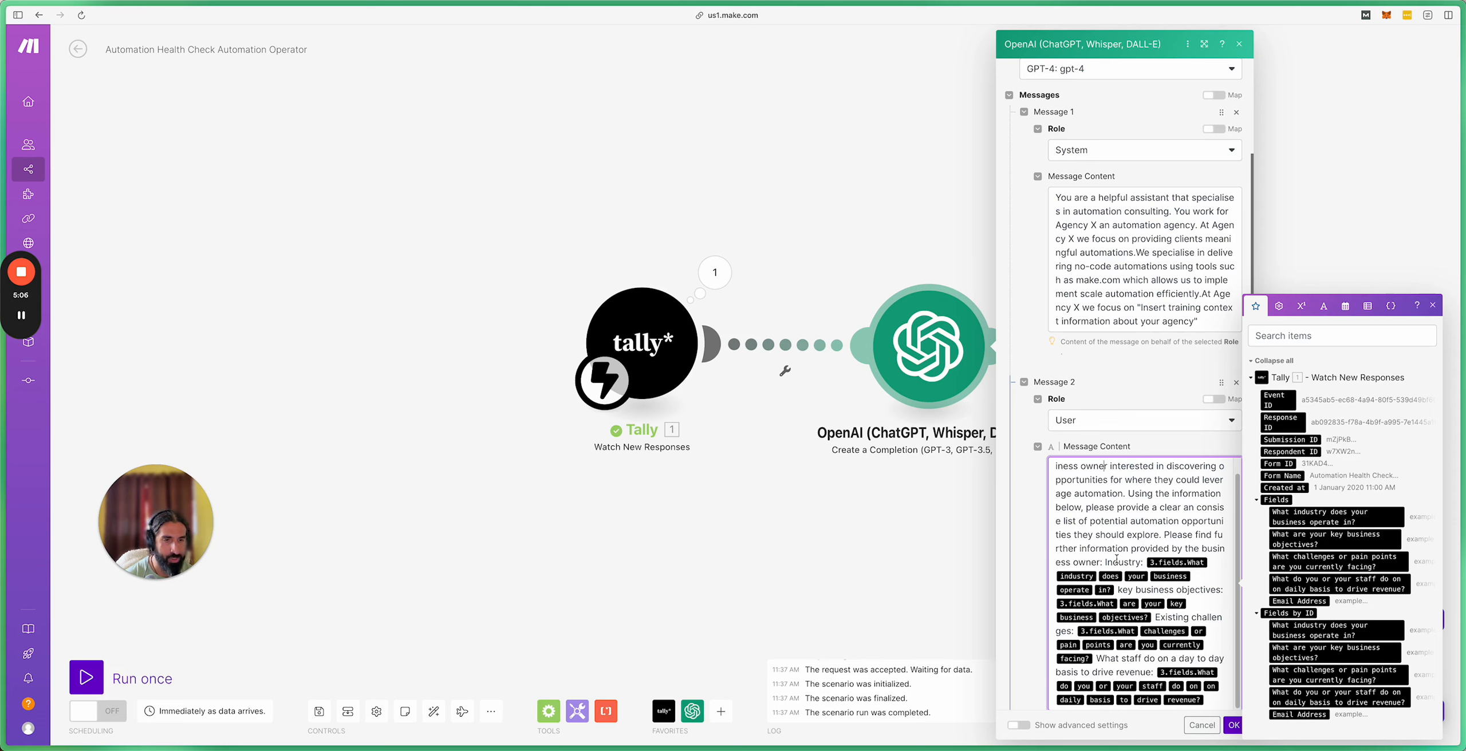
scroll(1095, 558, down, 3)
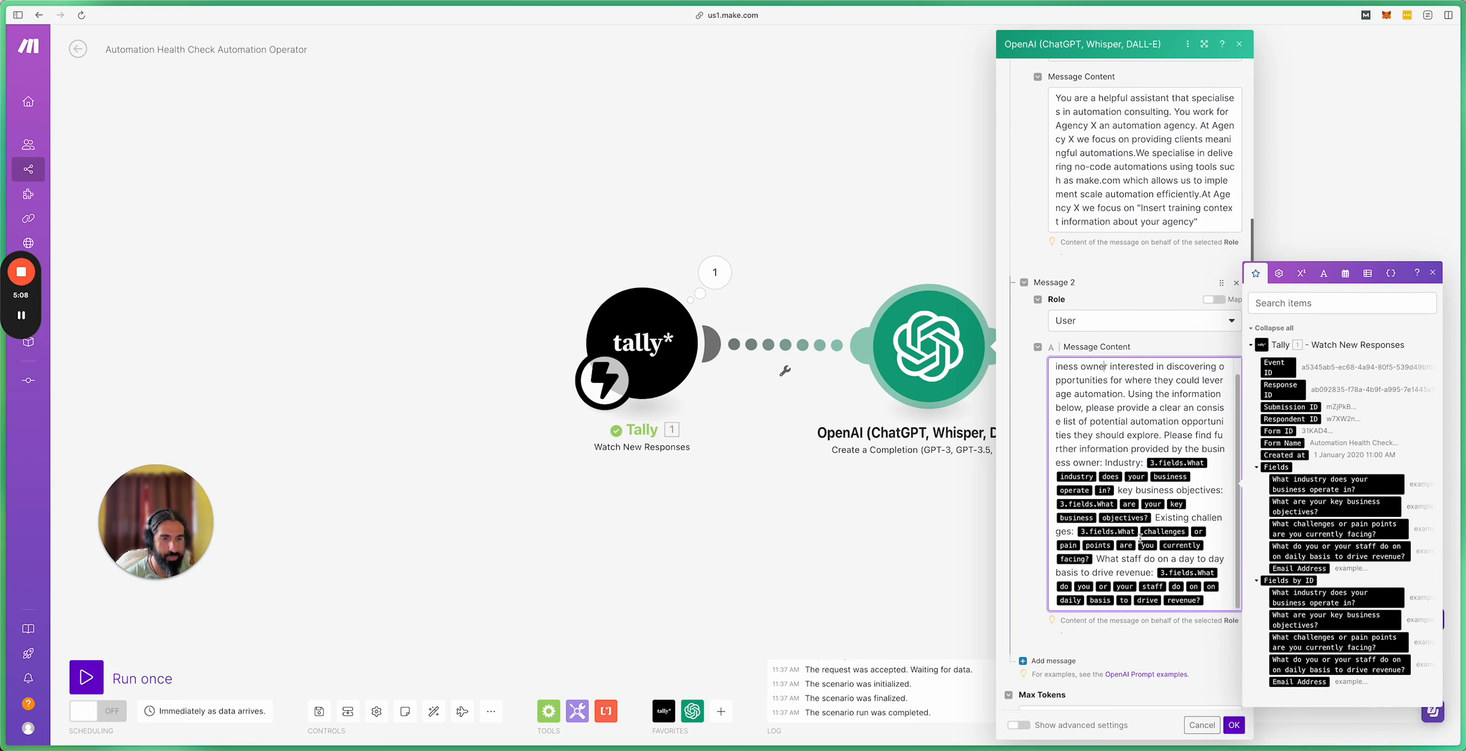
drag(1207, 601, 1106, 464)
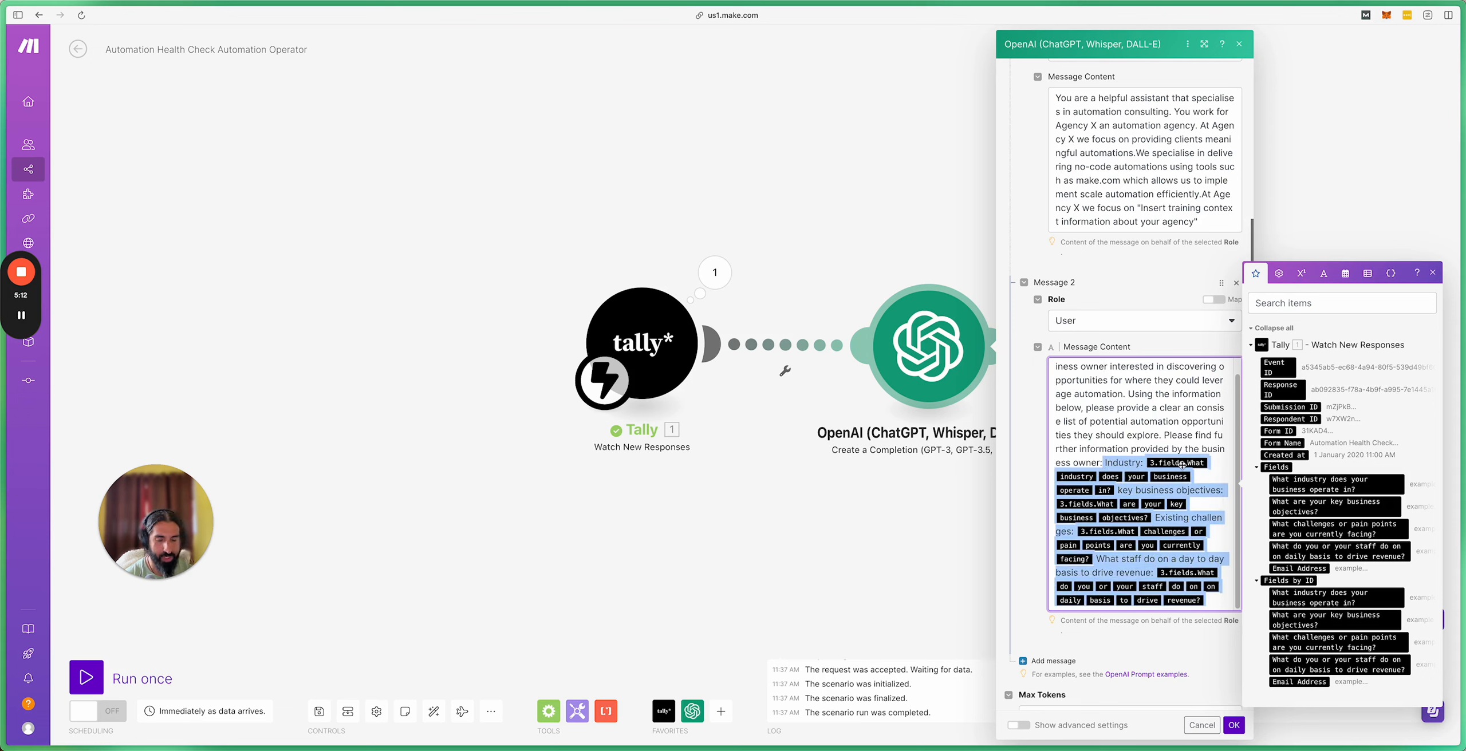
key(BackSpace)
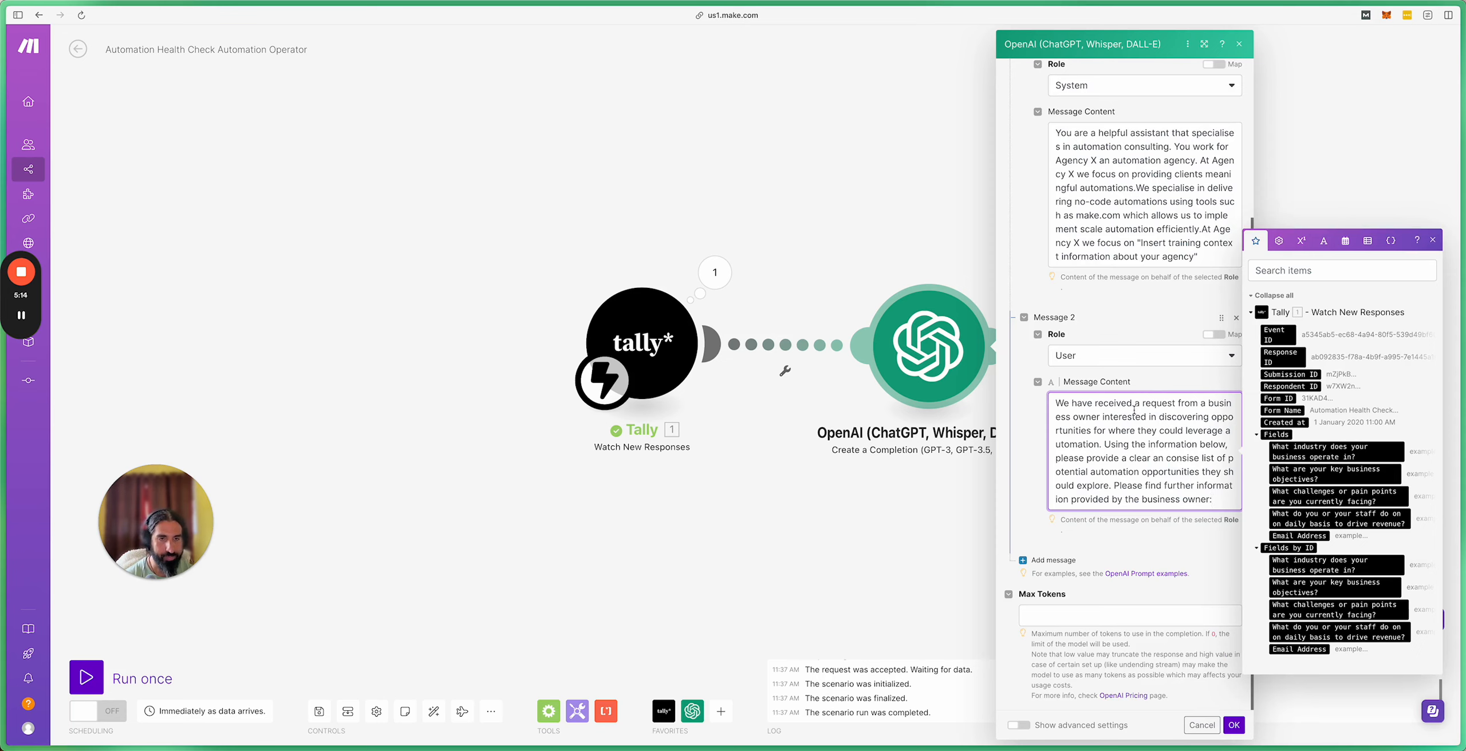
click(1162, 378)
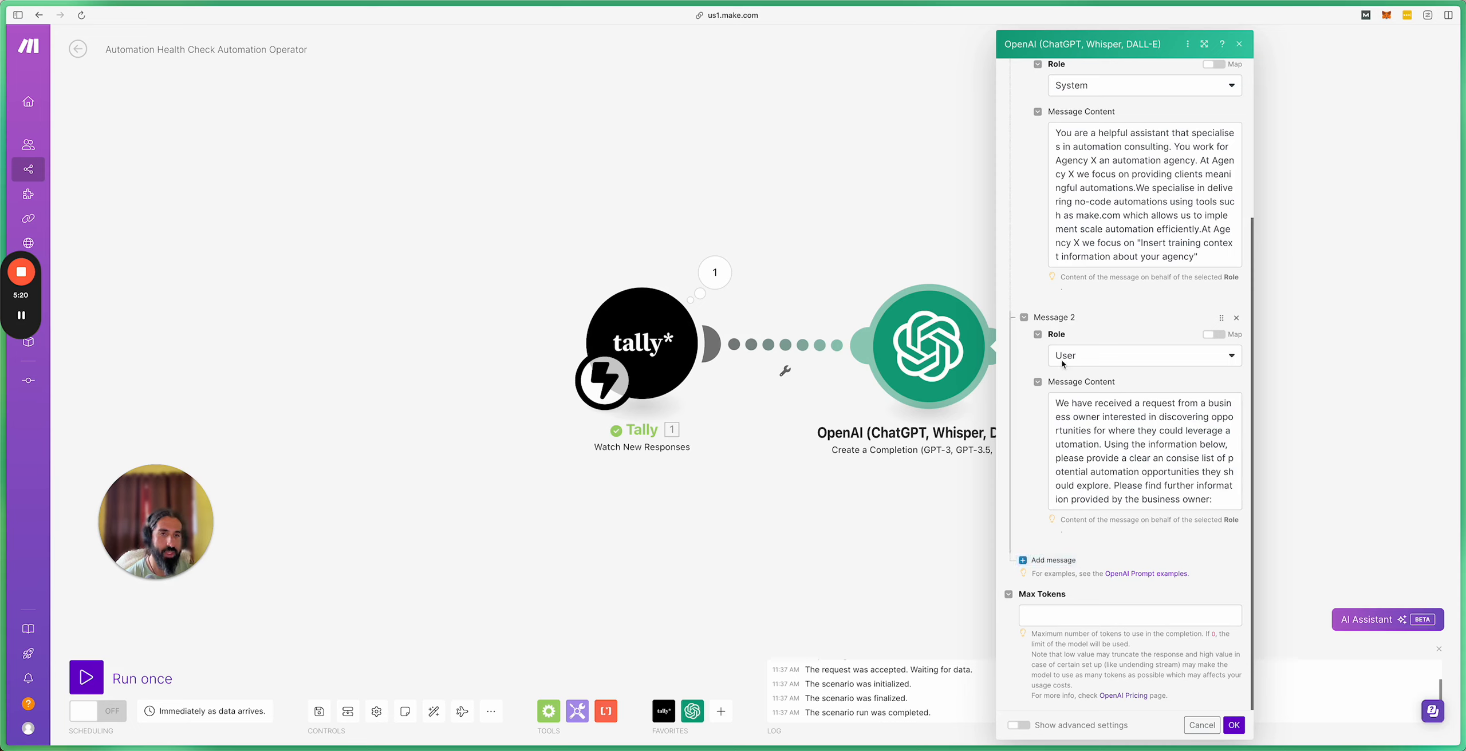
click(1044, 561)
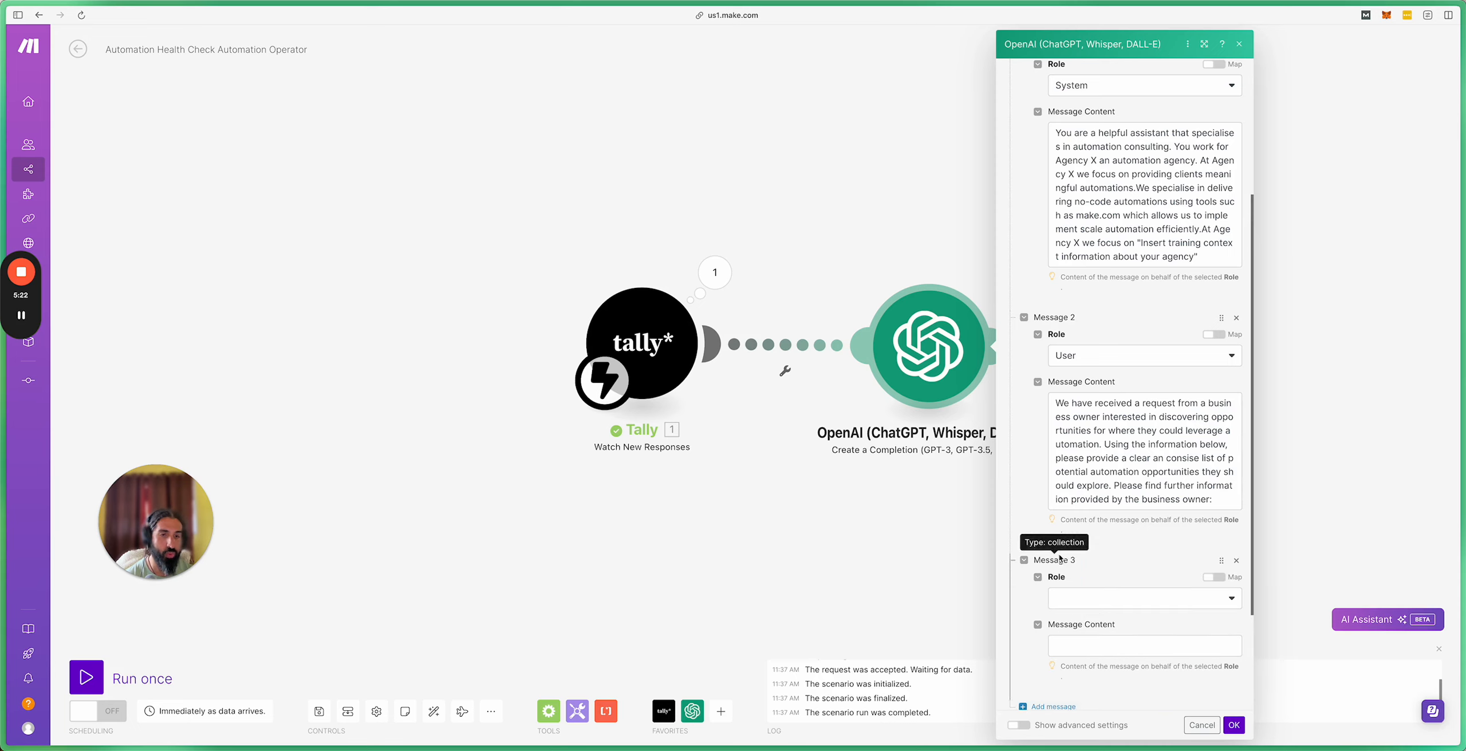
Step: Set the new Message 3's role to Assistant, then delete Message 3
click(1107, 596)
click(1092, 642)
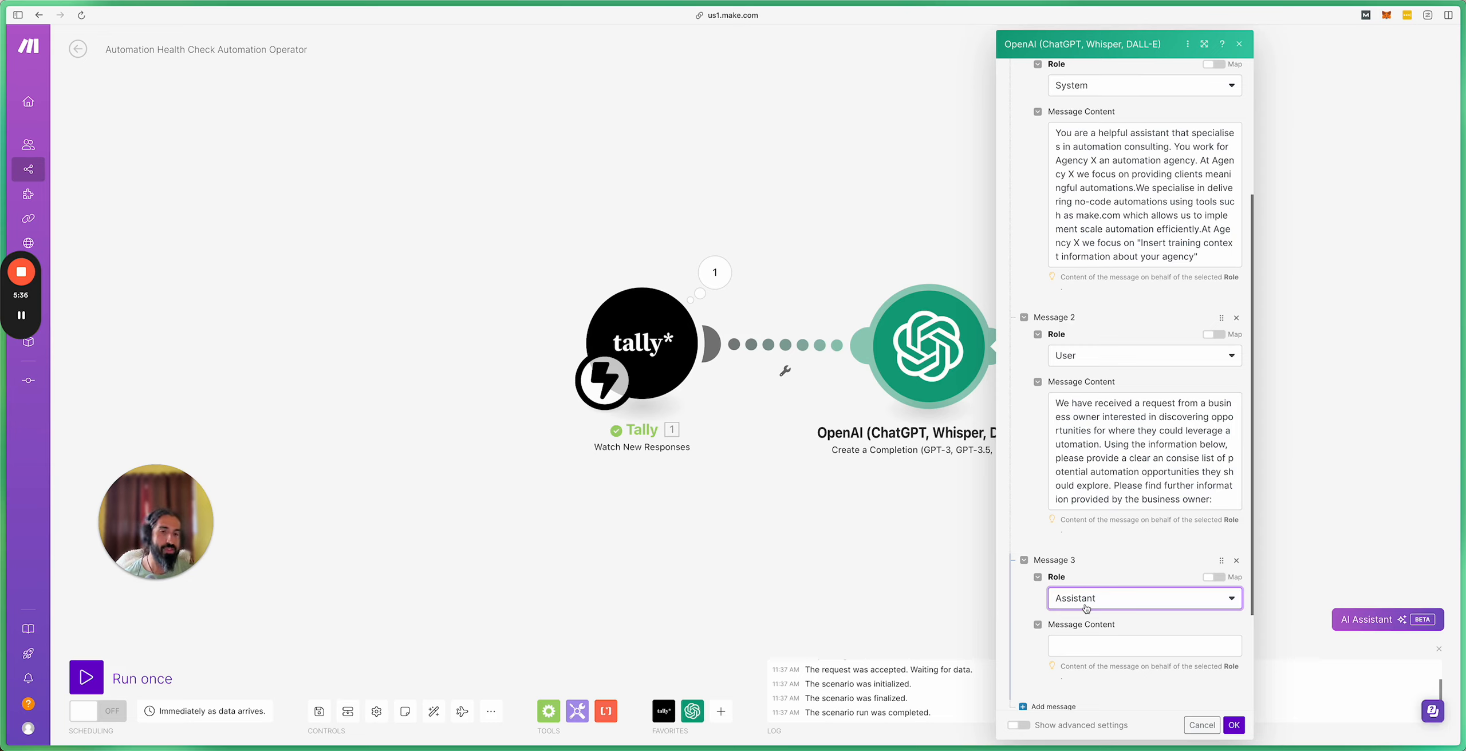
click(1072, 642)
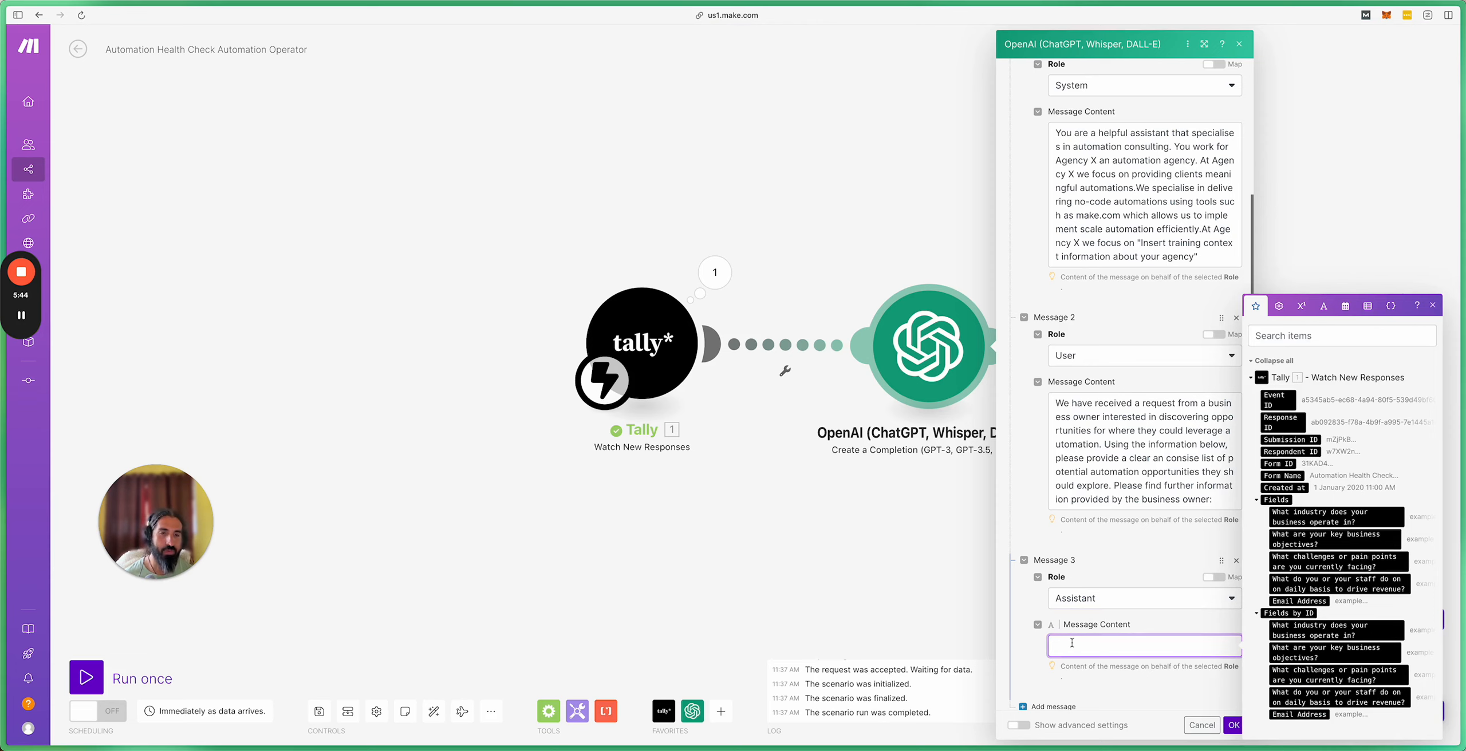
click(1143, 543)
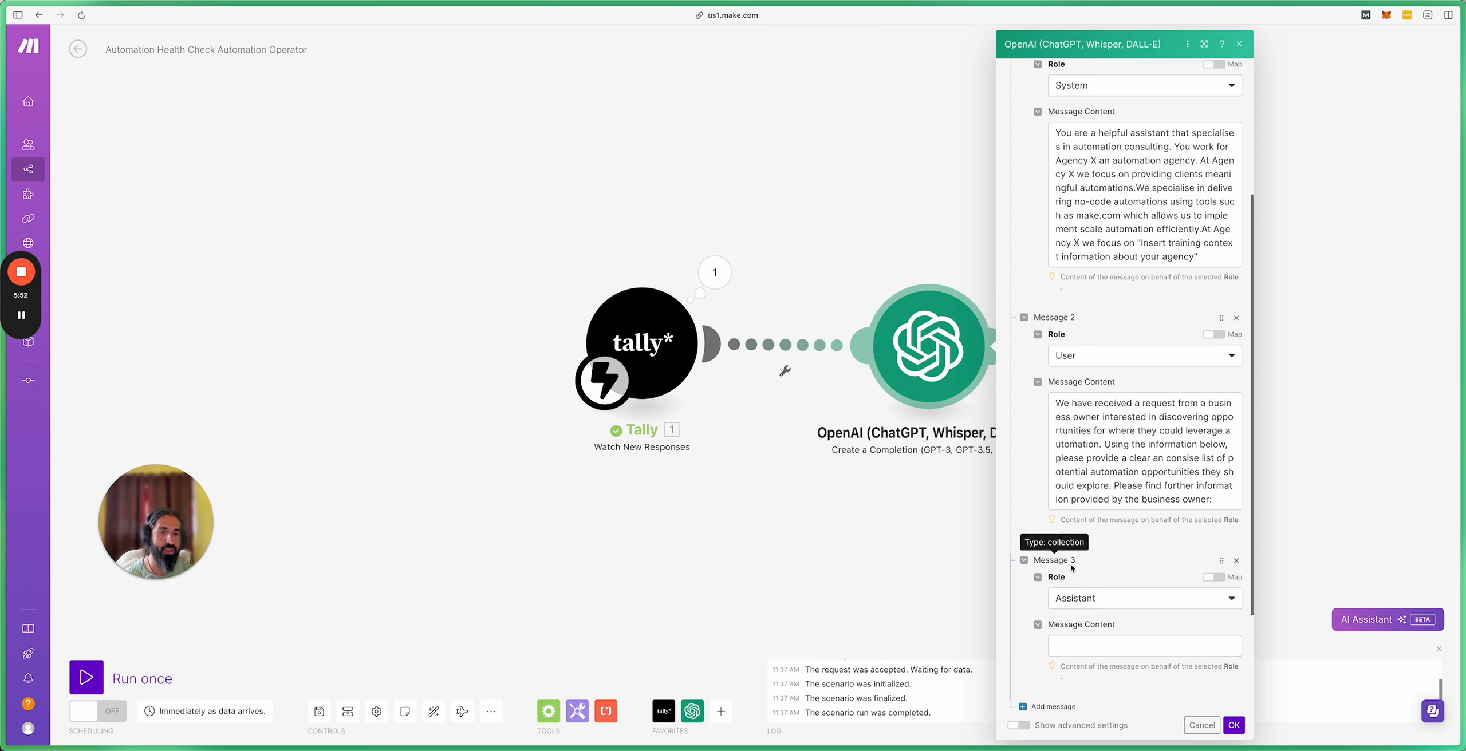
click(1236, 561)
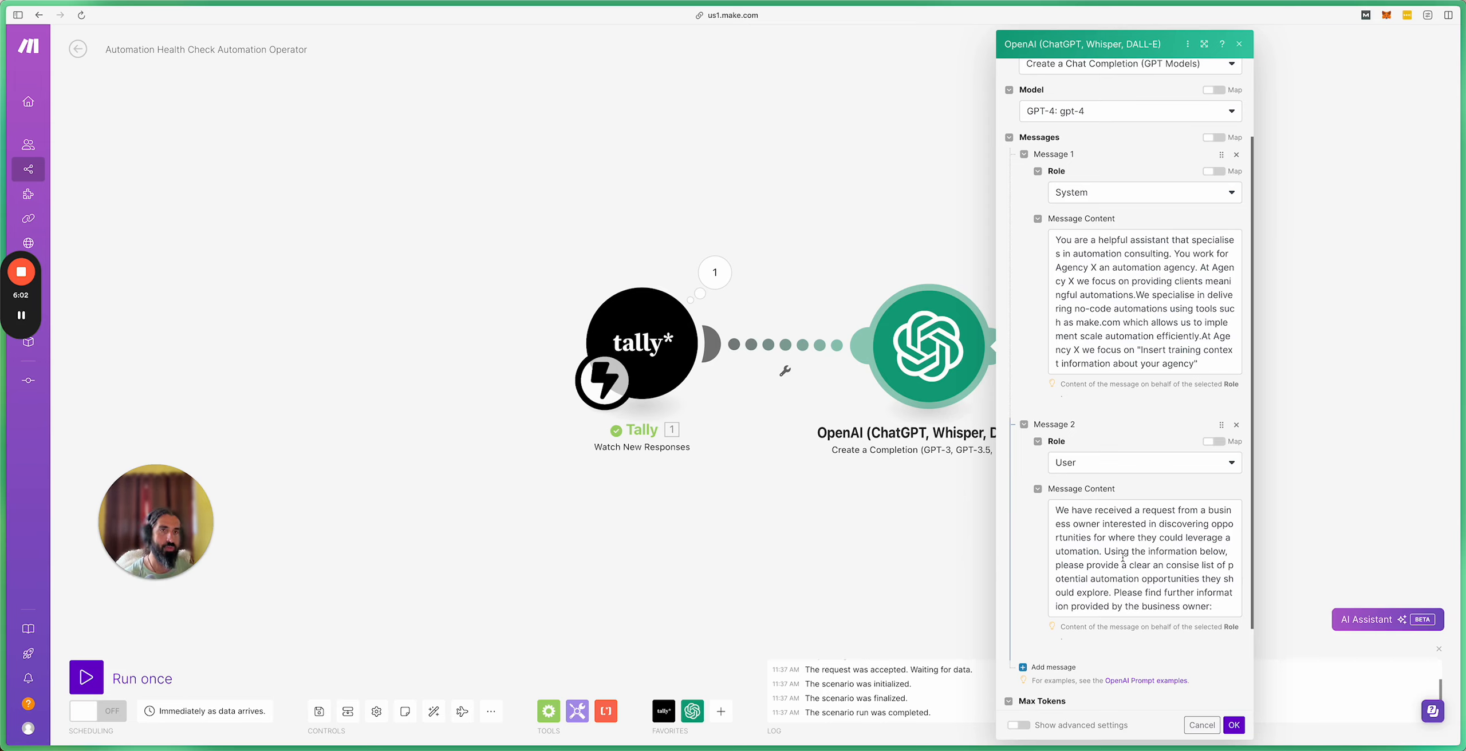
Step: Append 'Industry' and 'Key business objectives' lines to Message 2, each with its mapped Tally answer
mouse_move(15, 458)
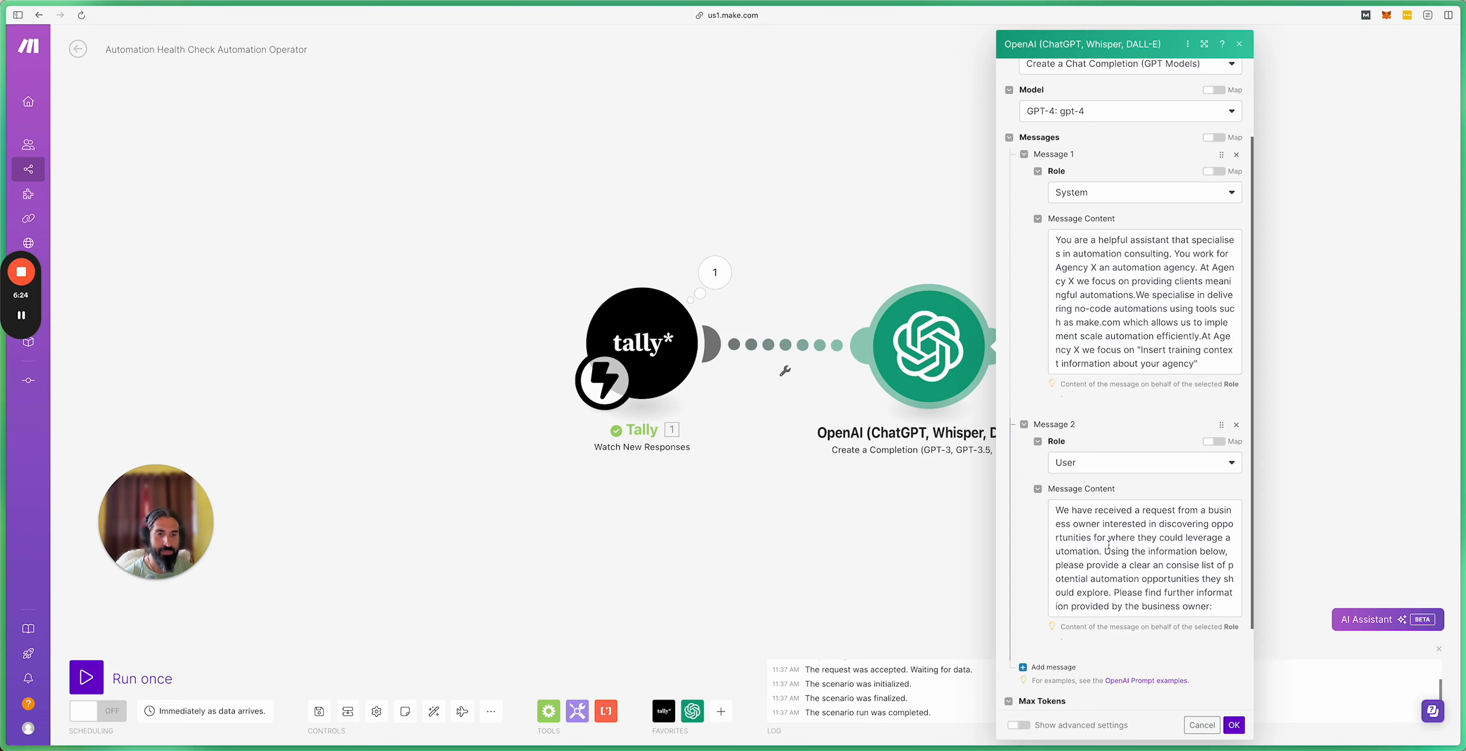
scroll(1101, 412, down, 3)
click(1101, 412)
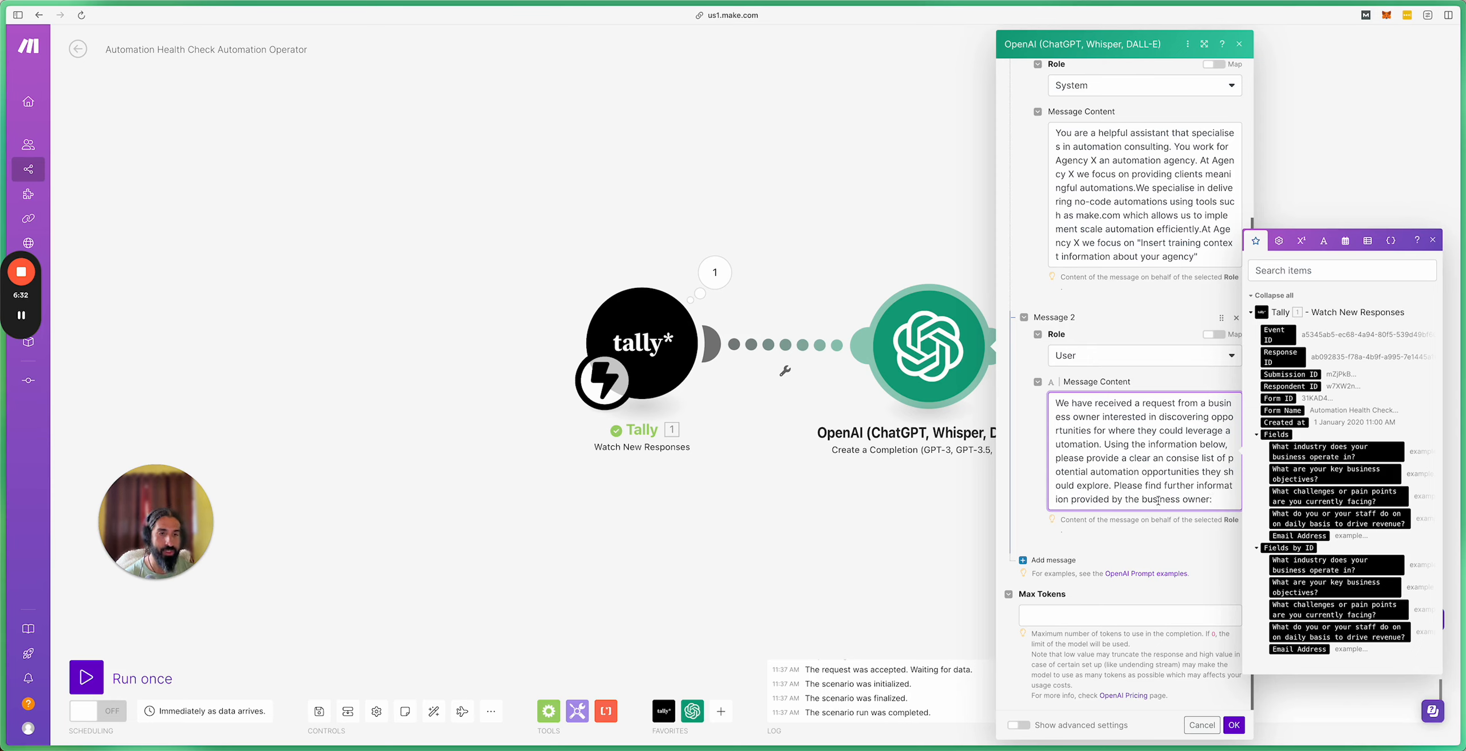
key(Return)
key(Return)
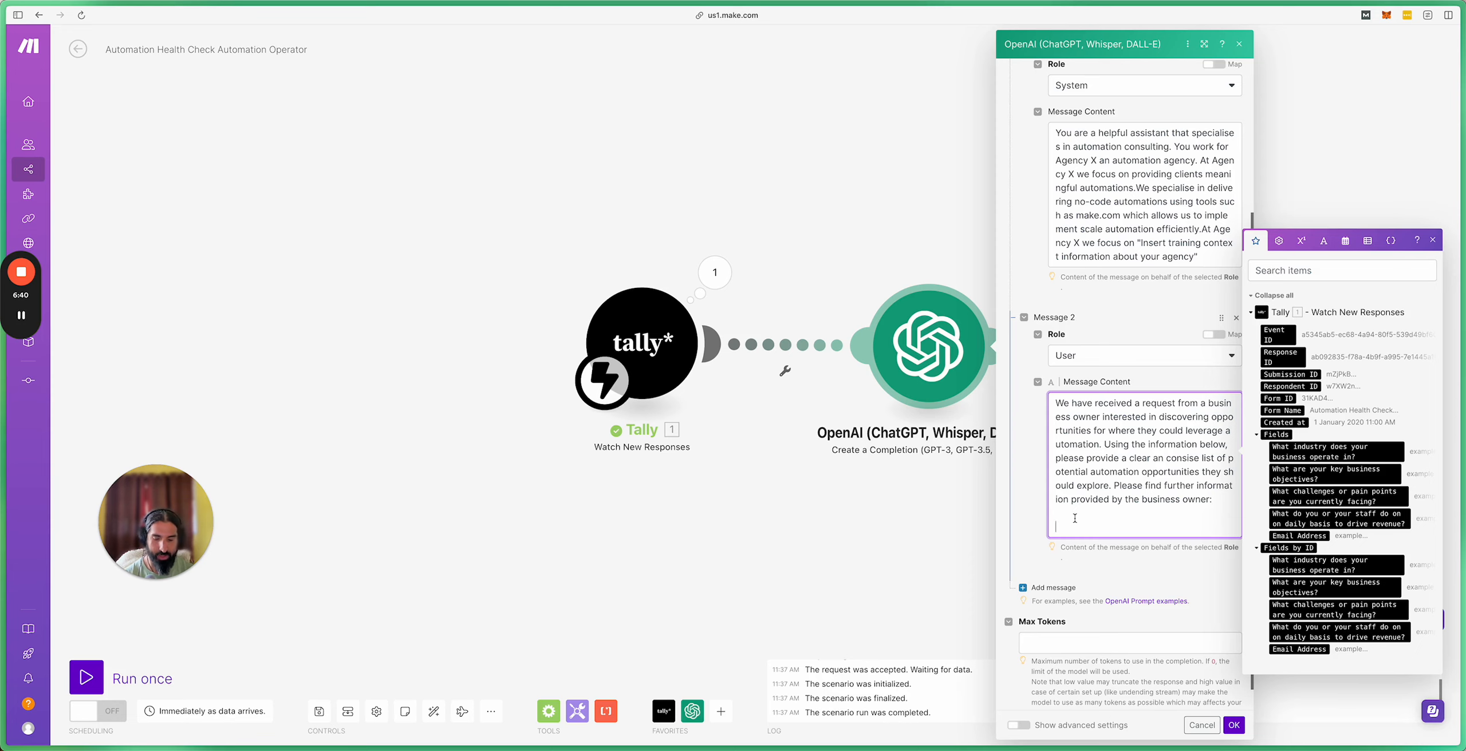
text(Industy)
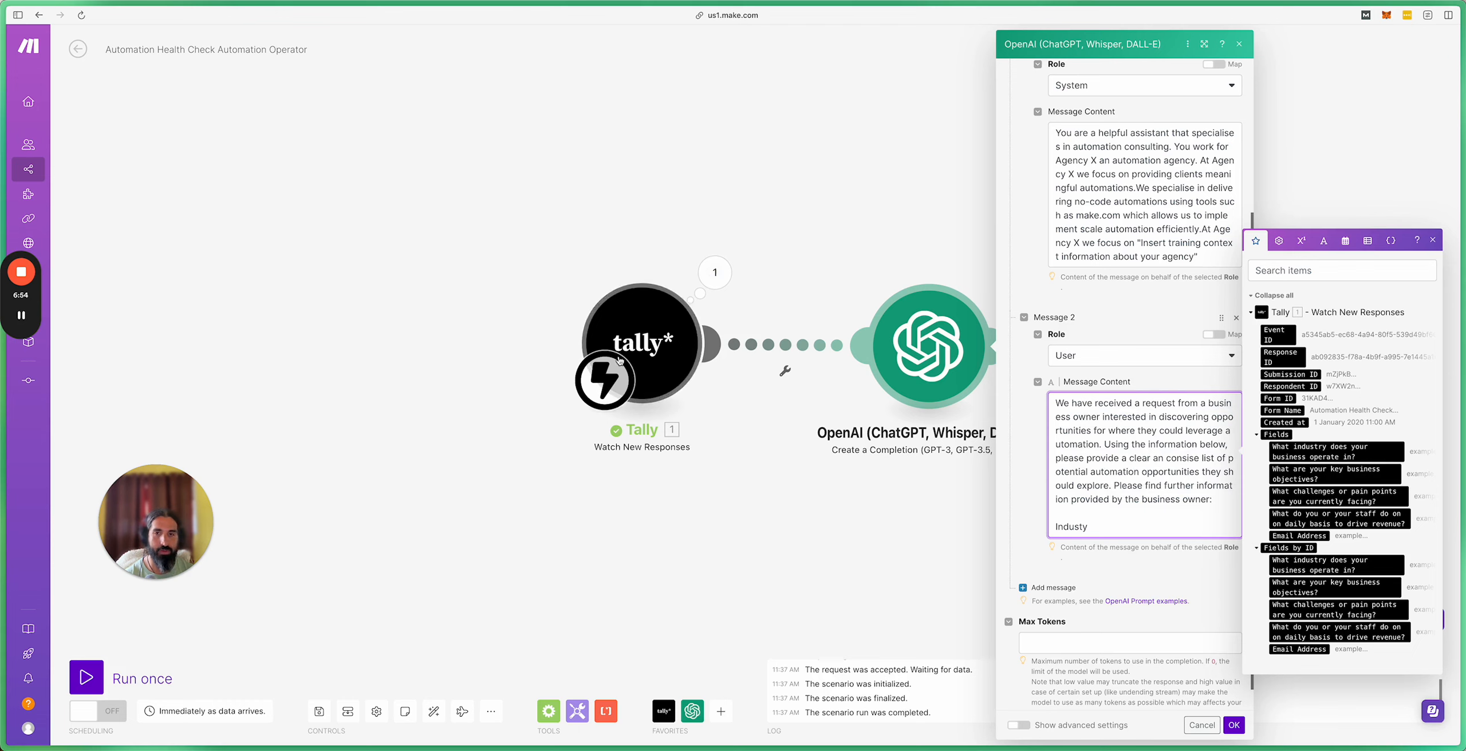
click(1333, 457)
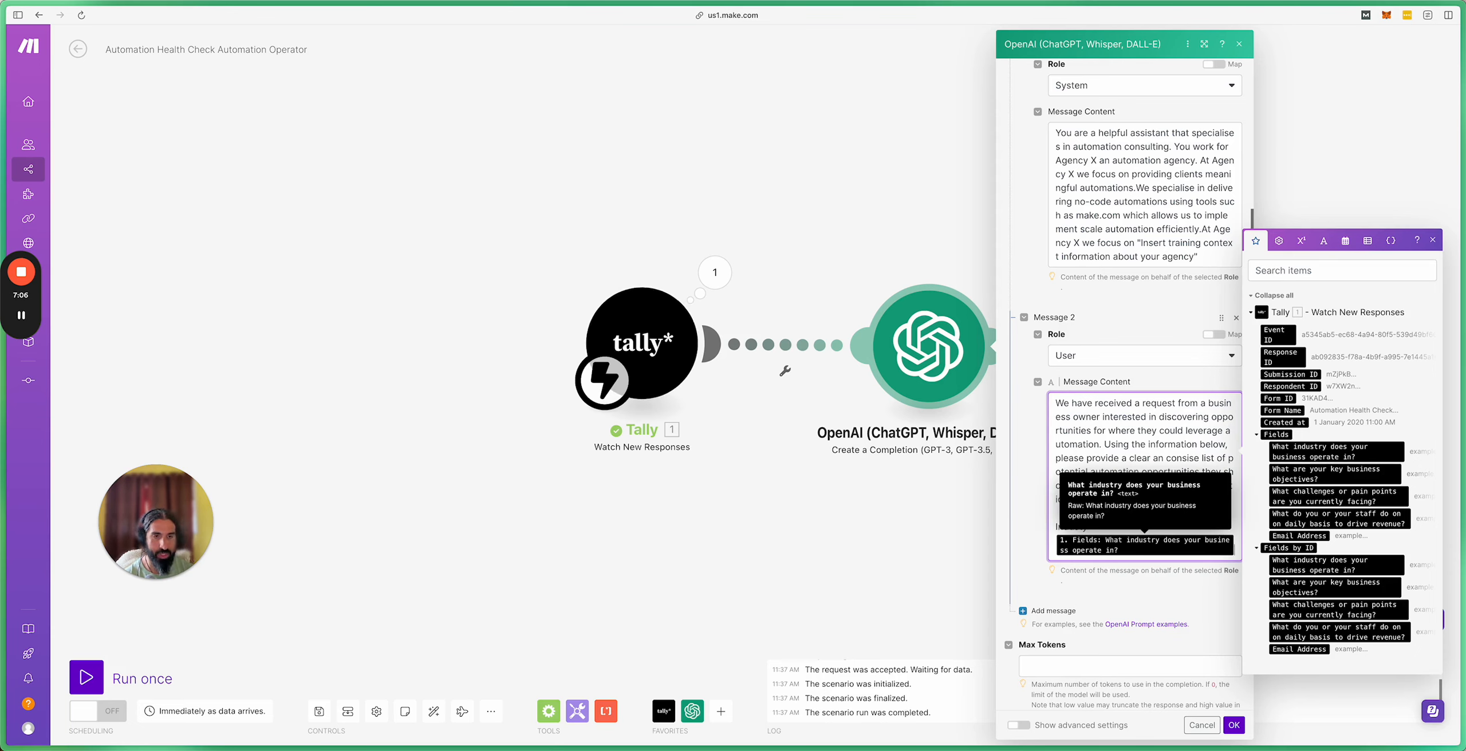
key(Return)
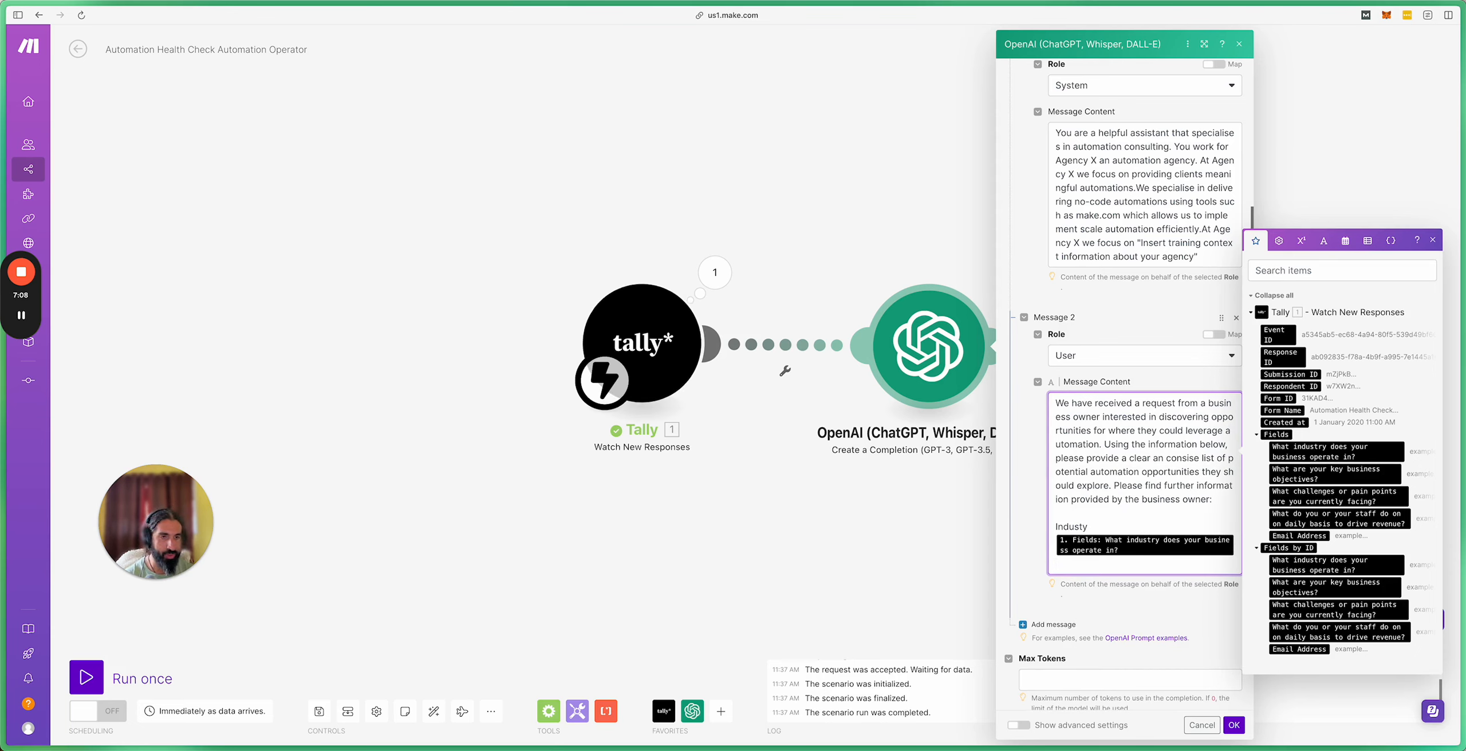
text(Key b)
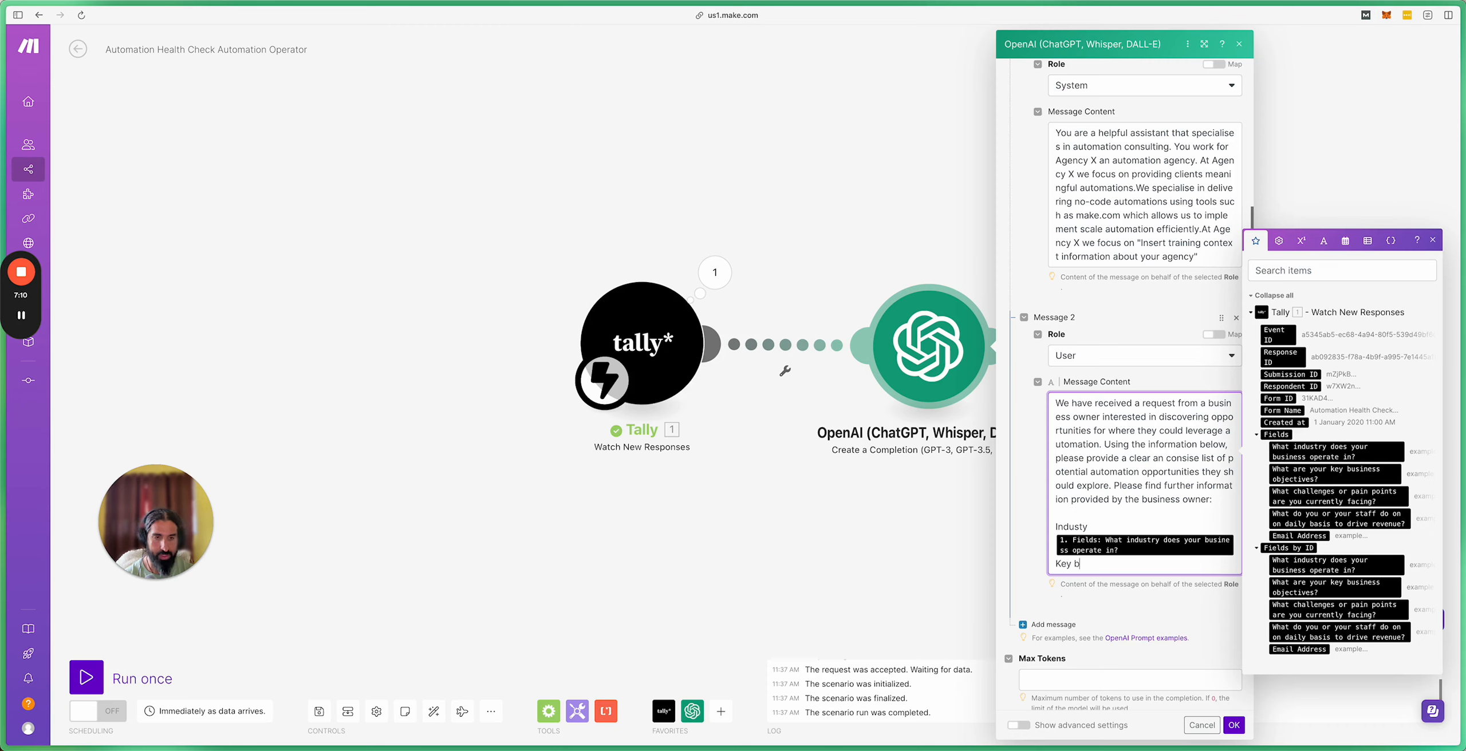
text(usiness on)
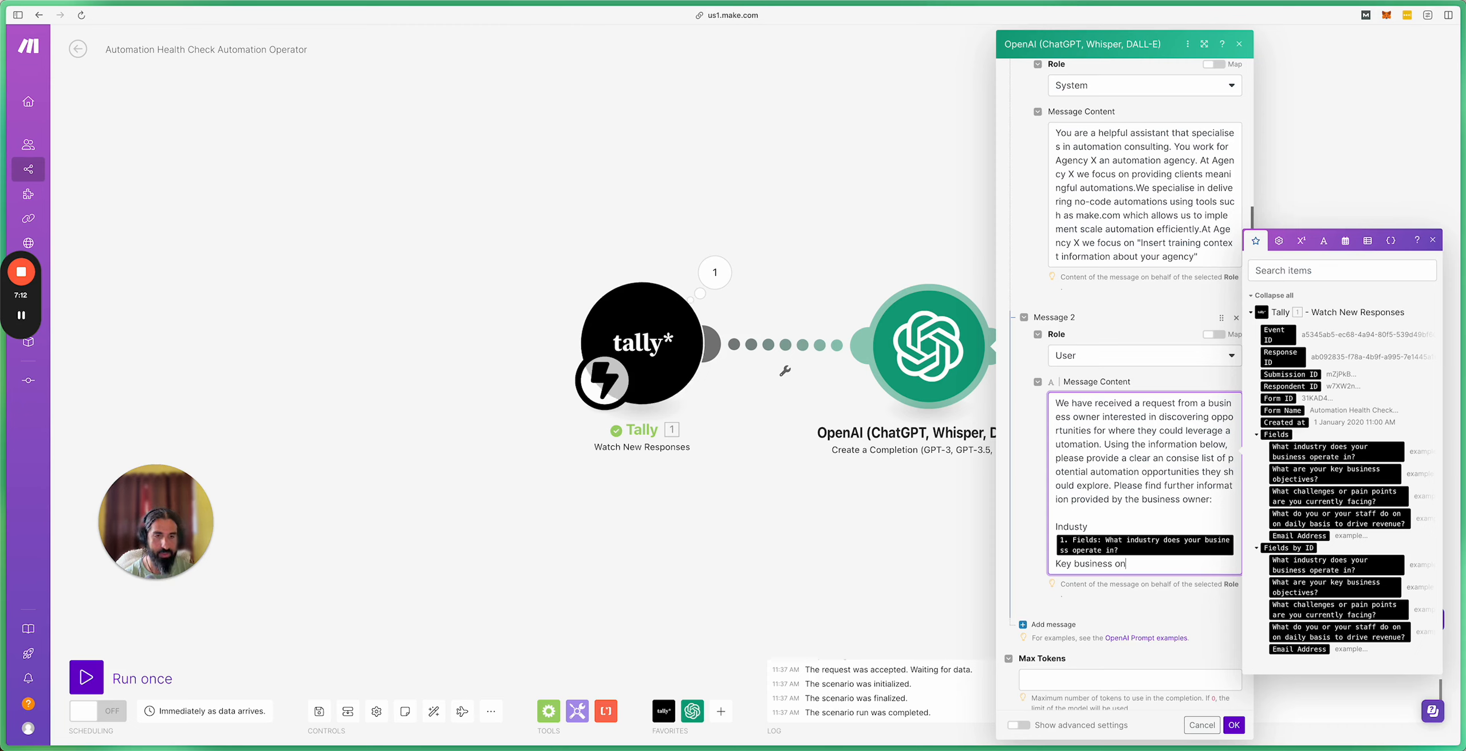
key(BackSpace)
text(bjectives)
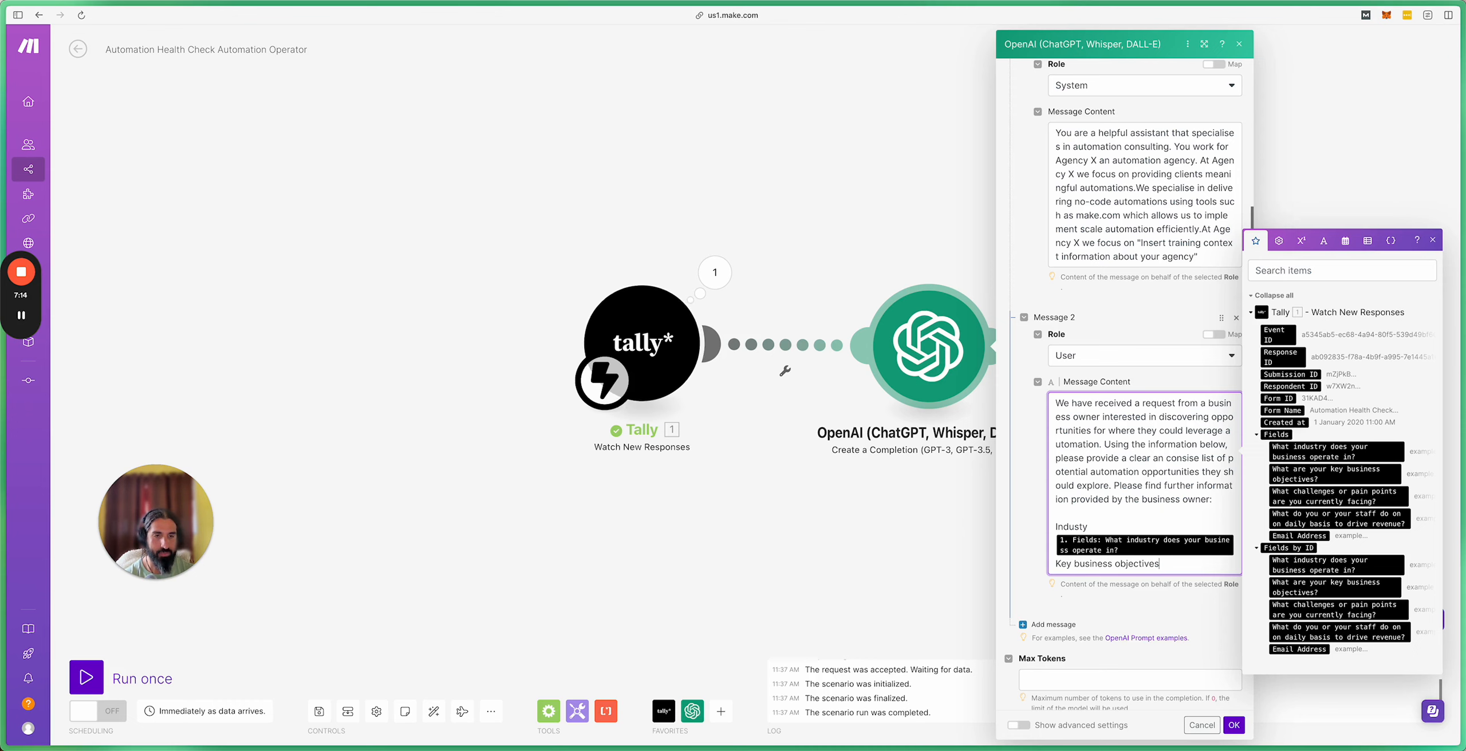
key(Return)
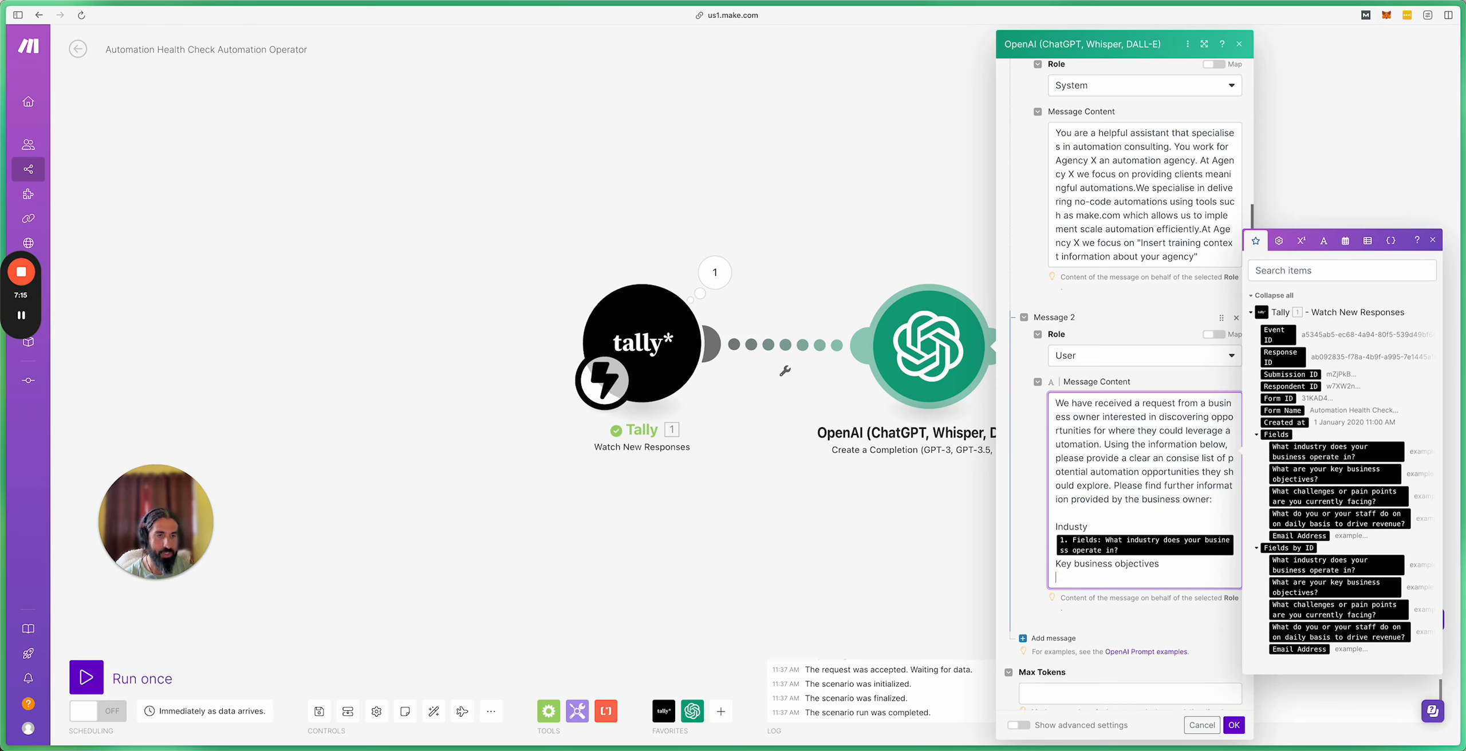
click(1337, 478)
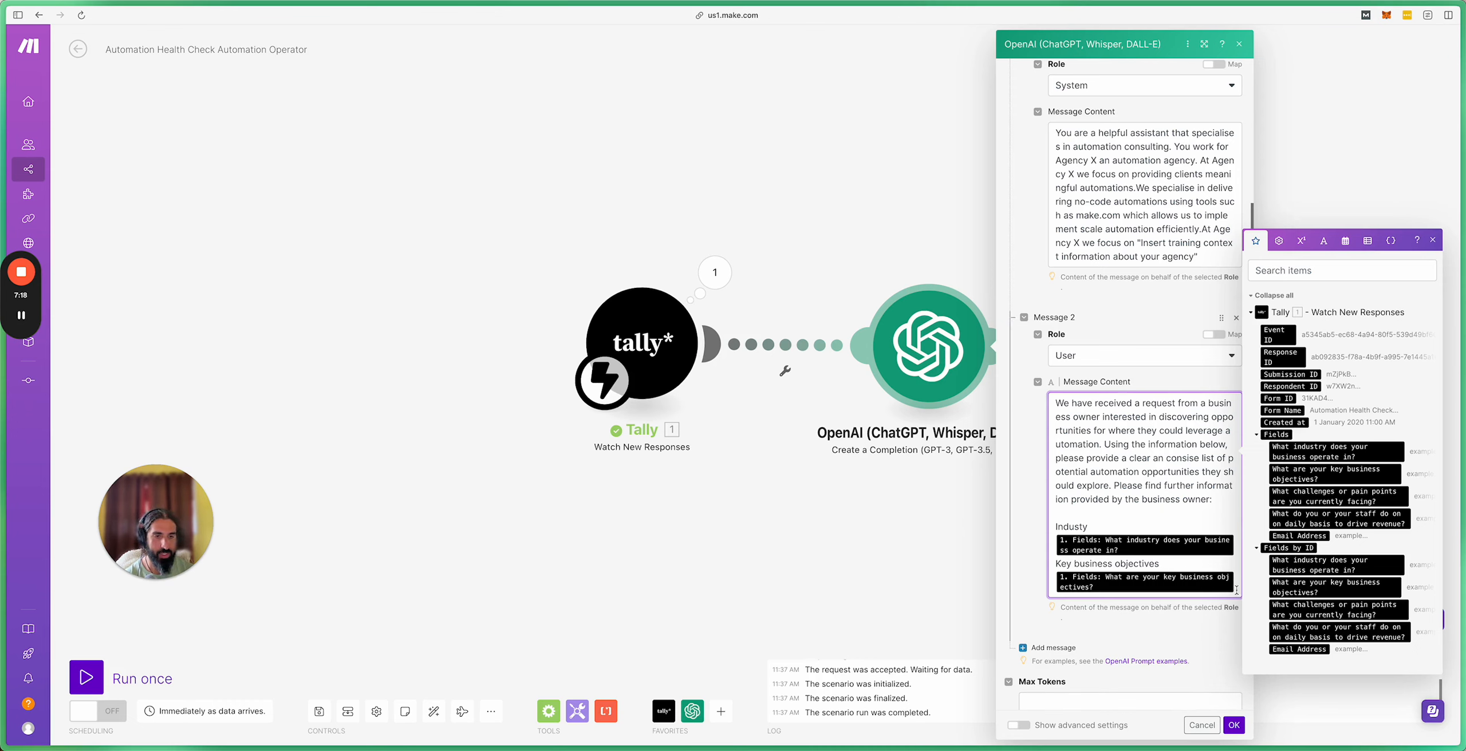
Step: Append 'Challenges' and 'How staff drive revenue' lines, each followed by its mapped Tally answer
key(Return)
text(C)
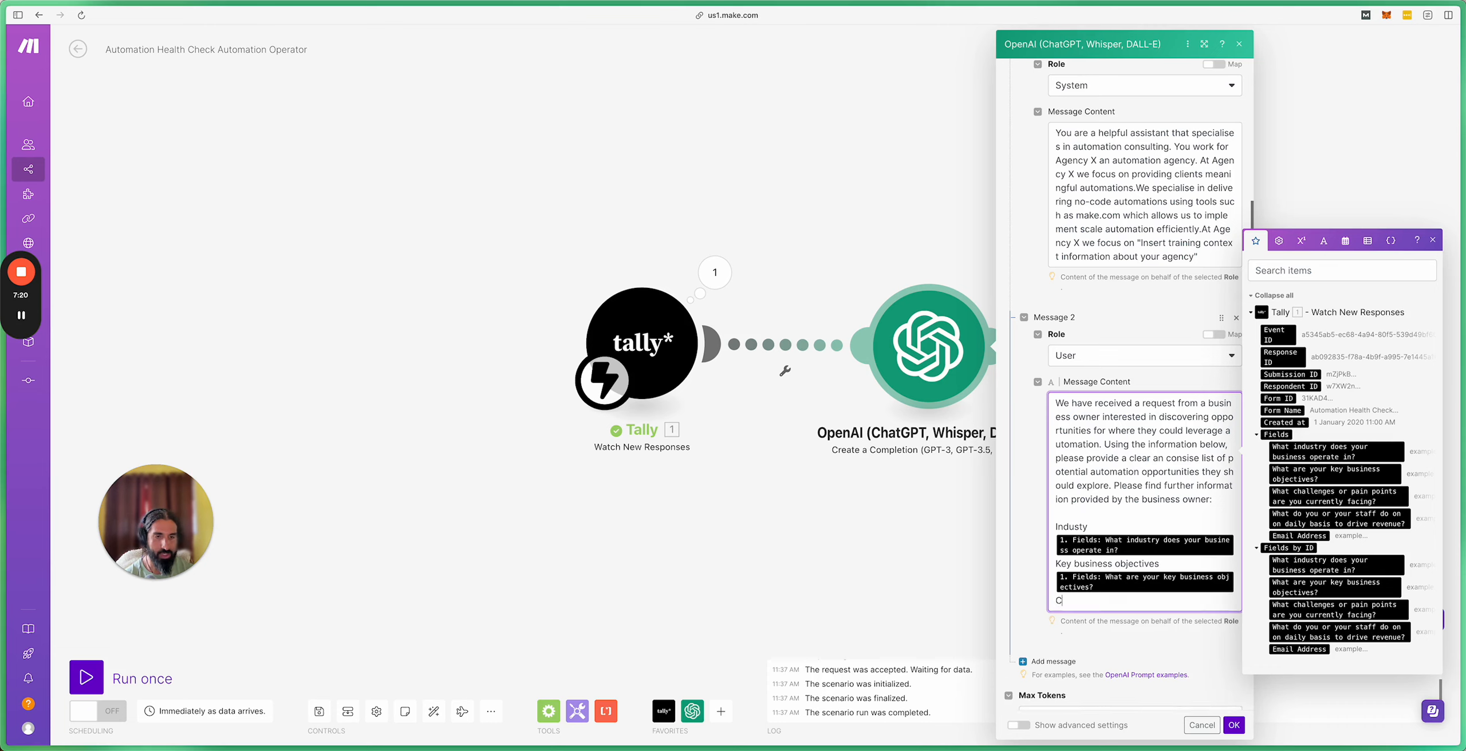
text(hallenges)
key(Return)
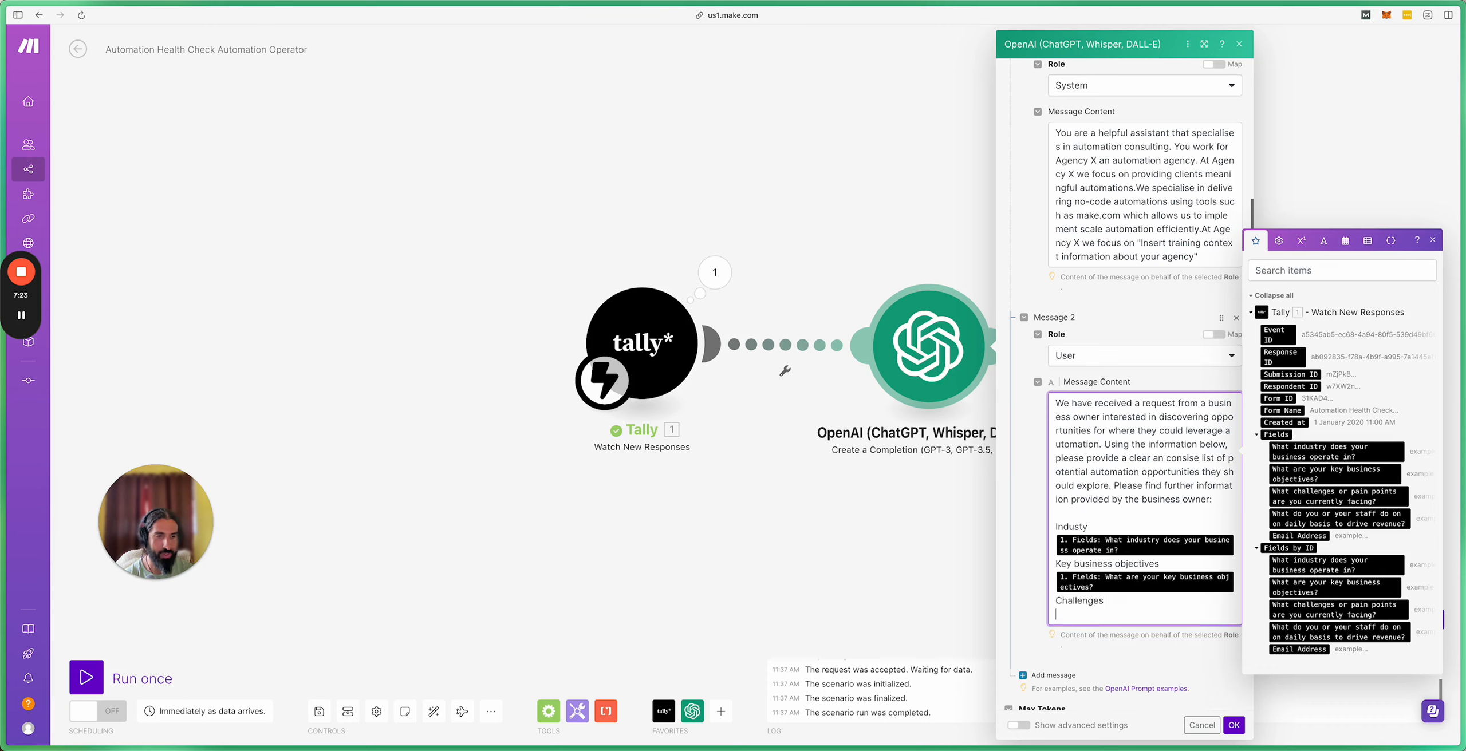
click(1353, 496)
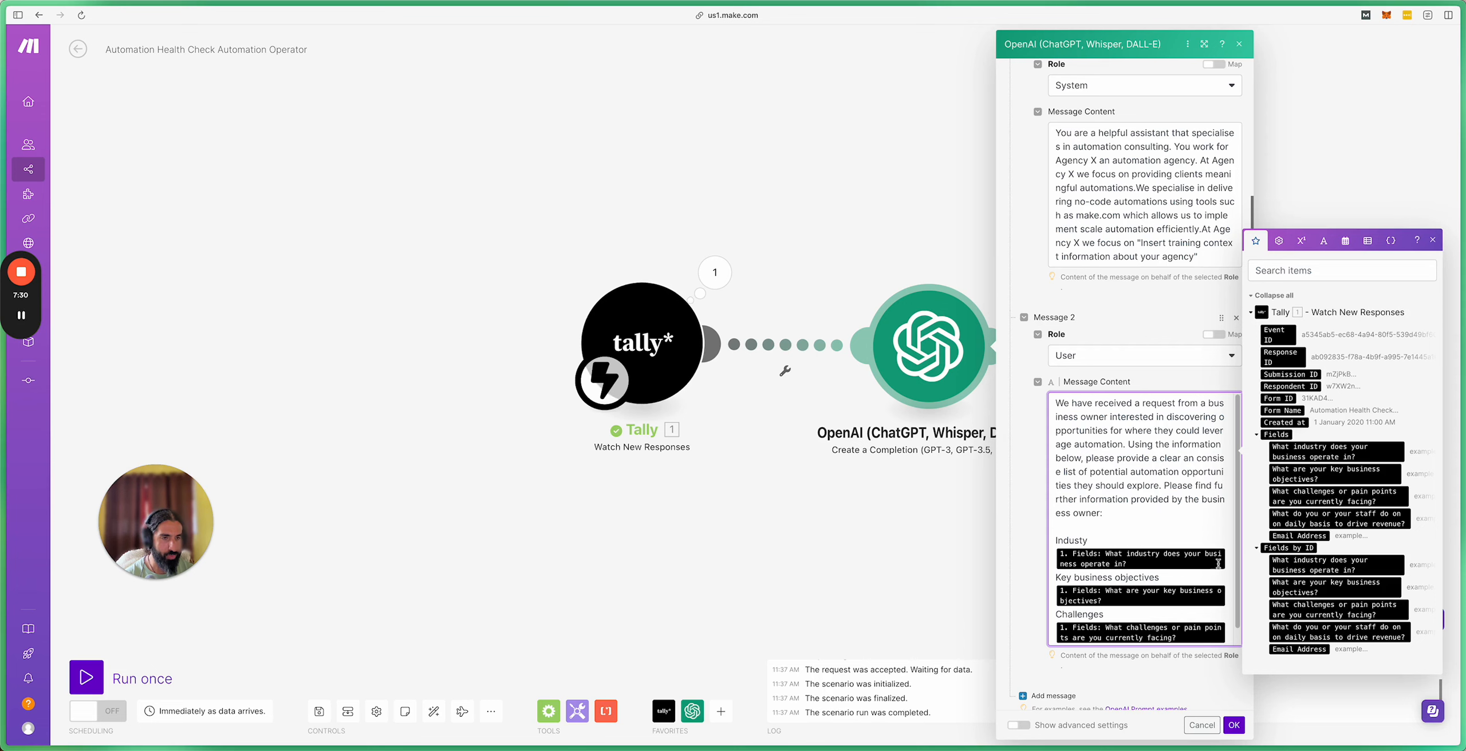
scroll(1214, 570, down, 1)
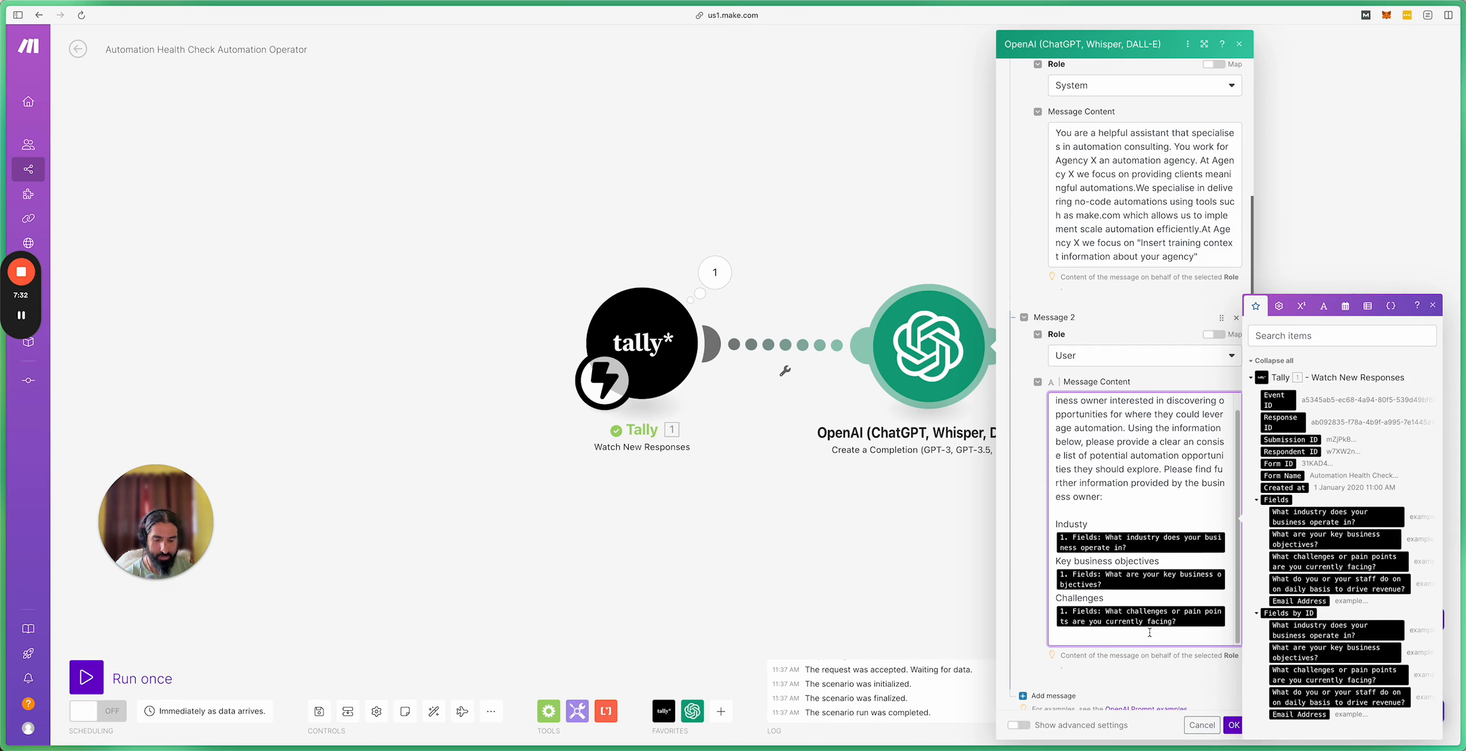
text(How staff drive revenue)
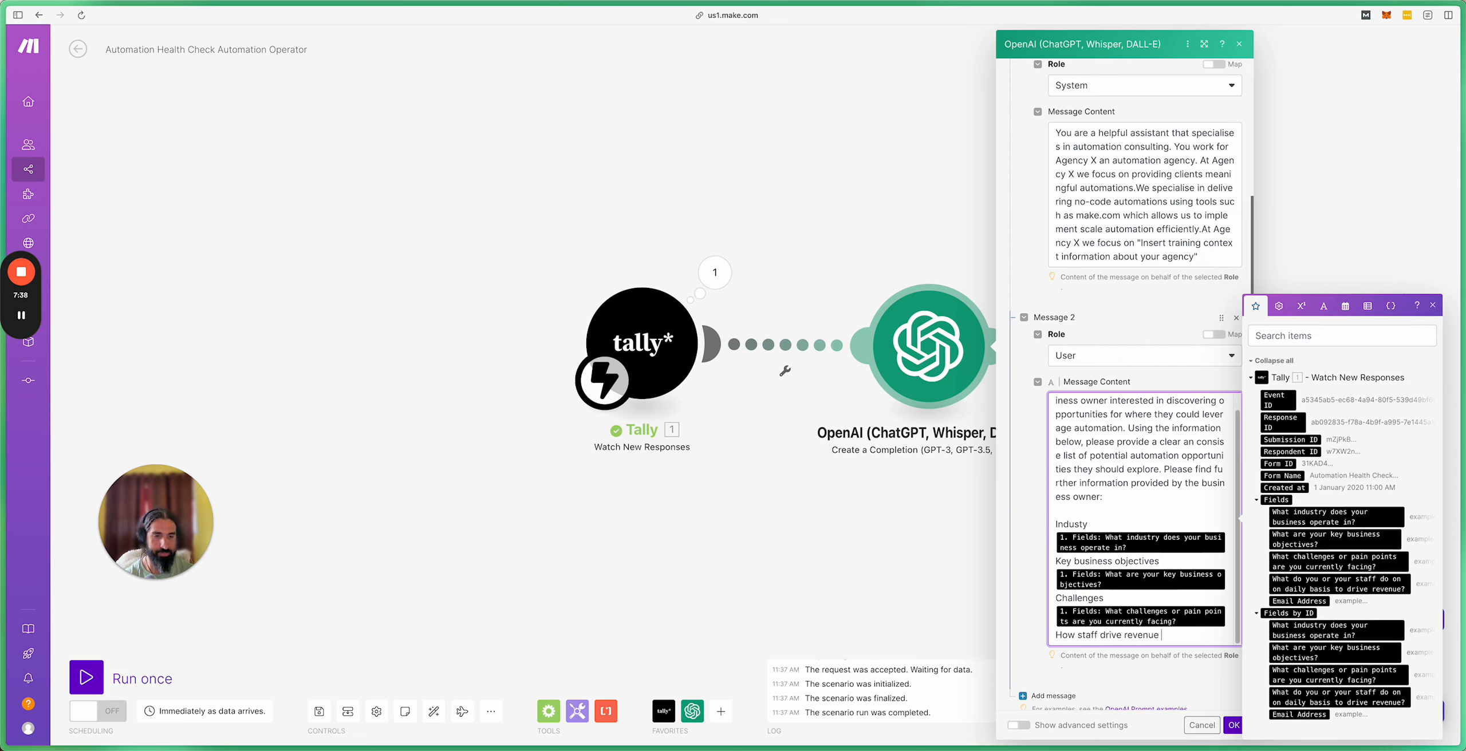
key(Return)
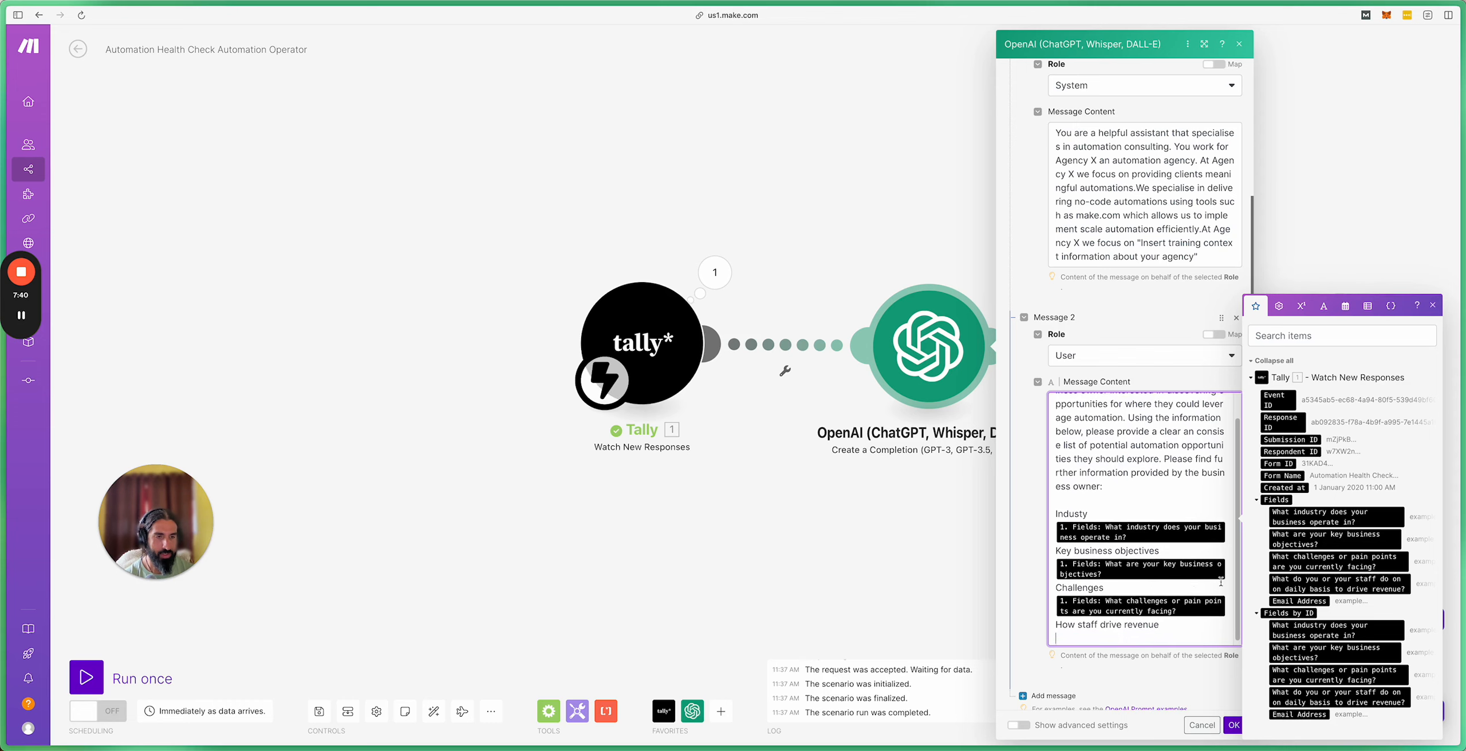
click(1310, 581)
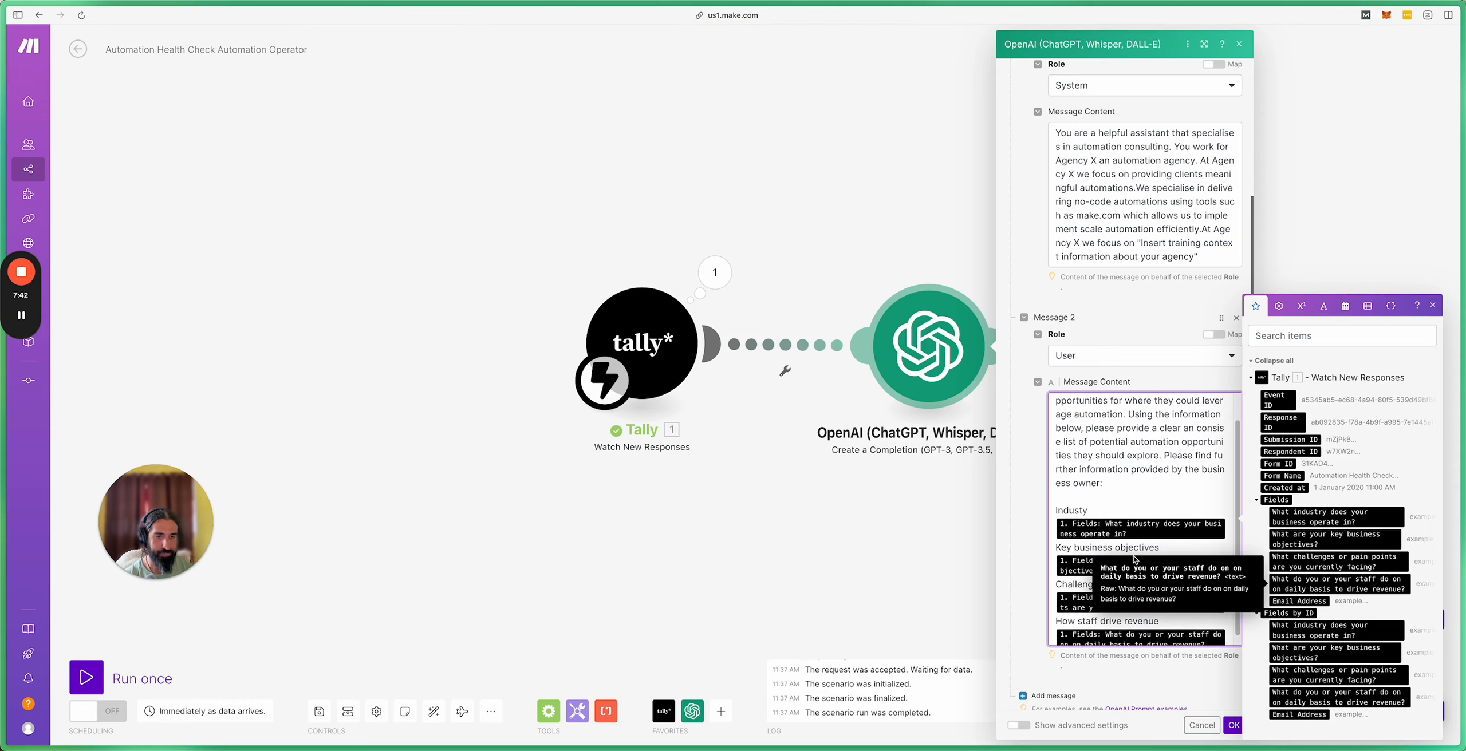
scroll(1109, 442, down, 3)
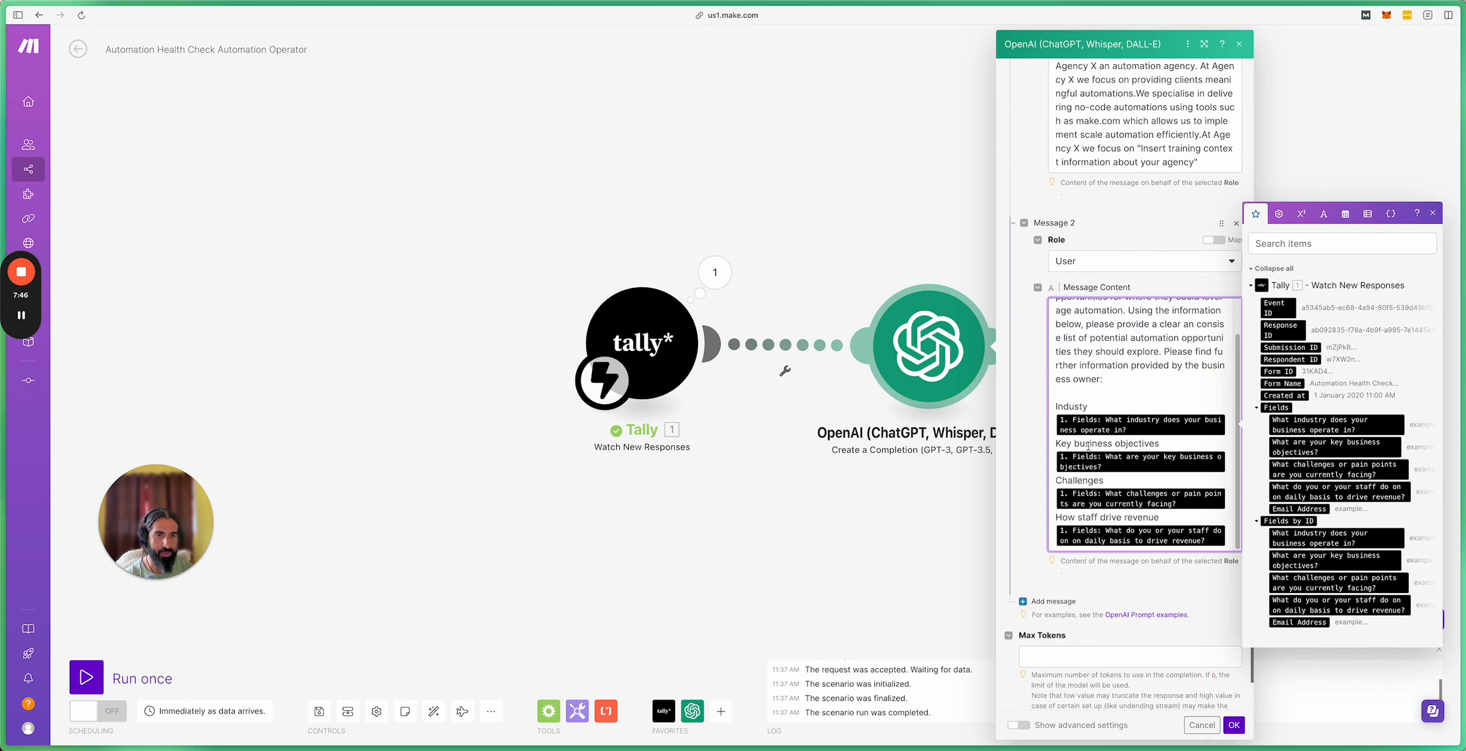
scroll(1091, 460, up, 1)
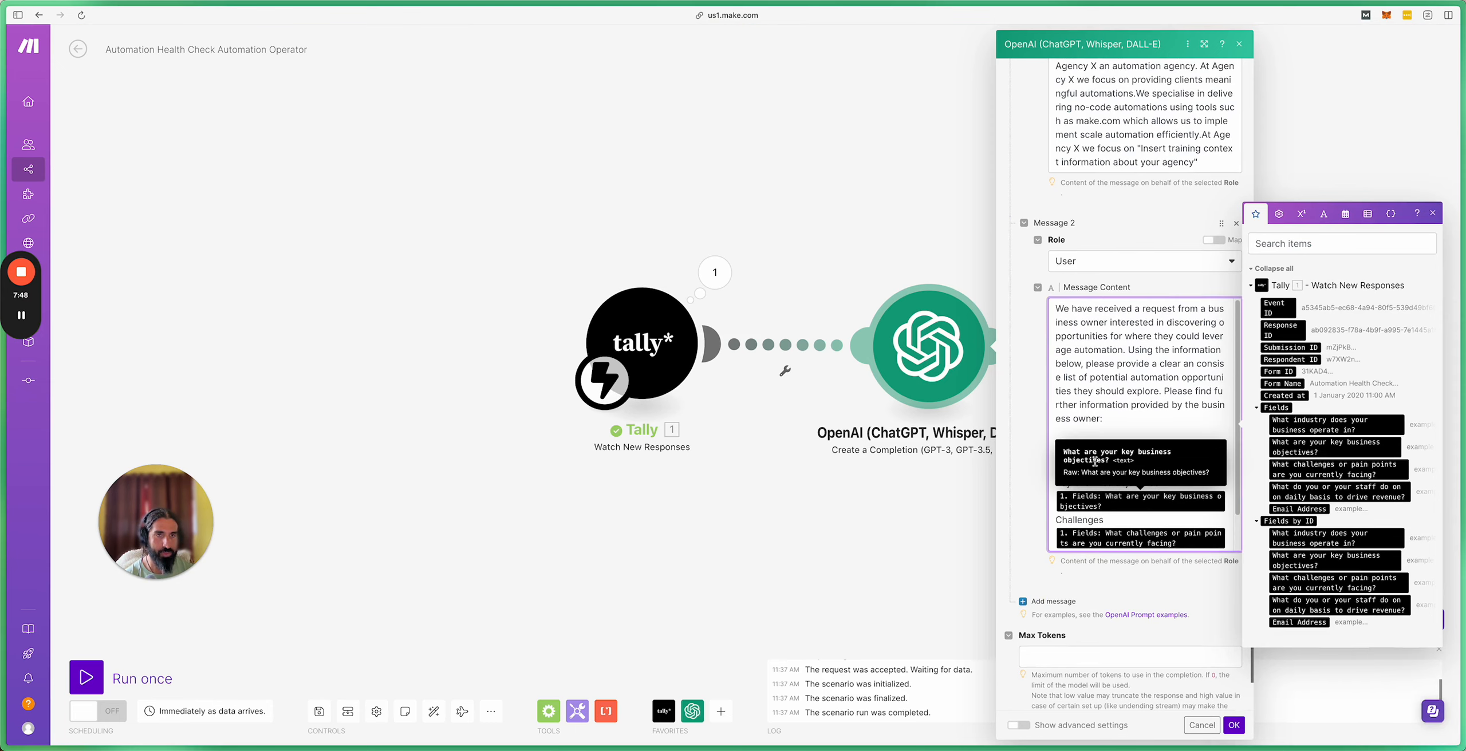
scroll(1094, 448, up, 5)
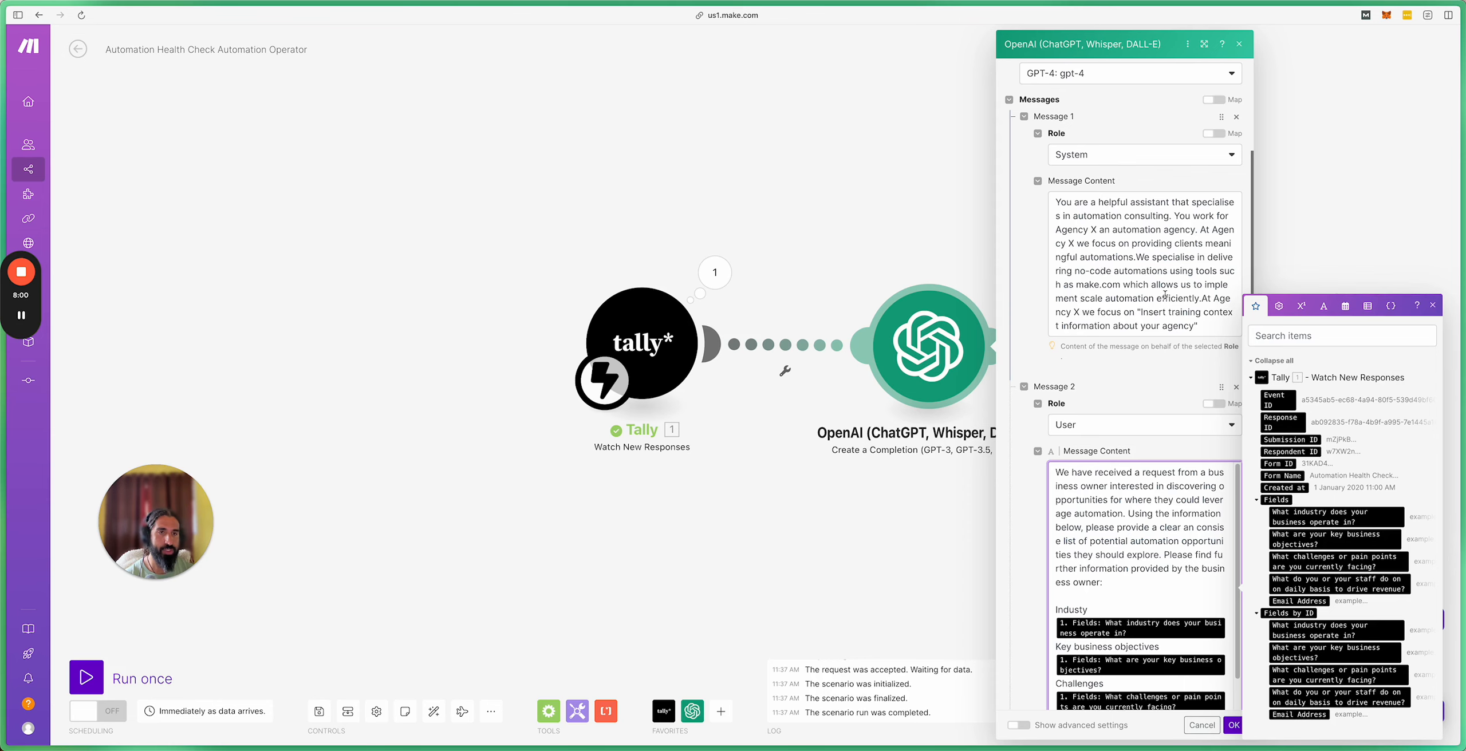
scroll(1150, 443, down, 4)
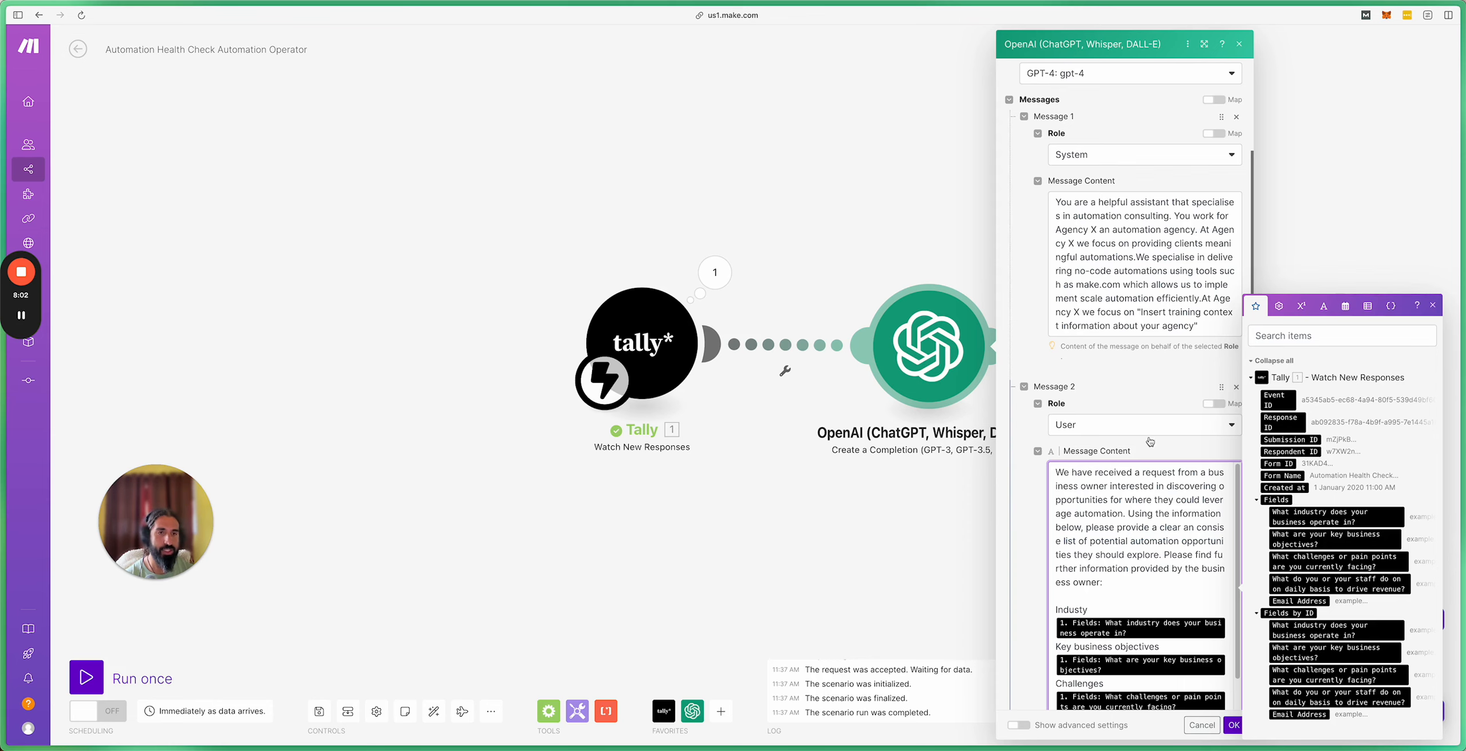
scroll(1136, 370, down, 3)
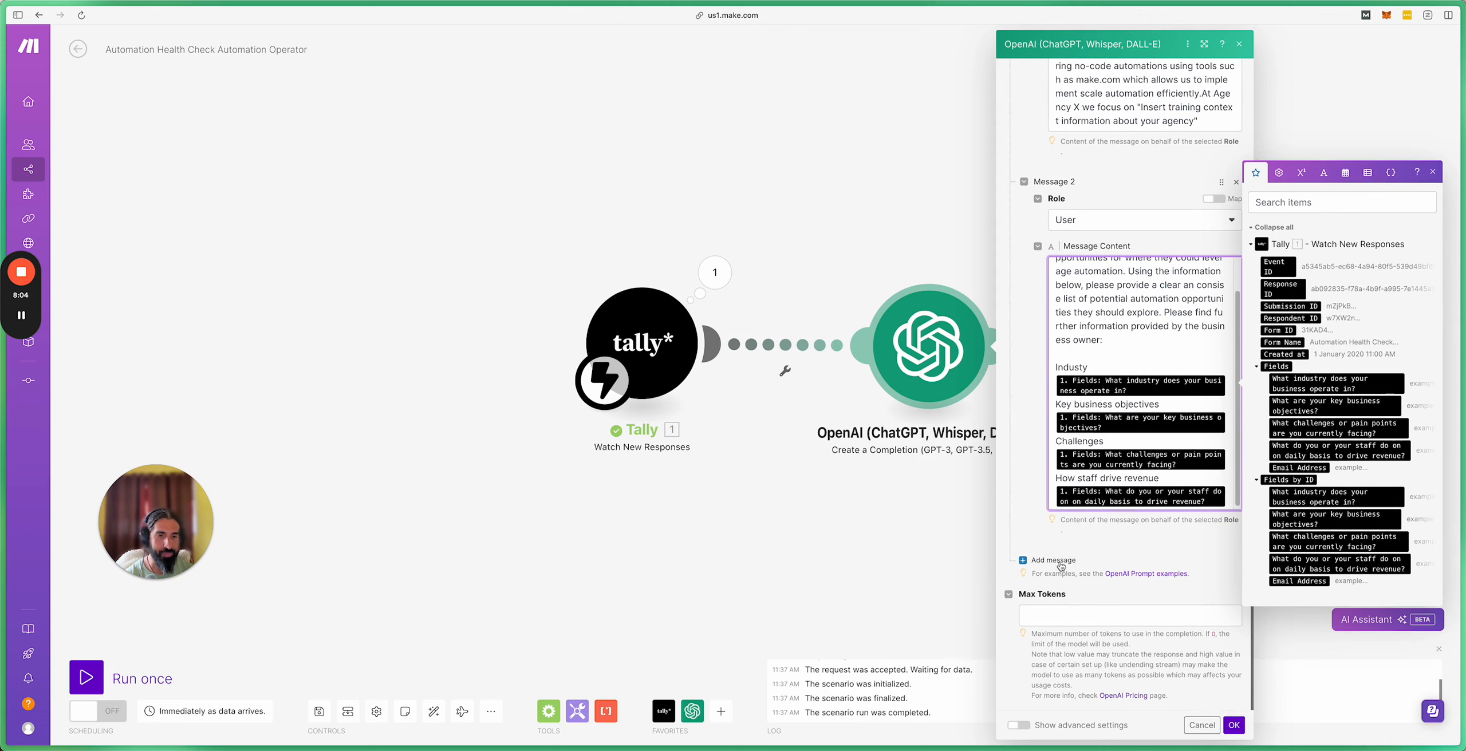
click(1094, 613)
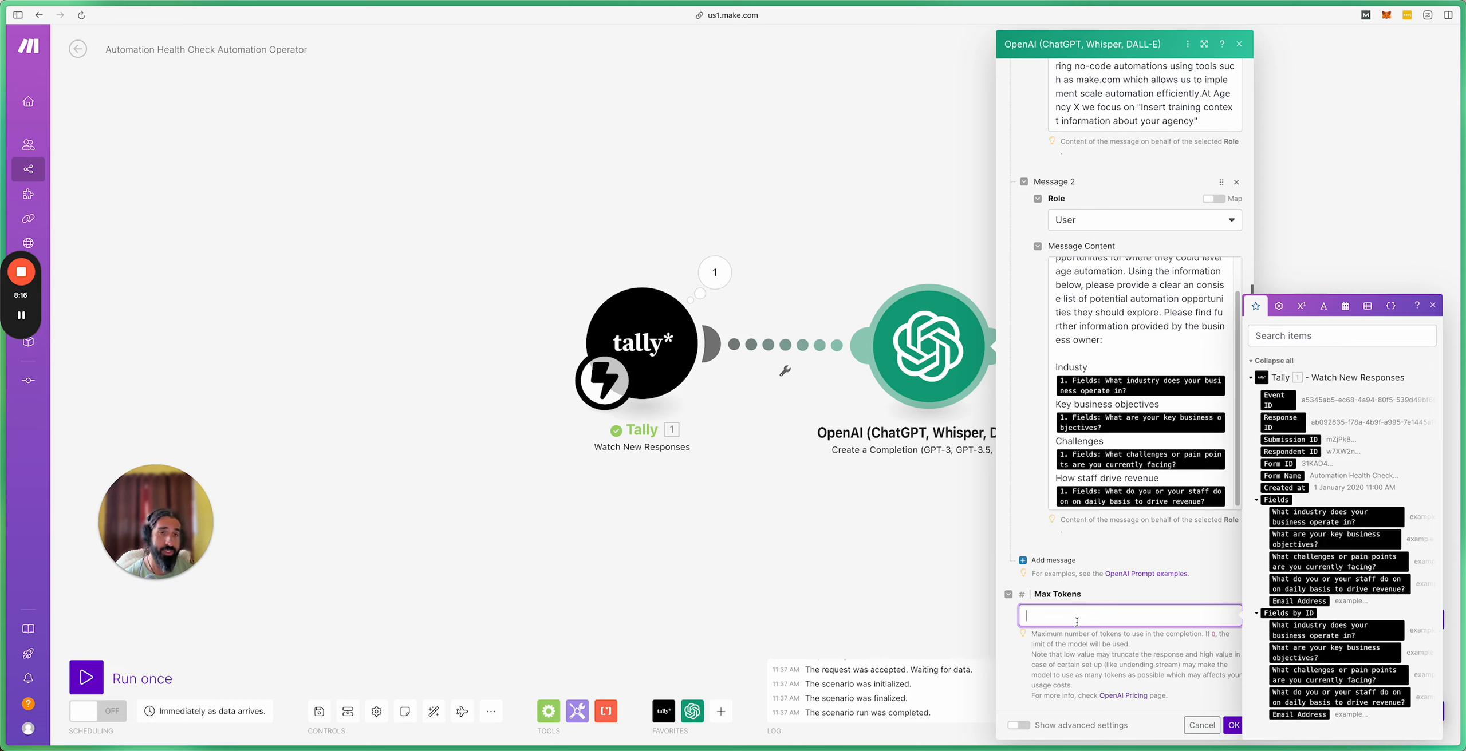
scroll(1139, 401, up, 10)
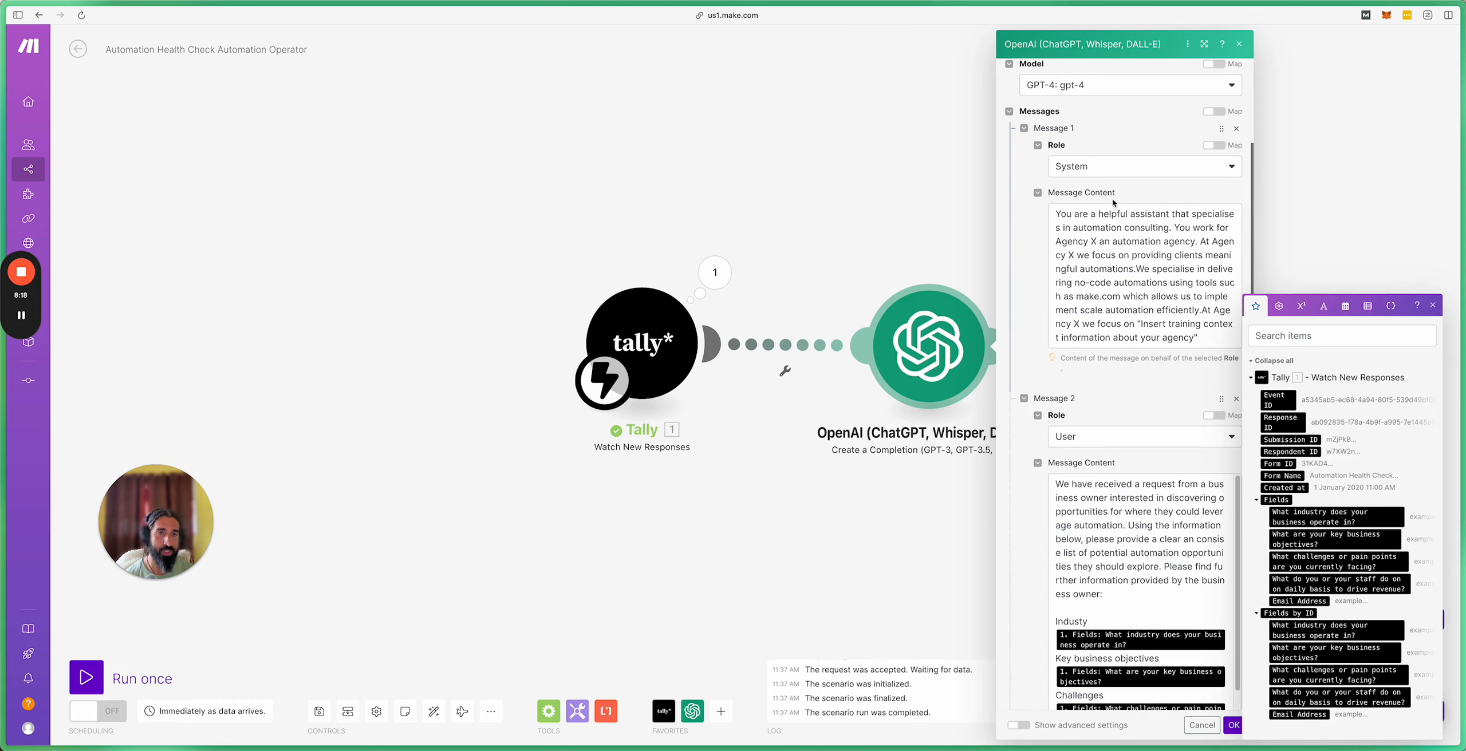
scroll(1115, 549, down, 10)
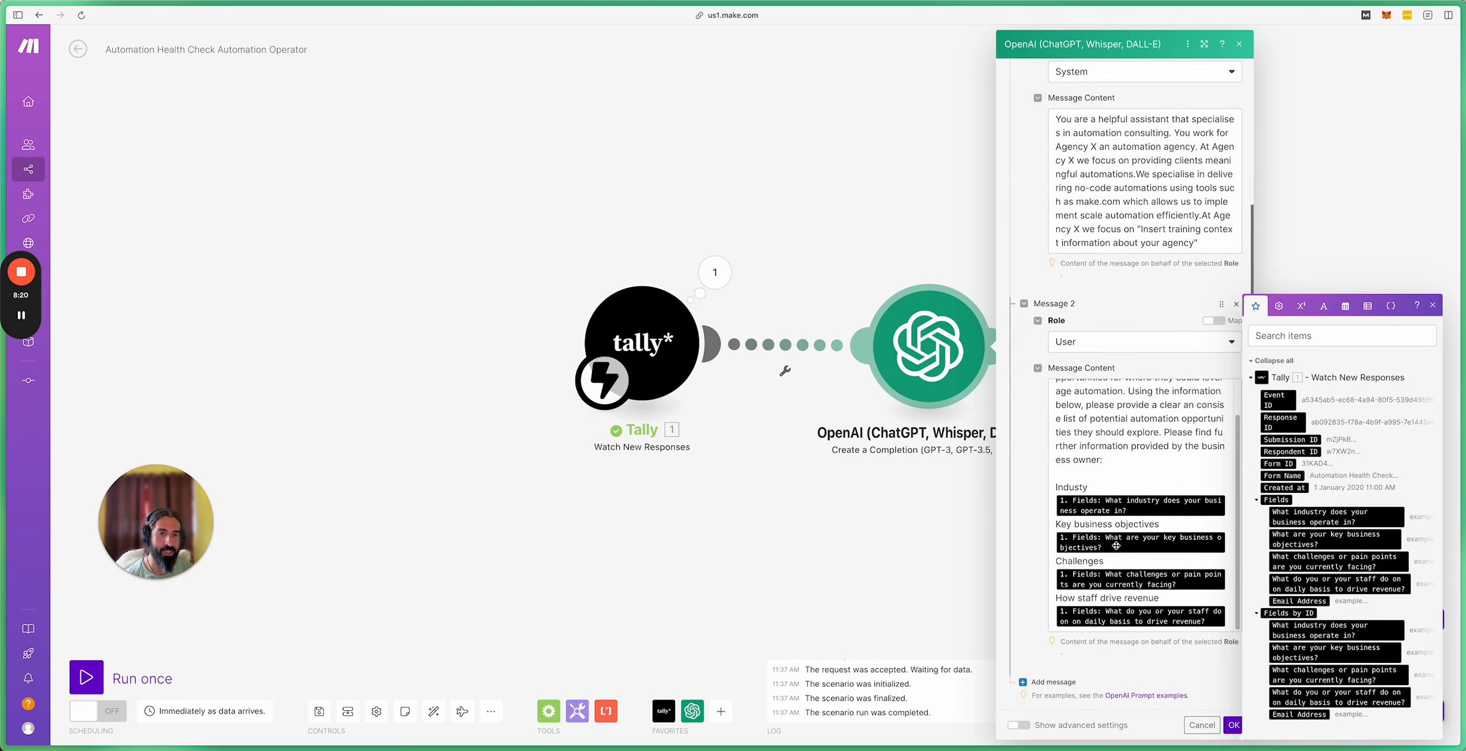
scroll(1115, 550, down, 1)
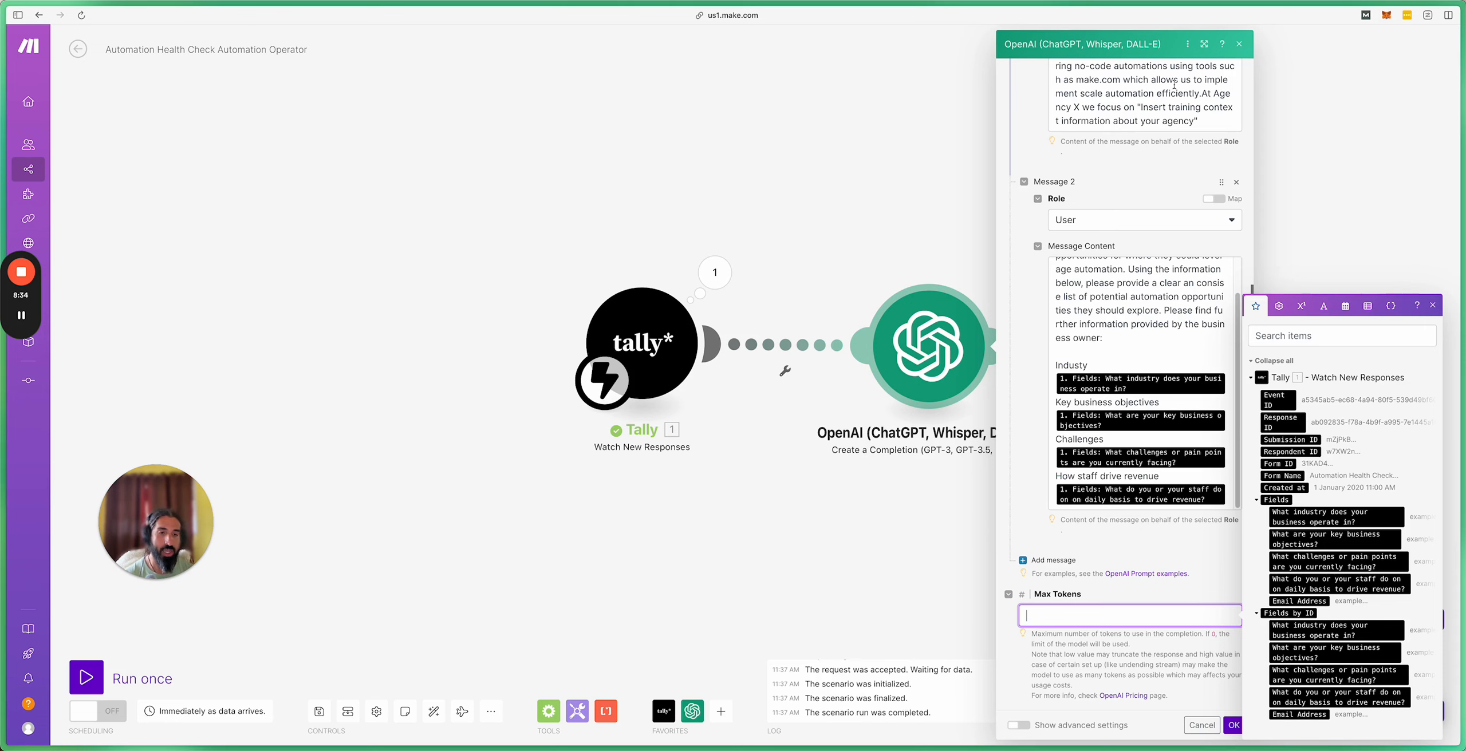
scroll(1090, 196, up, 6)
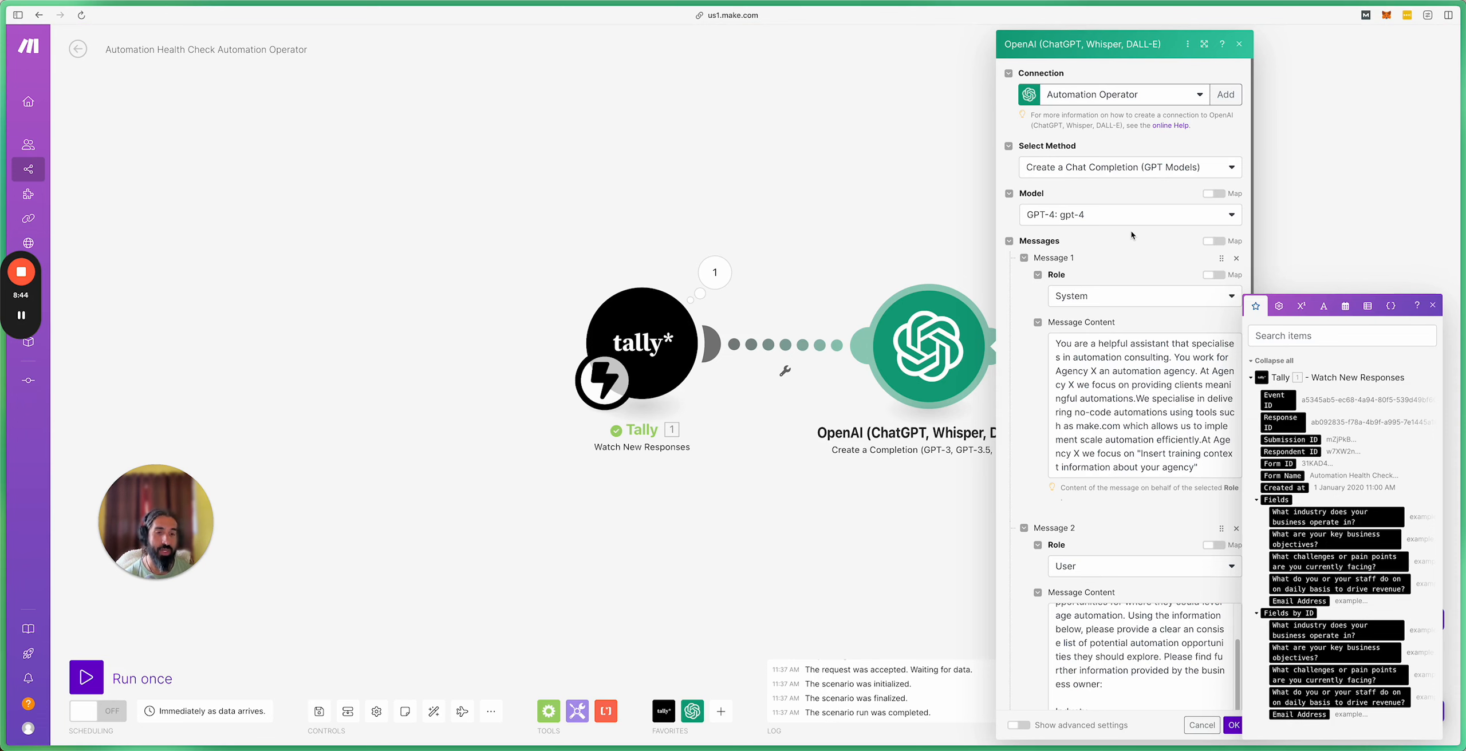
scroll(1134, 521, down, 6)
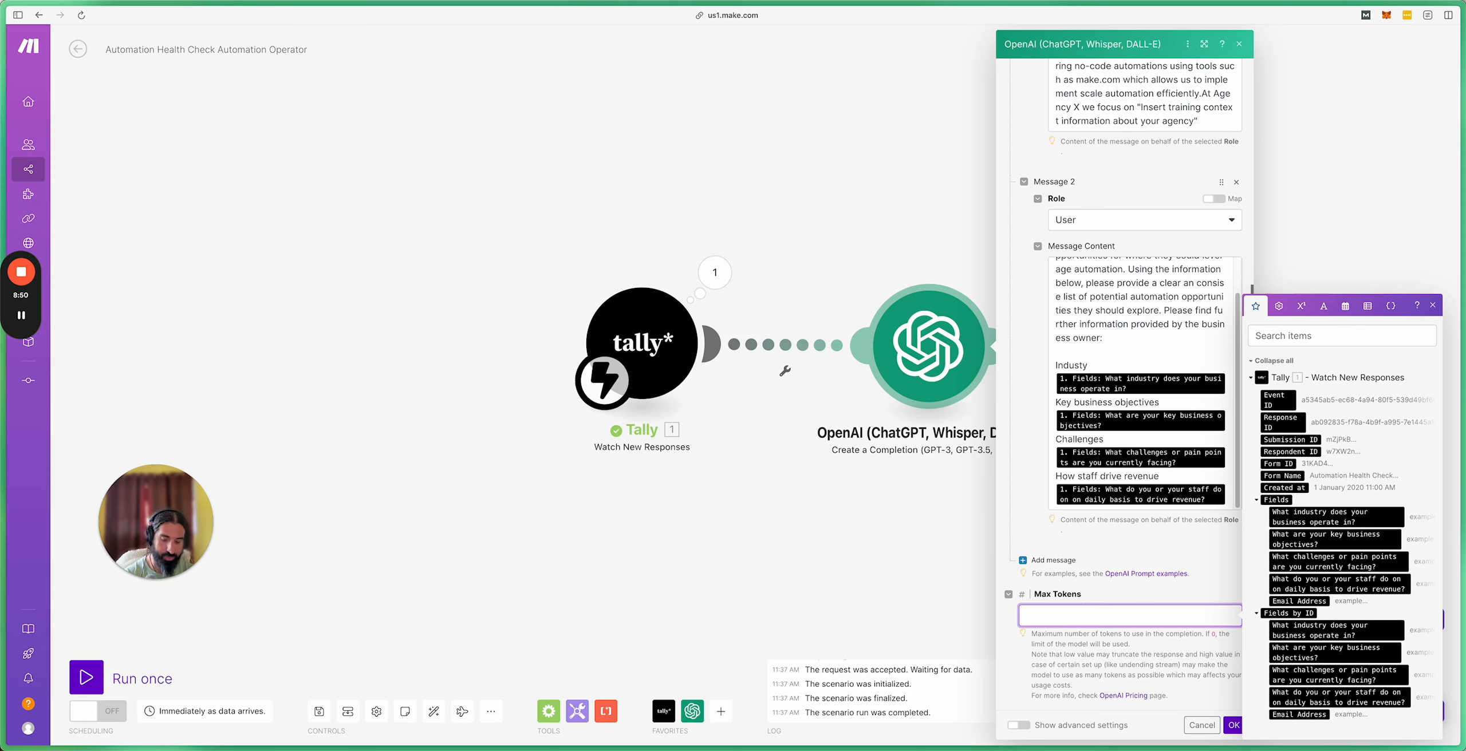
Step: Set Max Tokens to 300 and save the OpenAI module settings
text(300)
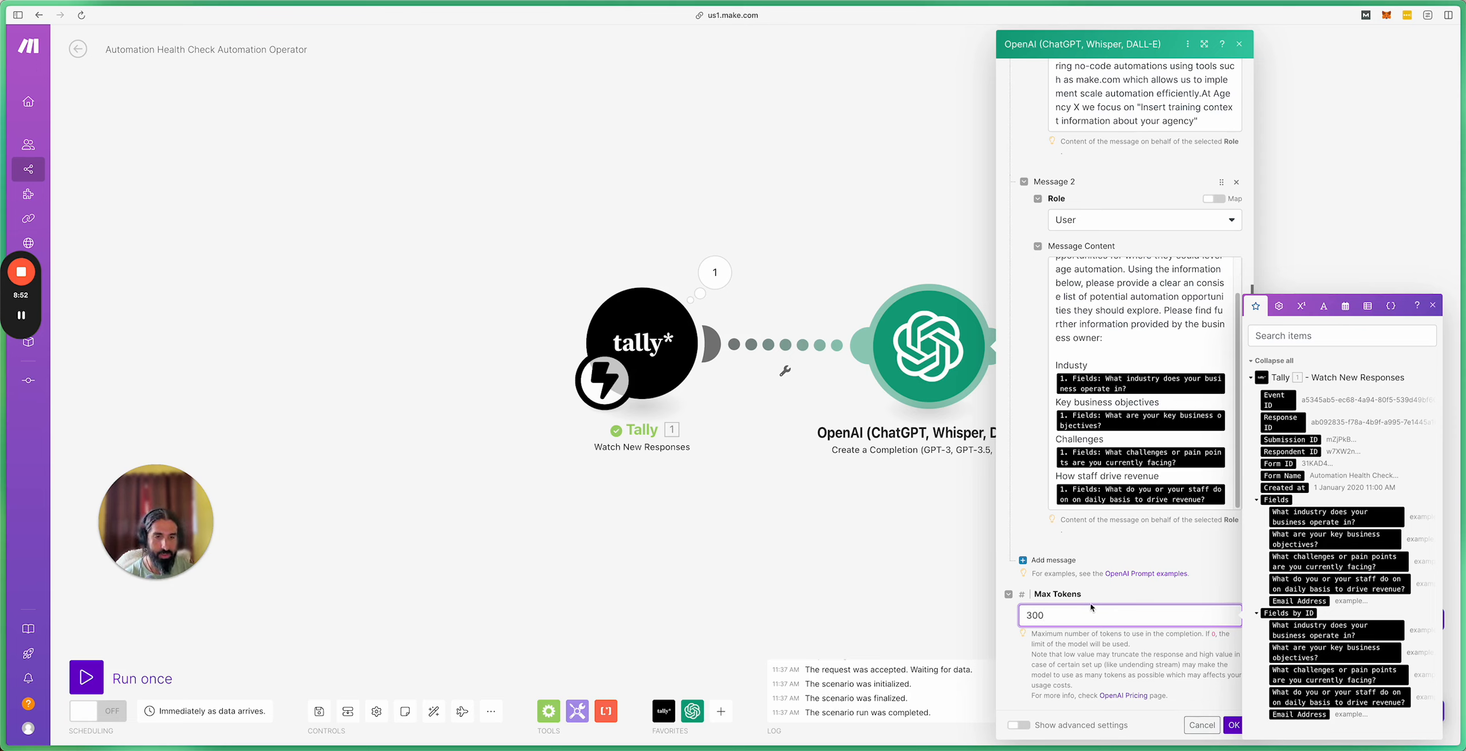
click(1233, 725)
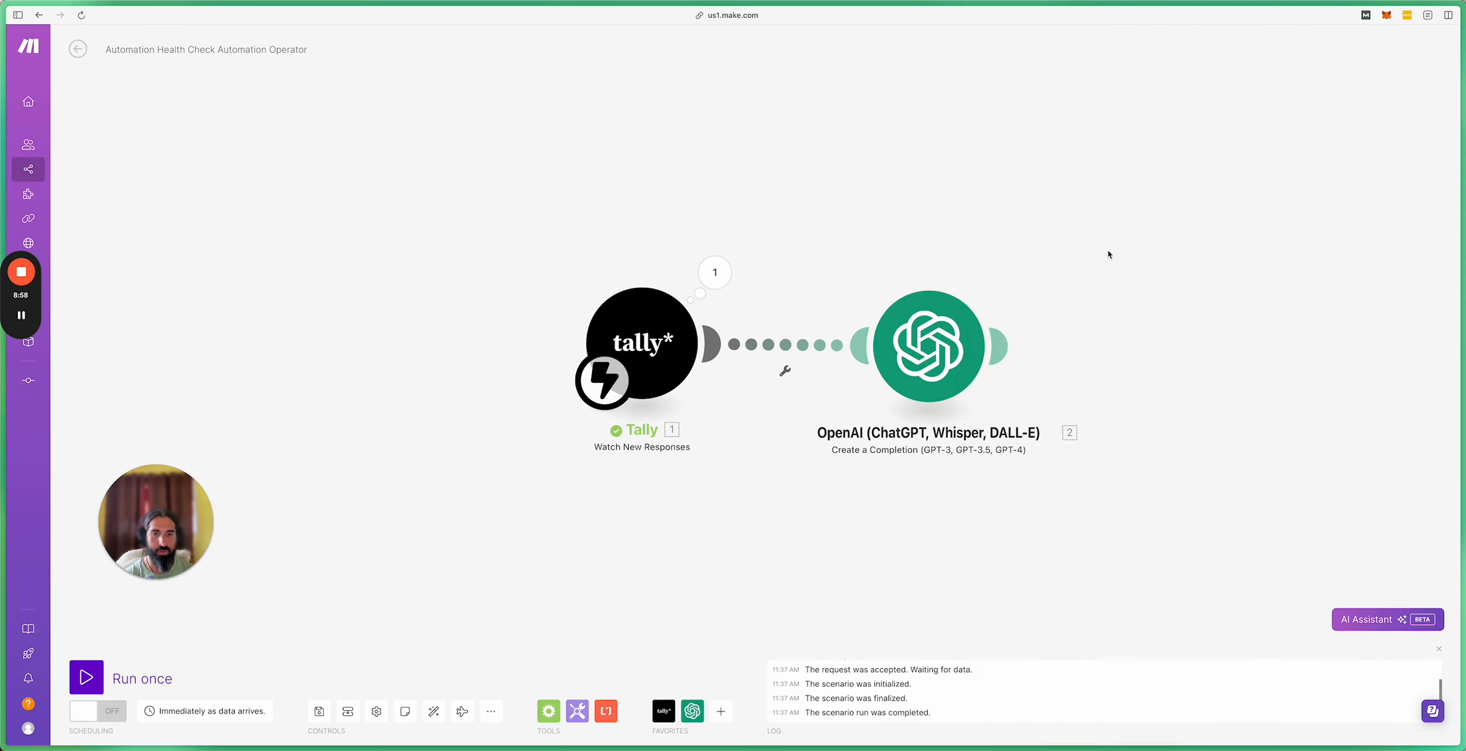
drag(1108, 253, 1048, 246)
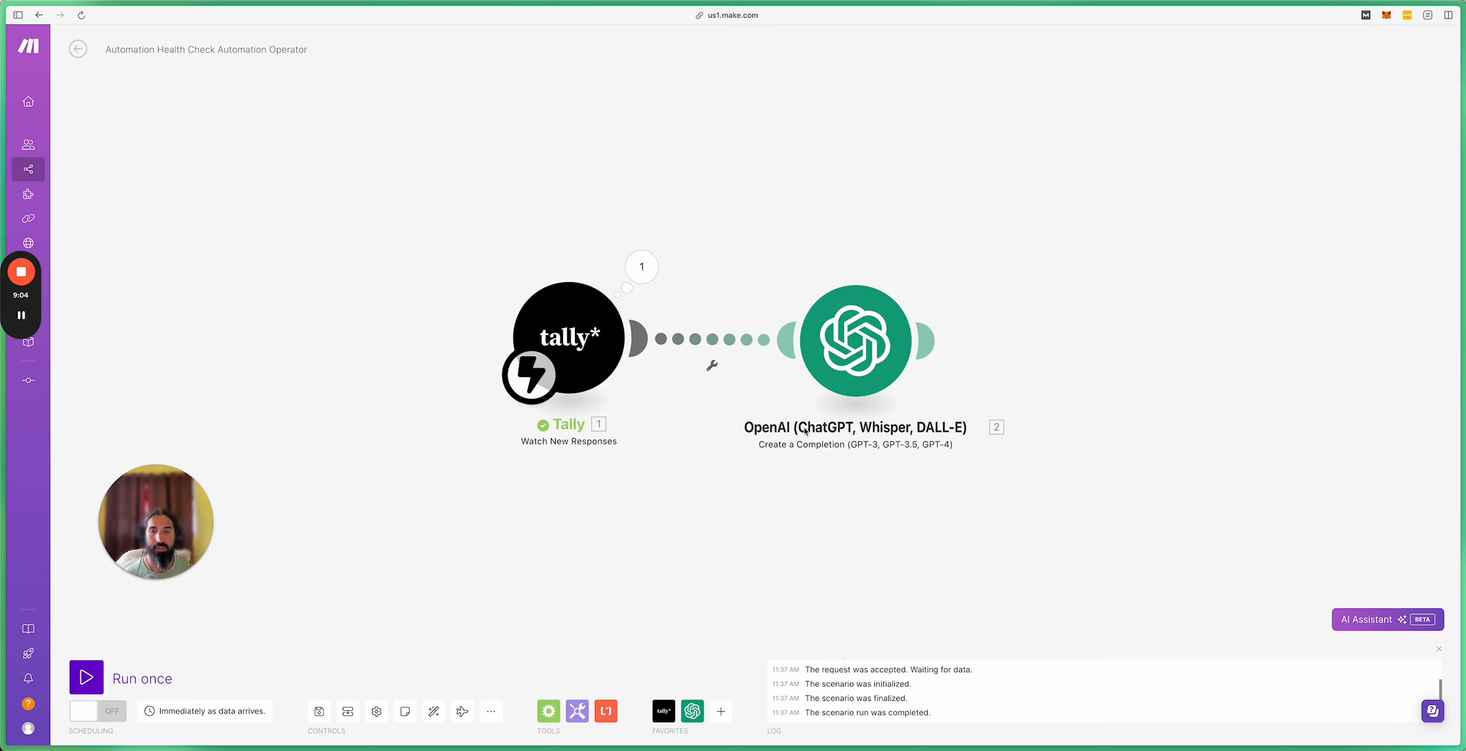
Step: Run only the OpenAI module, opening its dialog for sample Tally answers
right_click(867, 362)
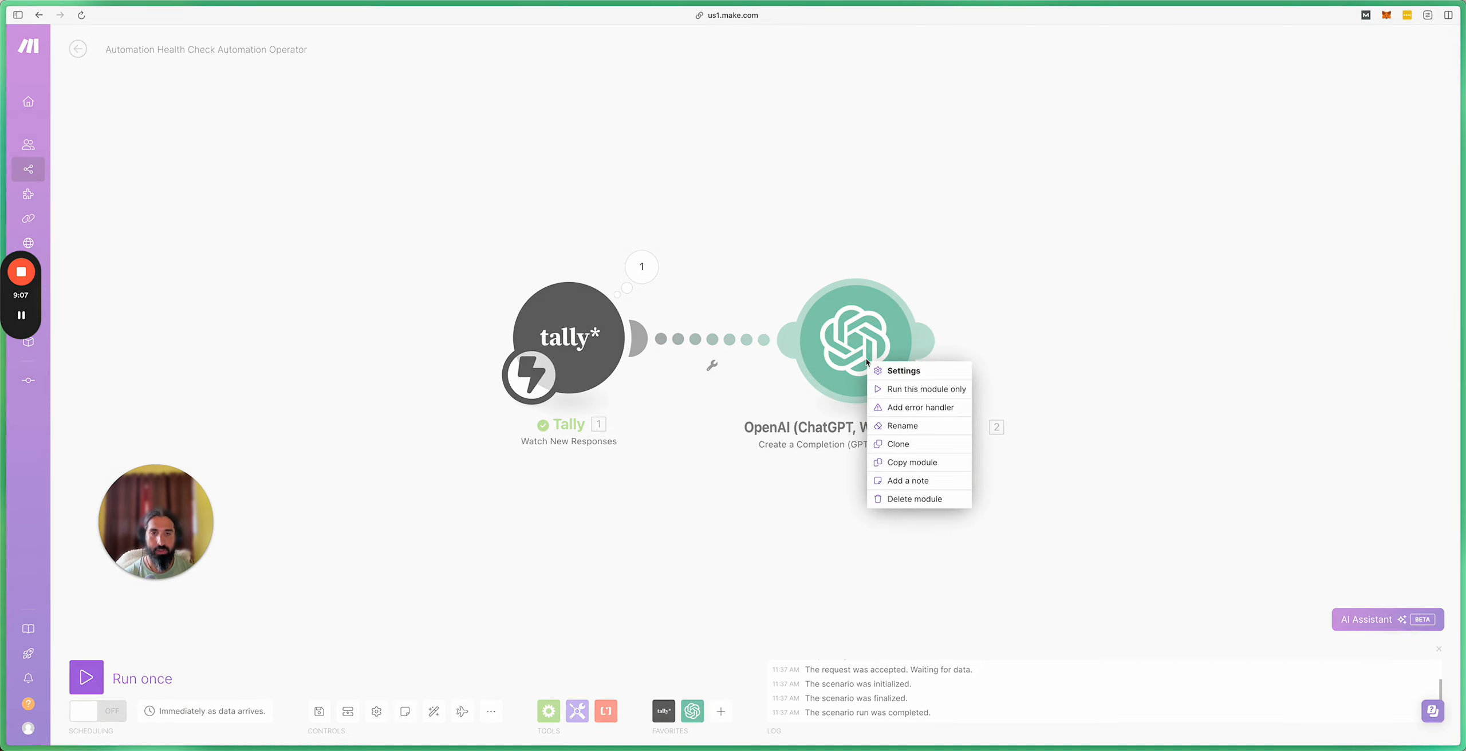
click(912, 390)
click(1024, 342)
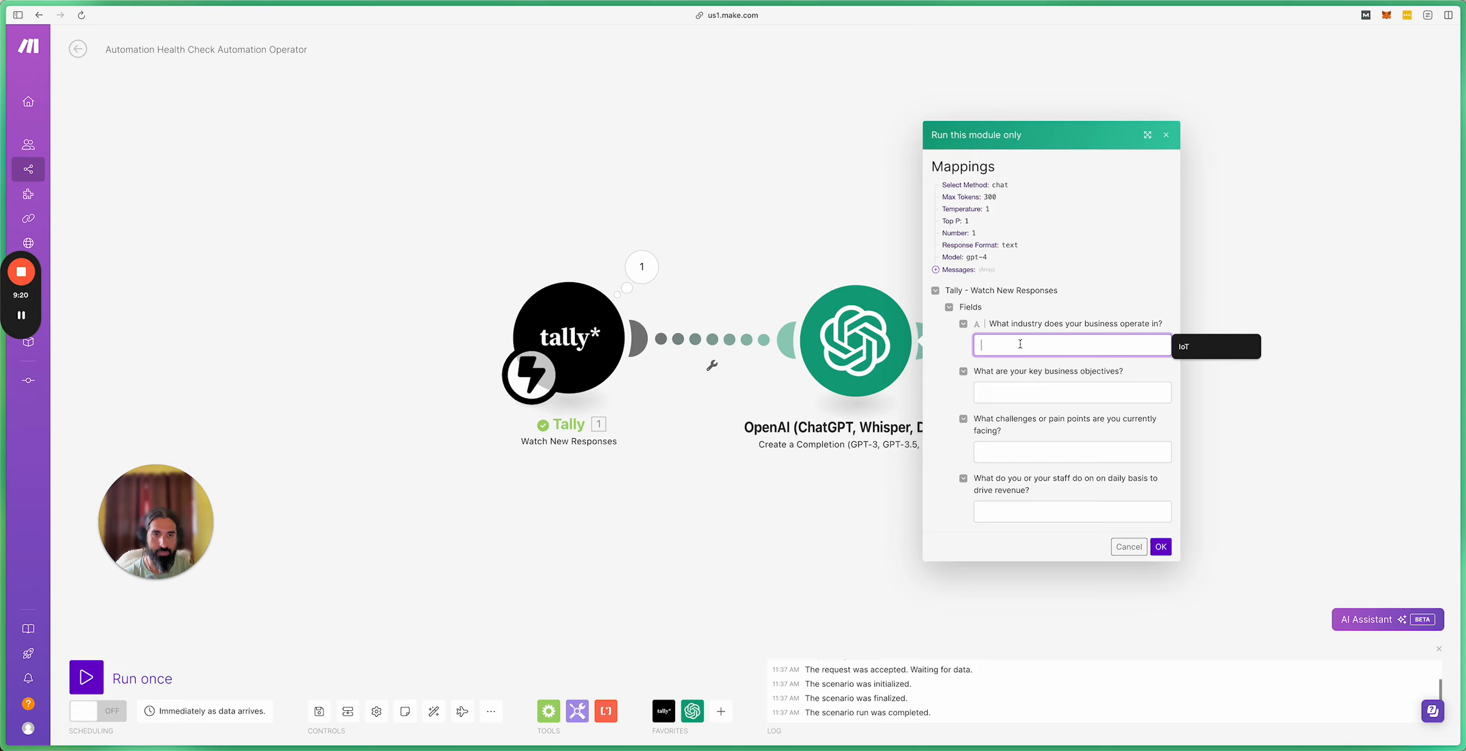
Step: Enter 'ecommerce' as the industry and 'get sales and promote haircare products' as objectives
text(Eco)
key(BackSpace)
key(BackSpace)
key(BackSpace)
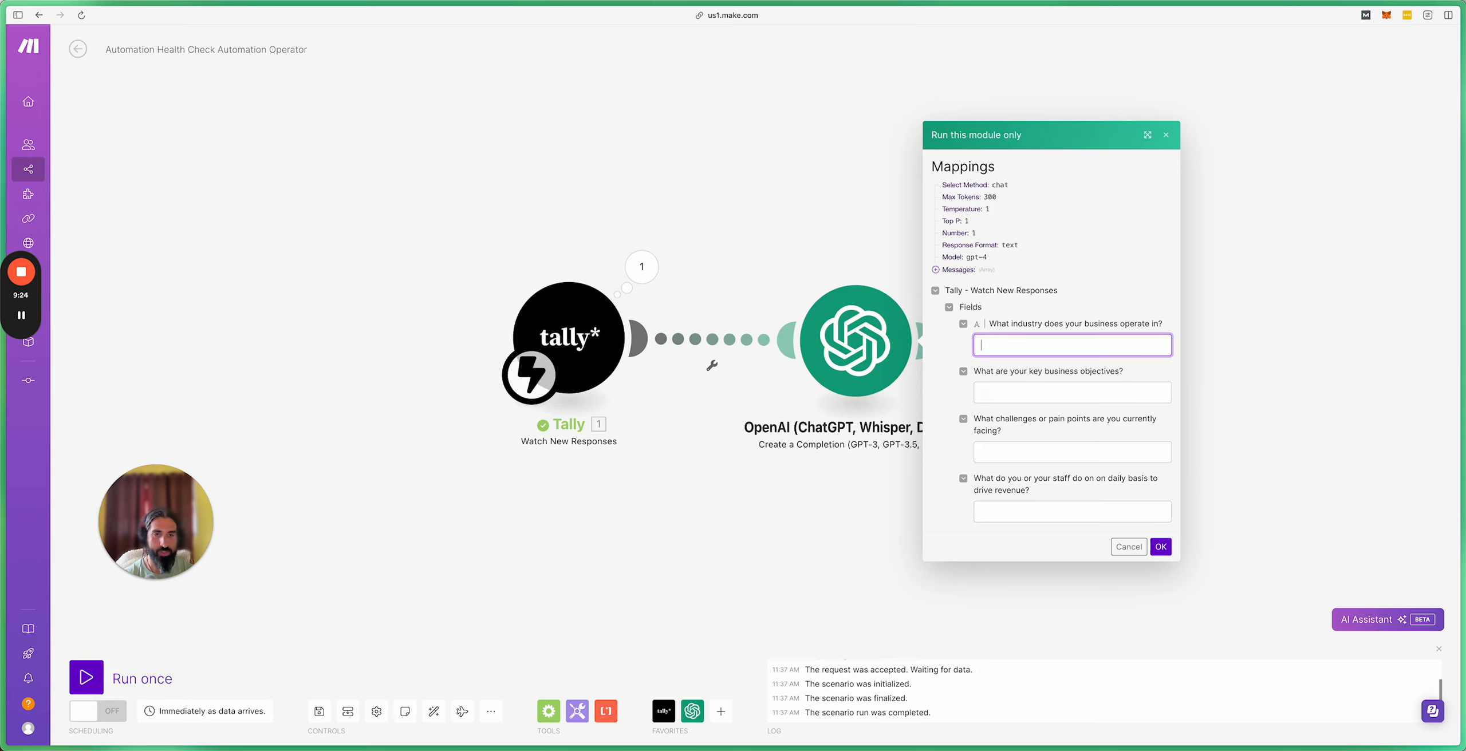
text(ecomm)
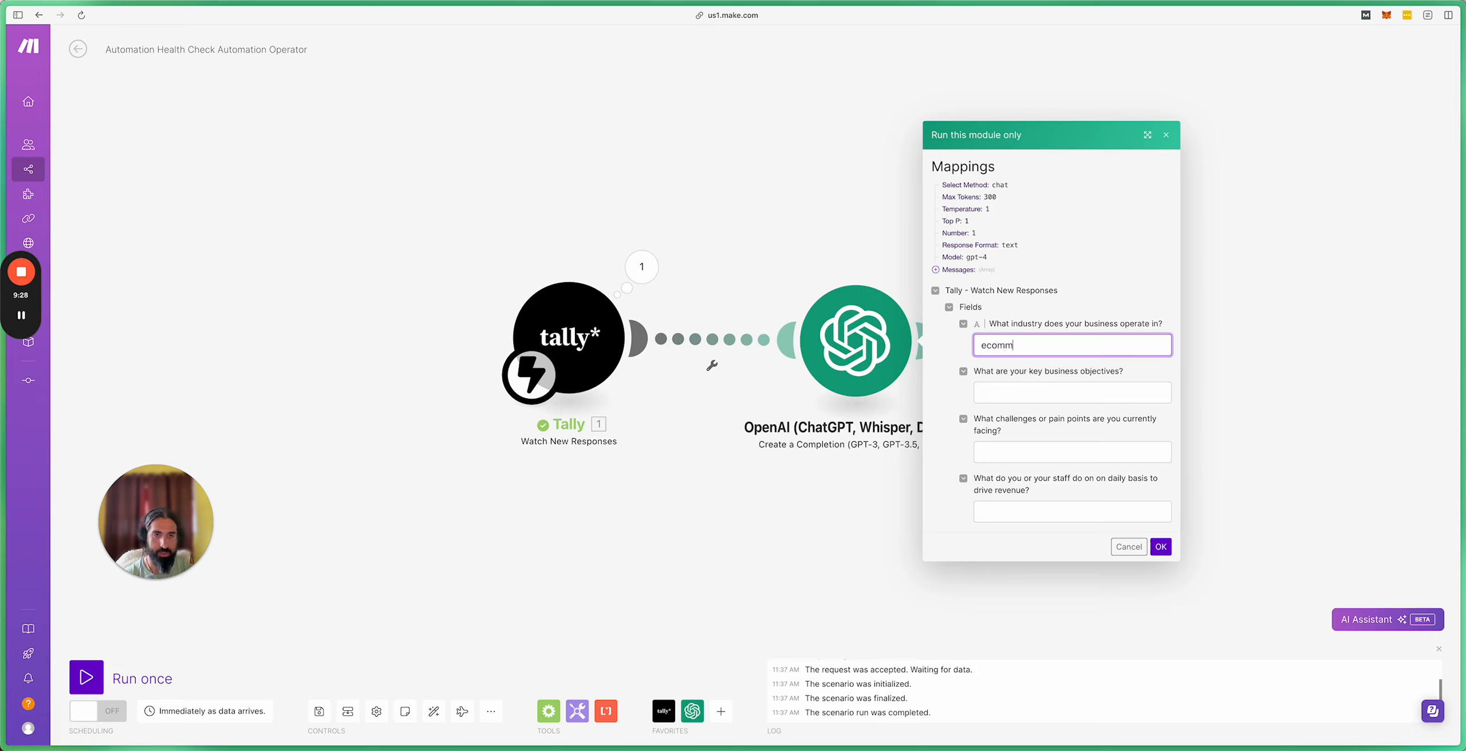
key(BackSpace)
text(erce)
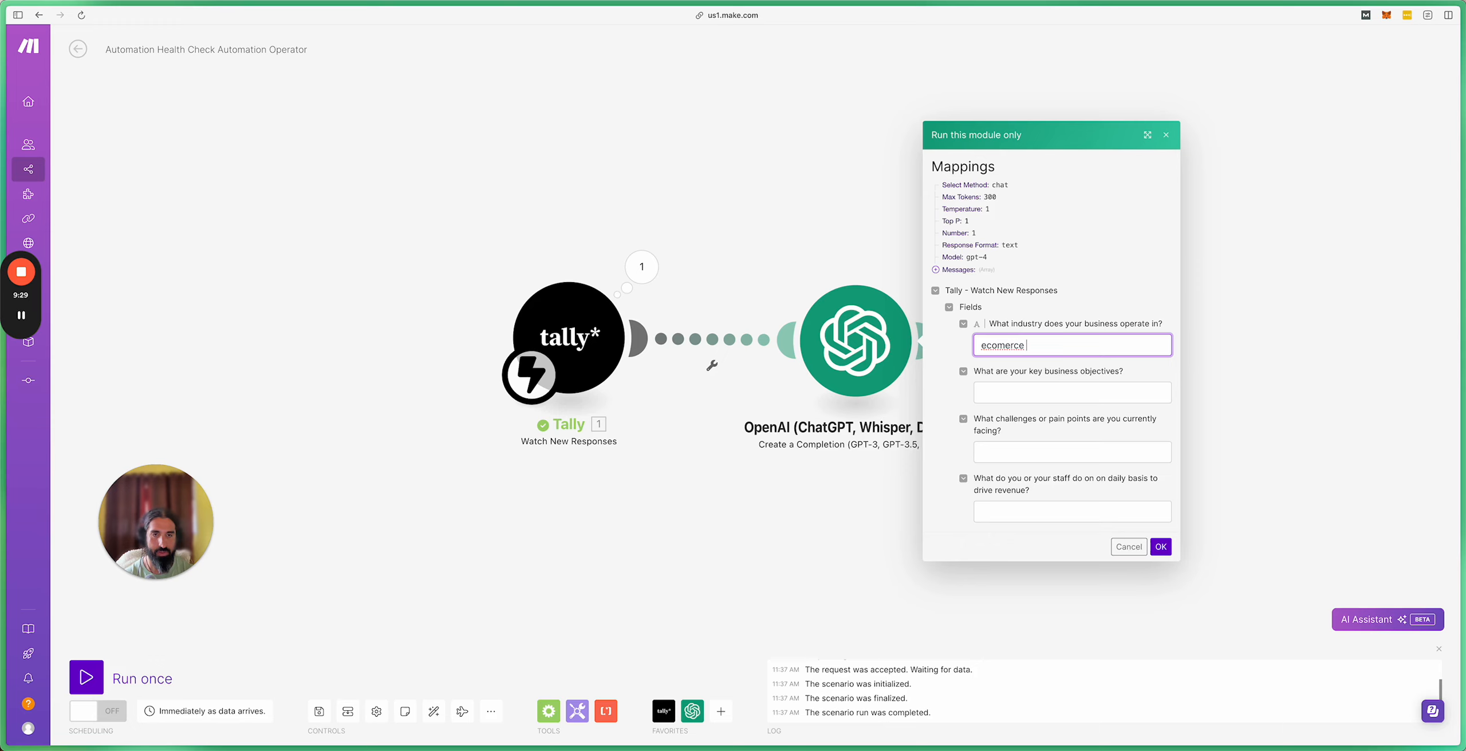
right_click(1012, 348)
click(1032, 397)
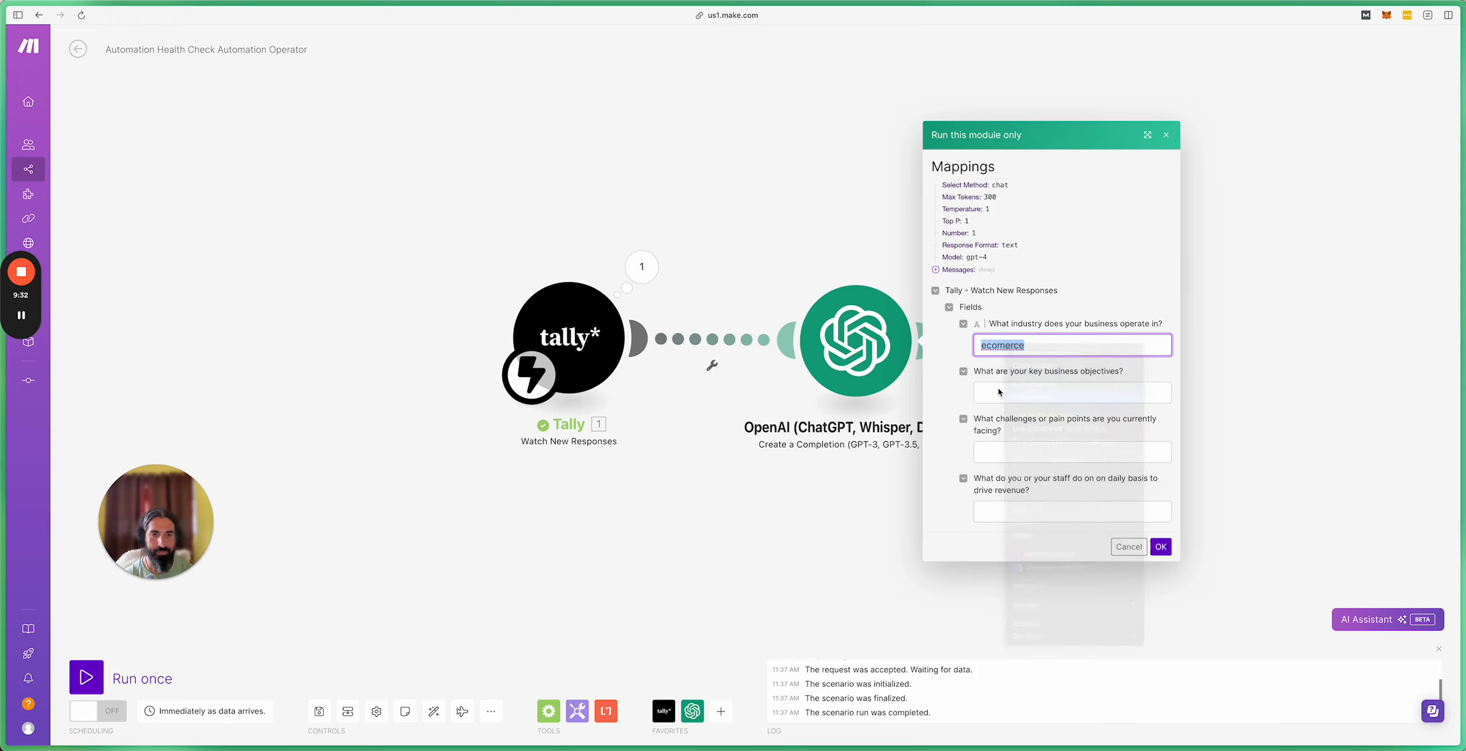
click(1000, 392)
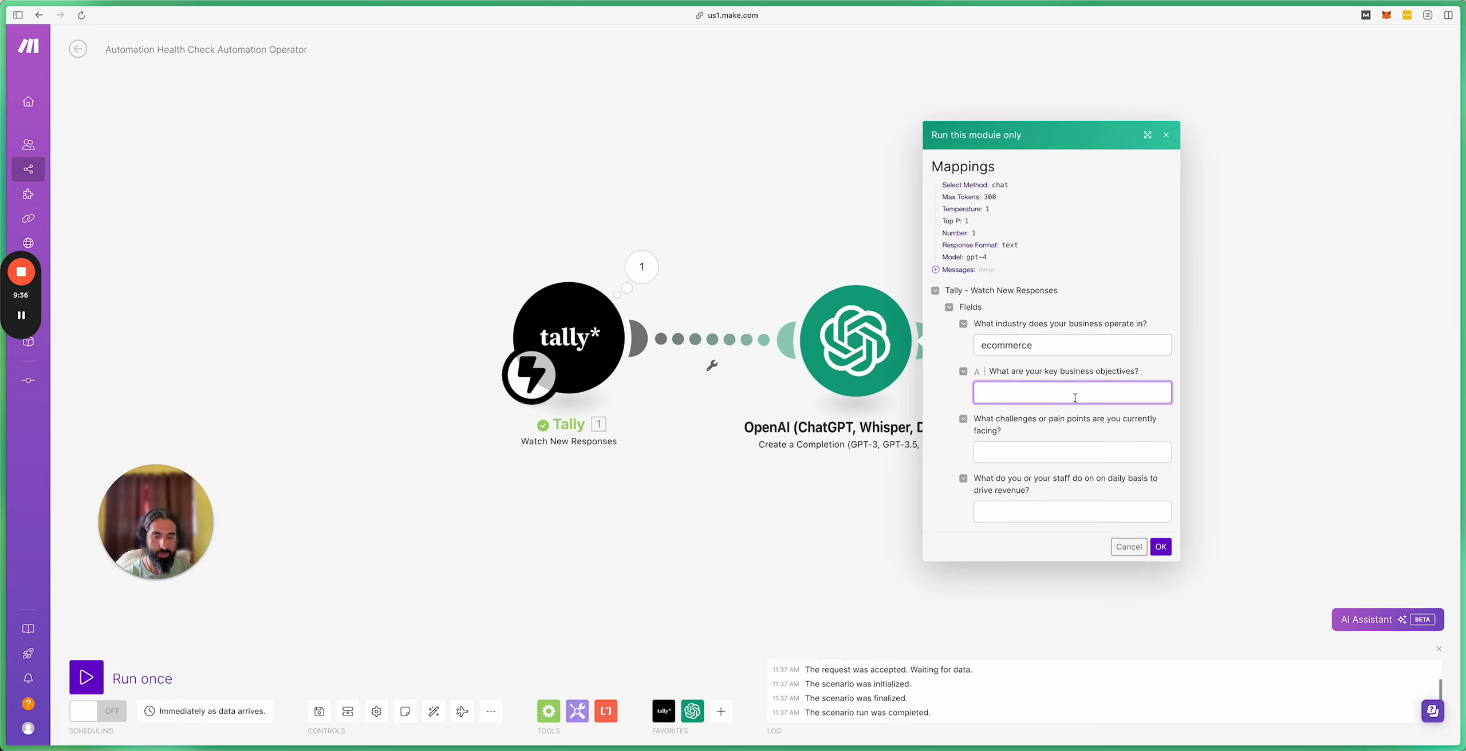
text(Make)
key(BackSpace)
key(BackSpace)
key(BackSpace)
text(get sales and promote haircare products)
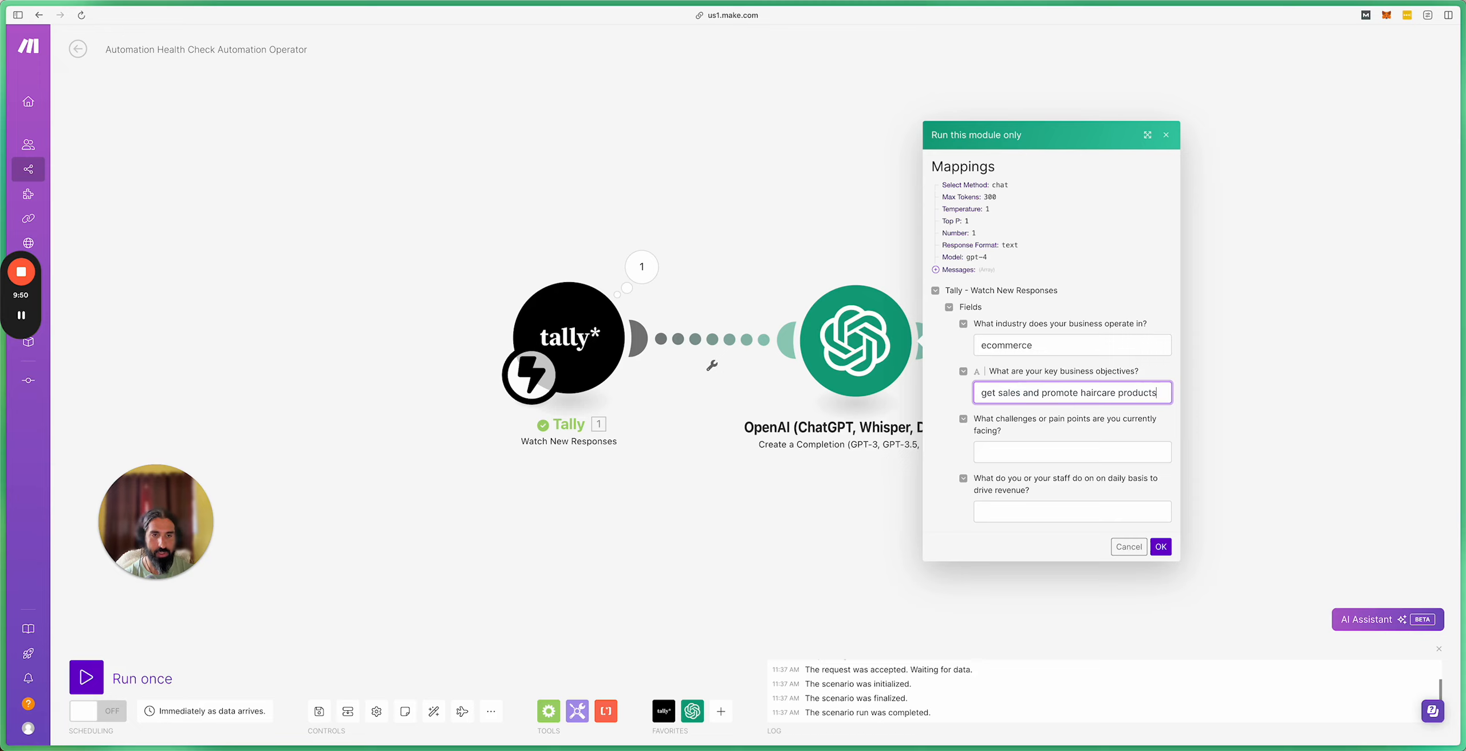
Step: Enter 'getting repeat purchases' and 'facebook ads' as the remaining answers, then run the module
click(1020, 451)
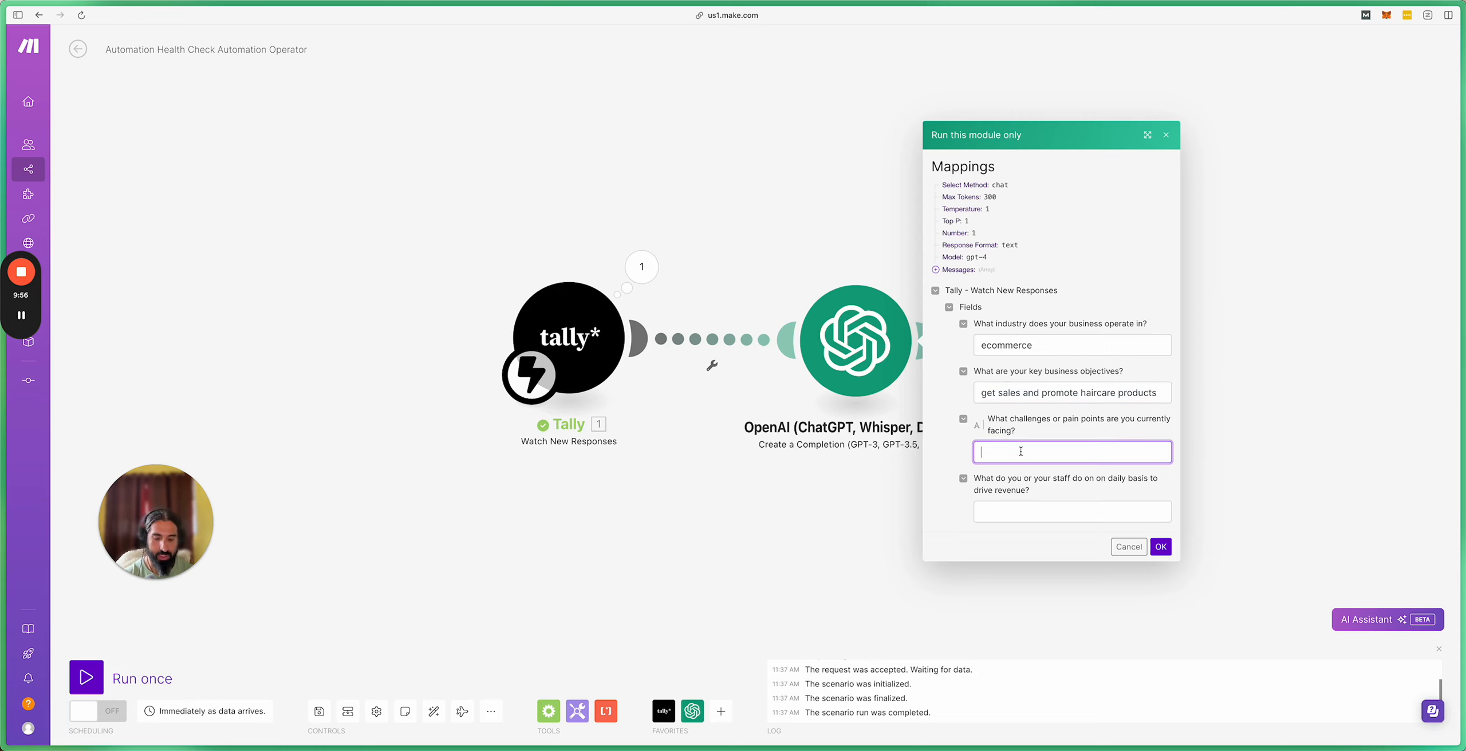
text(getting )
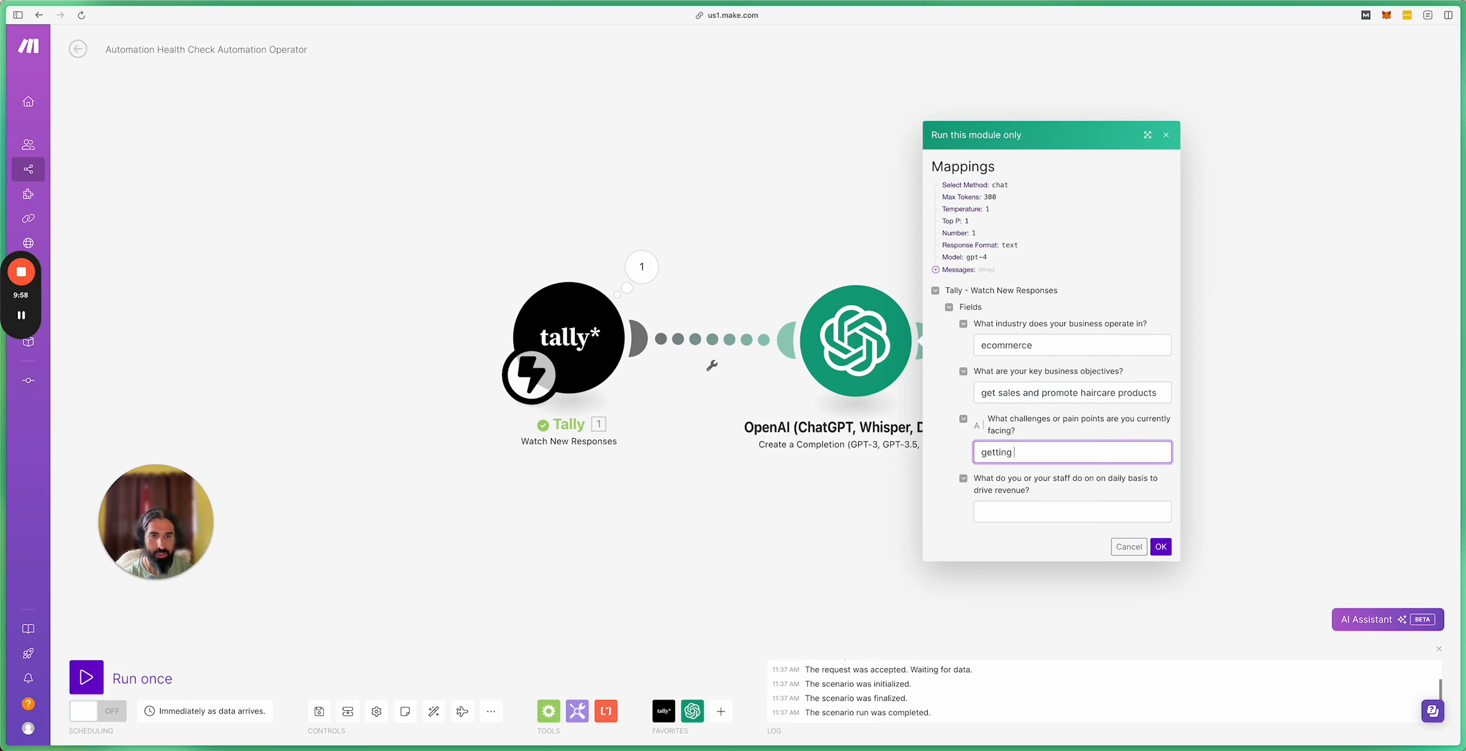
text(repeat purchases)
click(1054, 514)
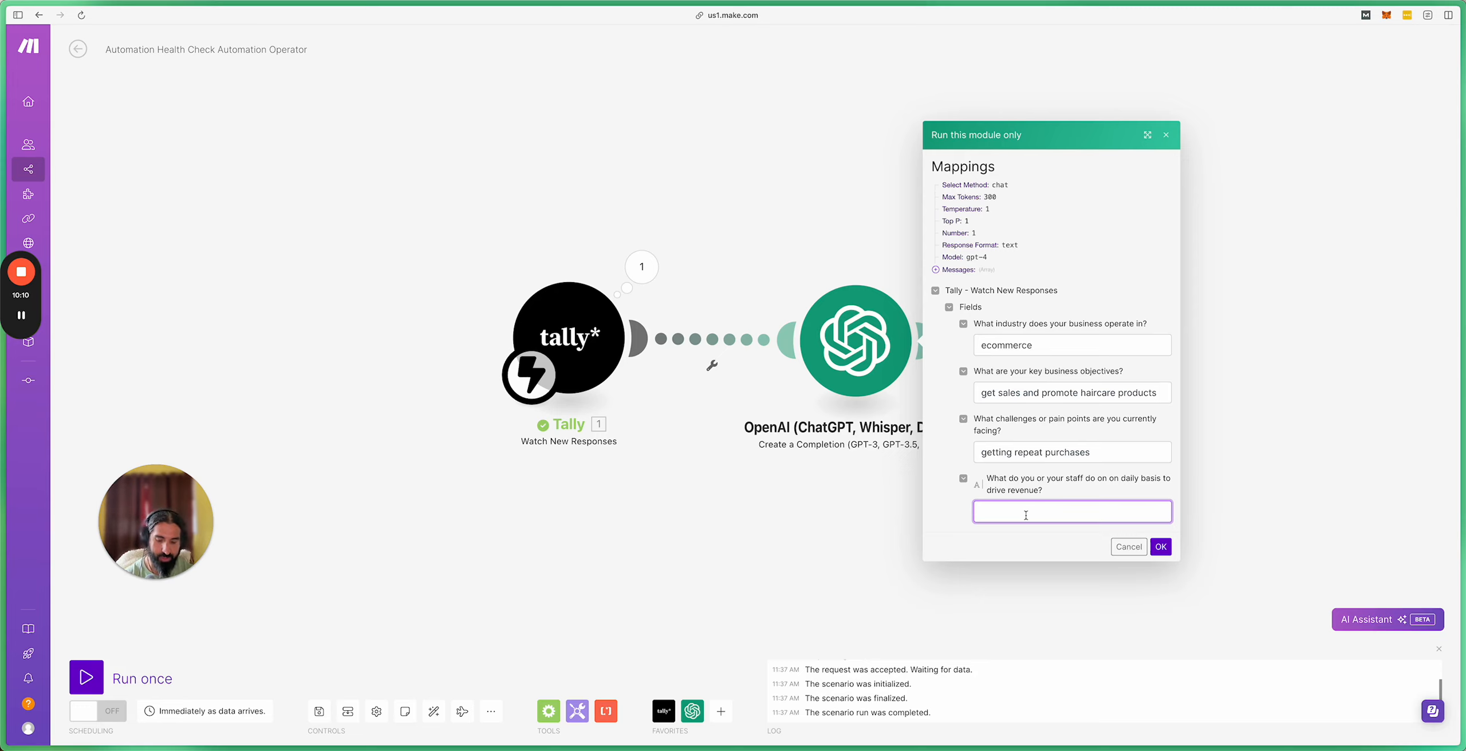
text(facebook )
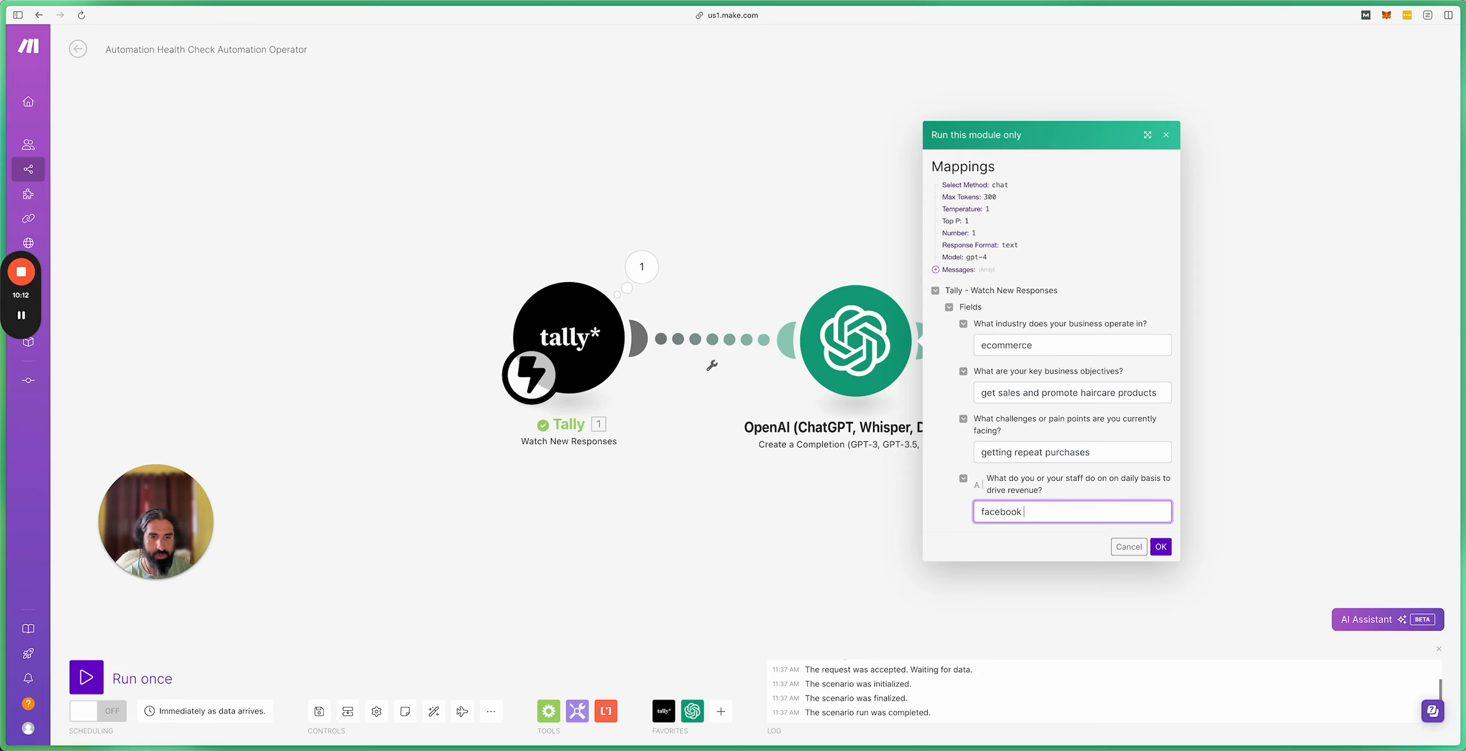
text(ads)
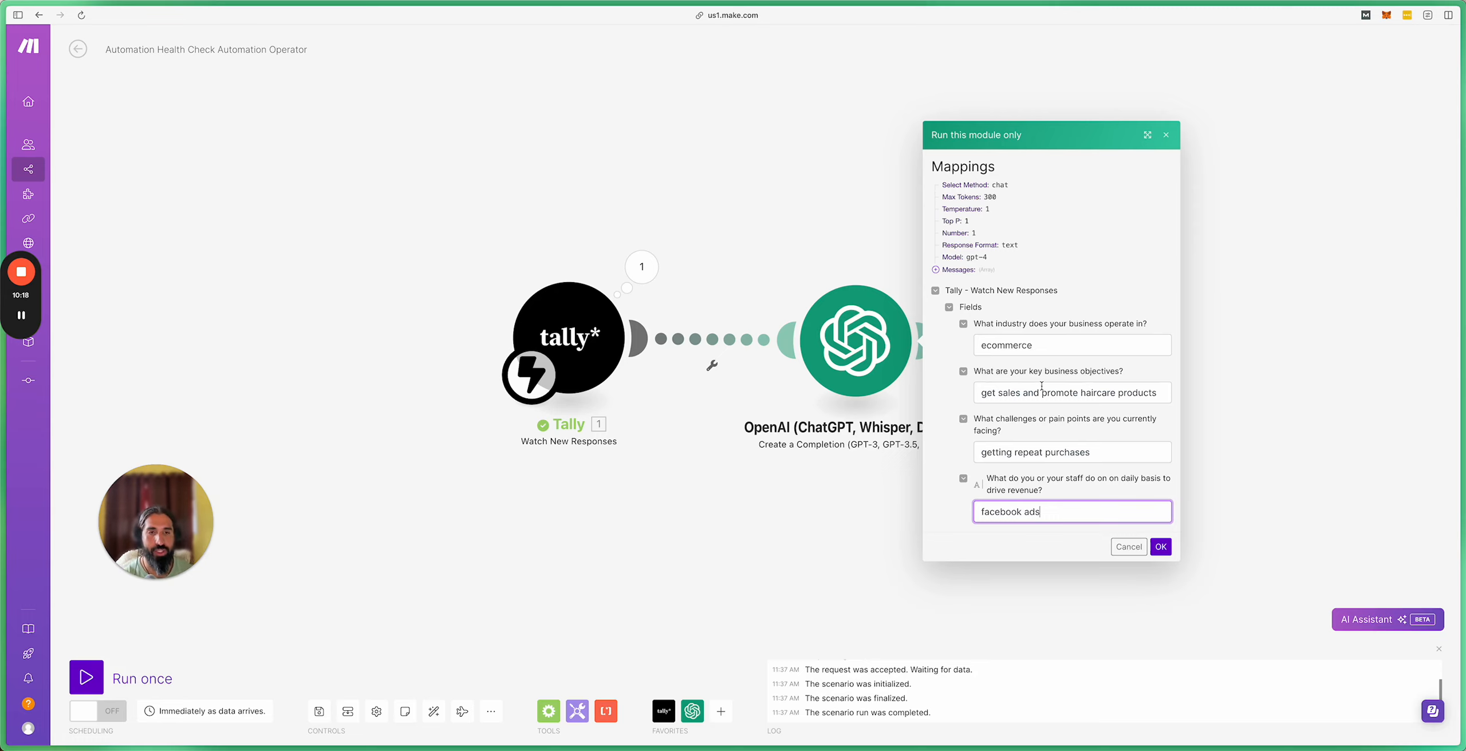
click(1161, 549)
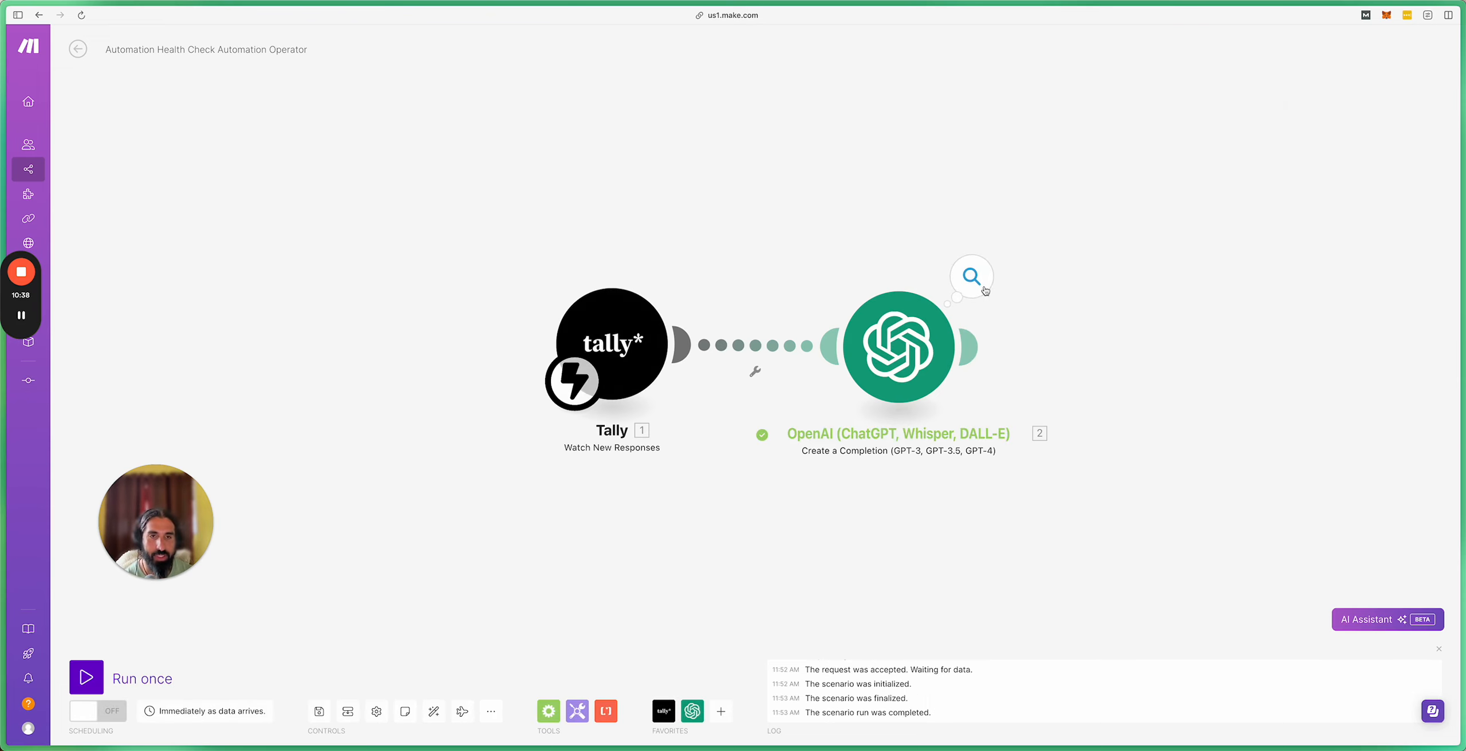
Step: Open the OpenAI module's run output and expand the request messages and token usage
click(980, 287)
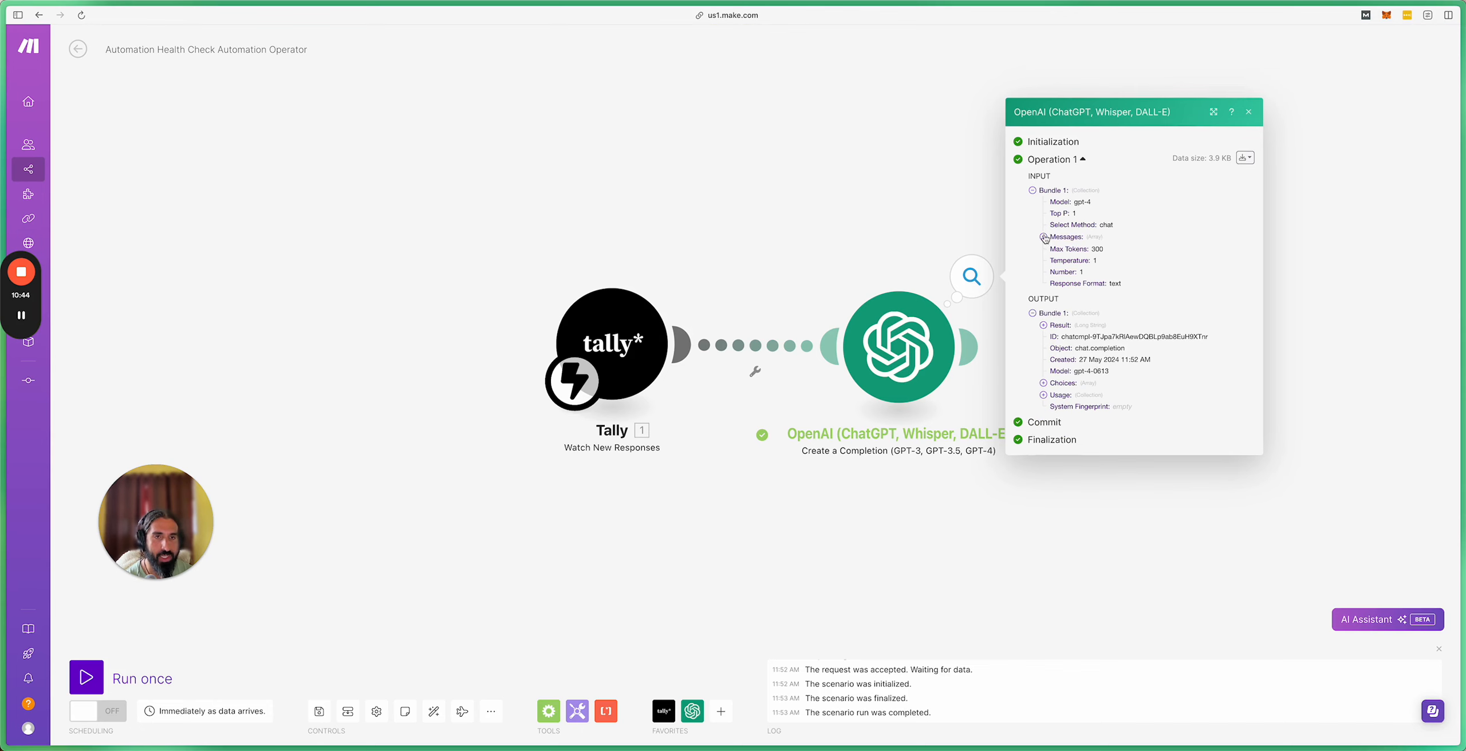
click(1043, 237)
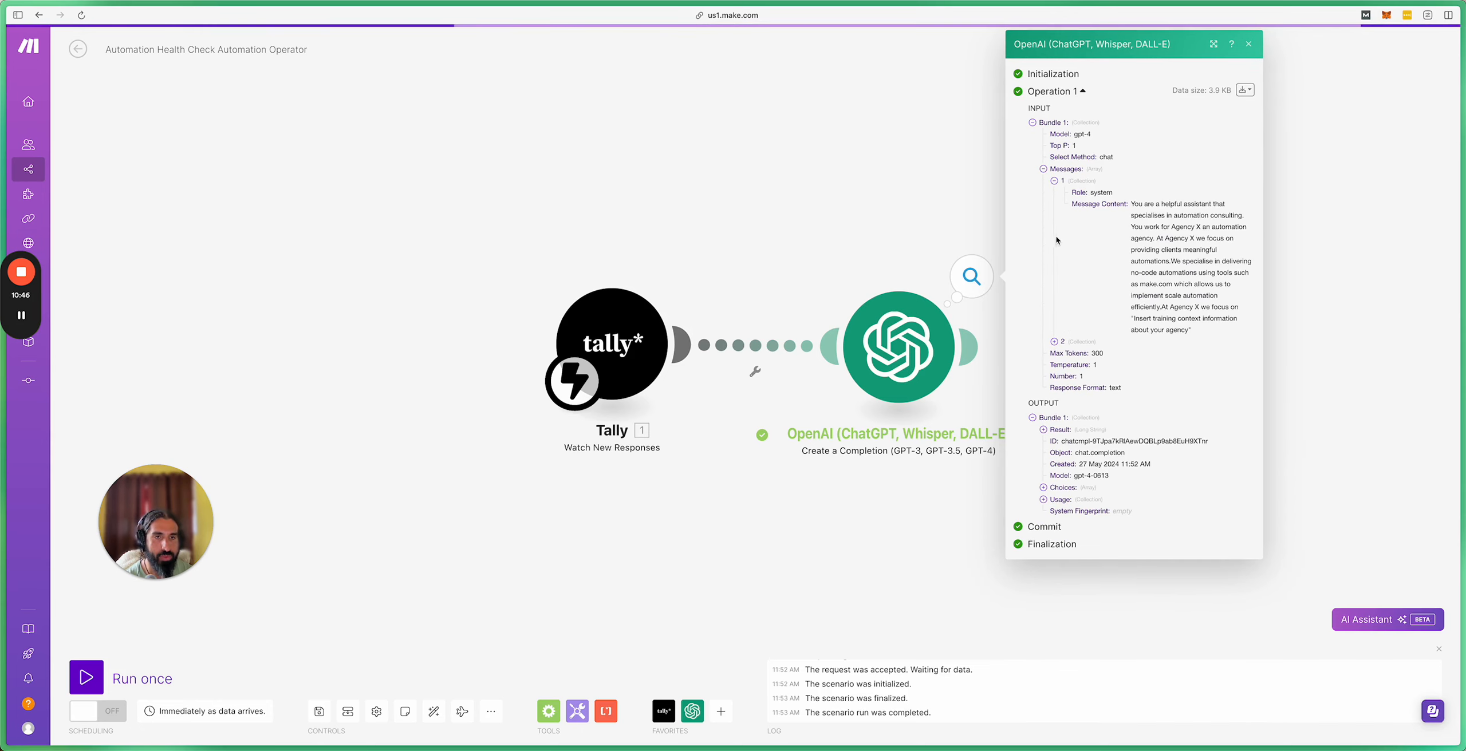
click(1055, 342)
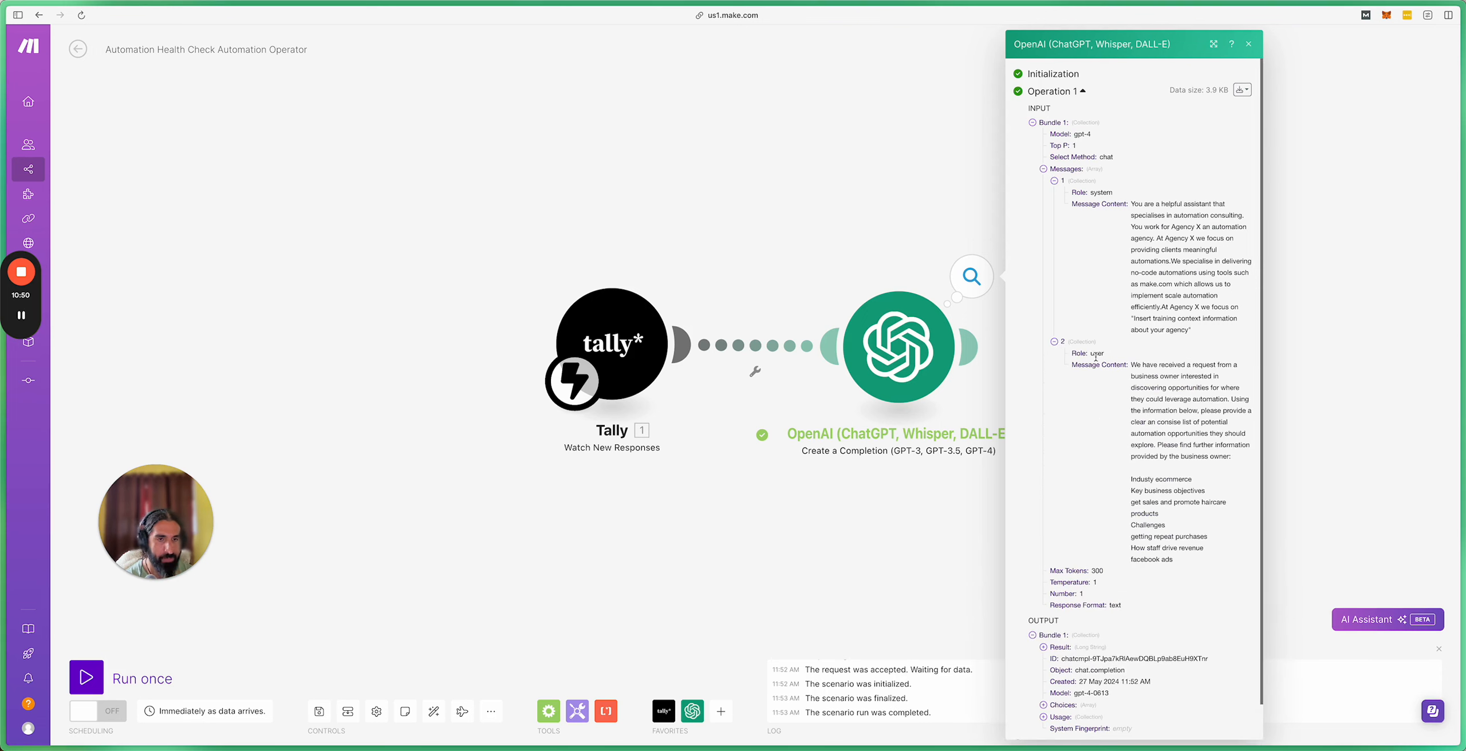
scroll(1149, 435, down, 2)
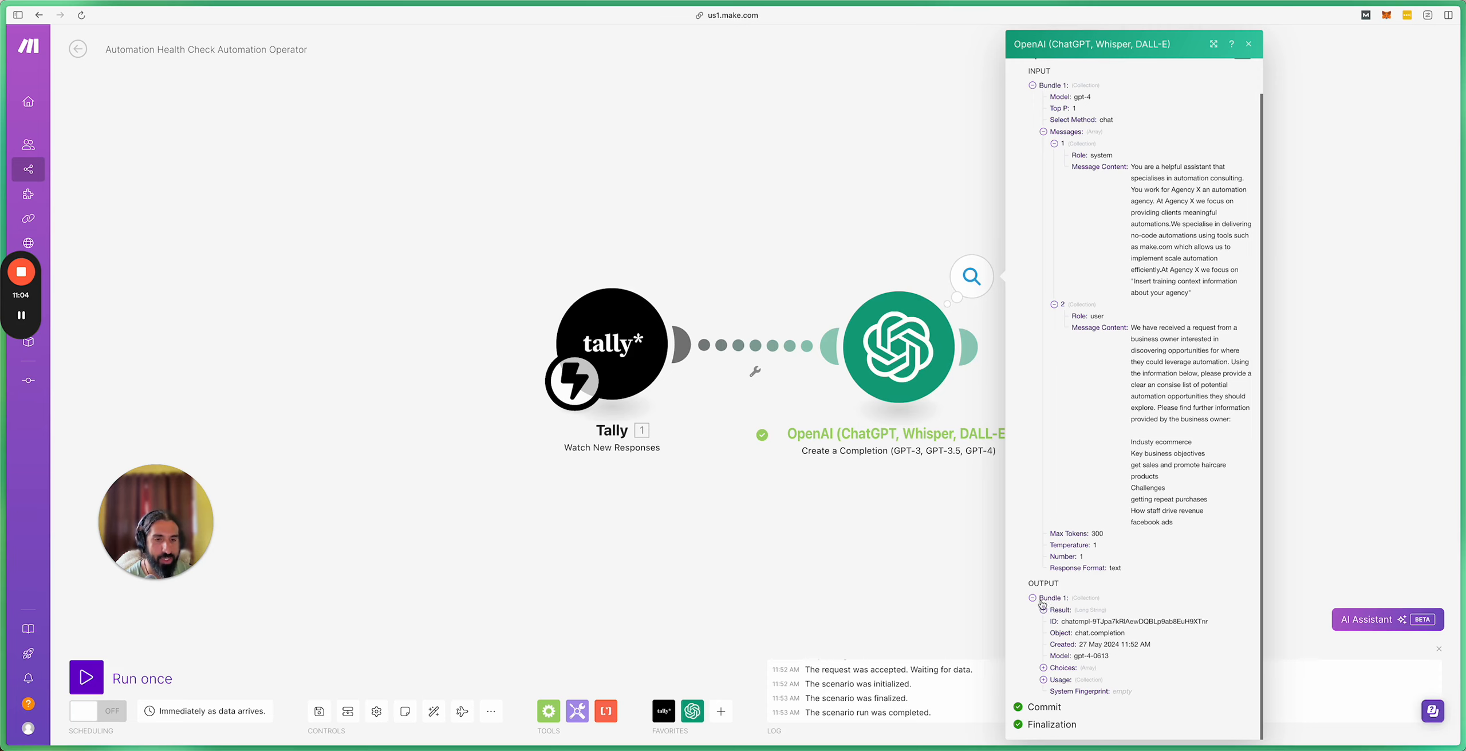
click(1043, 680)
scroll(1075, 621, down, 1)
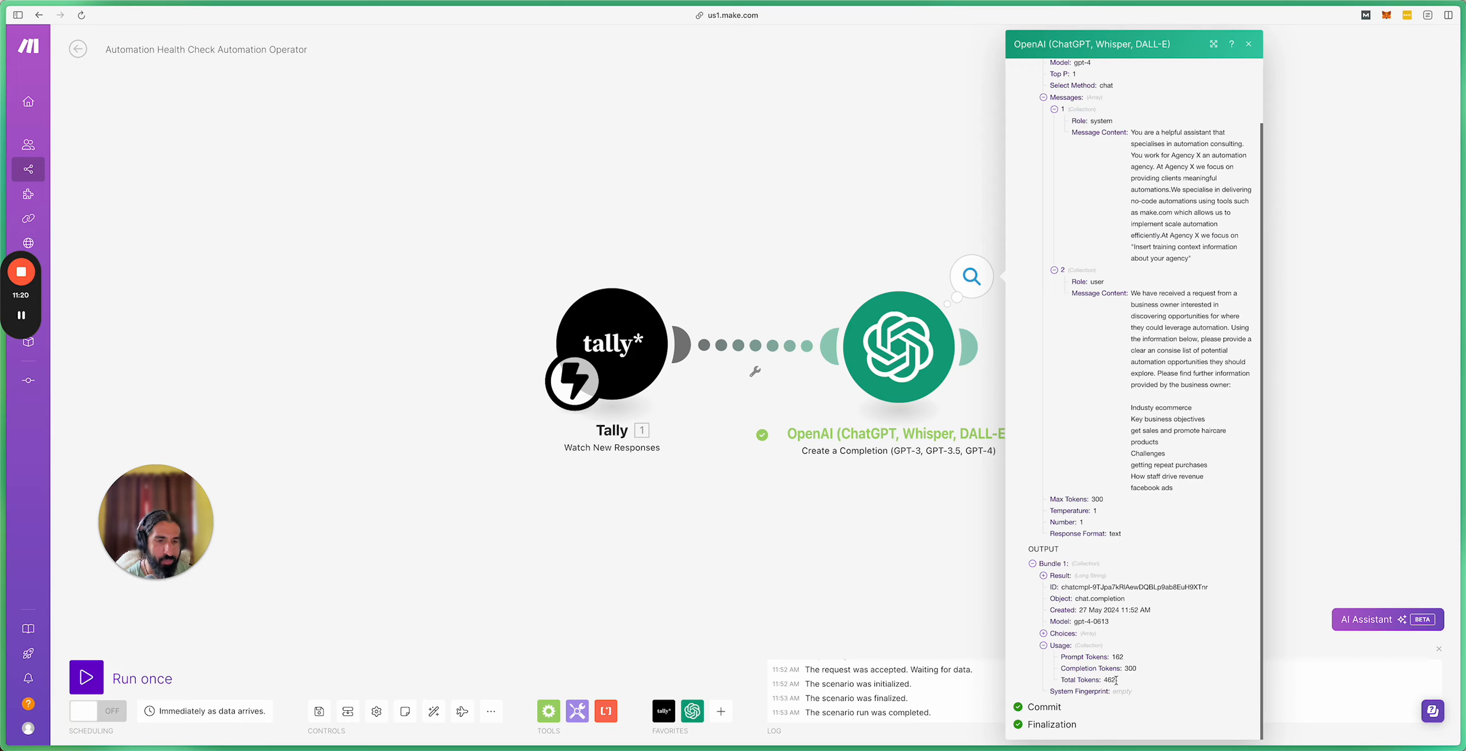
Step: Expand Choices > 1 > Message to read the generated ideas, cut off at item 7, then close
click(1043, 633)
click(1054, 645)
scroll(1070, 640, down, 2)
click(1065, 611)
scroll(1081, 611, down, 1)
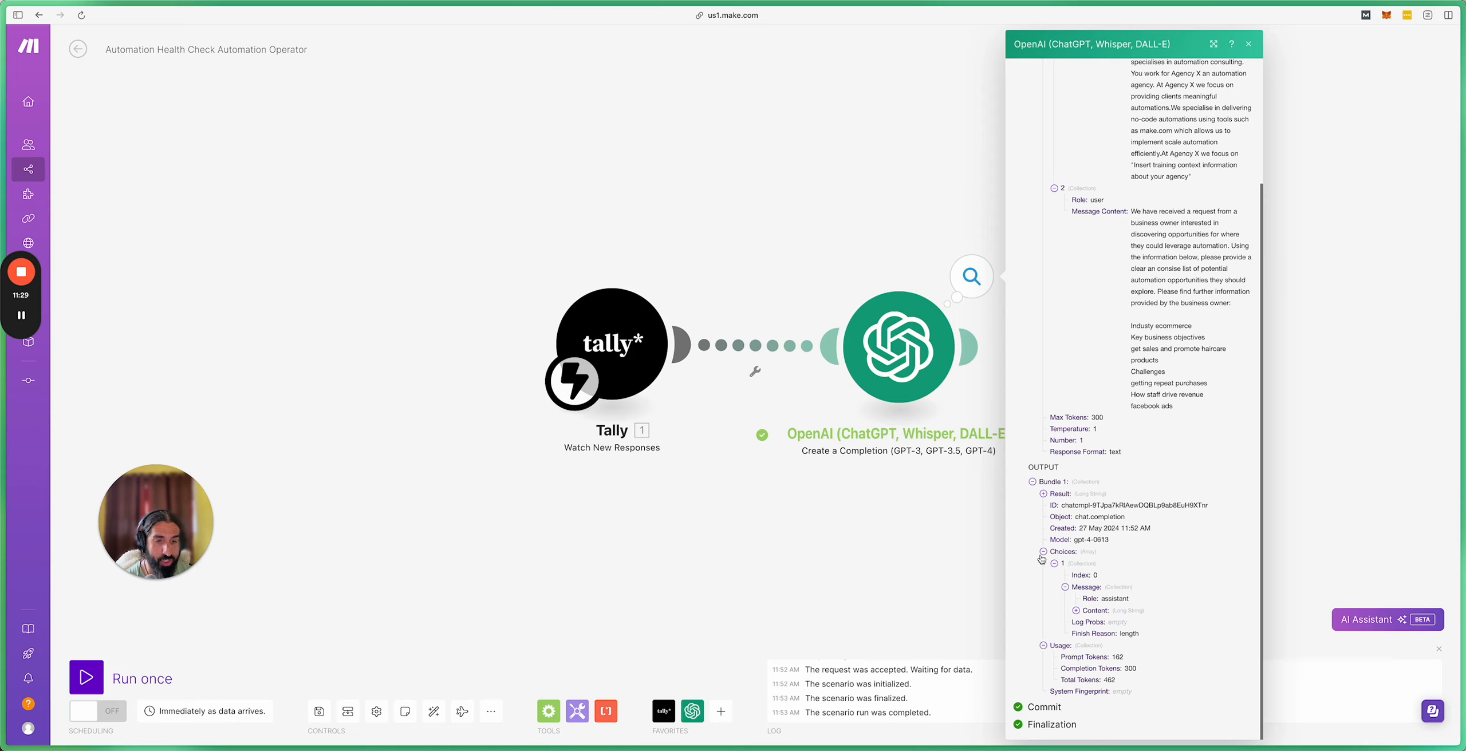
click(1076, 610)
scroll(1113, 596, down, 6)
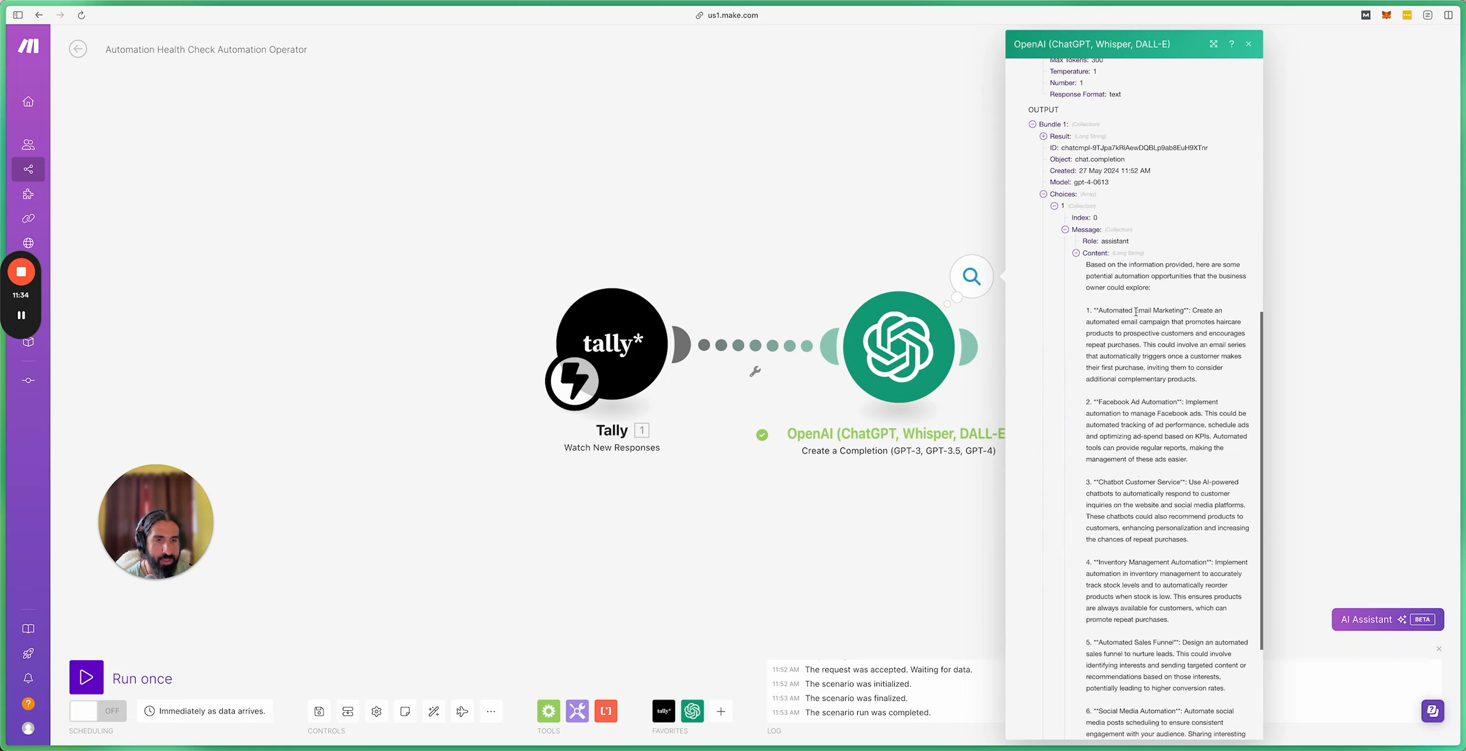
scroll(1132, 319, down, 2)
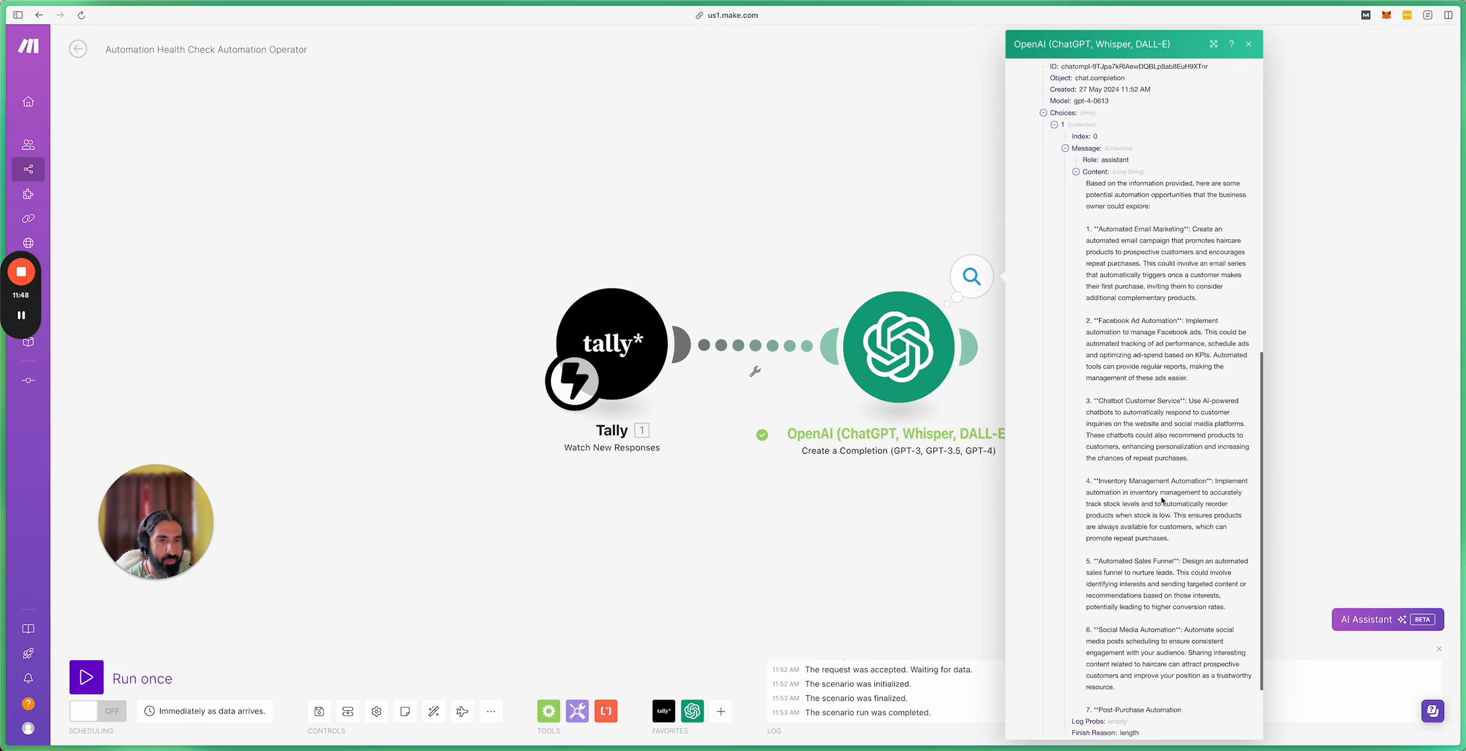
scroll(1158, 500, down, 2)
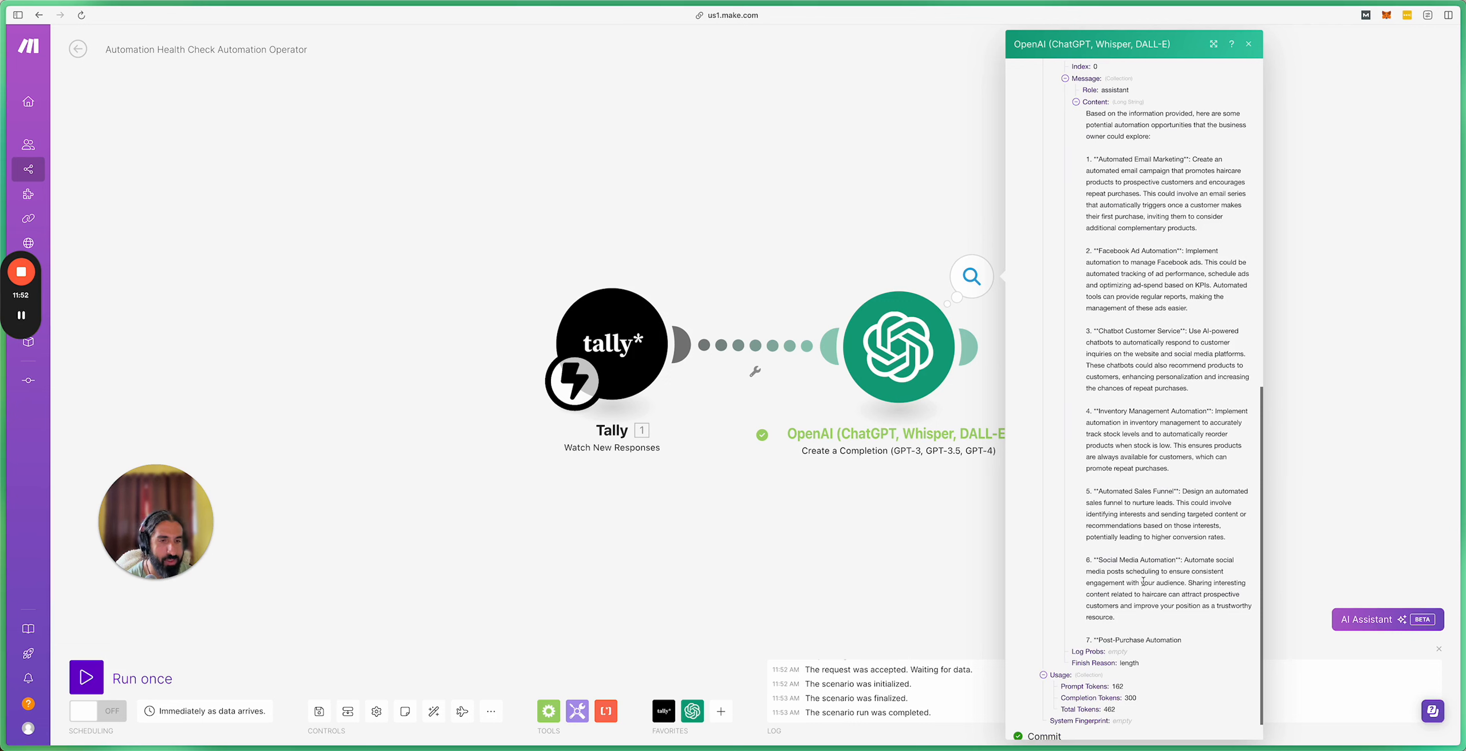
scroll(1208, 540, down, 1)
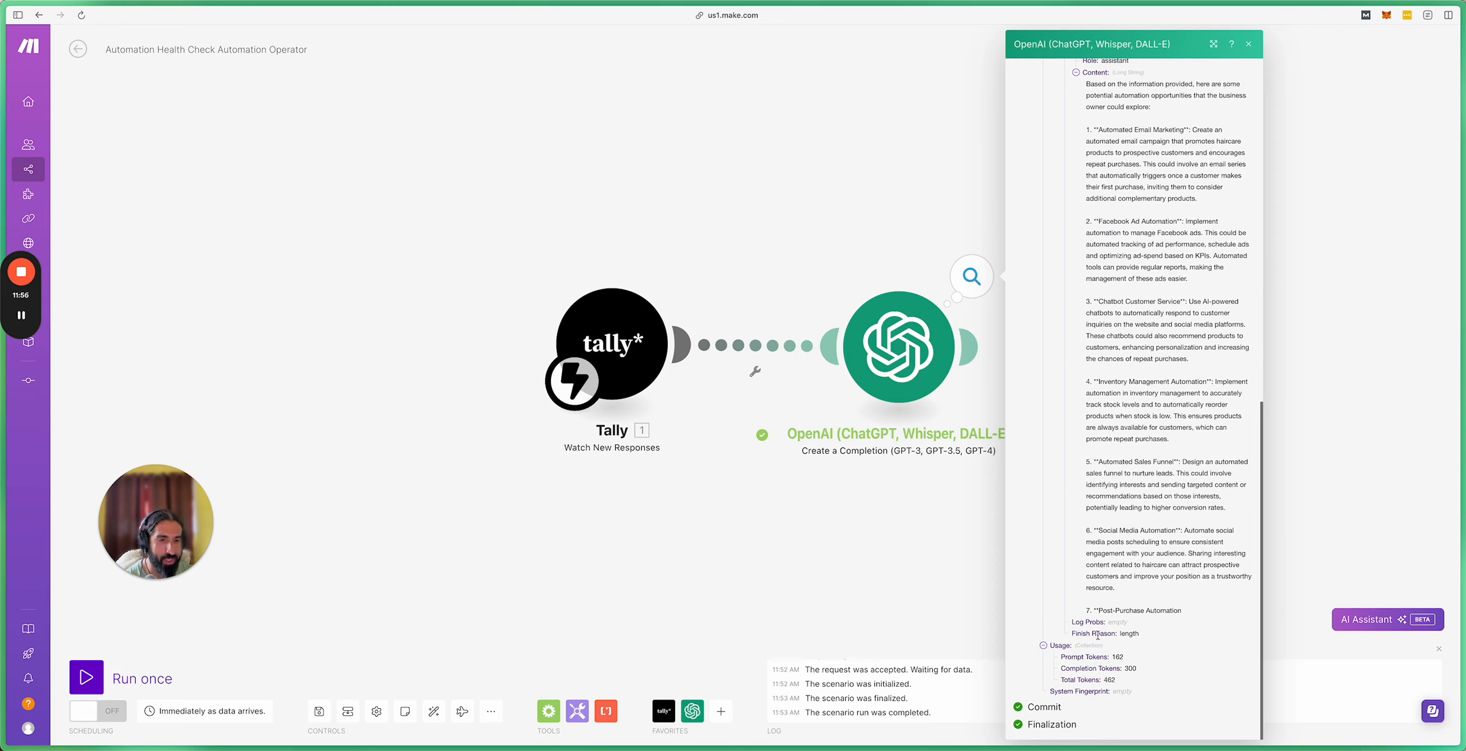
drag(1095, 612, 1178, 611)
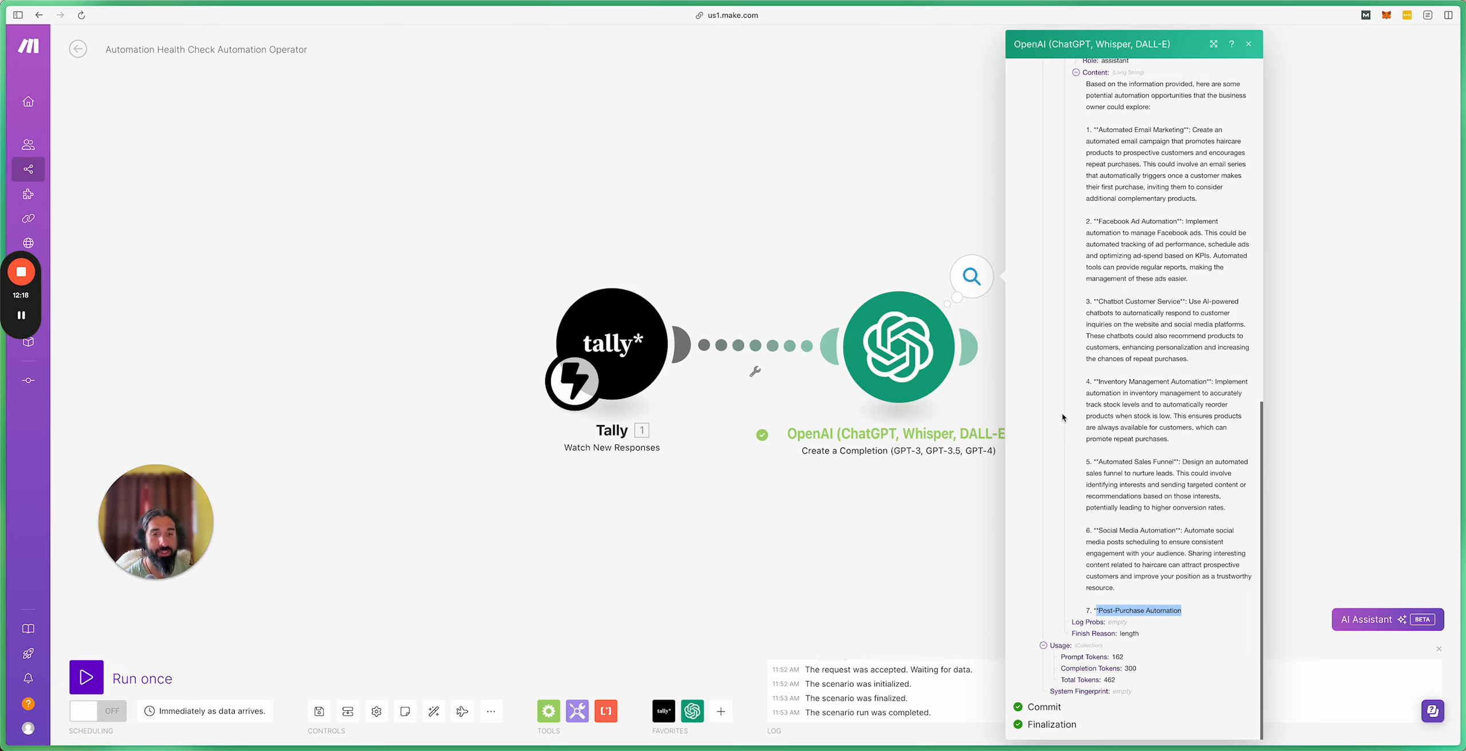
click(967, 531)
Step: Reopen the OpenAI module, cut Max Tokens from 300 to 0, and save it
click(980, 425)
scroll(1093, 525, down, 8)
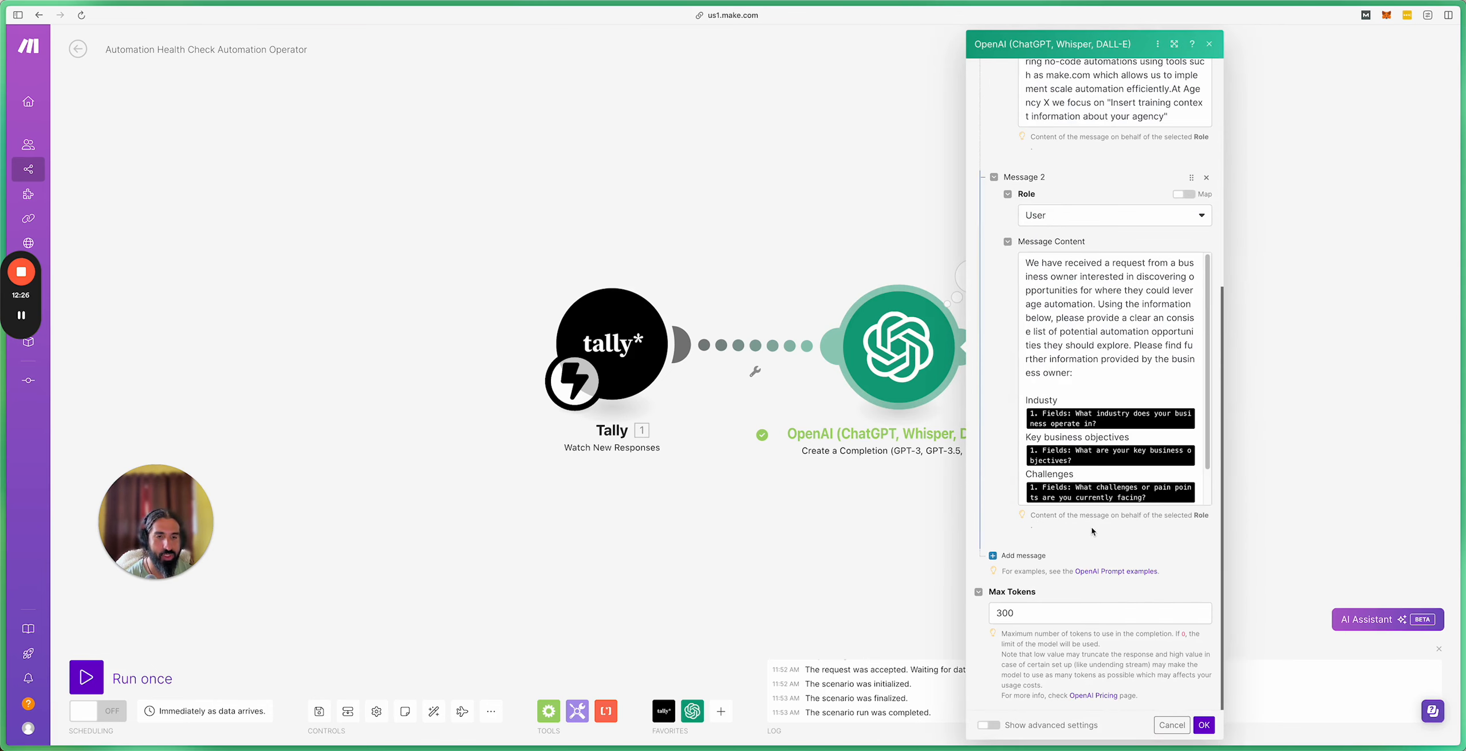
click(1007, 605)
key(BackSpace)
key(BackSpace)
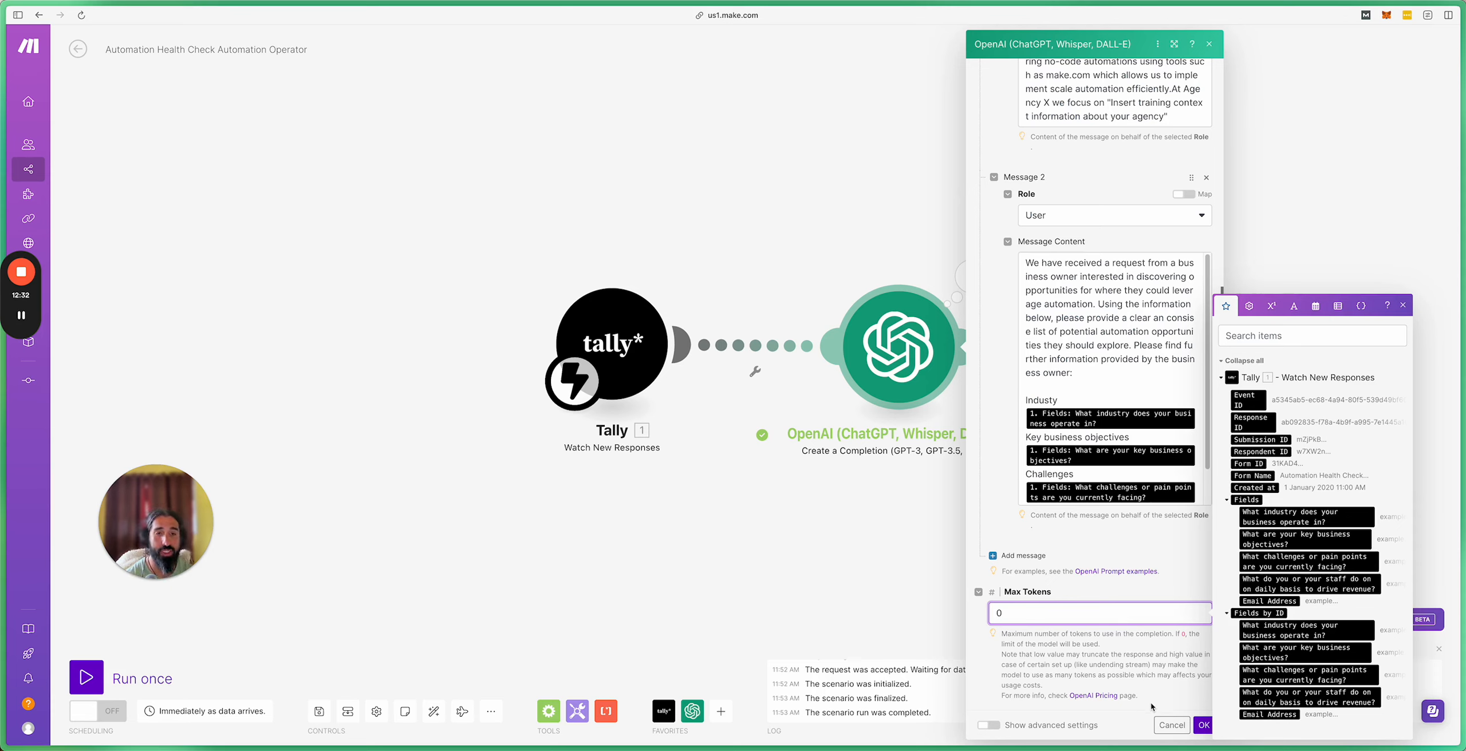
click(1203, 726)
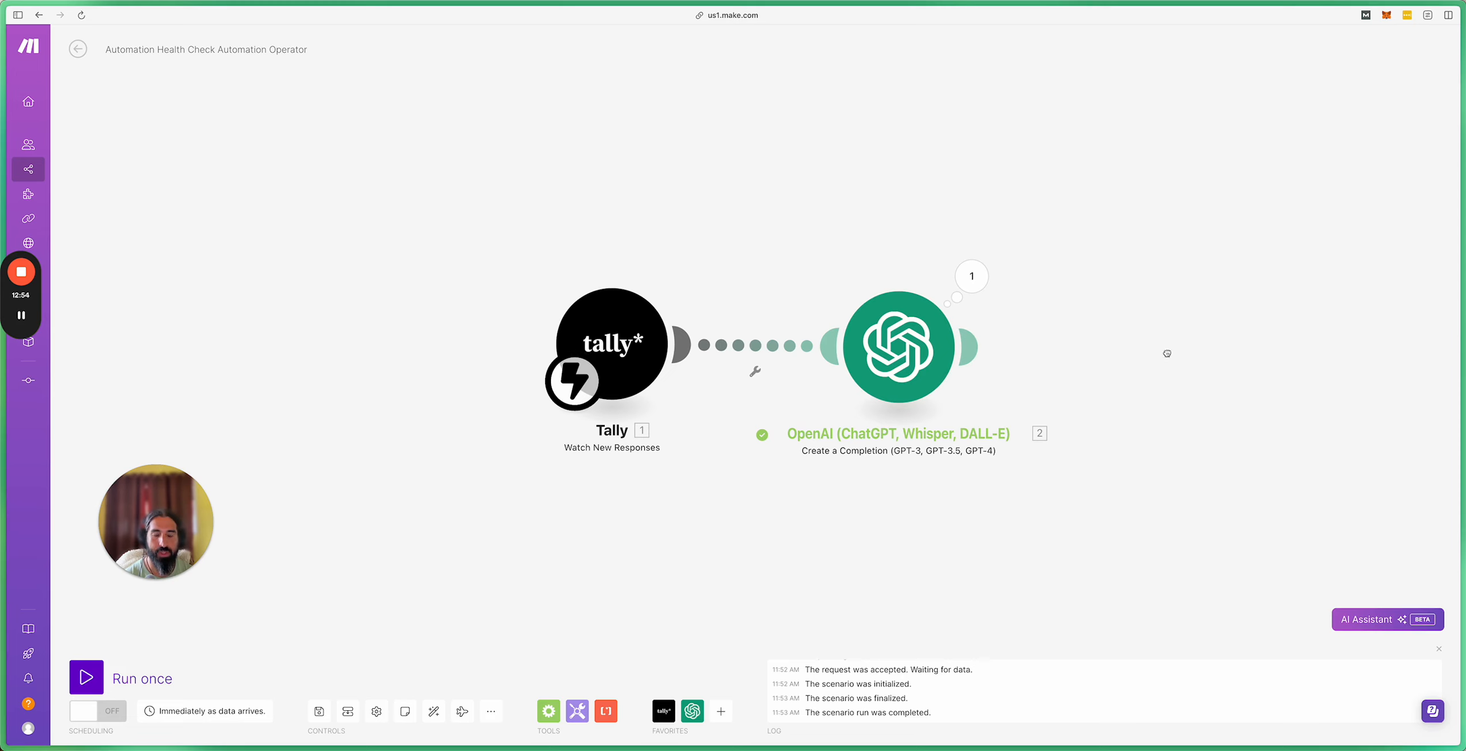
drag(1169, 352, 988, 370)
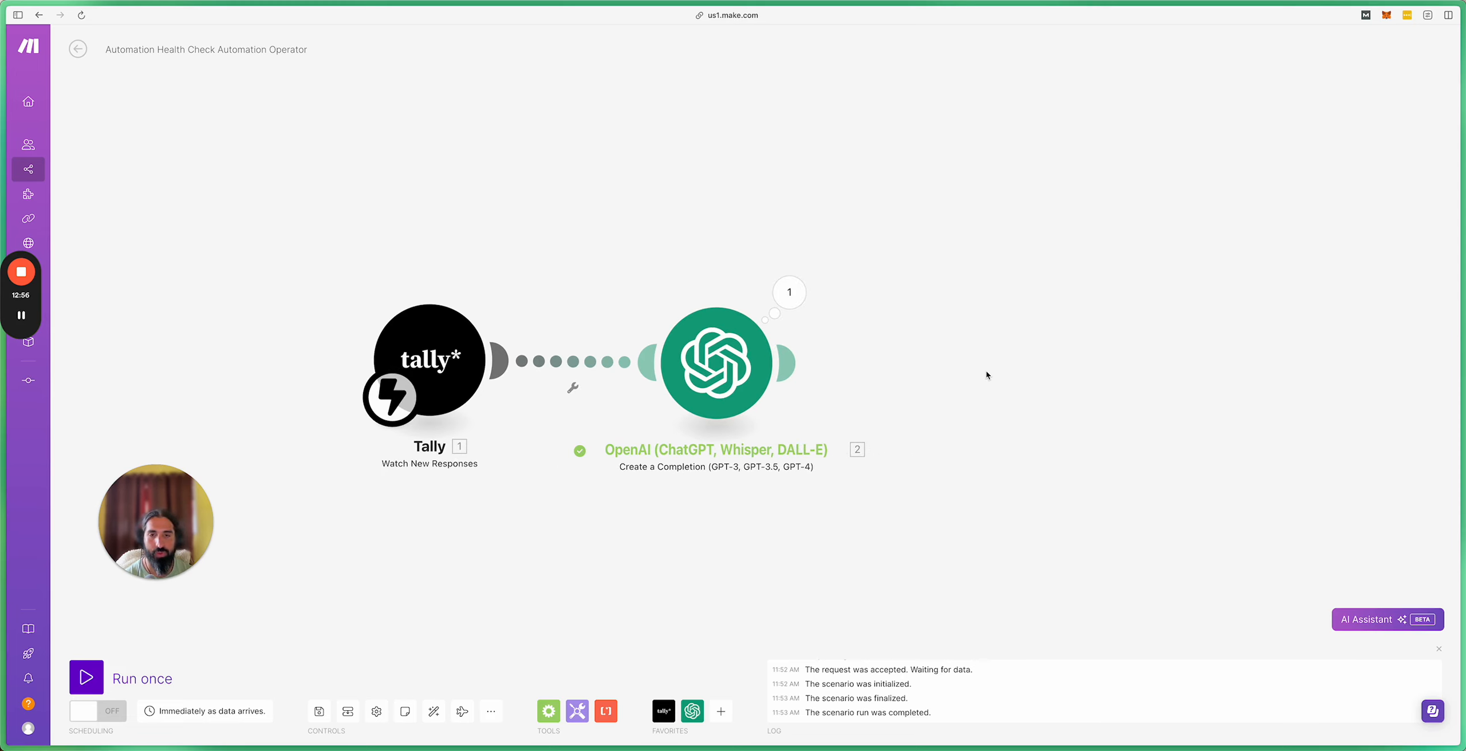
Step: In Gamma, select the User prompt text in the Process Step 3 table
click(22, 273)
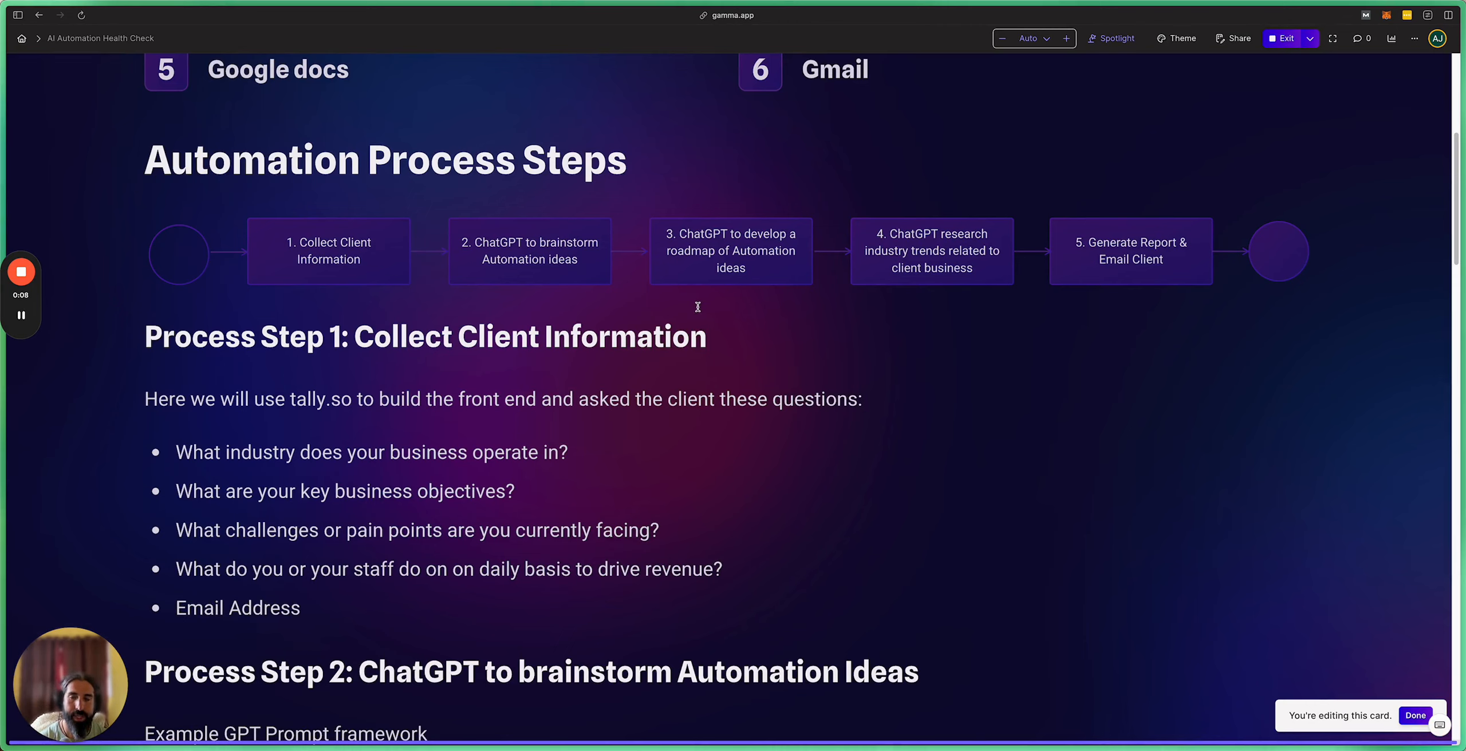
scroll(733, 284, down, 6)
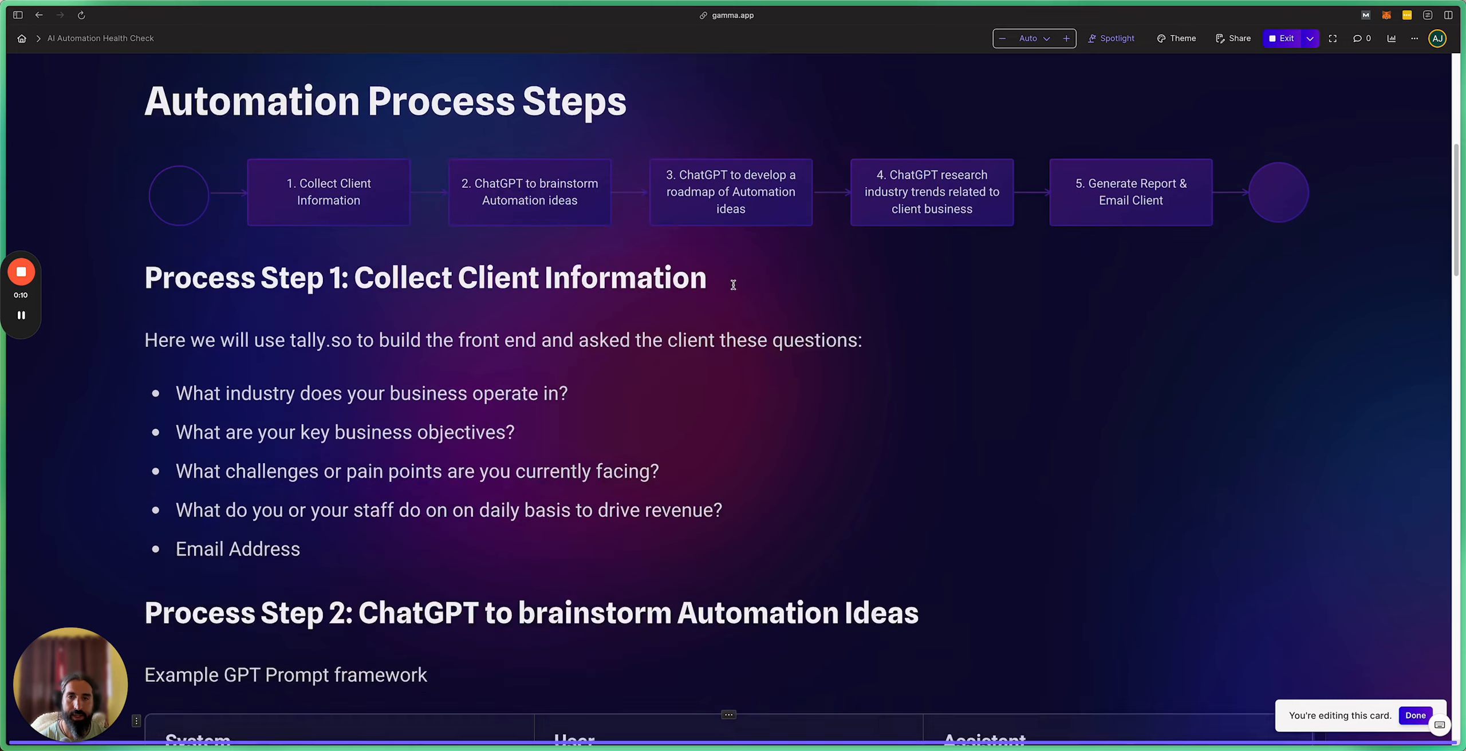
scroll(754, 328, down, 15)
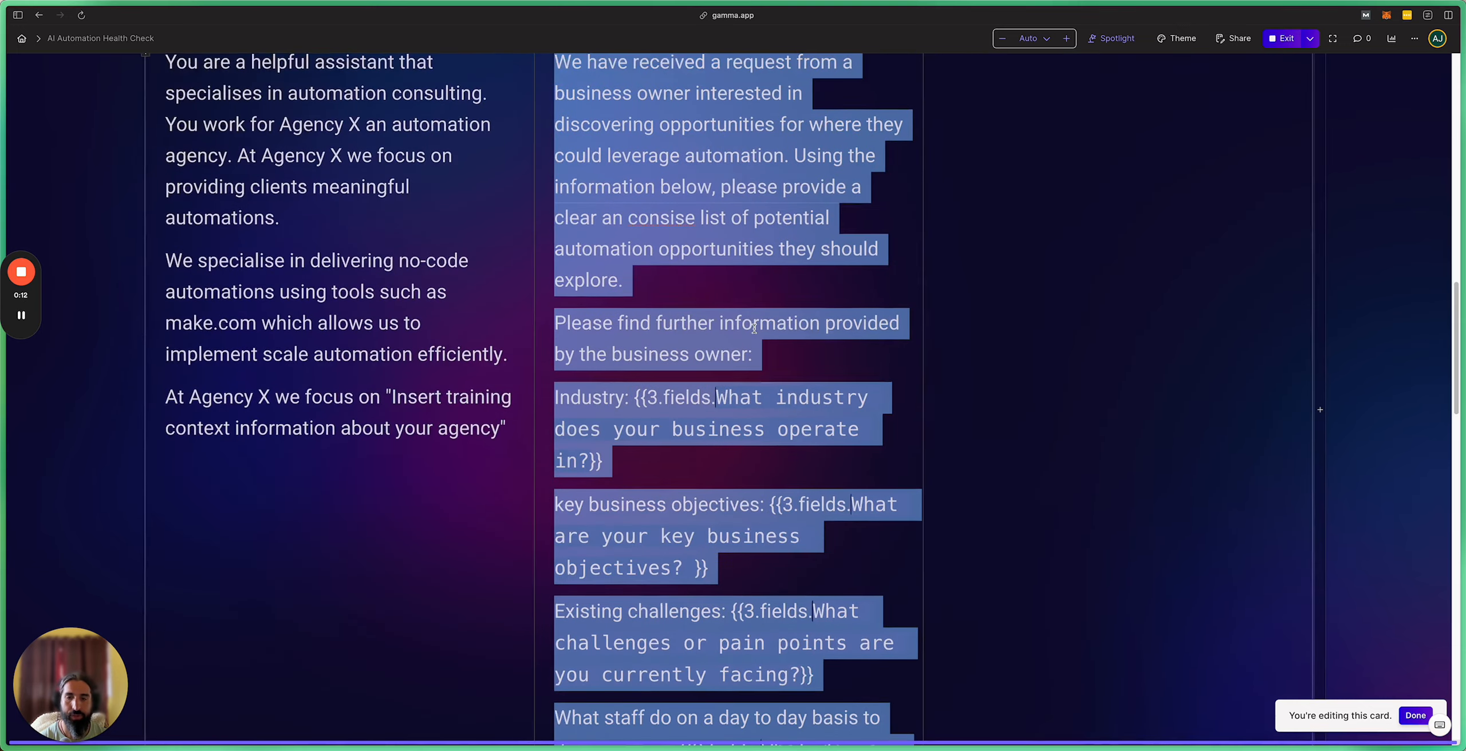
scroll(754, 329, down, 3)
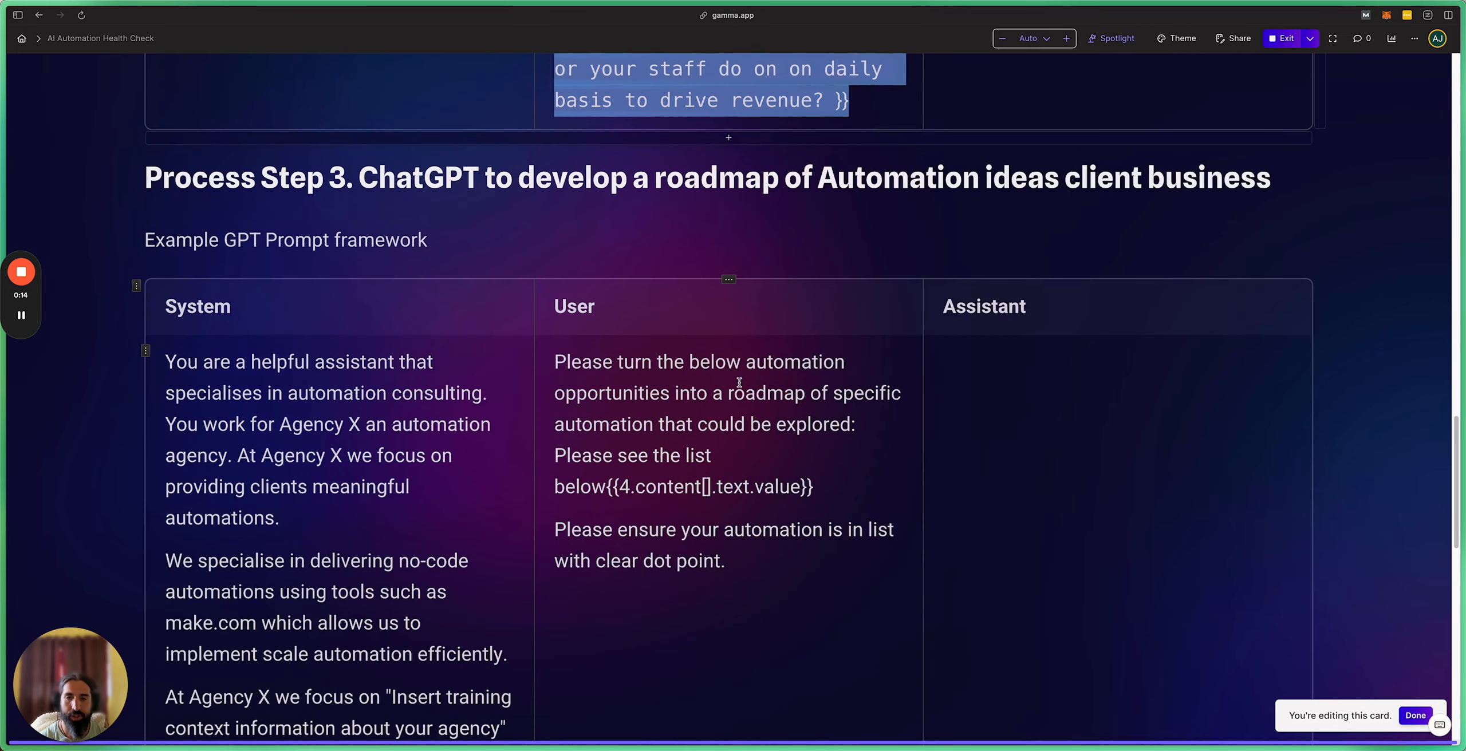
drag(561, 375, 728, 566)
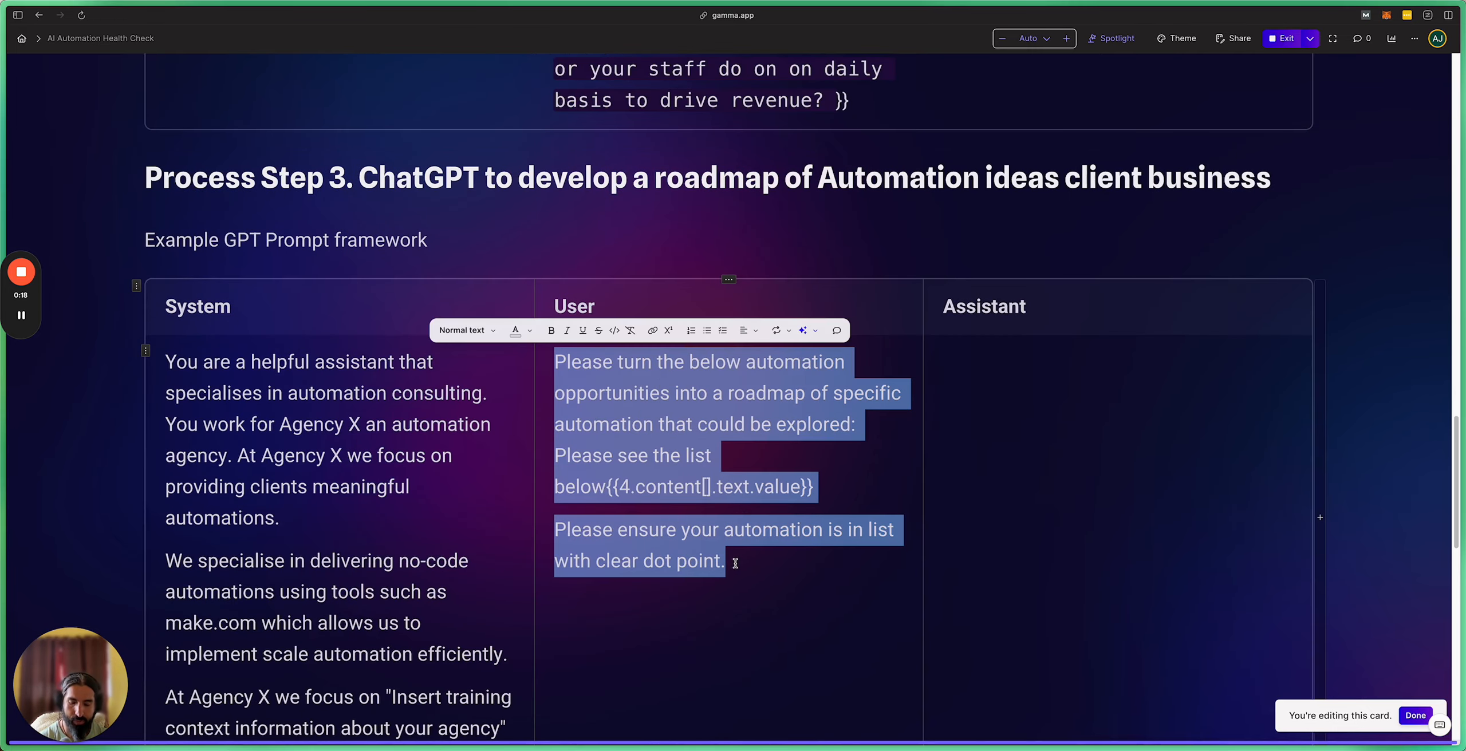
scroll(724, 216, up, 1)
scroll(725, 217, up, 3)
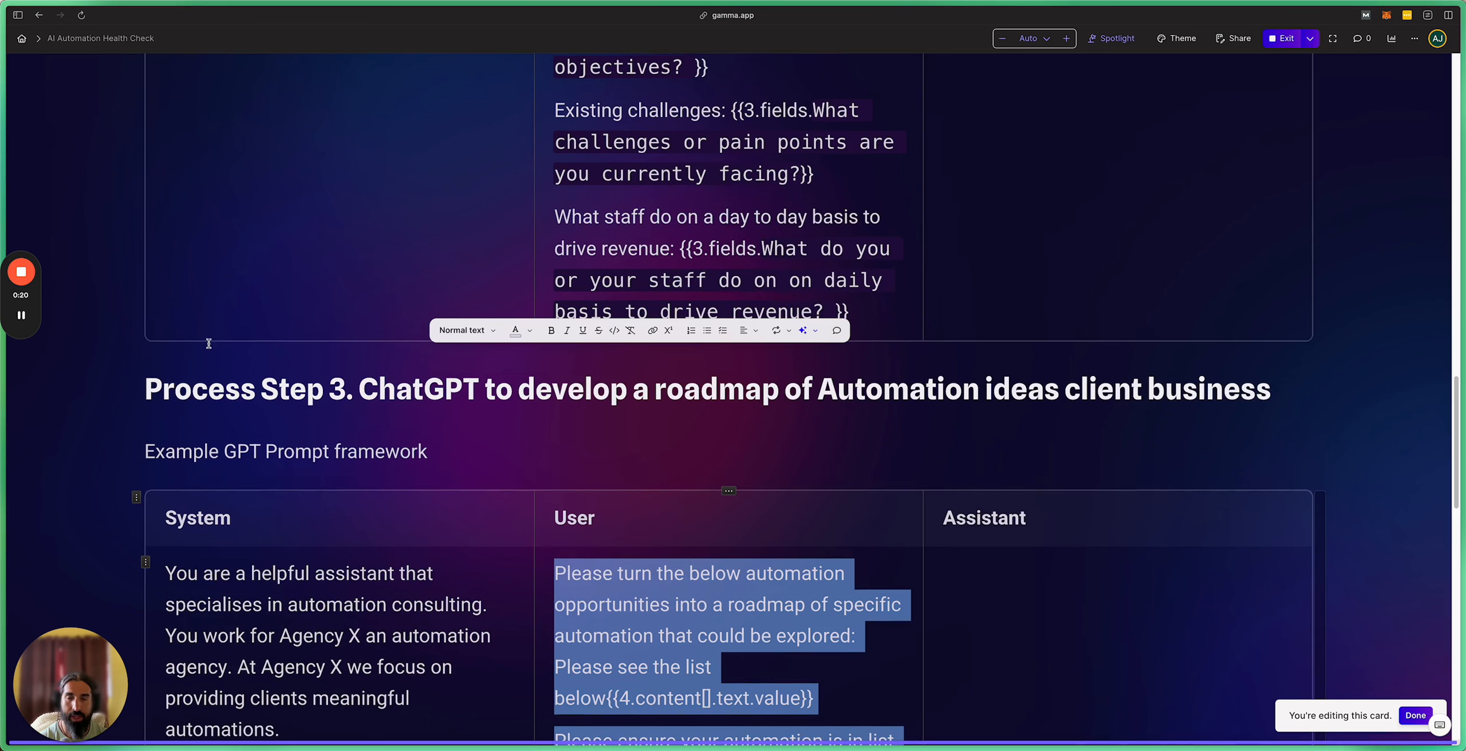
Step: Return to the Make scenario tab from the browser sidebar
mouse_move(3, 434)
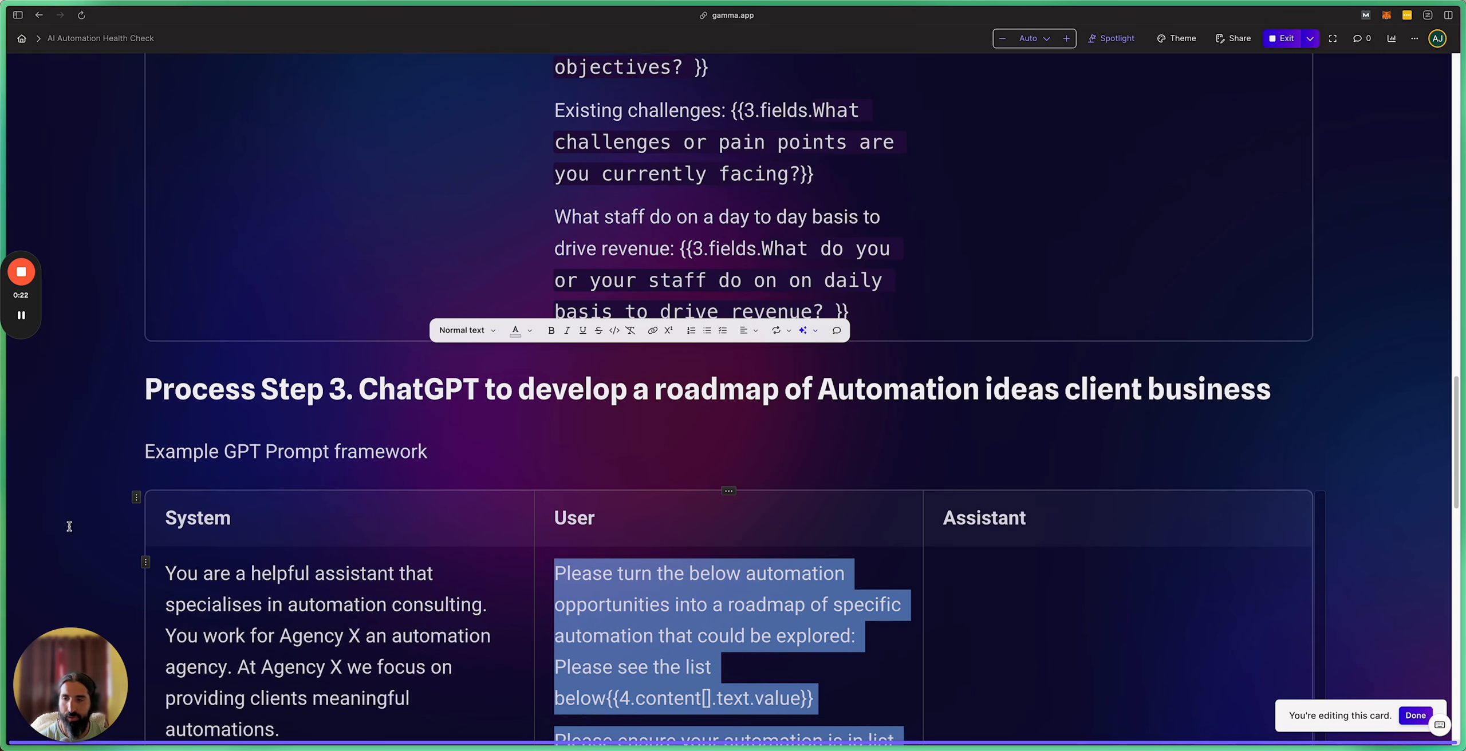
mouse_move(2, 479)
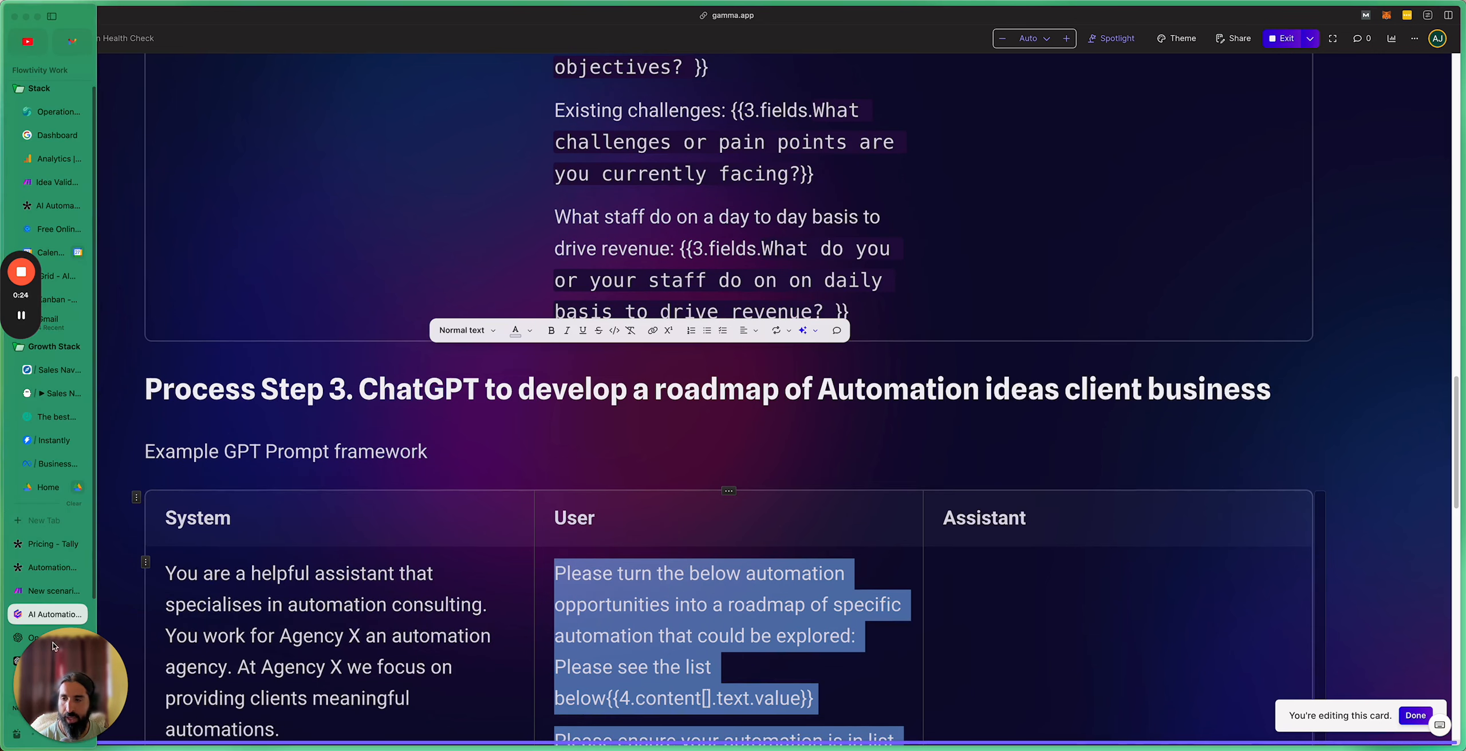
drag(65, 679, 152, 638)
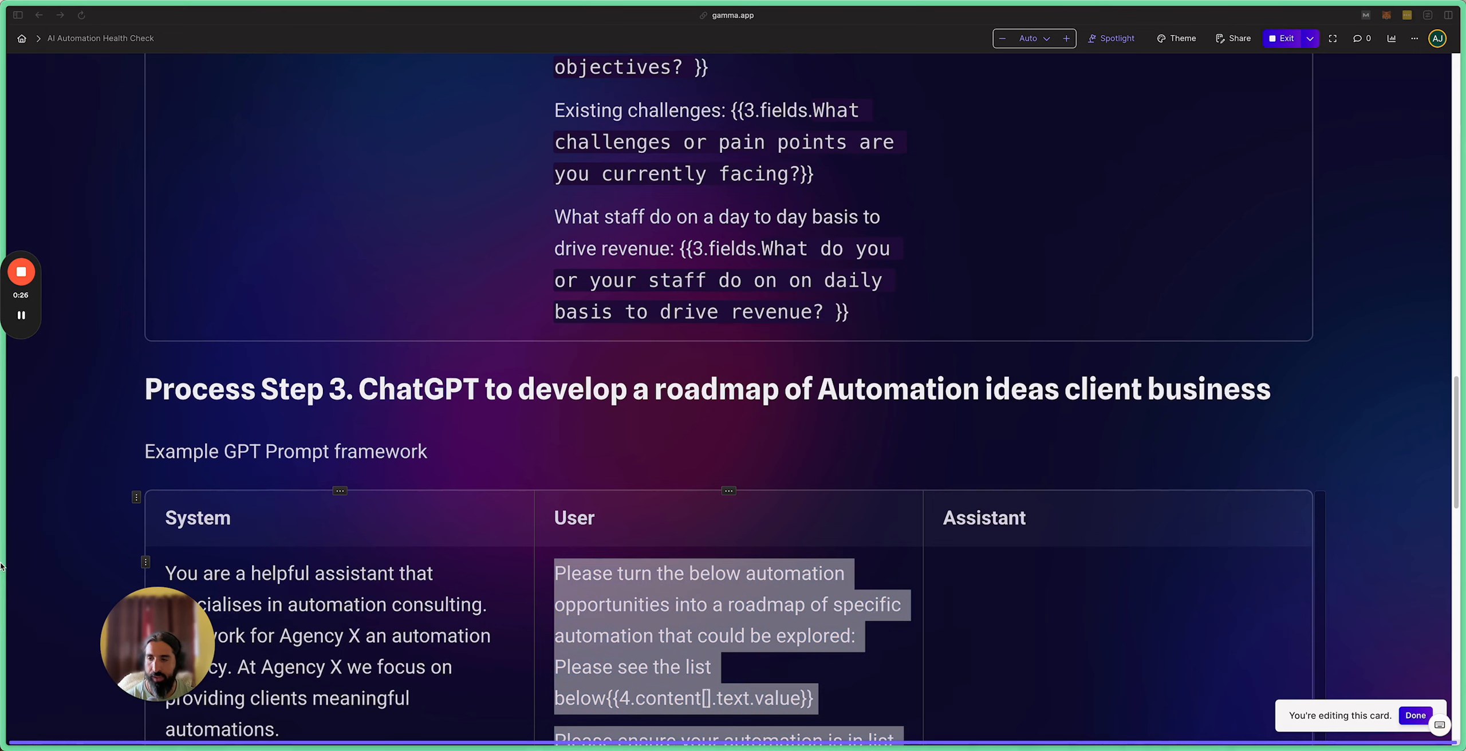
click(79, 574)
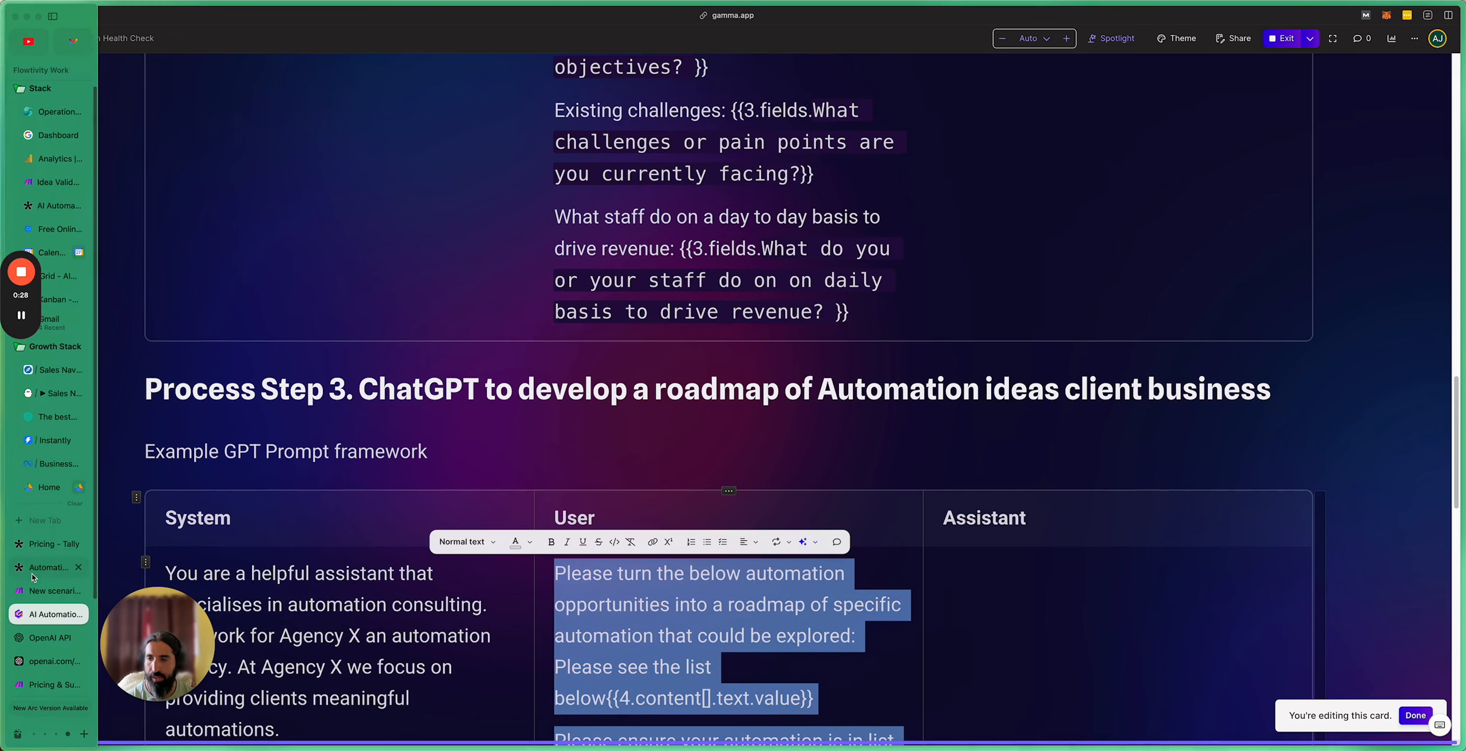
click(30, 596)
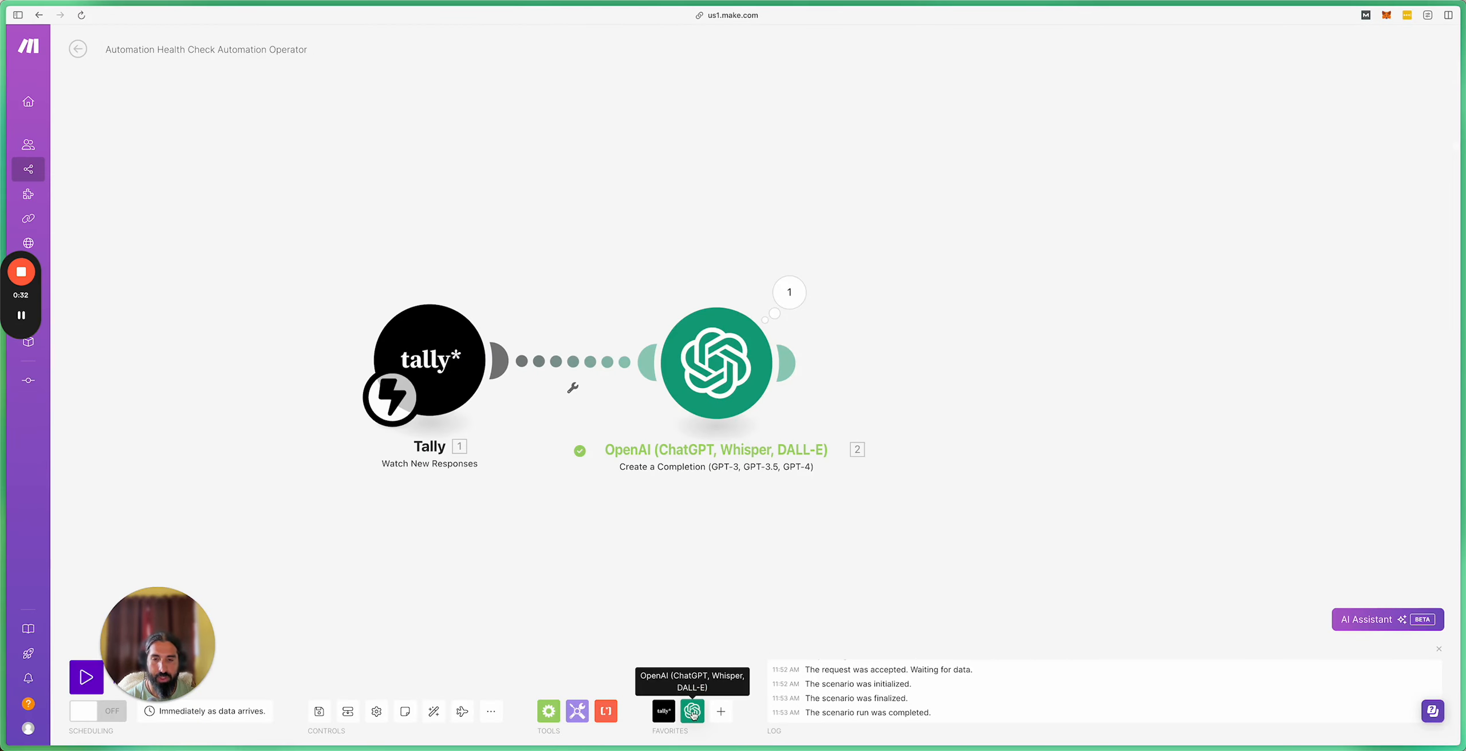
Step: Add an OpenAI Create a Completion module after module 2, set to gpt-4, with a first message
click(706, 695)
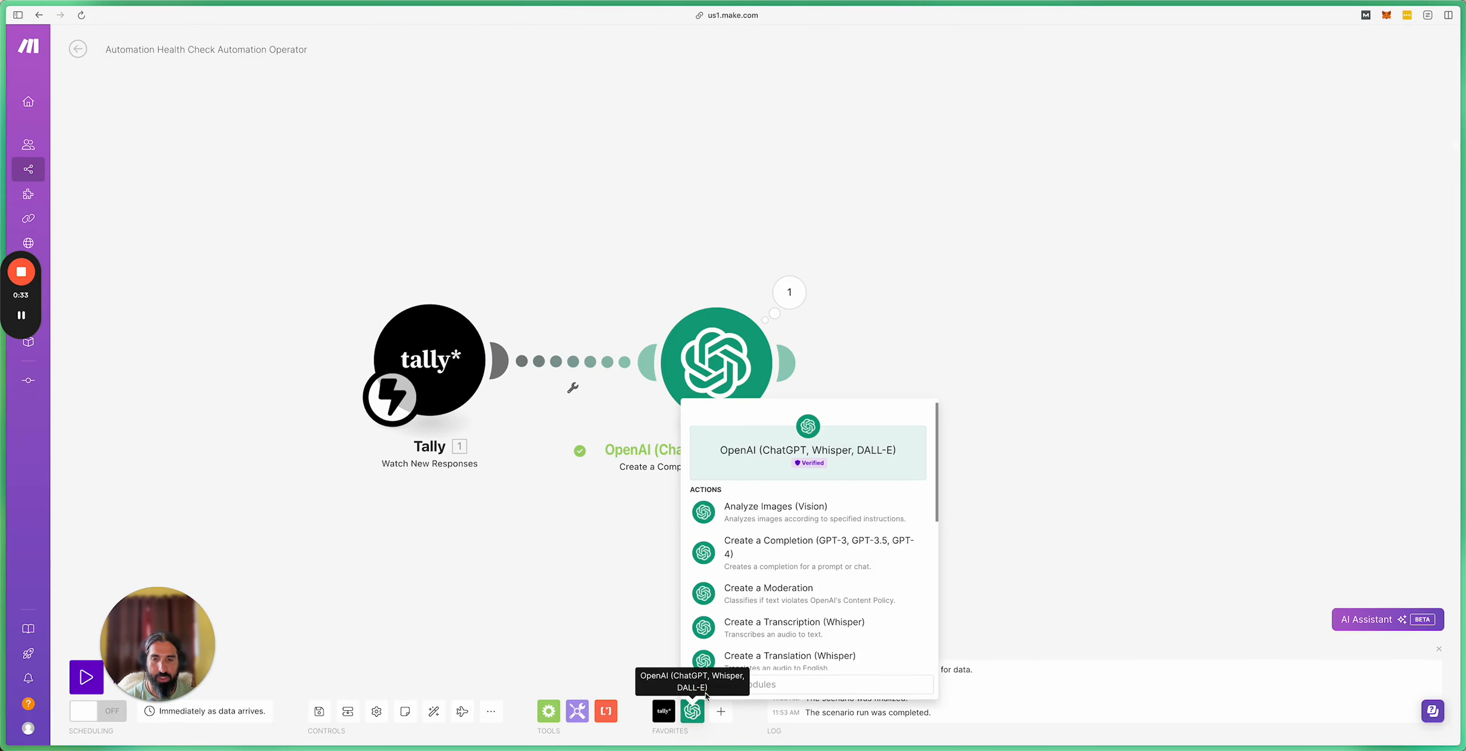
click(804, 551)
click(983, 373)
drag(978, 238, 832, 214)
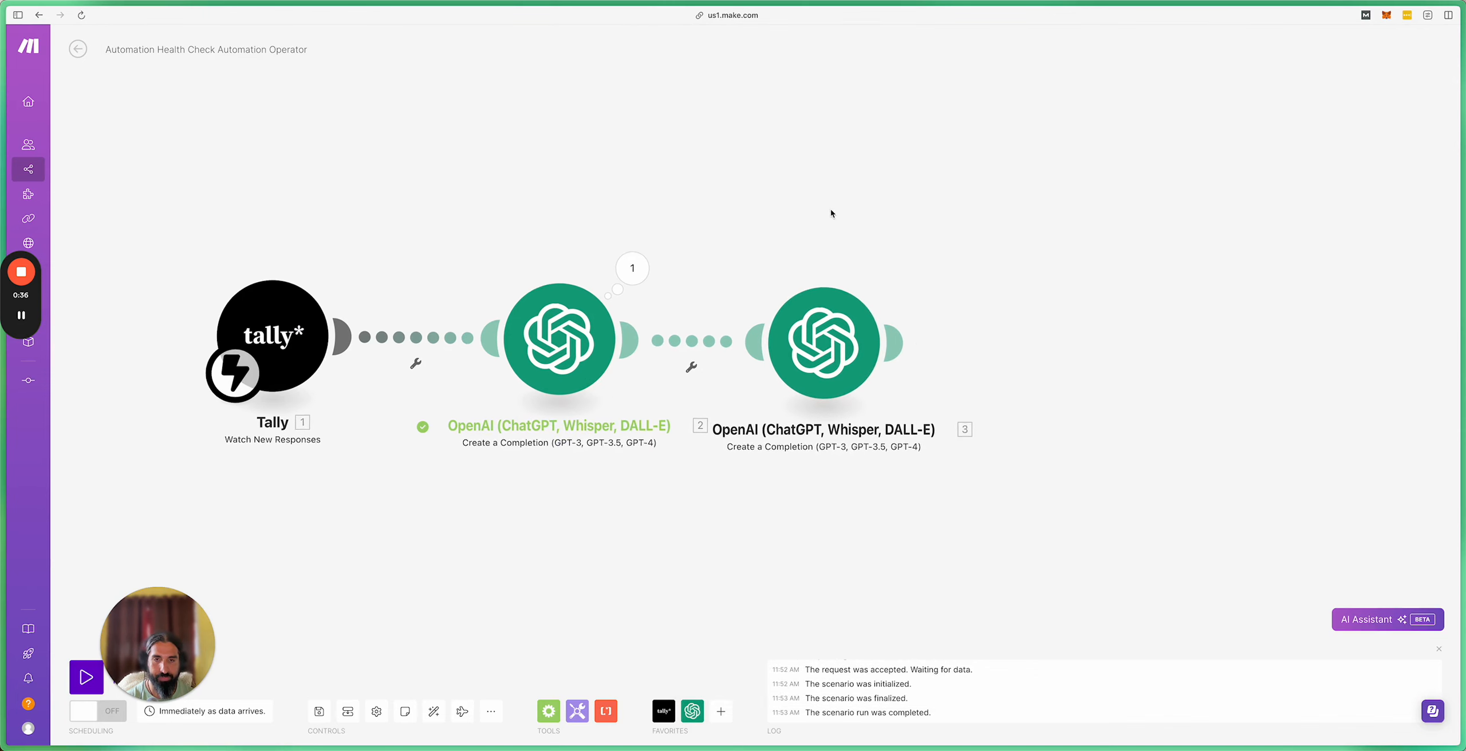
click(815, 332)
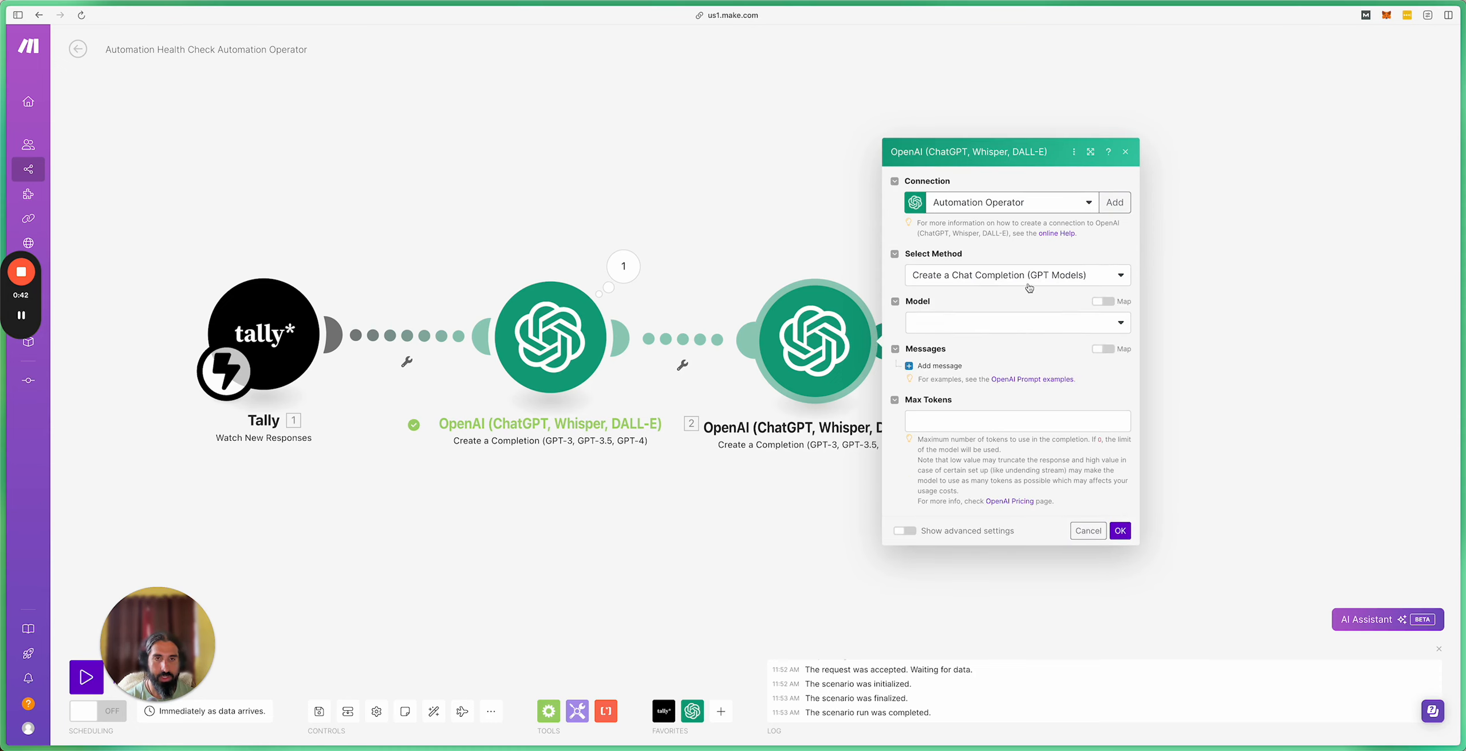
click(981, 324)
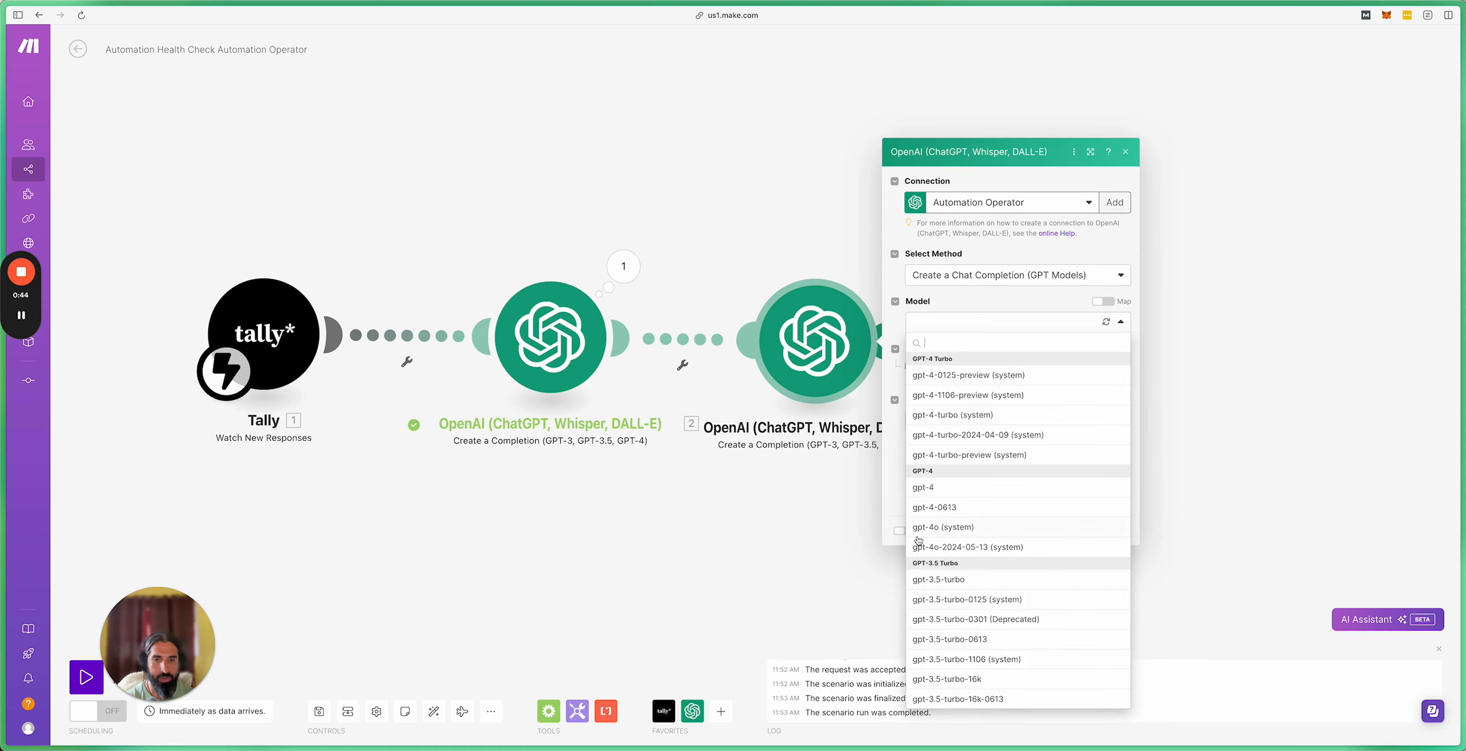
click(944, 488)
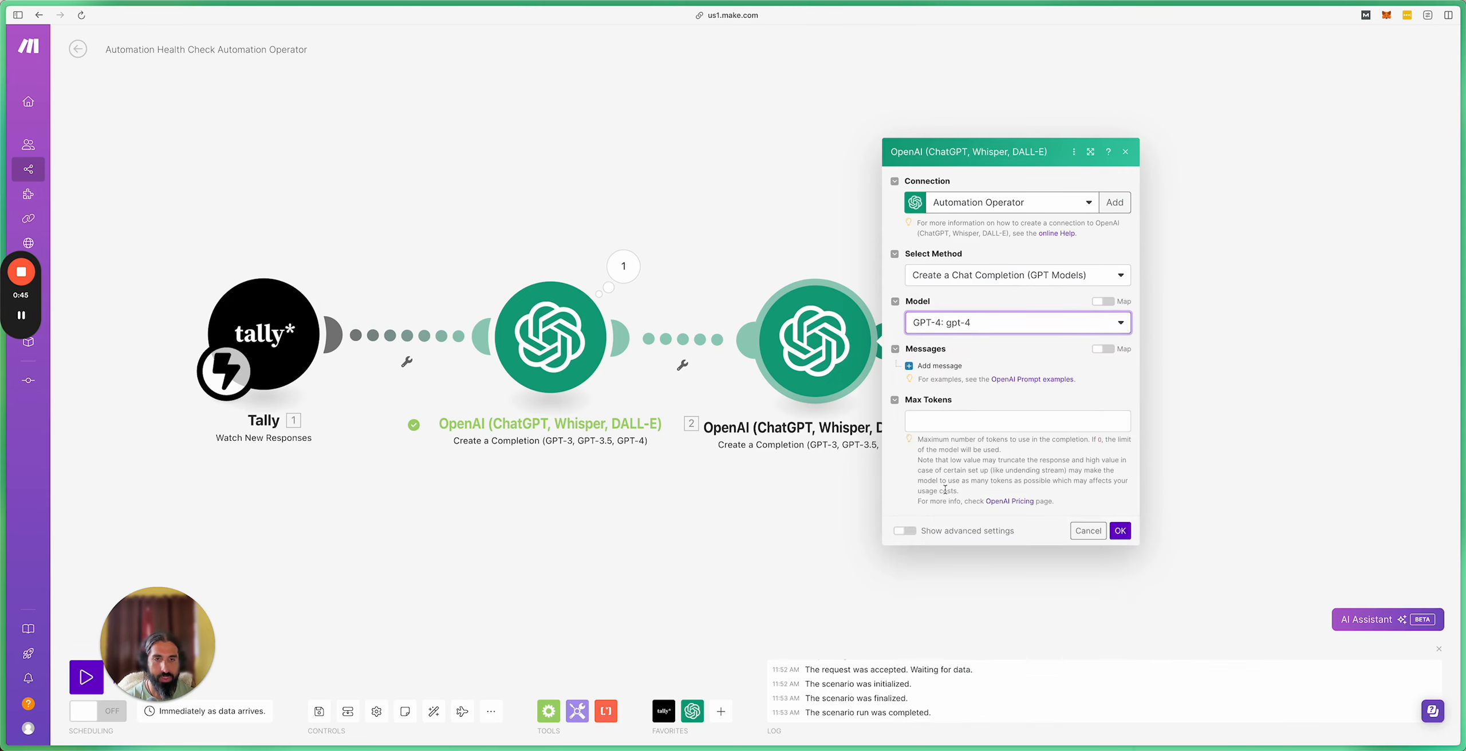
click(937, 366)
click(984, 345)
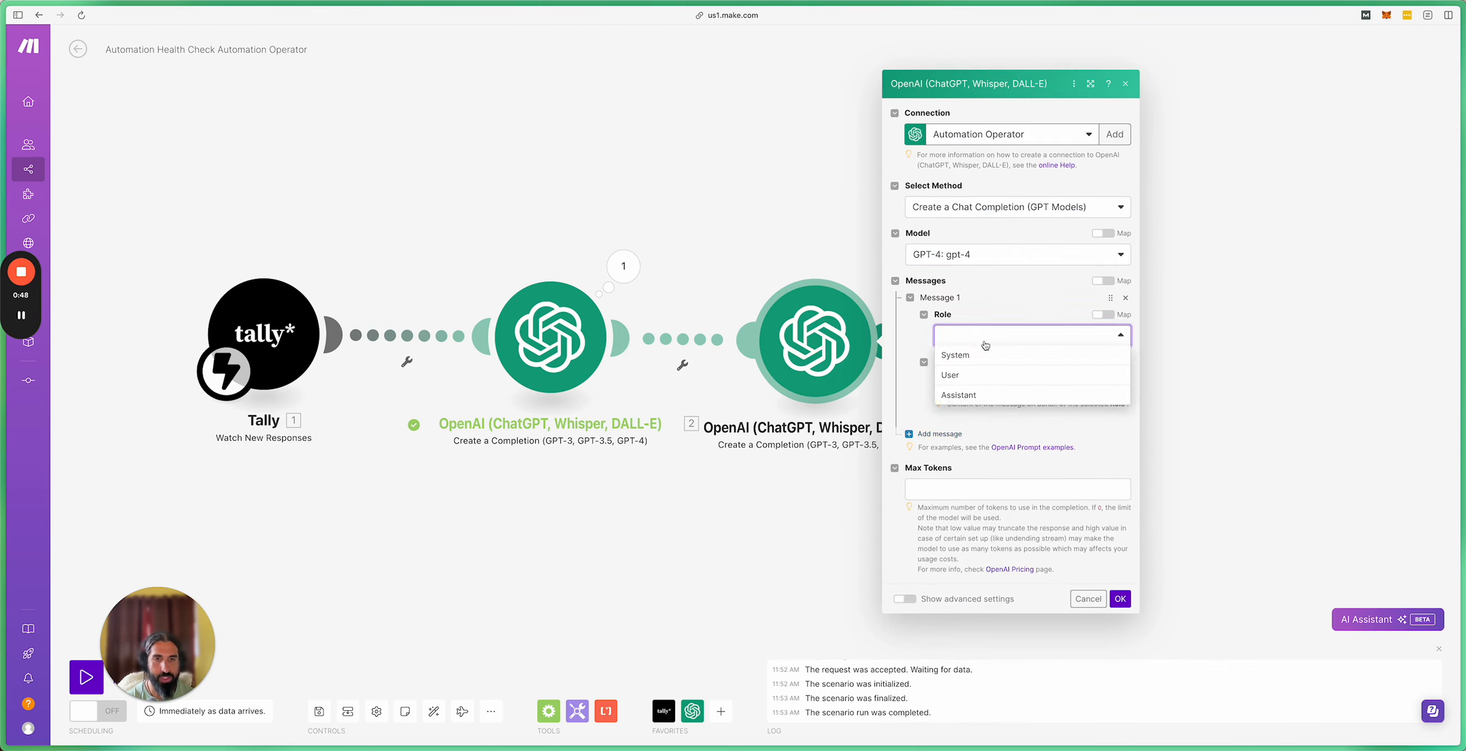
Step: Make the third module's message a User role holding the pasted Step 3 roadmap prompt, minus the old mapped field
click(986, 376)
click(987, 386)
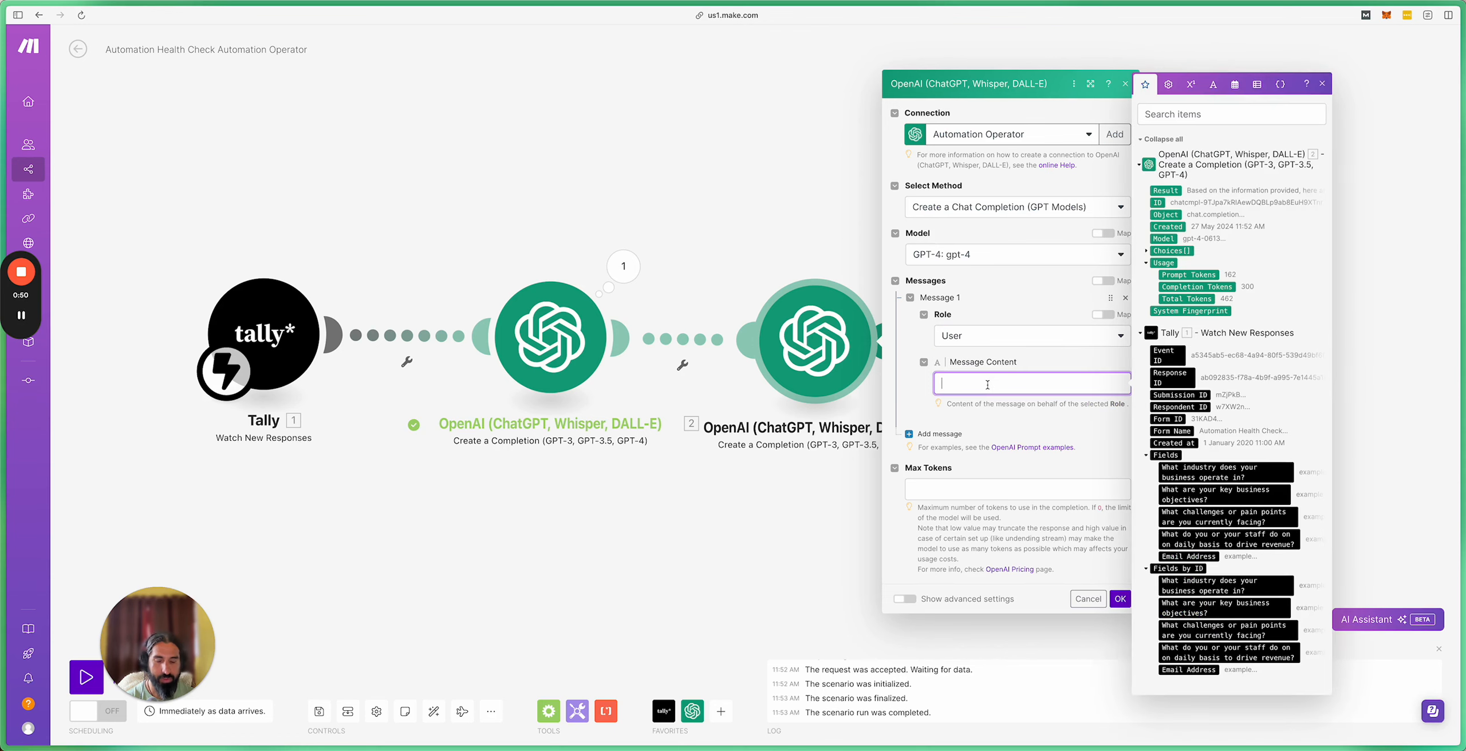
text(Please turn the below automation opportunities into a roadmap of specific automation that could be explored: Please see the list below 4. 4.content[ ]: text.value Please ensure your automation is in list with clear dot point.)
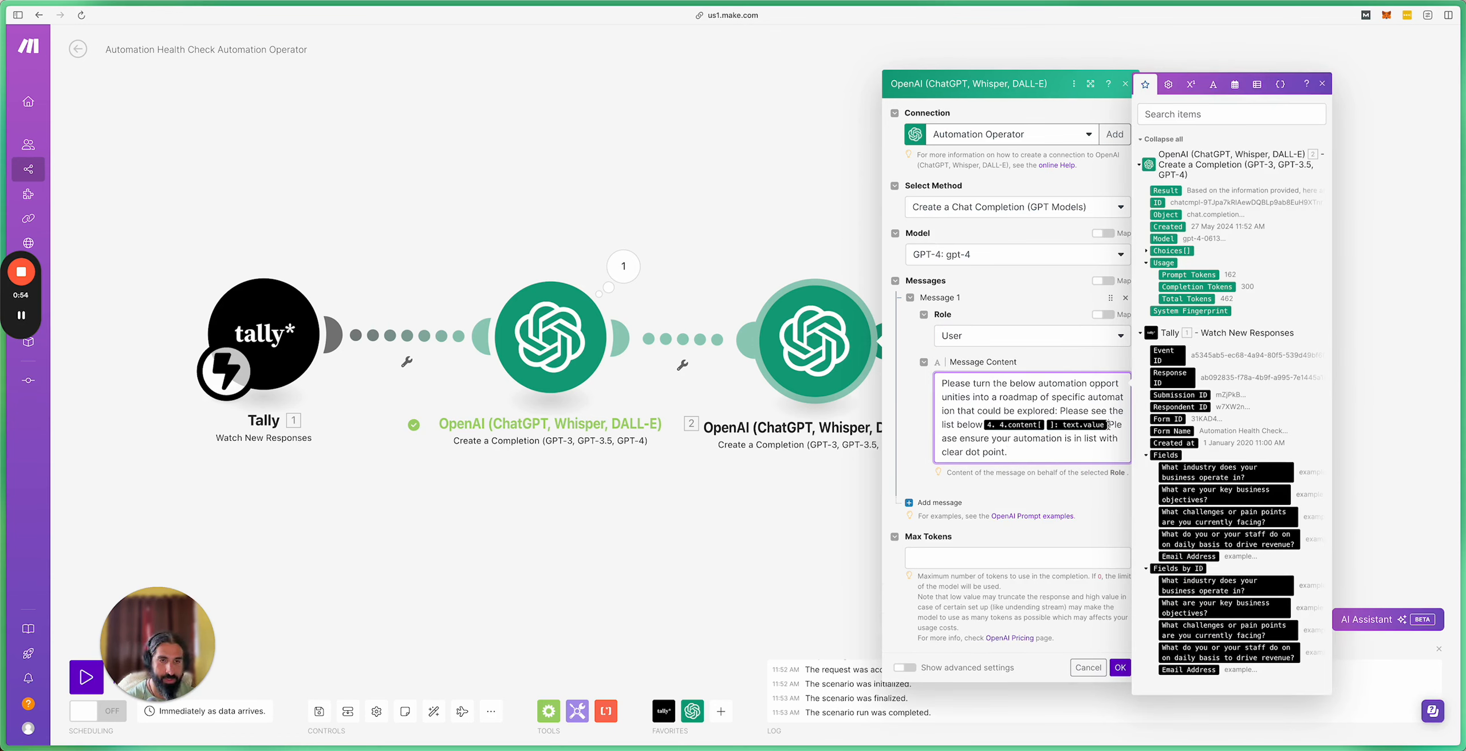
key(BackSpace)
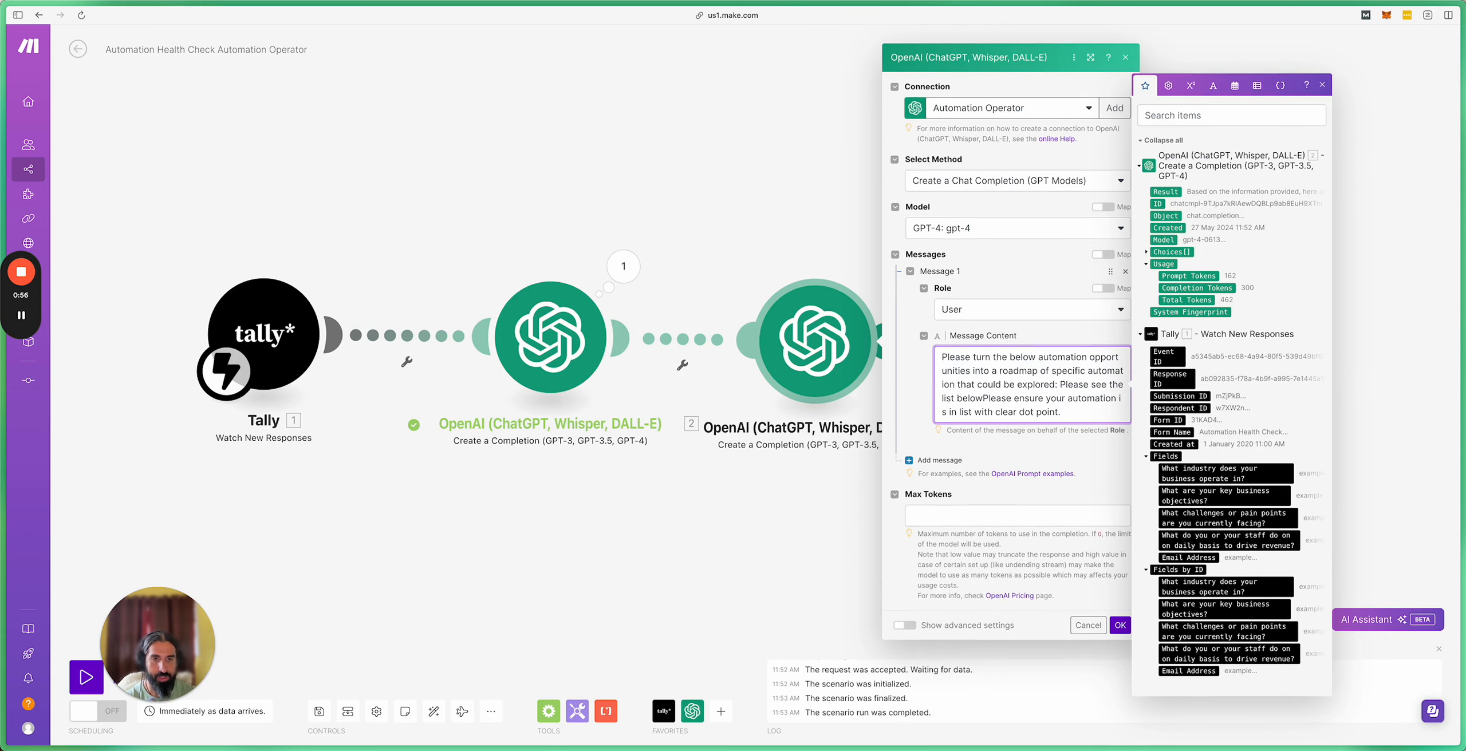
text(.)
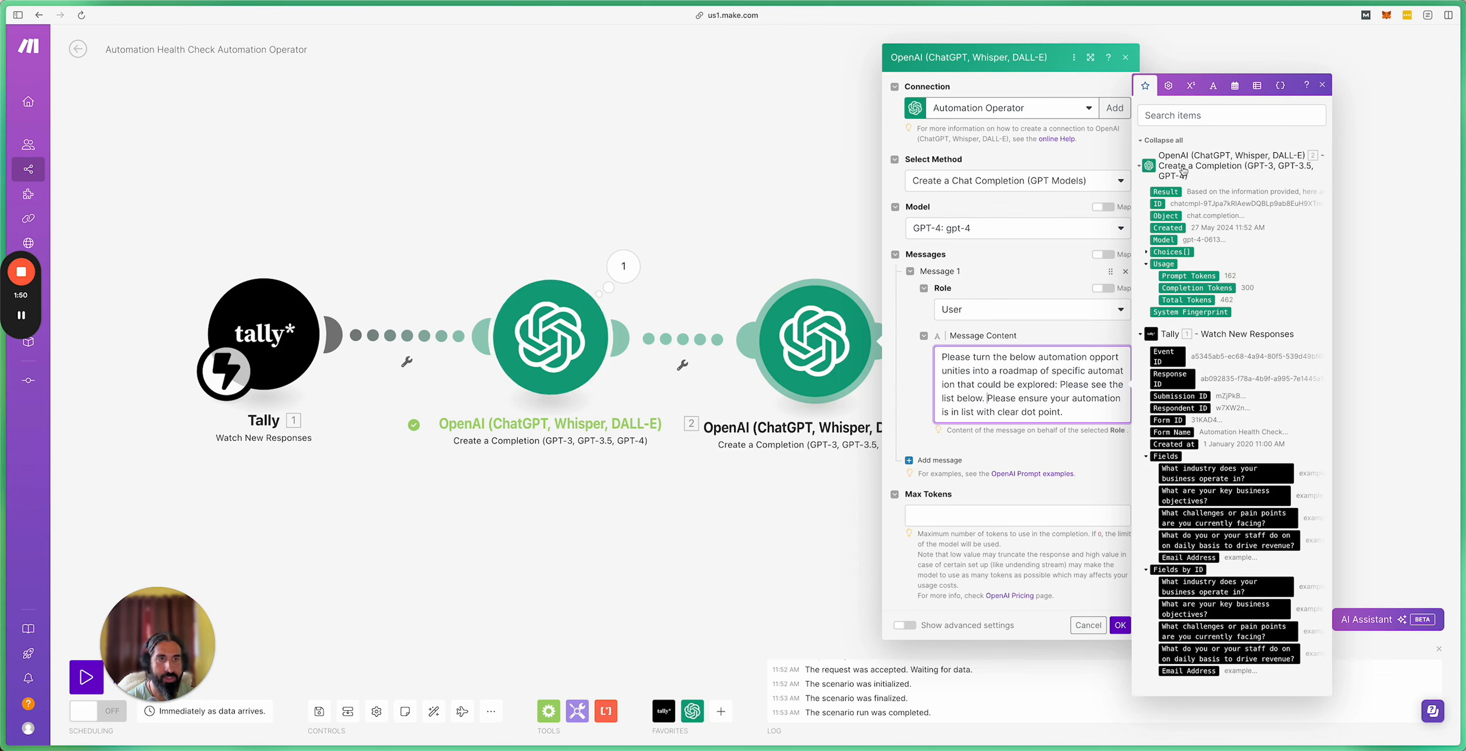
Step: Insert module 2's Choices > Message > Content after 'list below' in the third module's prompt
click(1147, 257)
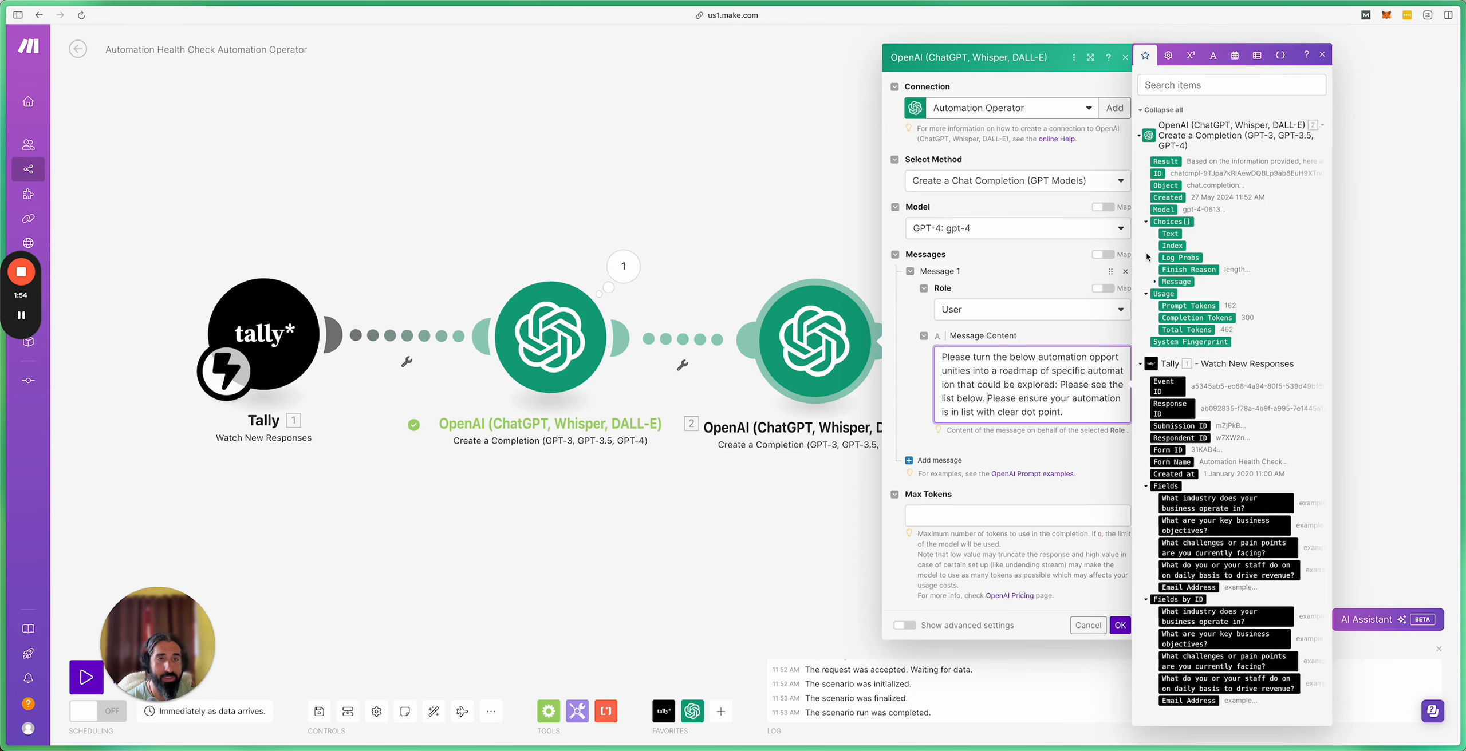
click(1154, 283)
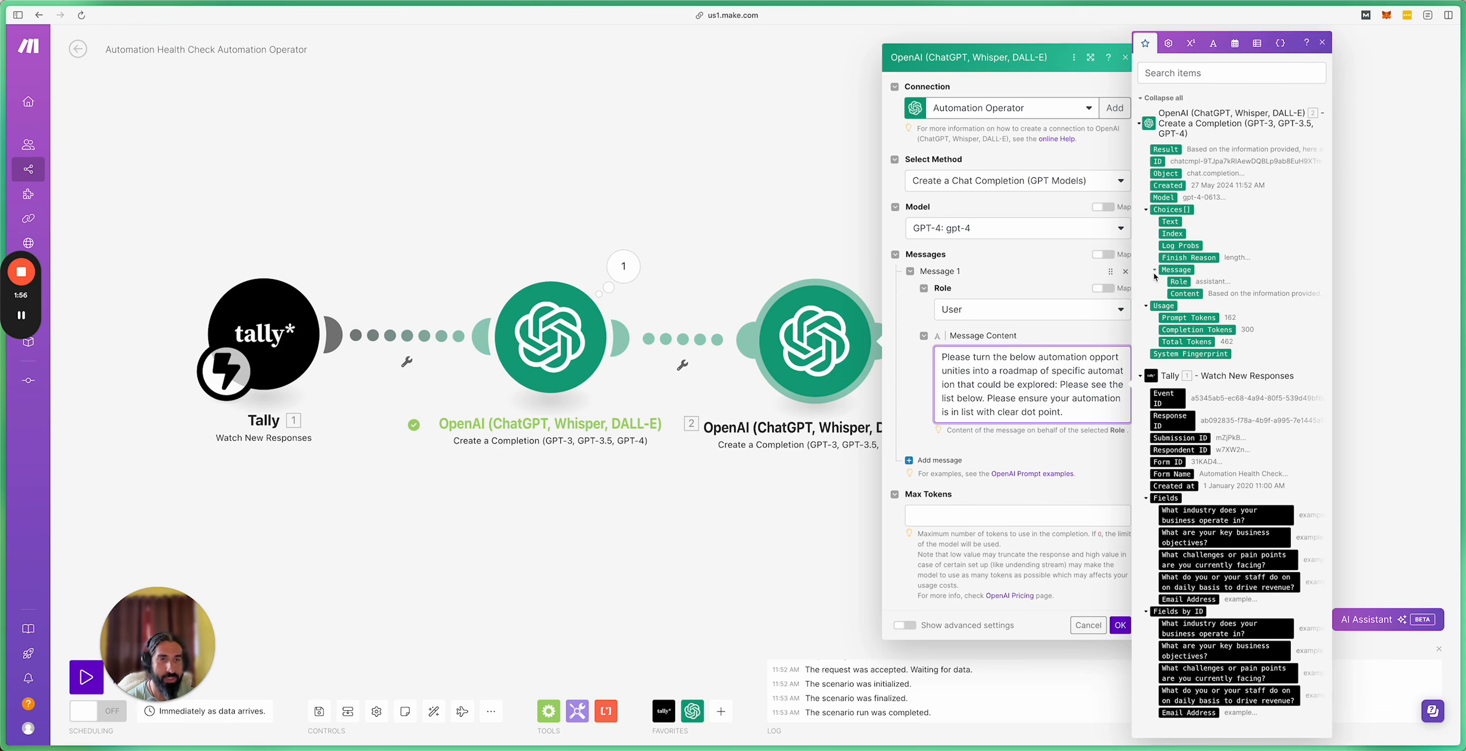
click(1183, 294)
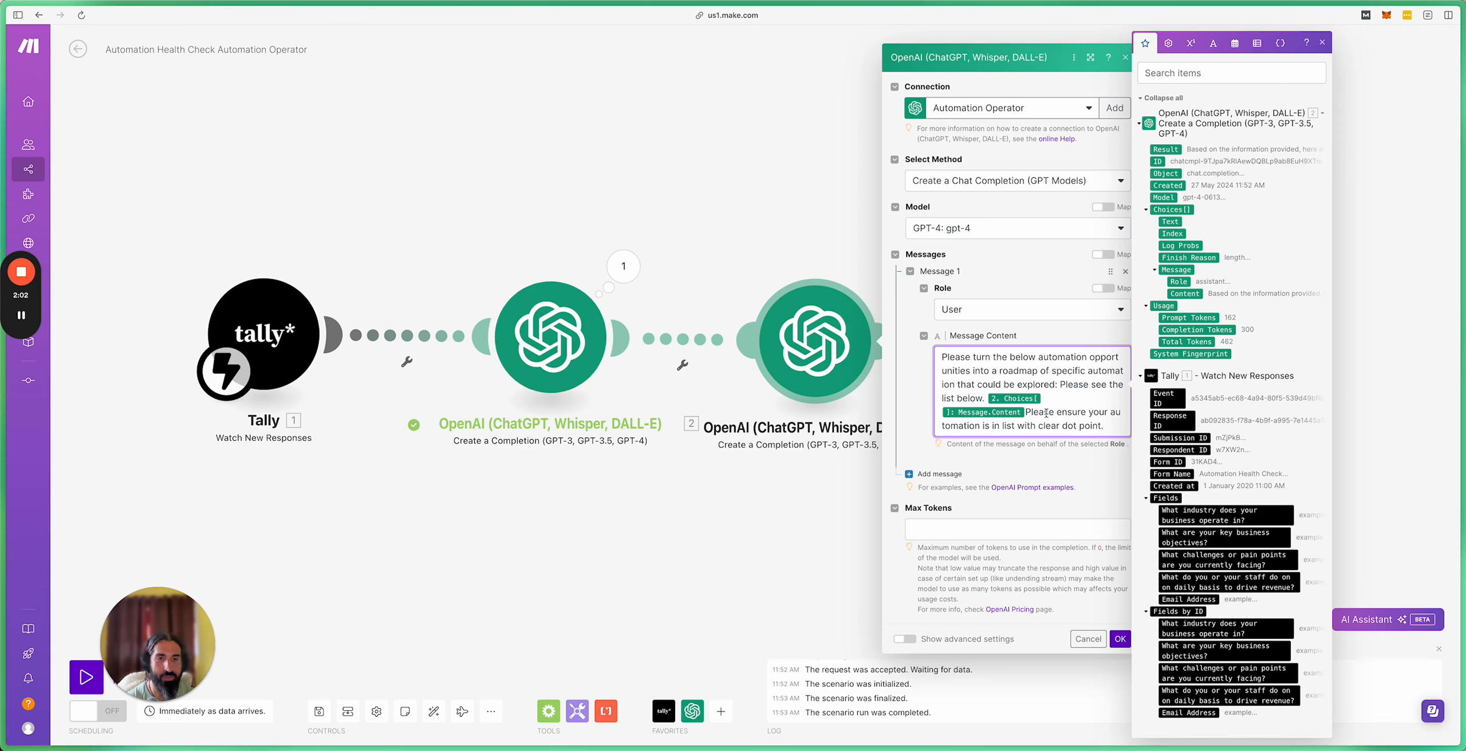
Step: Pluralise 'automations' and 'dot points' in the prompt and set Max Tokens to 0
click(978, 363)
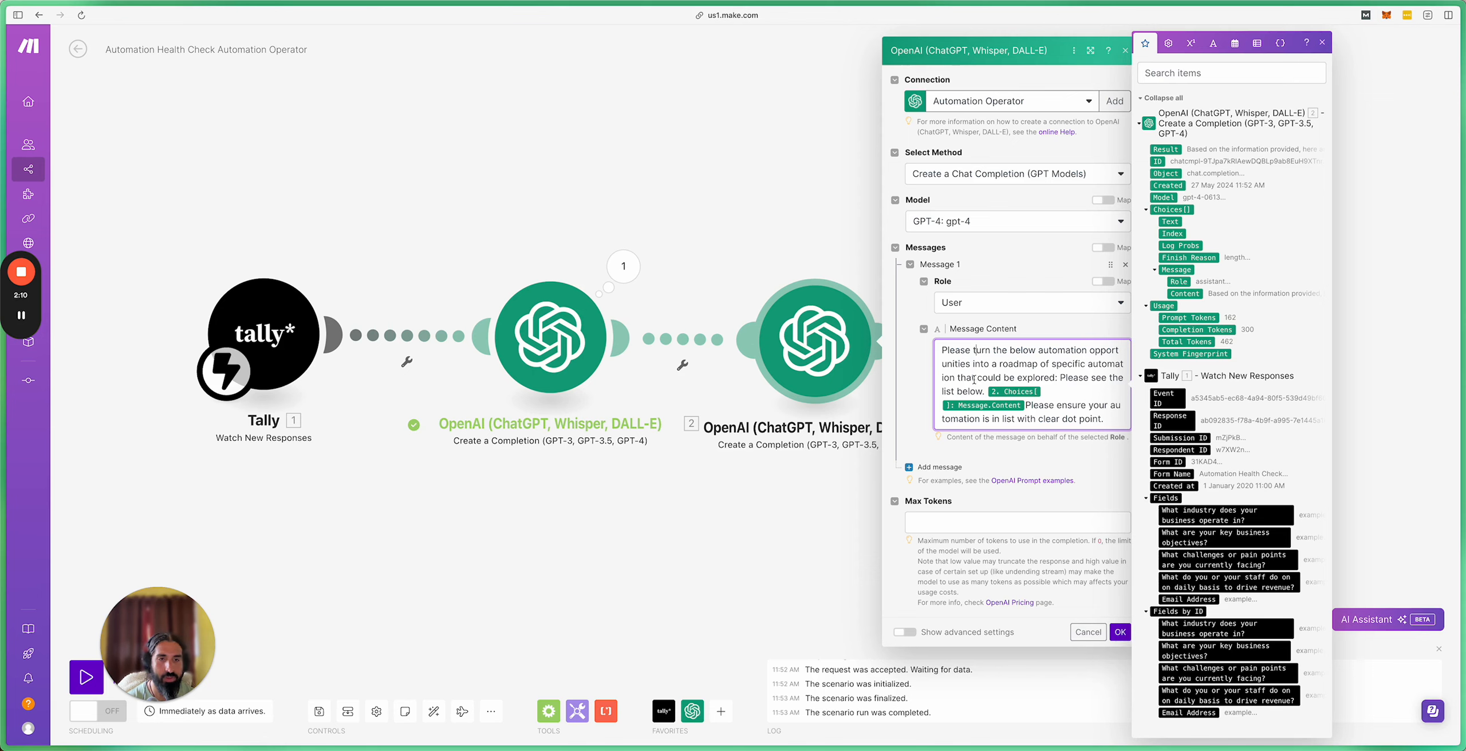
click(960, 379)
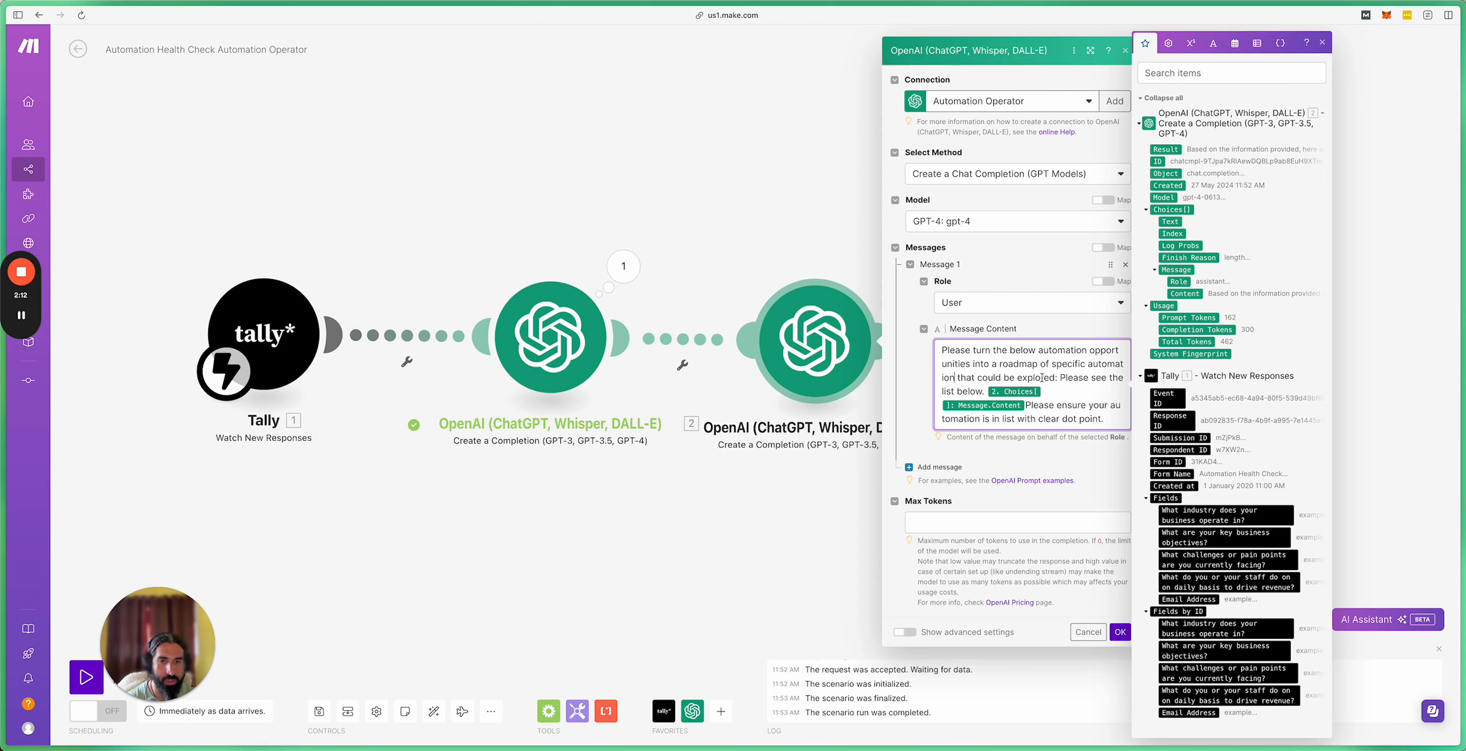
text(s)
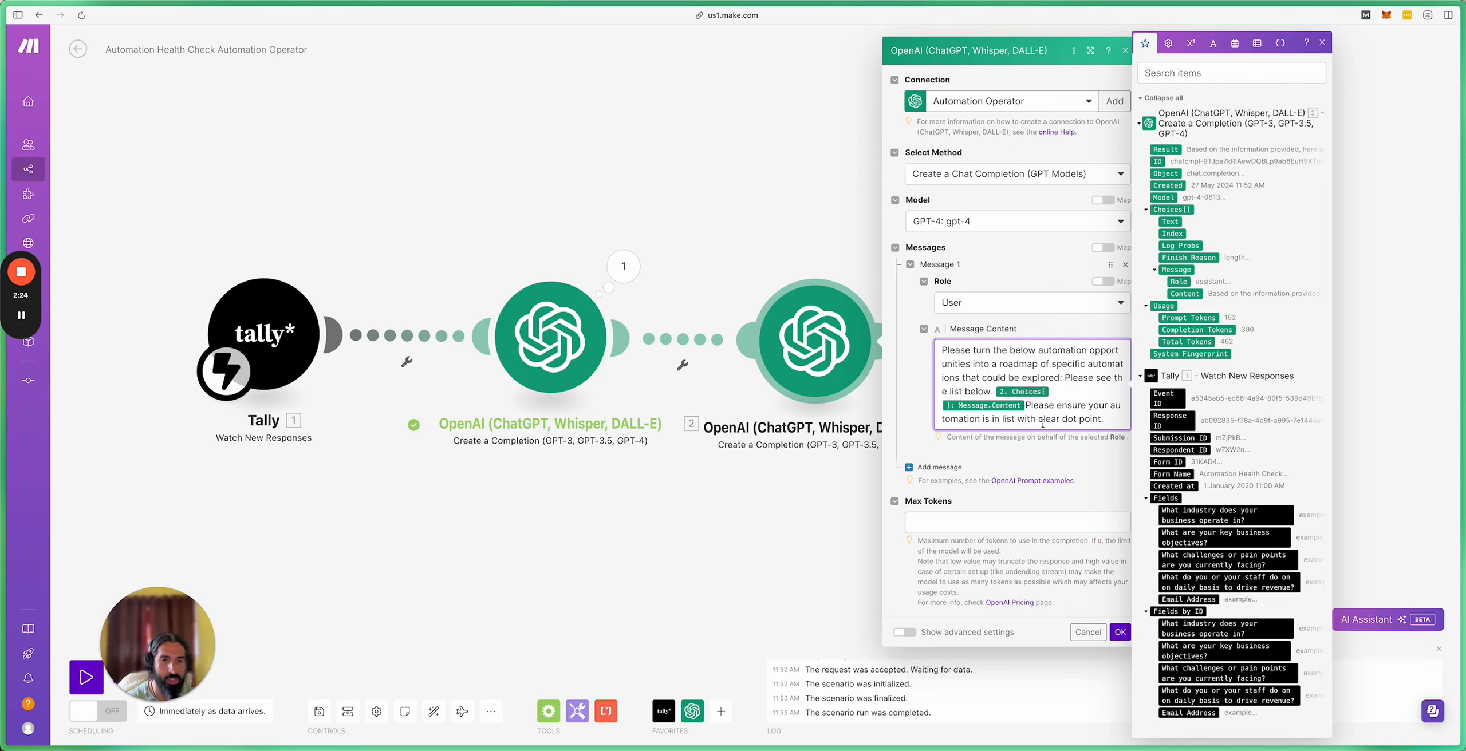
click(1102, 420)
text(s.)
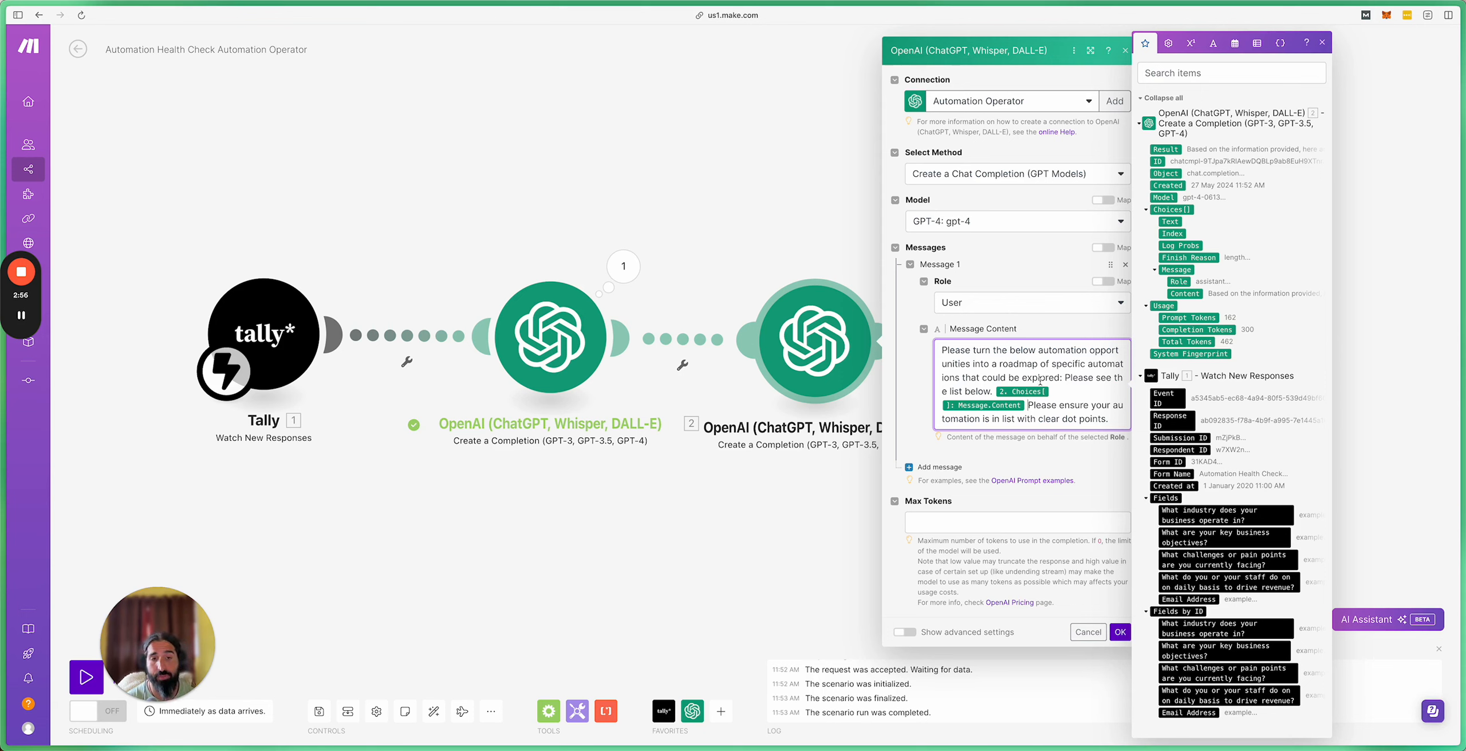
click(949, 525)
text(0)
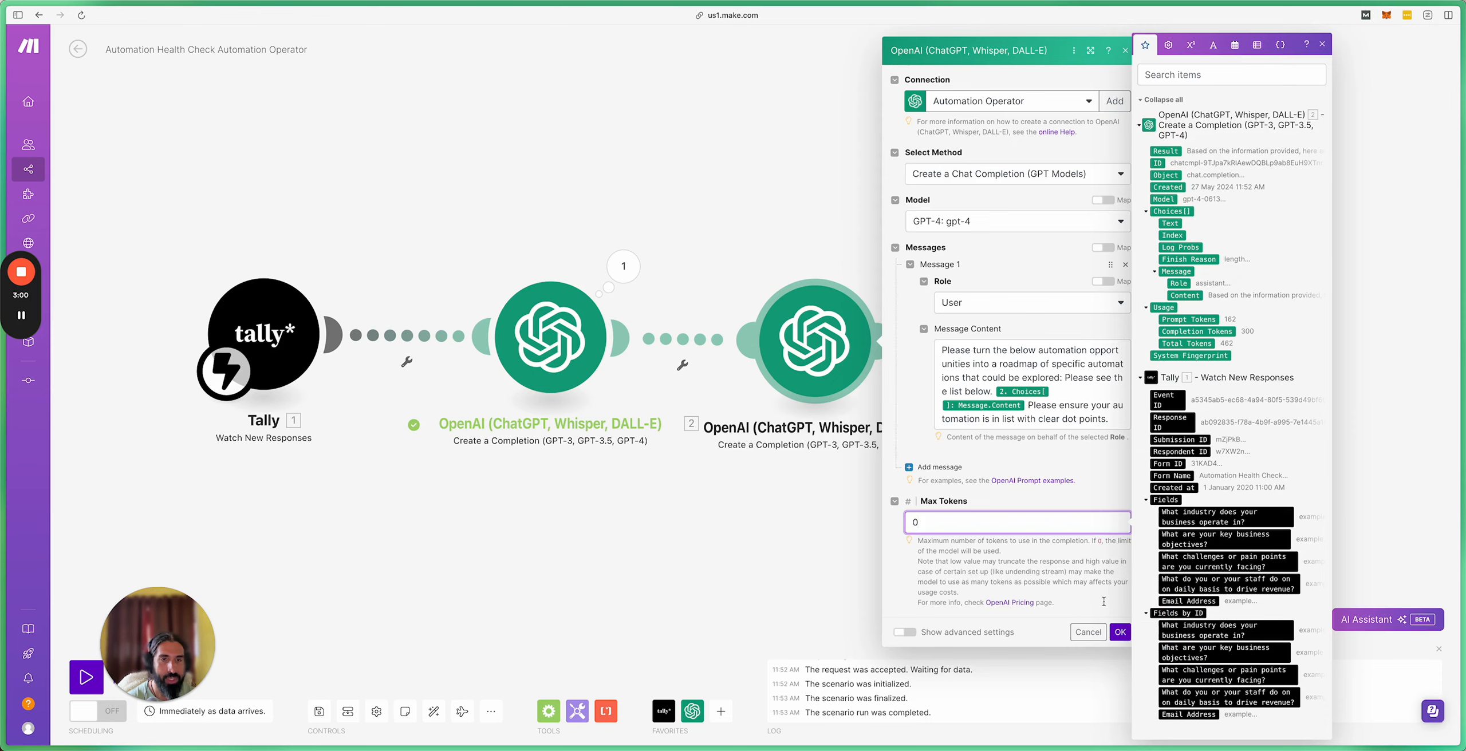
Step: Save the third OpenAI module's settings and bring up the second module's run output
click(1120, 633)
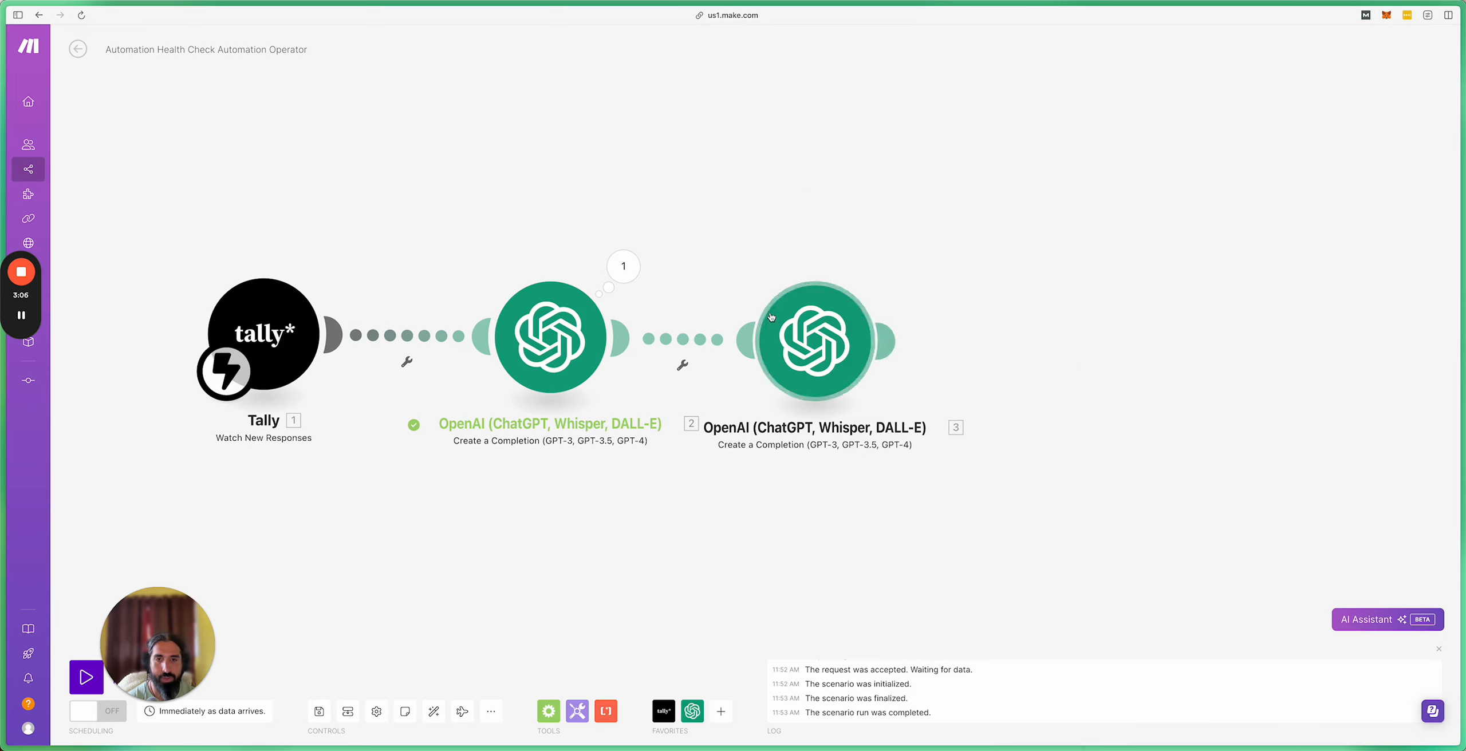
click(622, 267)
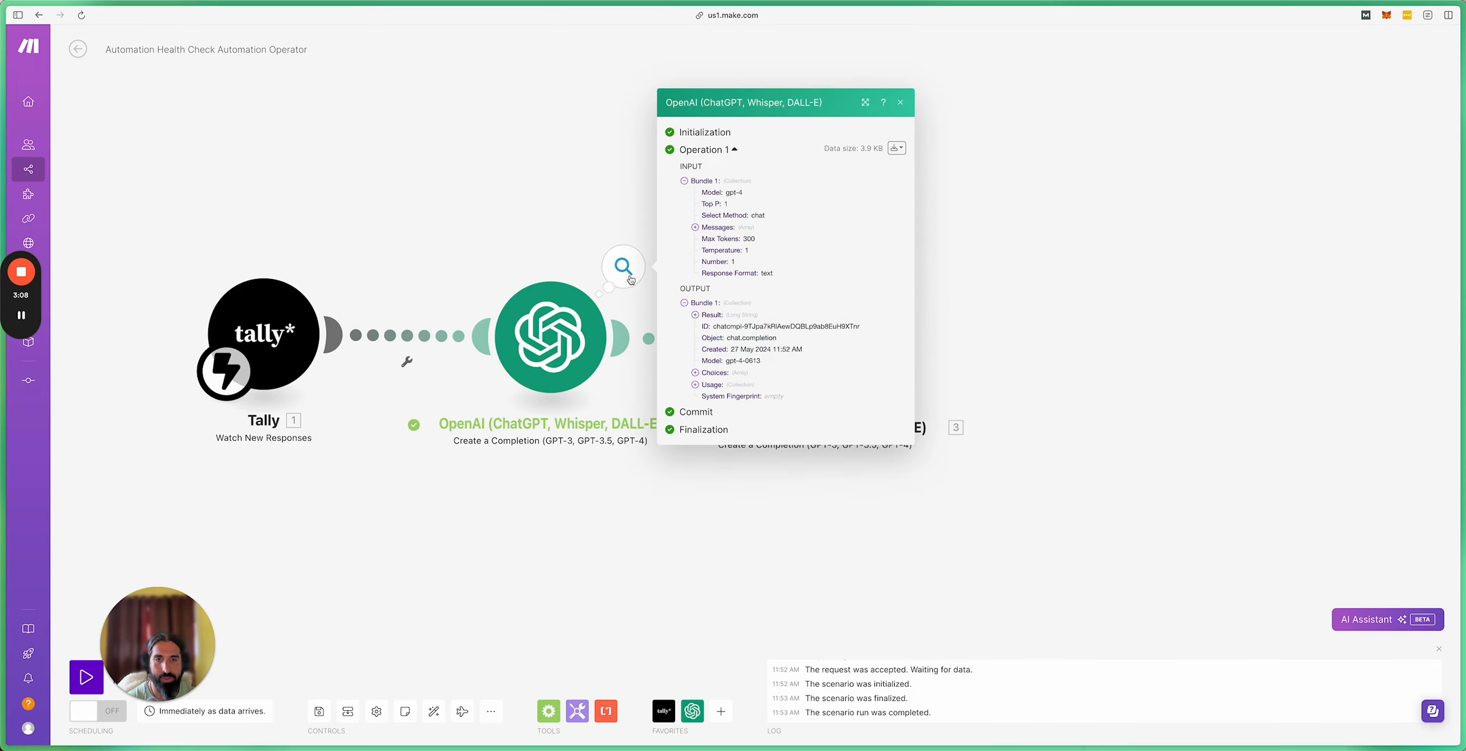
click(695, 385)
click(978, 268)
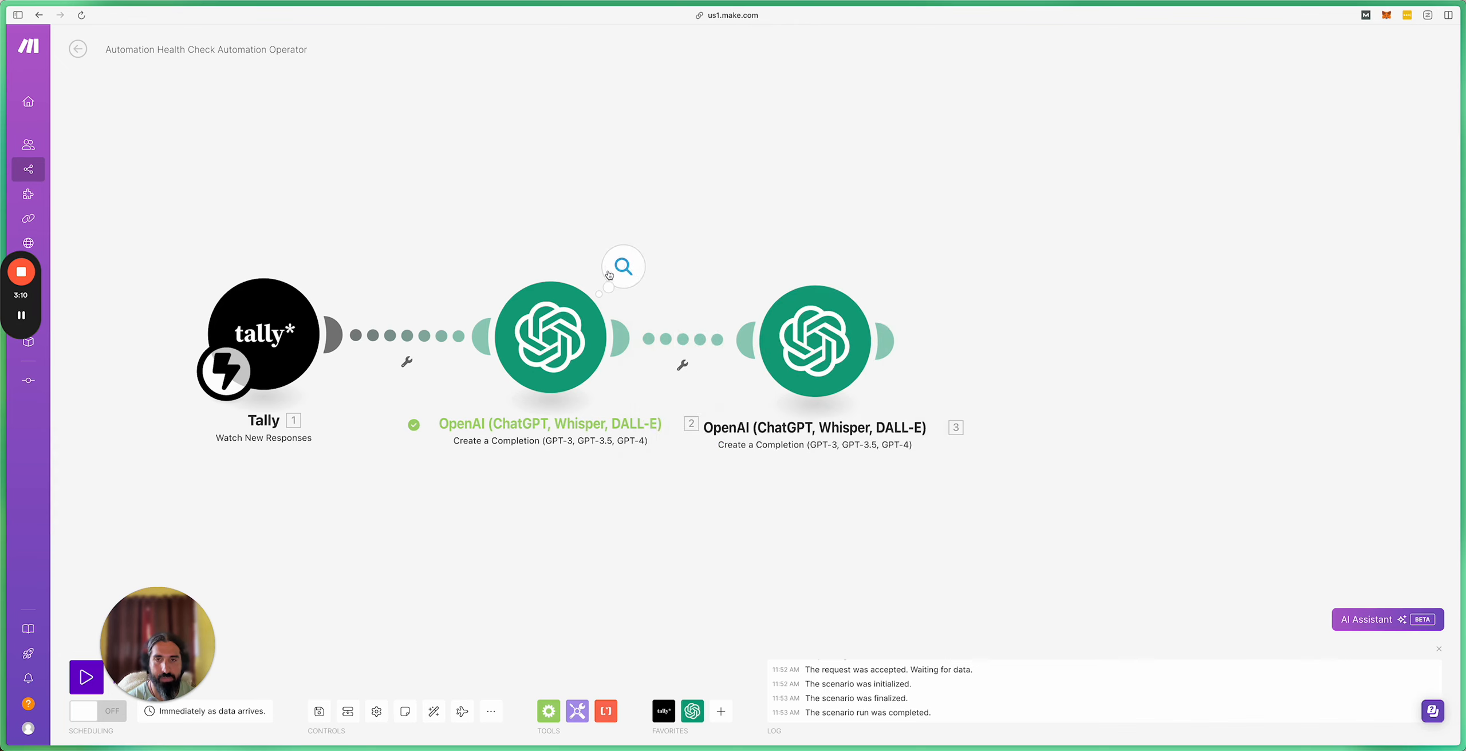
click(635, 269)
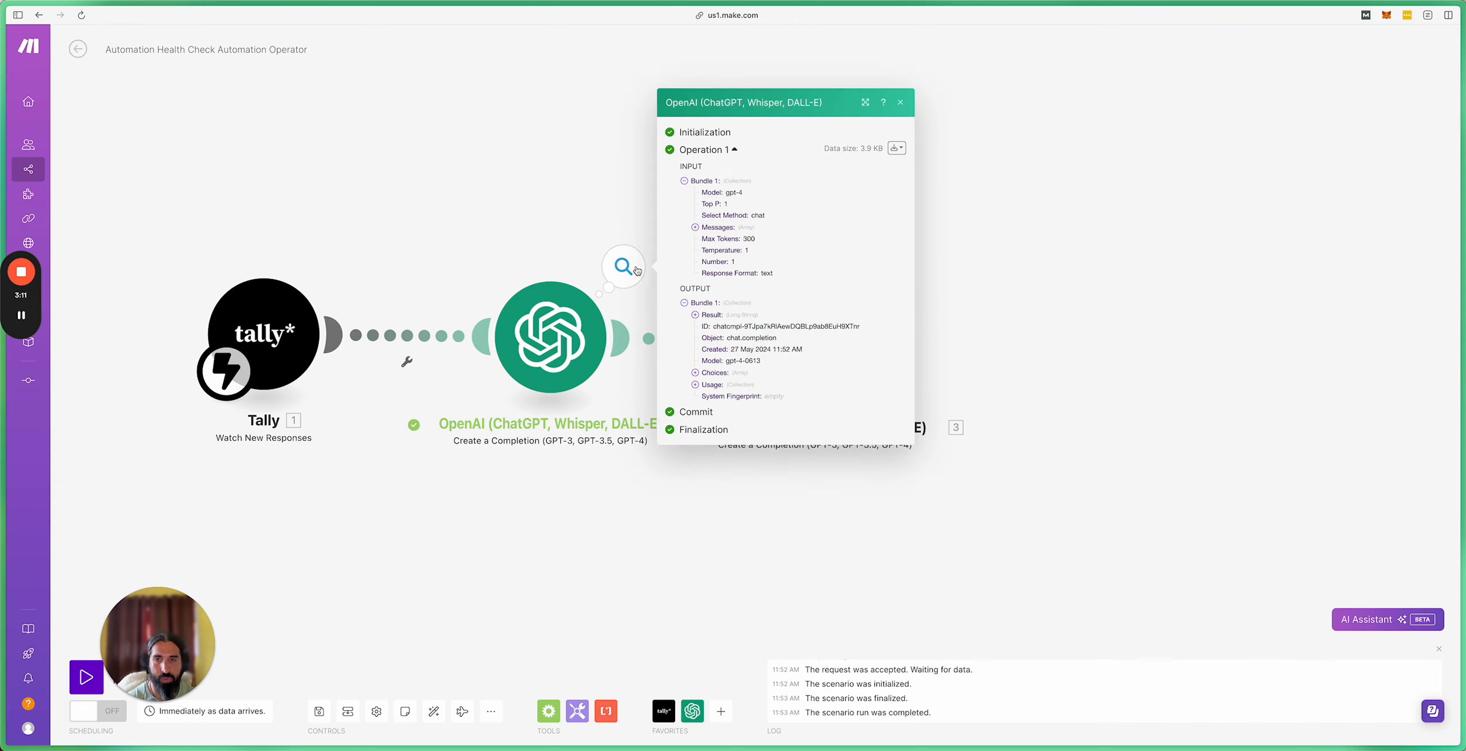
click(578, 209)
click(623, 267)
Step: Copy the full automation-ideas response from Choices > 1 > Message > Content
click(695, 373)
click(705, 377)
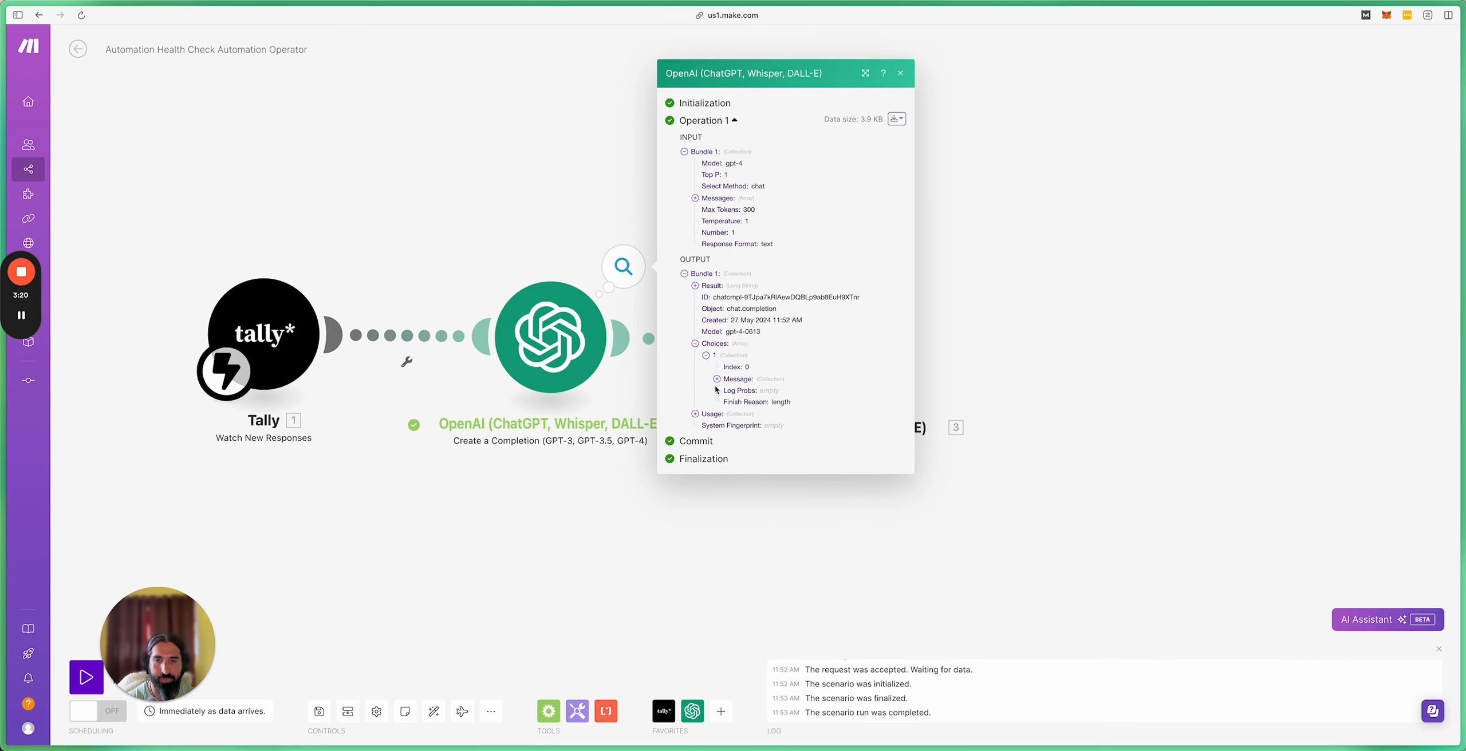
click(717, 390)
click(727, 398)
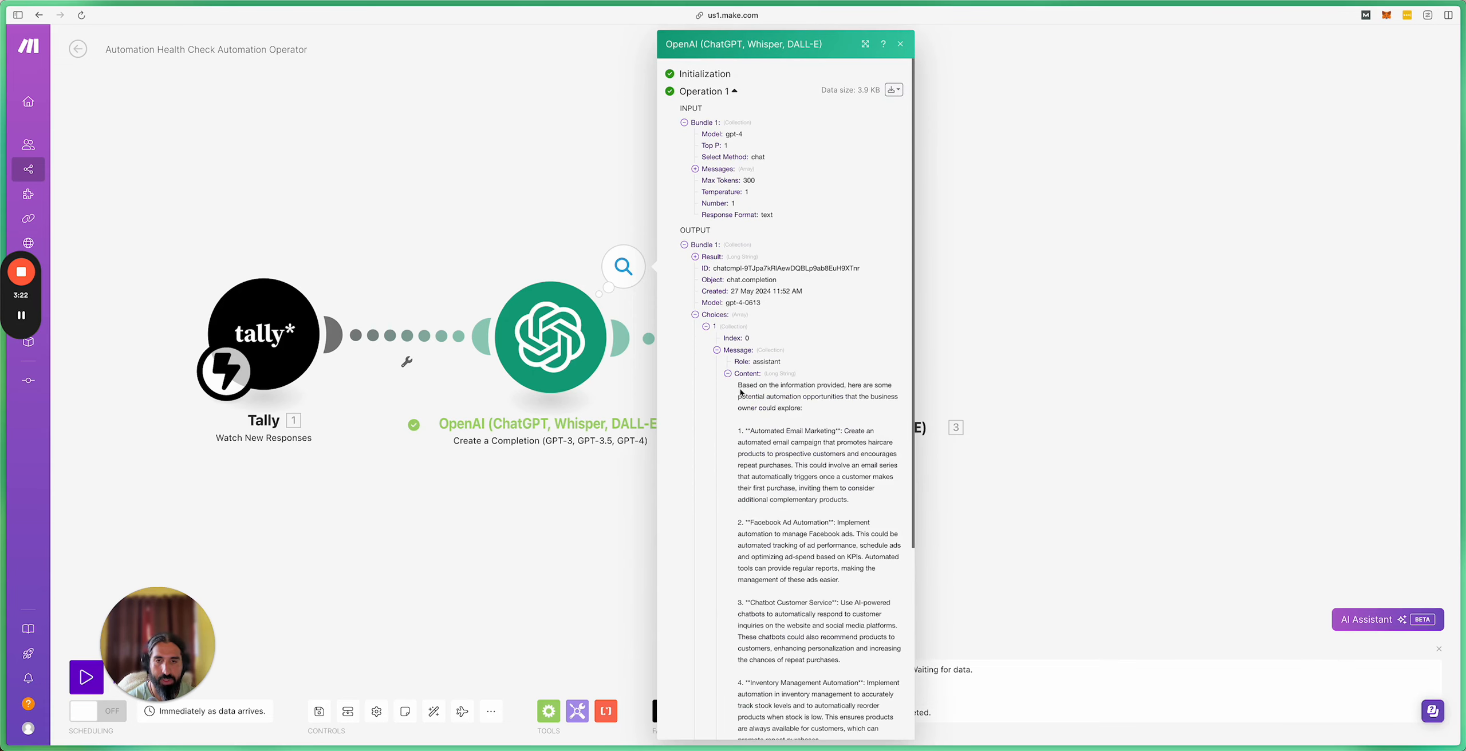
drag(741, 391, 770, 500)
scroll(776, 487, down, 5)
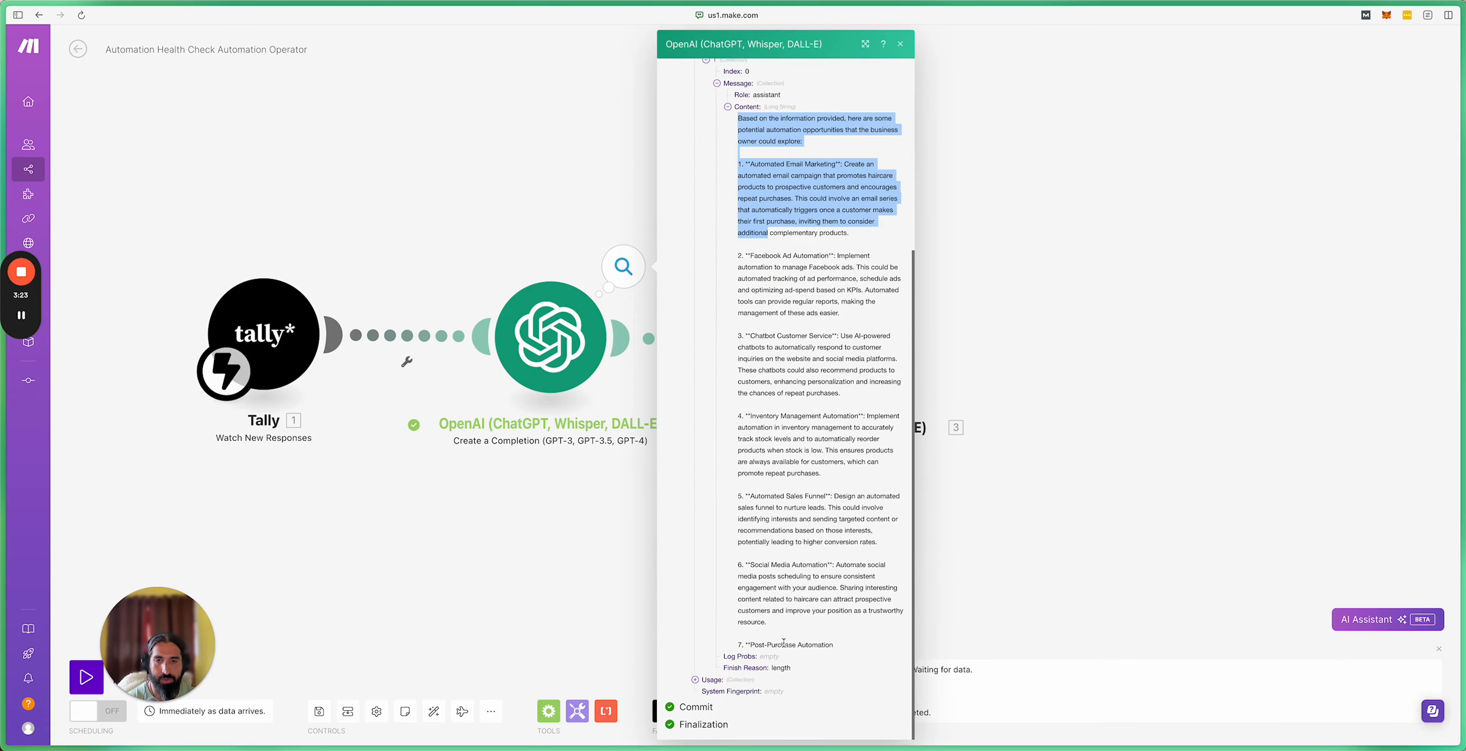
drag(830, 645, 838, 649)
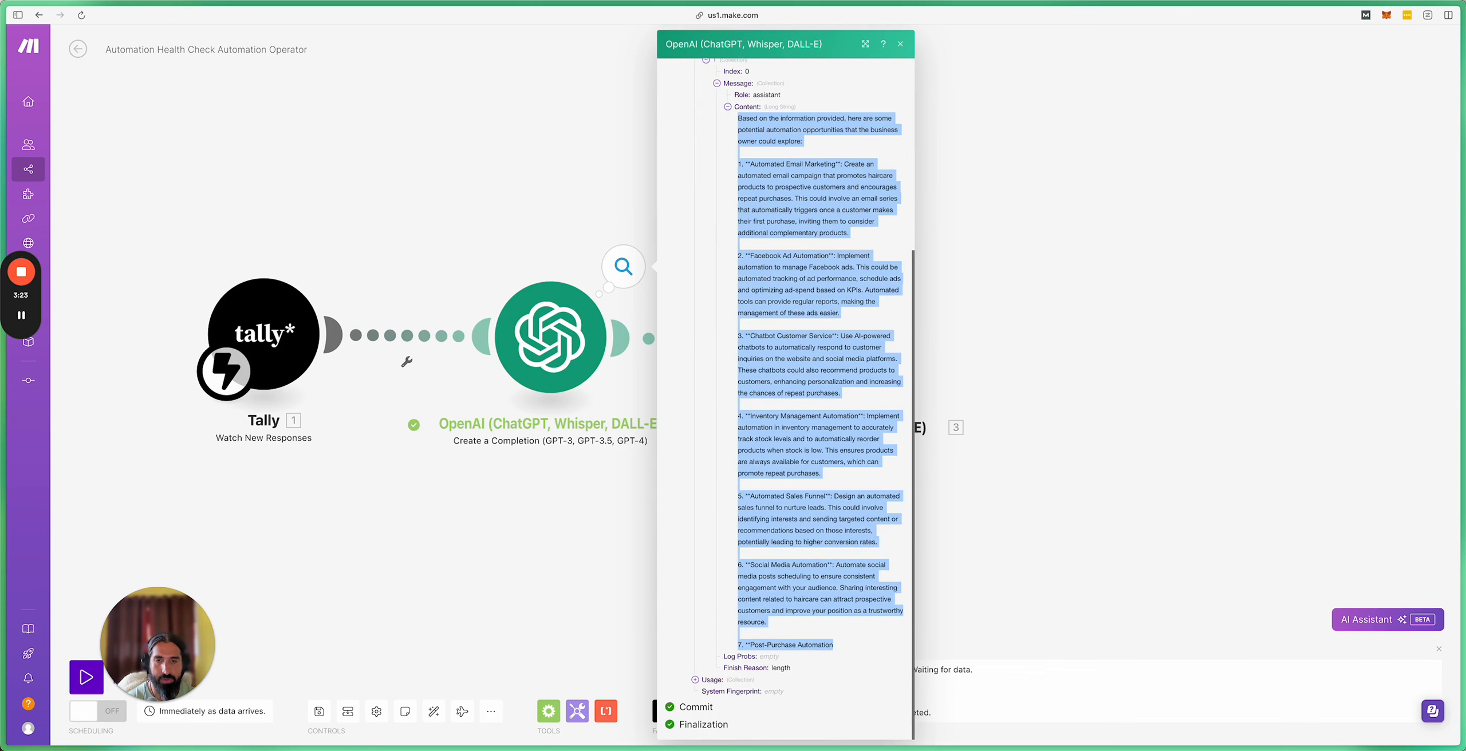
key(super+Tab)
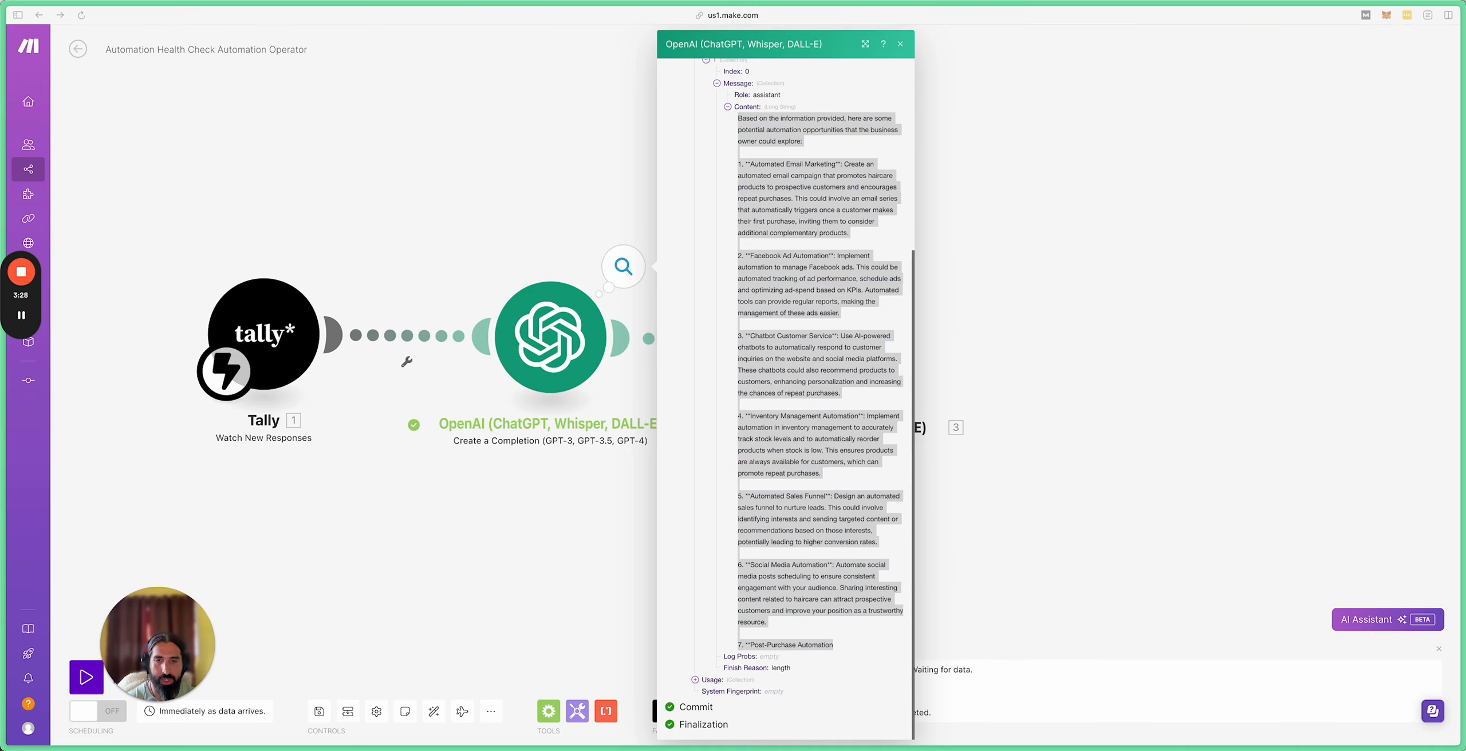
click(1033, 286)
click(1033, 286)
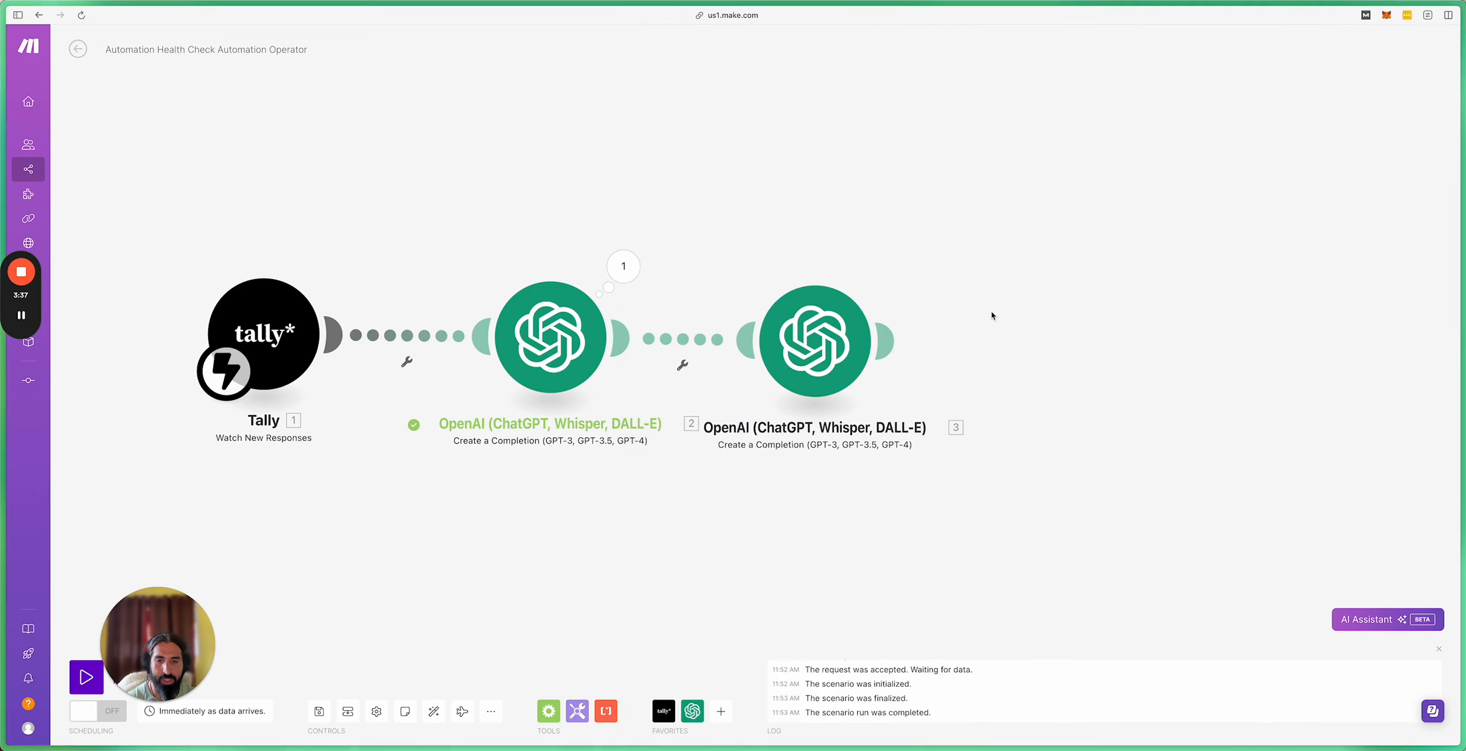
Step: Run only the third module, pasting the copied automation-ideas response as the sample reply content
right_click(819, 353)
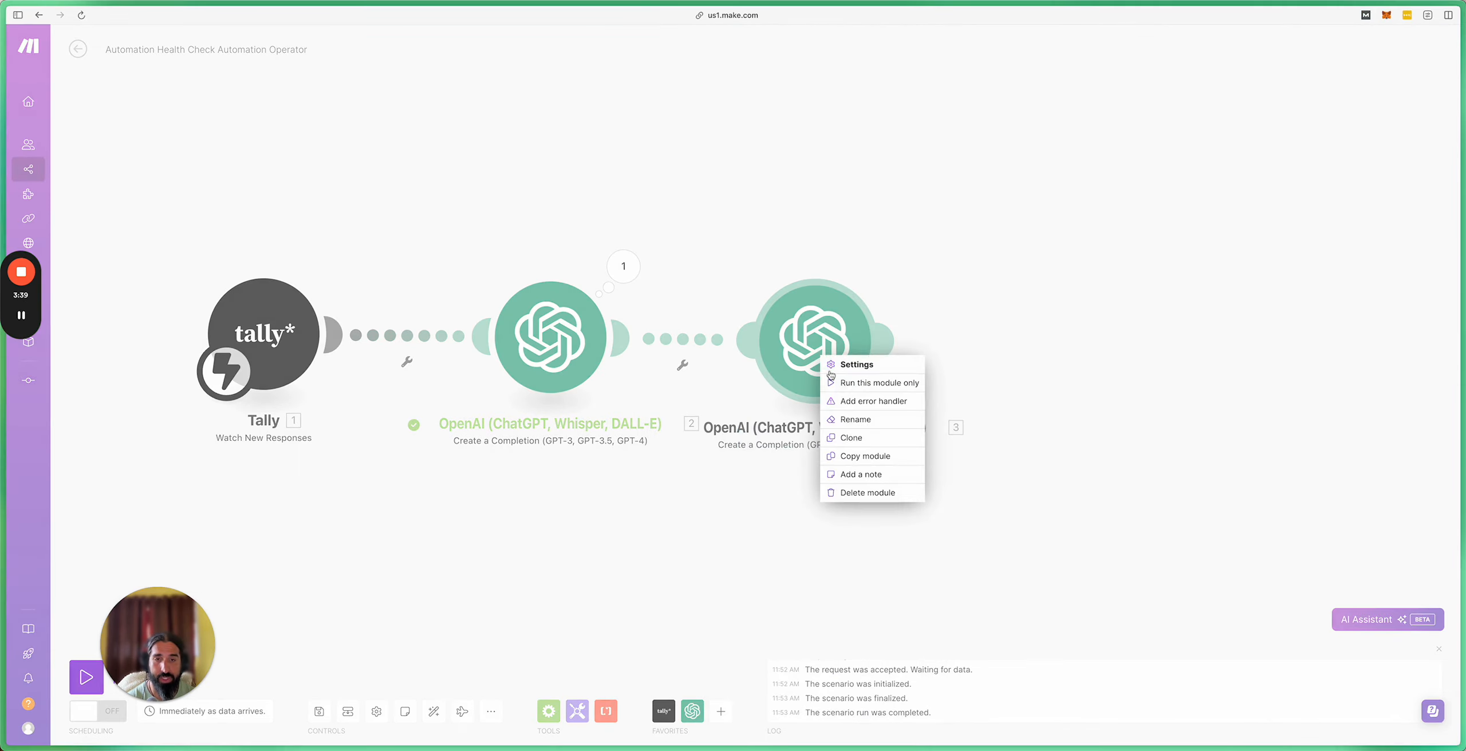
click(866, 389)
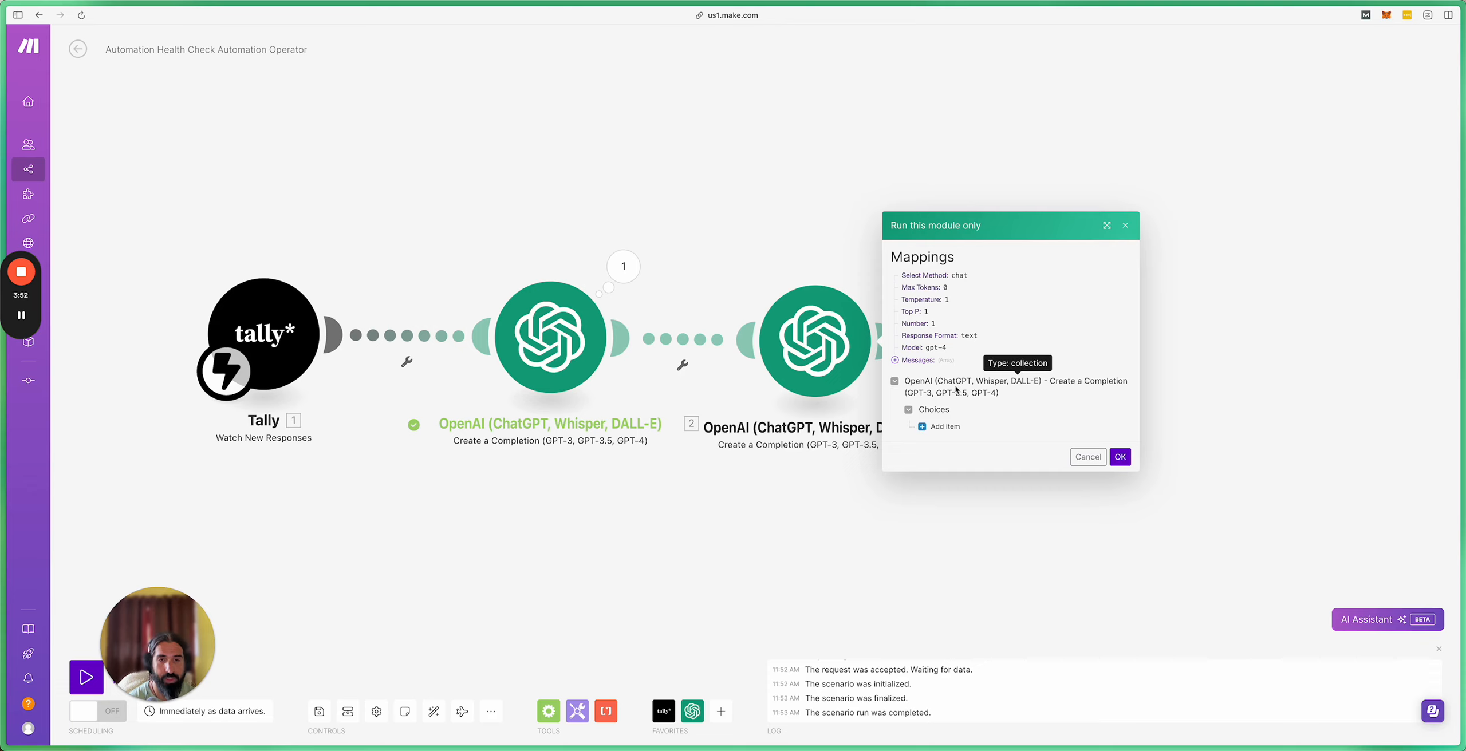
click(939, 427)
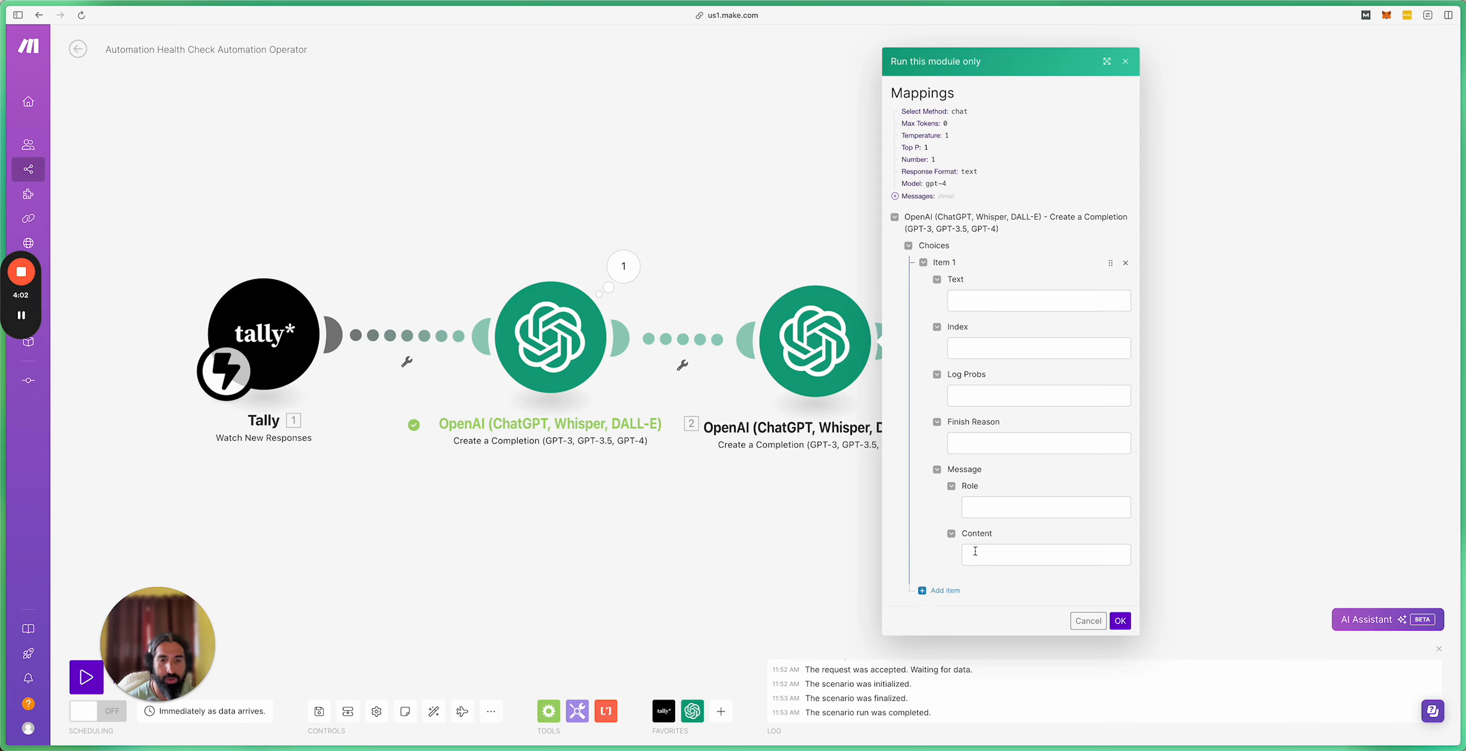
click(1068, 553)
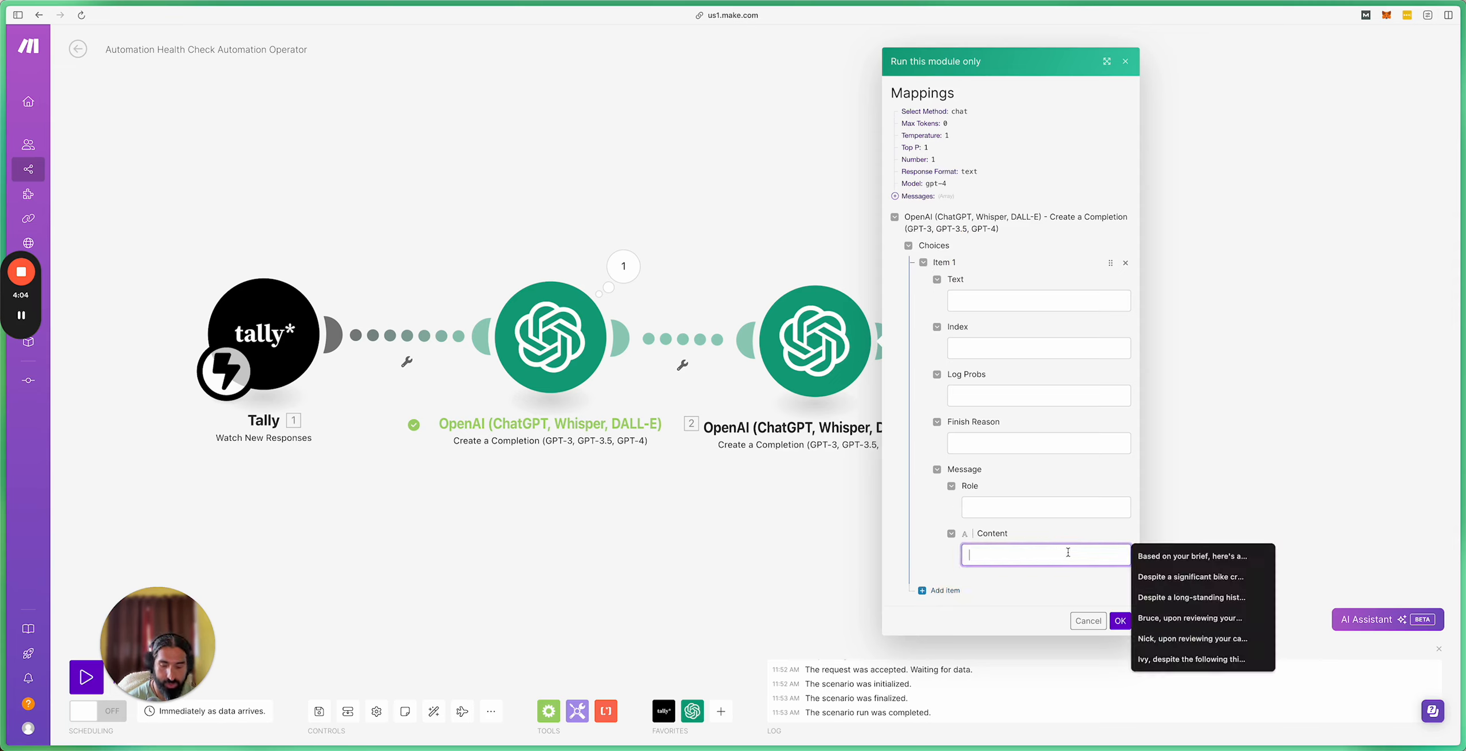
key(super+v)
drag(1076, 557, 886, 556)
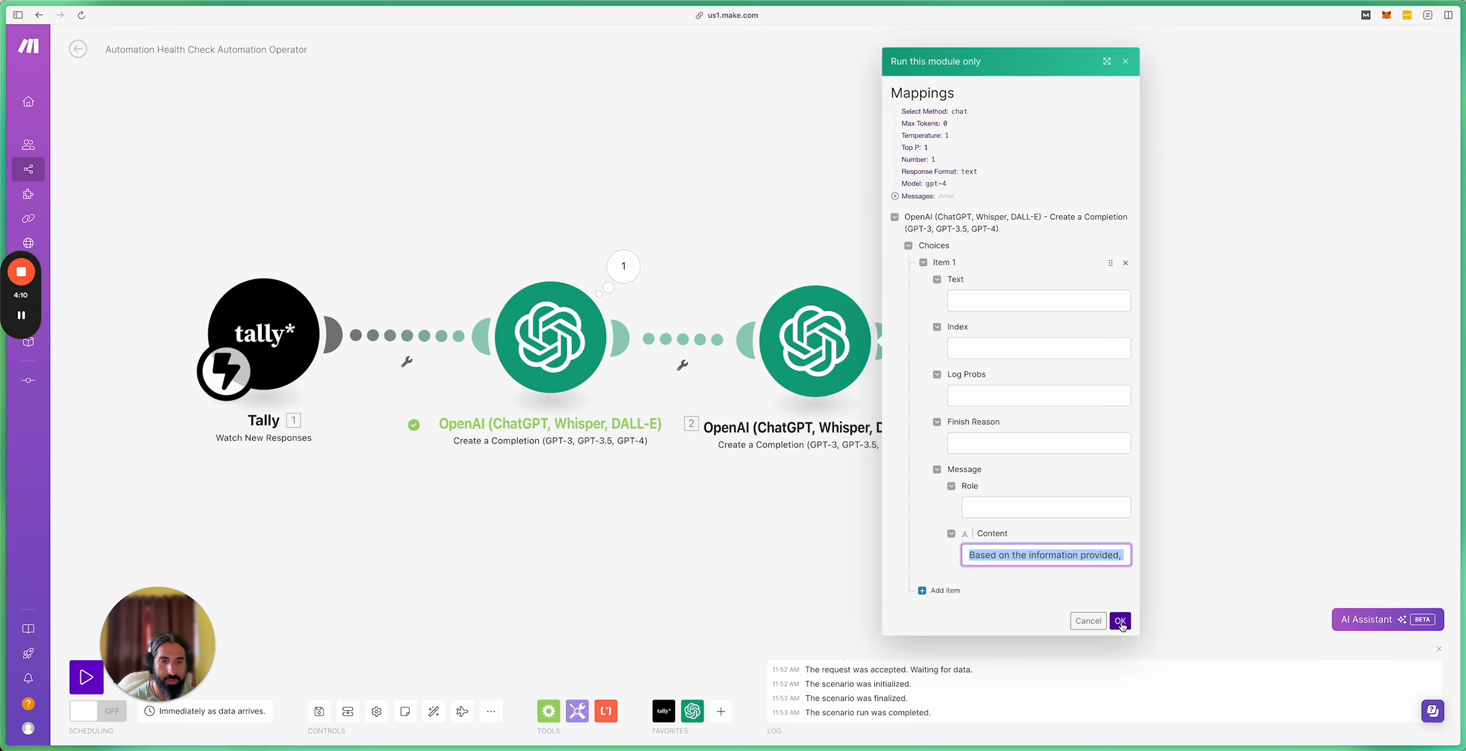
click(1119, 623)
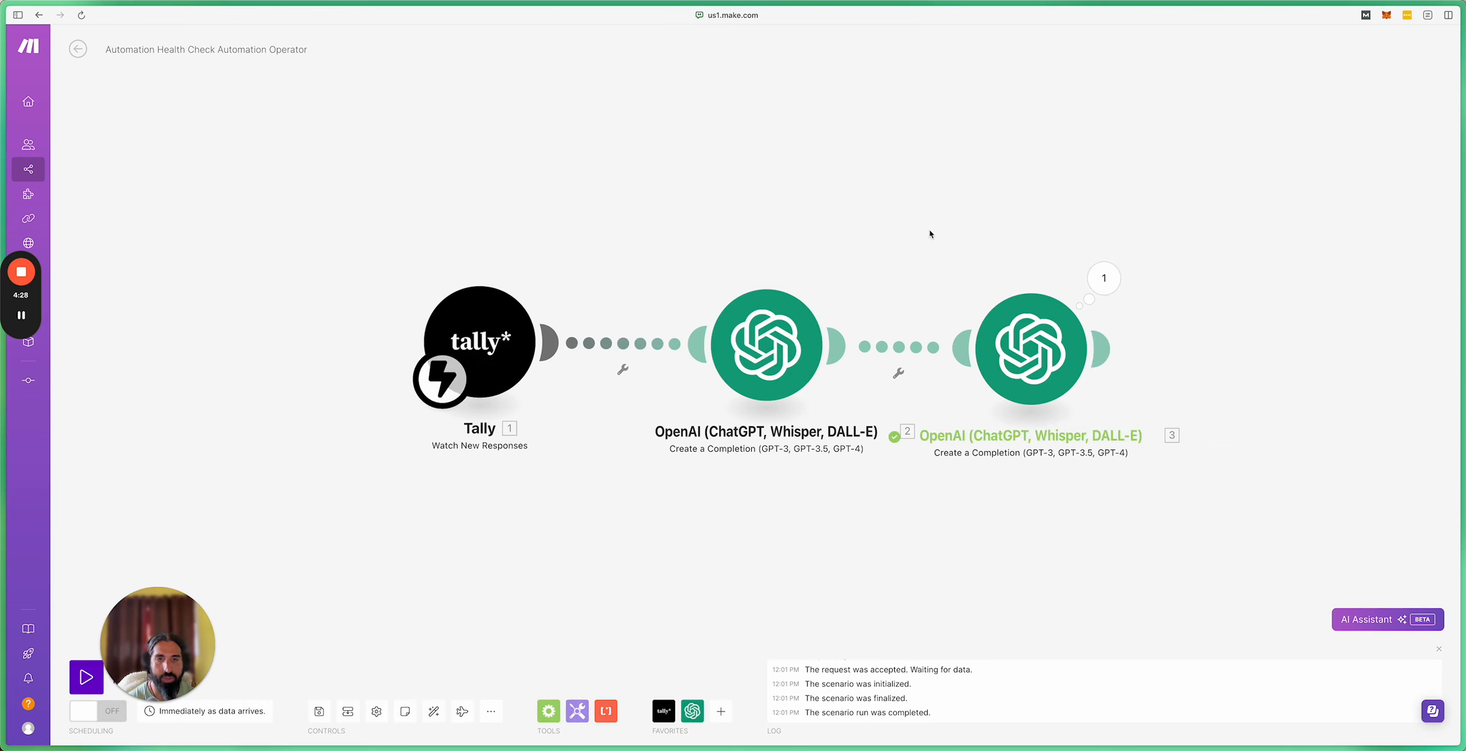
Step: Rename the middle OpenAI module to 'Brainstorm Automation Idea'
drag(939, 229, 846, 217)
right_click(684, 341)
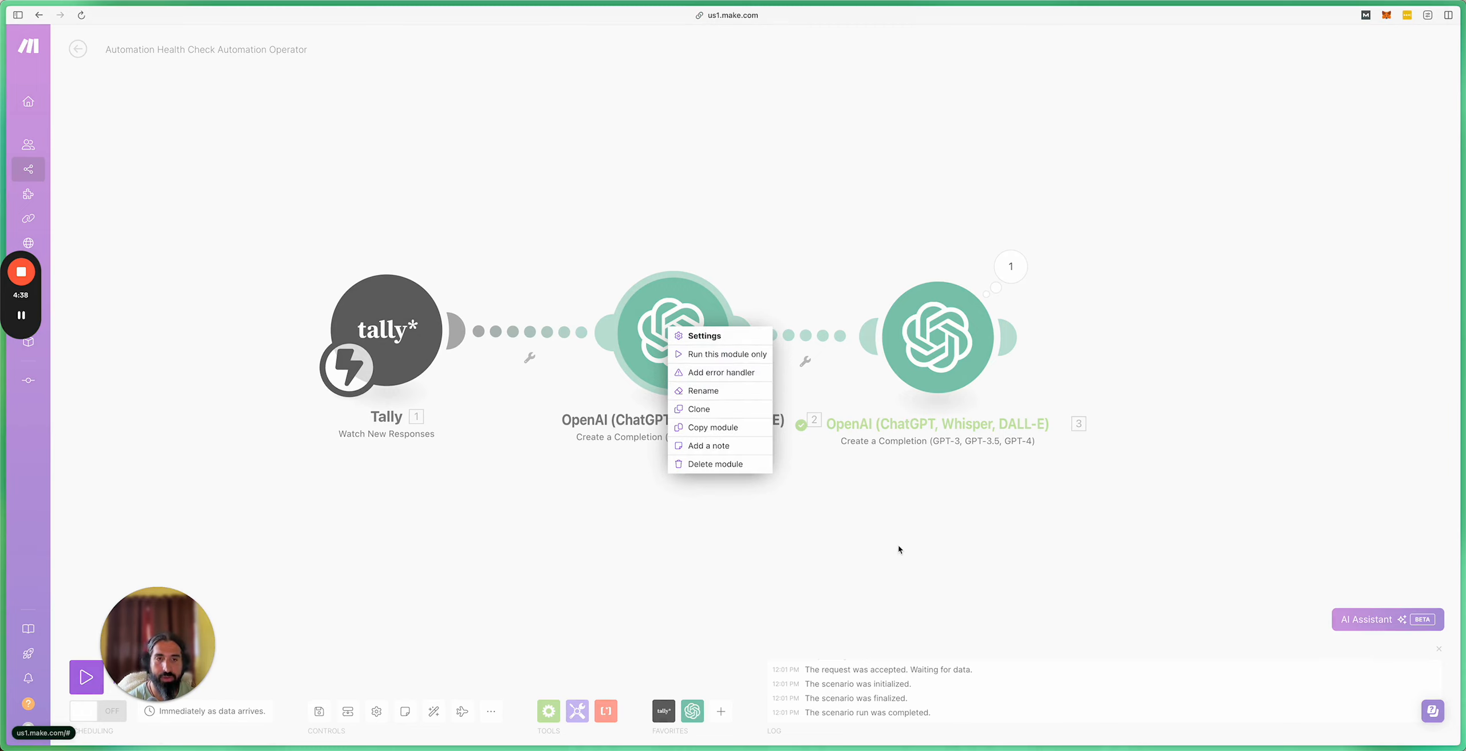
click(927, 510)
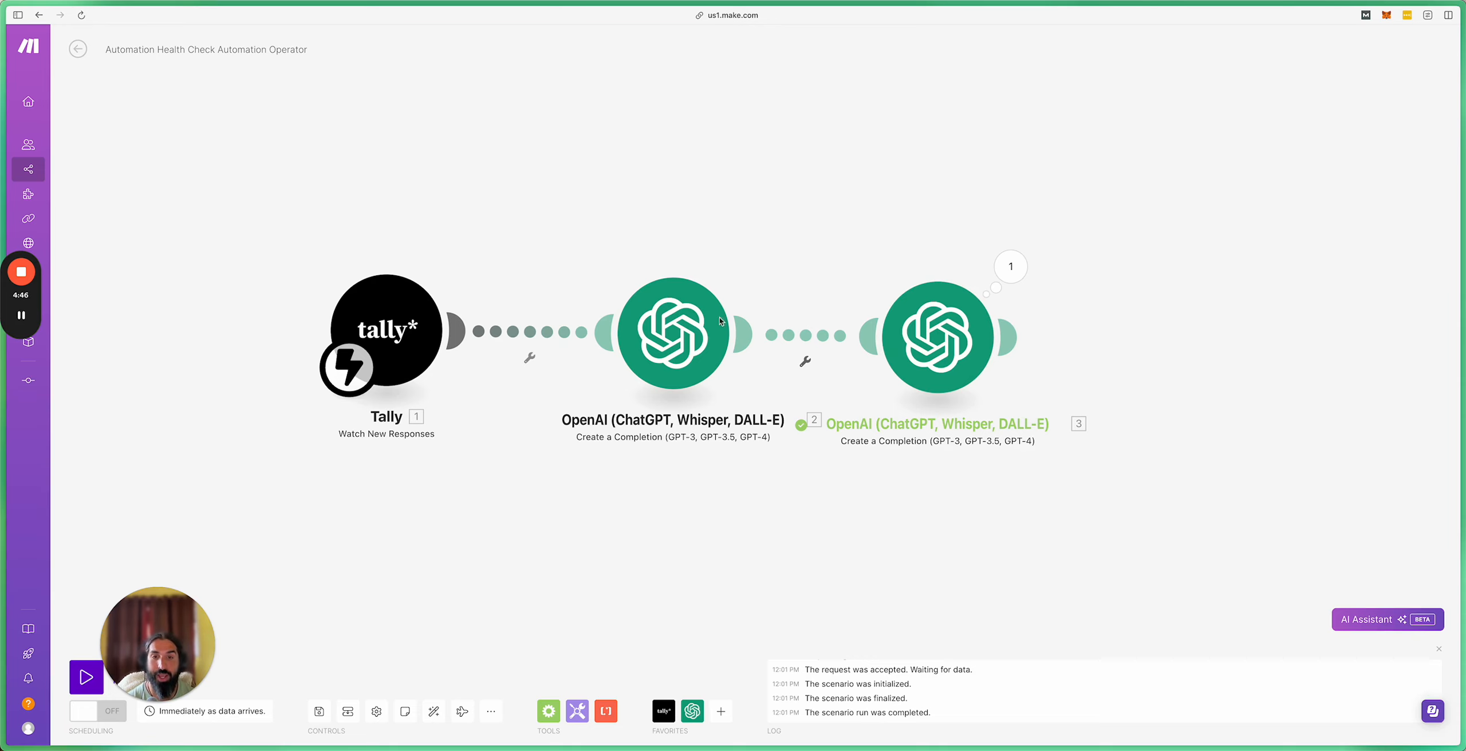
right_click(683, 330)
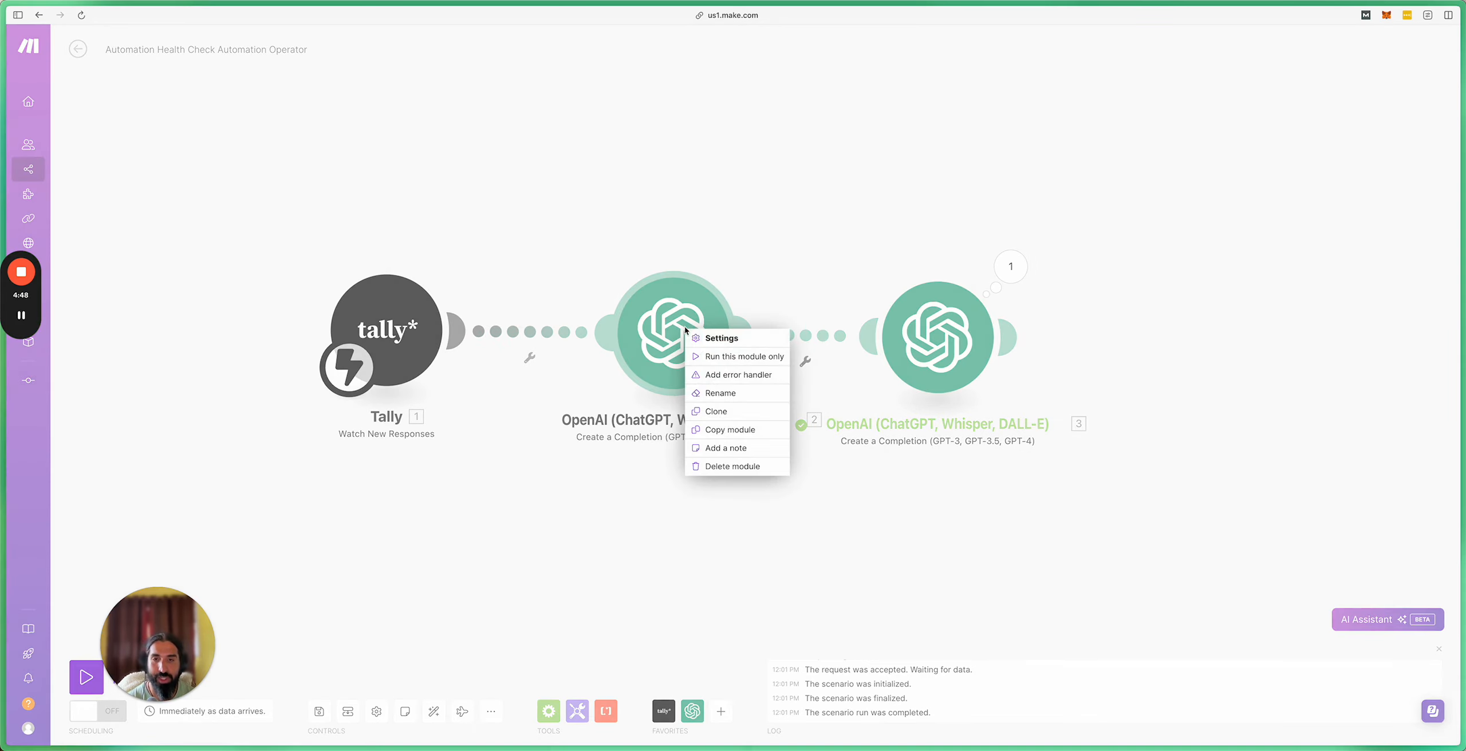
click(733, 394)
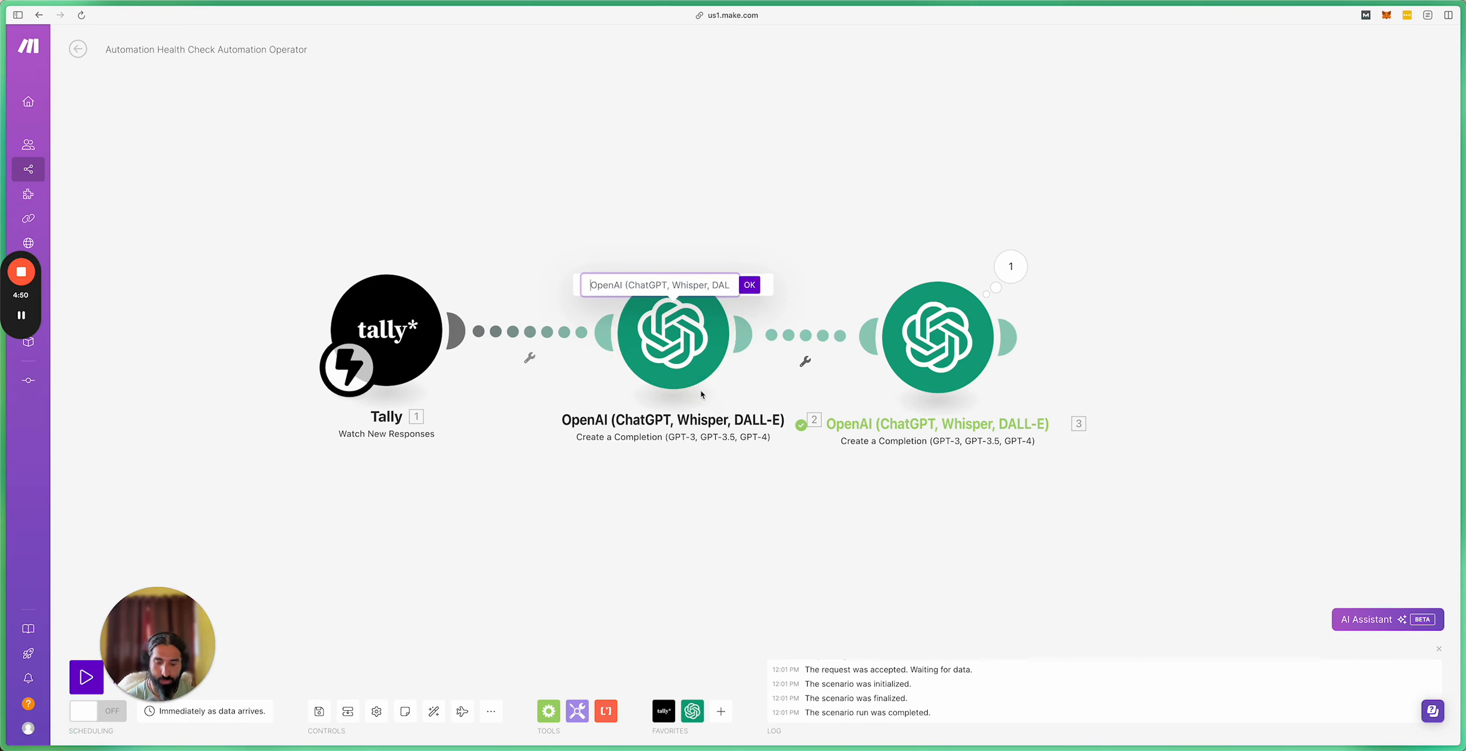
key(super+a)
text(BRai)
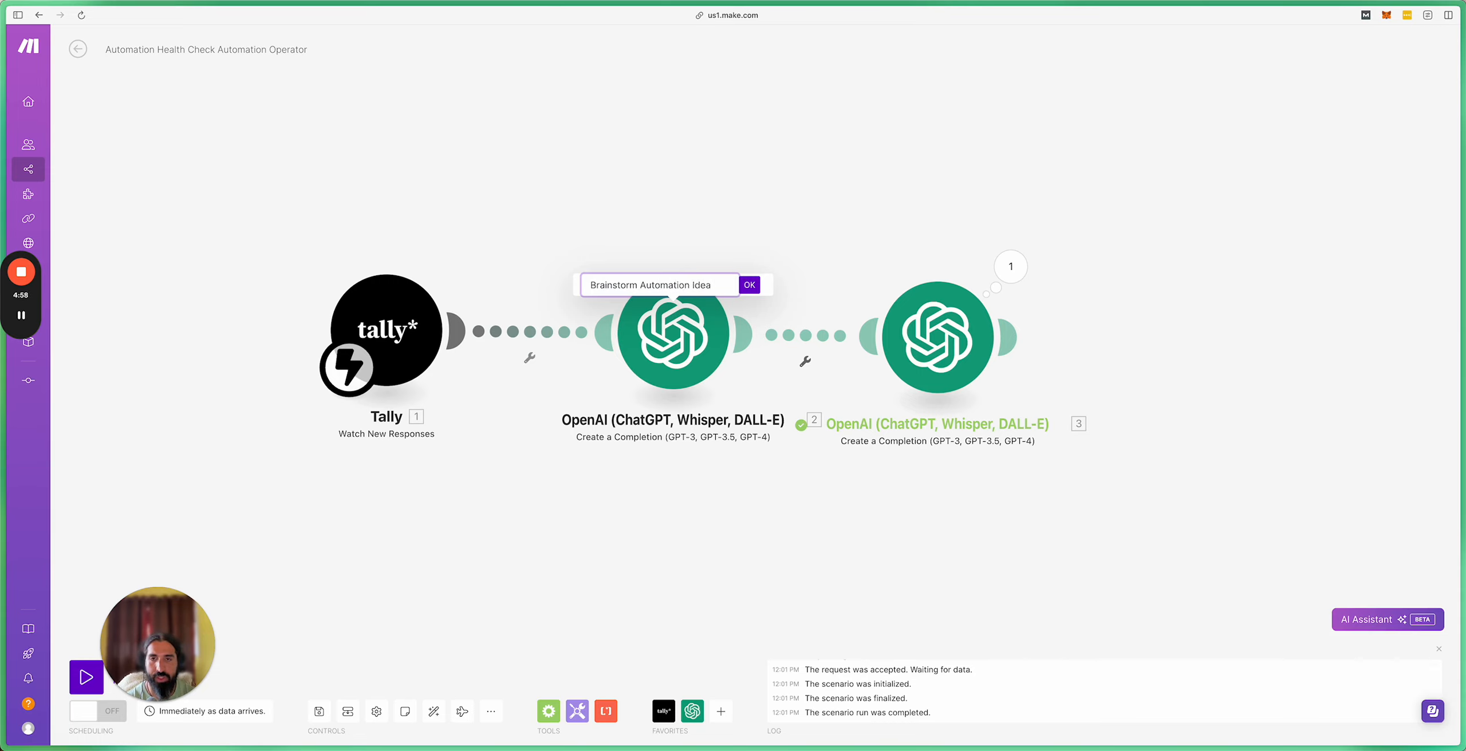
key(Return)
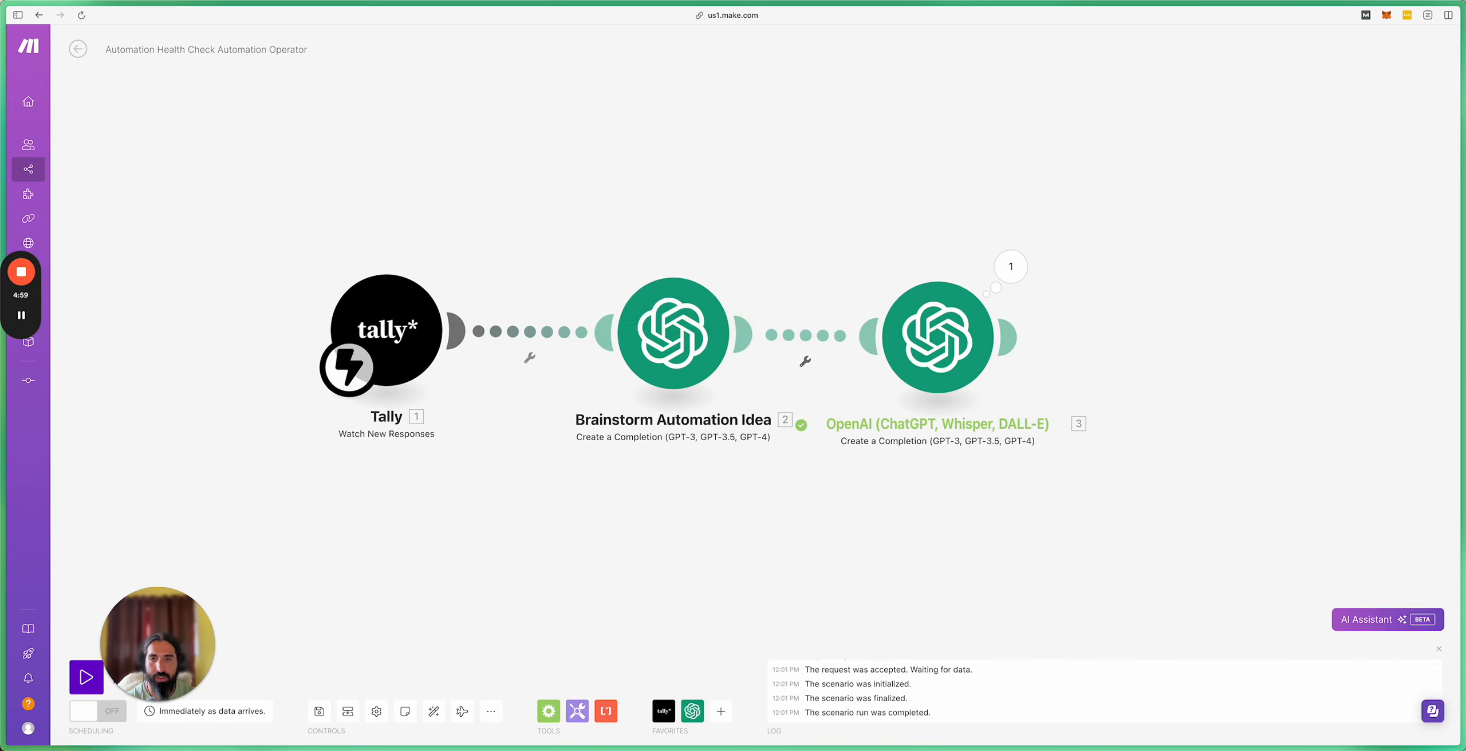
Step: Rename the third module to 'Roadmaping Automation Ideas'
right_click(946, 371)
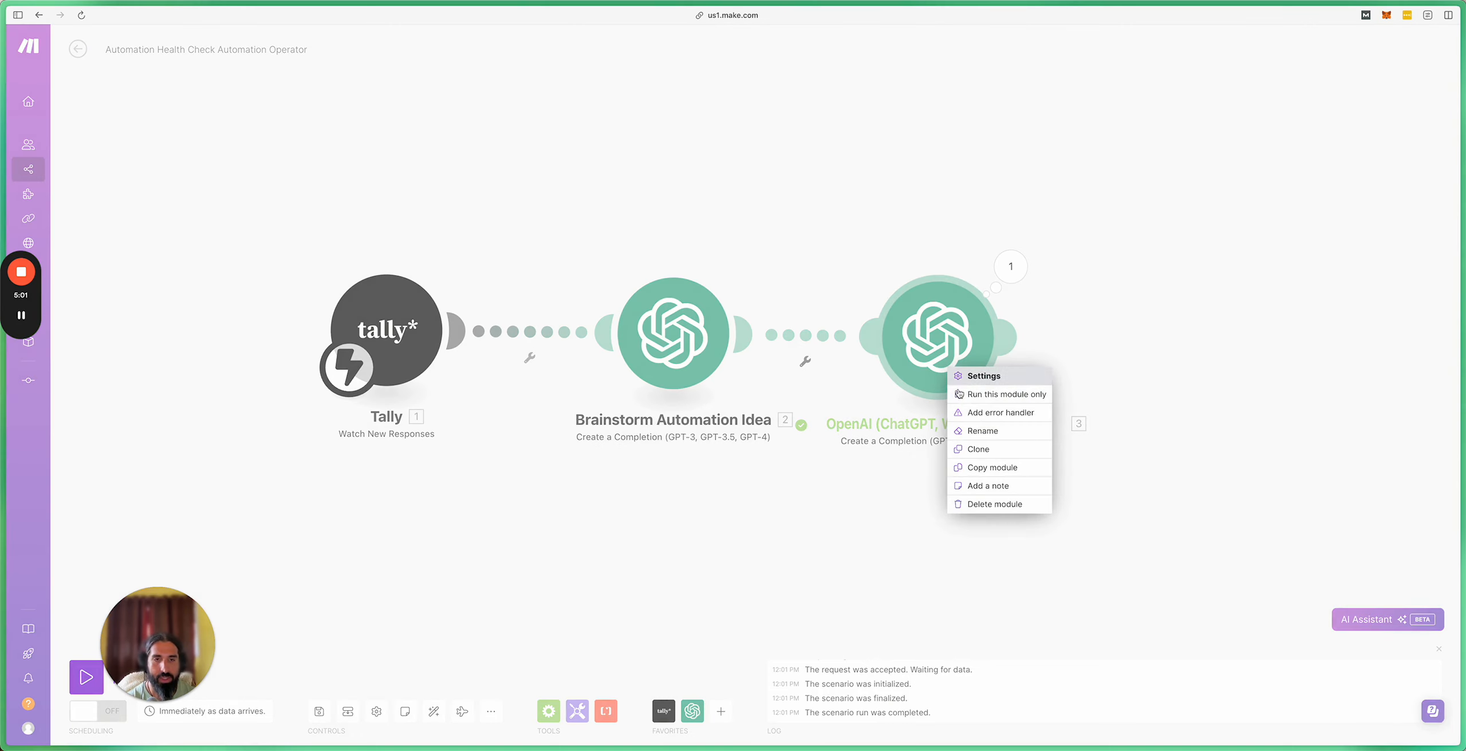
click(994, 432)
text(Road)
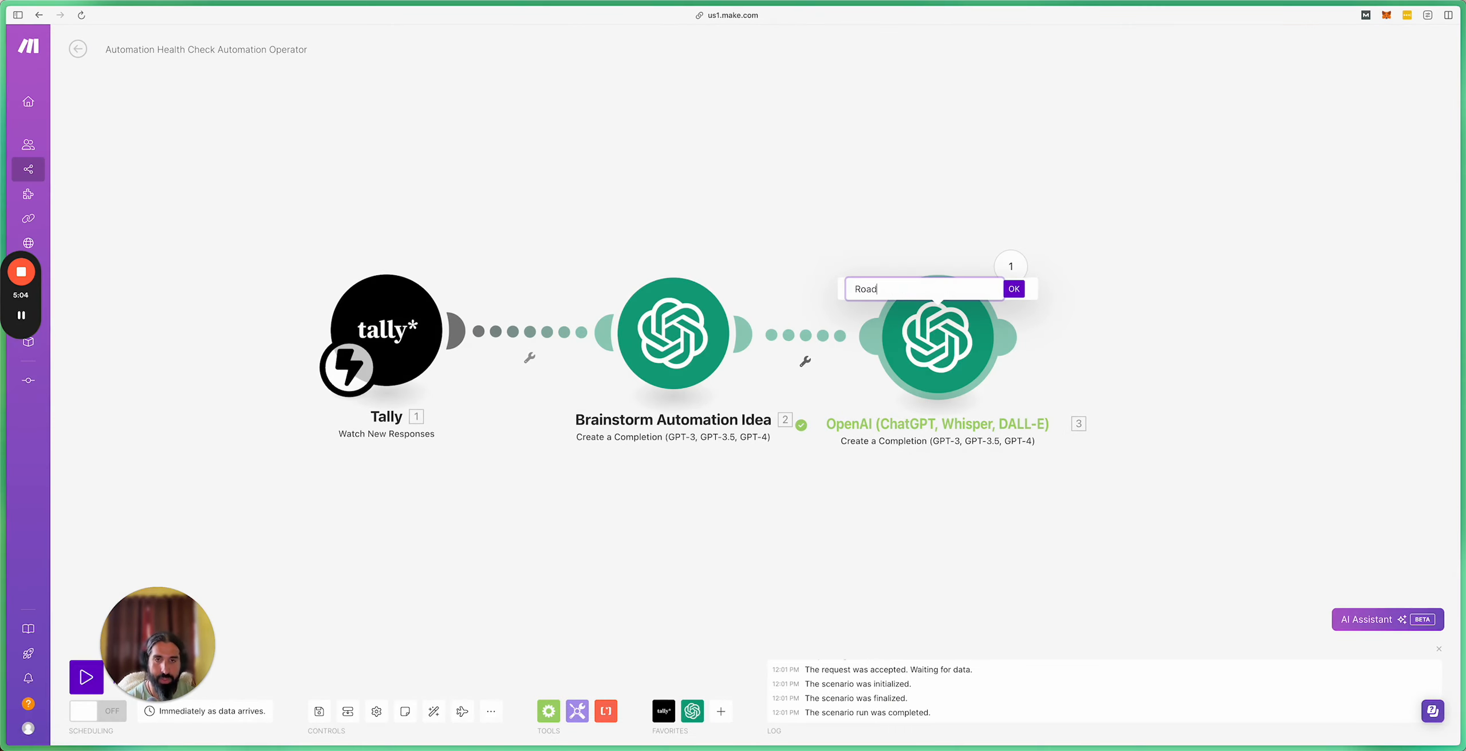
text(maping Automation Ideas)
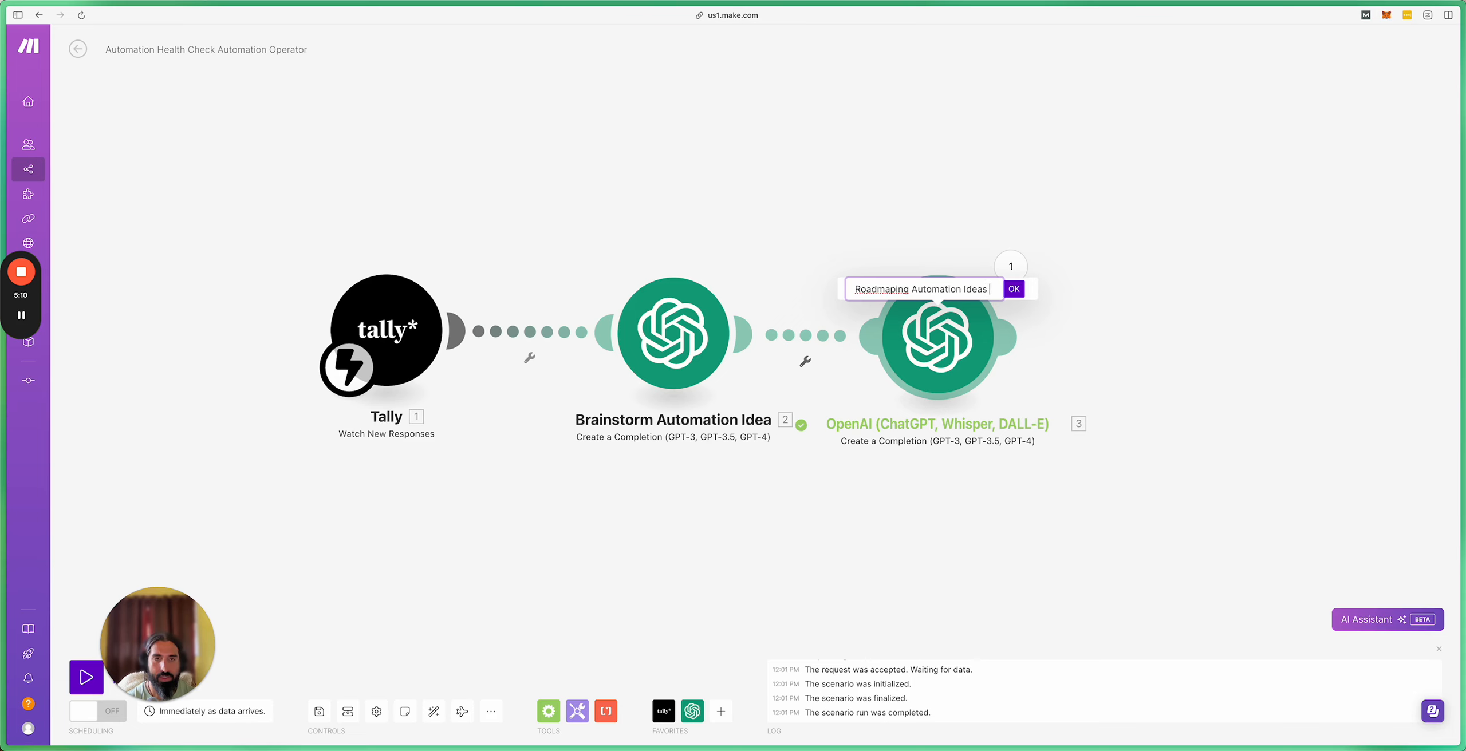
key(Return)
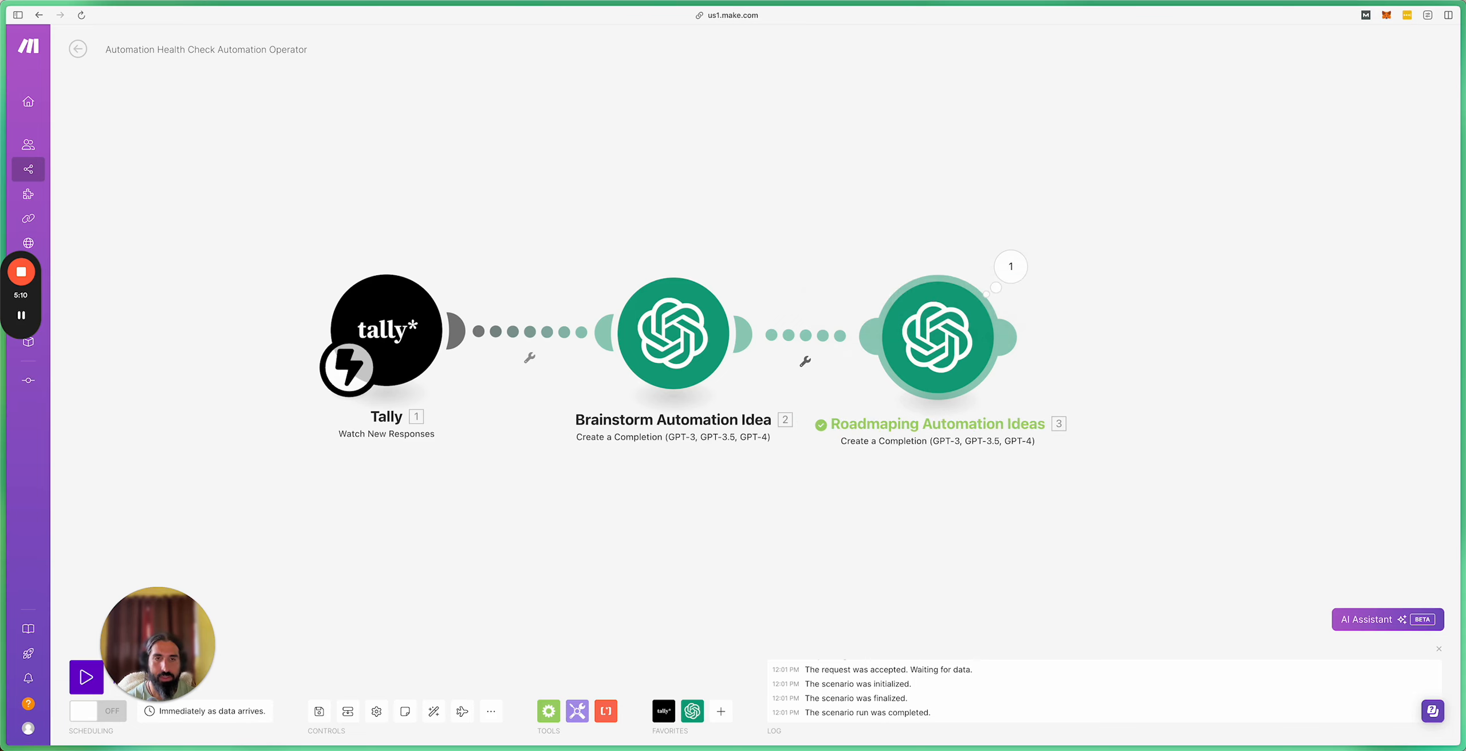
click(1011, 268)
click(1082, 374)
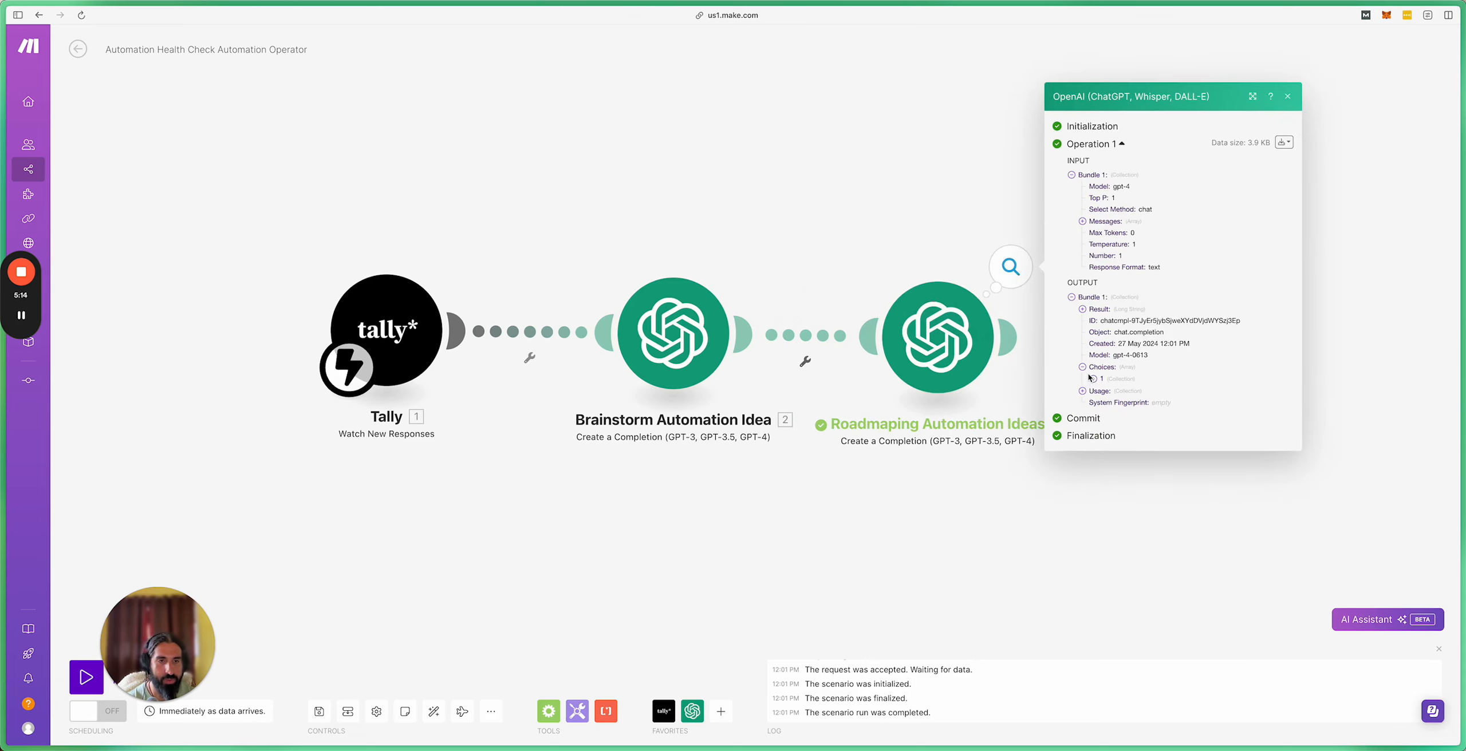
click(1093, 379)
click(1104, 385)
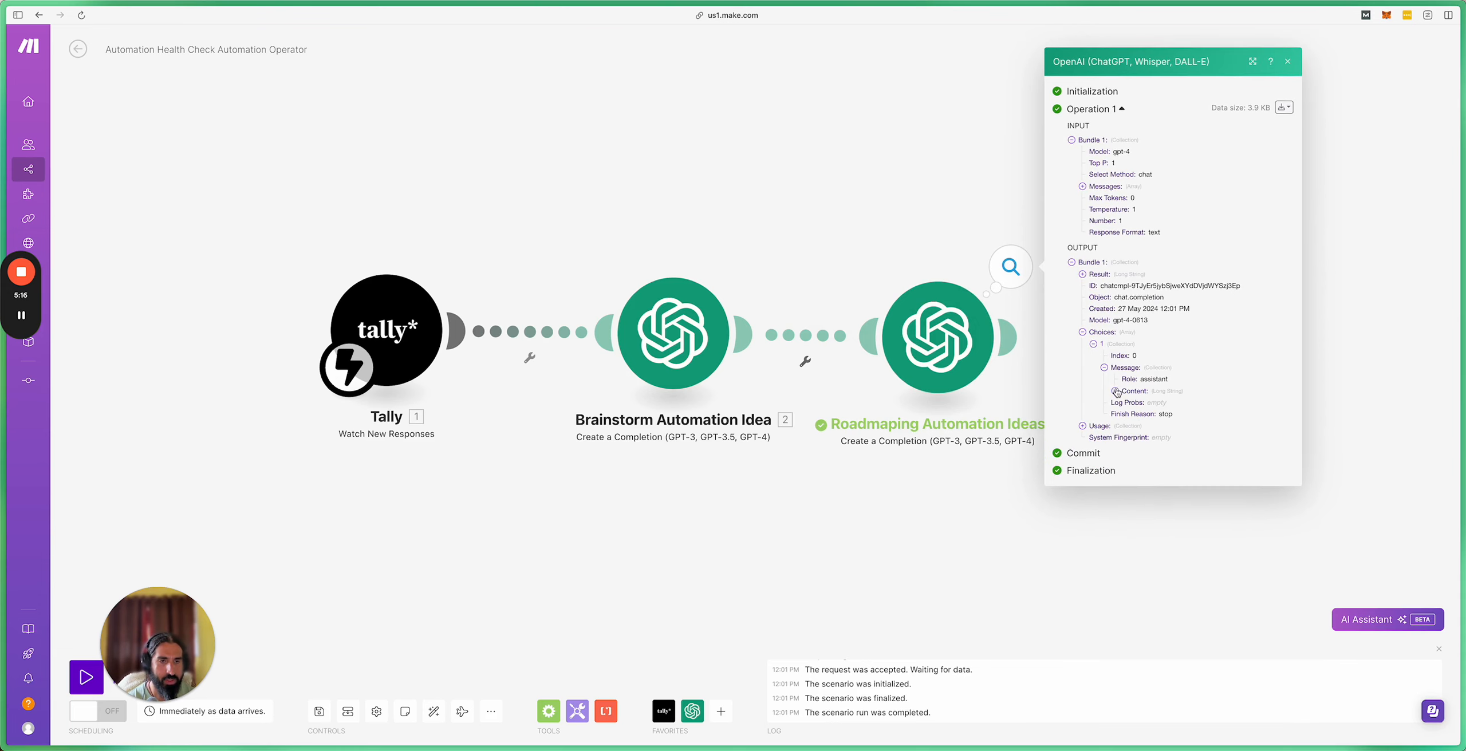
click(1115, 391)
scroll(1117, 408, down, 5)
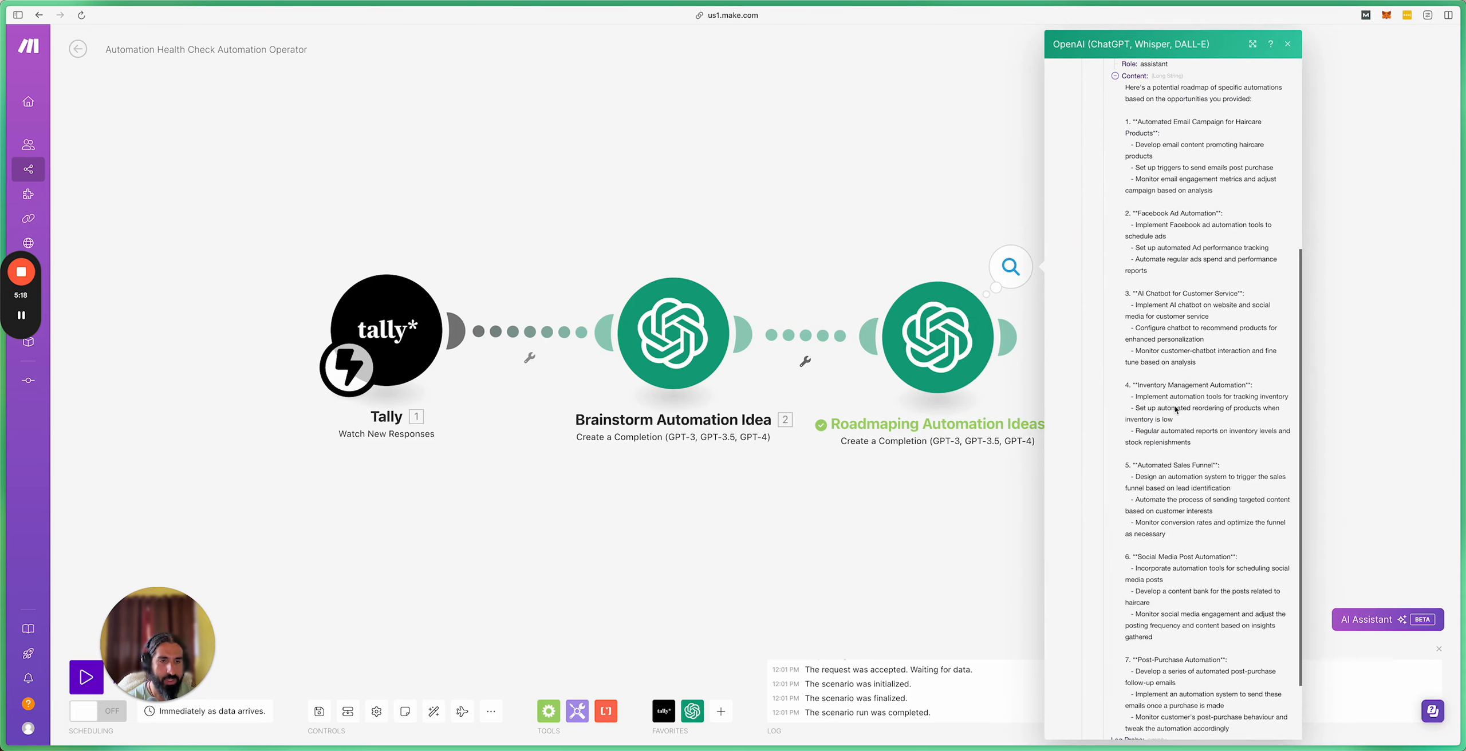
scroll(1185, 265, down, 2)
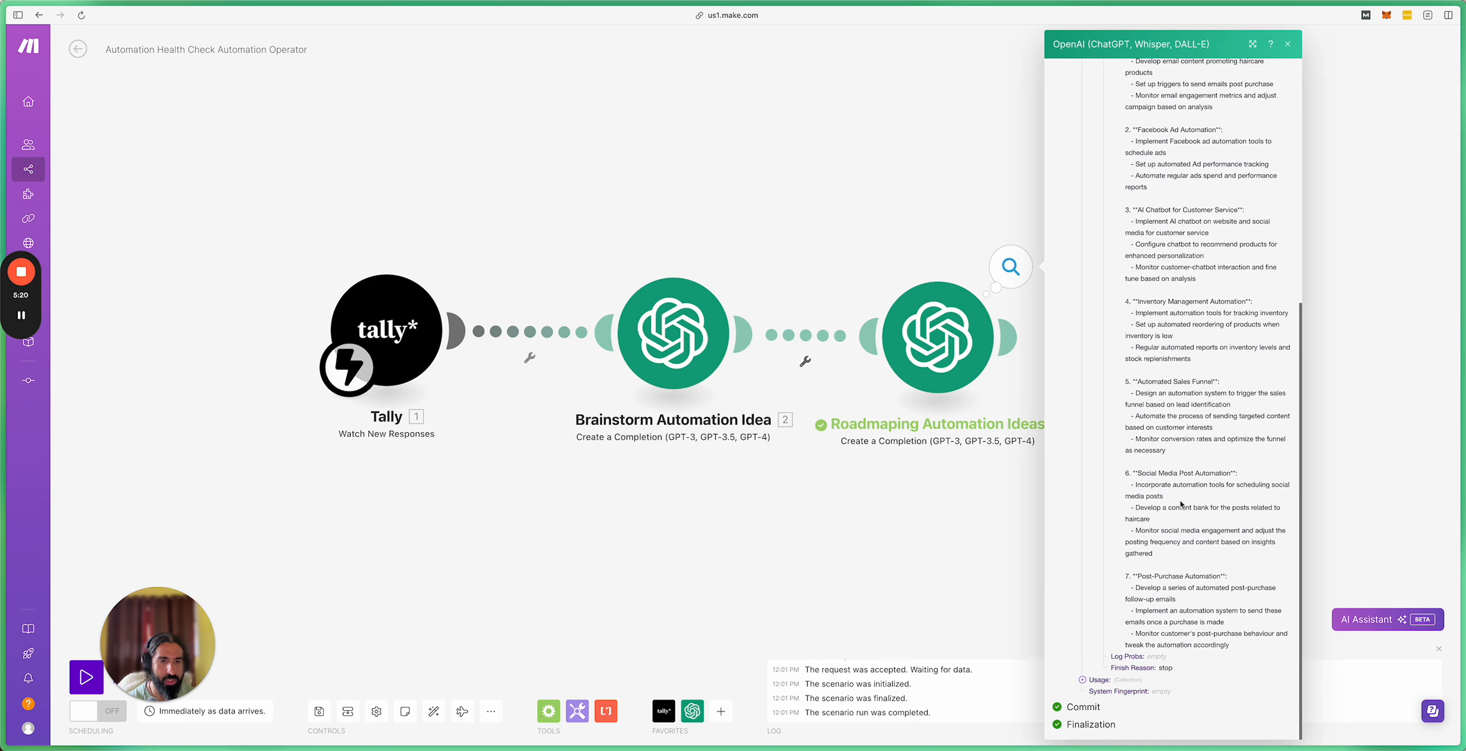
scroll(1173, 561, up, 3)
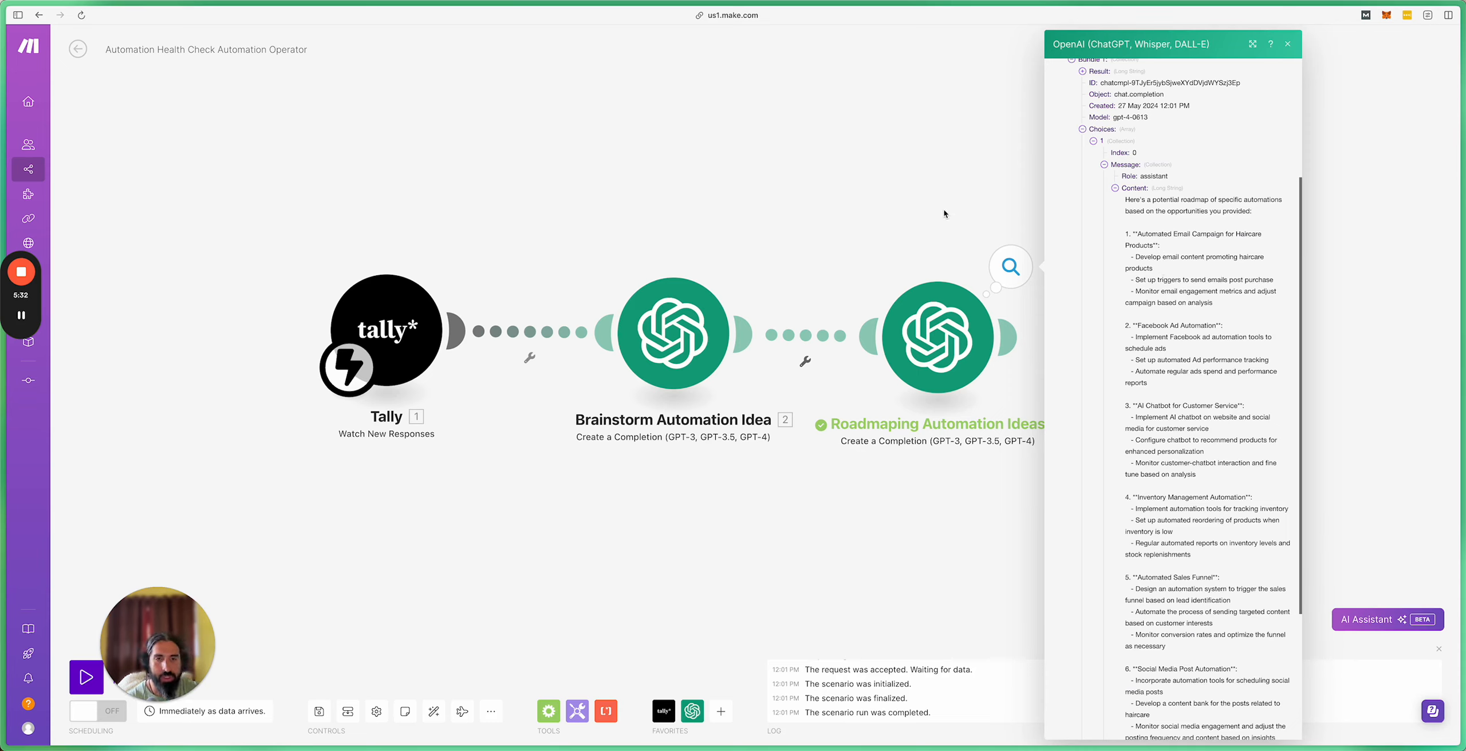
click(938, 223)
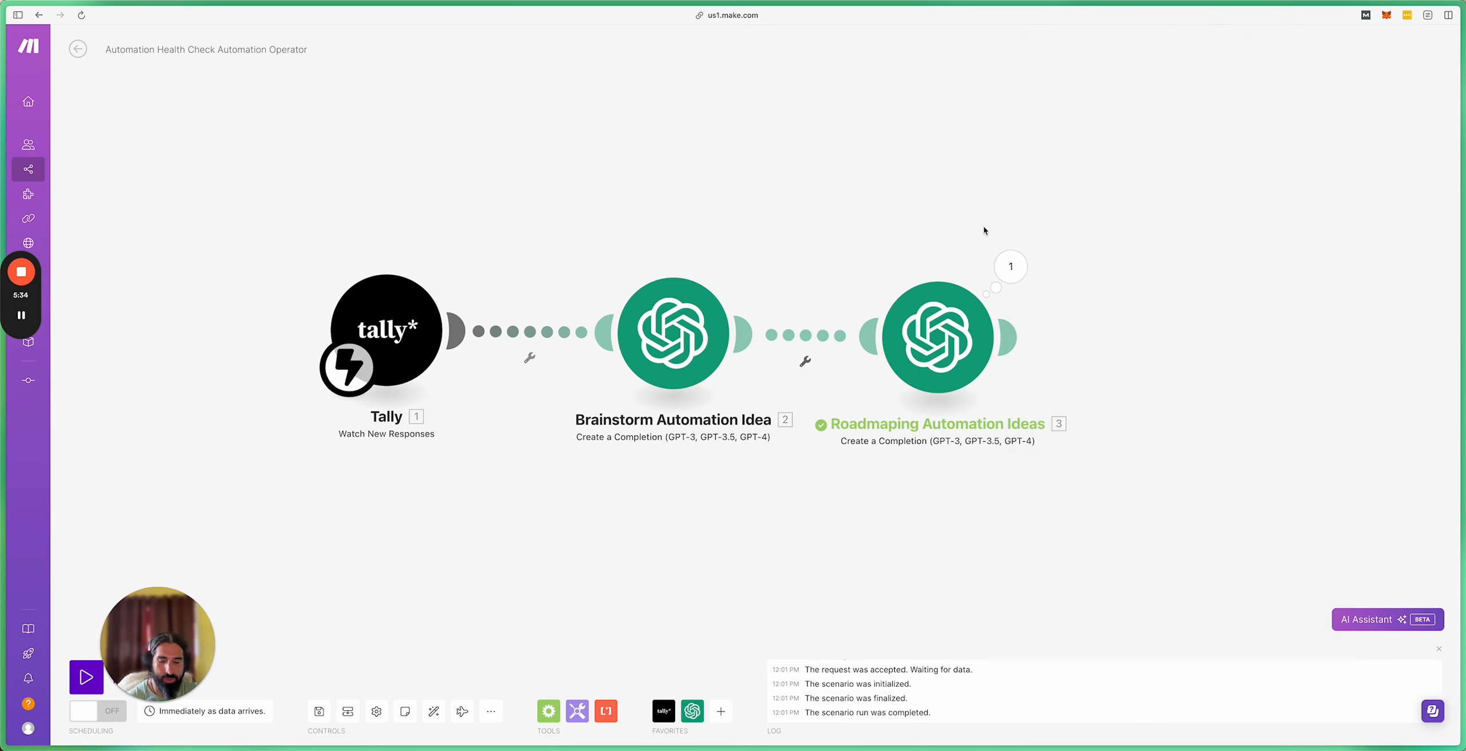
drag(1020, 216, 773, 215)
scroll(770, 283, down, 2)
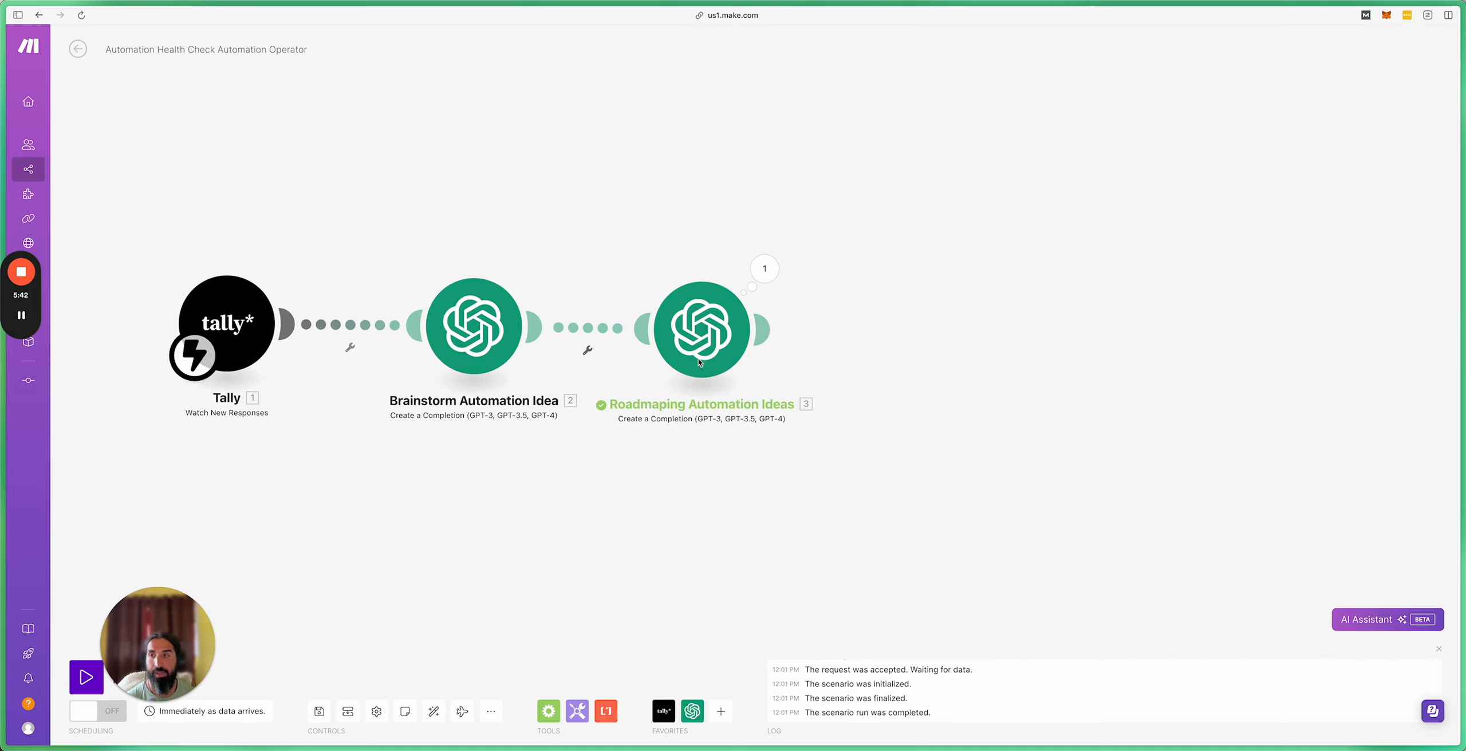
click(21, 273)
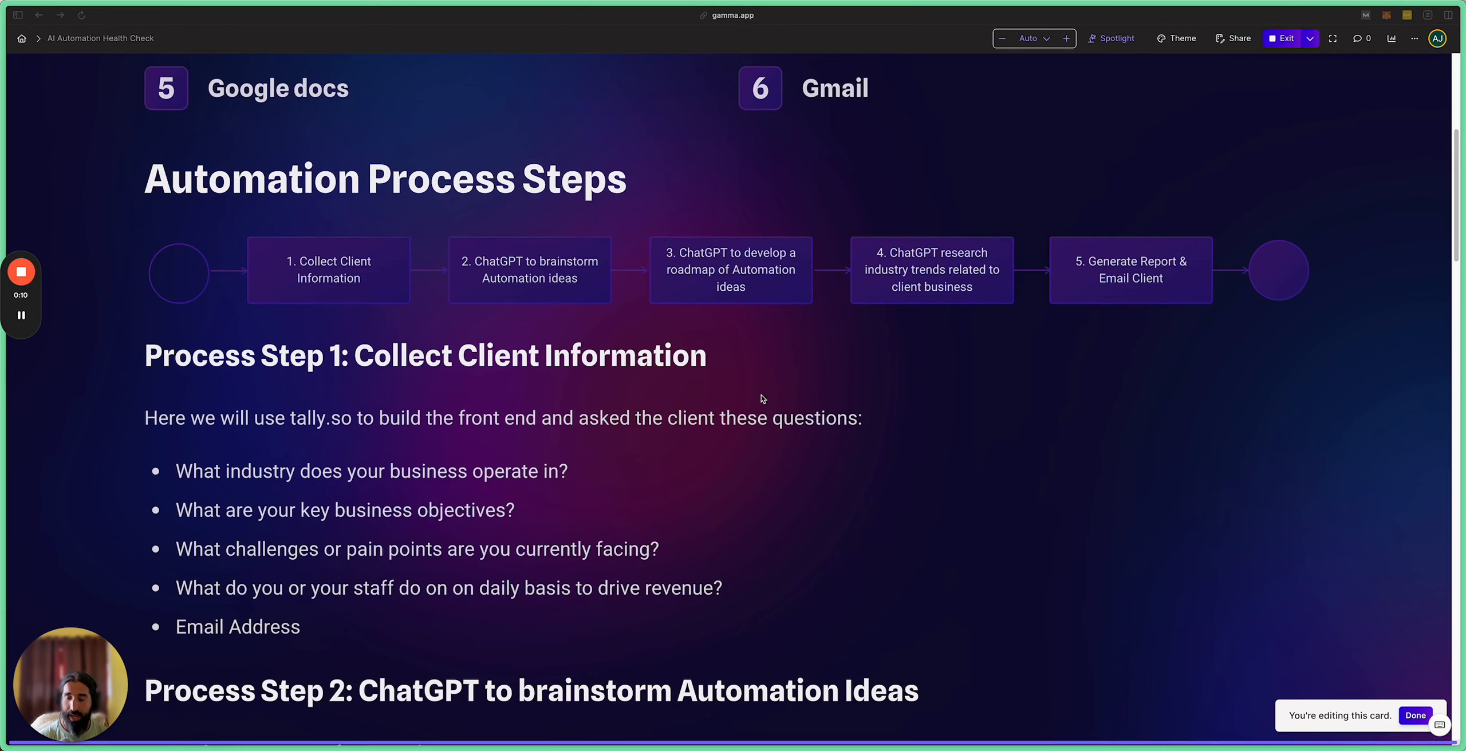
Step: Look over Gamma's Process Step 2 and 3 prompt tables, then return to the make.com tab
scroll(830, 395, down, 5)
scroll(830, 395, down, 12)
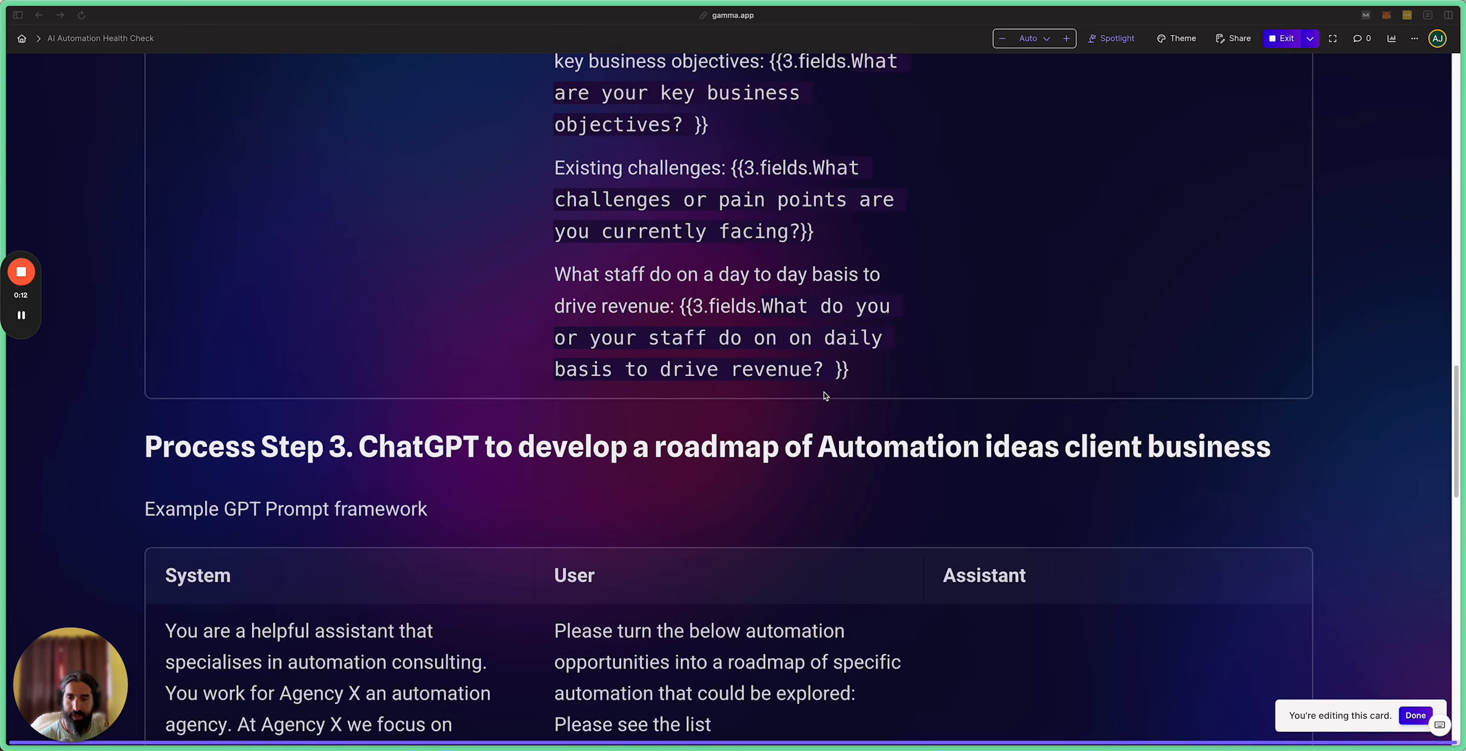
scroll(824, 395, up, 15)
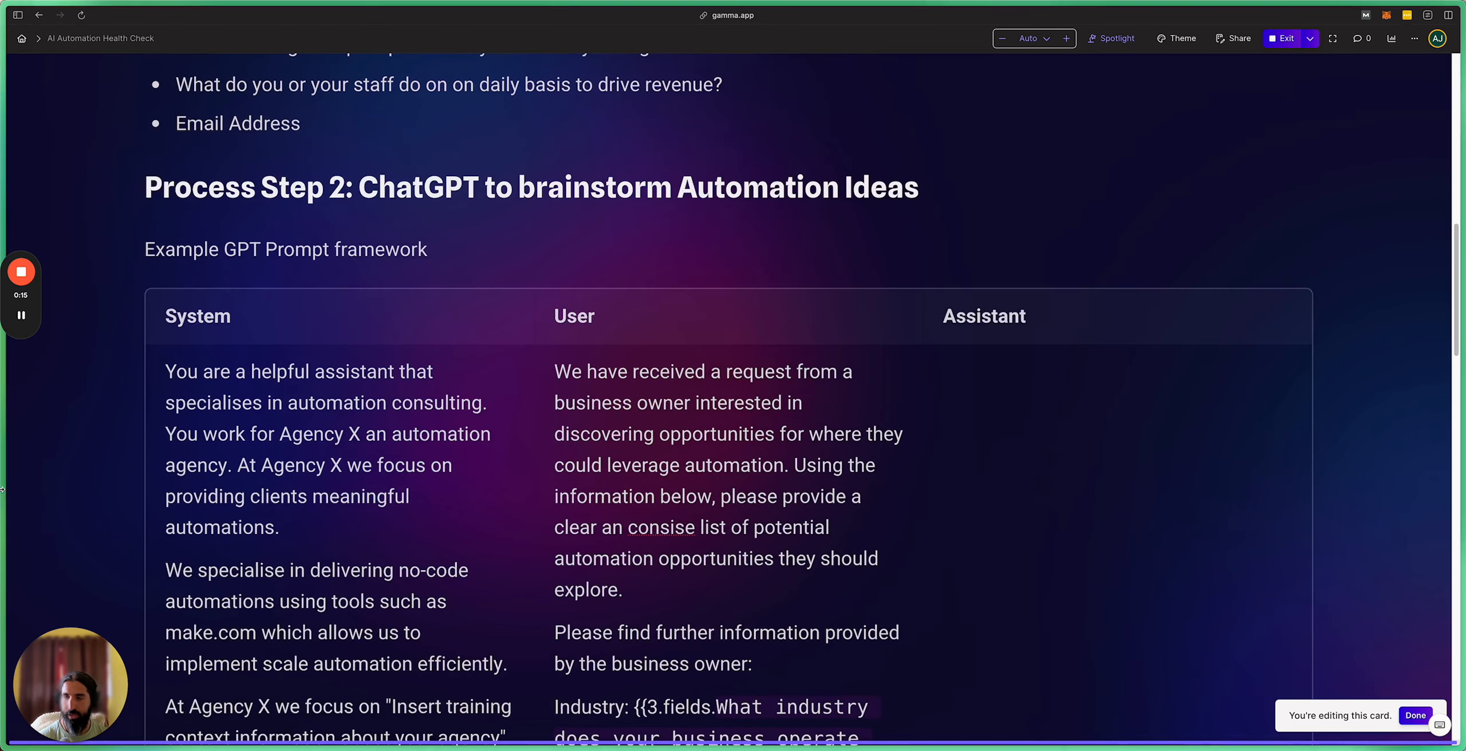
mouse_move(2, 493)
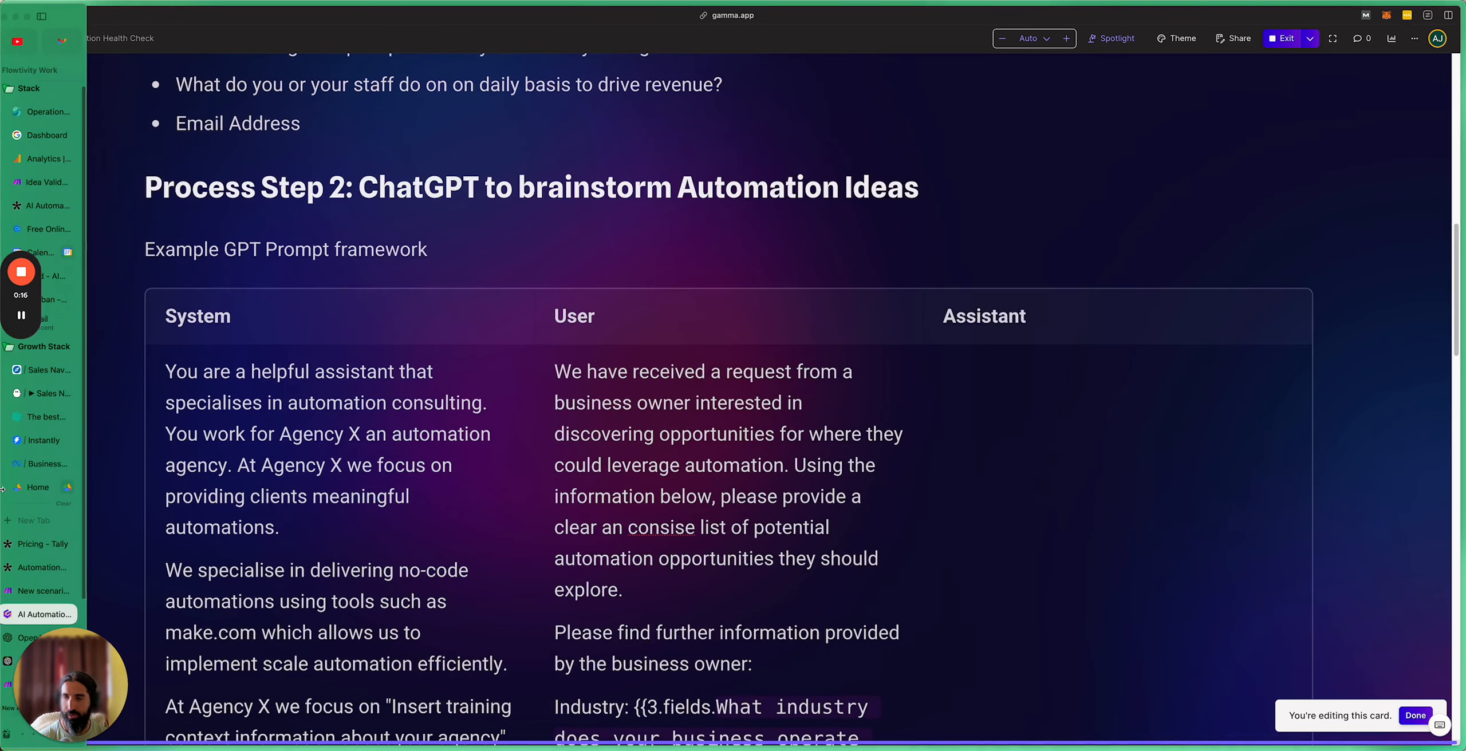
click(50, 594)
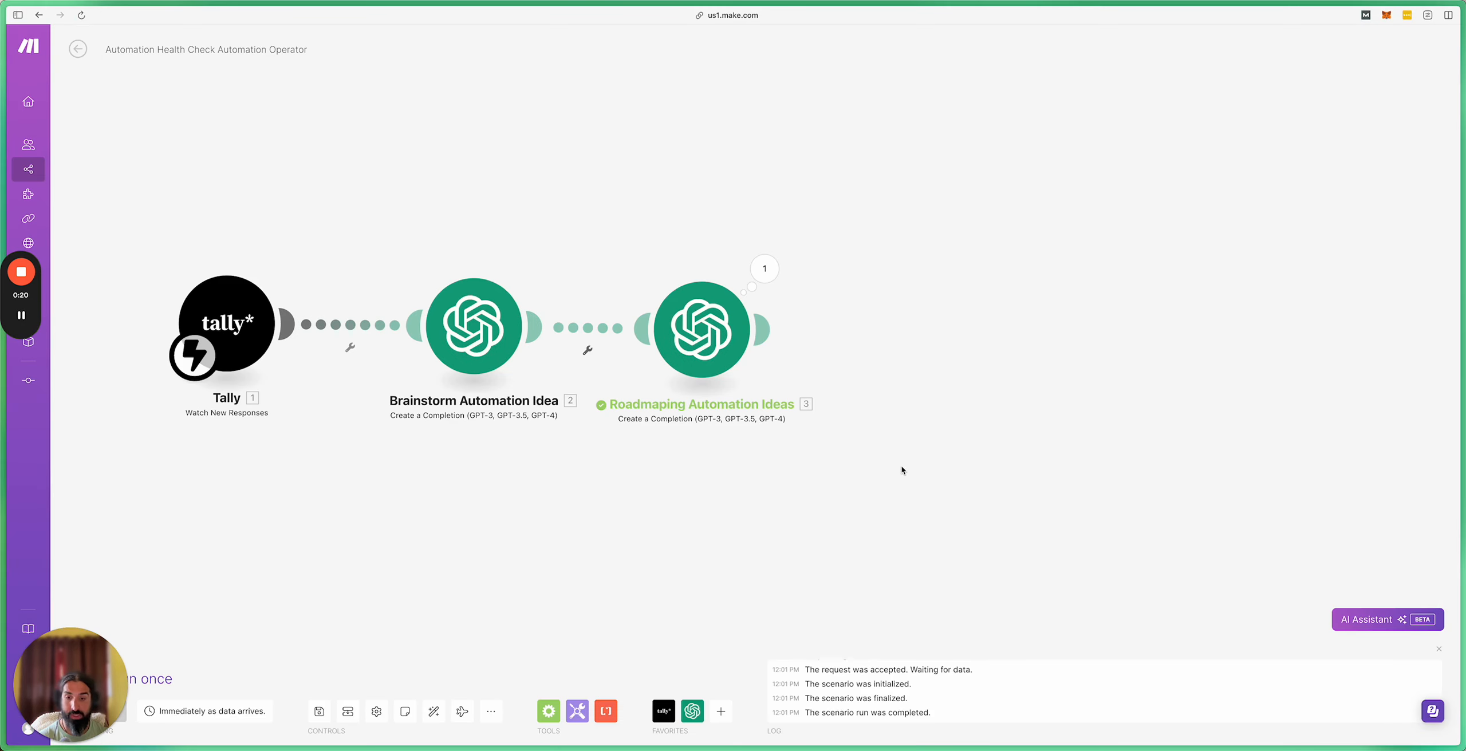
Step: Add an OpenAI Create a Chat Completion module on gpt-4o after Roadmaping Automation Ideas
click(692, 711)
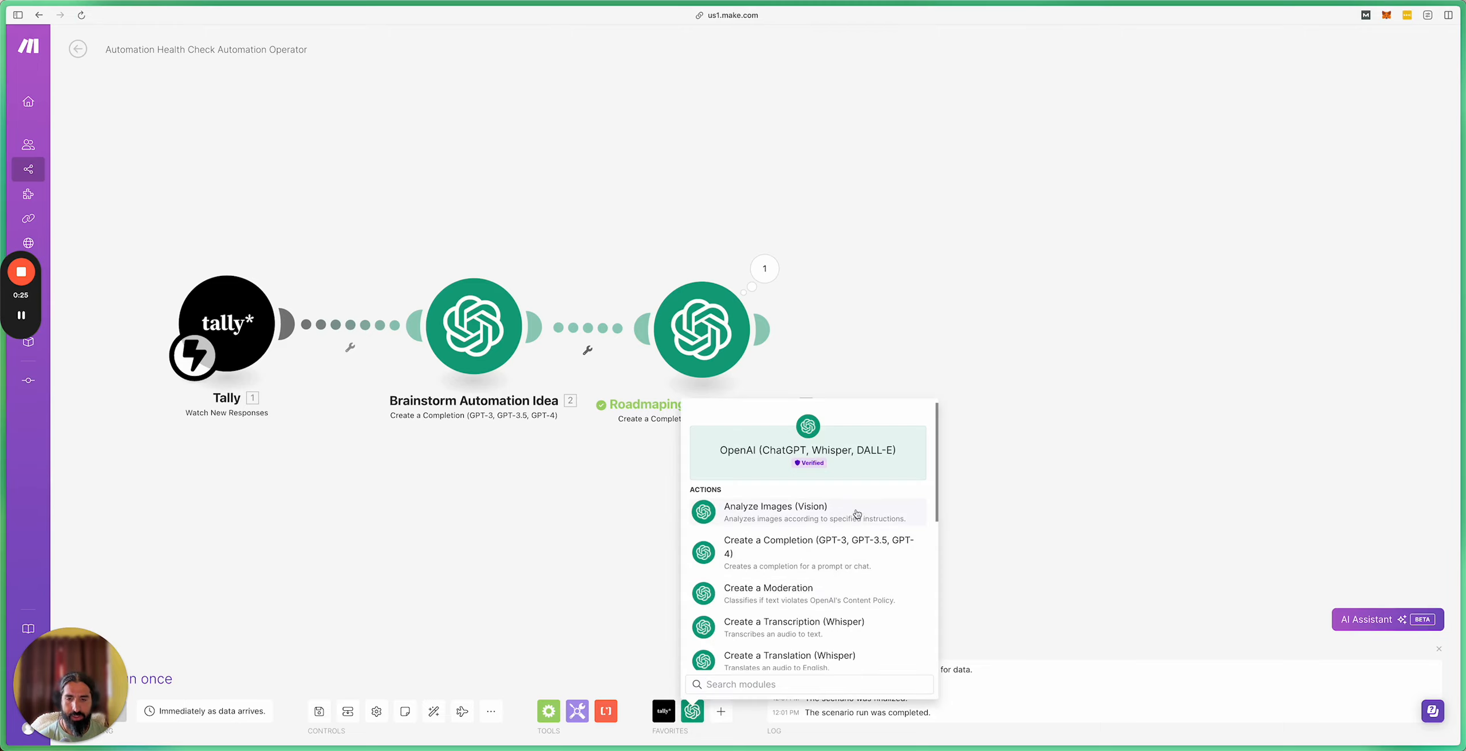
click(841, 546)
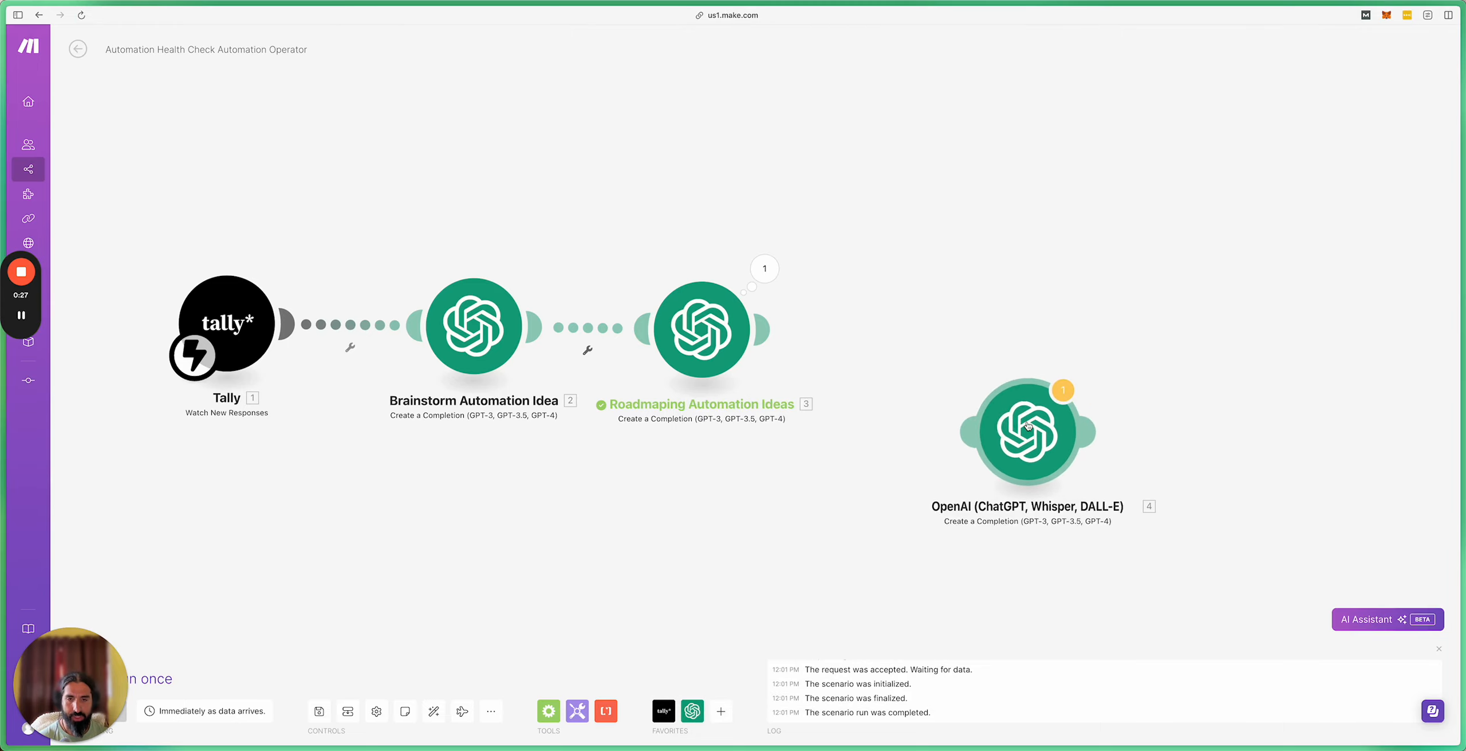
click(948, 335)
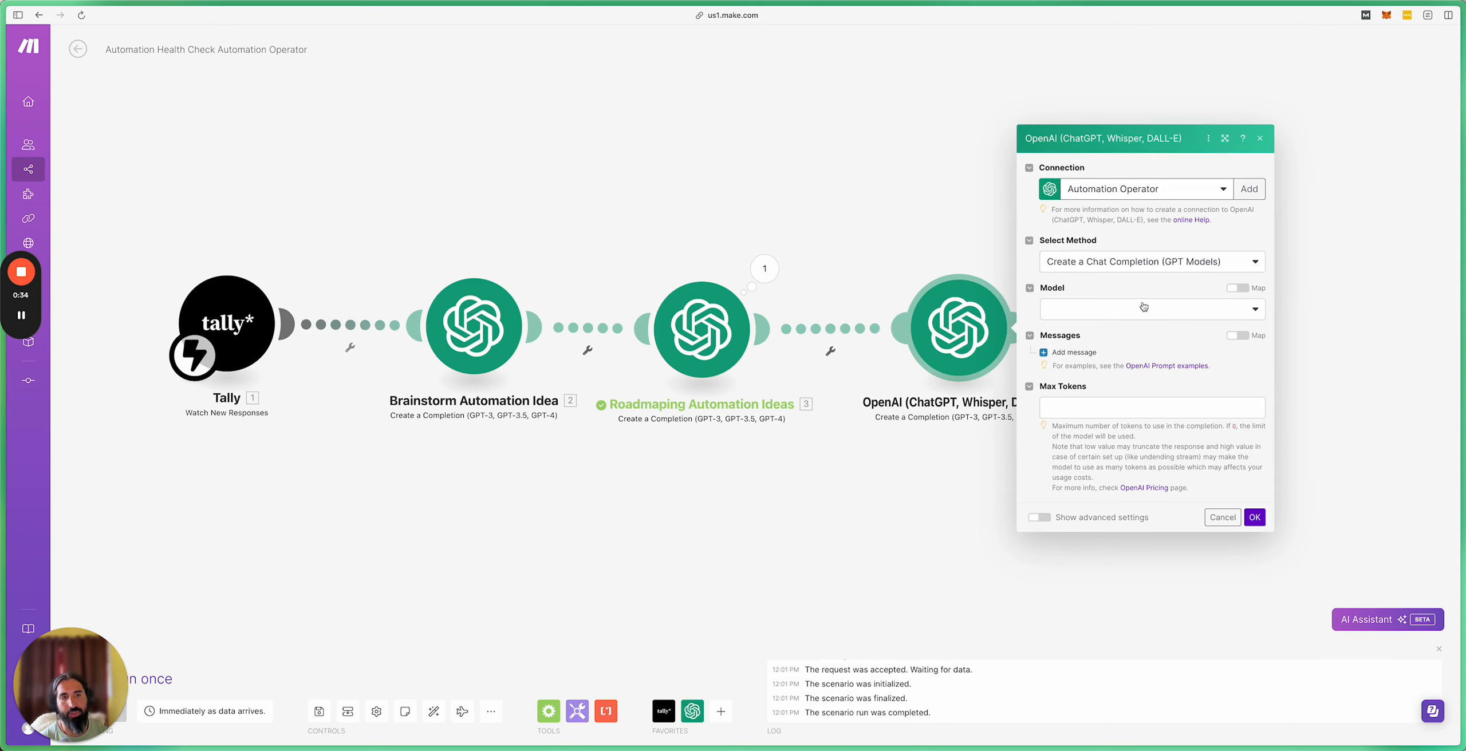
click(1116, 267)
click(1134, 283)
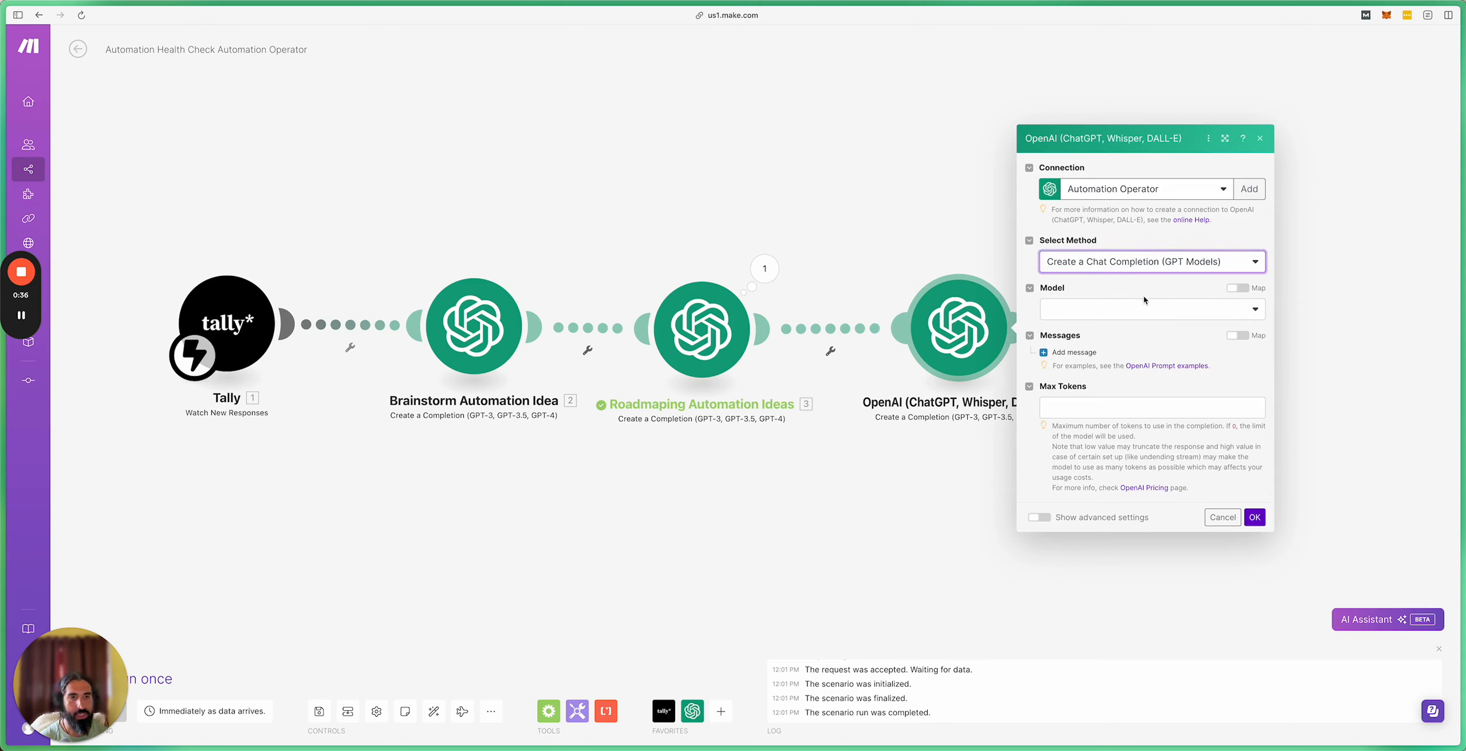
click(1137, 309)
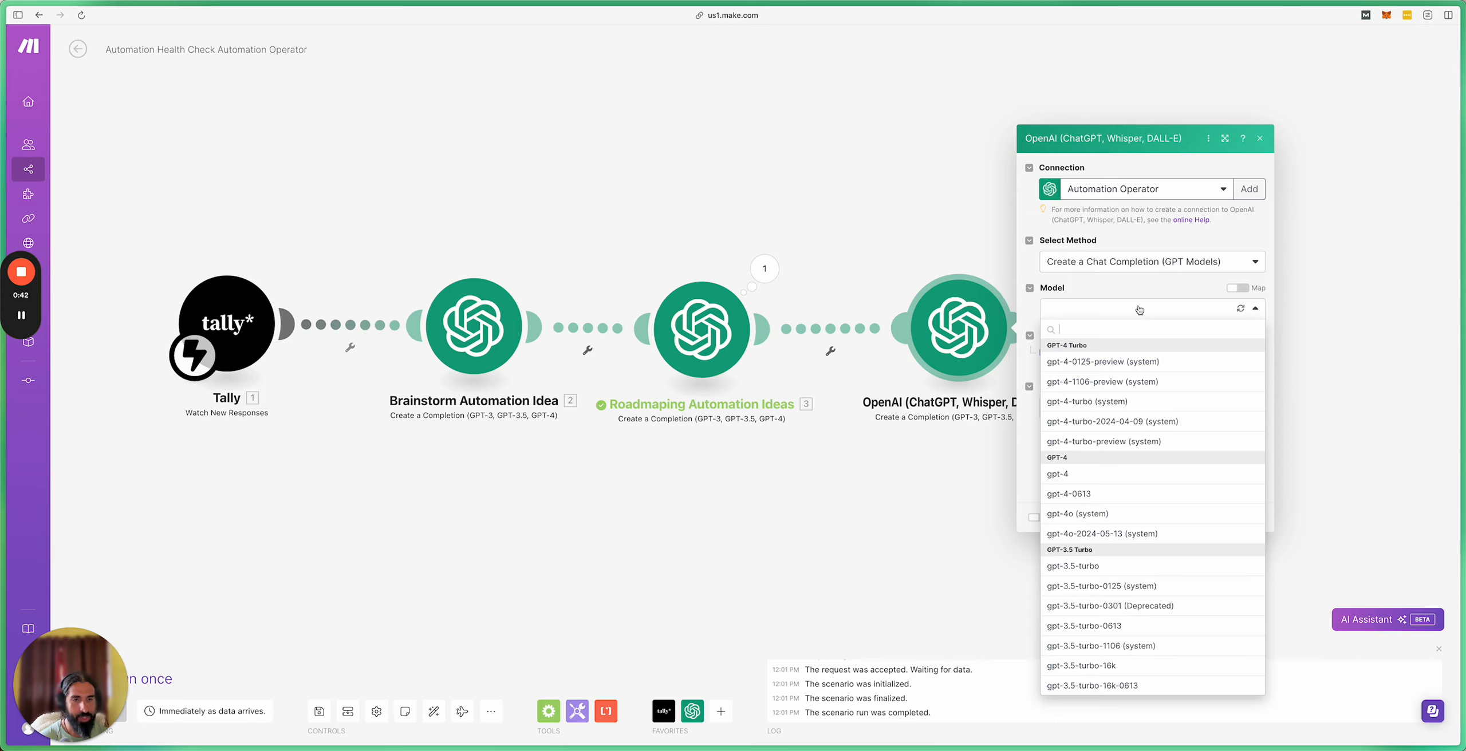
click(1129, 516)
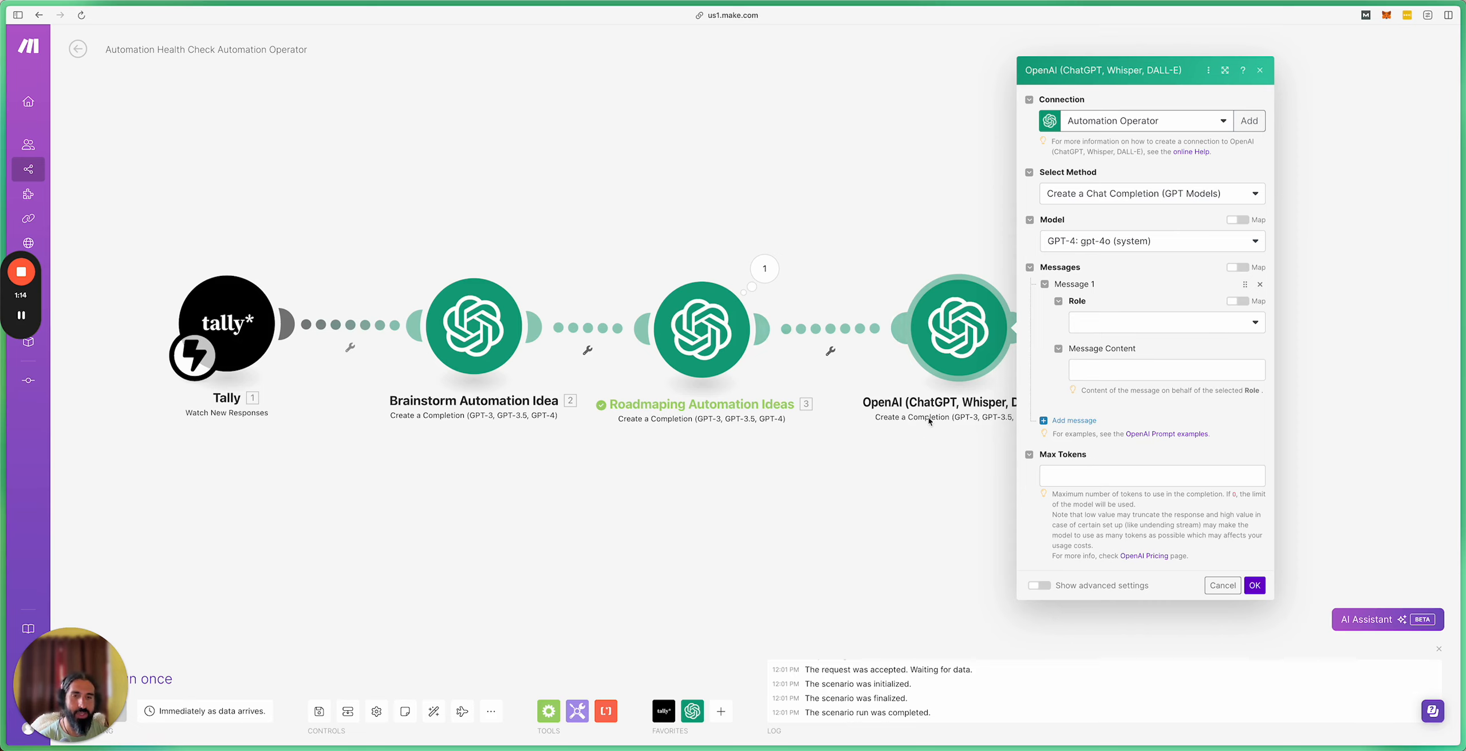
Step: Give its first message the System role and paste in the competitor research prompt
click(1158, 324)
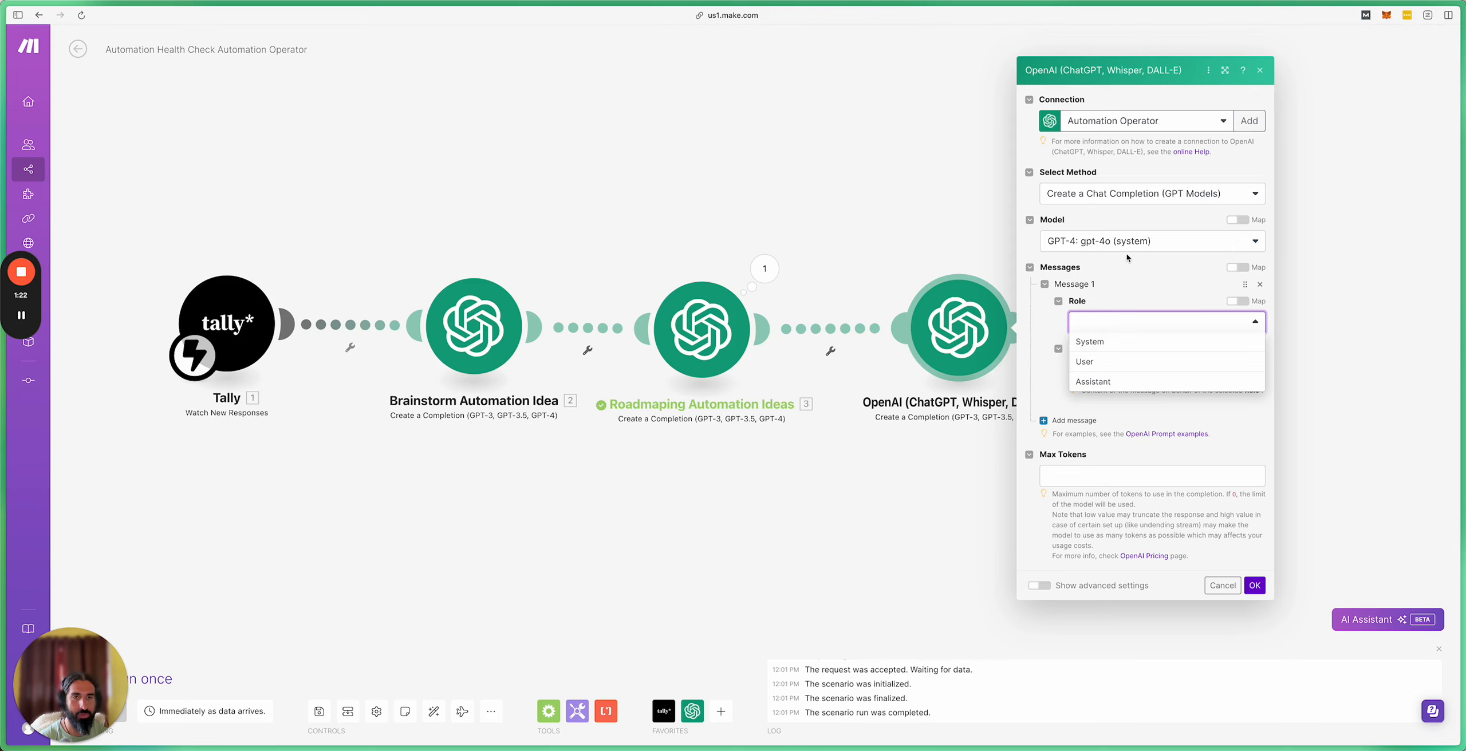
click(1099, 342)
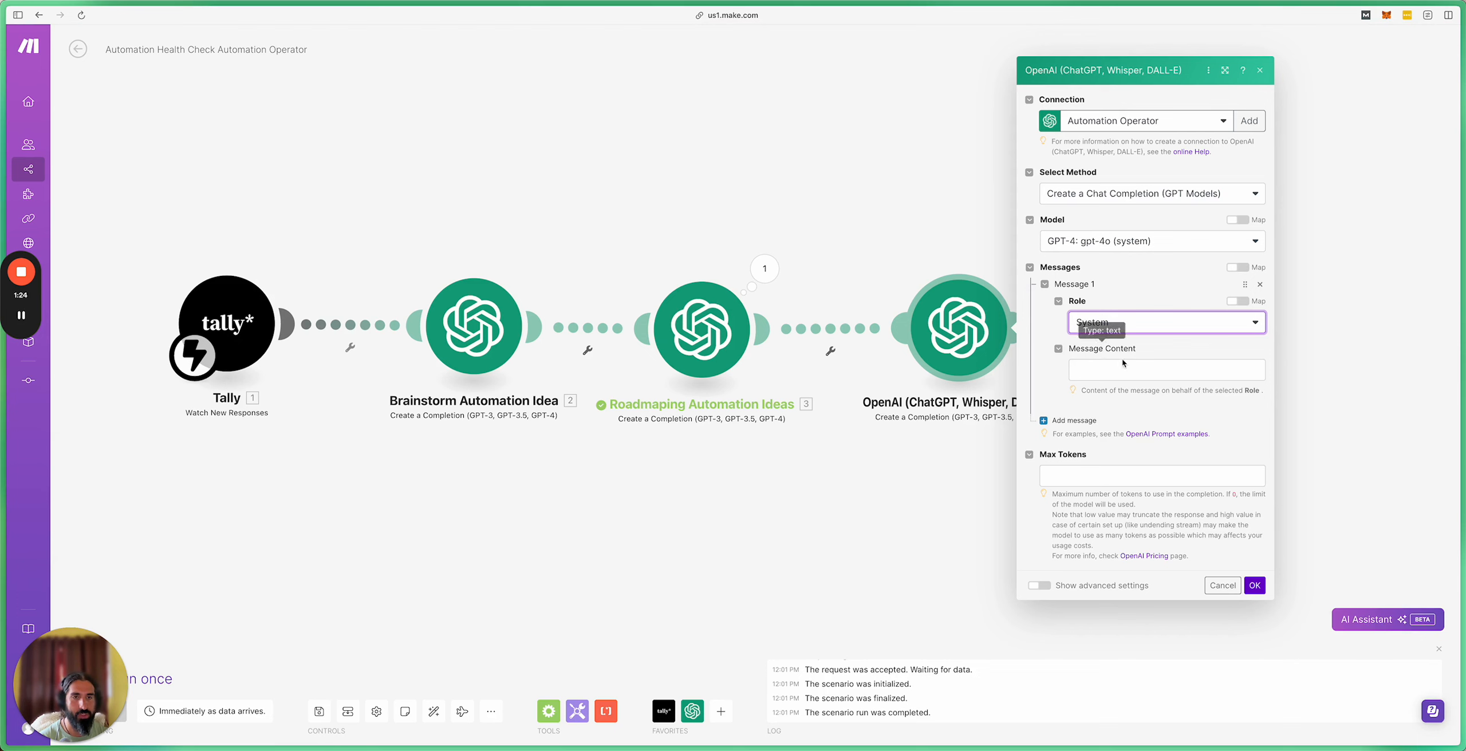
click(1118, 368)
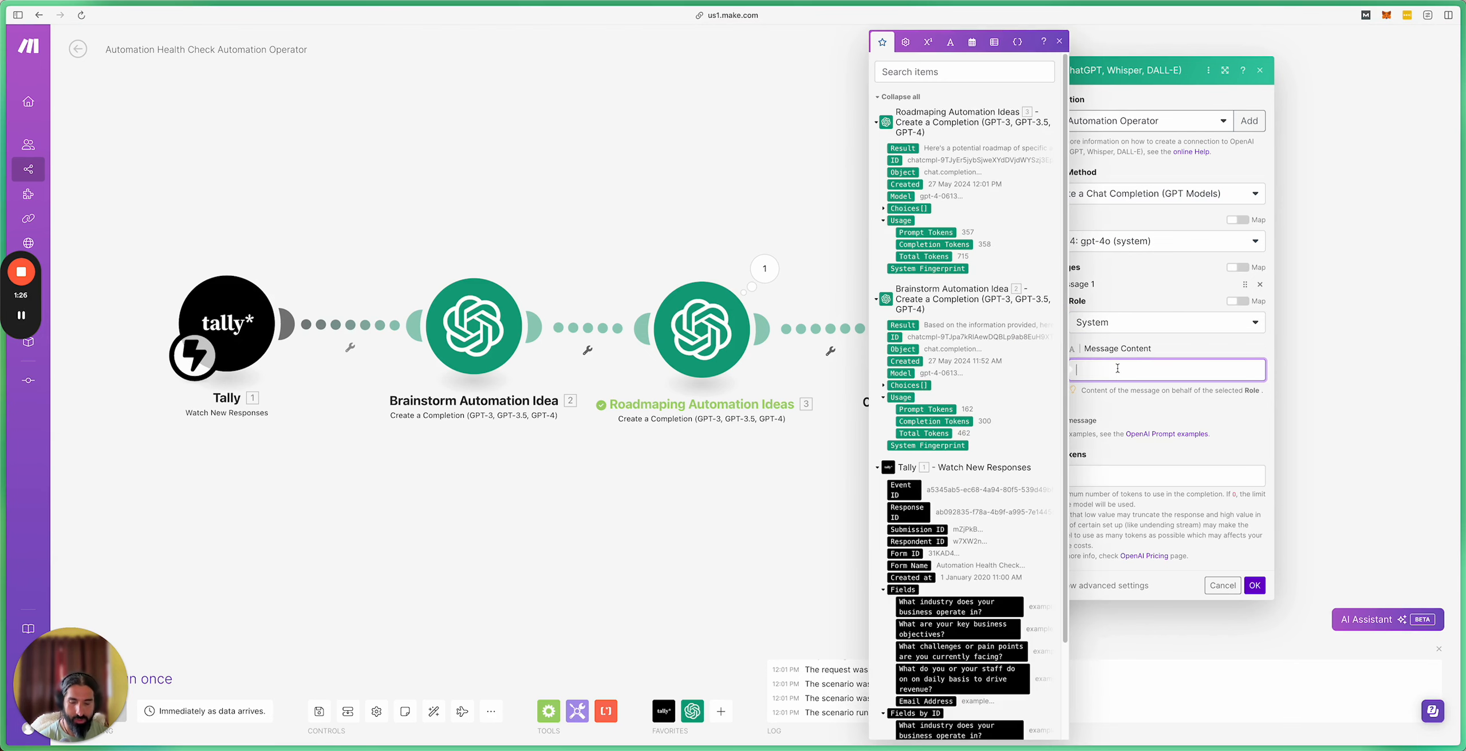
text(Use the client's industry below and research key areas where competitors have gain competitive advantage with their use of AI and Automation technology, please mention the competitor and show only interesting and relevant examples)
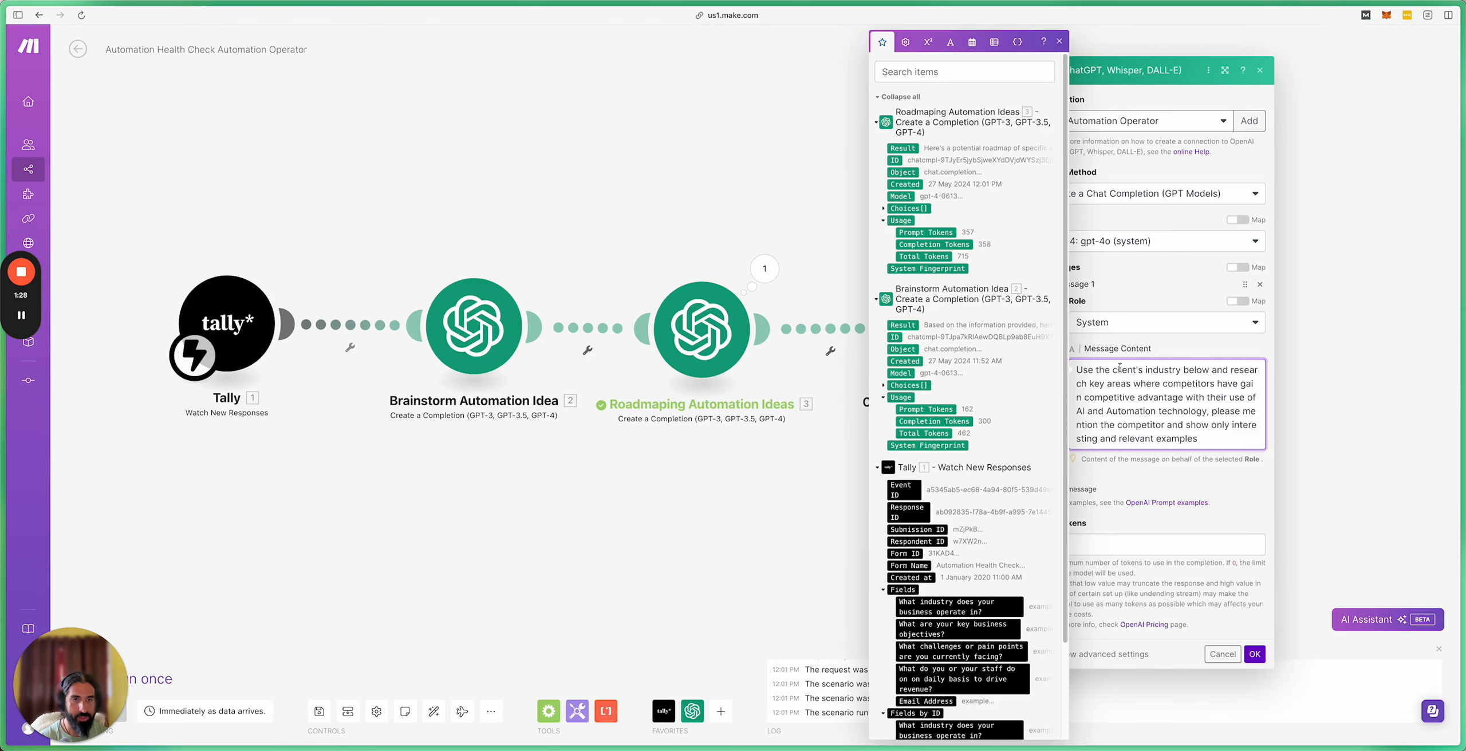
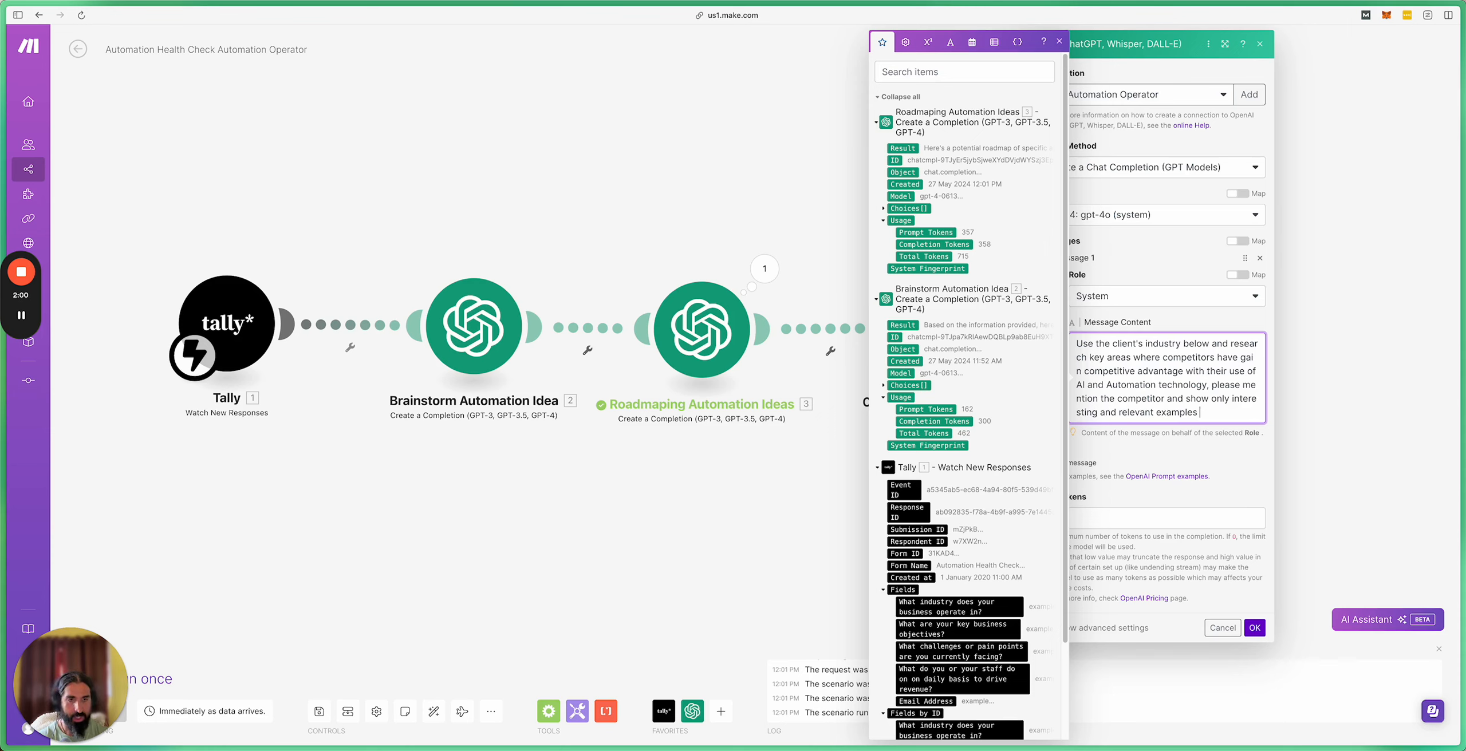
Step: Map the Tally 'What industry' answer into the system prompt, set Max Tokens to 0, and save
scroll(974, 593, down, 1)
scroll(974, 593, down, 3)
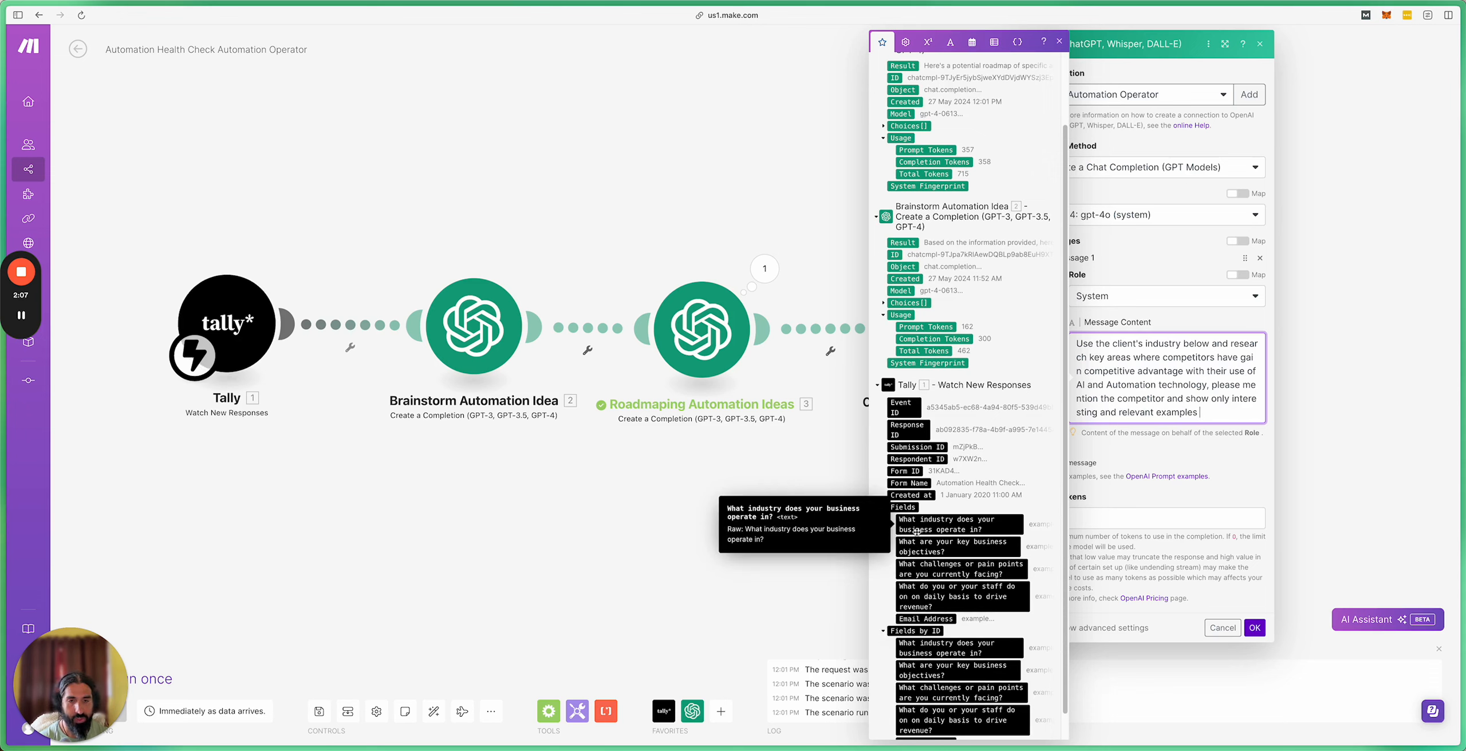
click(964, 529)
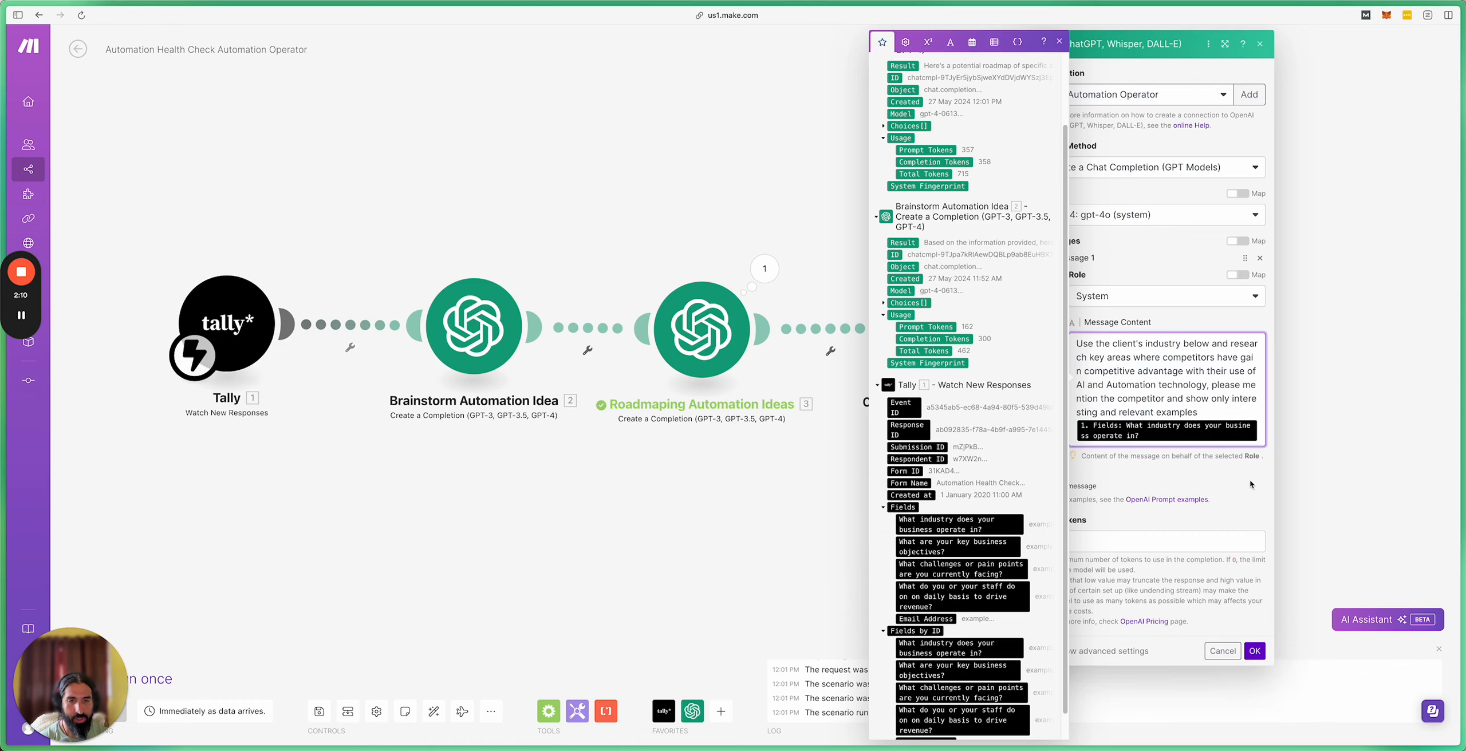
click(1200, 466)
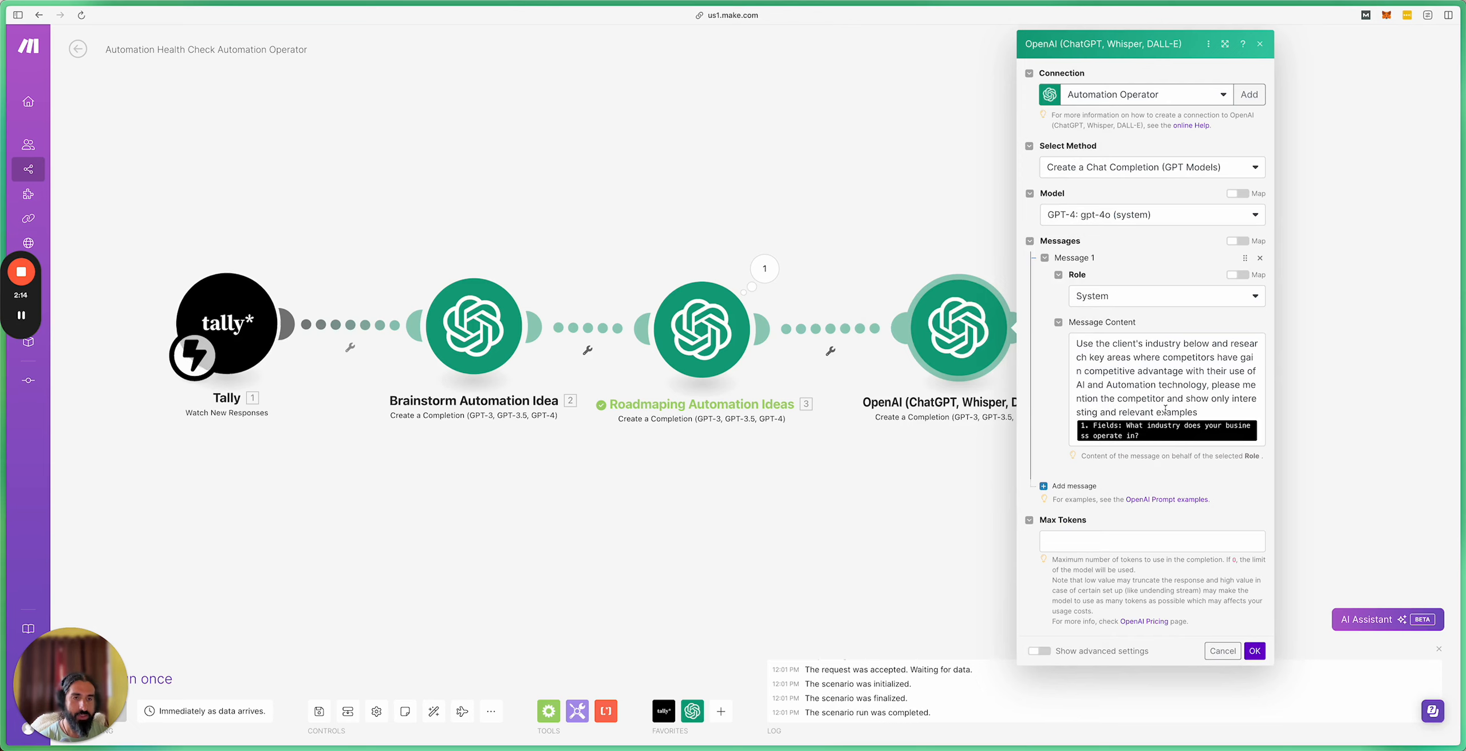
click(1255, 652)
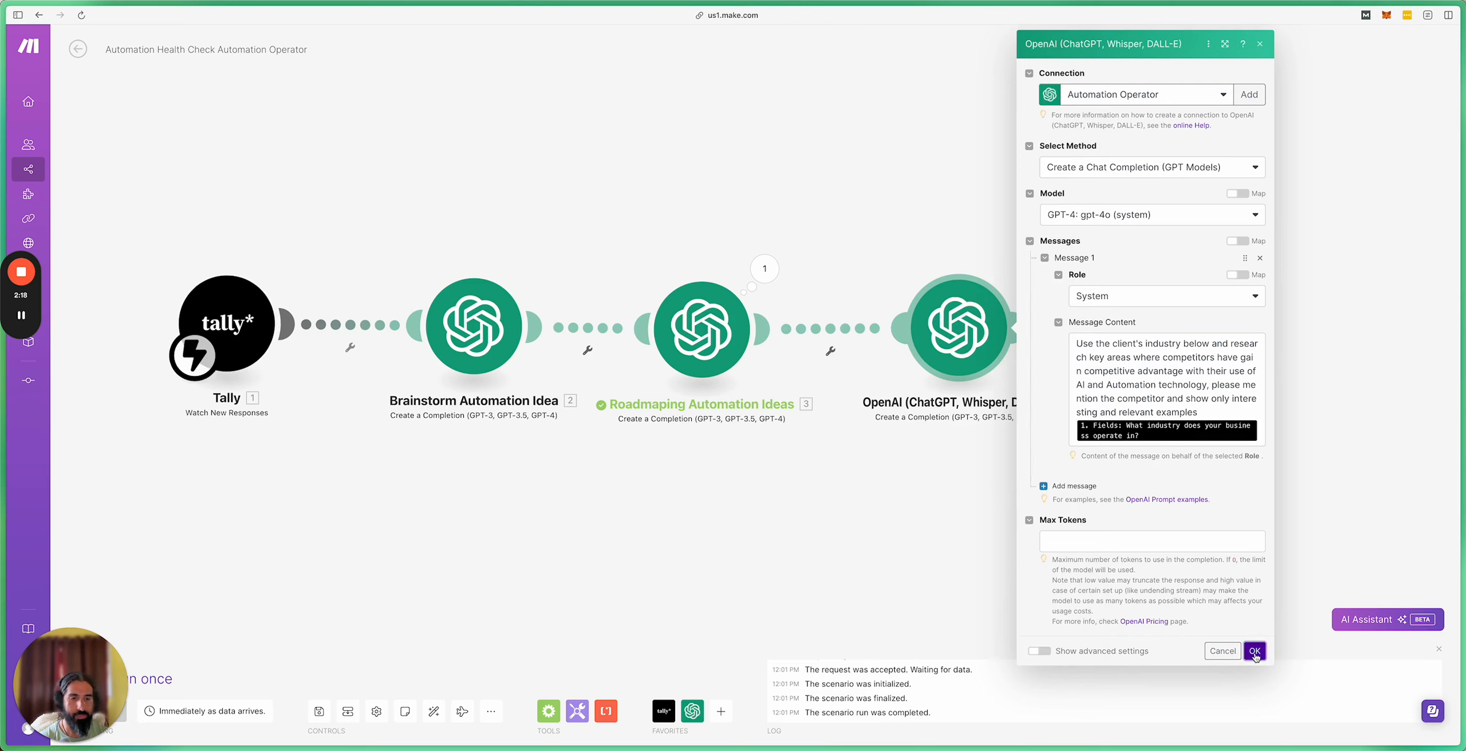
click(1071, 540)
text(0)
click(1256, 651)
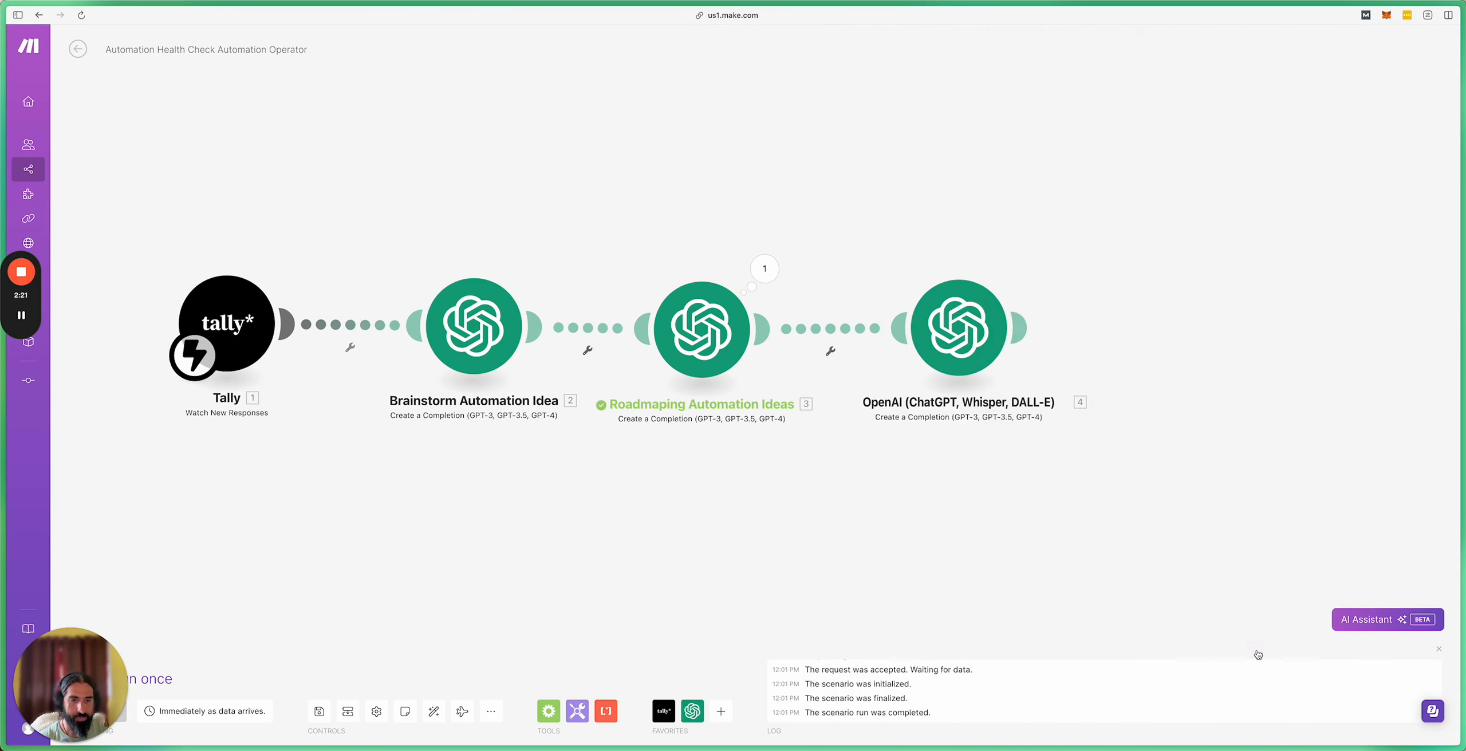
Step: Run only the fourth OpenAI module, using 'Haircare and beauty' as the sample industry answer
drag(1015, 485, 910, 492)
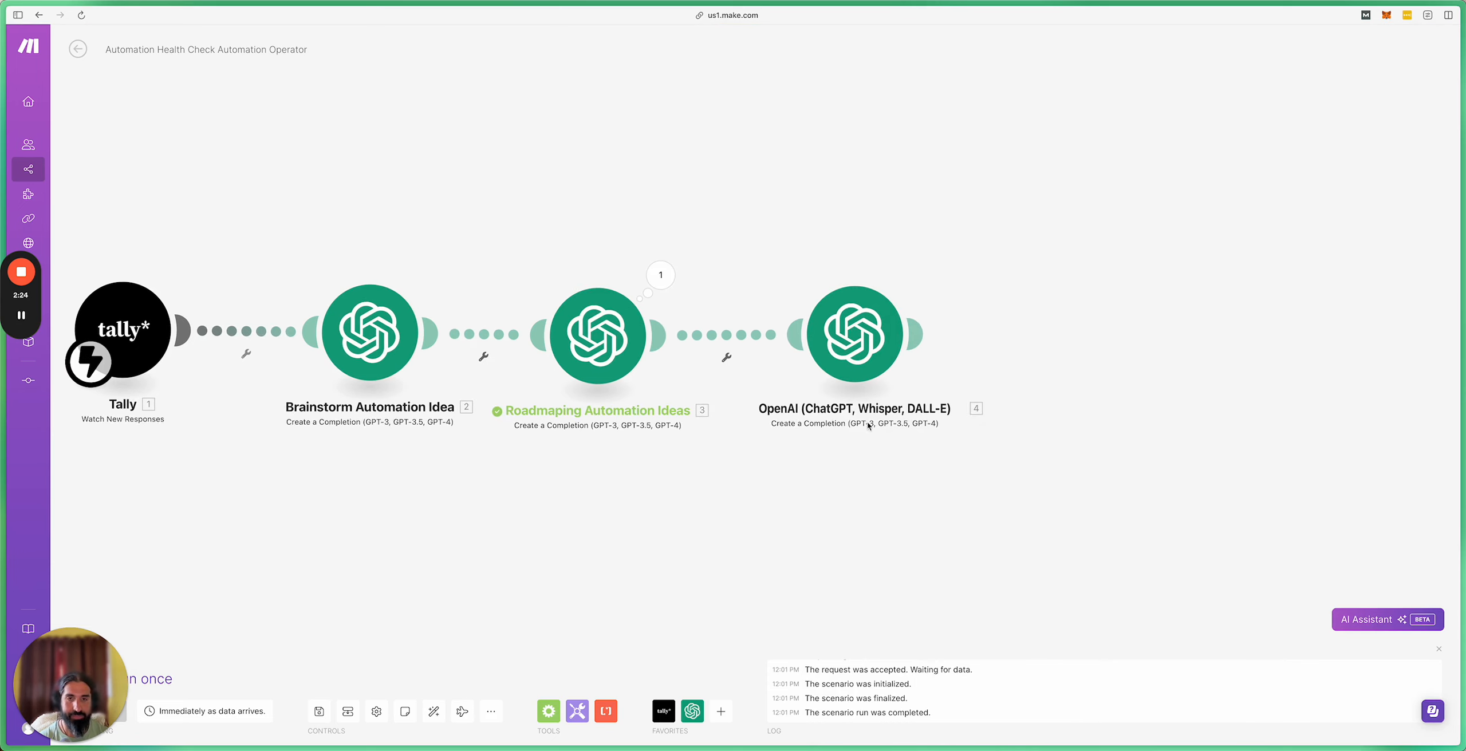
right_click(851, 344)
click(913, 376)
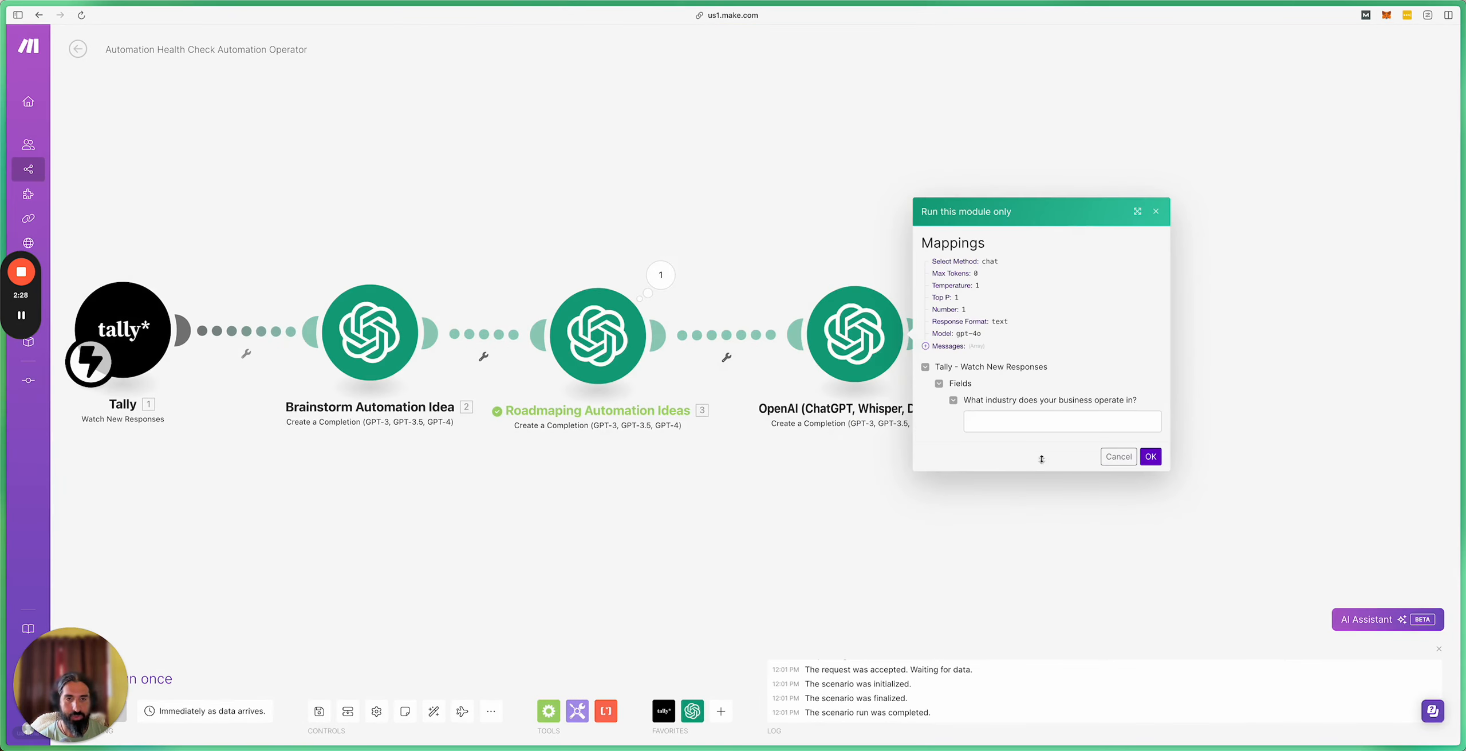
click(1019, 419)
text(Ha)
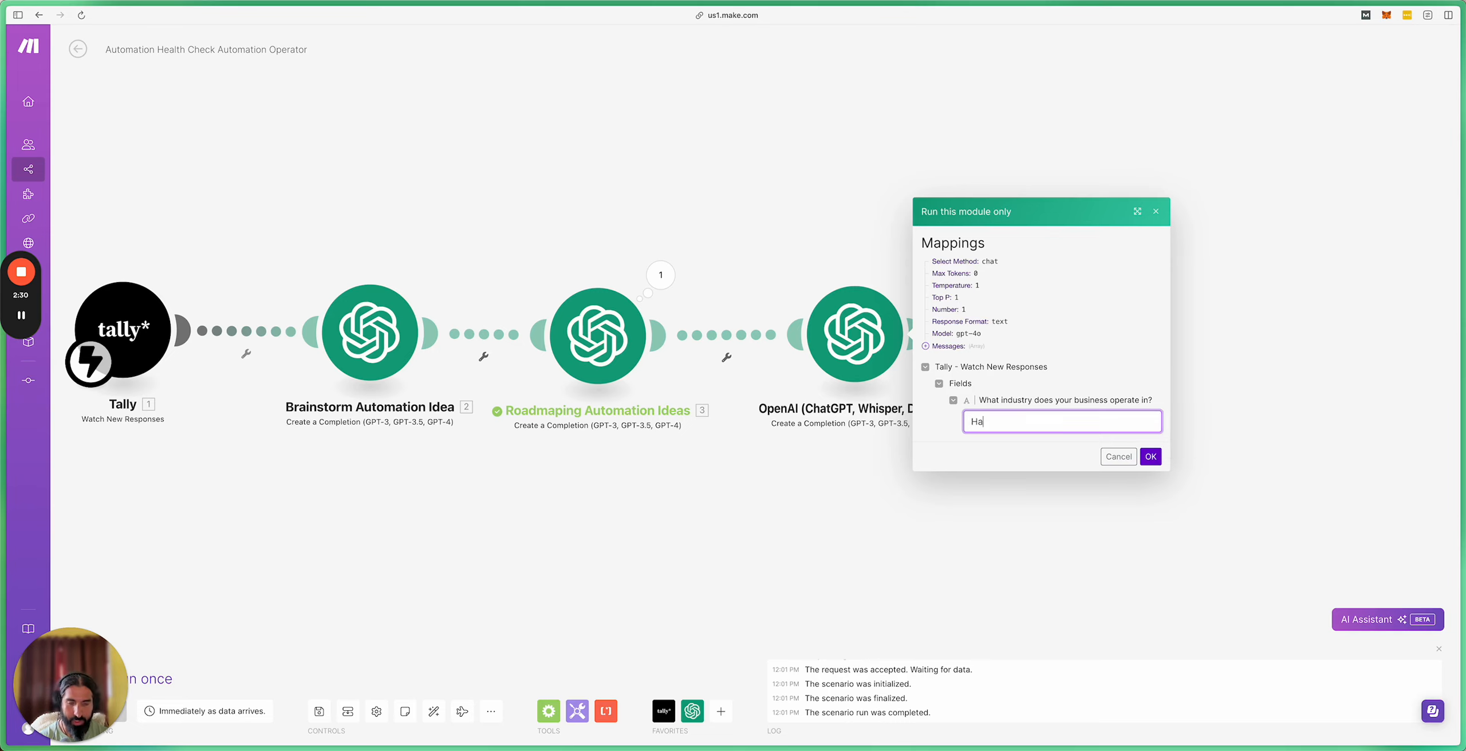
text(ircare and be)
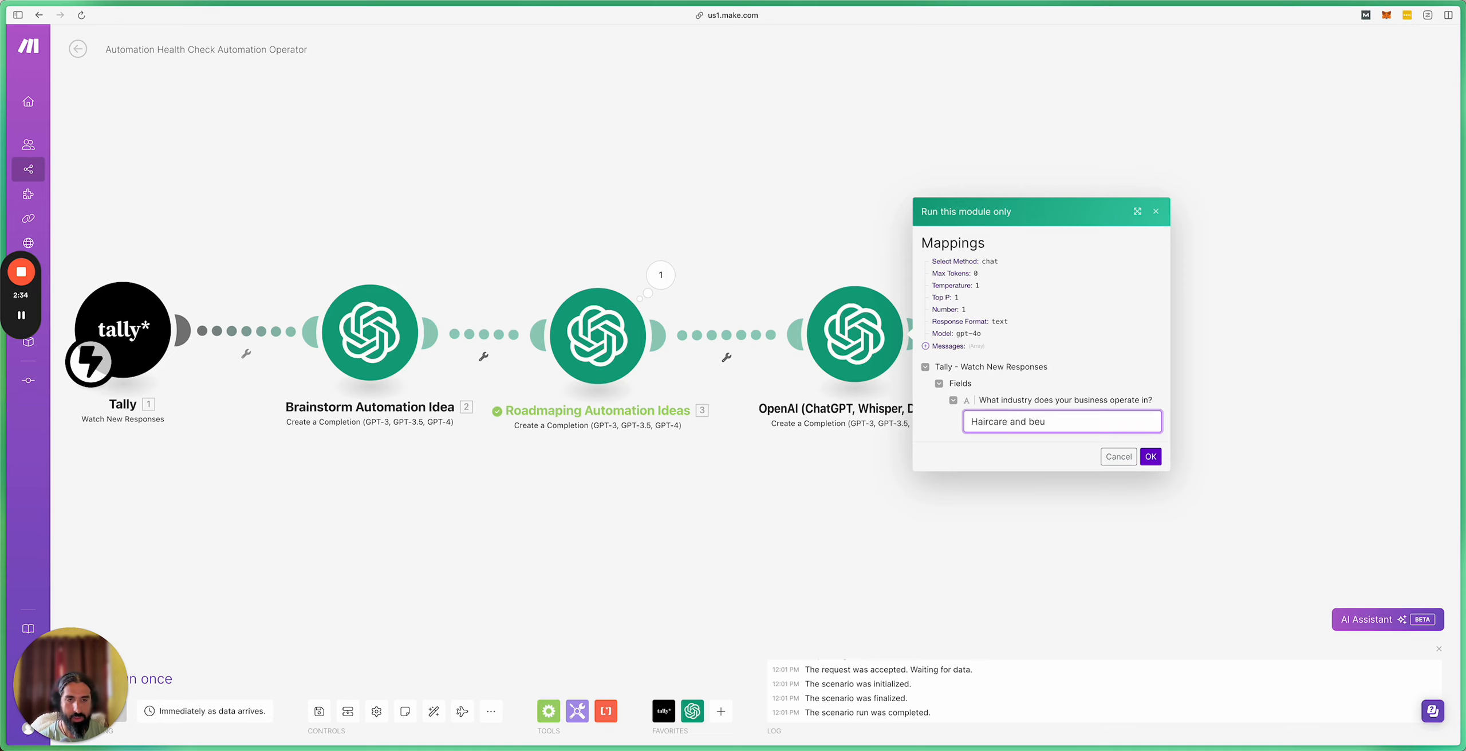
text(auty)
click(1148, 458)
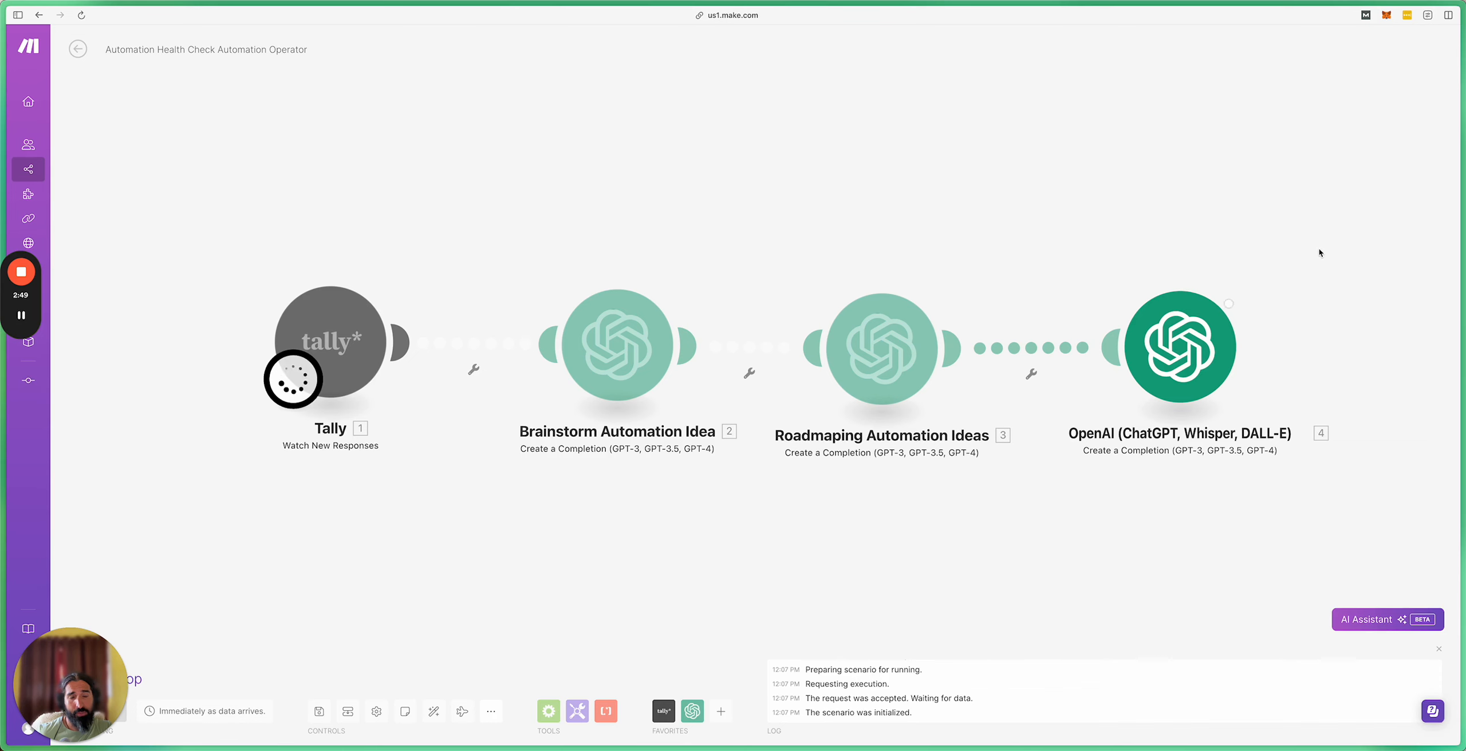
drag(1207, 235, 1060, 264)
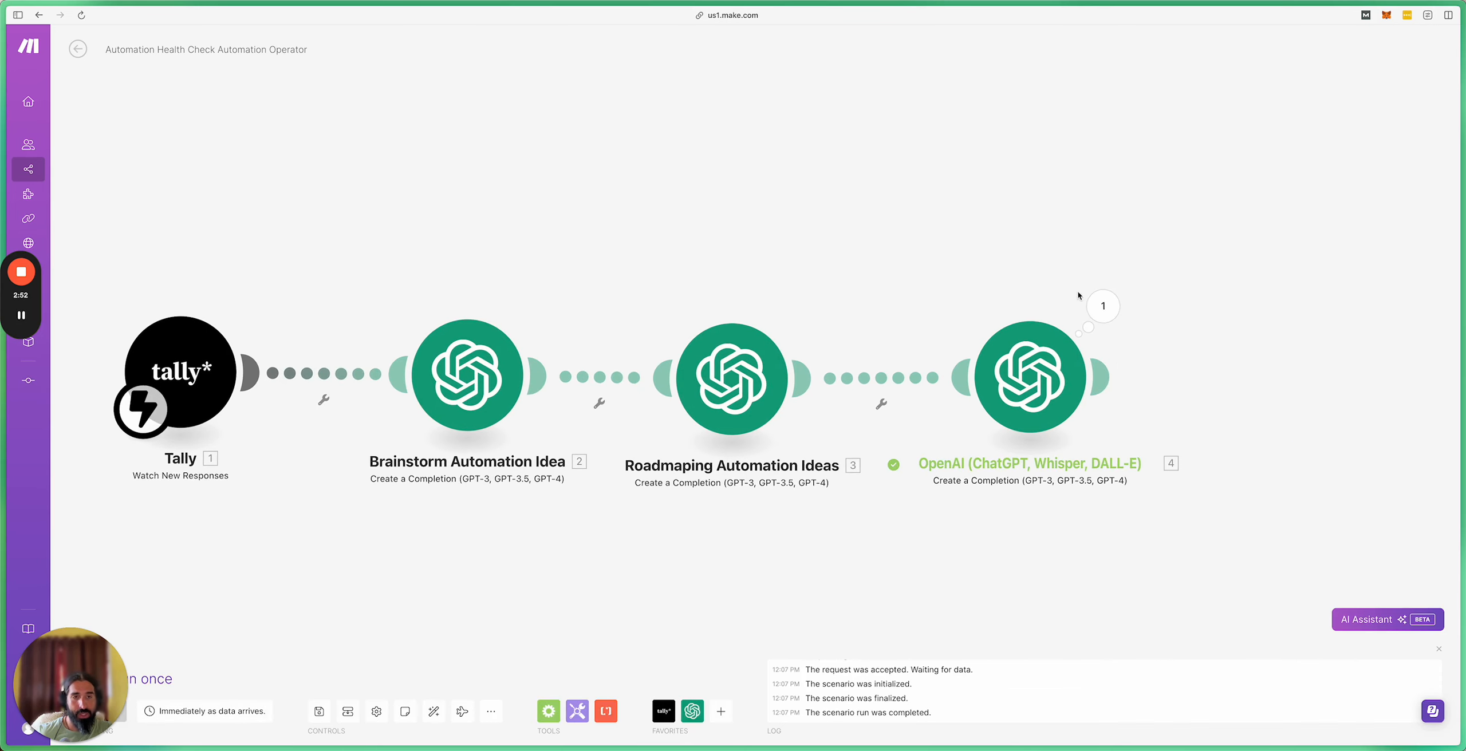
Step: Open the module's output and expand Choices > 1 > Message > Content
click(1099, 308)
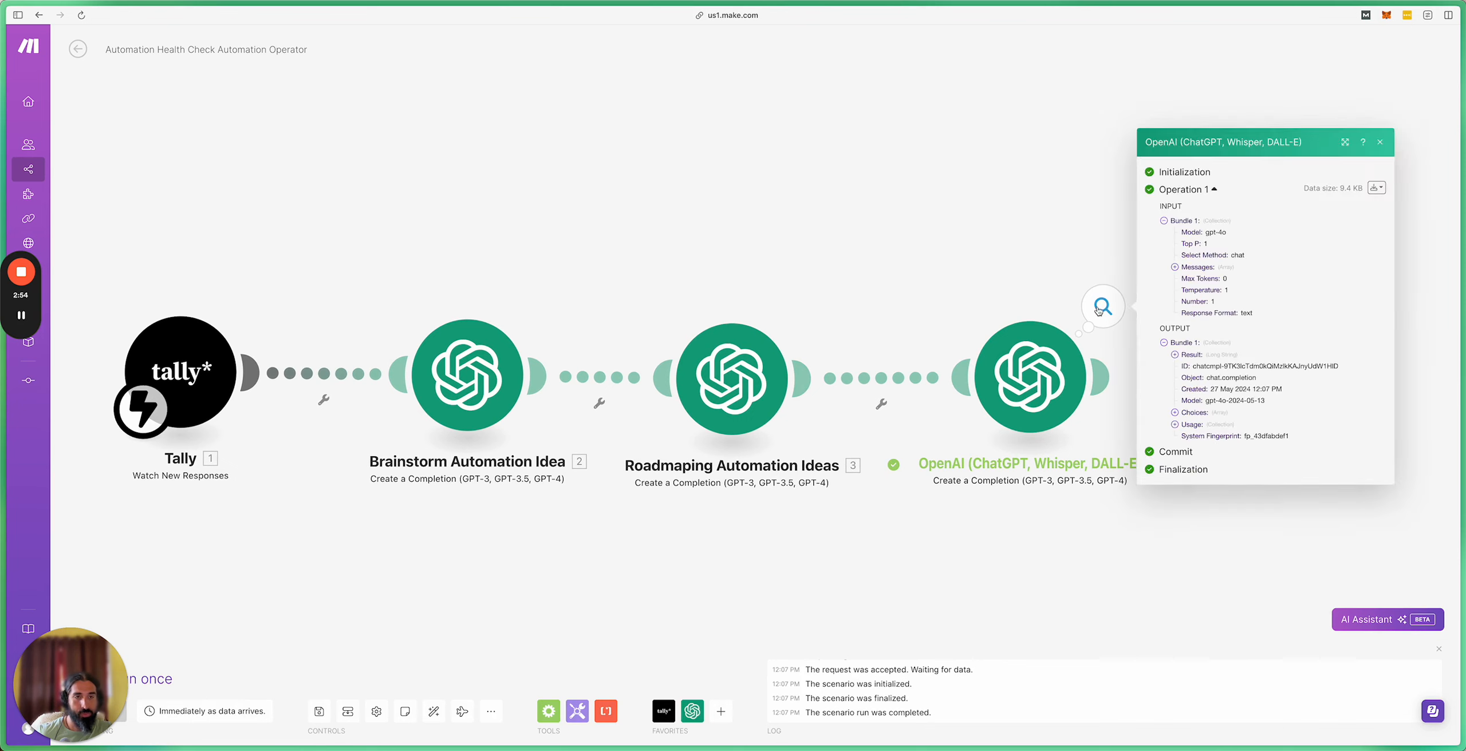
click(1176, 414)
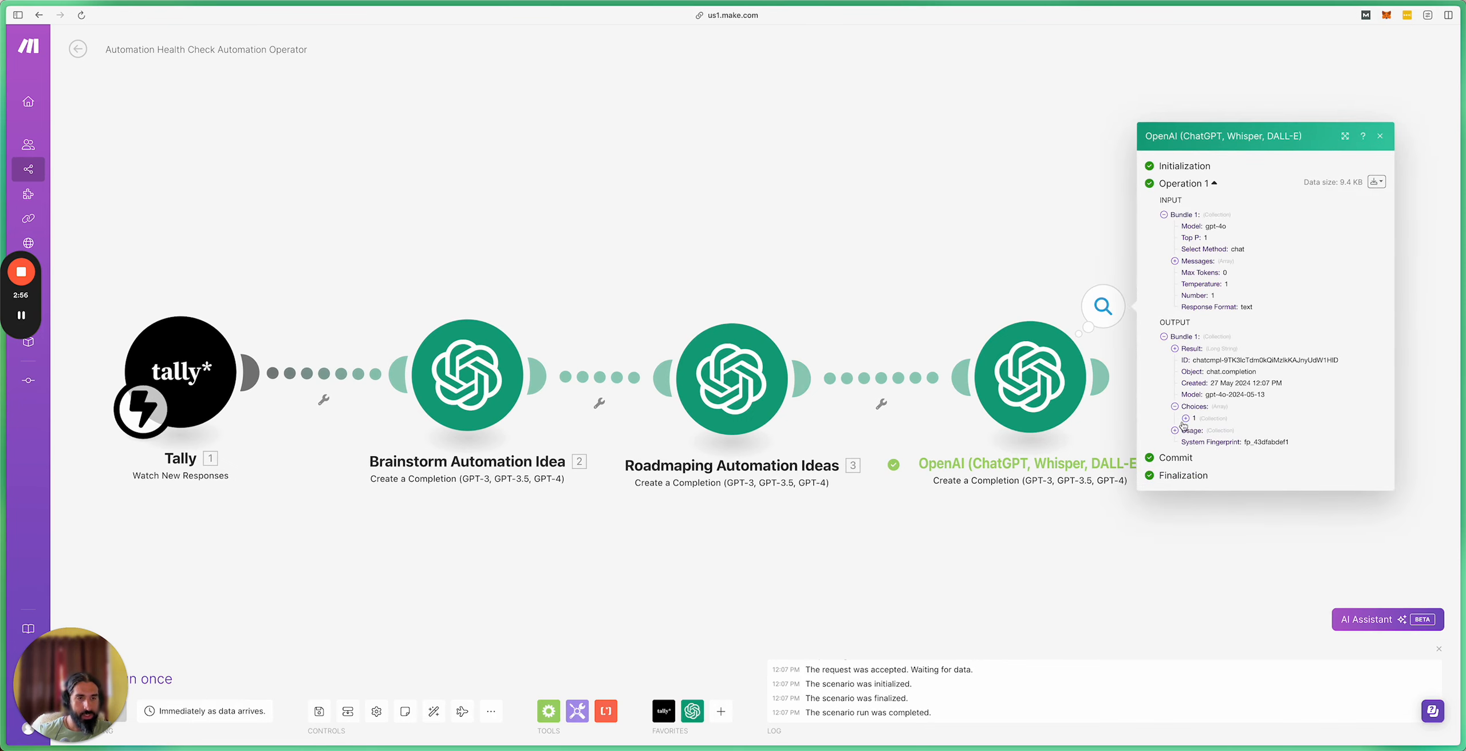
click(1185, 418)
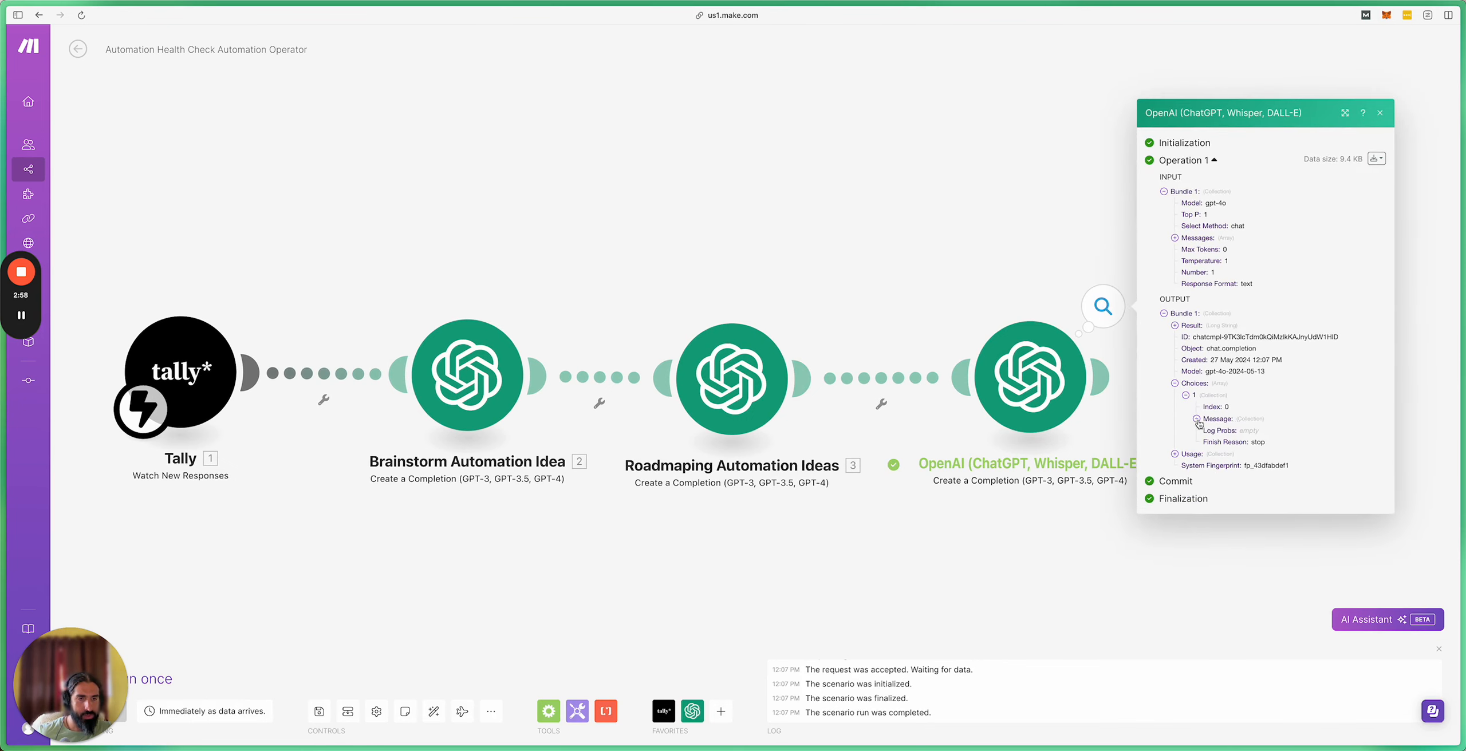
click(1196, 419)
click(1207, 431)
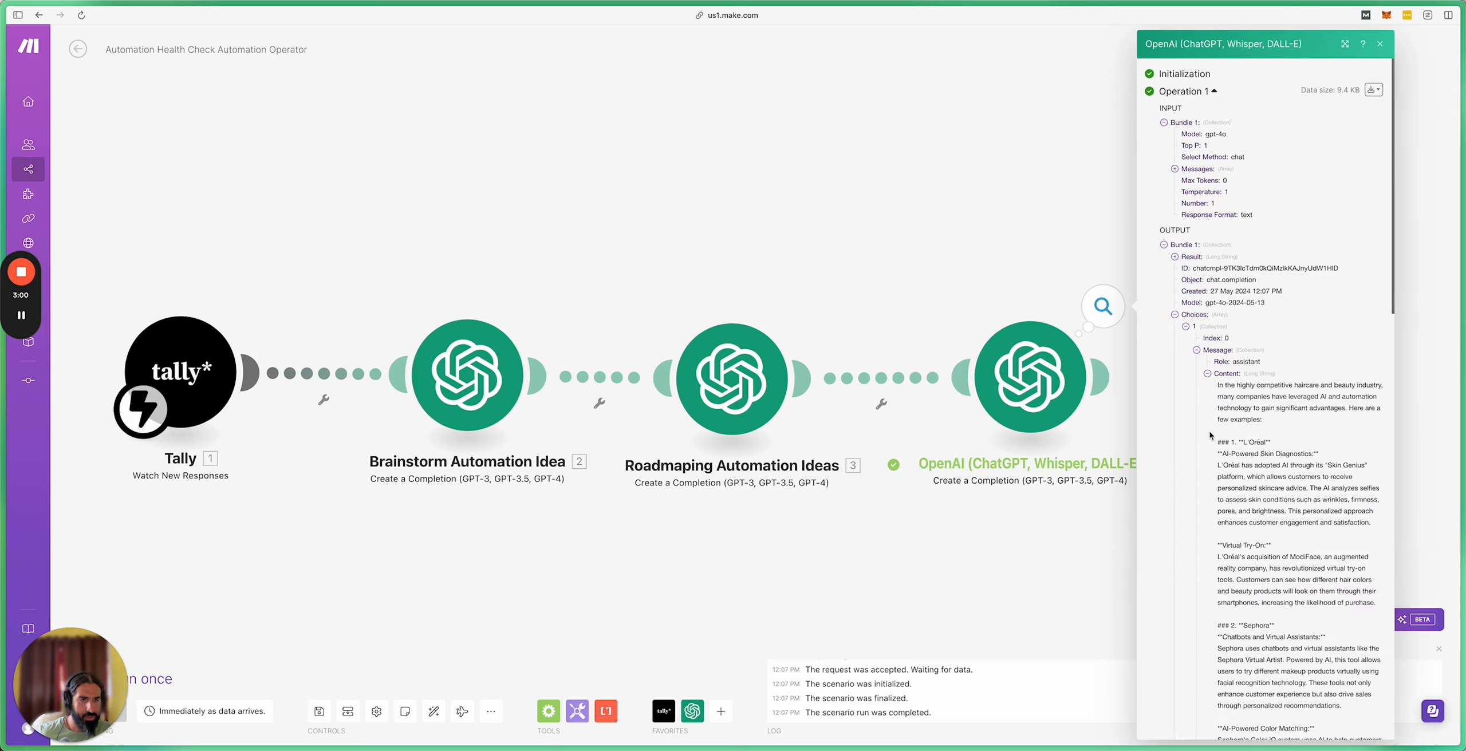
Step: Read through the generated haircare and beauty research, including the L'Oréal and Sephora examples
scroll(1209, 431, down, 3)
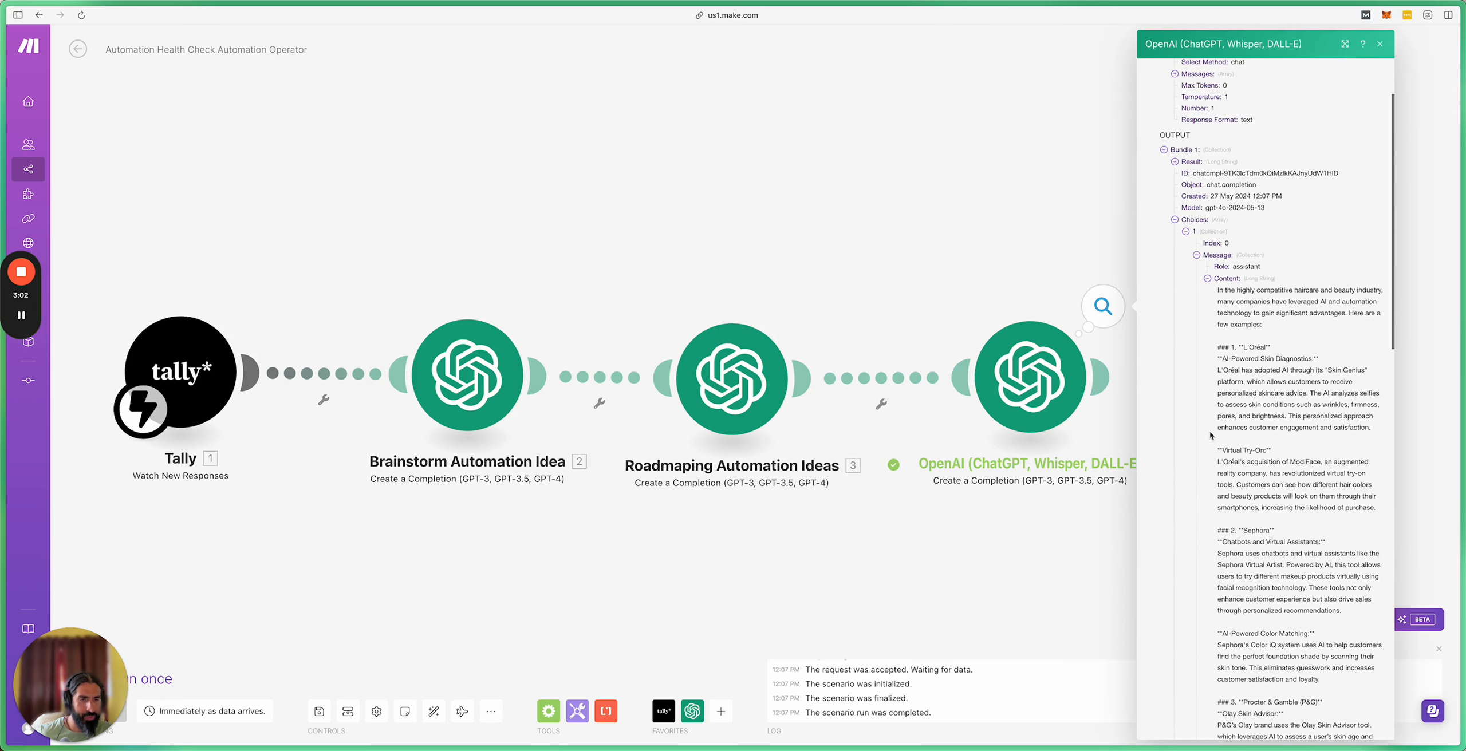
scroll(1210, 435, down, 5)
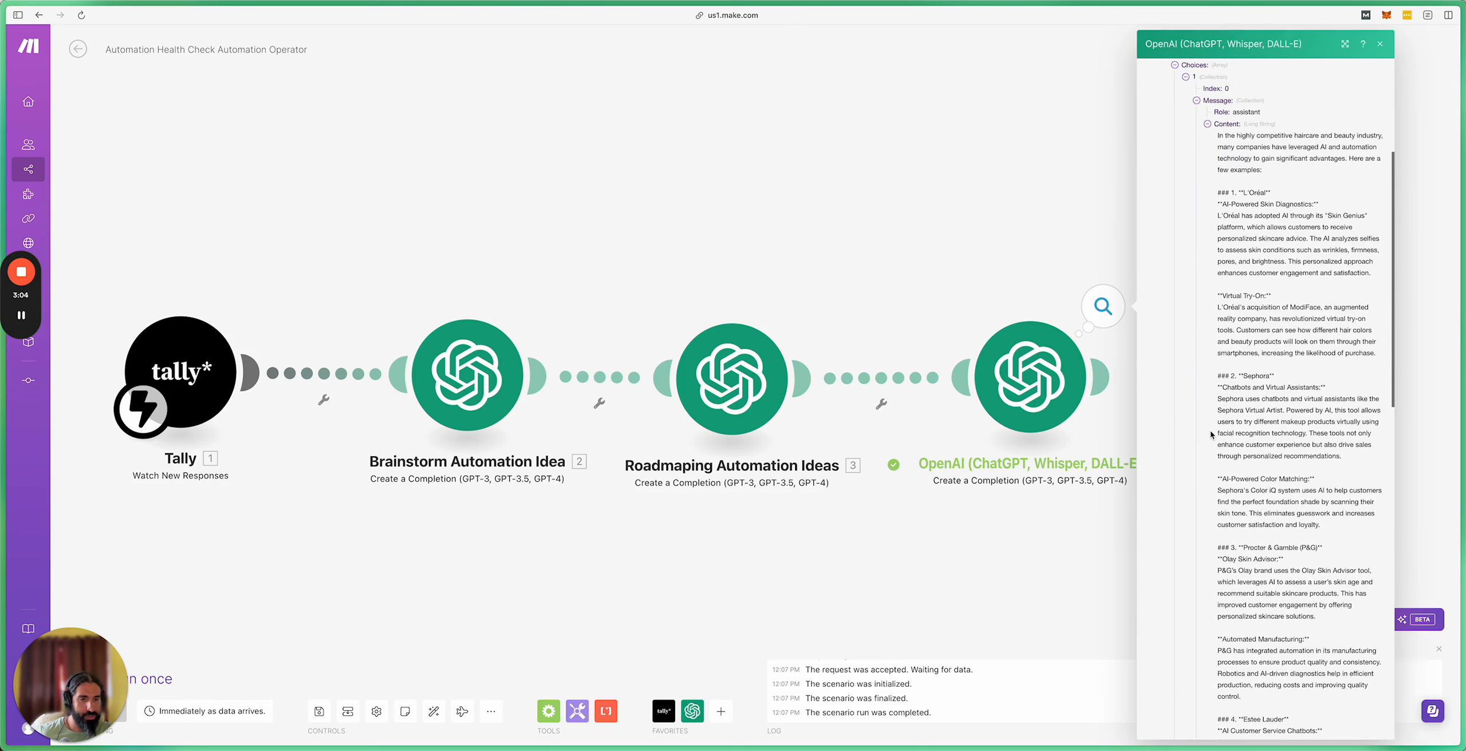
scroll(1210, 435, down, 2)
scroll(1210, 435, down, 1)
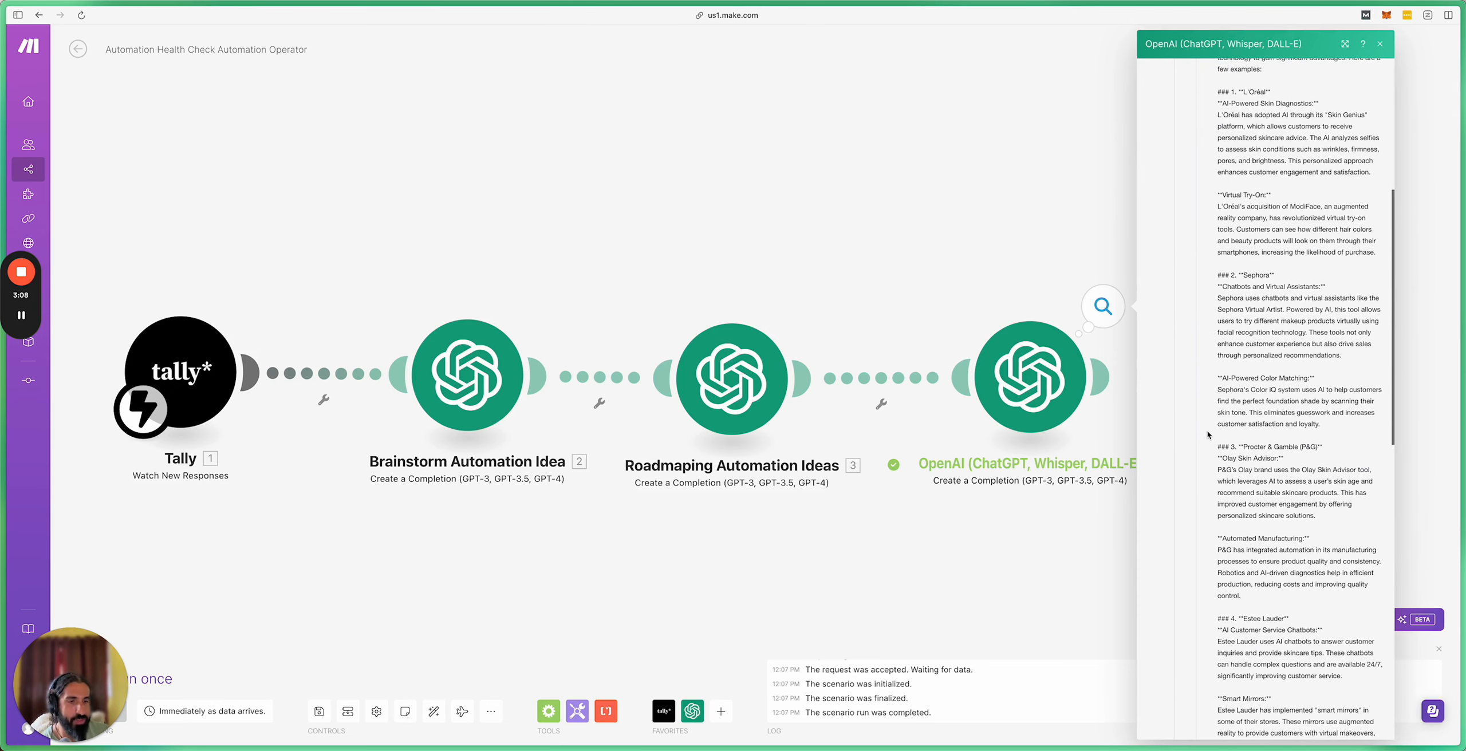
scroll(1208, 430, down, 3)
scroll(1221, 433, down, 1)
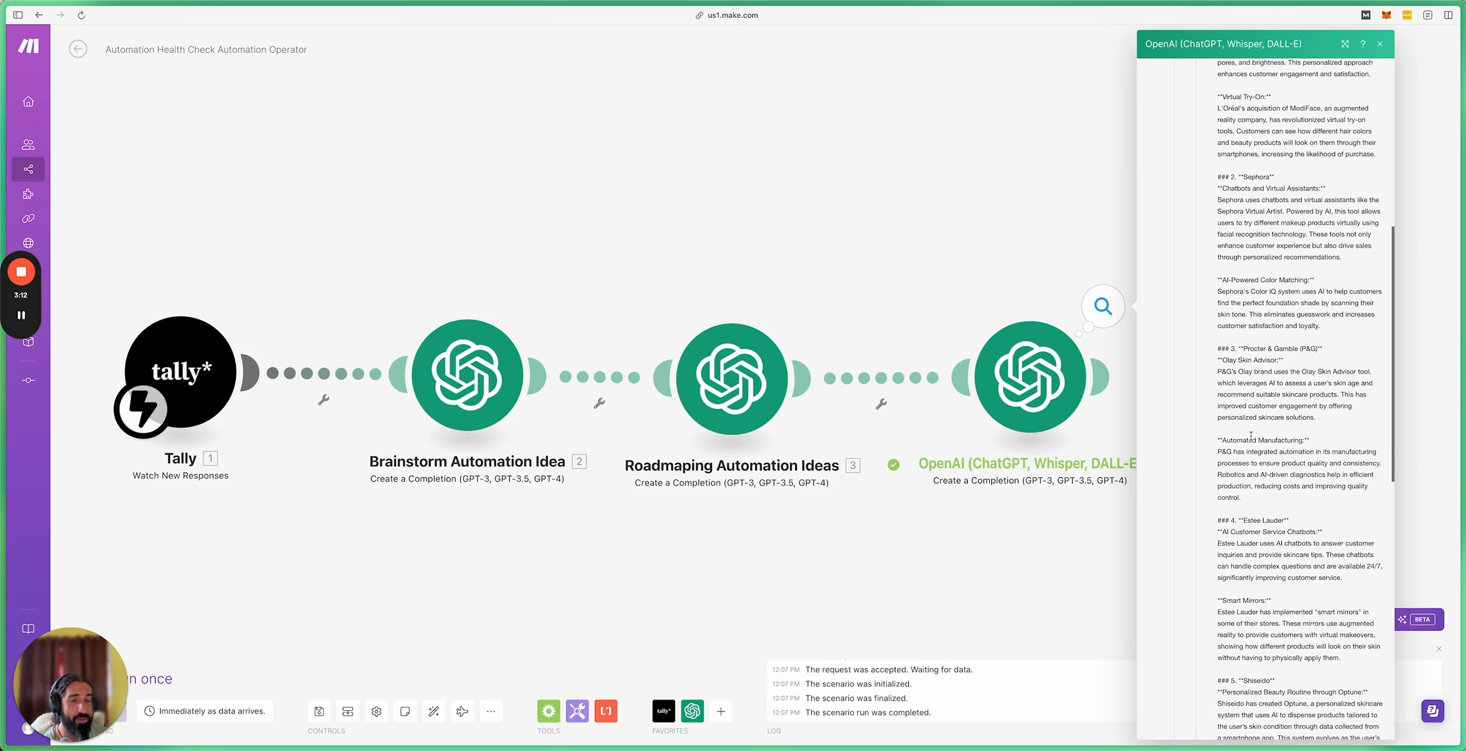
scroll(1252, 435, up, 8)
scroll(1253, 434, up, 4)
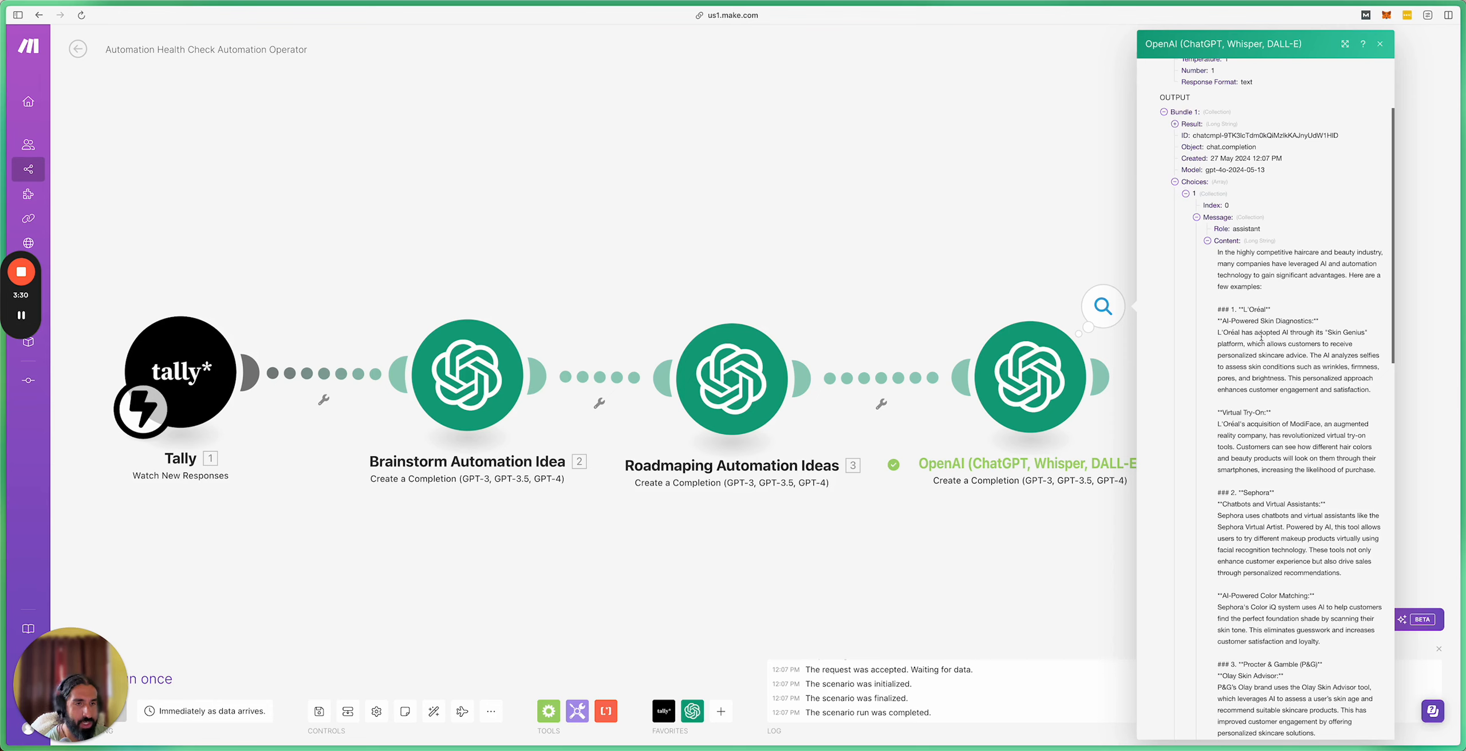
scroll(1261, 477, down, 1)
scroll(1260, 476, down, 3)
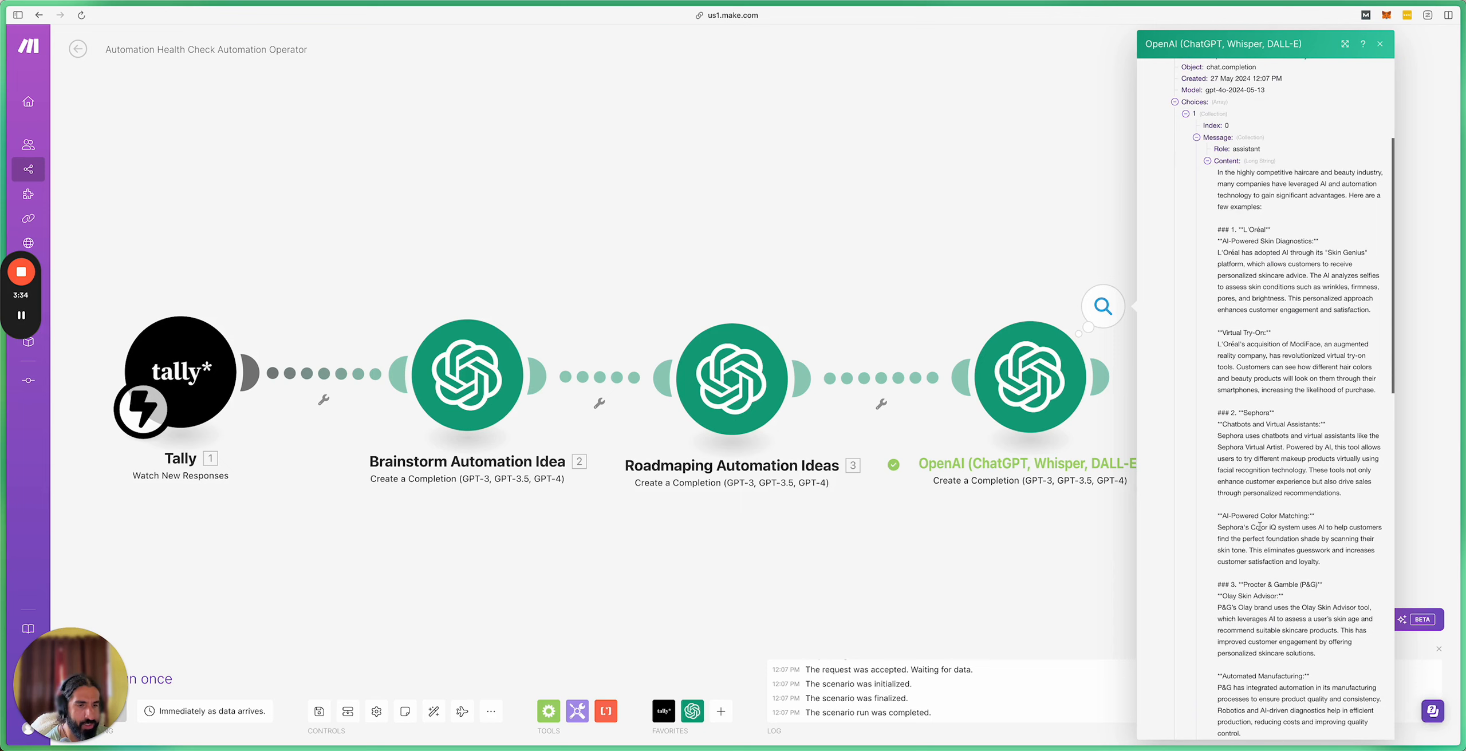
scroll(1261, 549, down, 1)
scroll(1320, 566, down, 8)
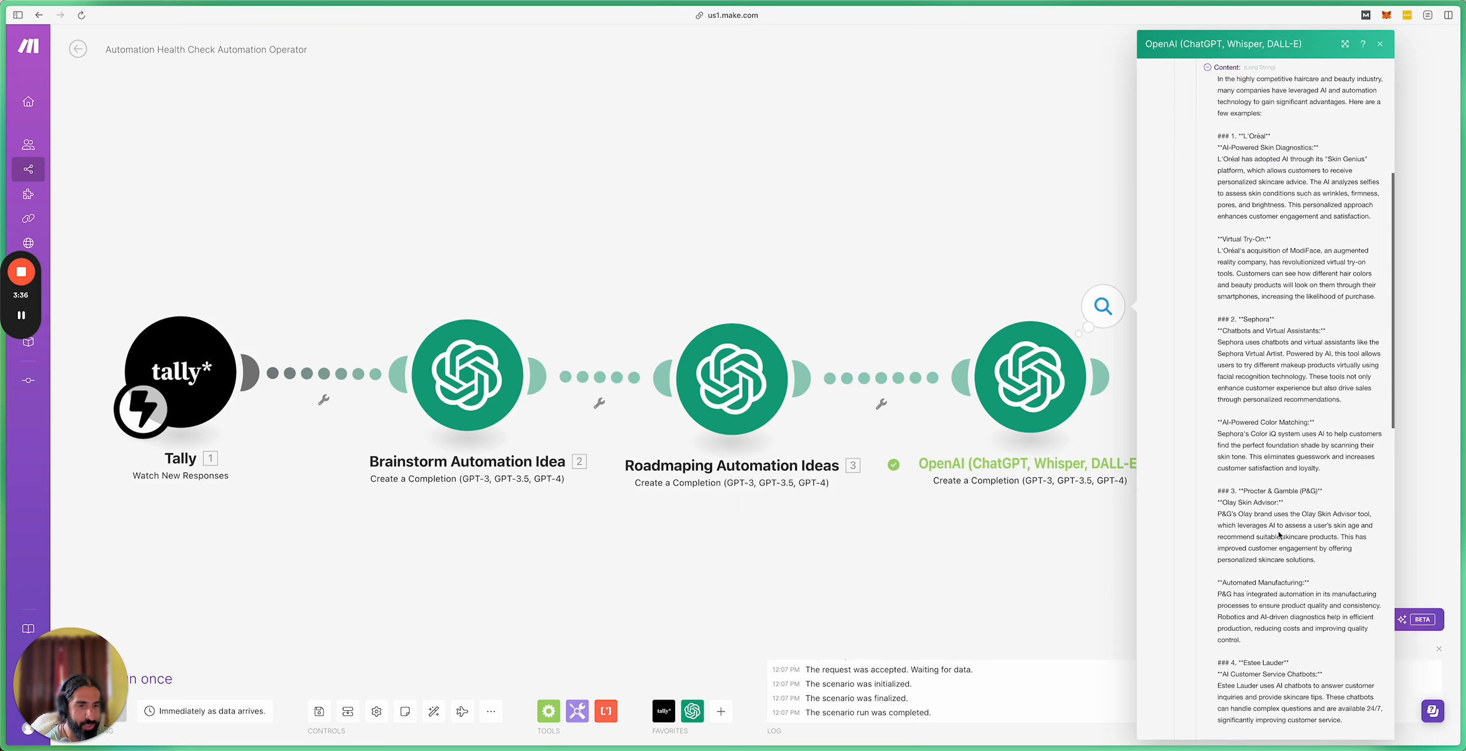
scroll(1263, 484, down, 3)
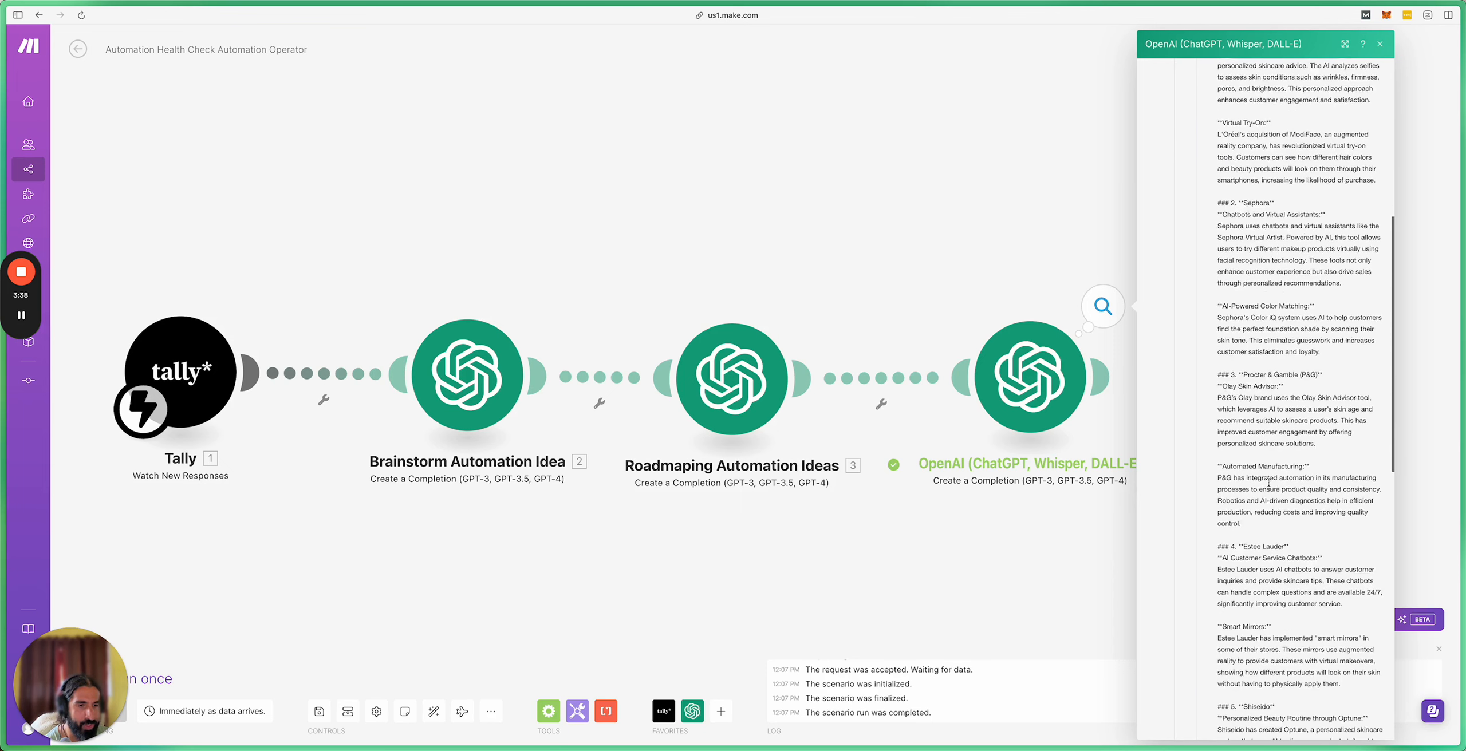
scroll(1316, 501, down, 13)
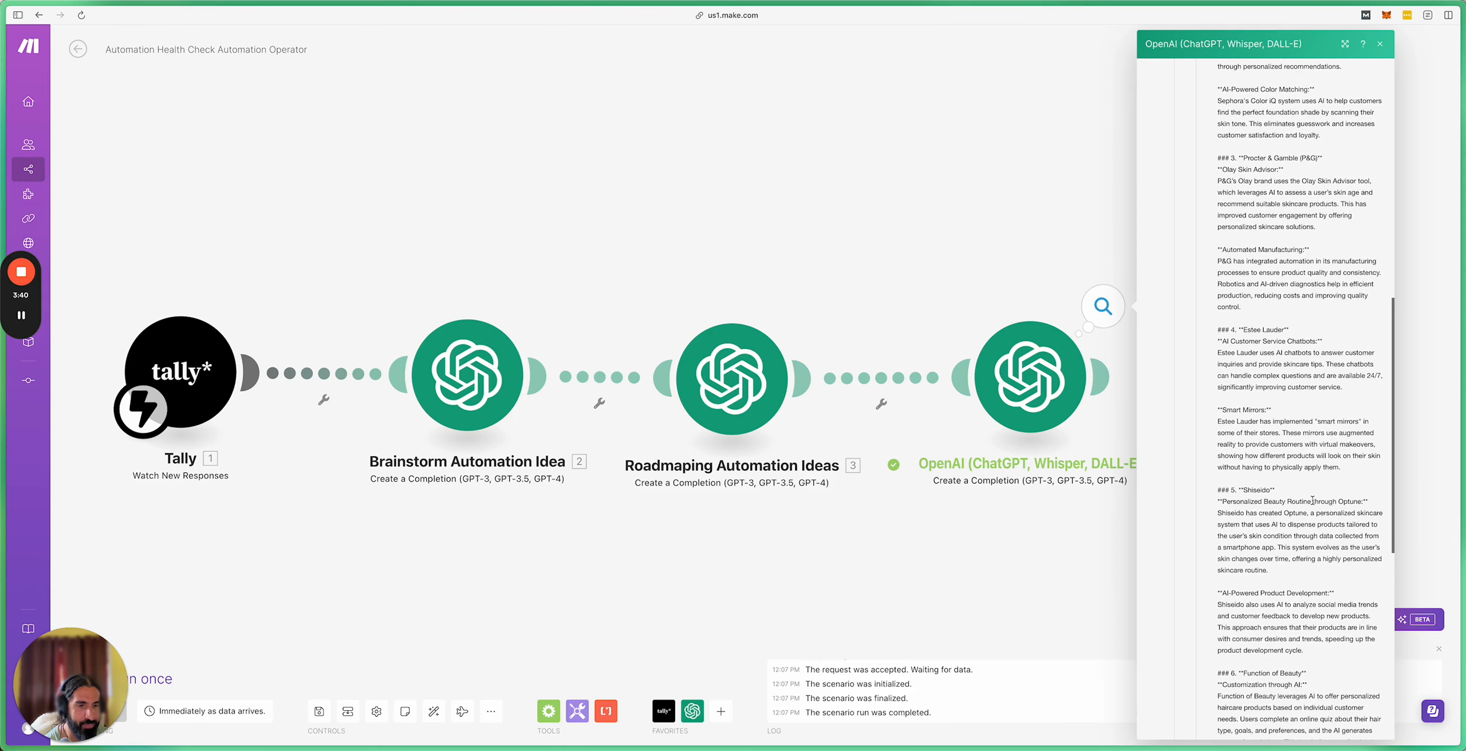
scroll(1310, 500, down, 15)
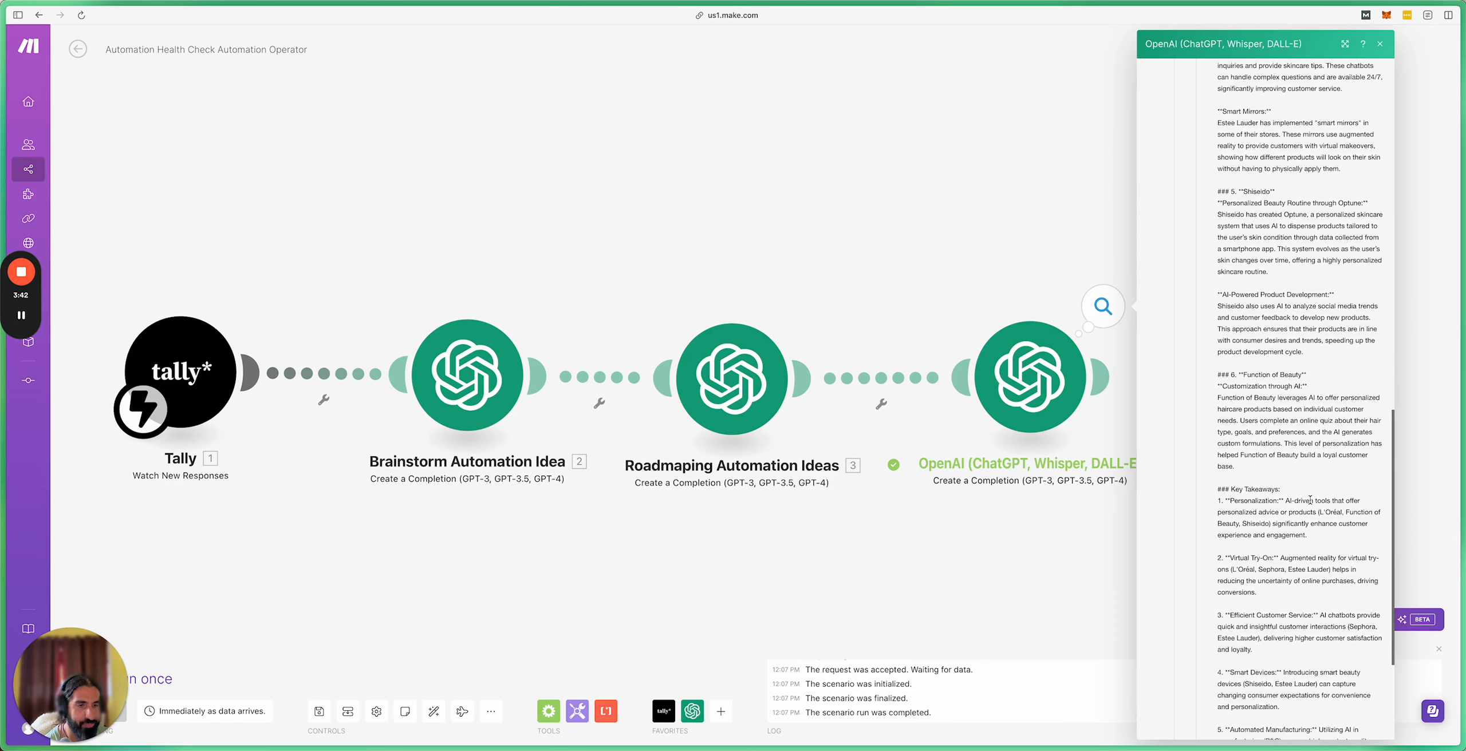
scroll(1310, 499, down, 1)
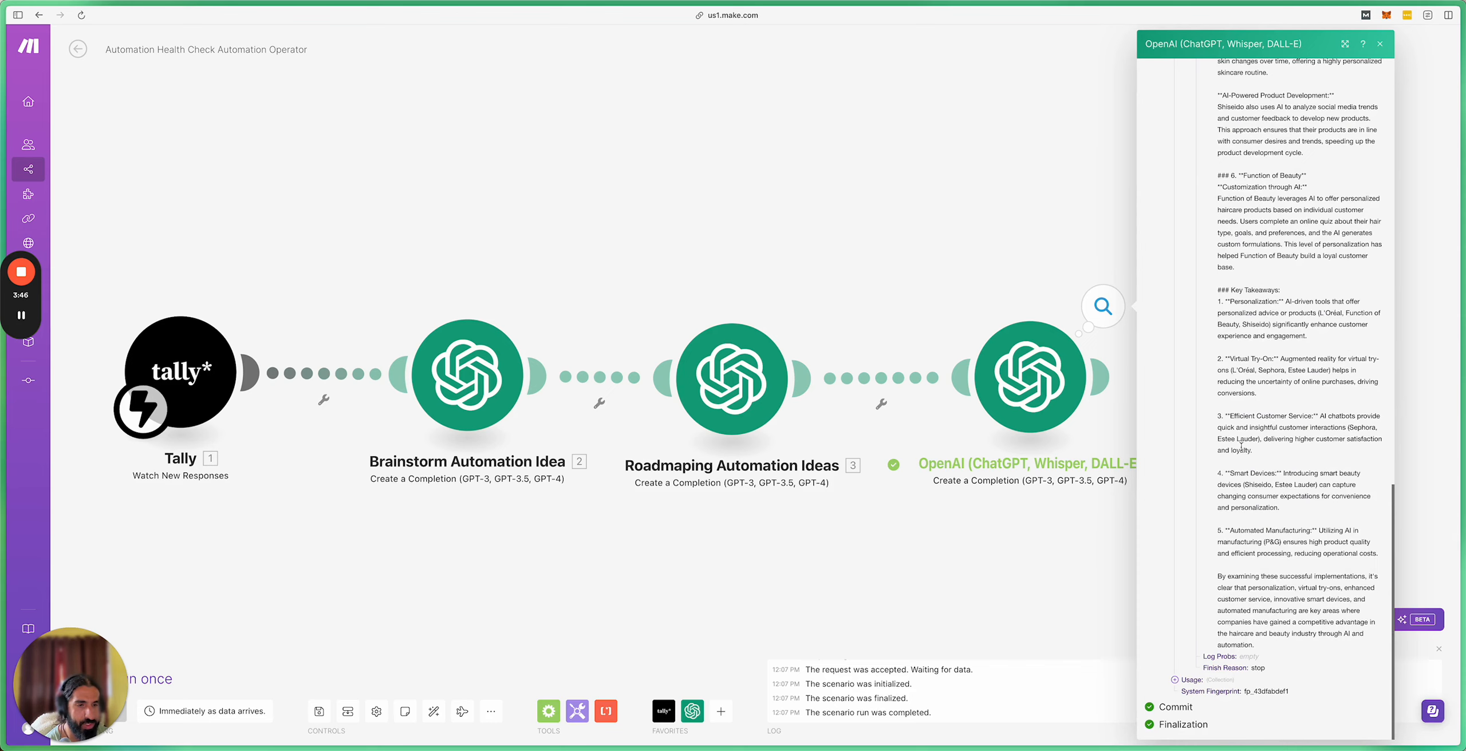
scroll(1251, 526, up, 1)
scroll(1251, 526, up, 20)
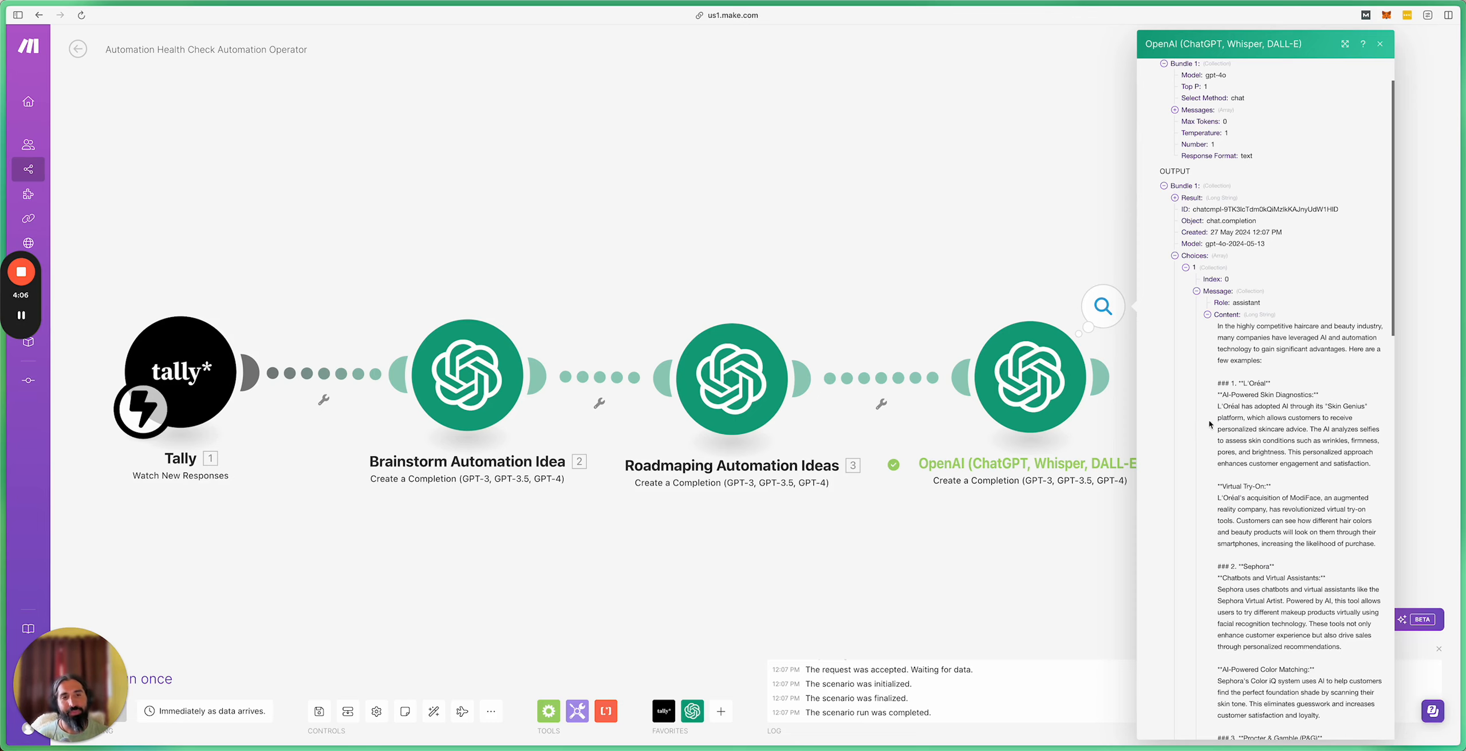
Step: Close the output panel and rename the fourth OpenAI module to 'Research'
click(1054, 246)
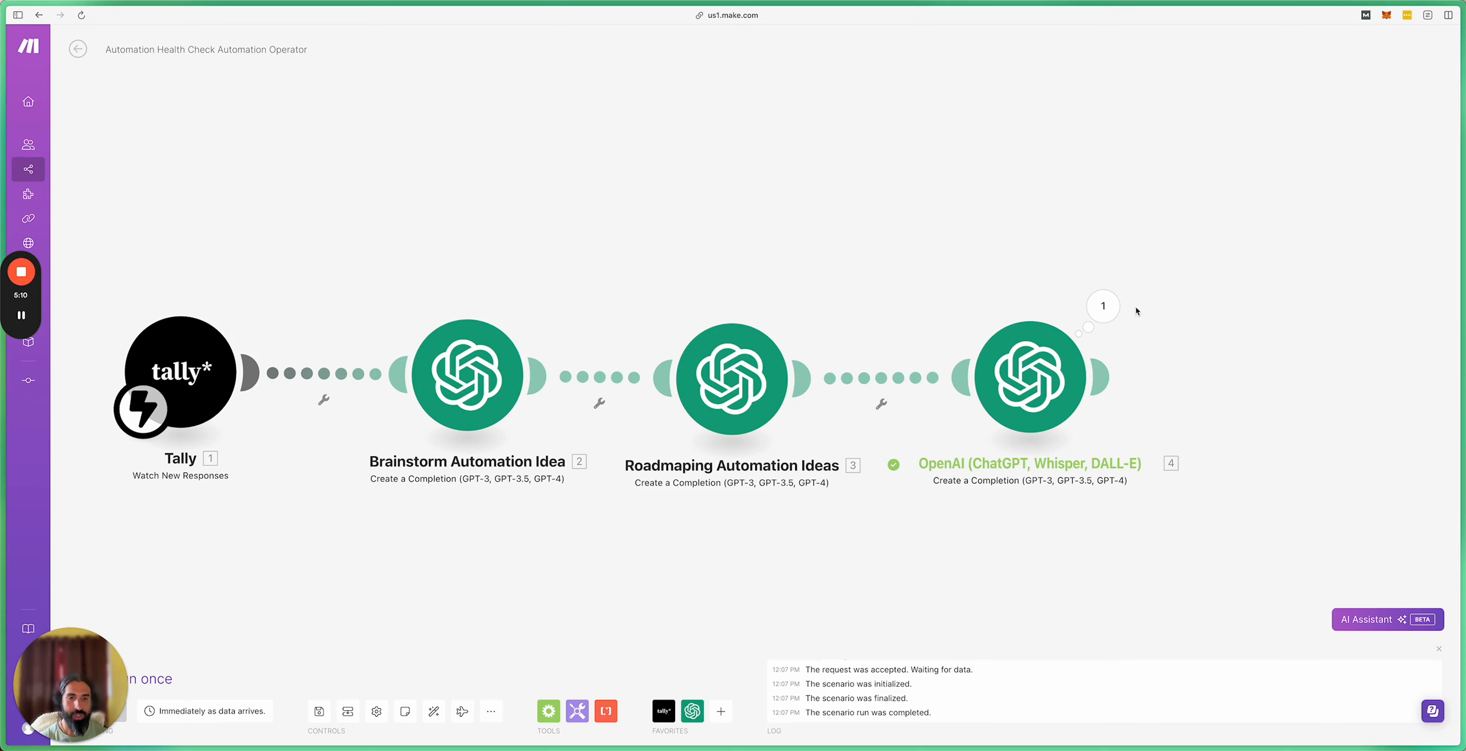
right_click(1045, 390)
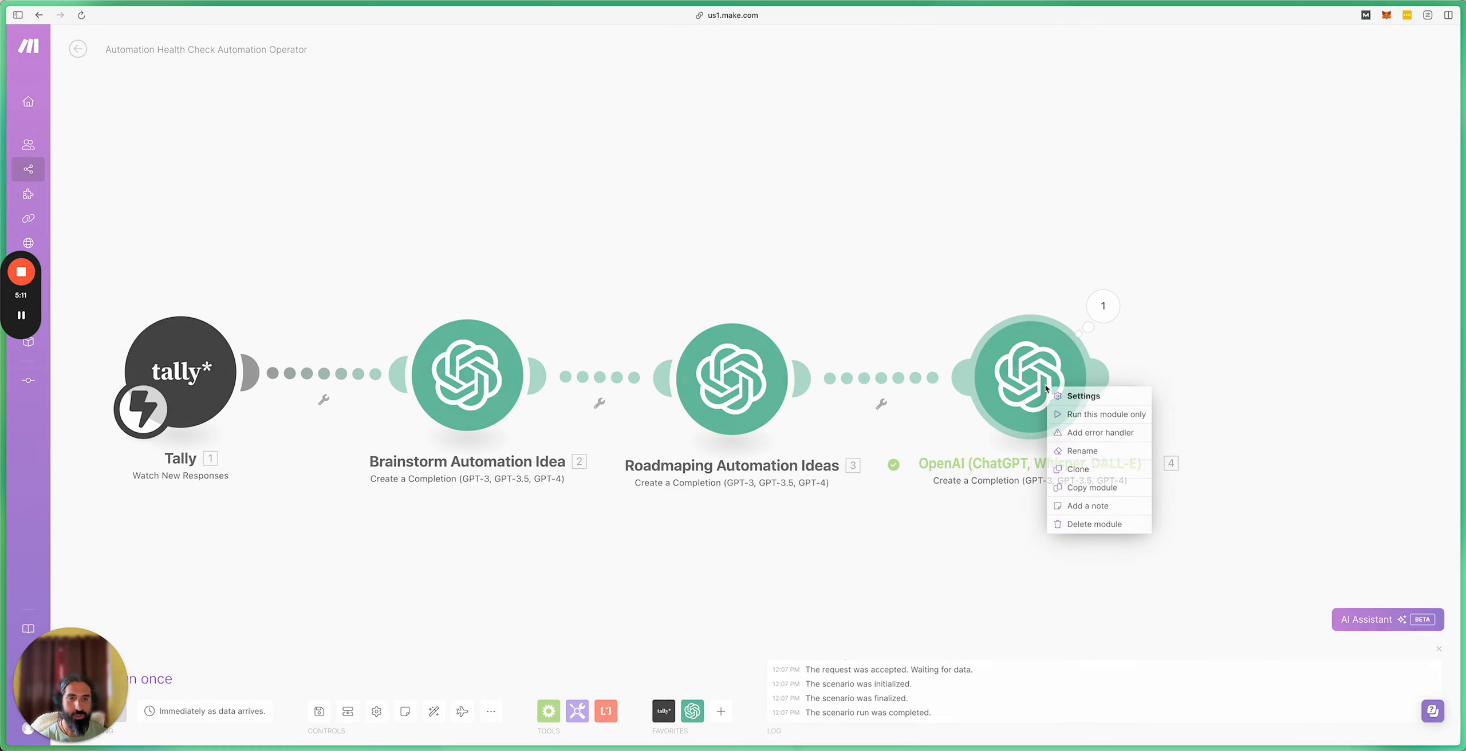
click(1083, 451)
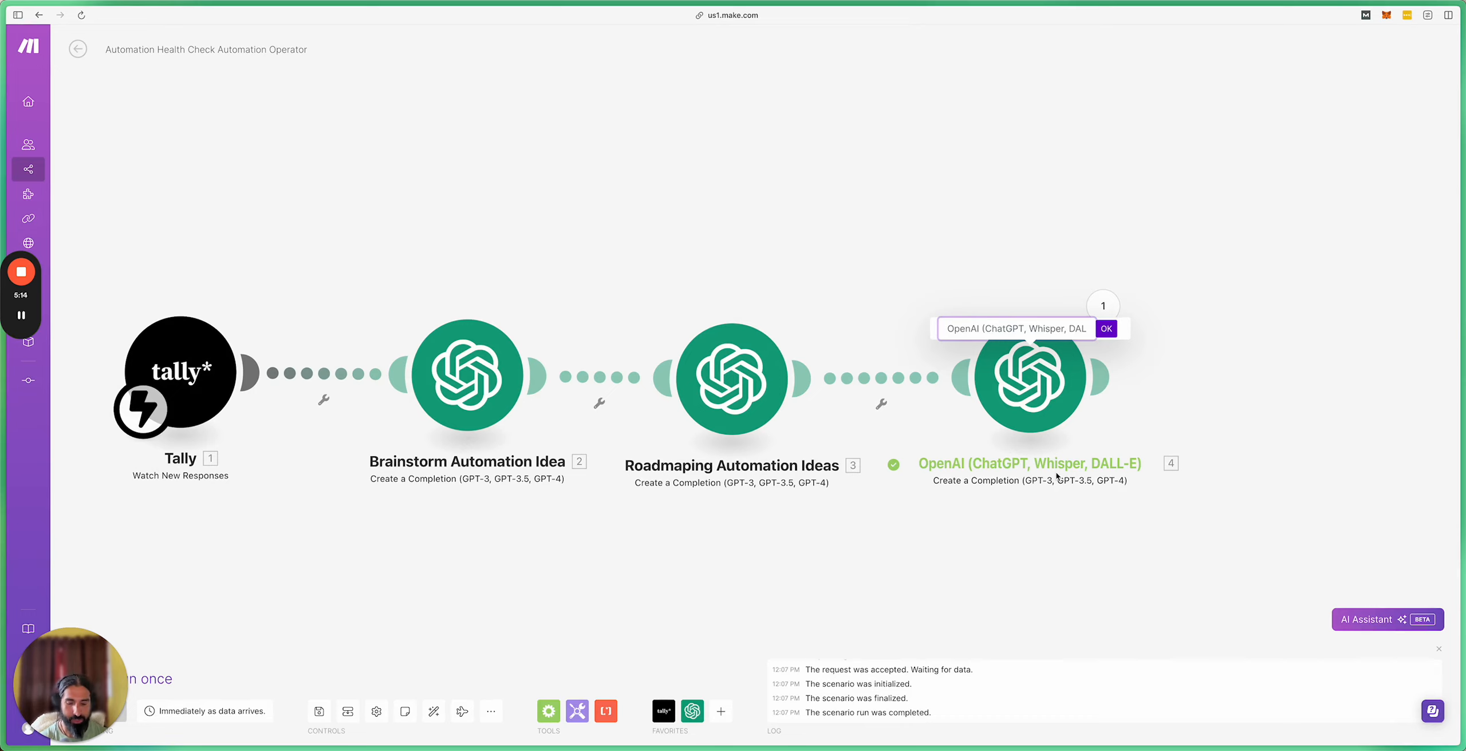
text(Research)
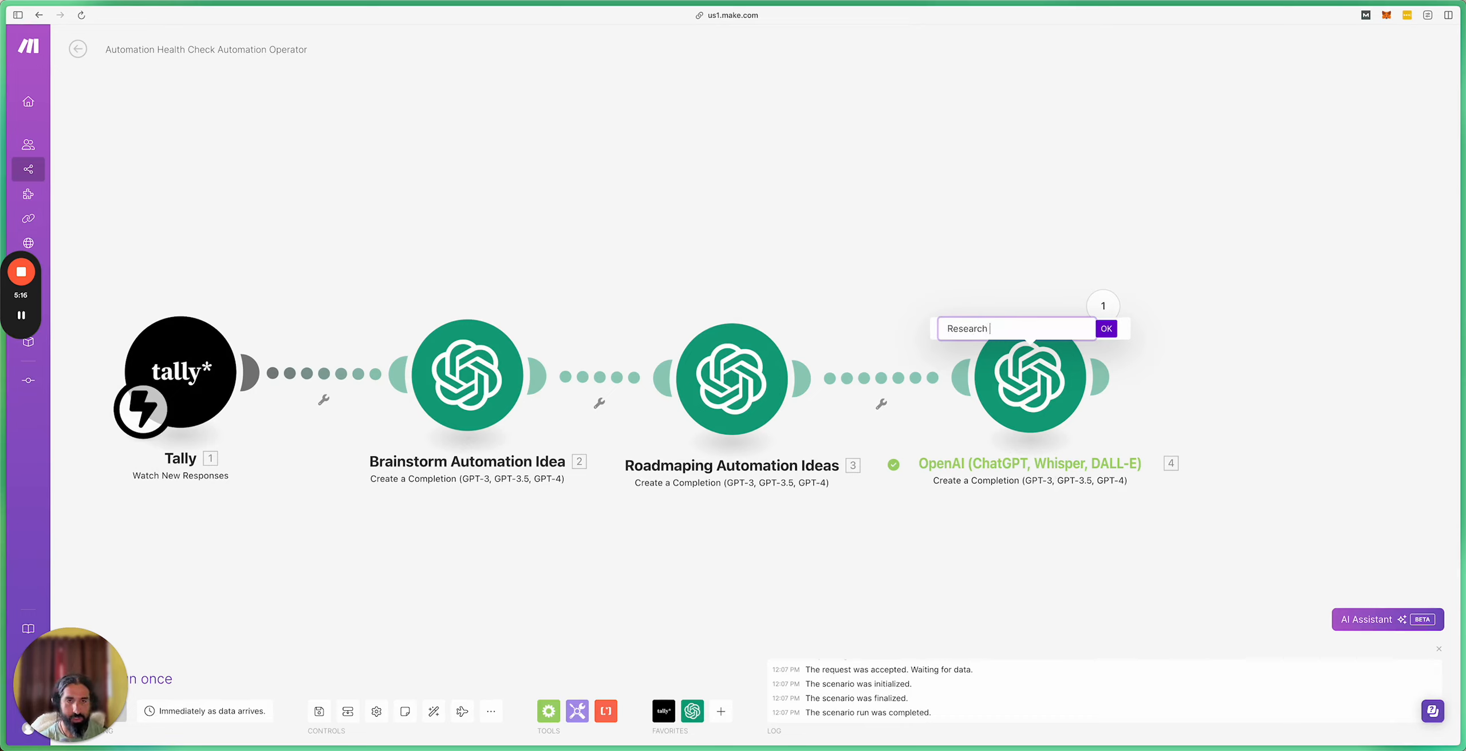
key(Return)
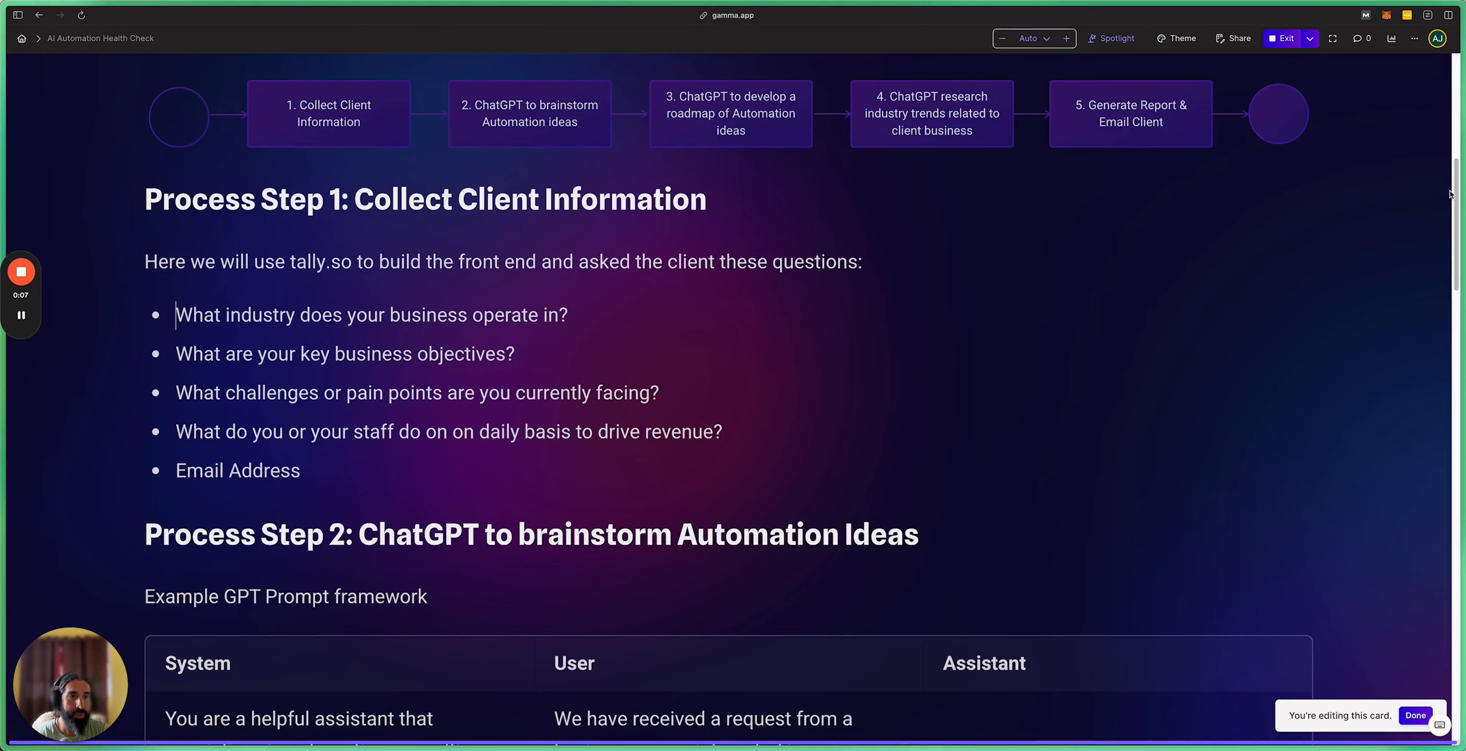
Step: Scroll the Gamma guide down to Process Step 5, then go to Drive's Automation Operator folder
scroll(1456, 200, down, 1)
drag(1455, 199, 1430, 615)
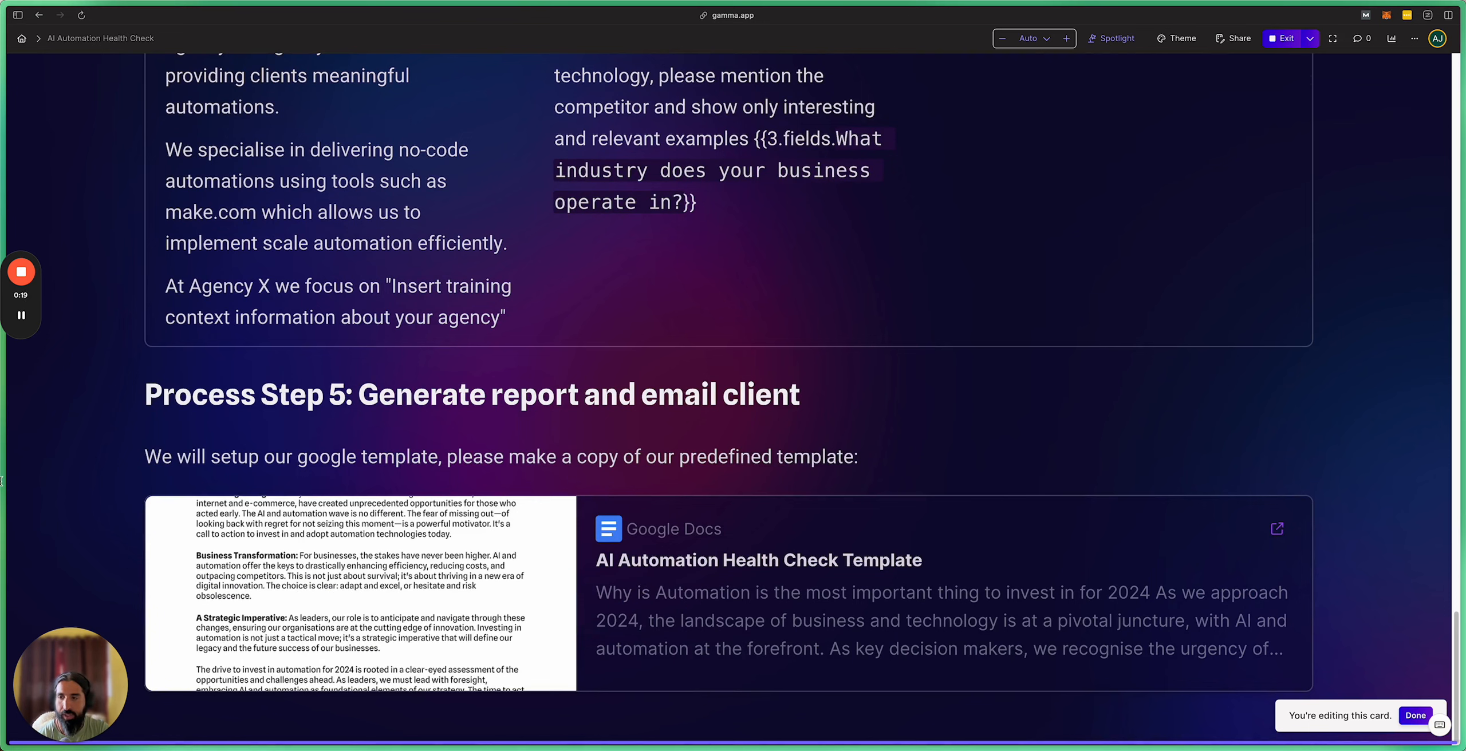
mouse_move(42, 471)
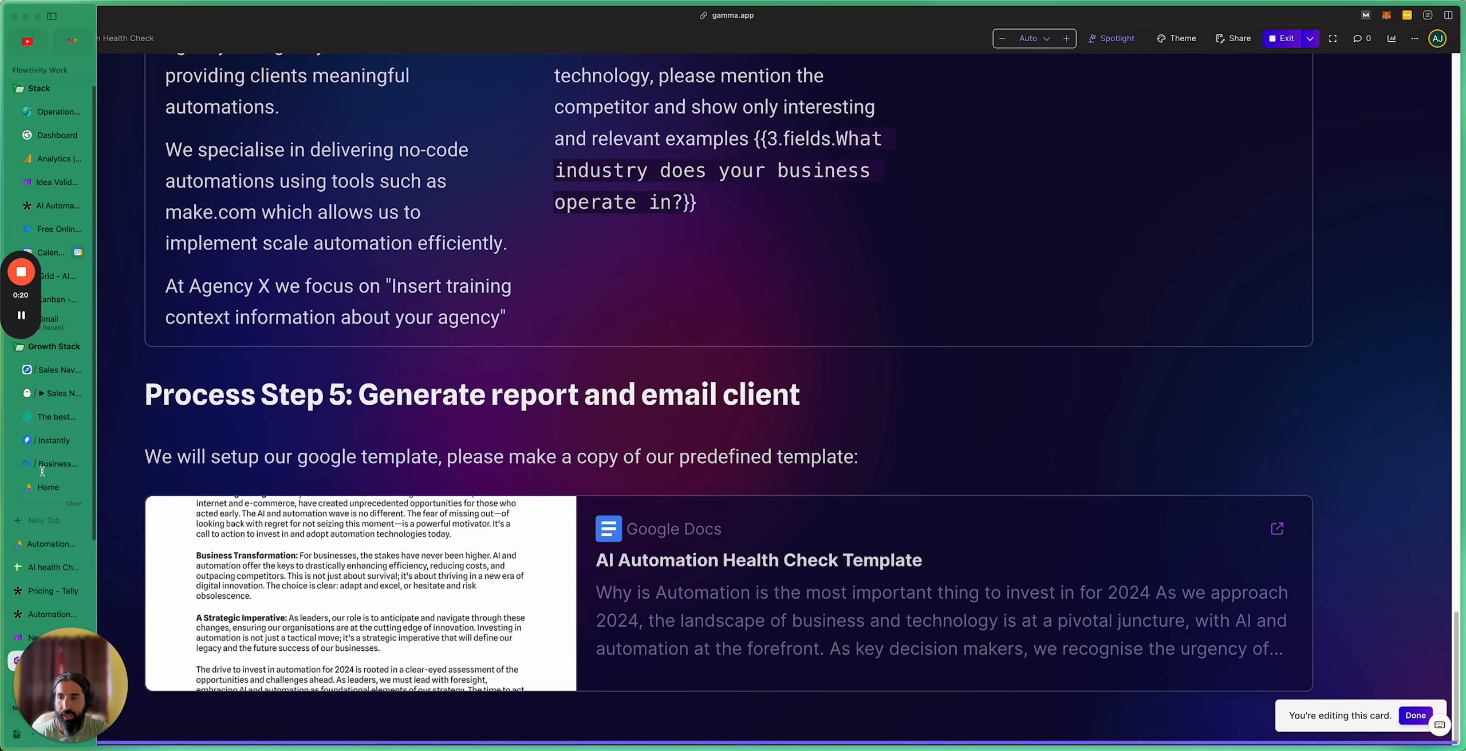
click(46, 545)
click(380, 357)
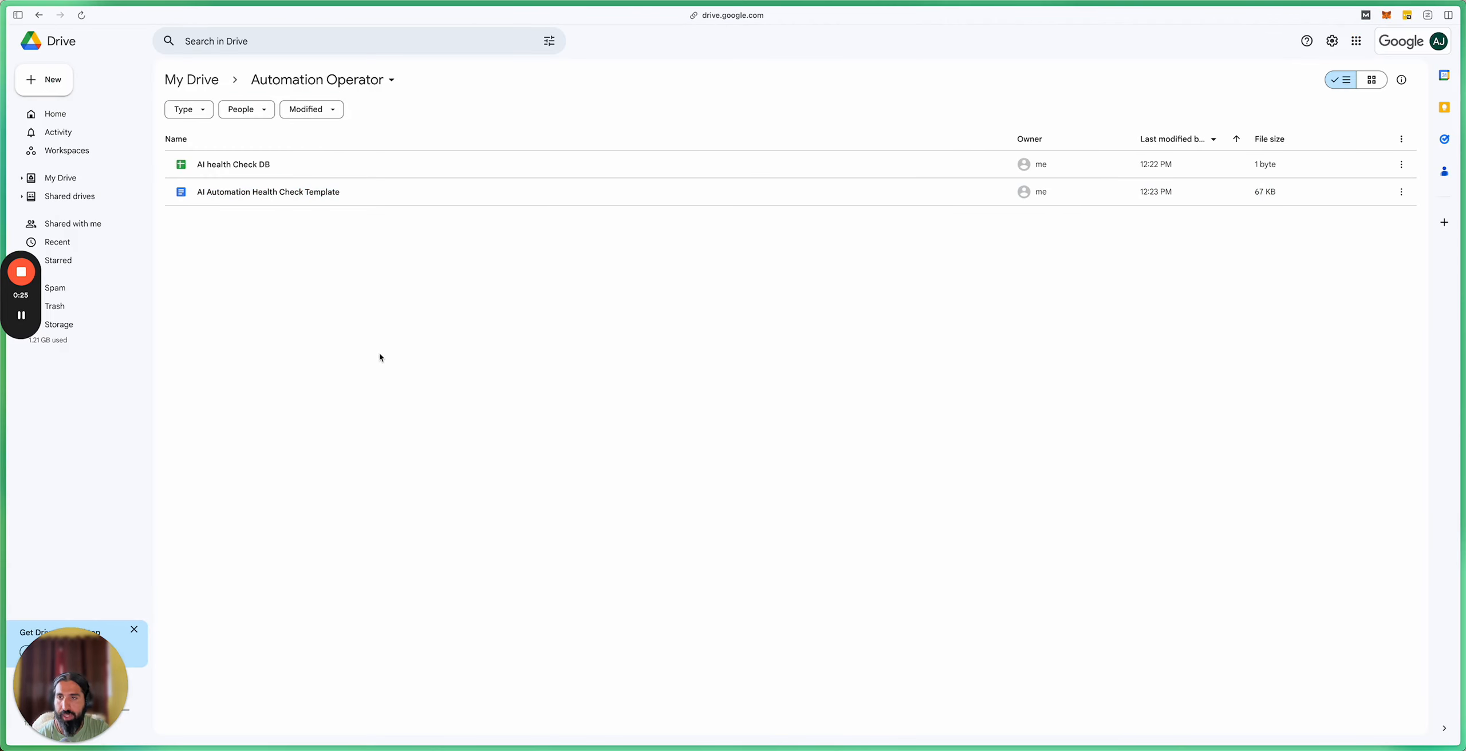
Step: Open the AI Automation Health Check Template document in Google Docs
double_click(285, 197)
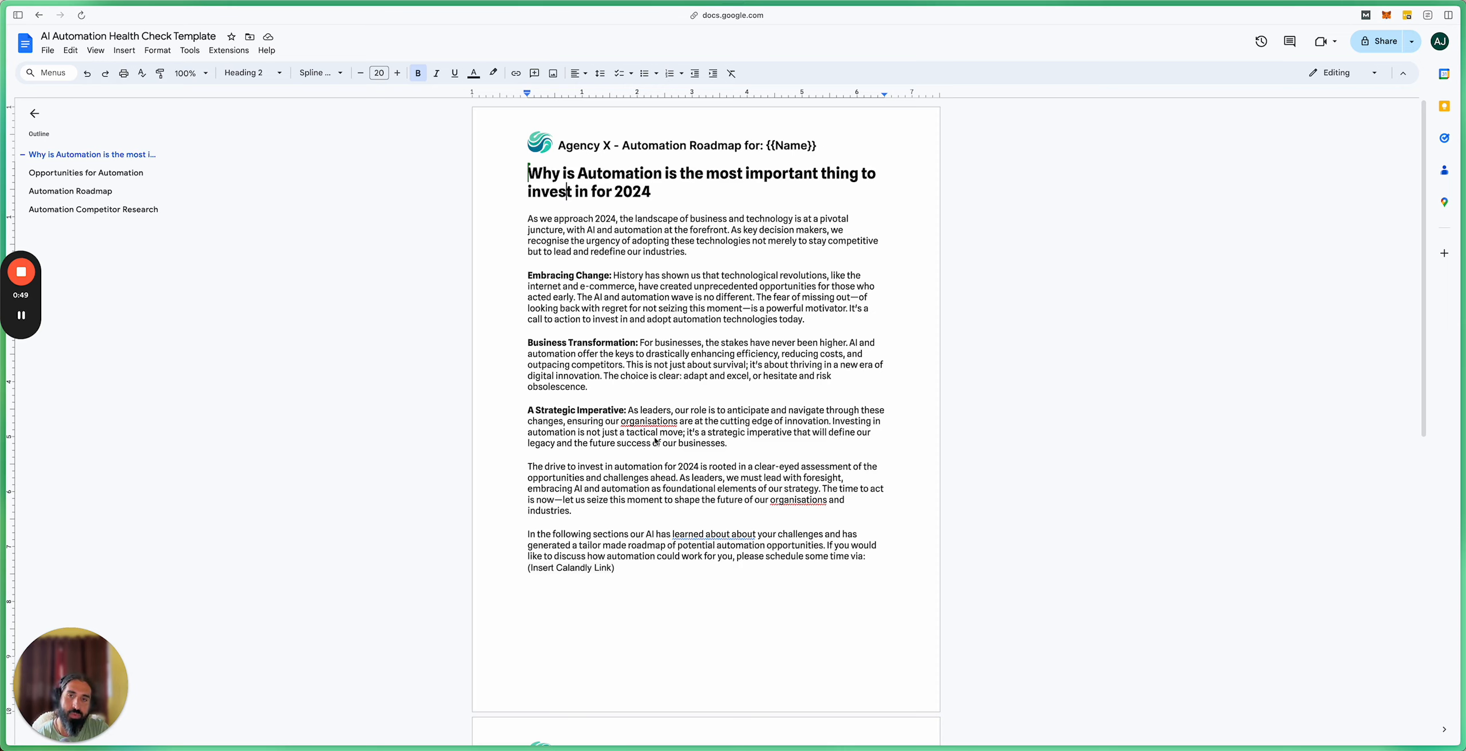
Step: Review the template's {{Name}}, {{Opps}}, {{Roadmap}} and {{competitorresearch}} placeholders
scroll(704, 436, down, 1)
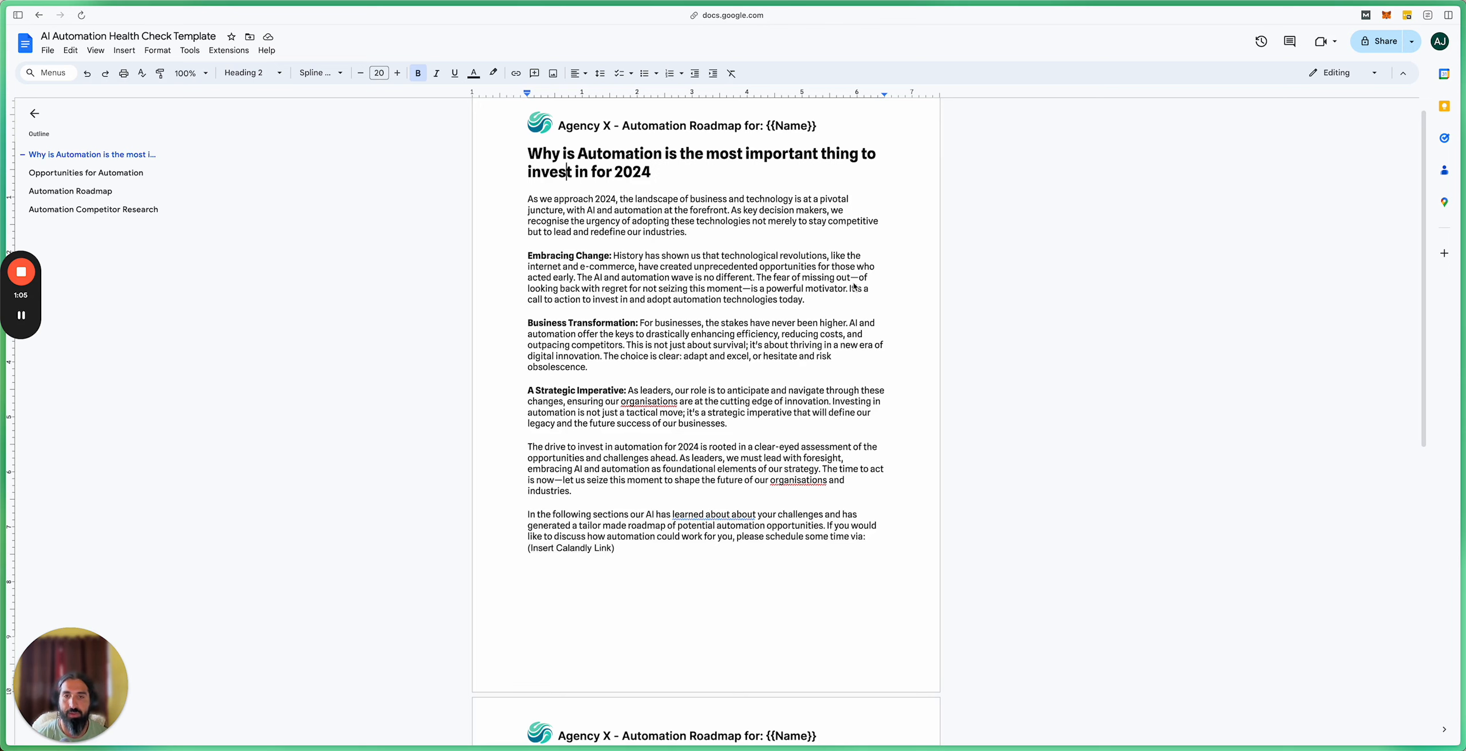
click(784, 299)
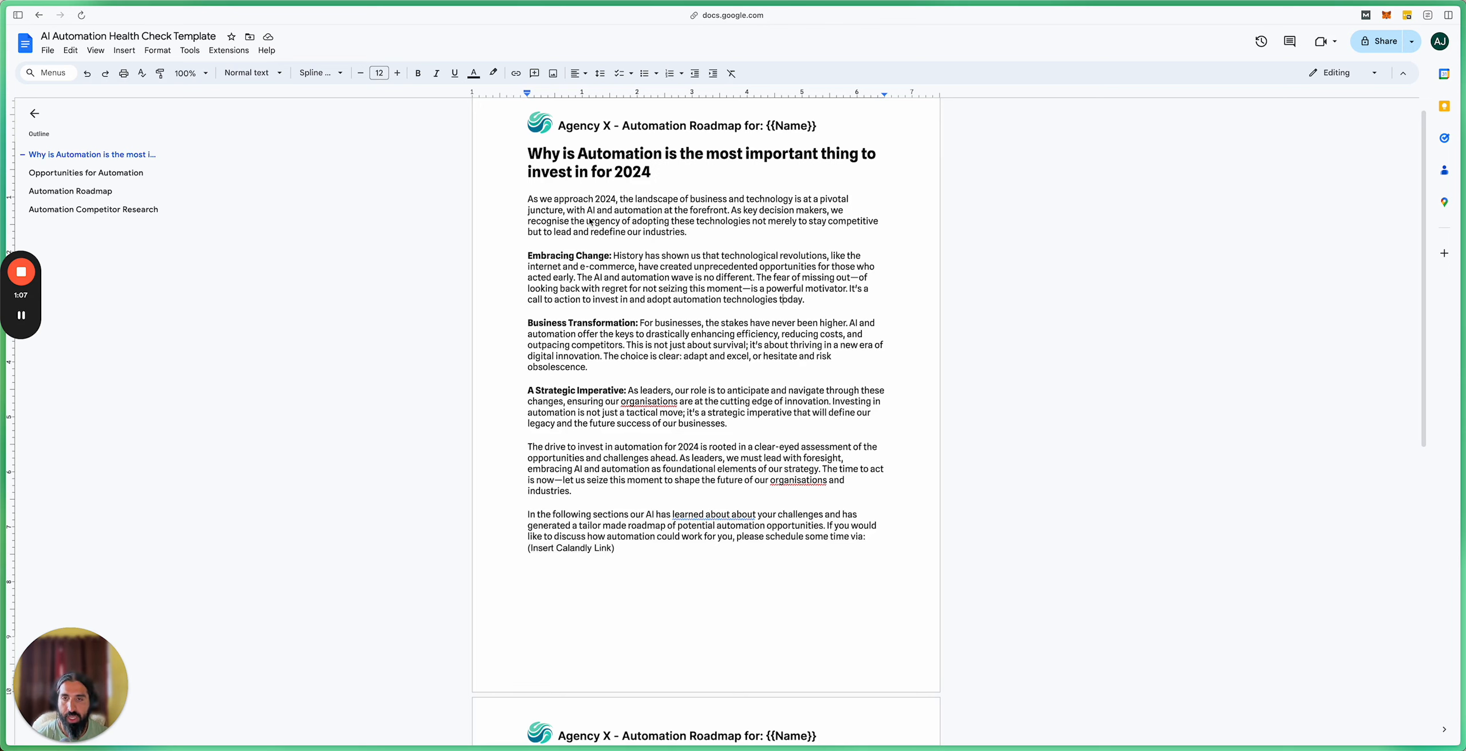
scroll(675, 227, down, 1)
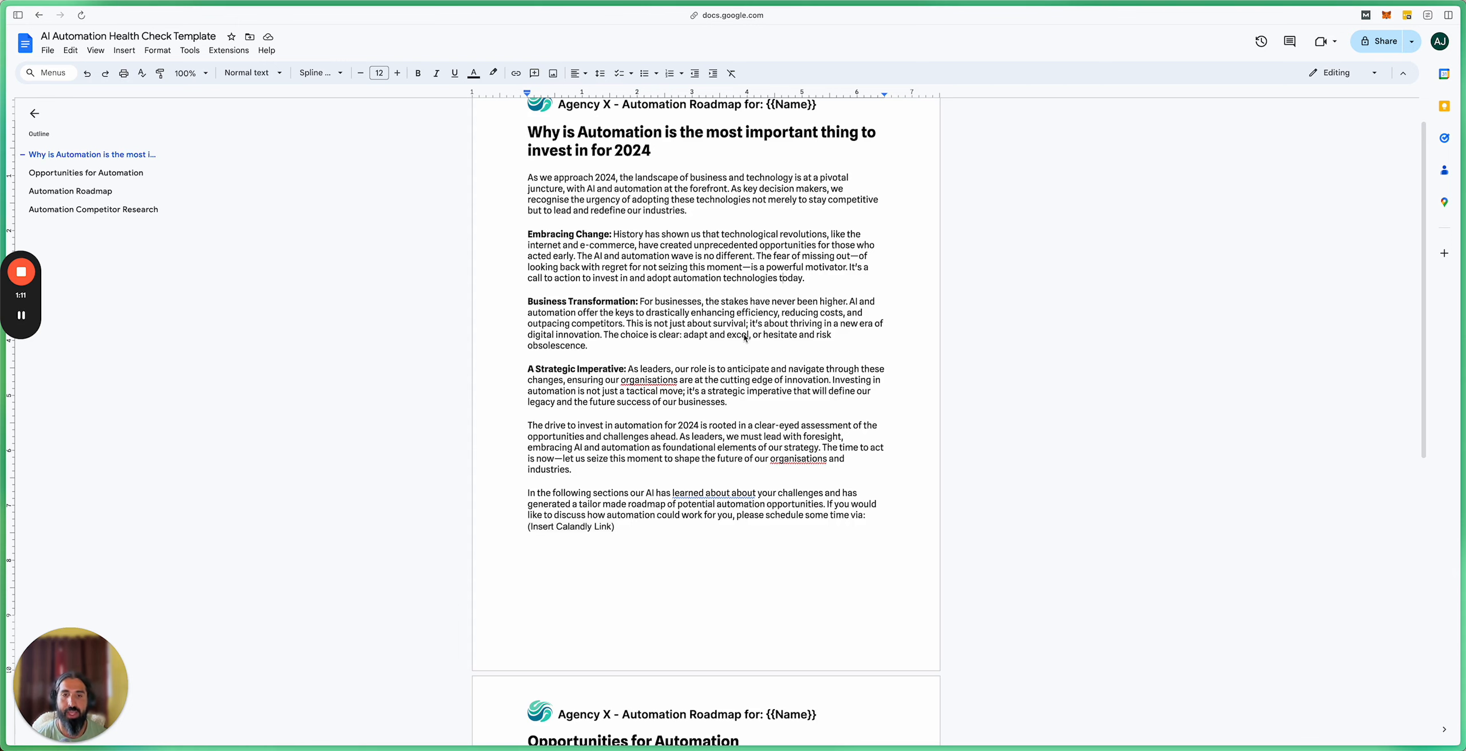
scroll(738, 344, down, 3)
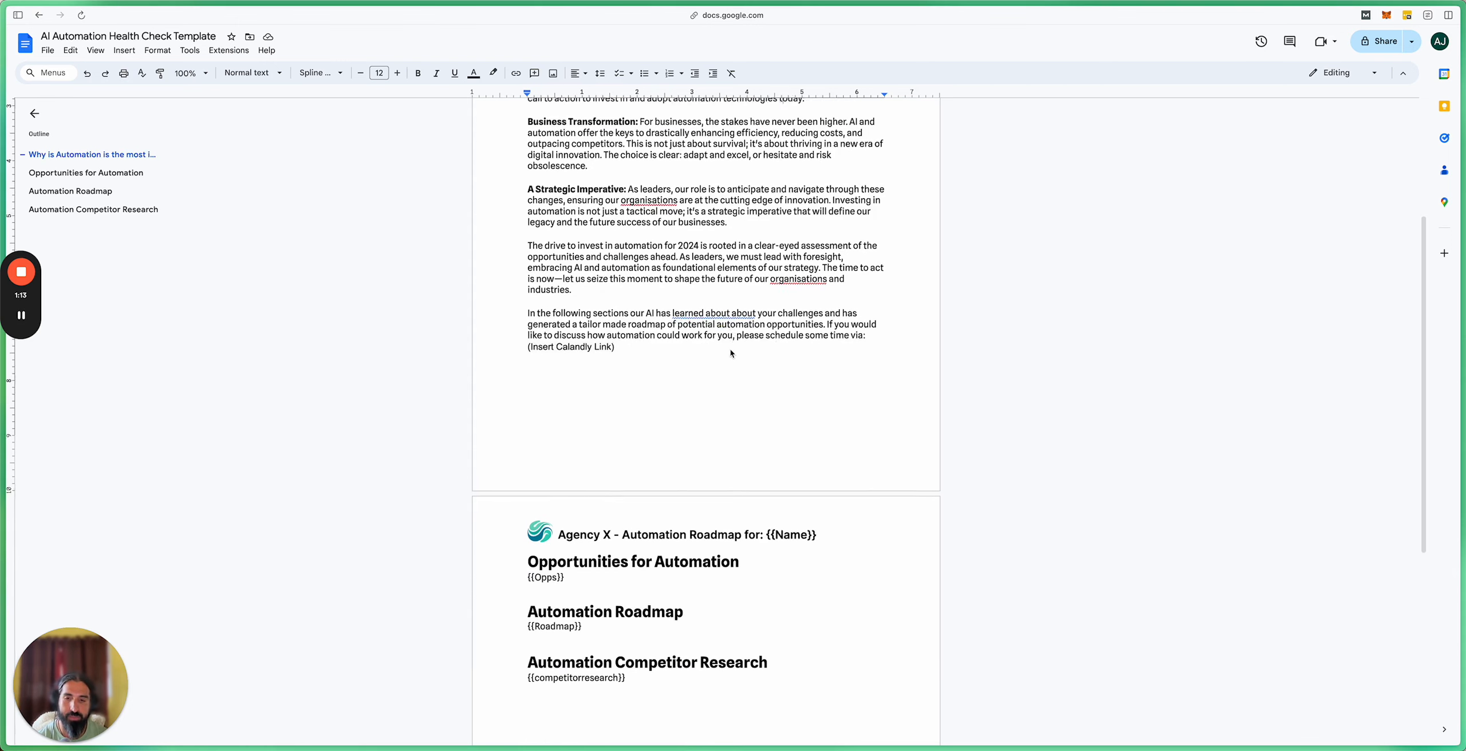
scroll(730, 353, down, 3)
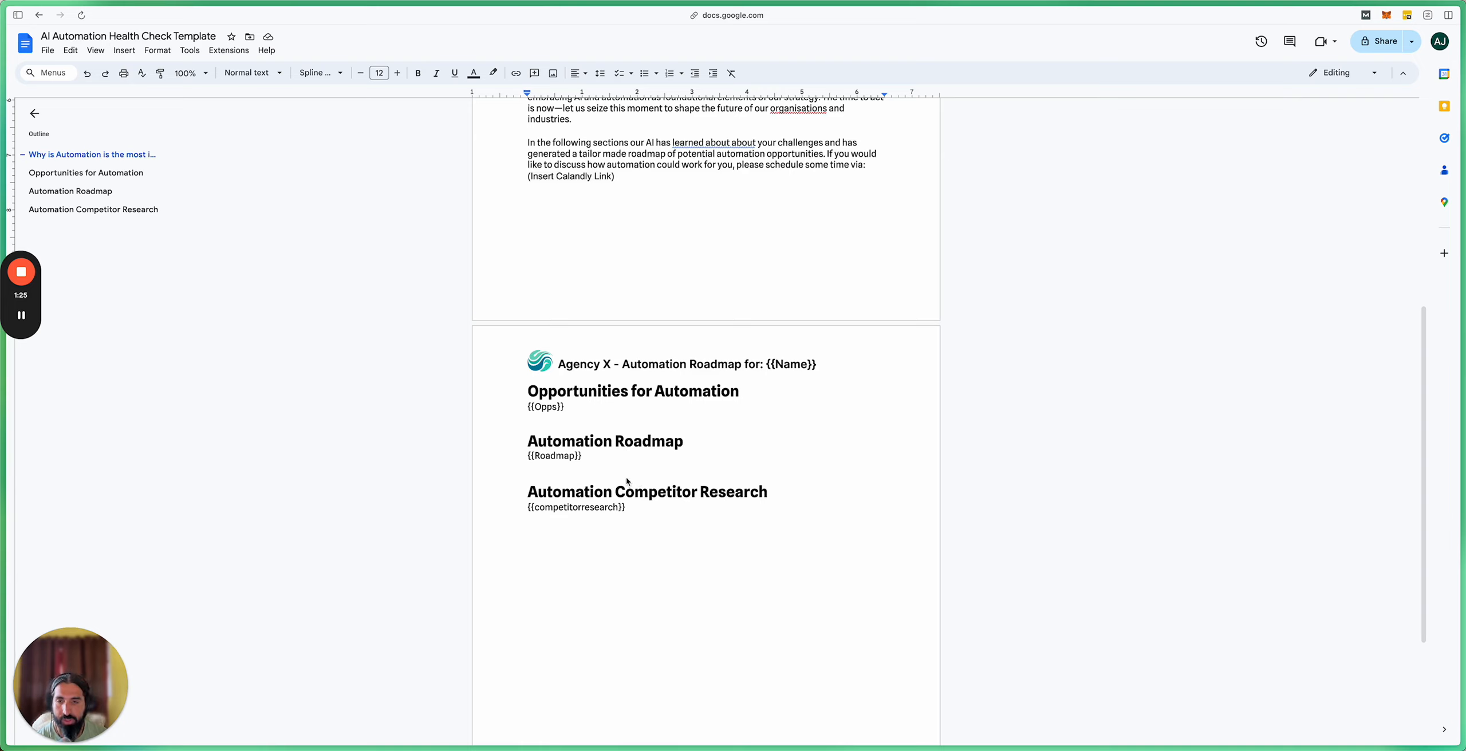
click(543, 413)
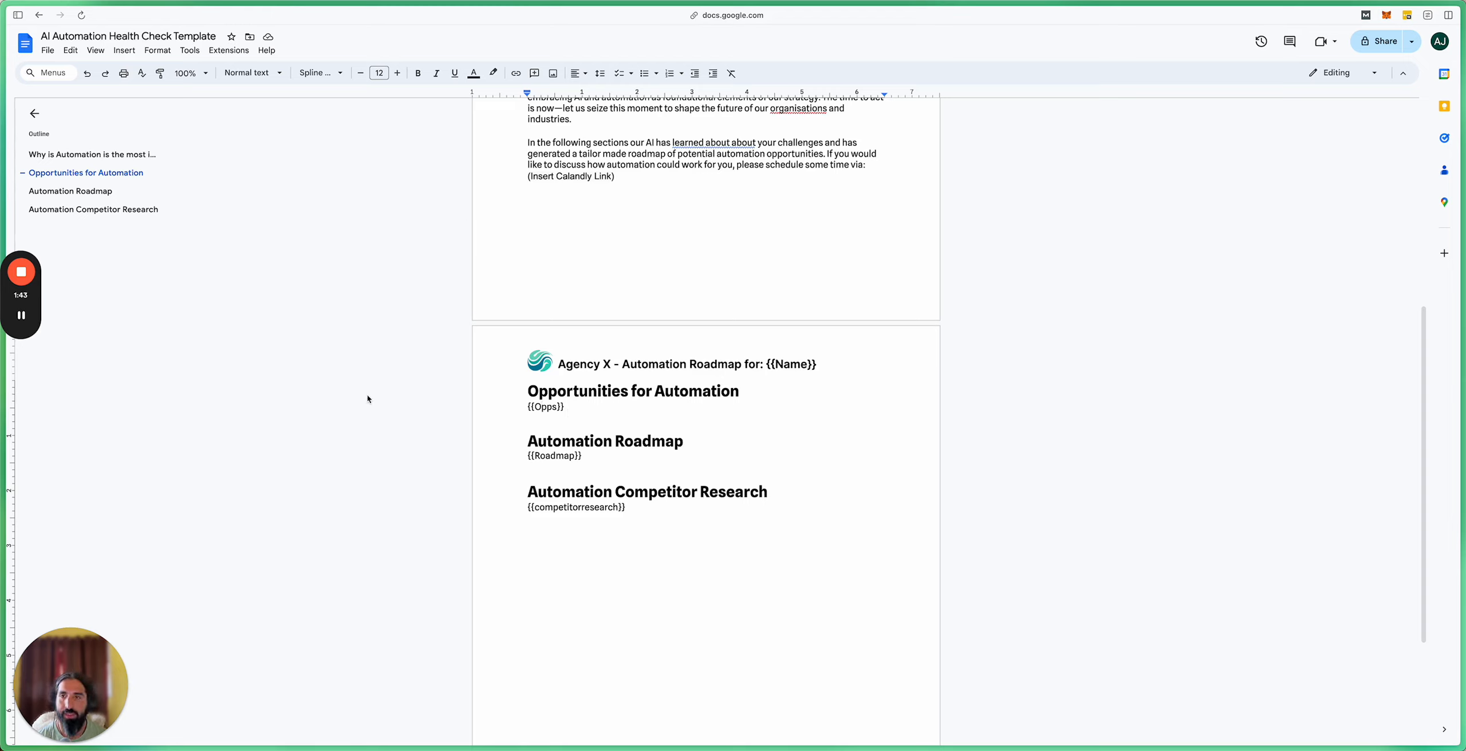
Step: Return to the Make scenario from Arc's sidebar
mouse_move(5, 457)
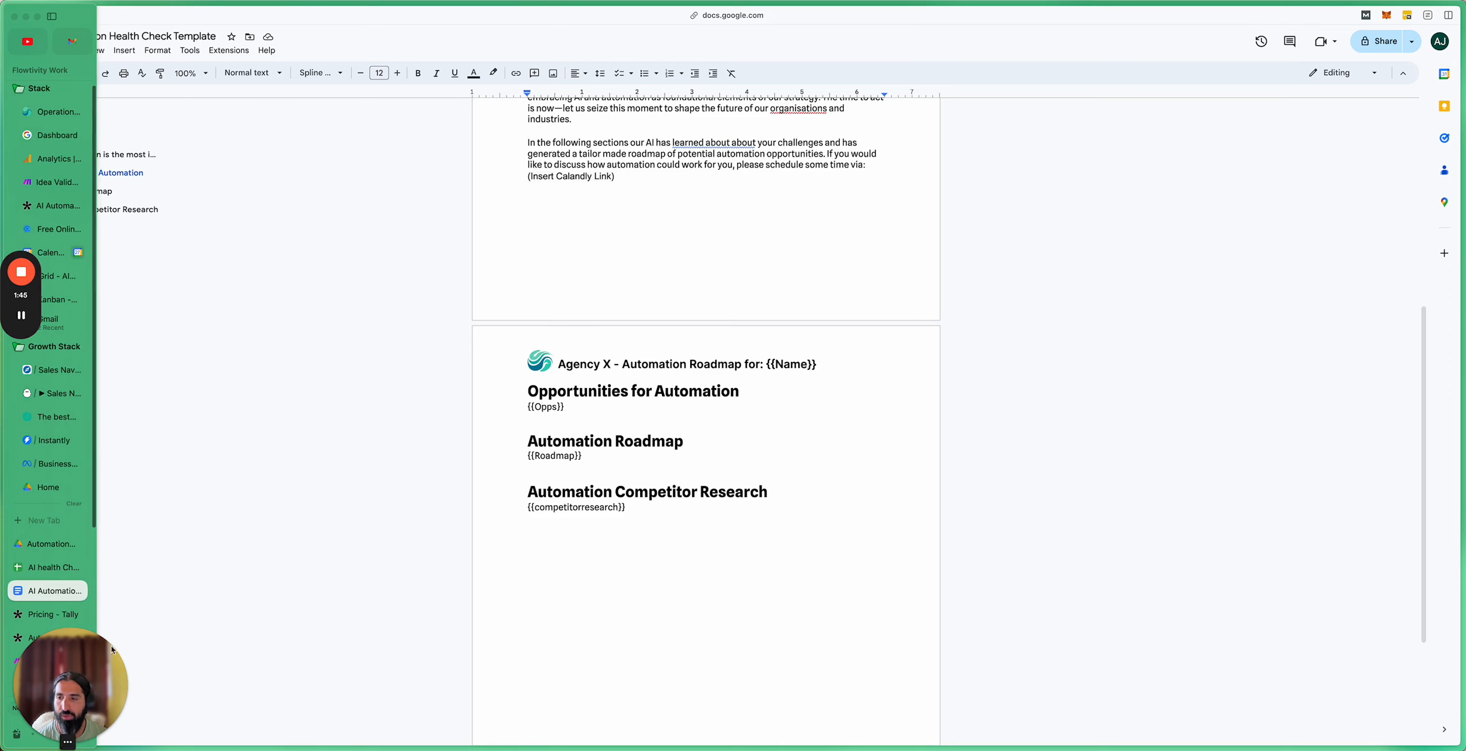
drag(72, 659, 180, 658)
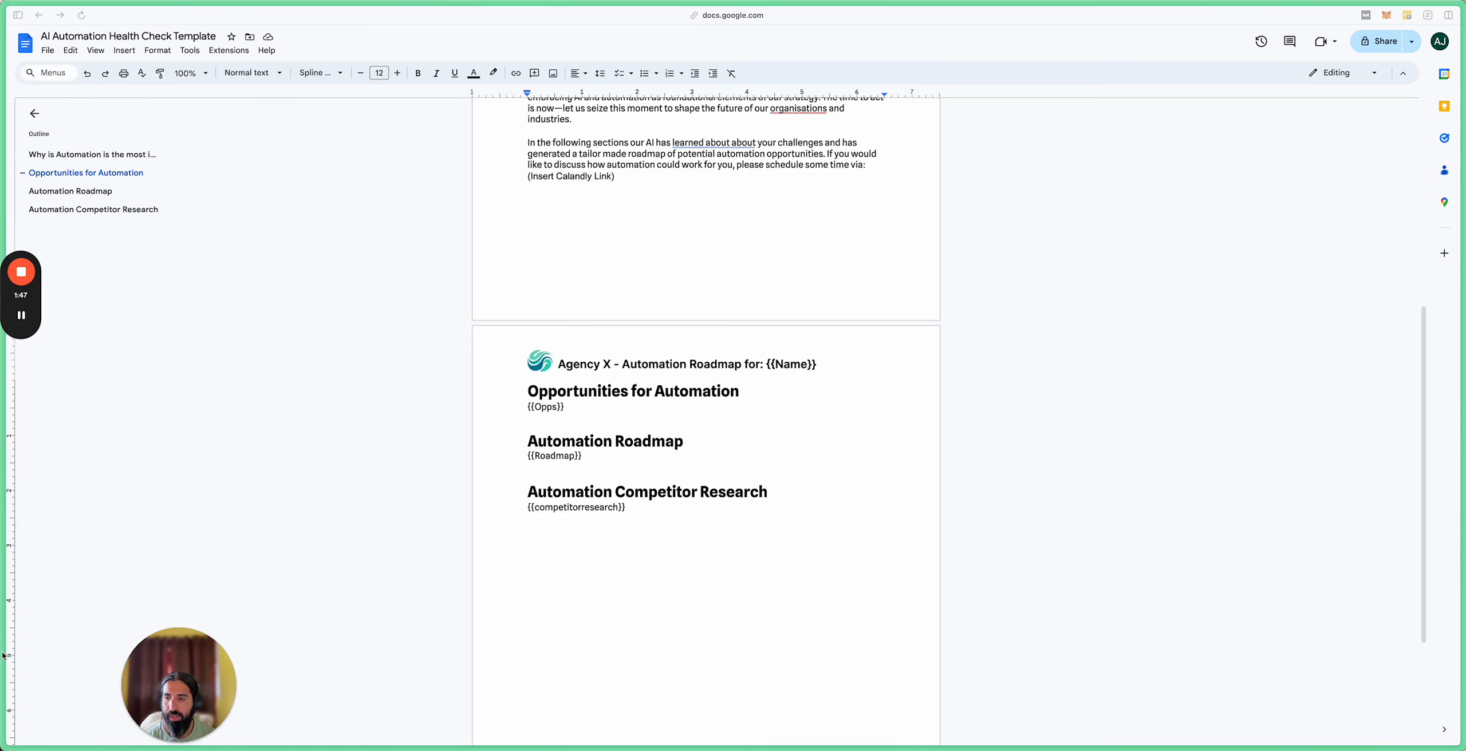
mouse_move(3, 634)
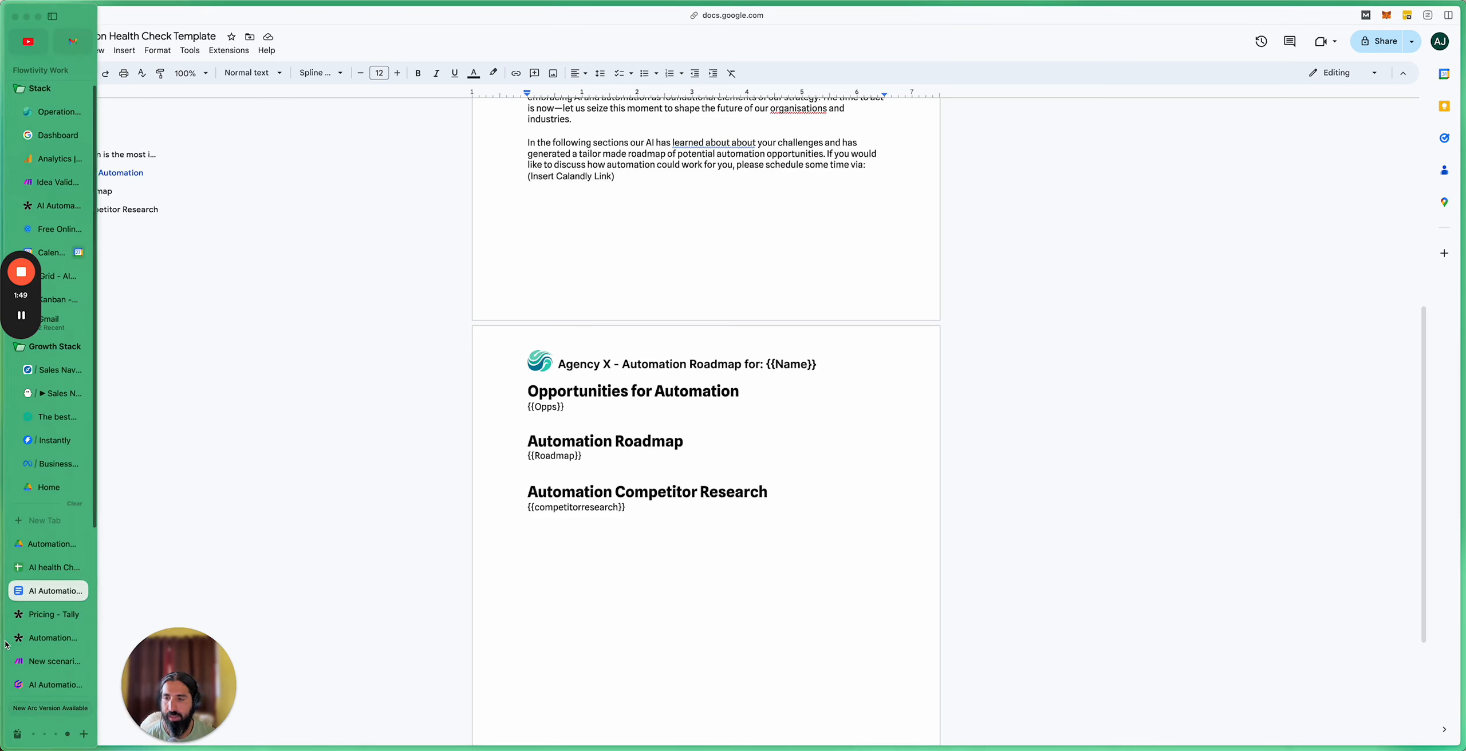
click(30, 662)
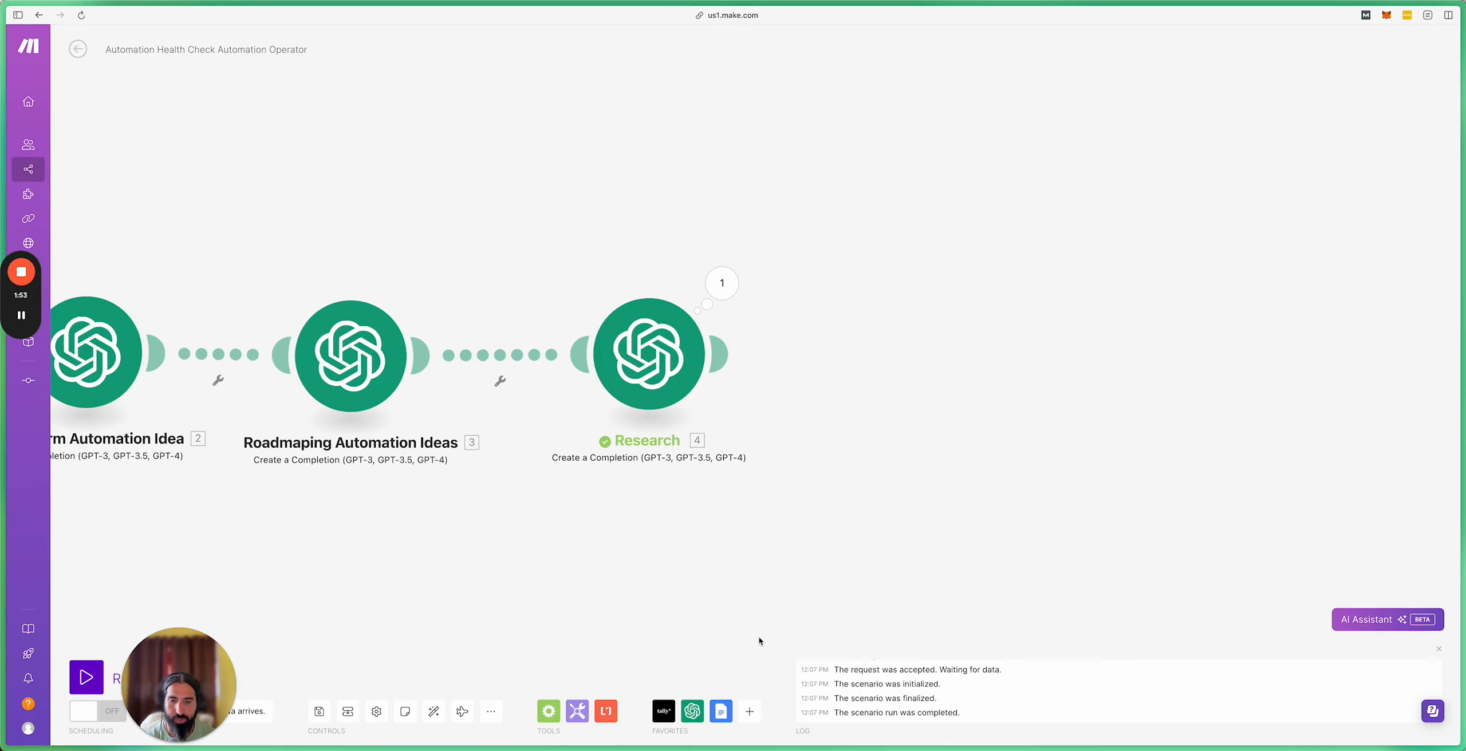
Step: Attach a Google Docs 'Create a Document from a Template' module after Research and open its settings
click(749, 712)
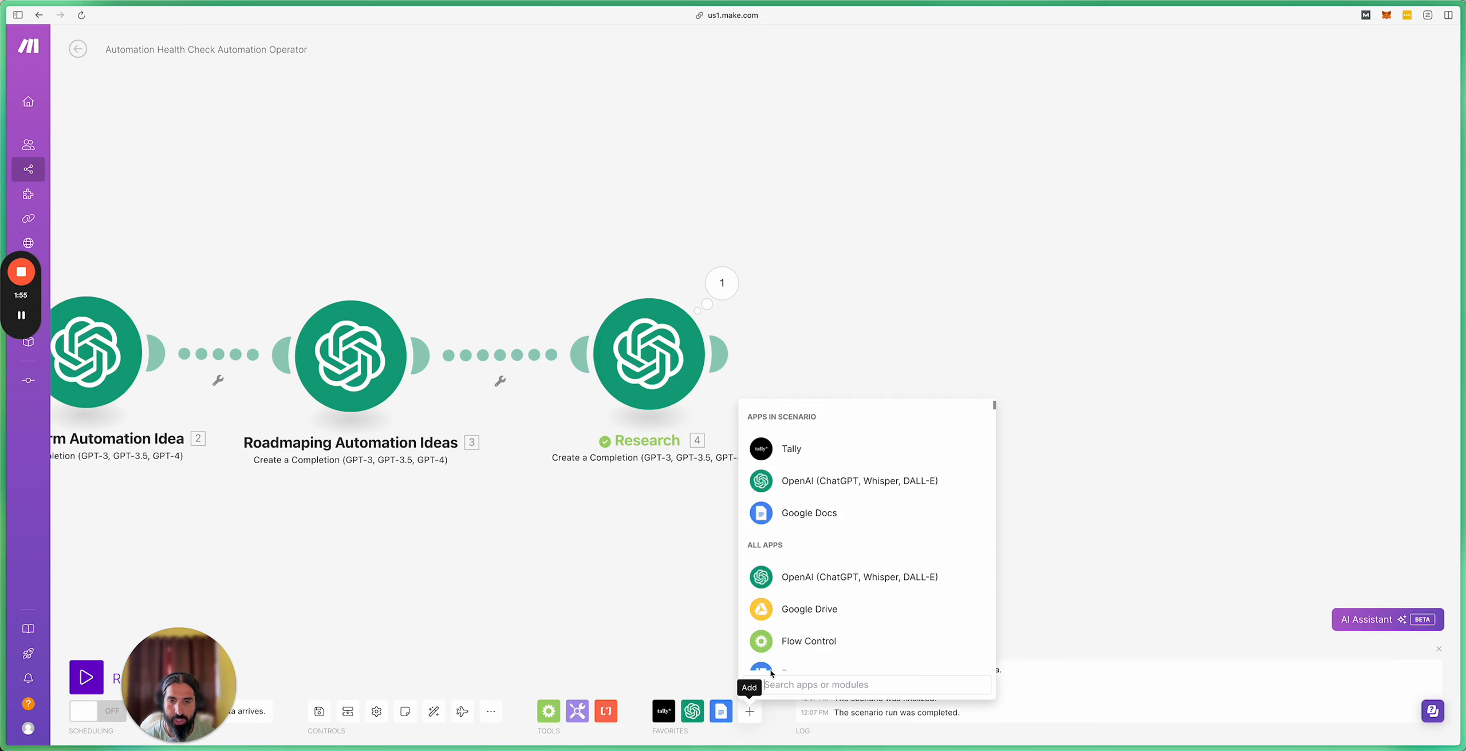
click(795, 521)
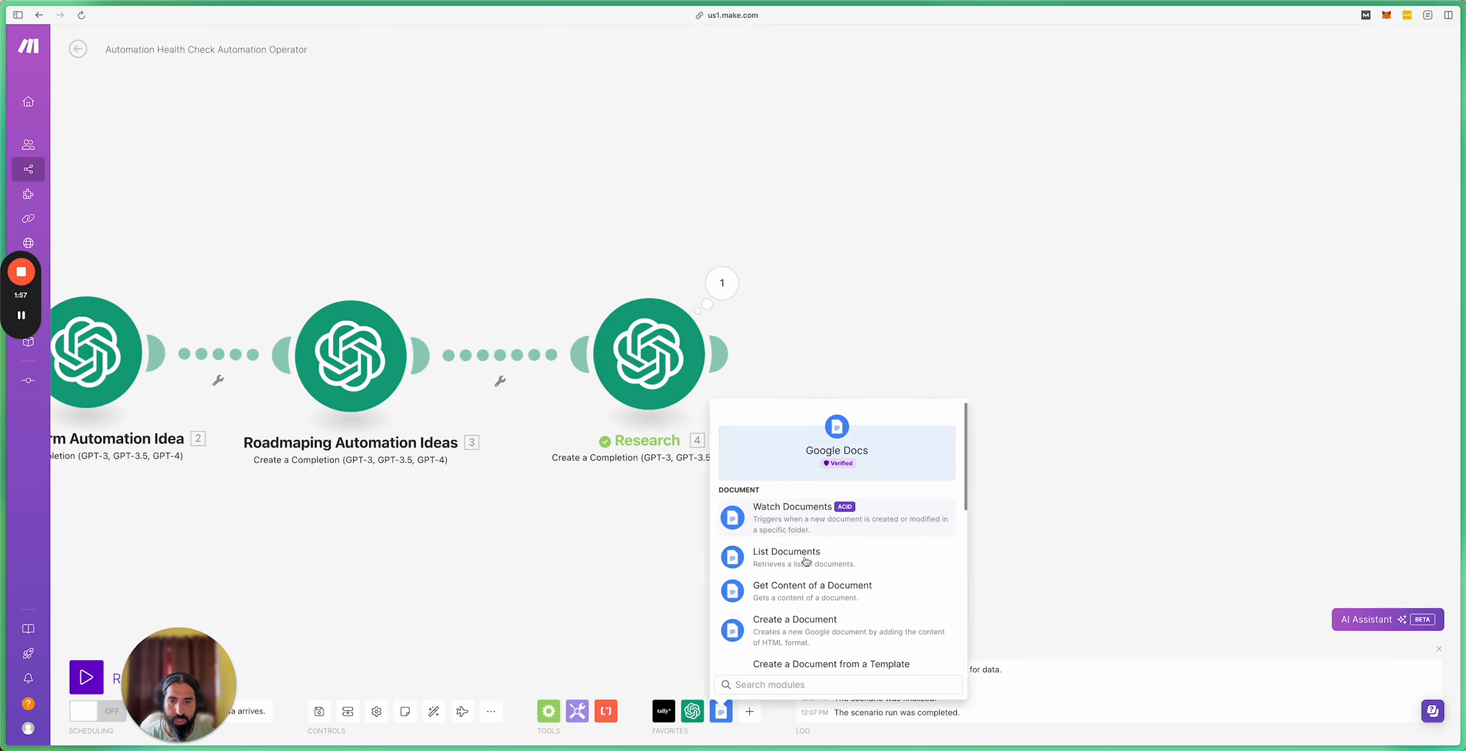
scroll(825, 600, down, 2)
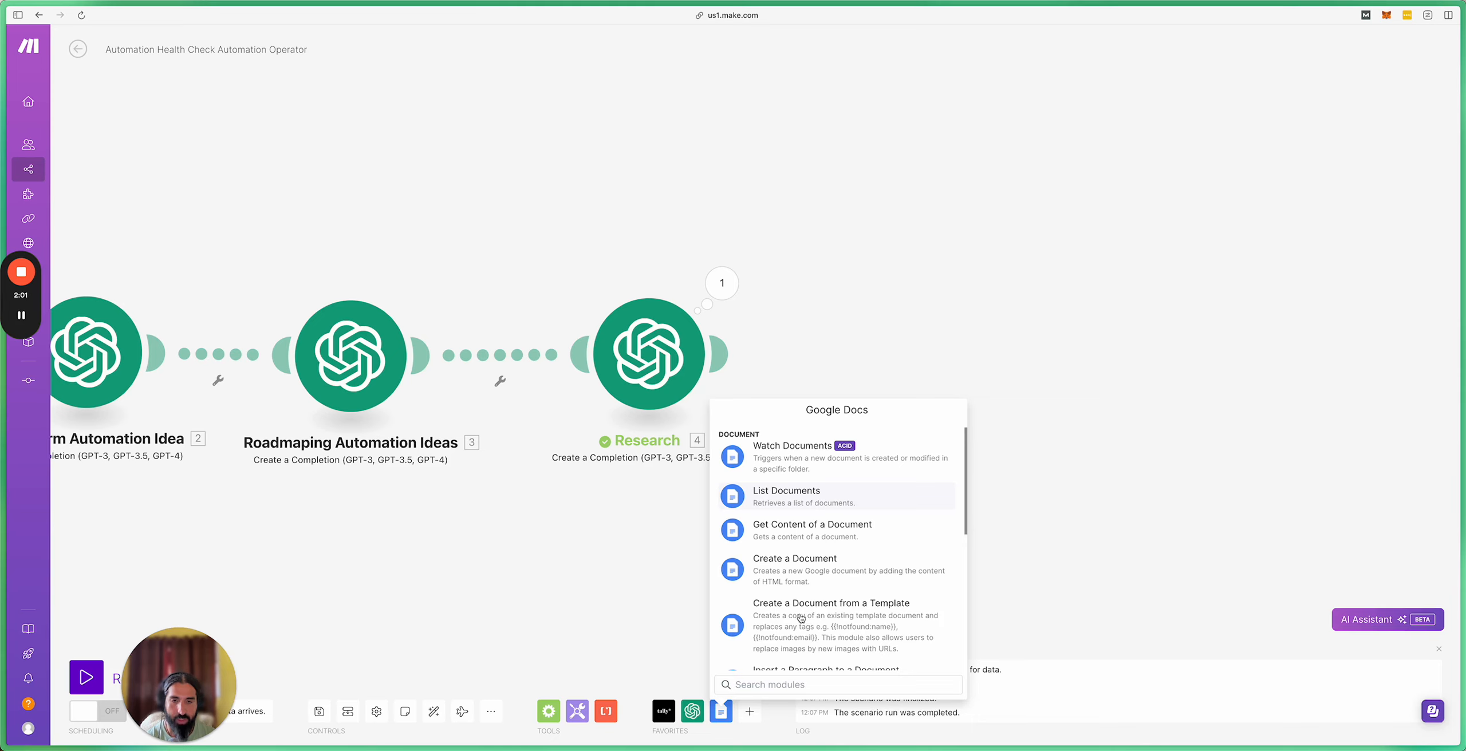
scroll(808, 615, down, 2)
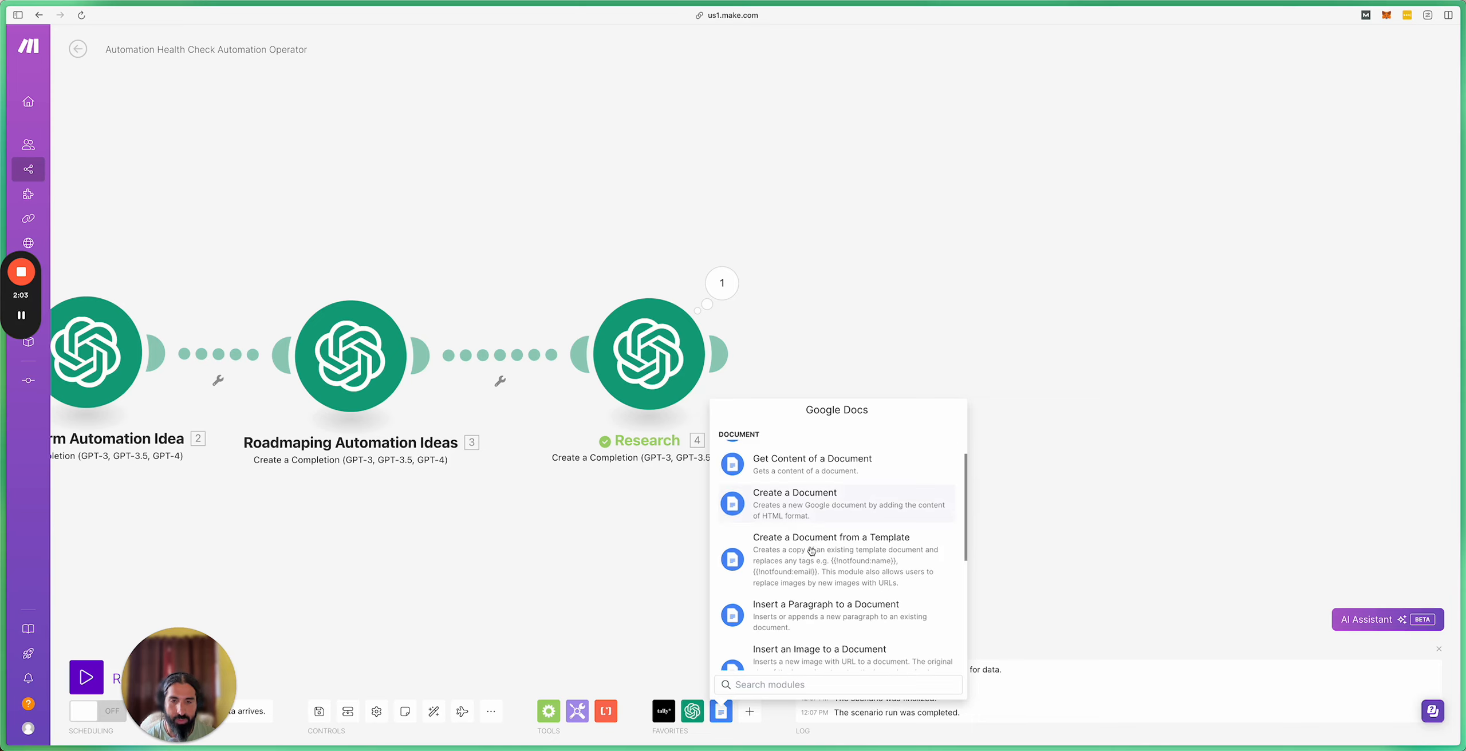
click(816, 558)
drag(820, 566, 899, 373)
drag(1050, 256, 968, 264)
drag(819, 364, 828, 369)
click(829, 369)
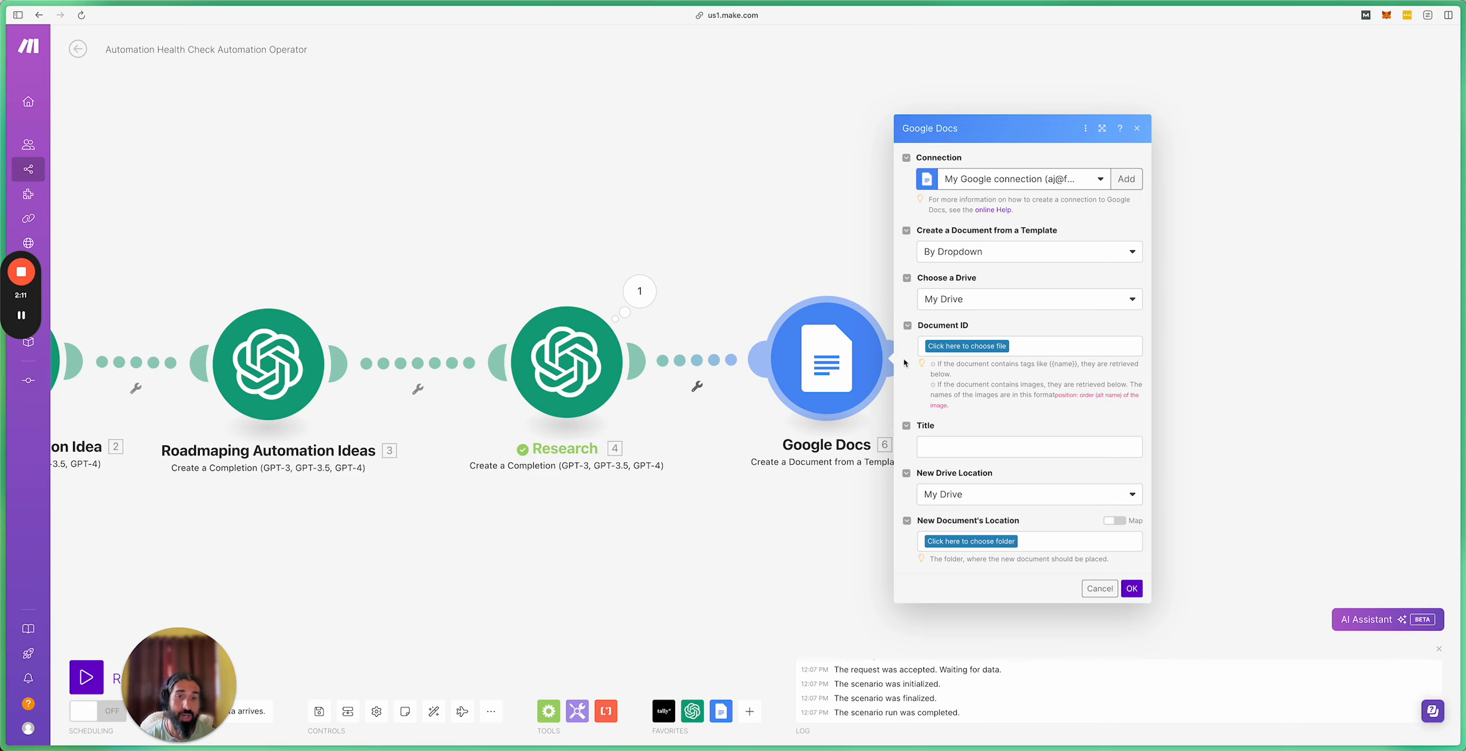
Step: Select AI Automation Health Check Template from the Automation Operator folder as the Document ID
click(961, 347)
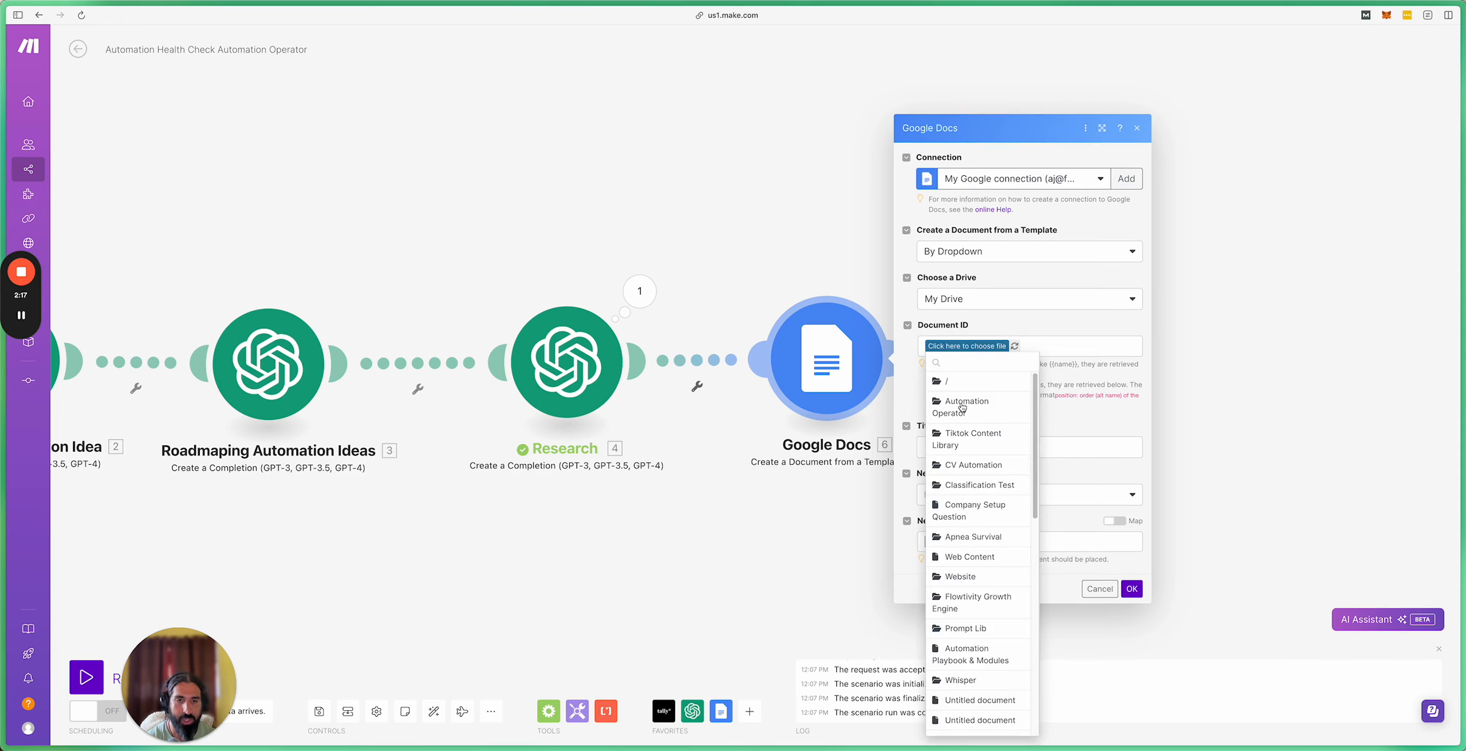
click(962, 408)
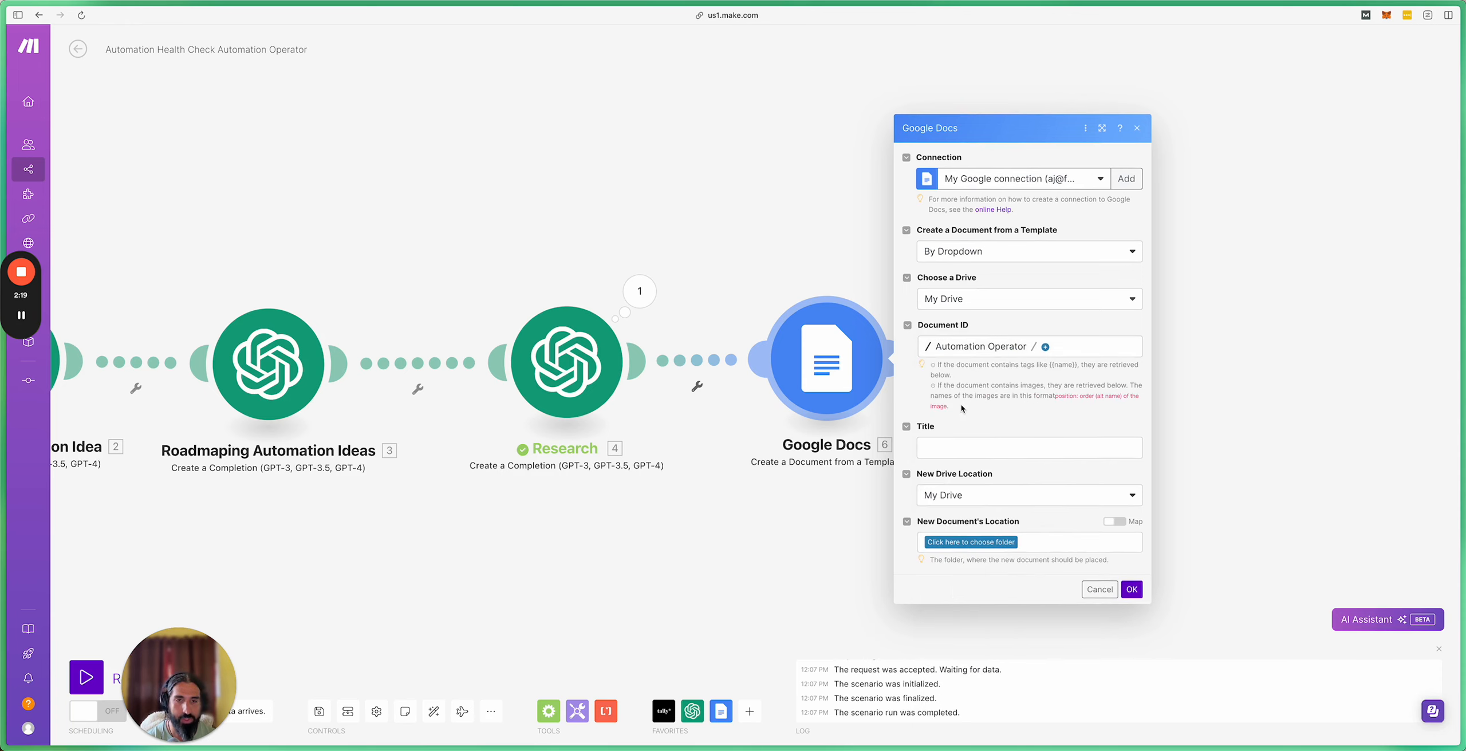
click(1042, 351)
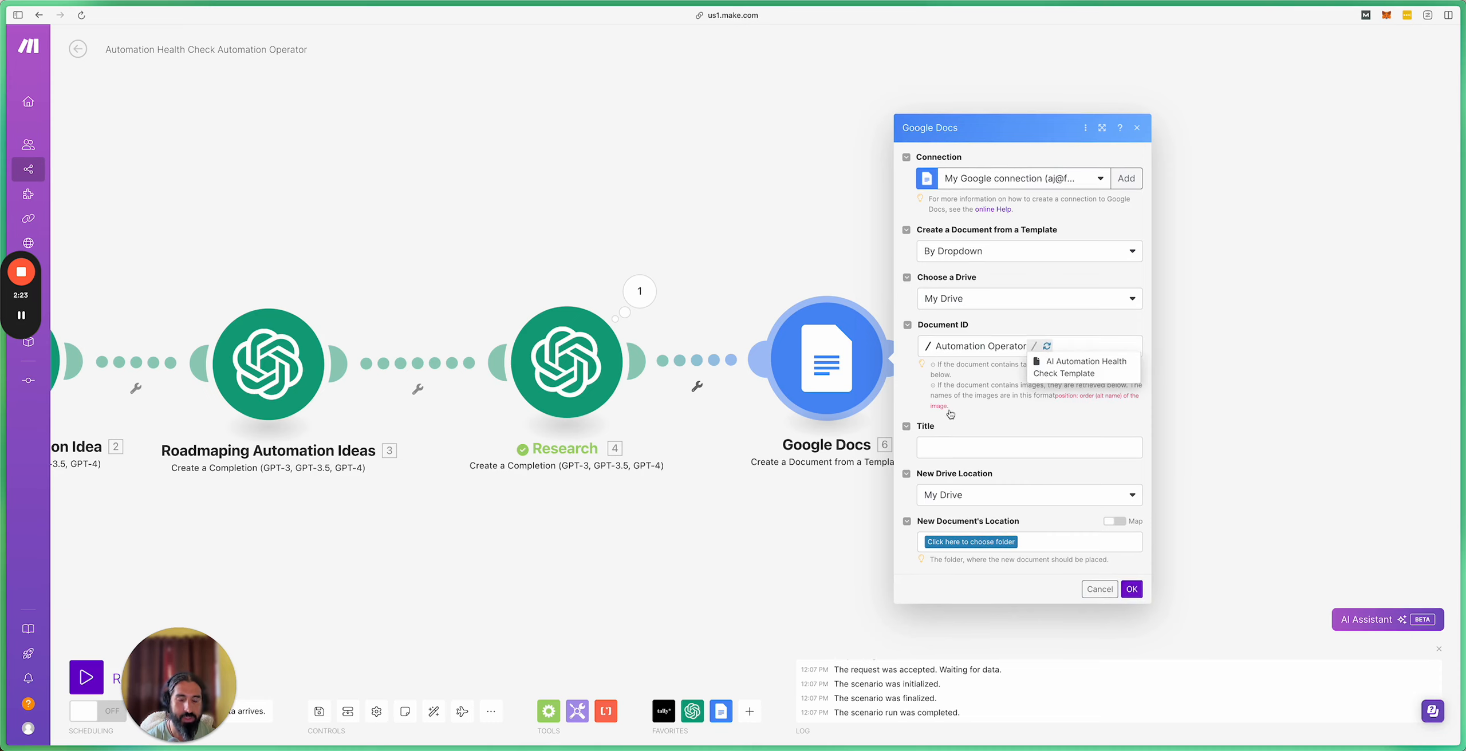
click(1093, 373)
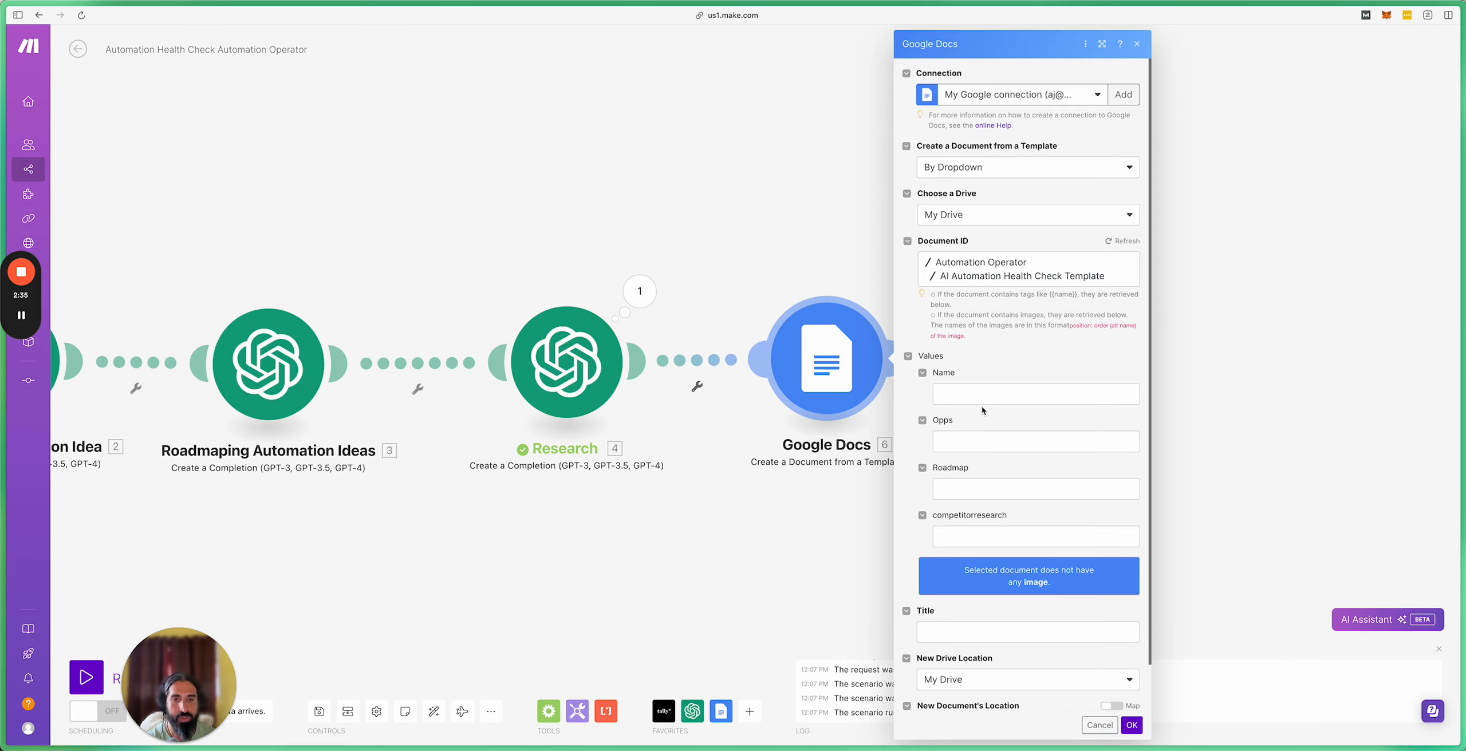
Step: Map the Tally Email Address into Name and the brainstorm message Content into Opps
scroll(983, 417, down, 1)
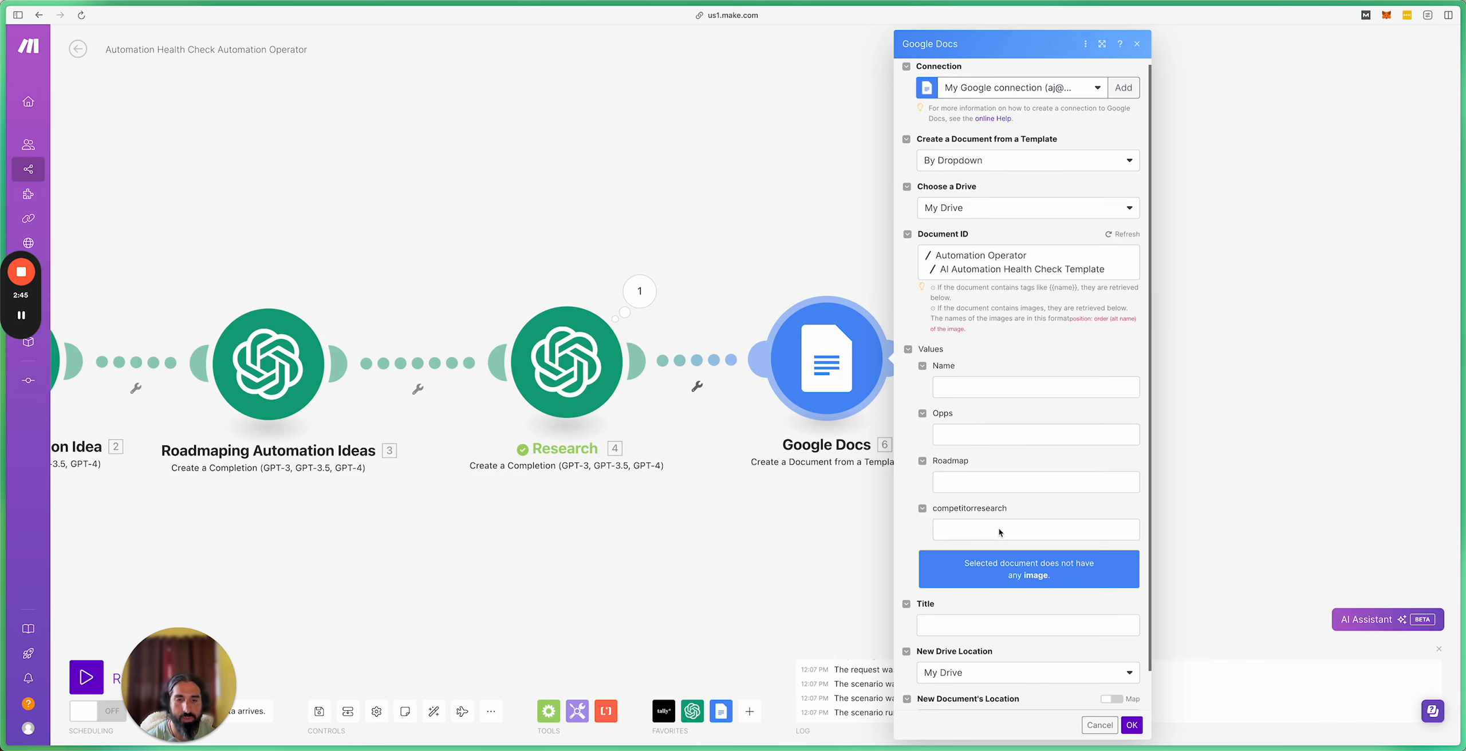
scroll(997, 486, down, 1)
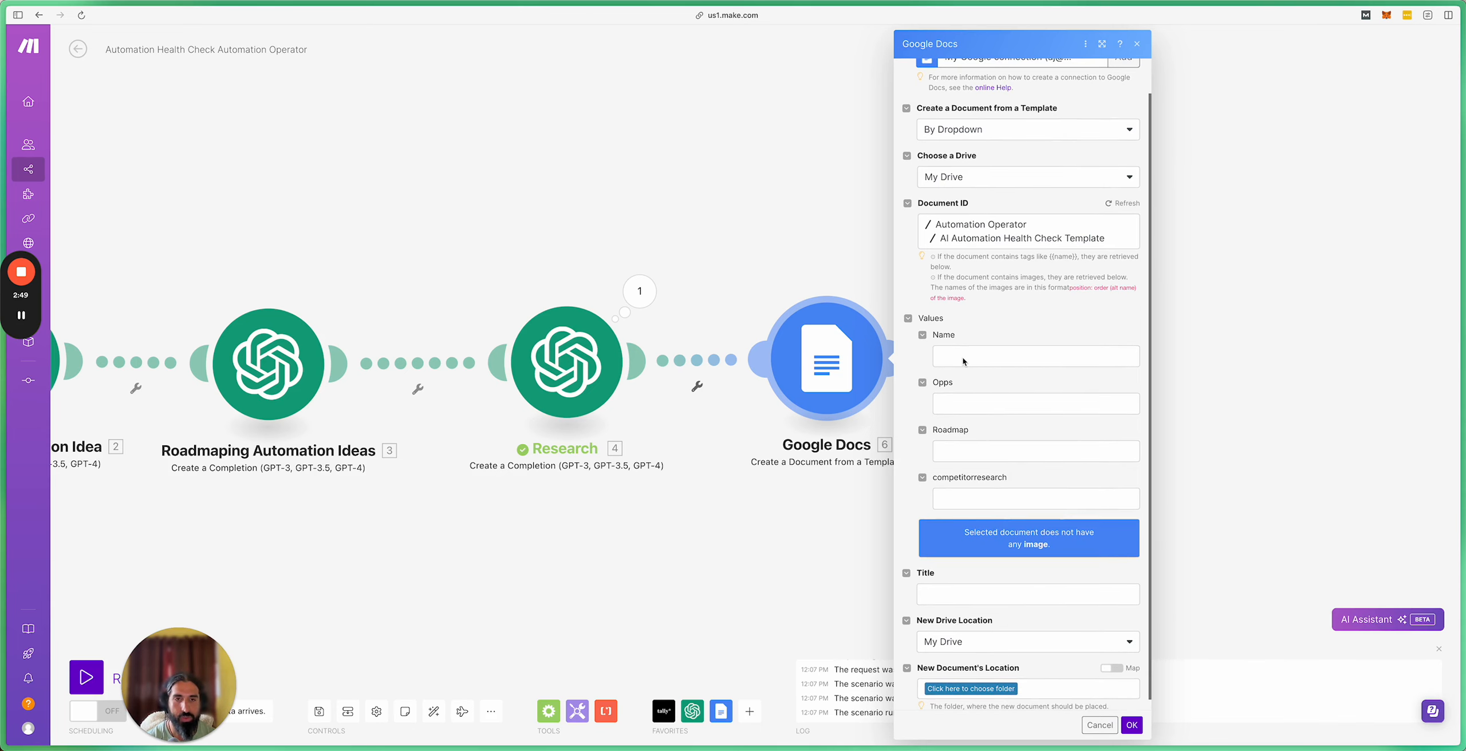
click(979, 357)
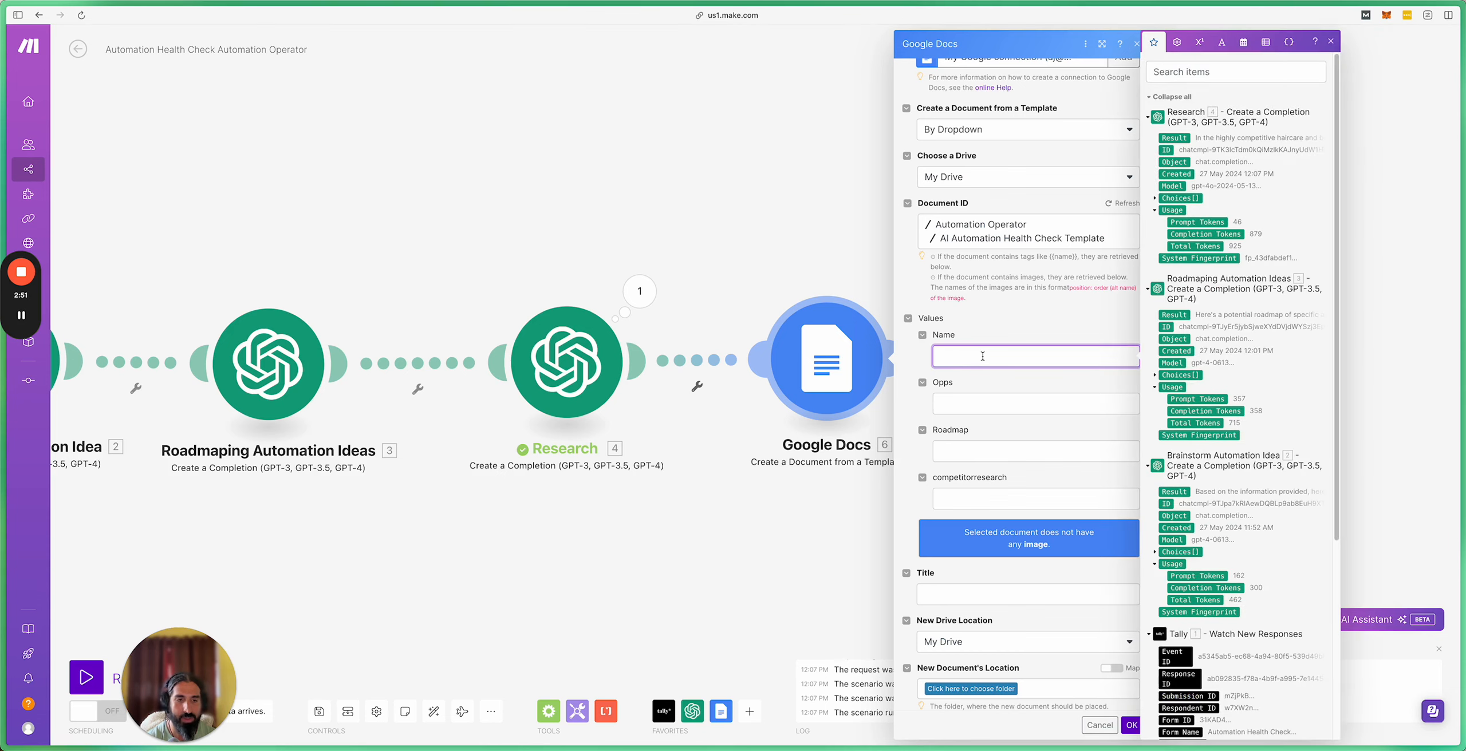
scroll(1210, 423, down, 4)
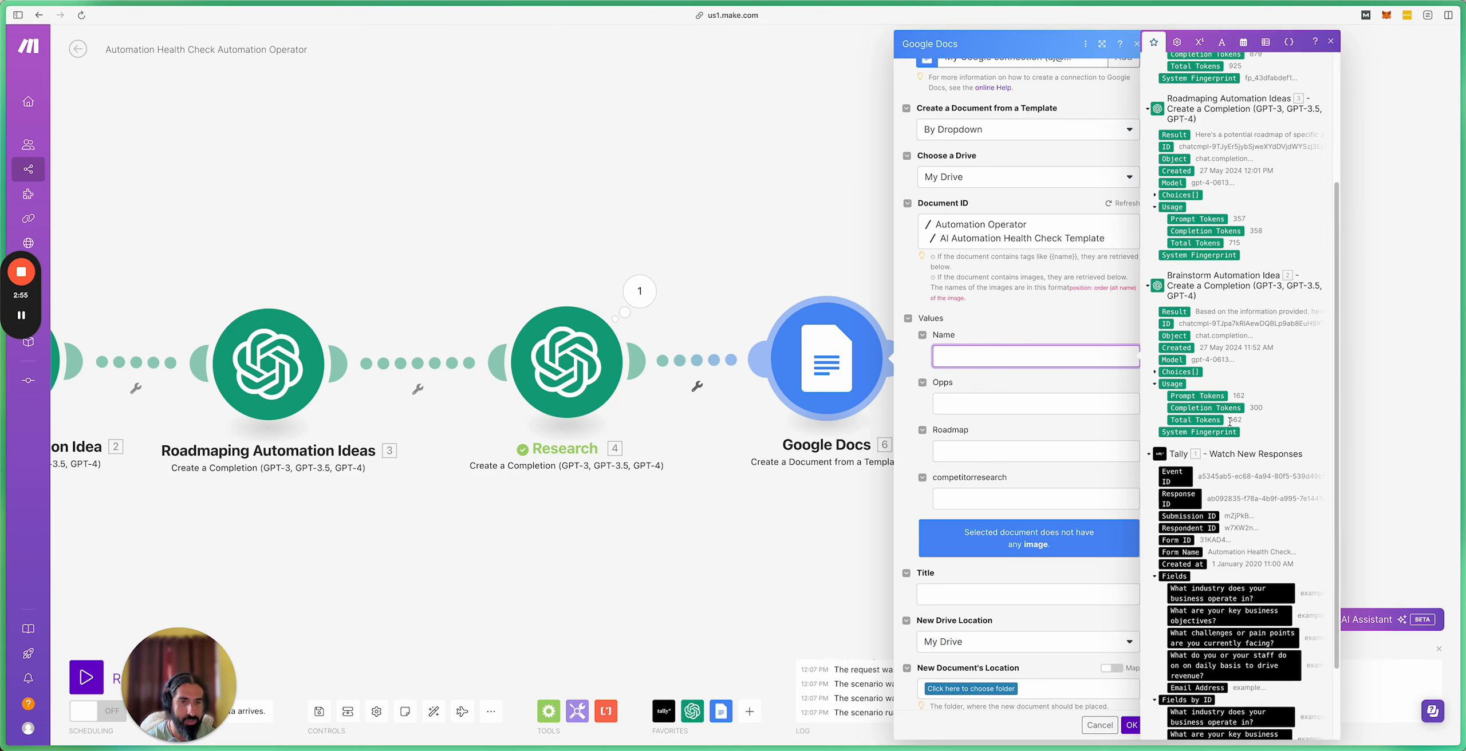
scroll(1227, 584, down, 2)
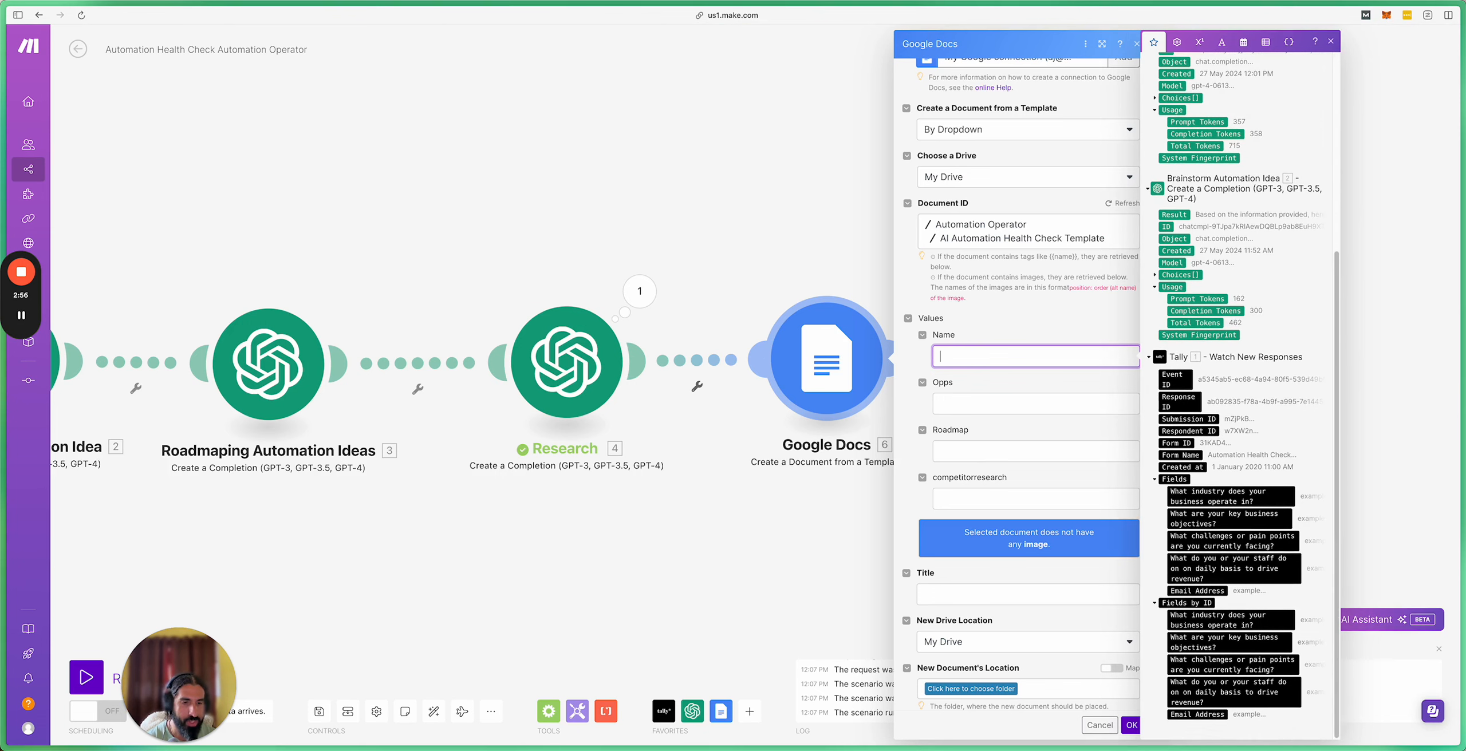
click(1209, 590)
click(959, 405)
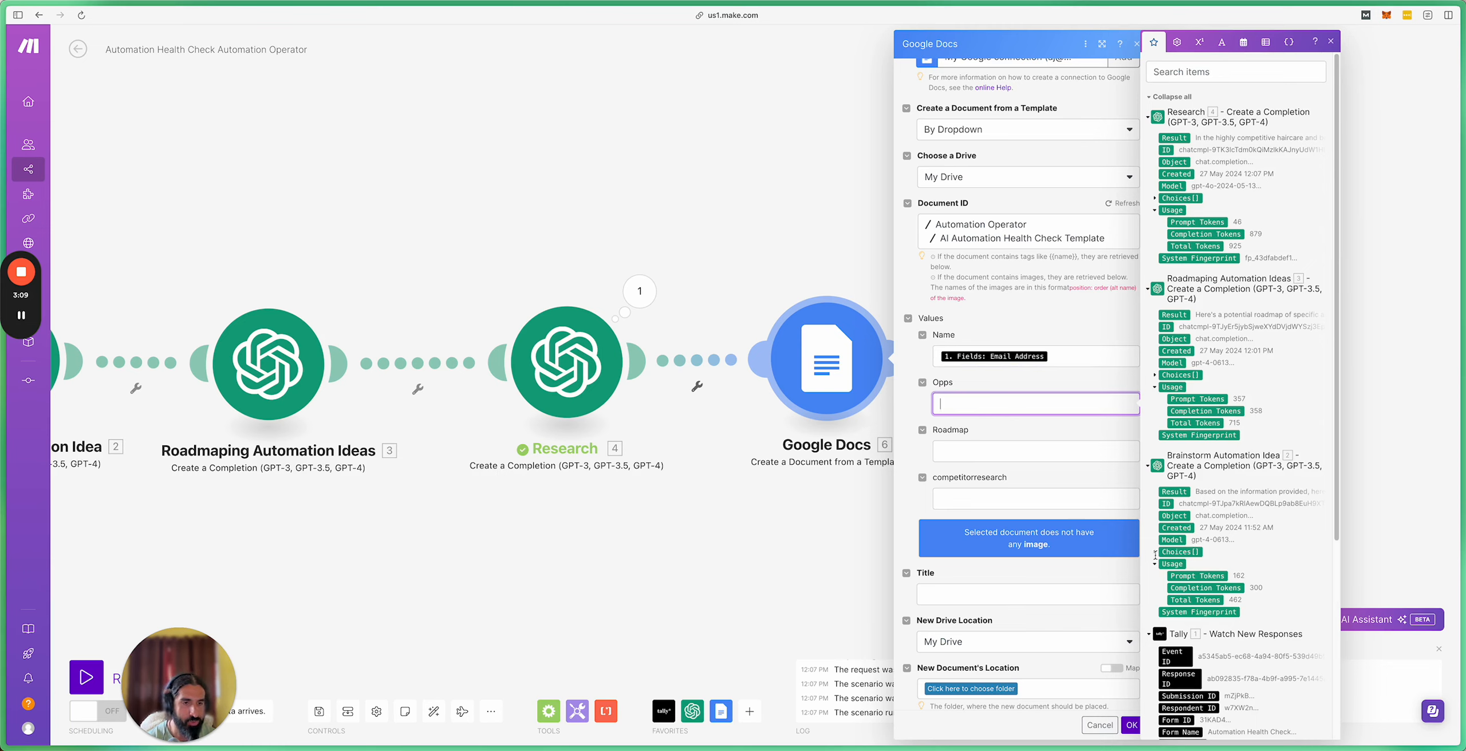
click(1154, 552)
click(1164, 612)
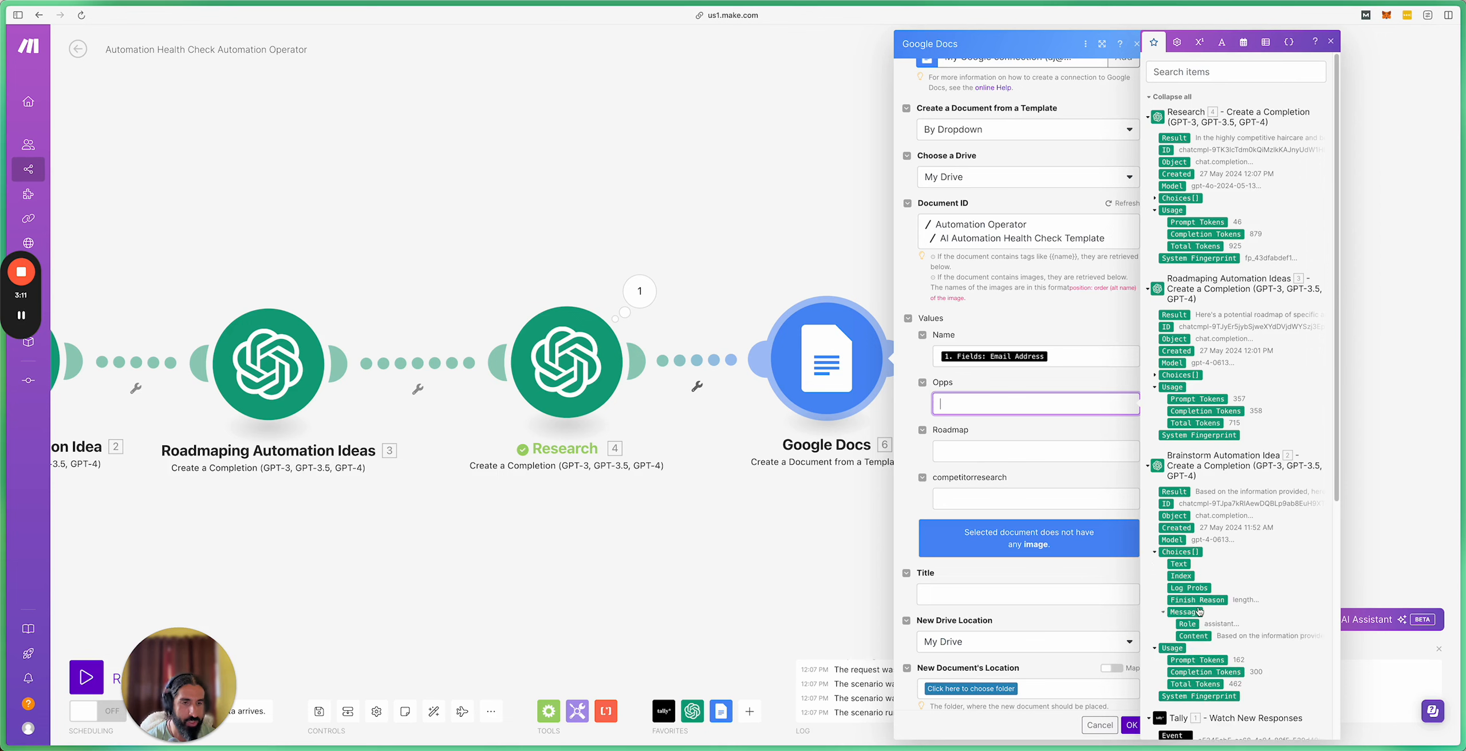
click(1203, 636)
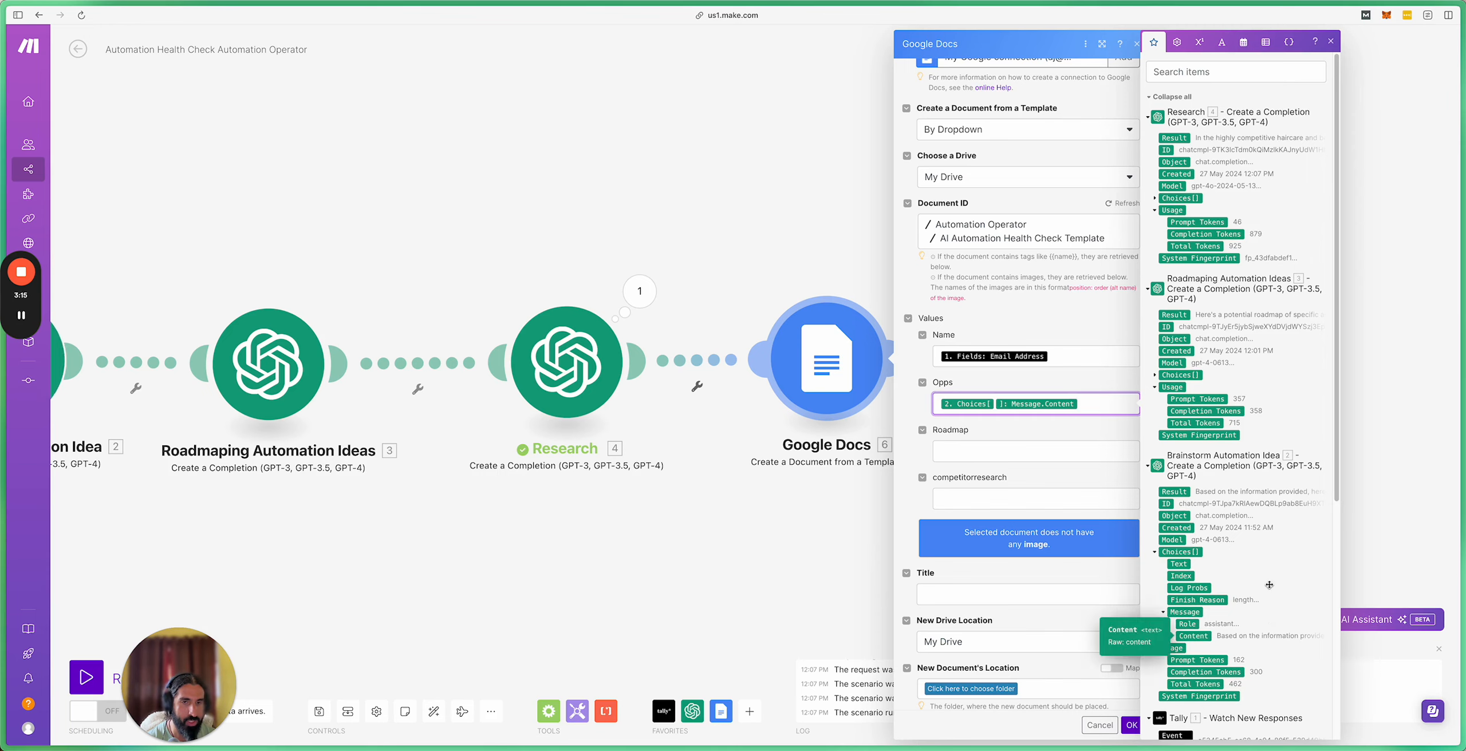
Step: Map the roadmap ideas Content into Roadmap and the Research Content into competitorresearch
click(959, 452)
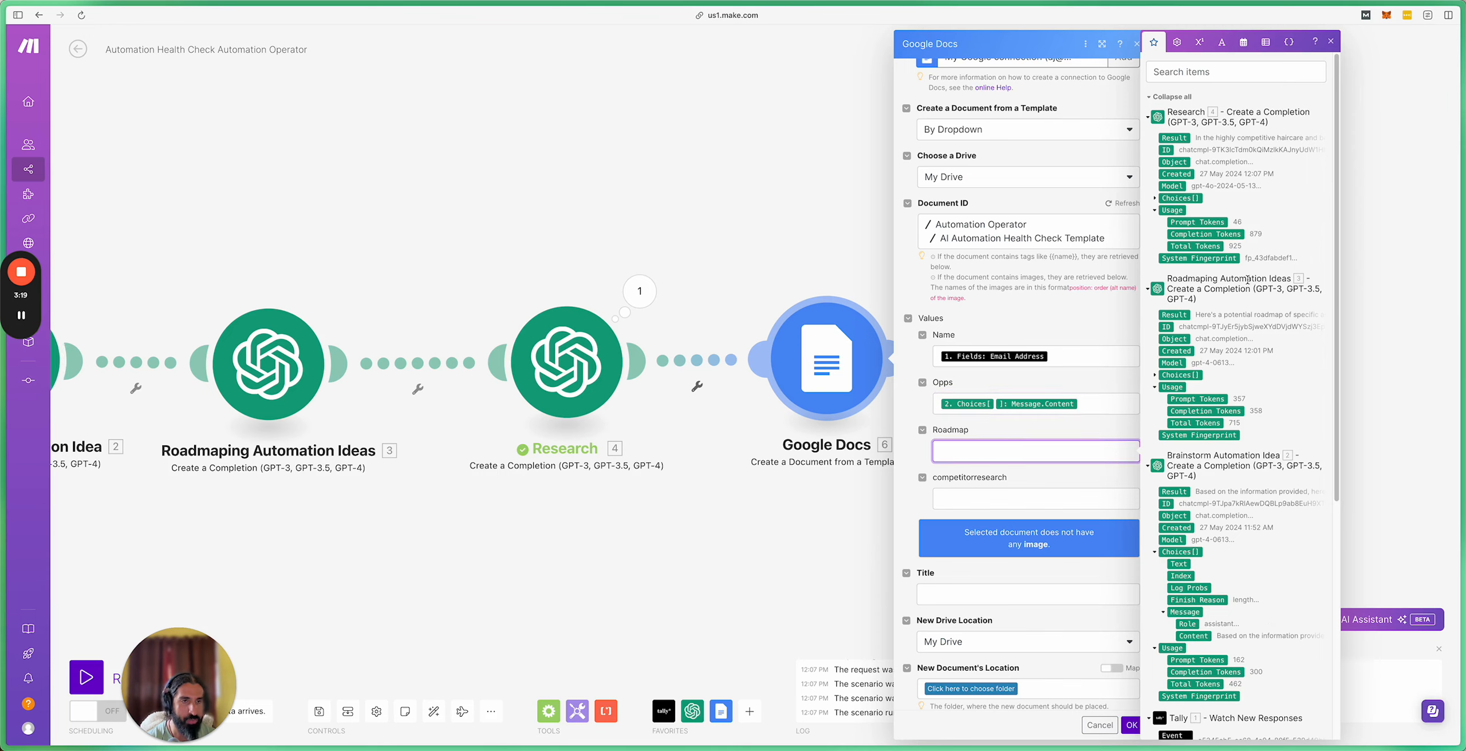
click(1155, 375)
click(1166, 435)
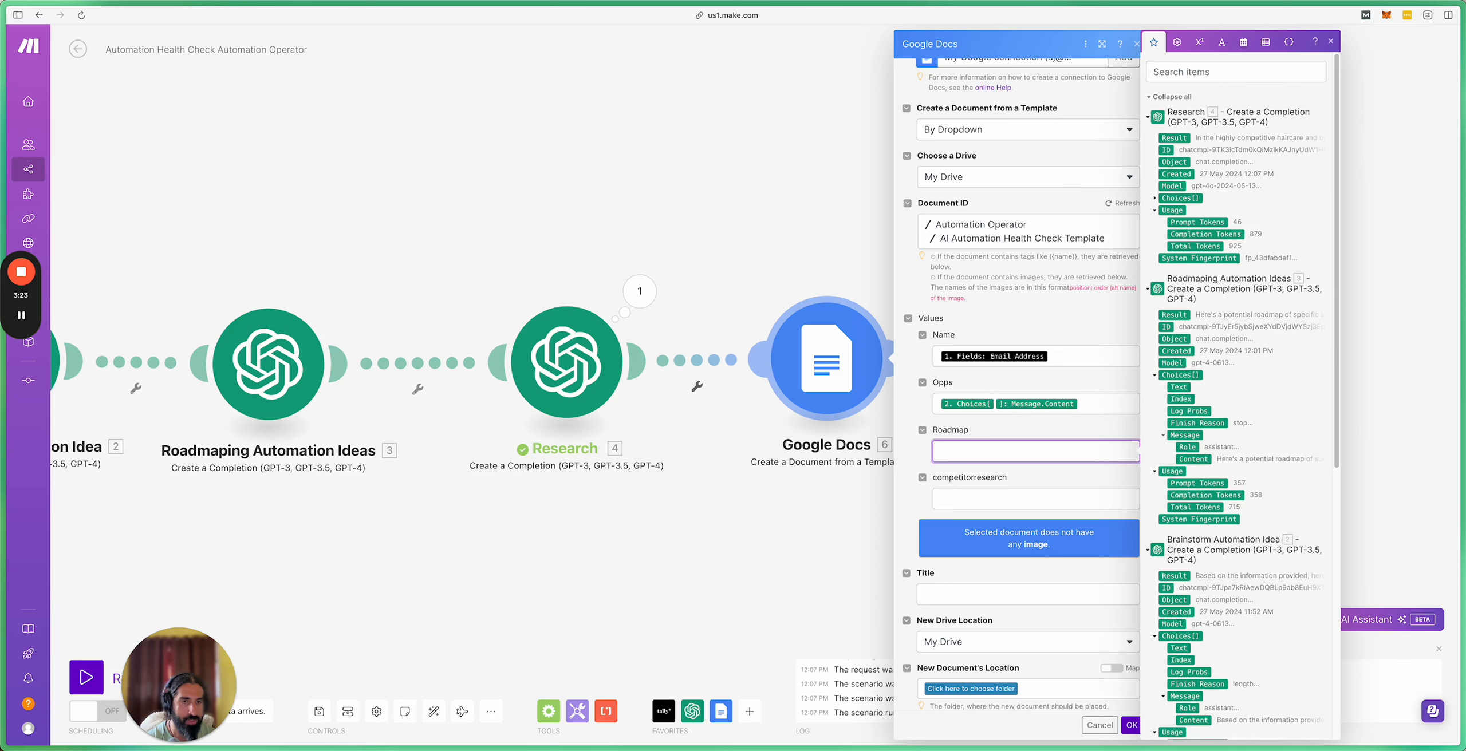
click(1191, 459)
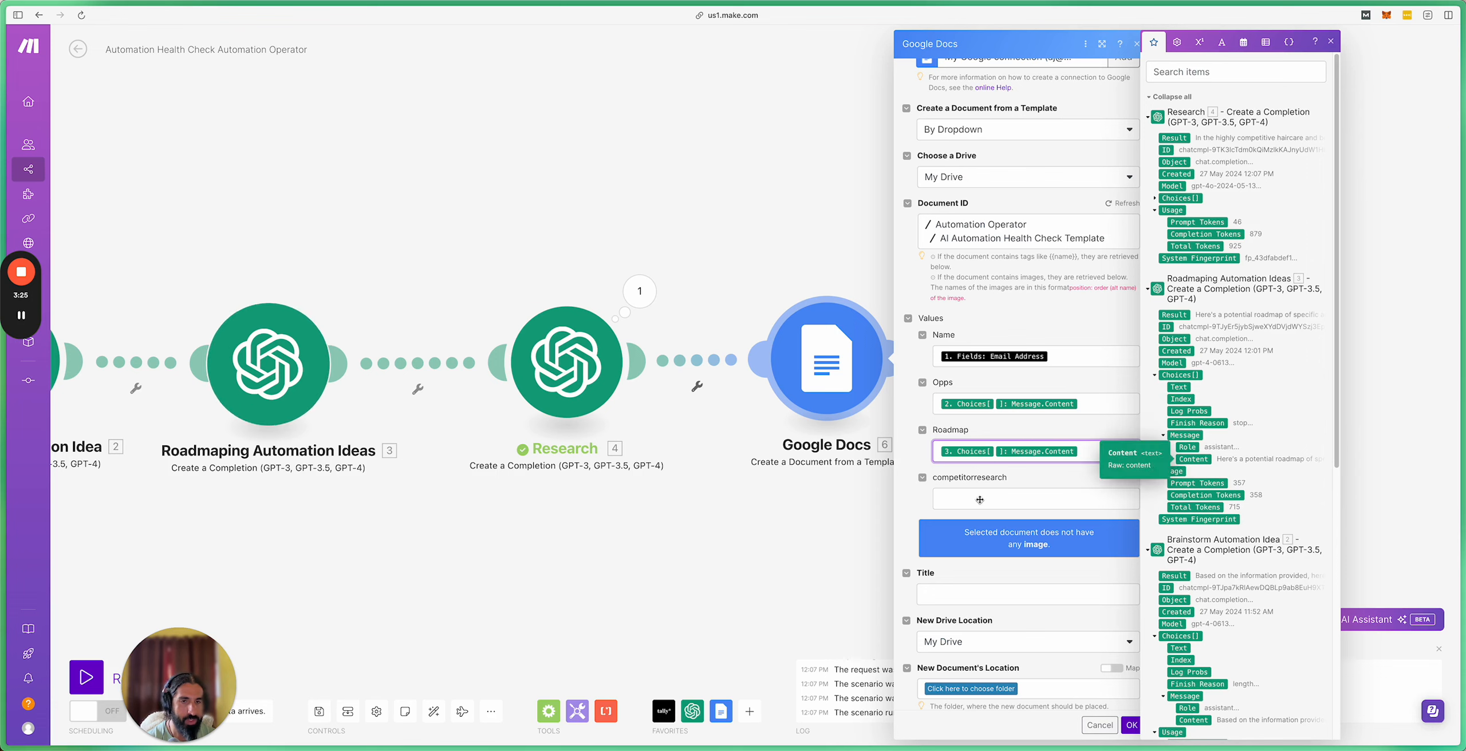
key(Tab)
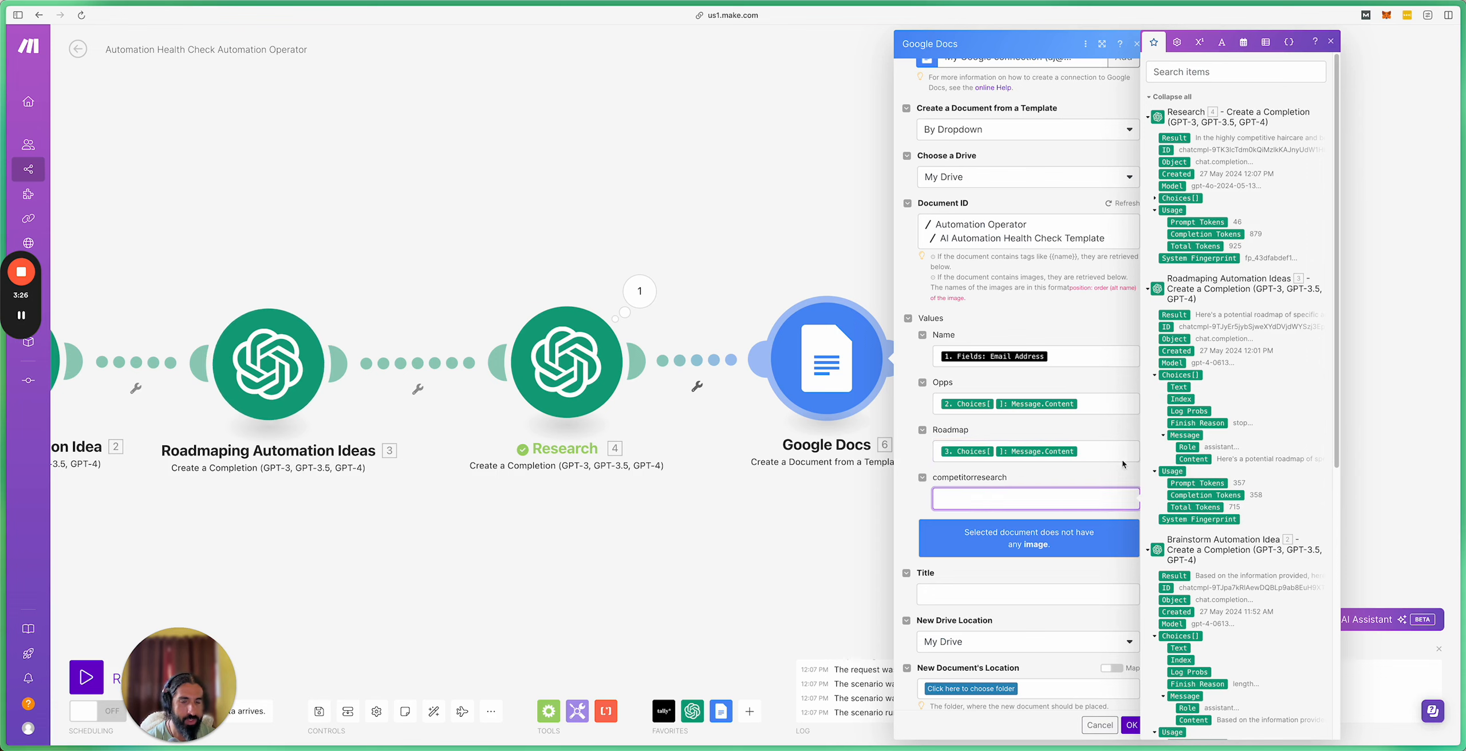
click(1155, 199)
click(1163, 258)
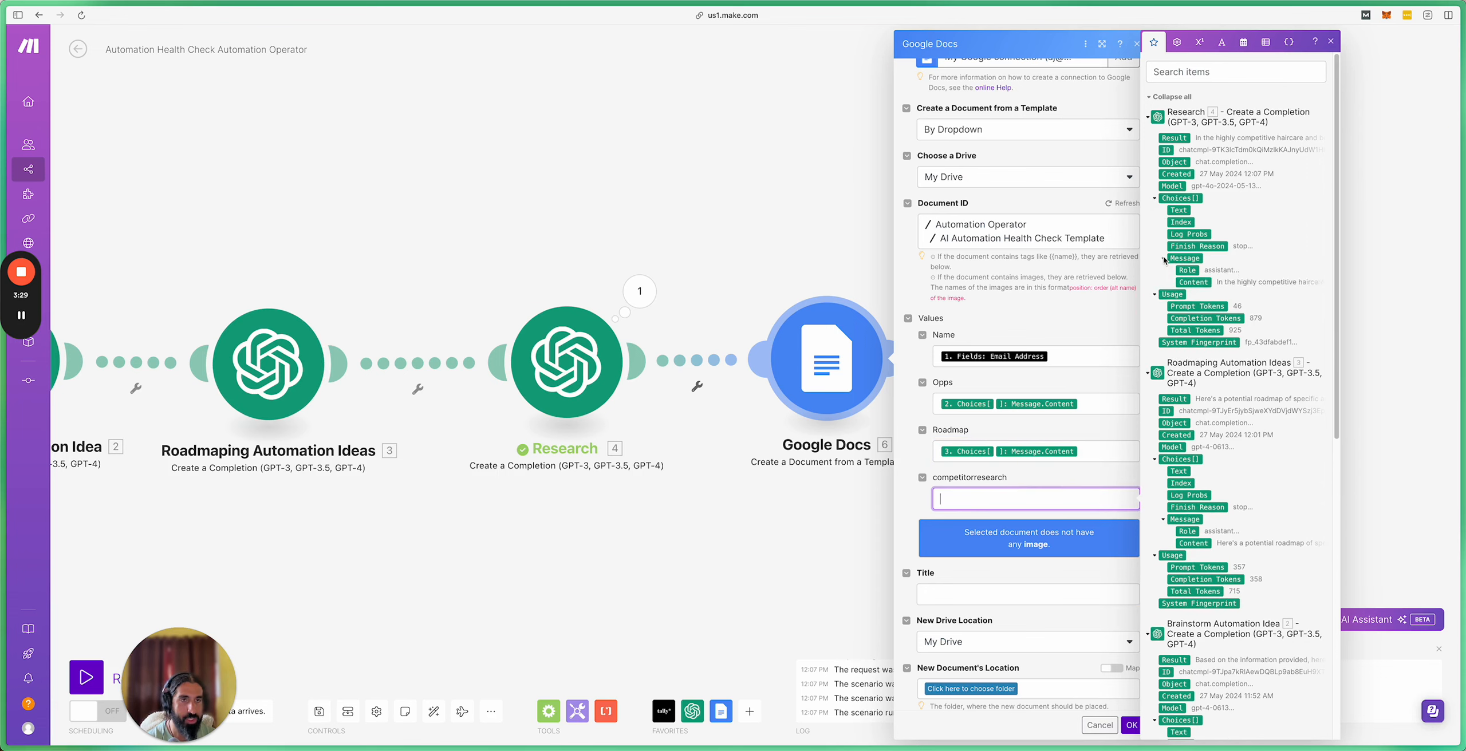
click(1190, 282)
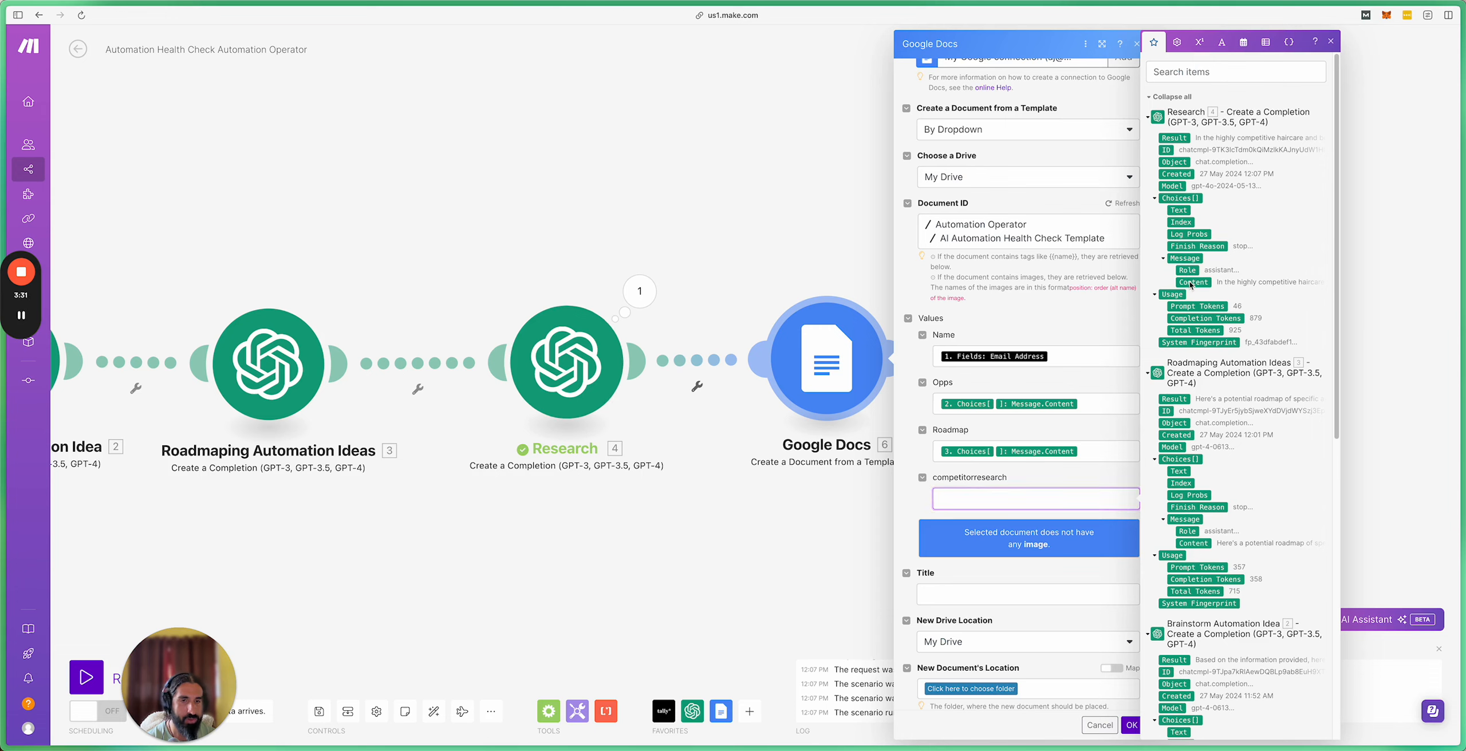
click(972, 598)
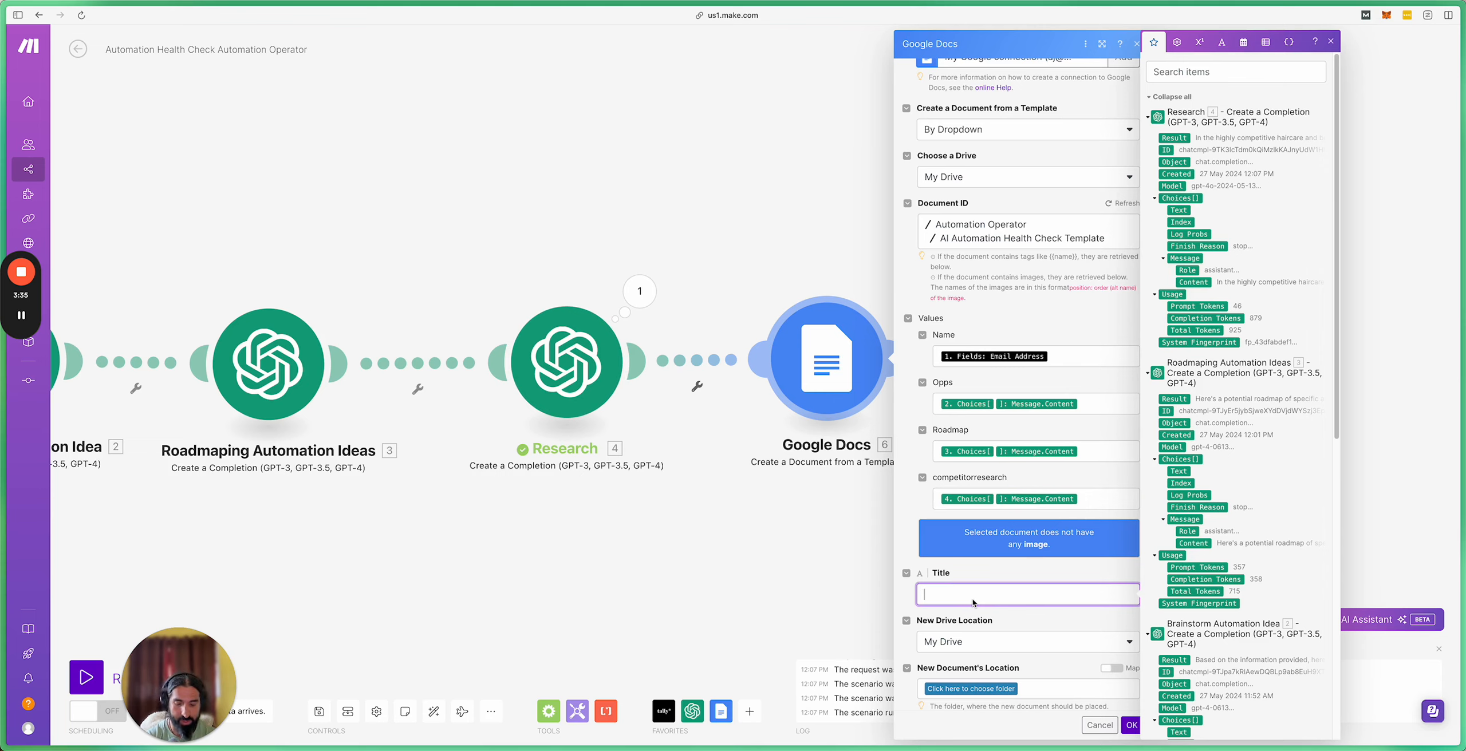
Step: Enter 'AI Automation Health Check' as the Google Docs module's new document Title
text(AI )
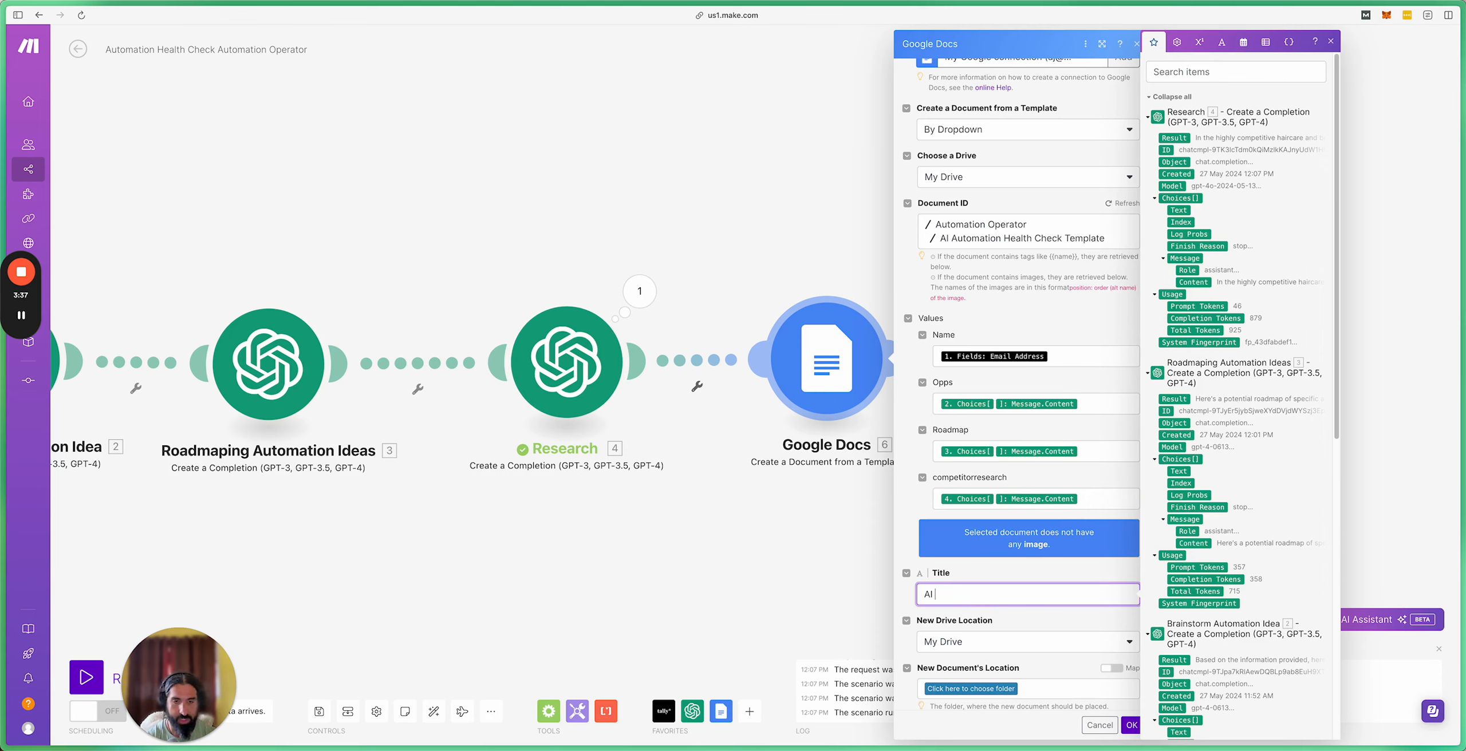
text(Automation Hea)
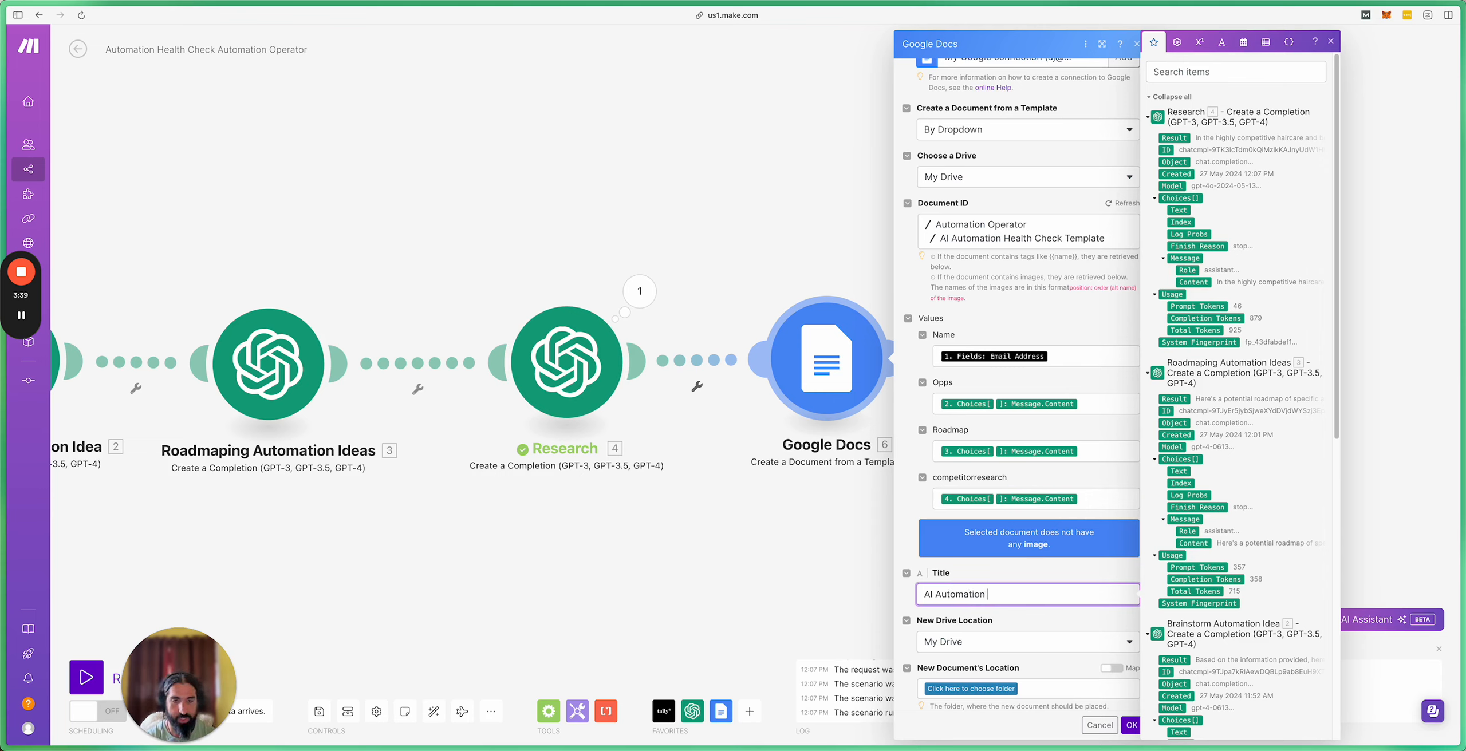
text(lth Check -)
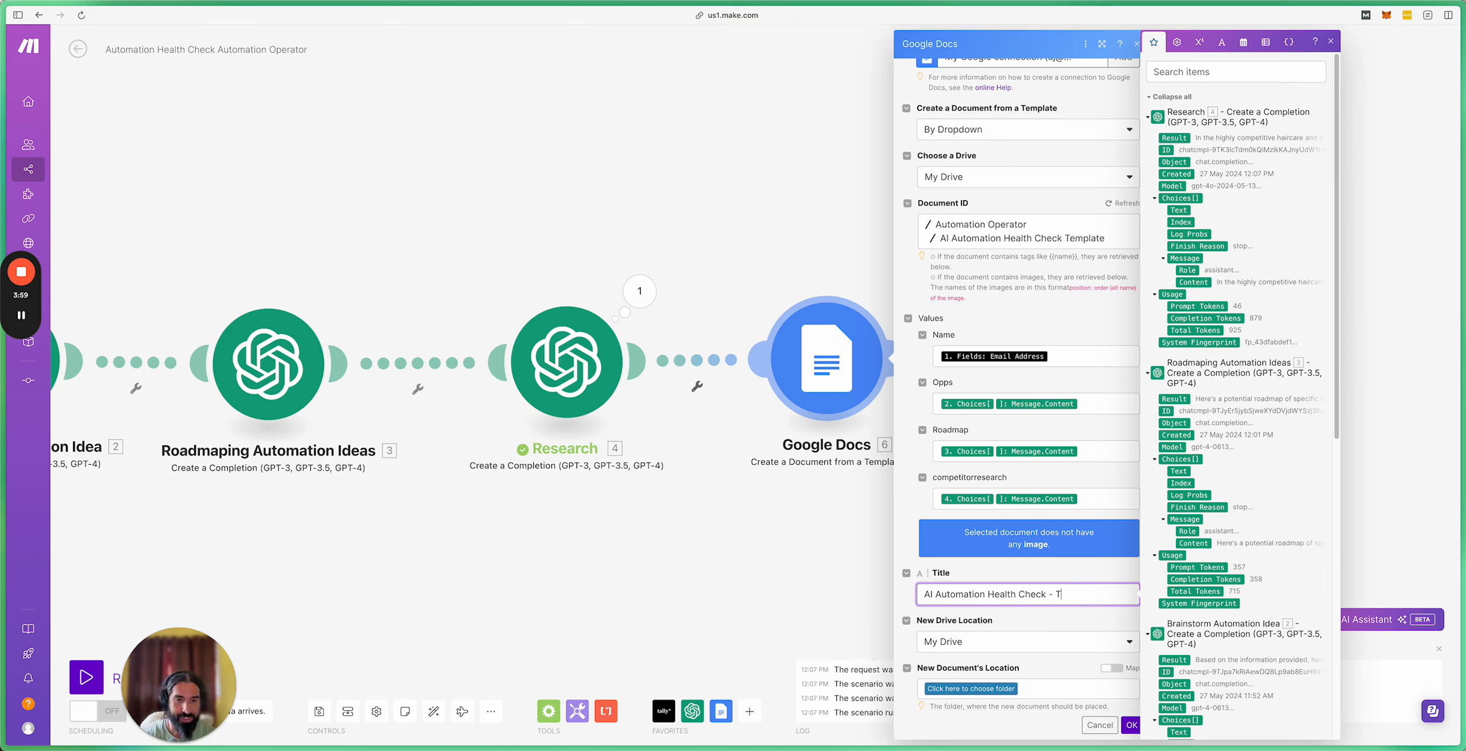
text(T)
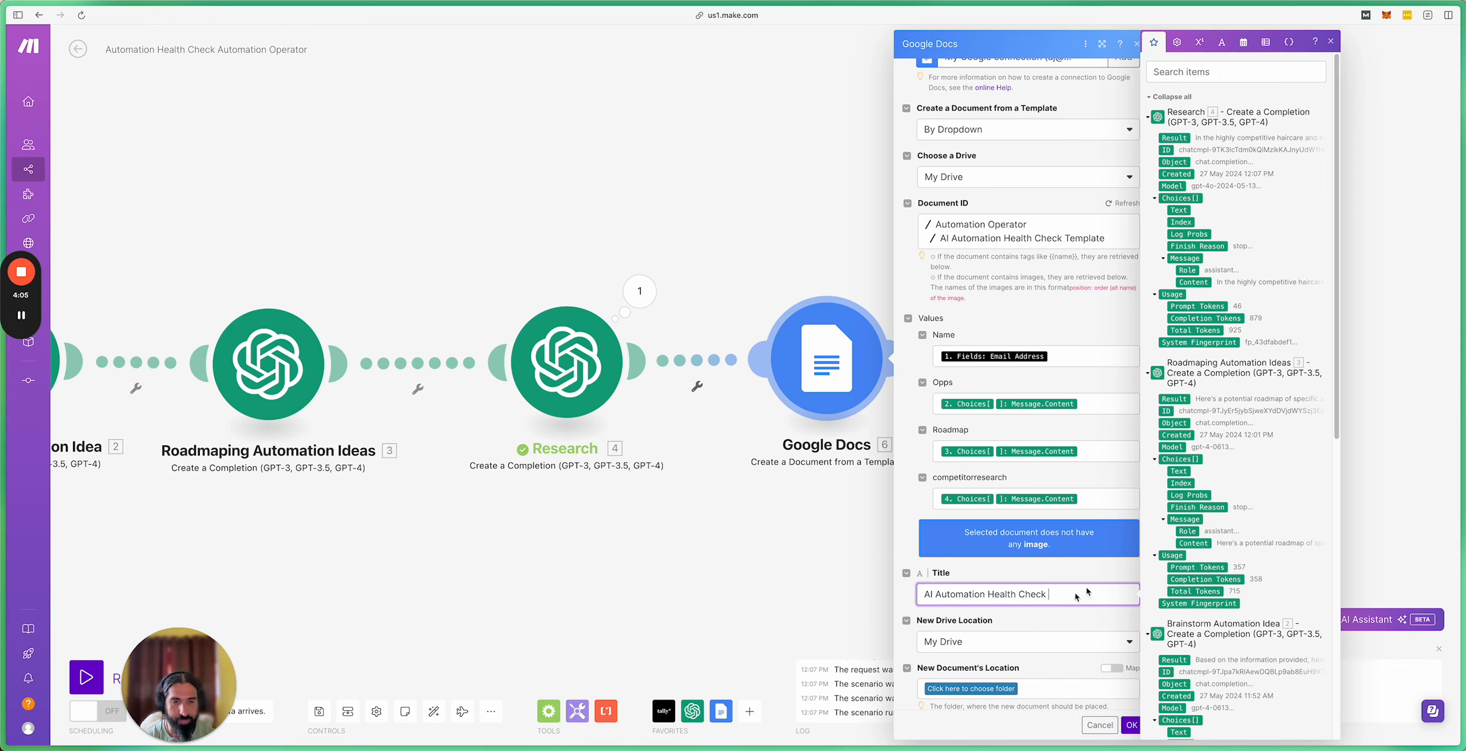
click(1058, 569)
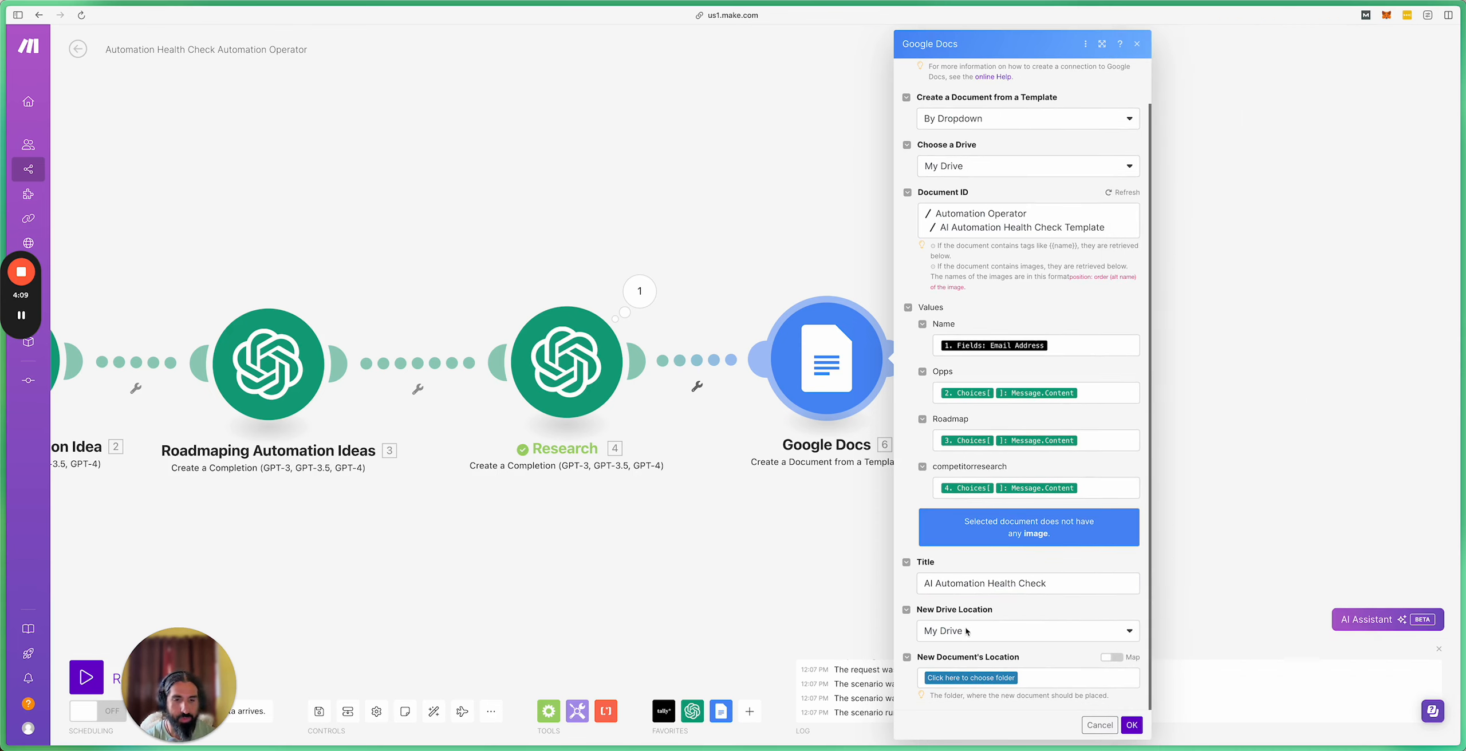
Step: Choose Automation Operator as the new document's folder and confirm the Google Docs module
click(994, 679)
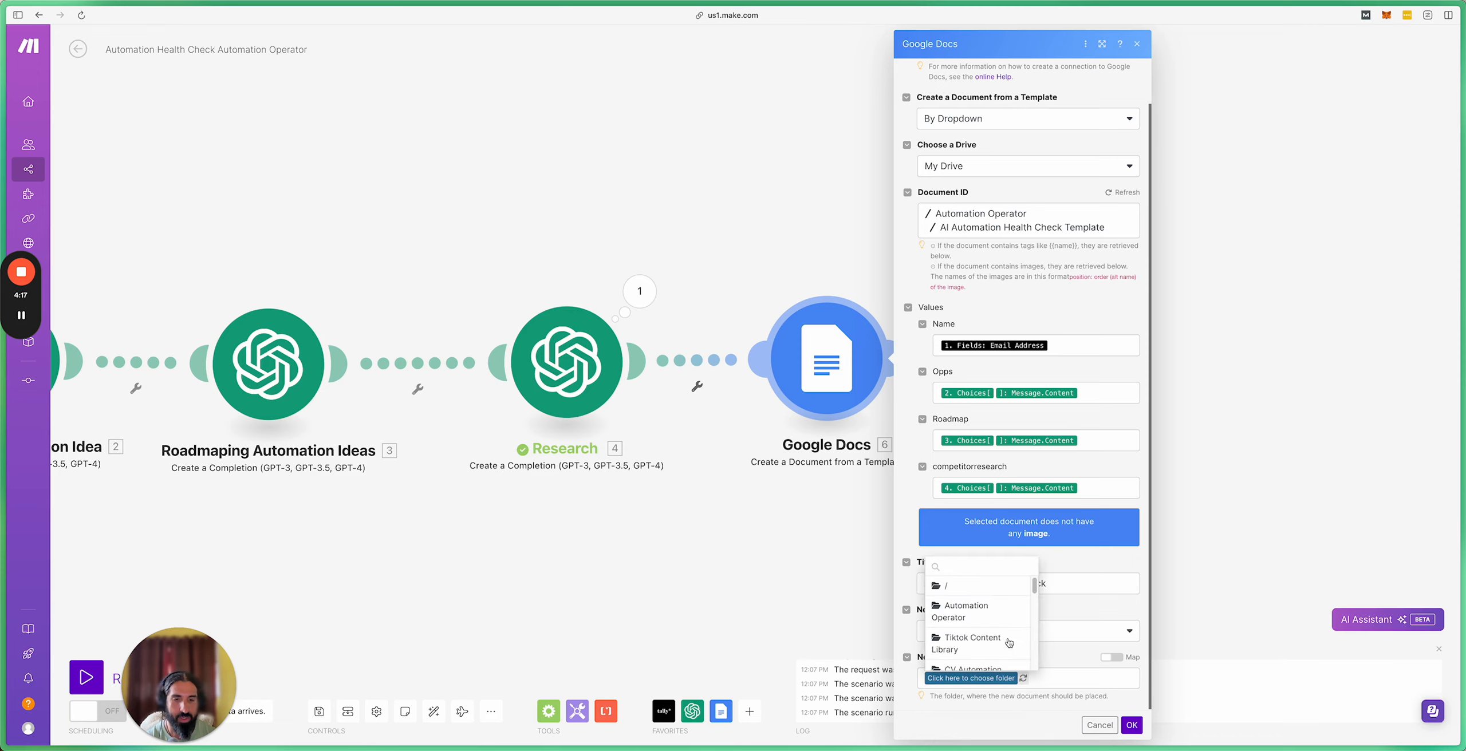
click(987, 610)
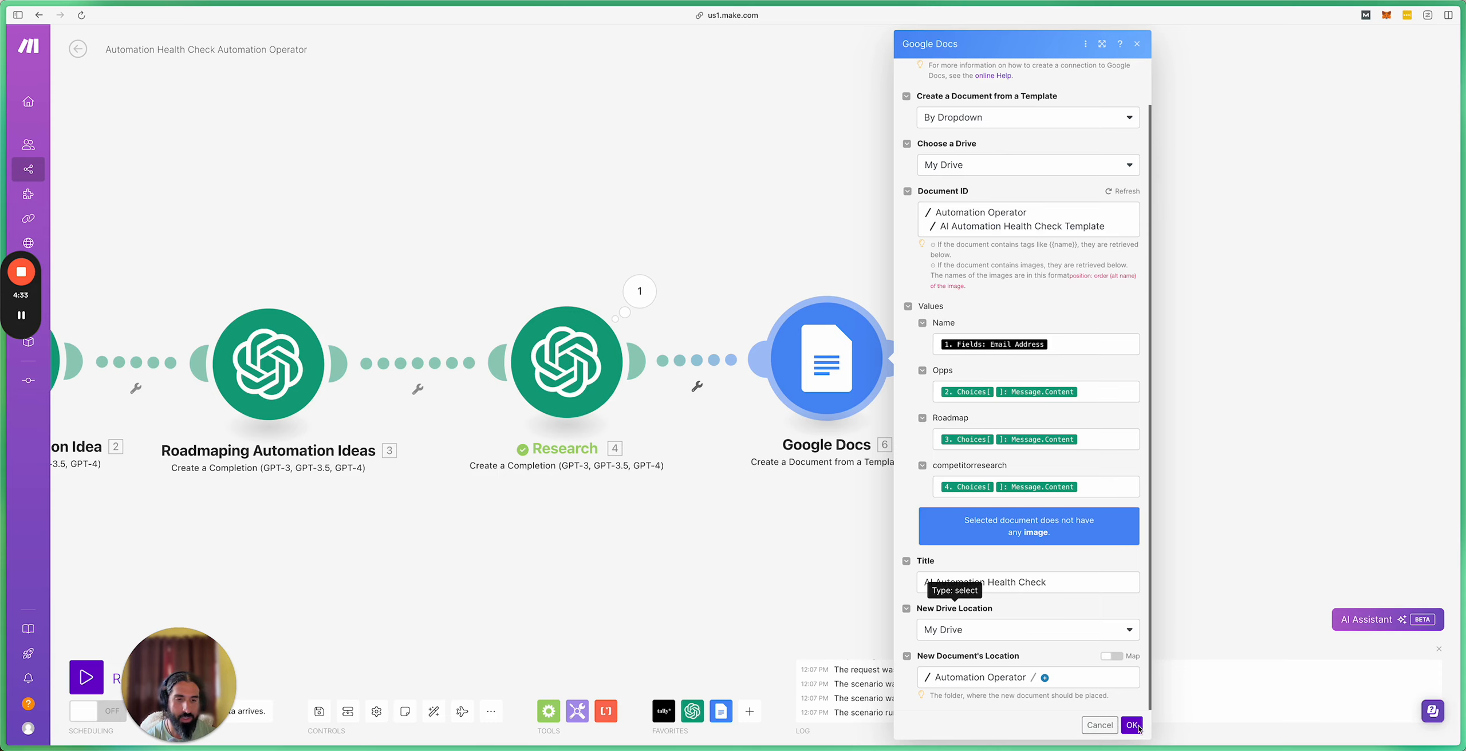
click(1132, 724)
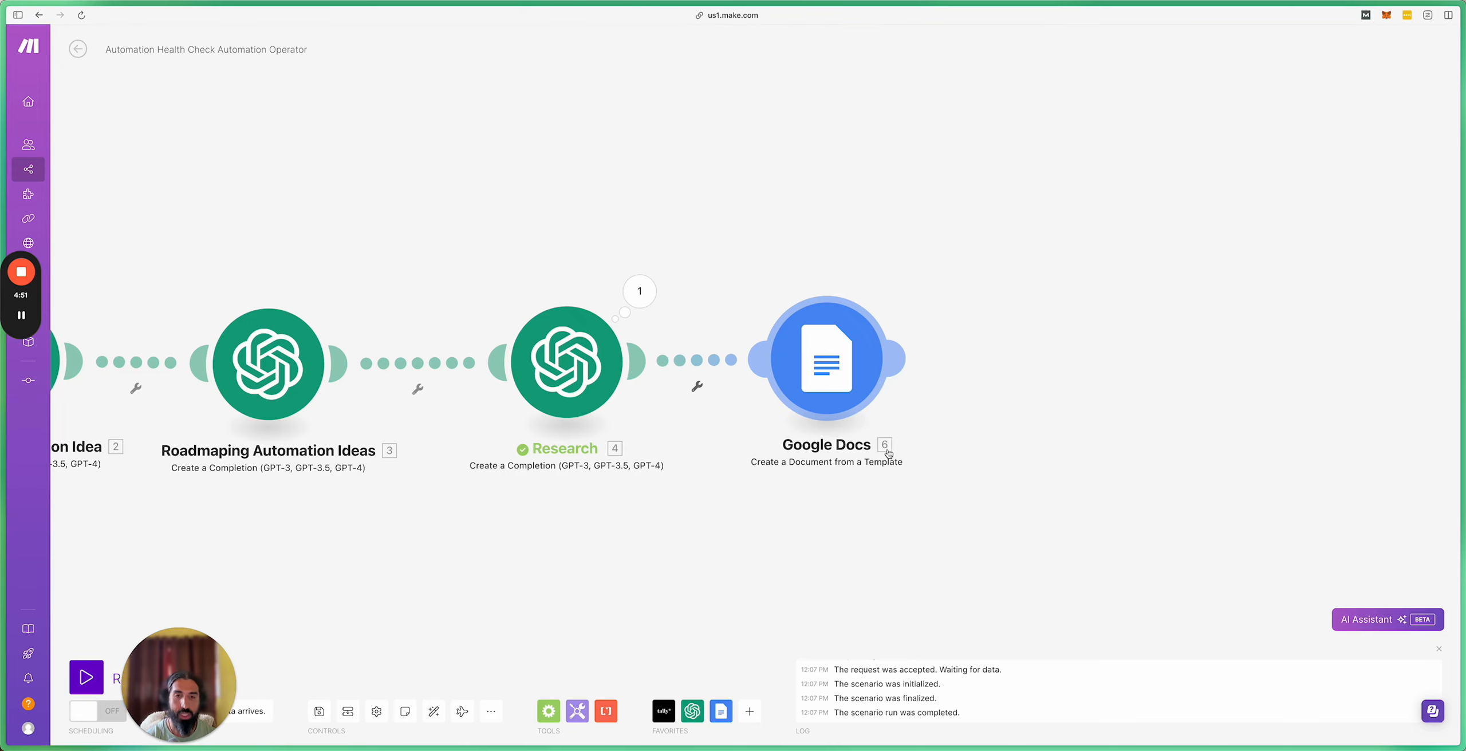
Step: Save the scenario and pick Google Drive from the Favorites app list
mouse_move(25, 277)
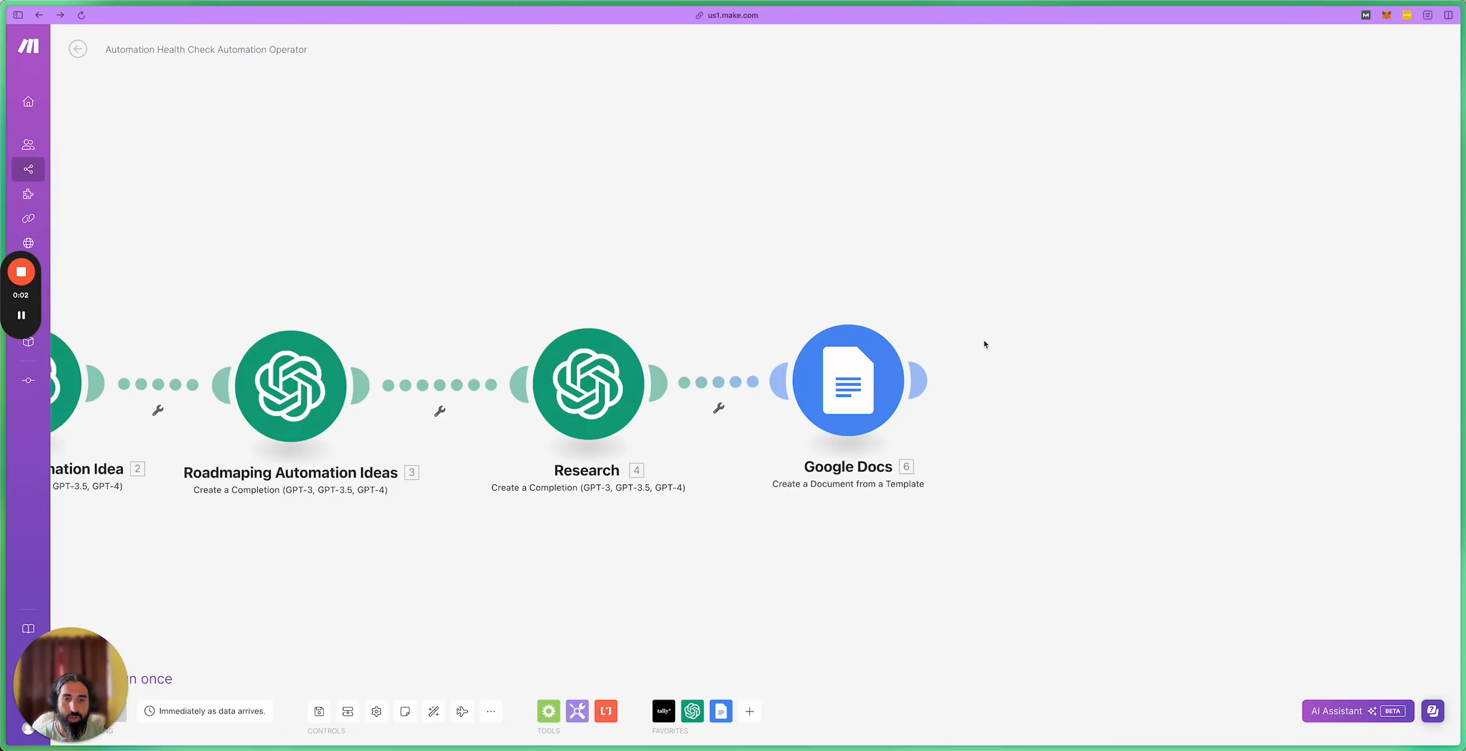
drag(972, 304, 883, 300)
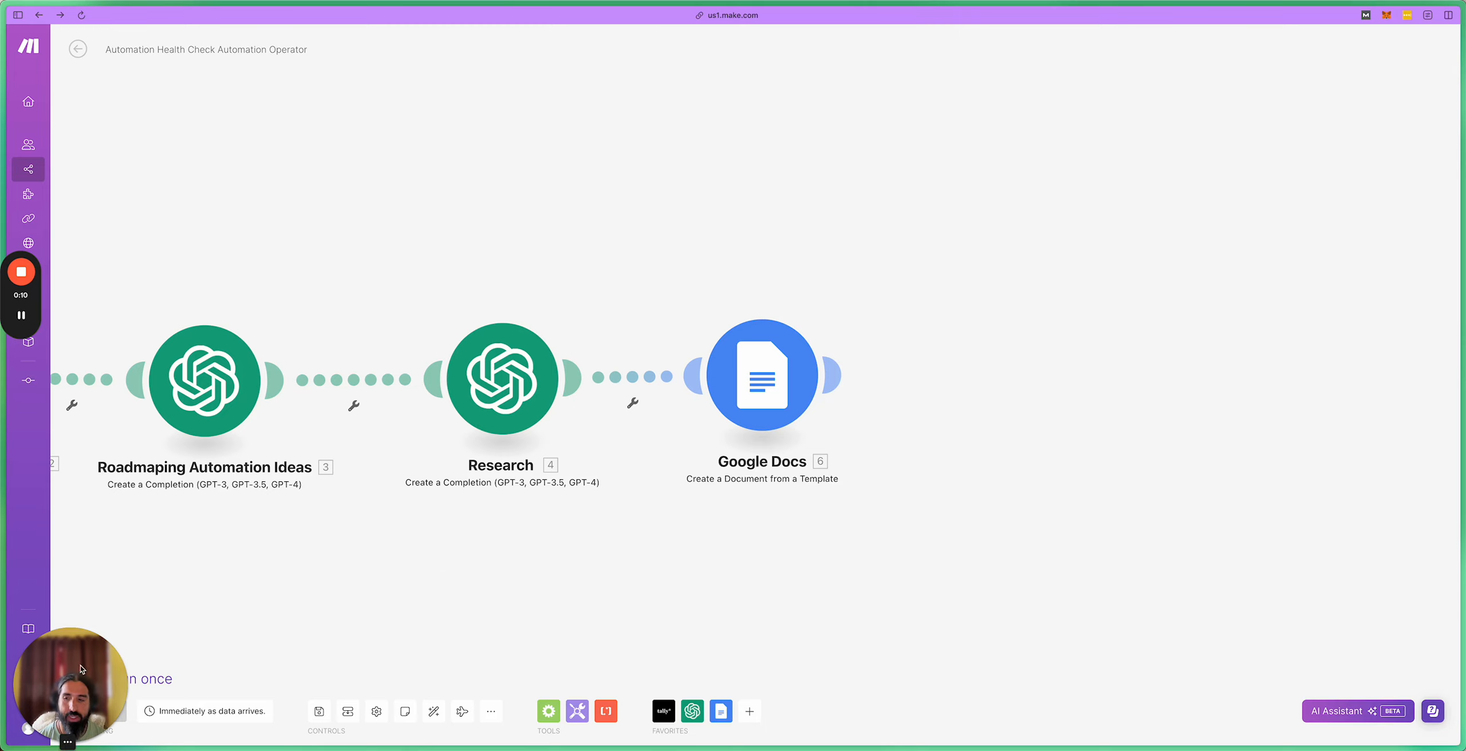
click(81, 633)
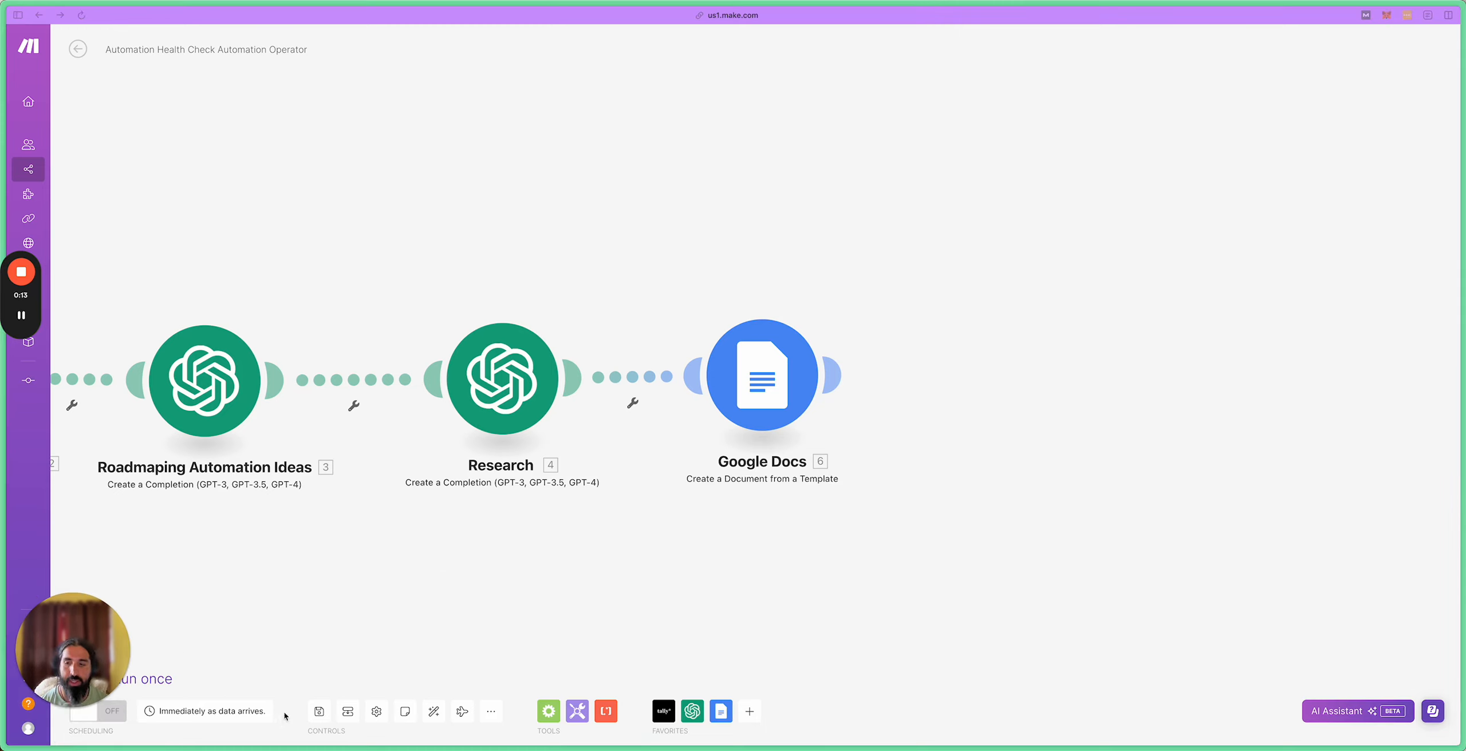
click(319, 712)
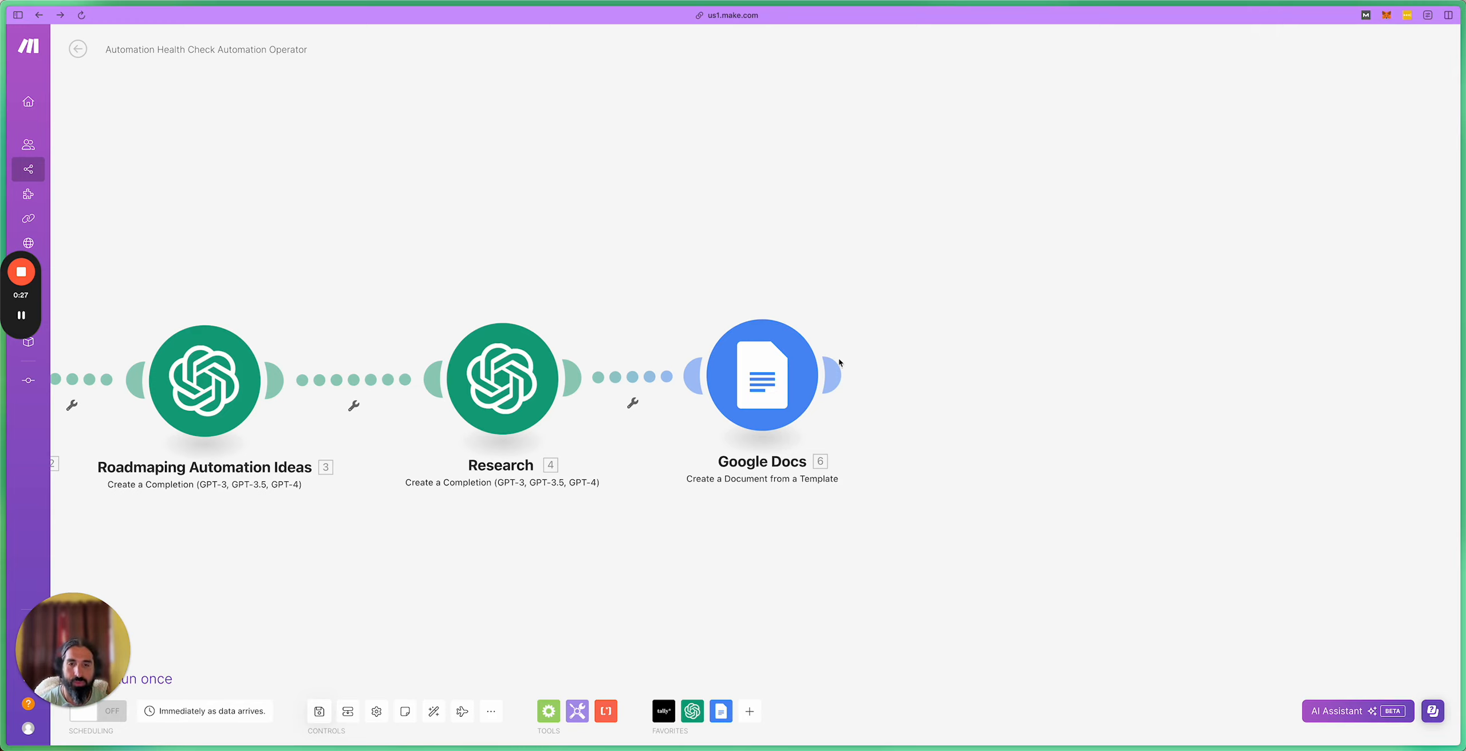
click(751, 712)
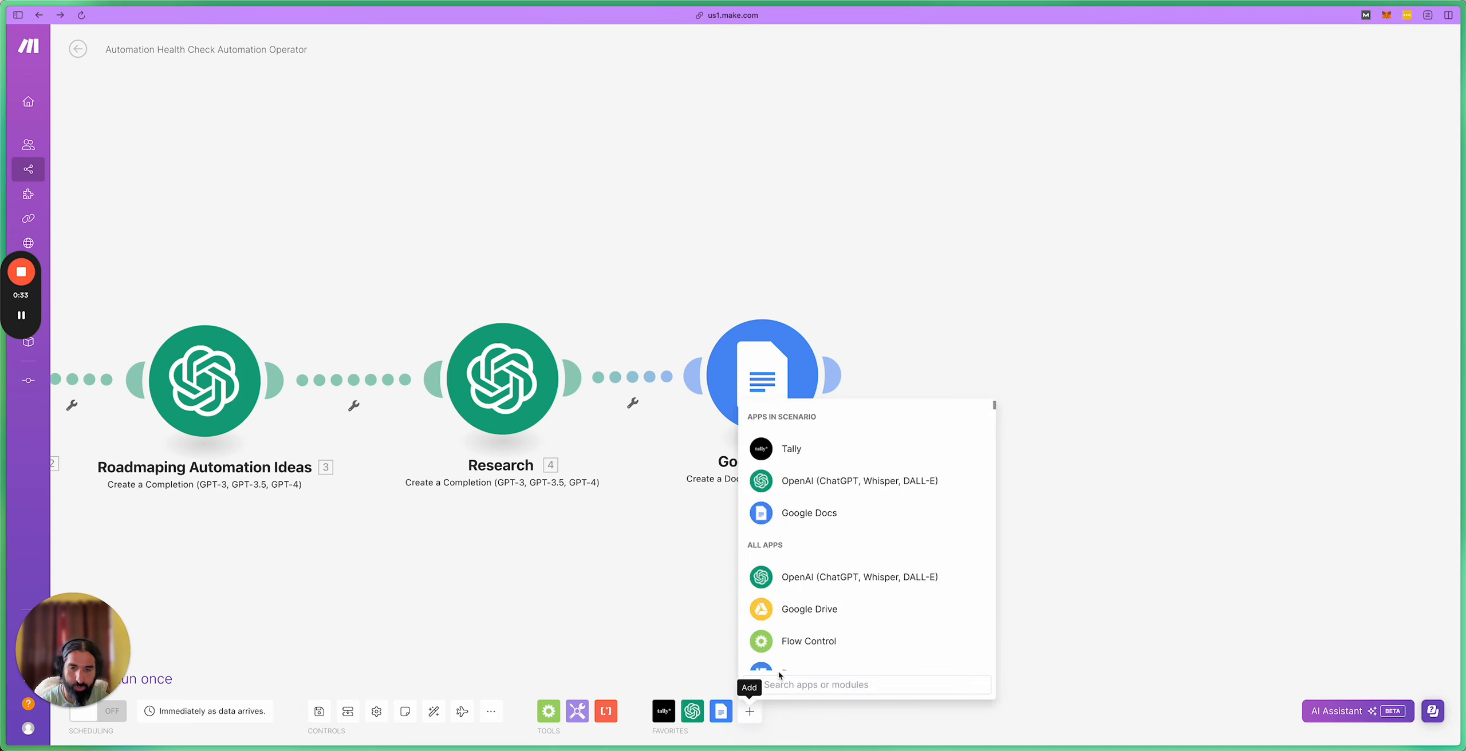
click(773, 611)
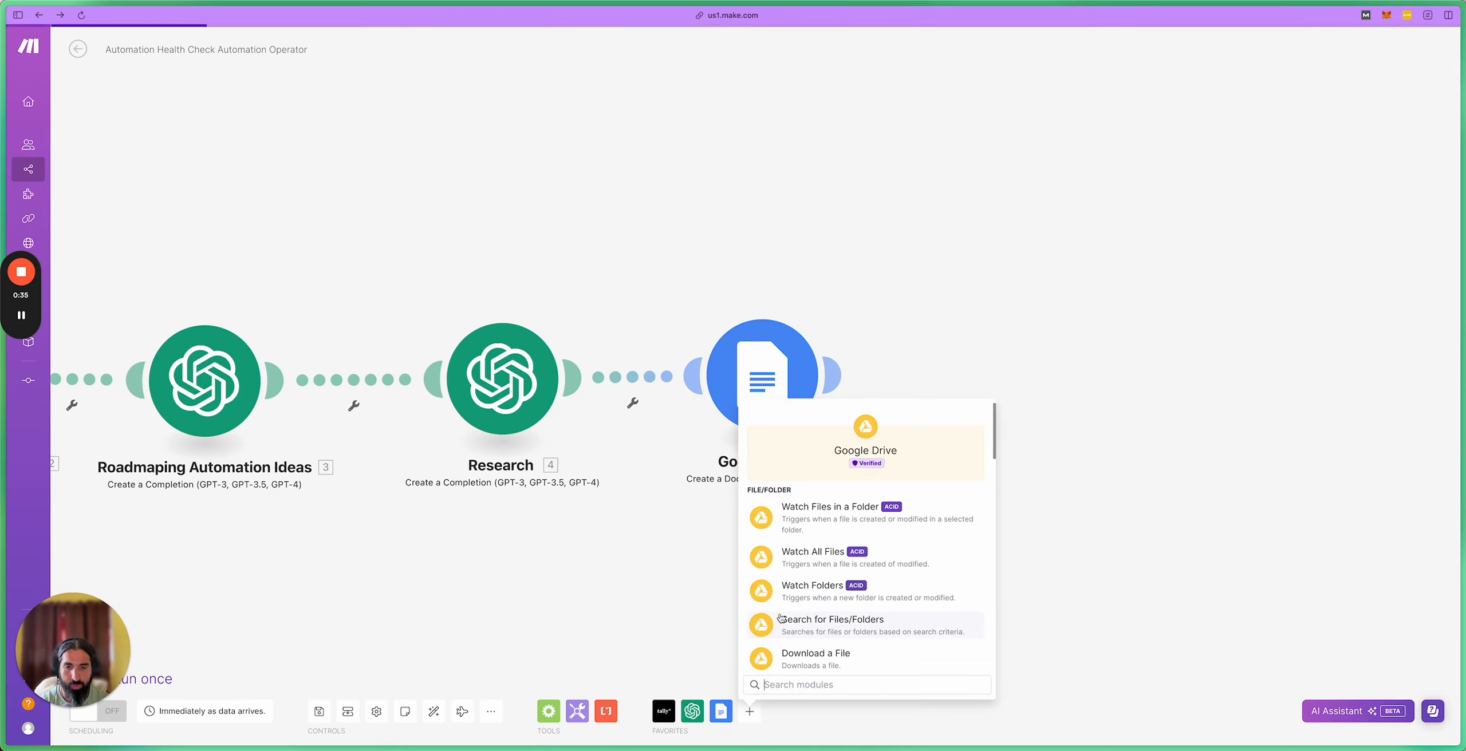
Step: Add a Google Drive Download a File module connected after Google Docs
click(838, 658)
drag(837, 661, 1005, 379)
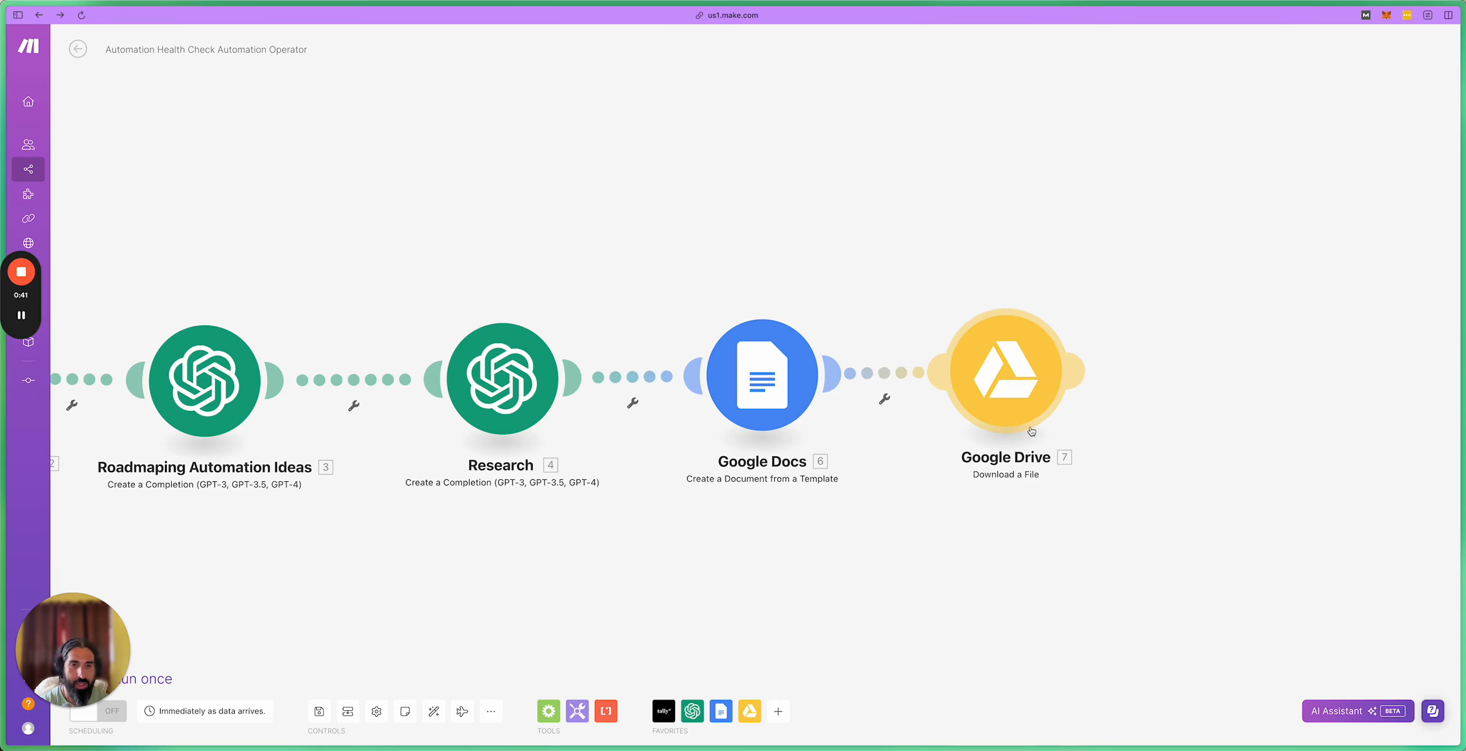
drag(1144, 303, 1020, 295)
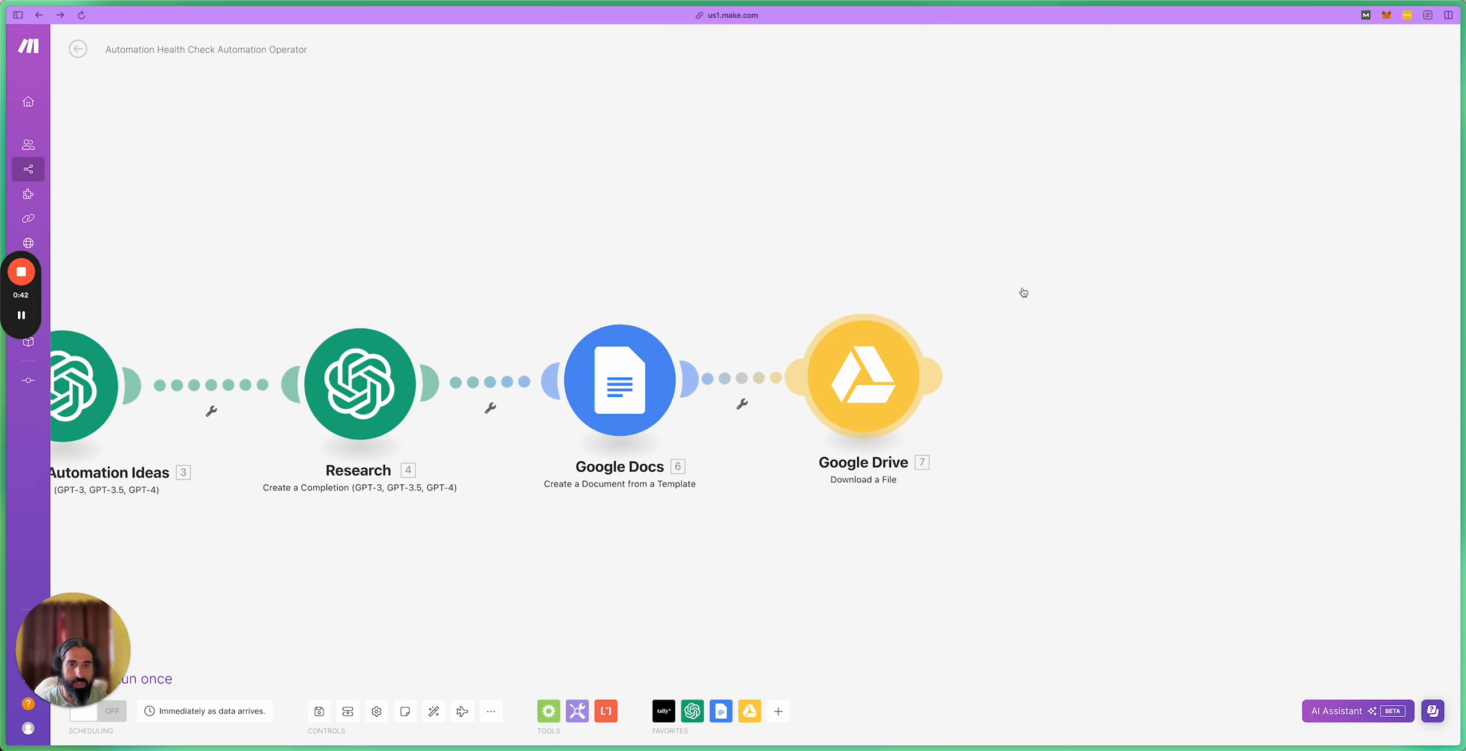
click(872, 392)
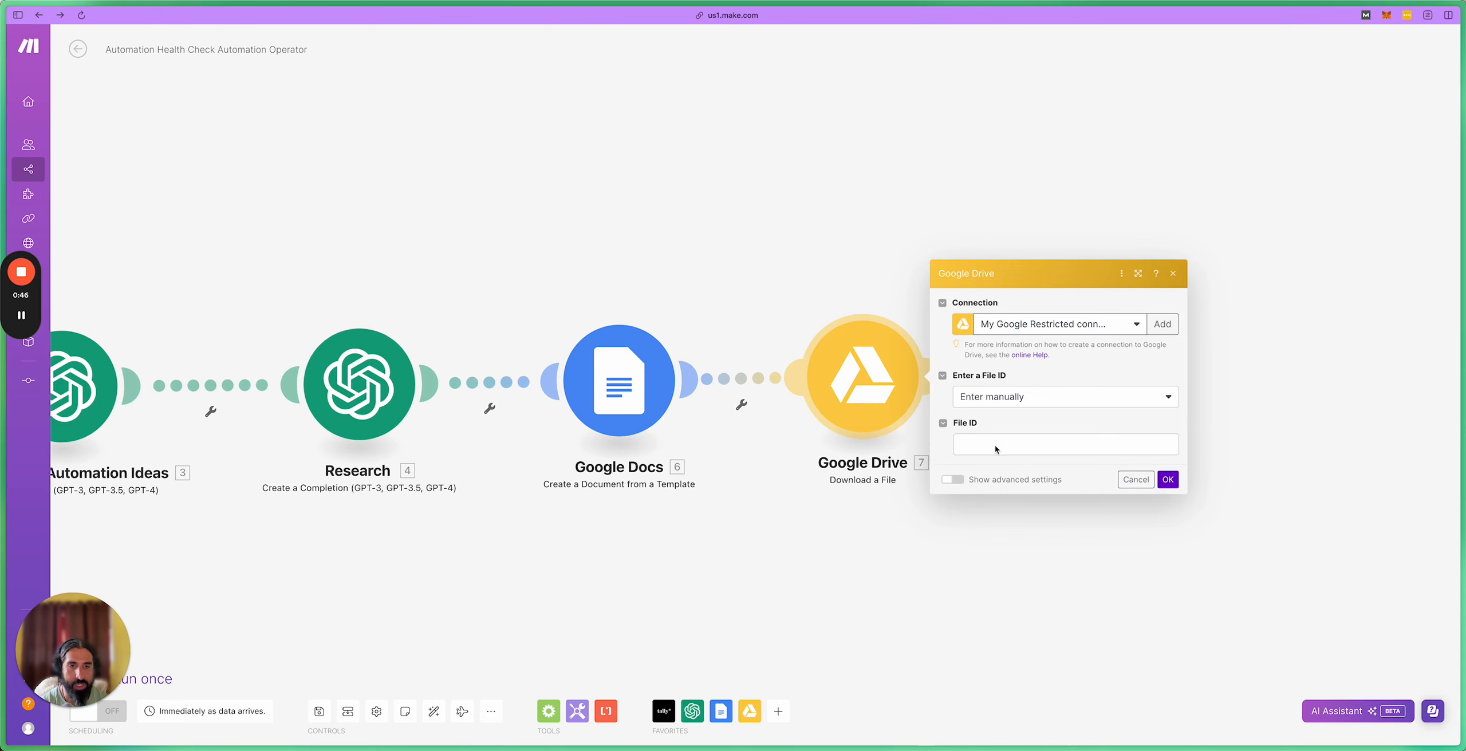
Step: Map the Google Docs Document ID as File ID and convert Google Docs files to PDF
click(994, 446)
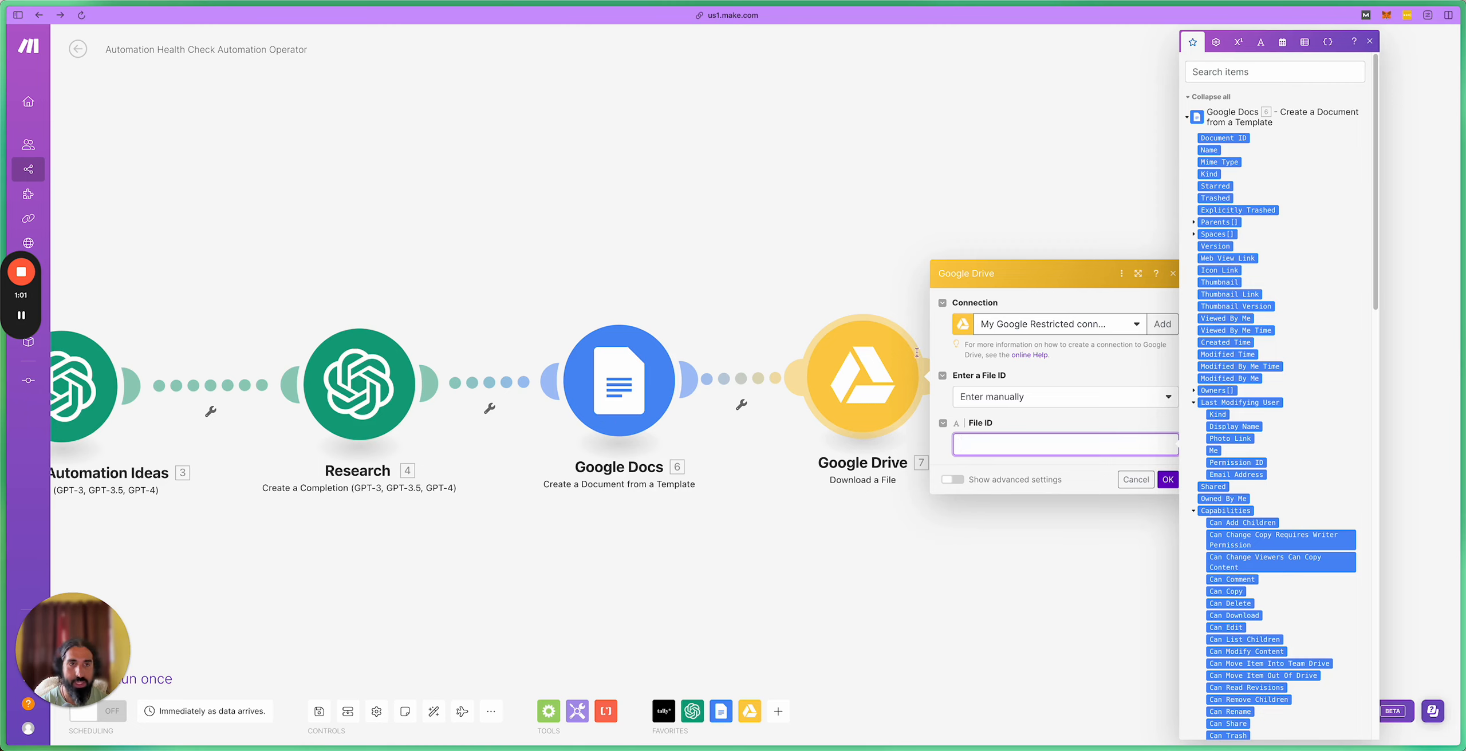
click(1242, 138)
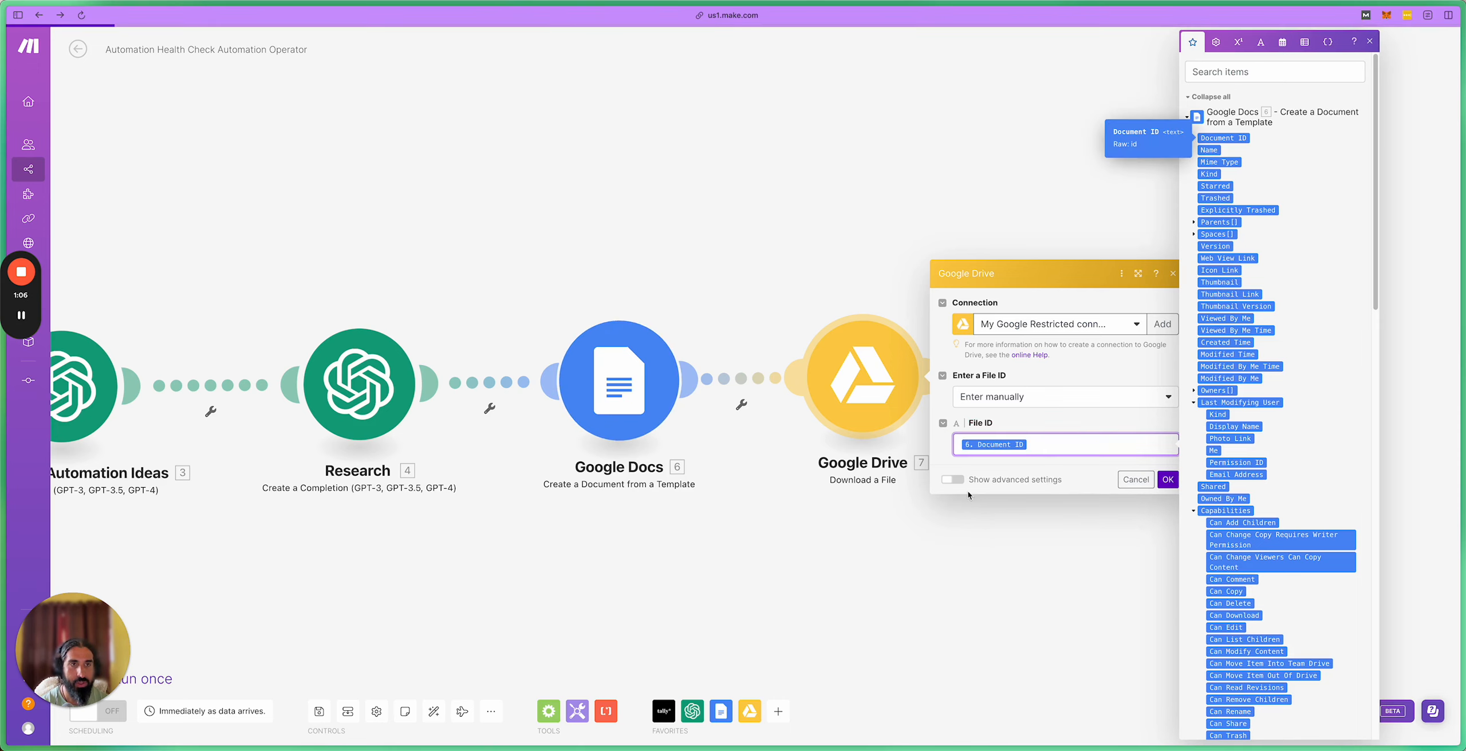
click(952, 480)
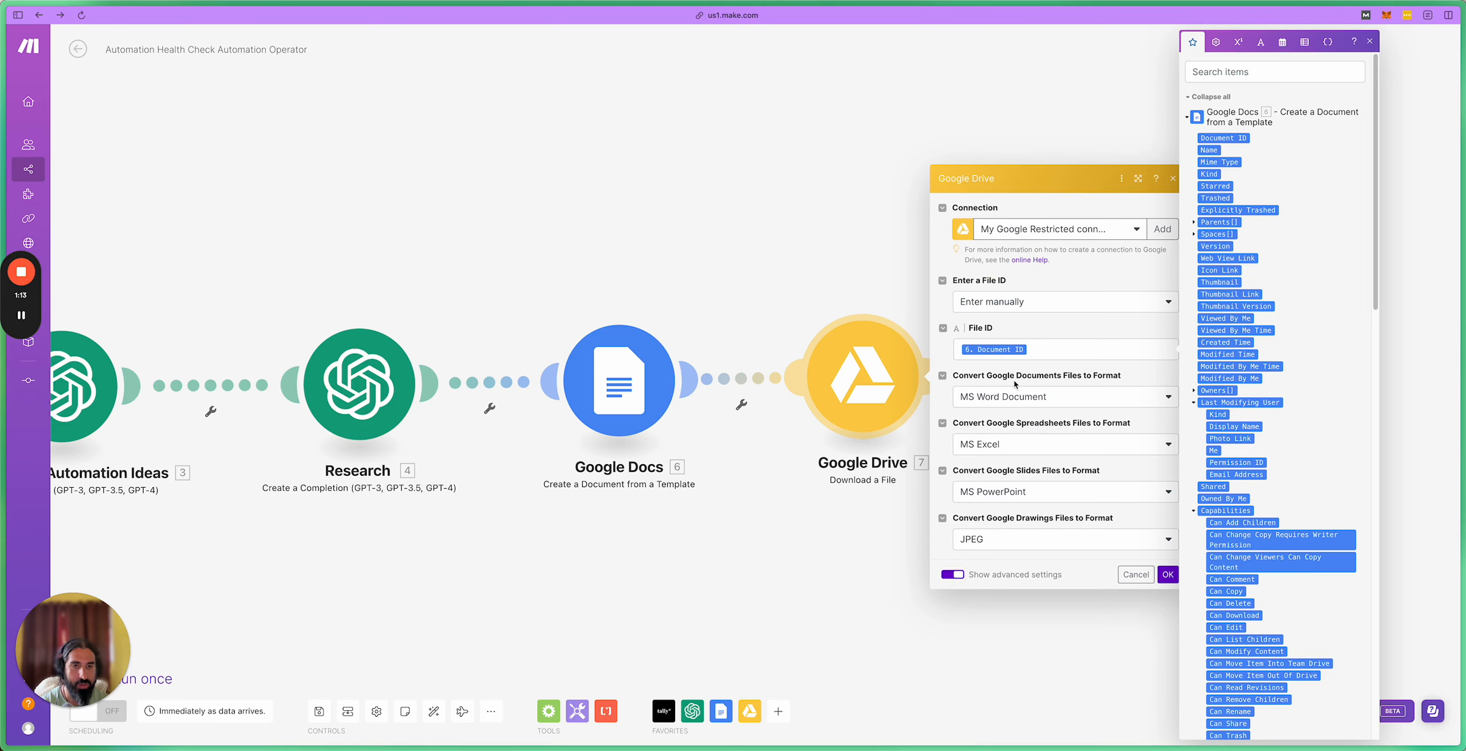
click(1078, 398)
click(999, 438)
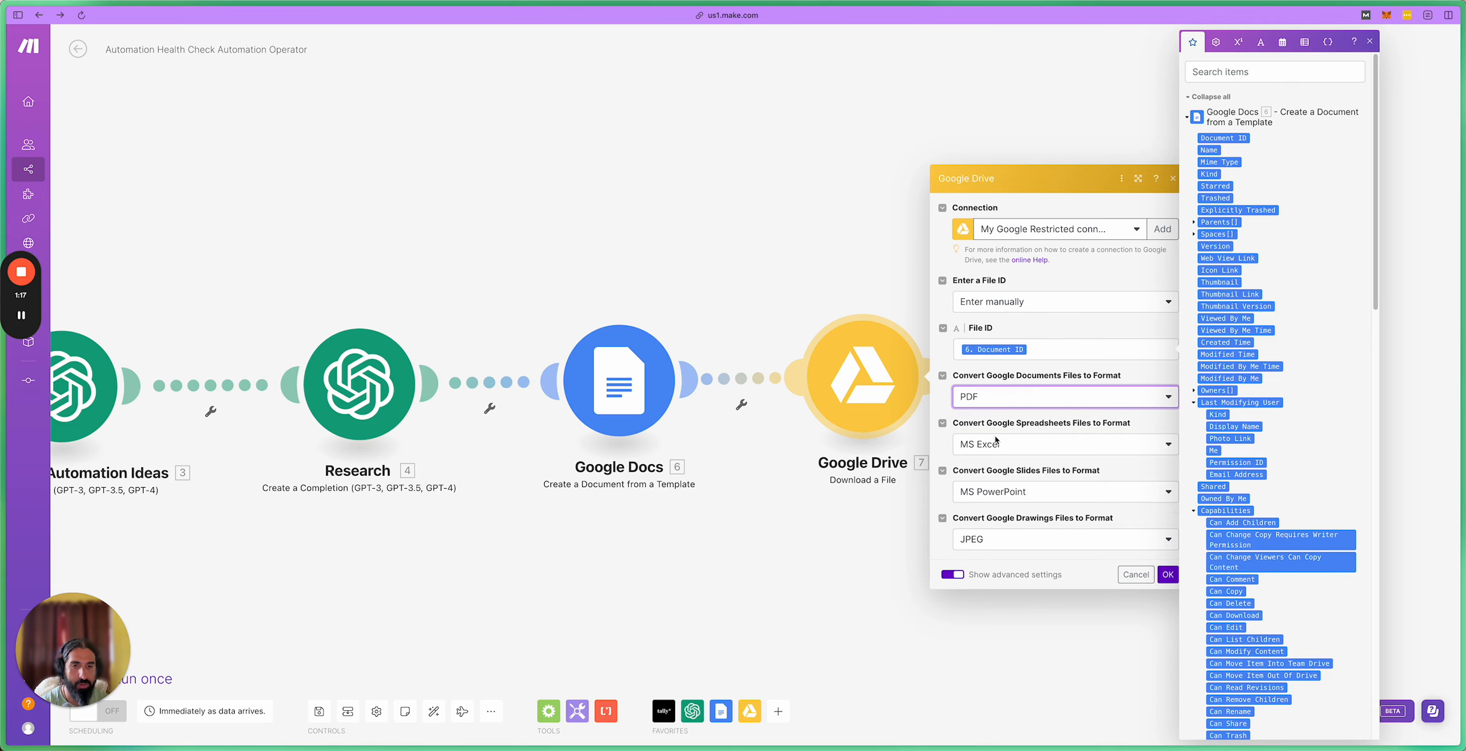
click(1168, 575)
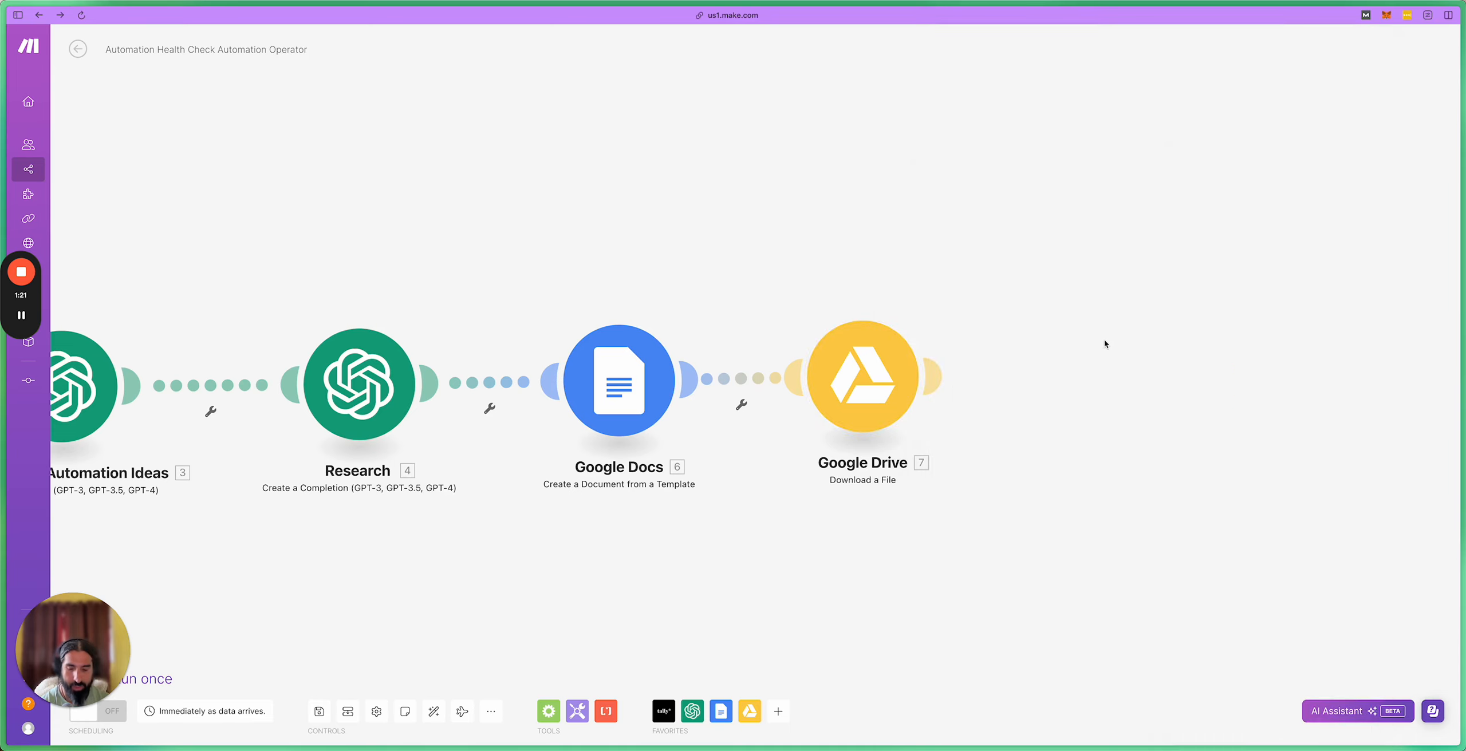
drag(1132, 268, 982, 274)
scroll(849, 434, down, 1)
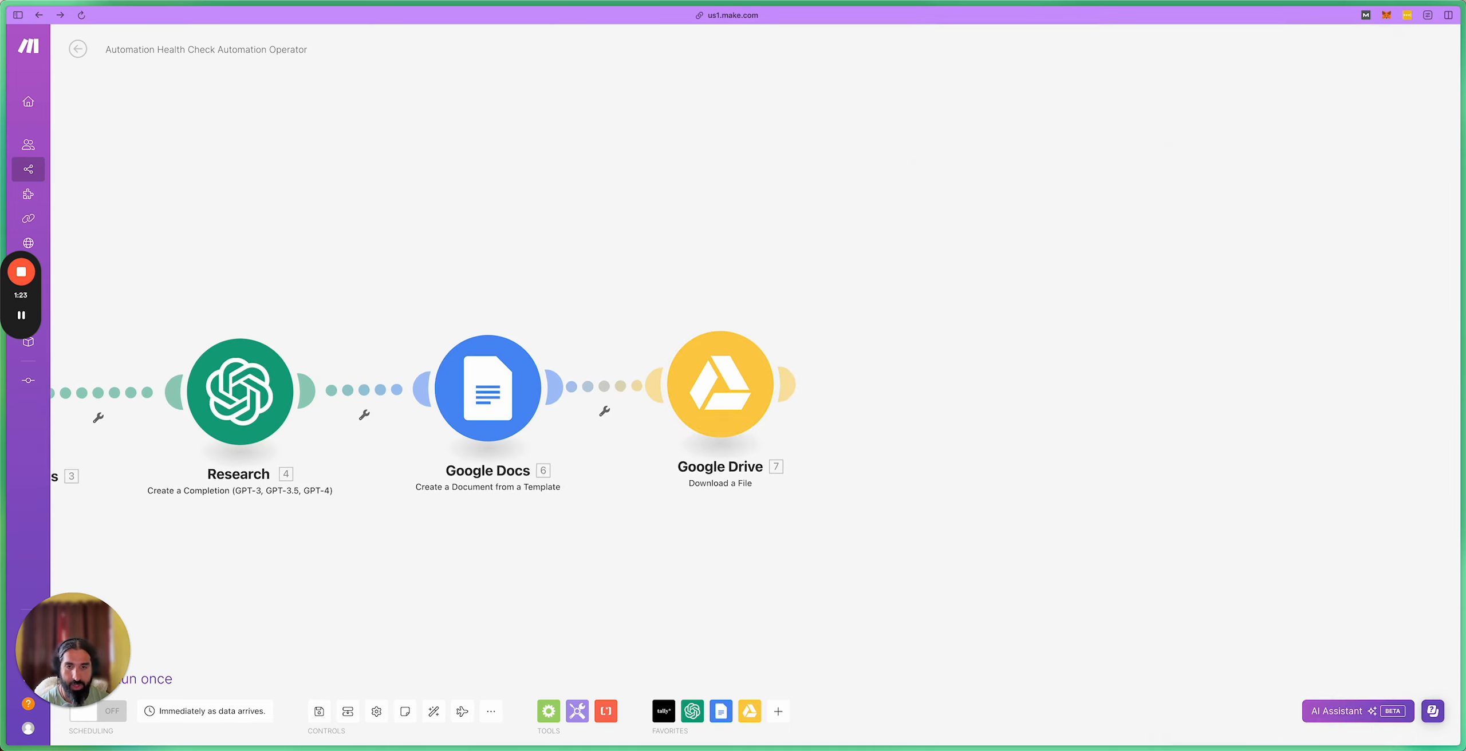
Step: Add a Gmail Send an Email module, searched as 'gma', connected after Google Drive
click(777, 713)
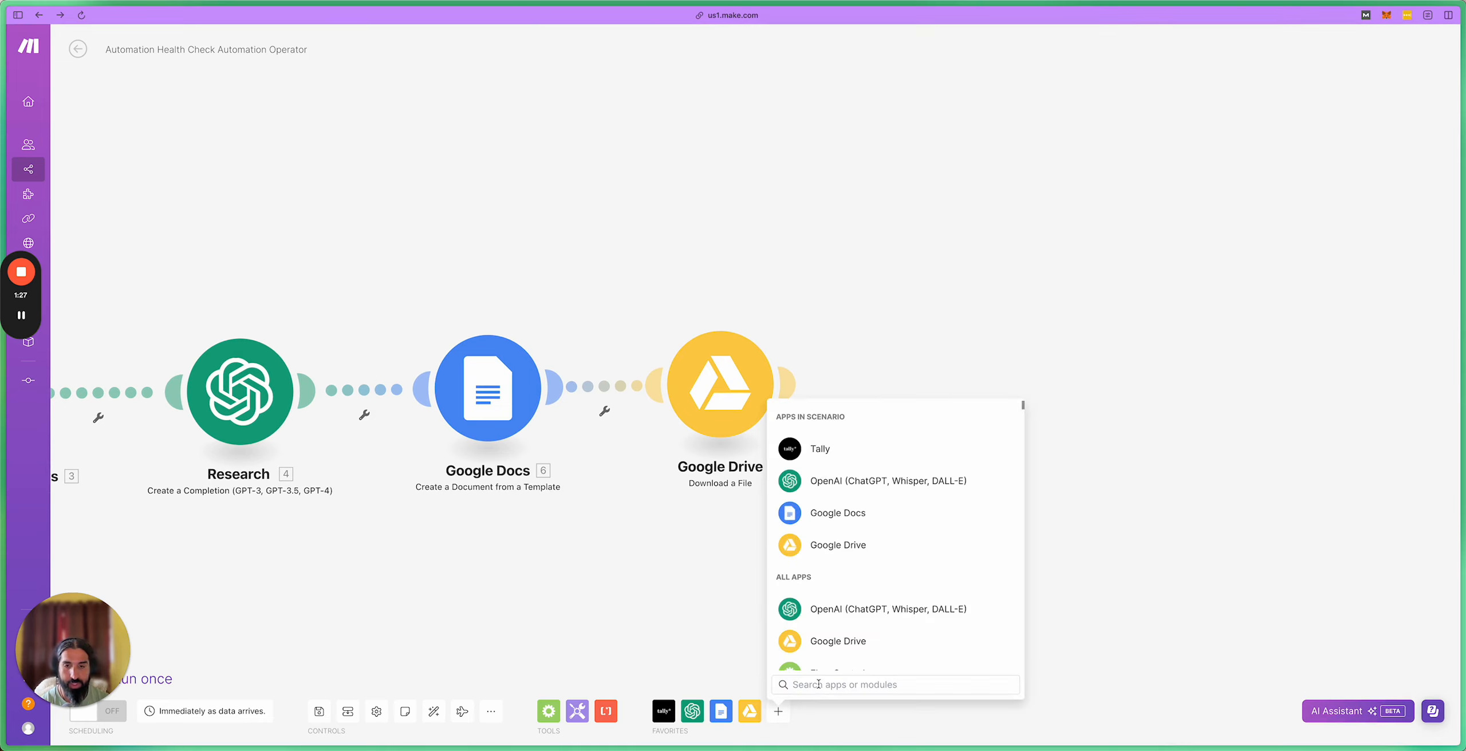
text(gma)
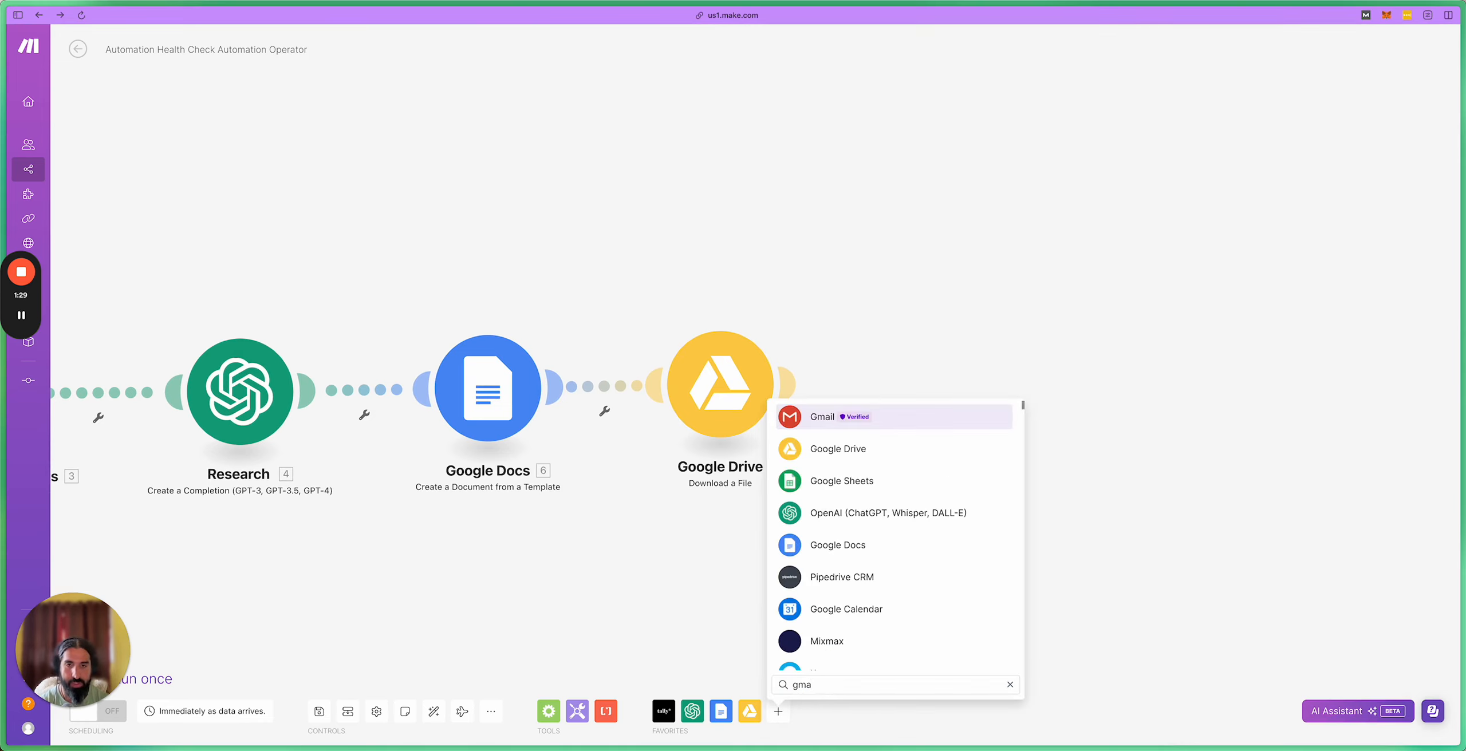
key(Return)
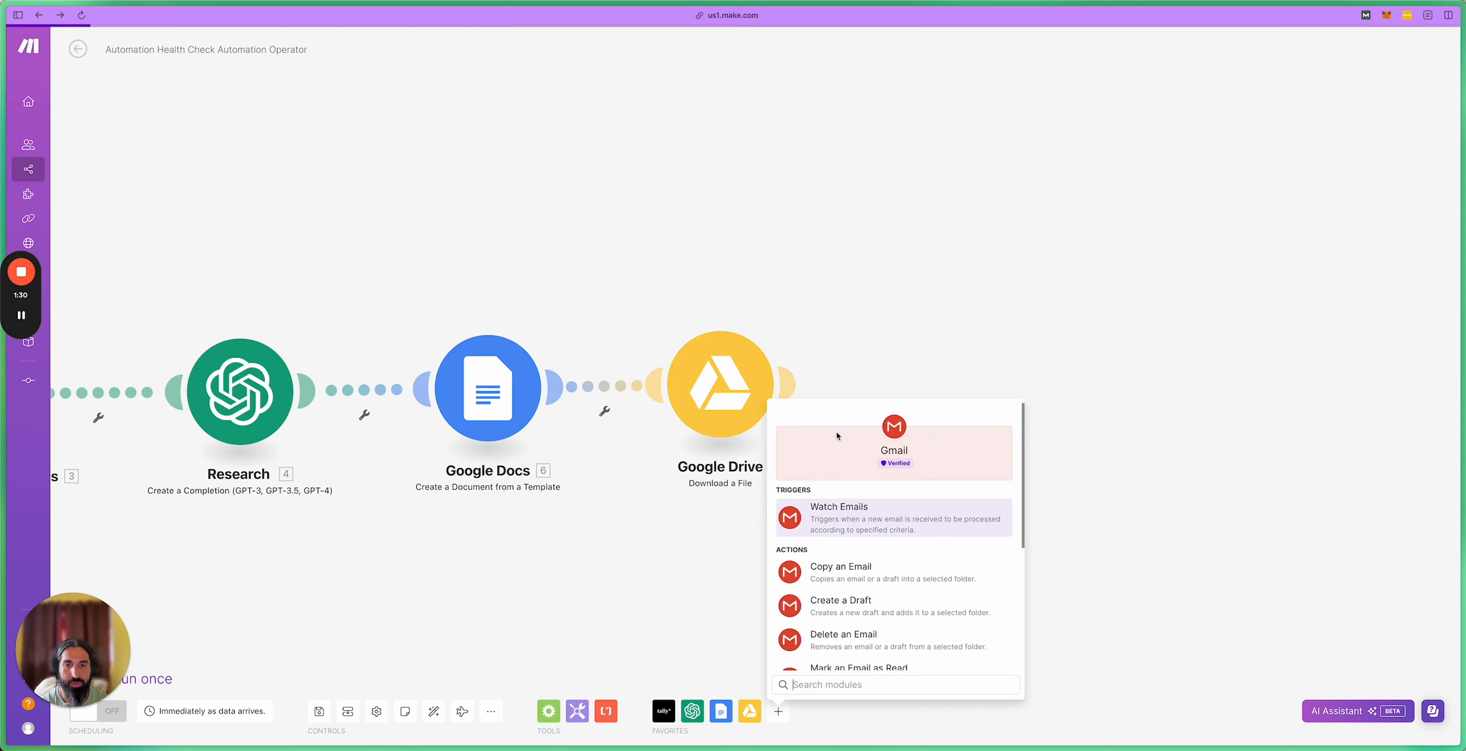
scroll(890, 598, down, 3)
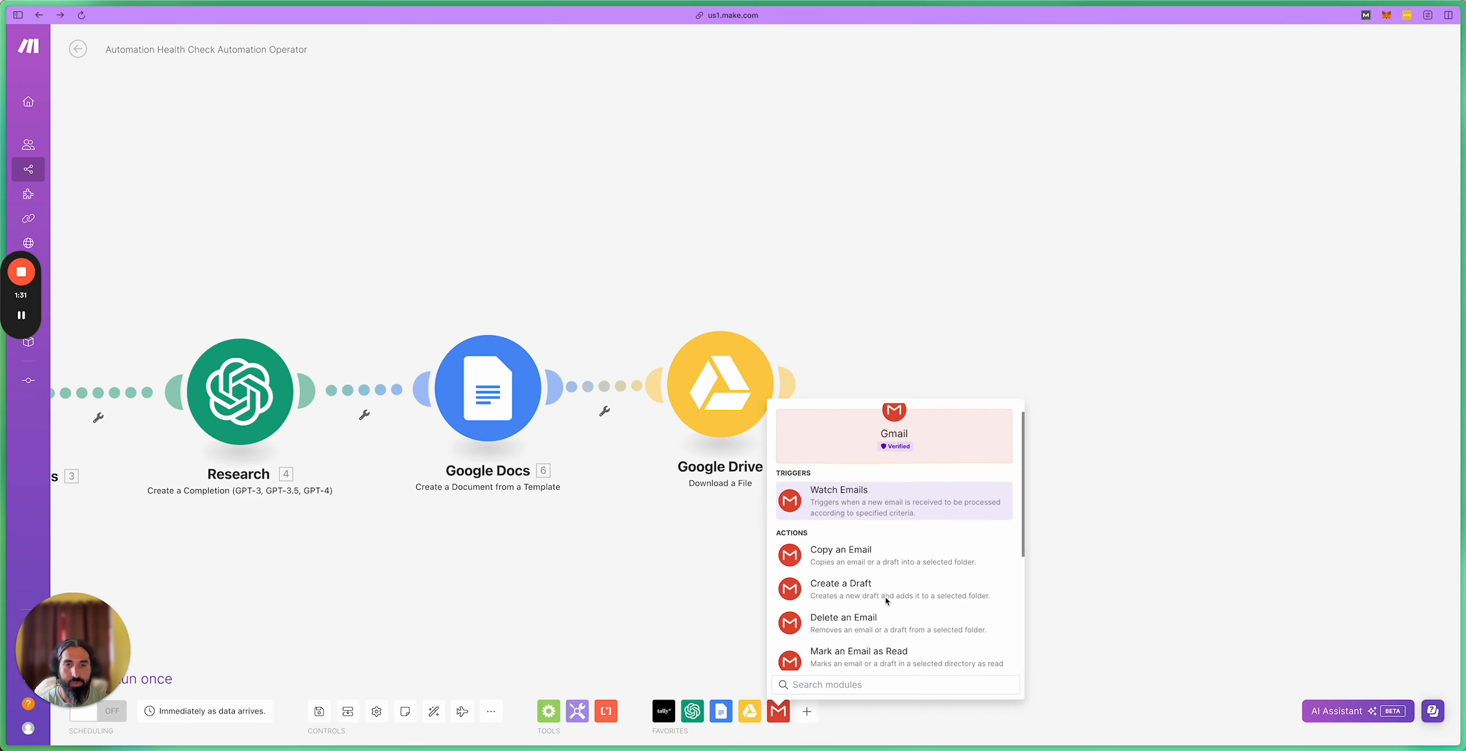
scroll(897, 592, down, 2)
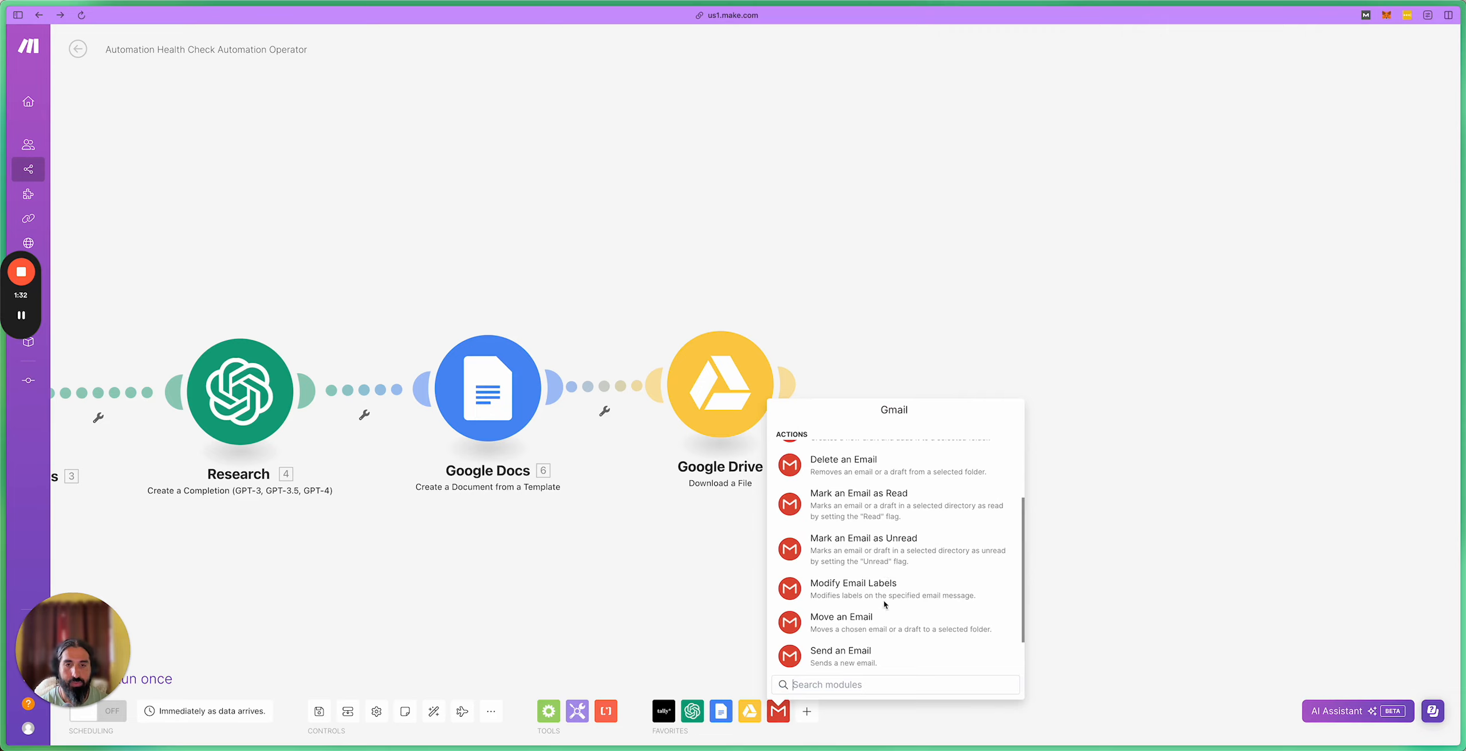
click(868, 658)
drag(870, 663, 943, 400)
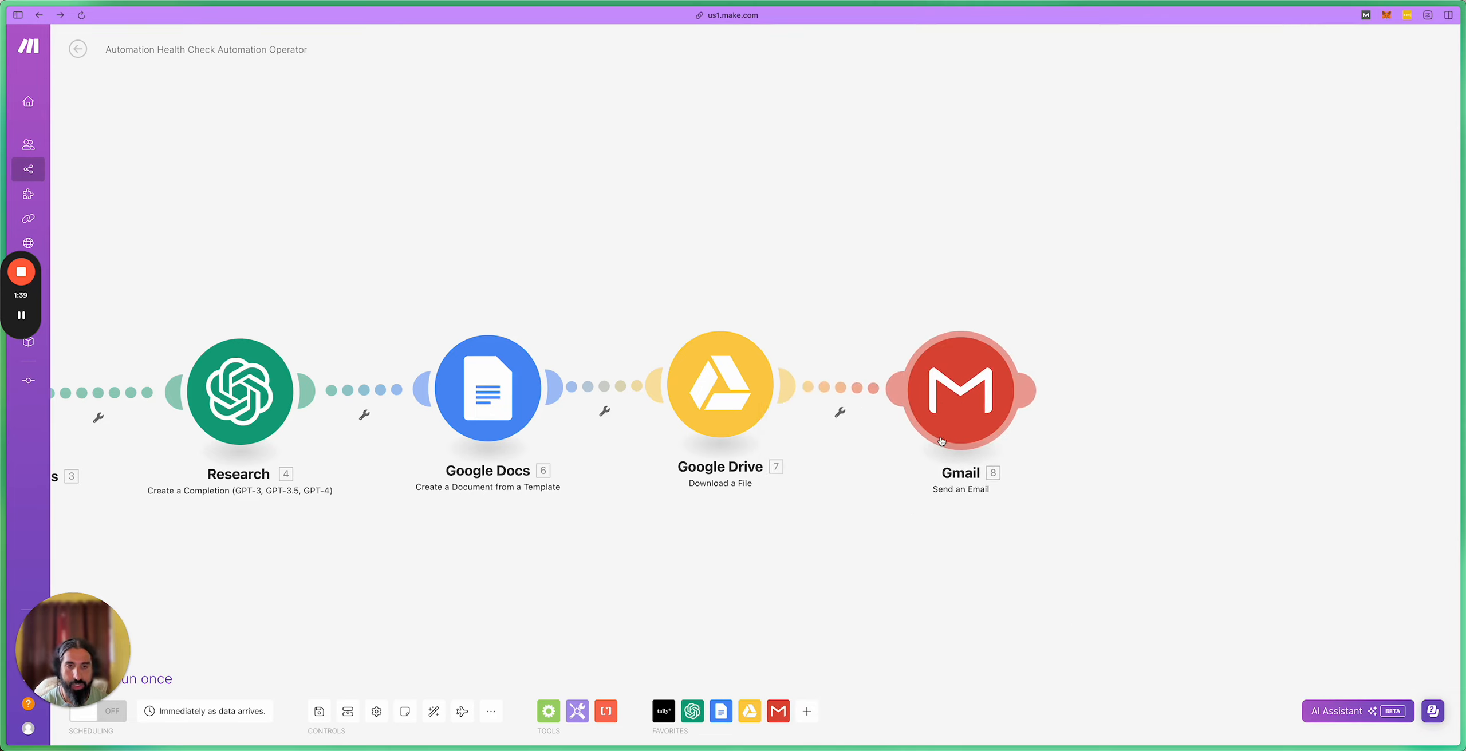
click(953, 405)
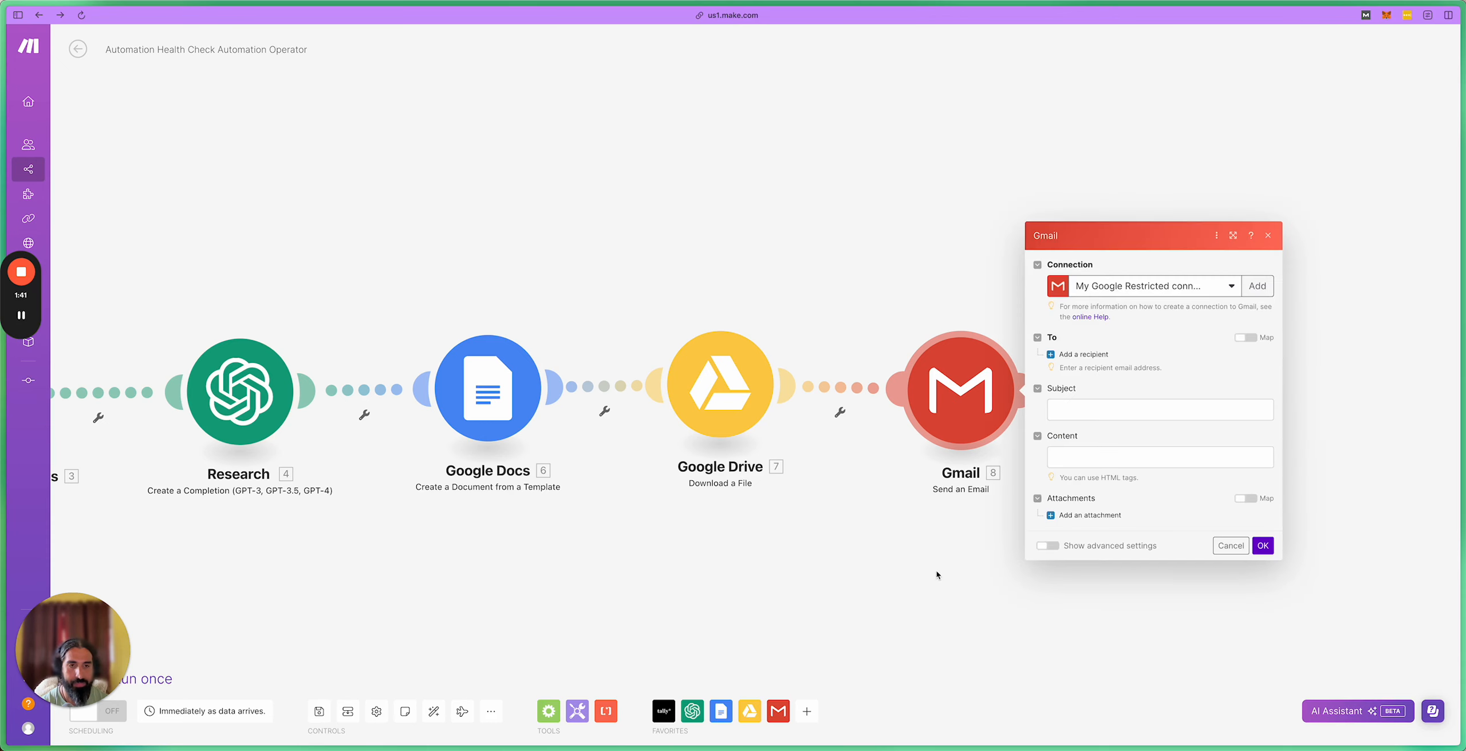
Step: Set the email recipient to the Tally Email Address
click(1075, 355)
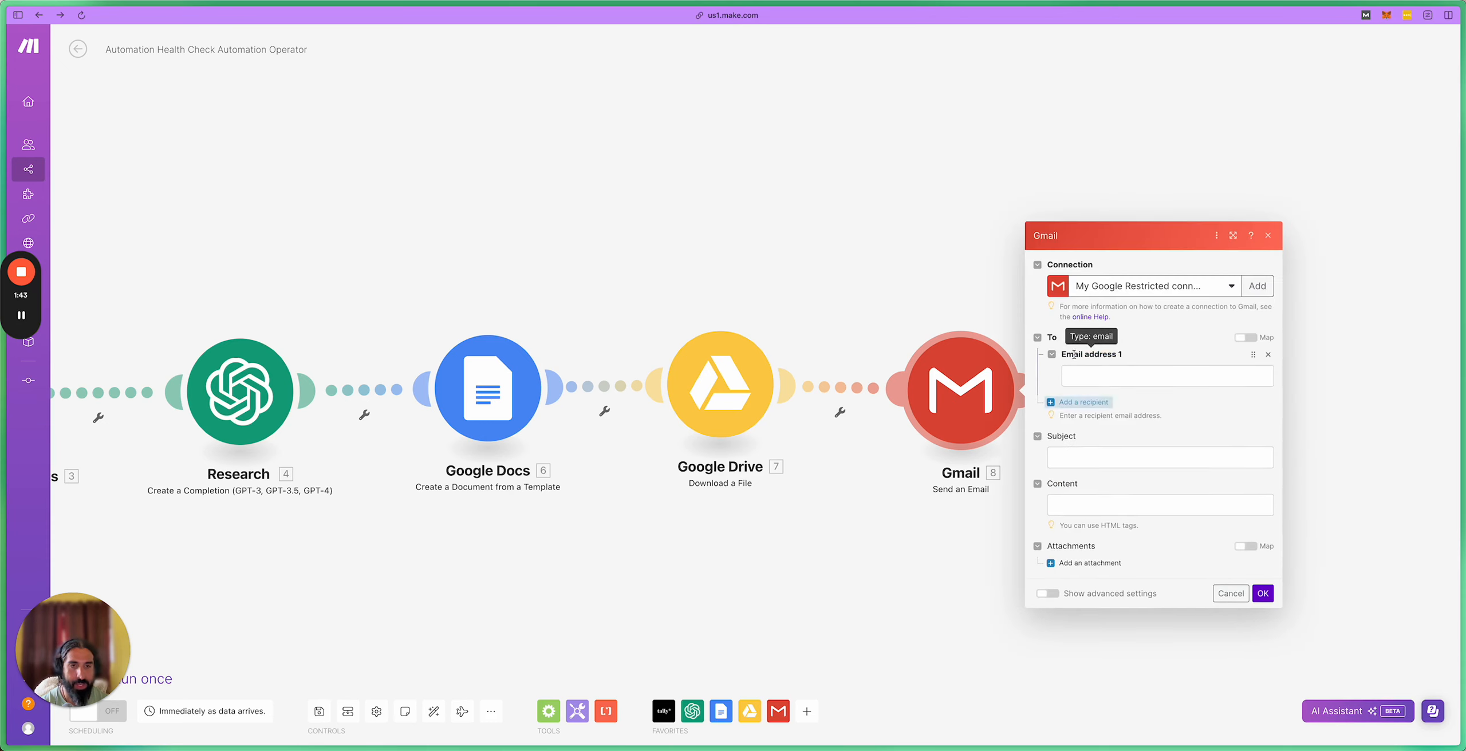
scroll(950, 480, down, 20)
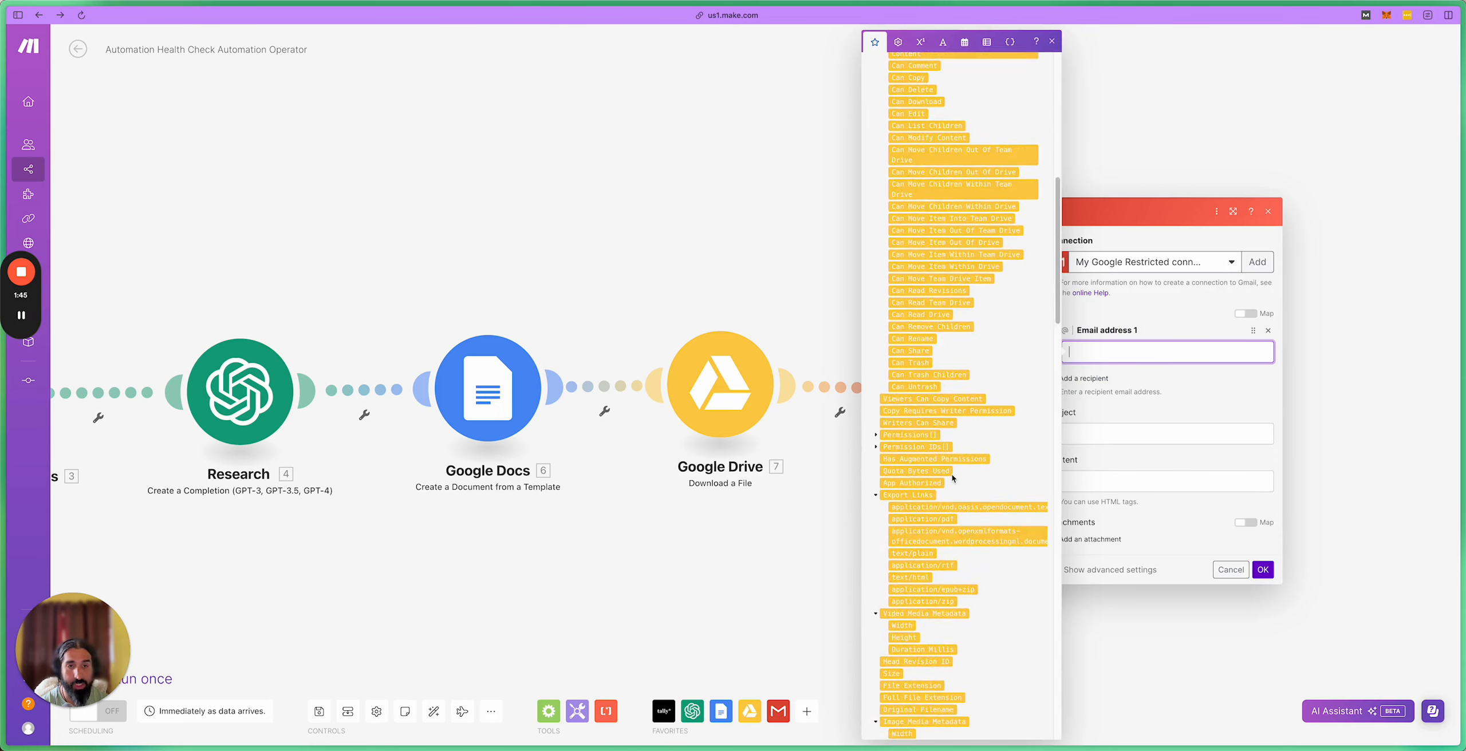
scroll(952, 478, down, 2)
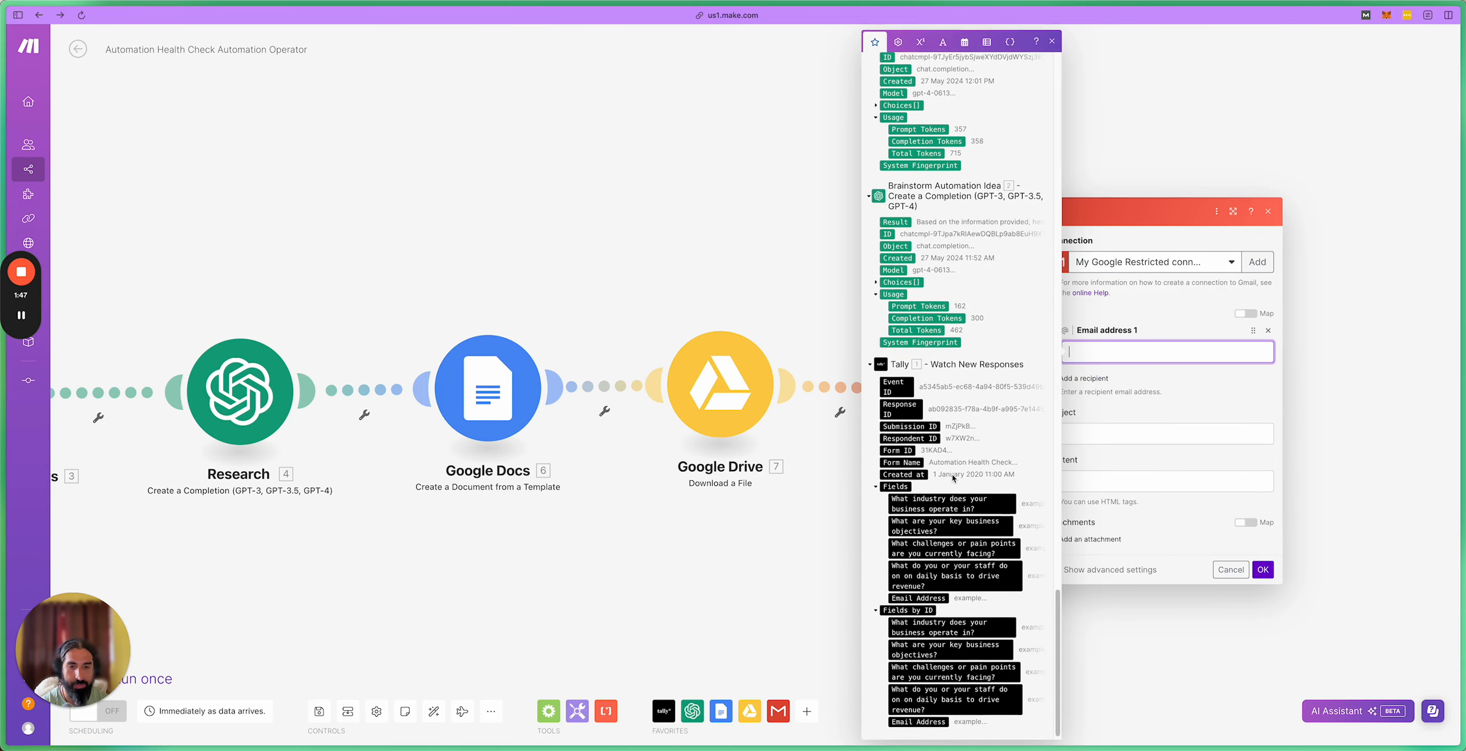
click(933, 591)
Step: Set subject 'Your AI Health Report' and a body saying the report is attached below
click(1130, 433)
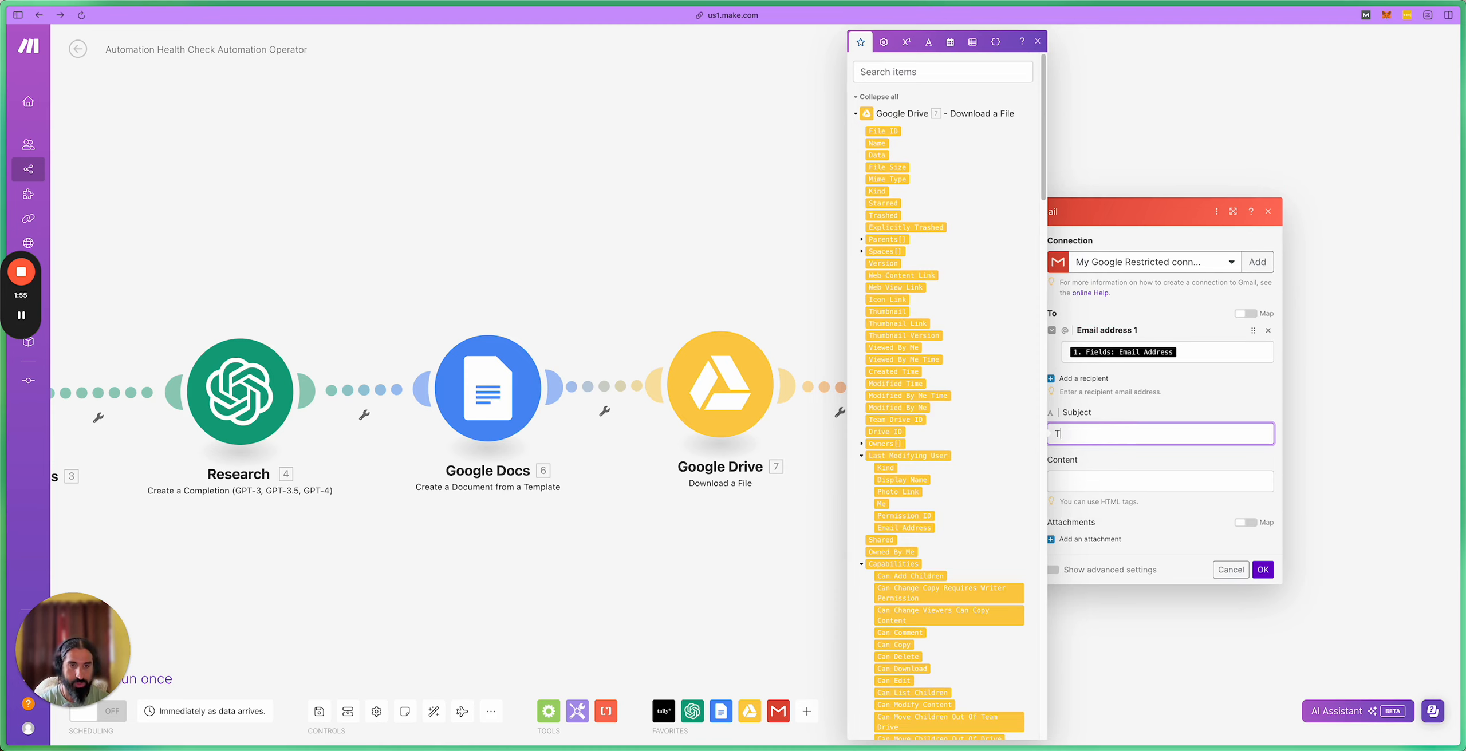
text(Your AI Hea)
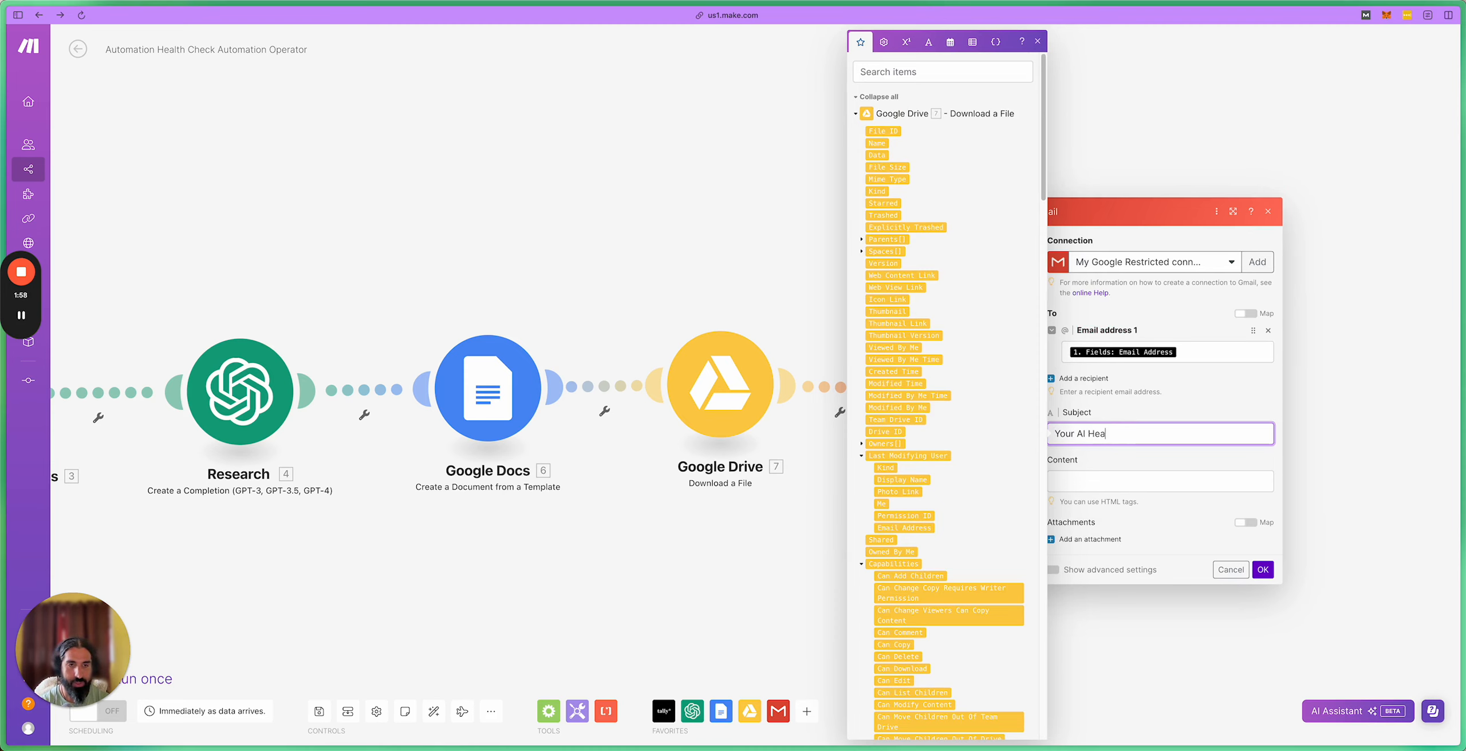
text(lth Report)
click(1103, 490)
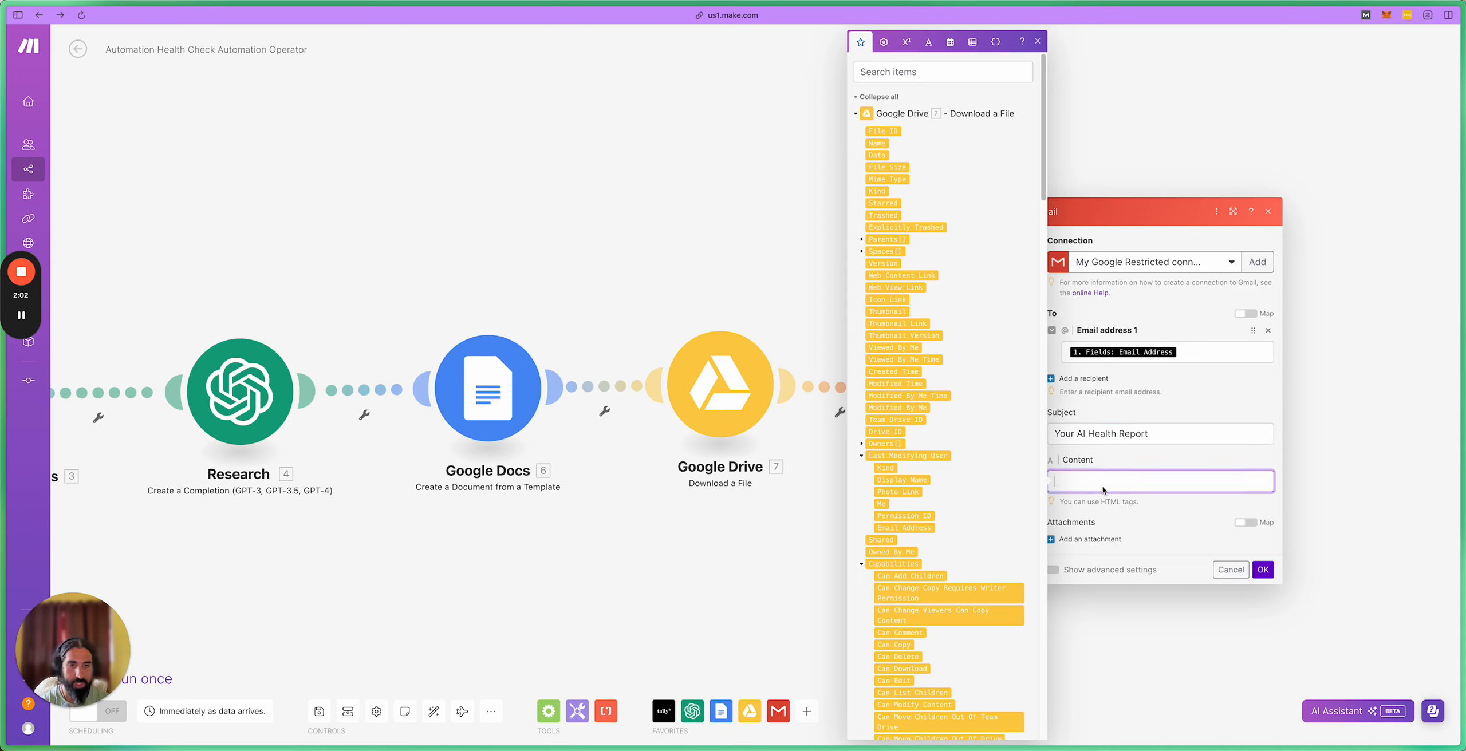
text(Hi There )
text( please find t)
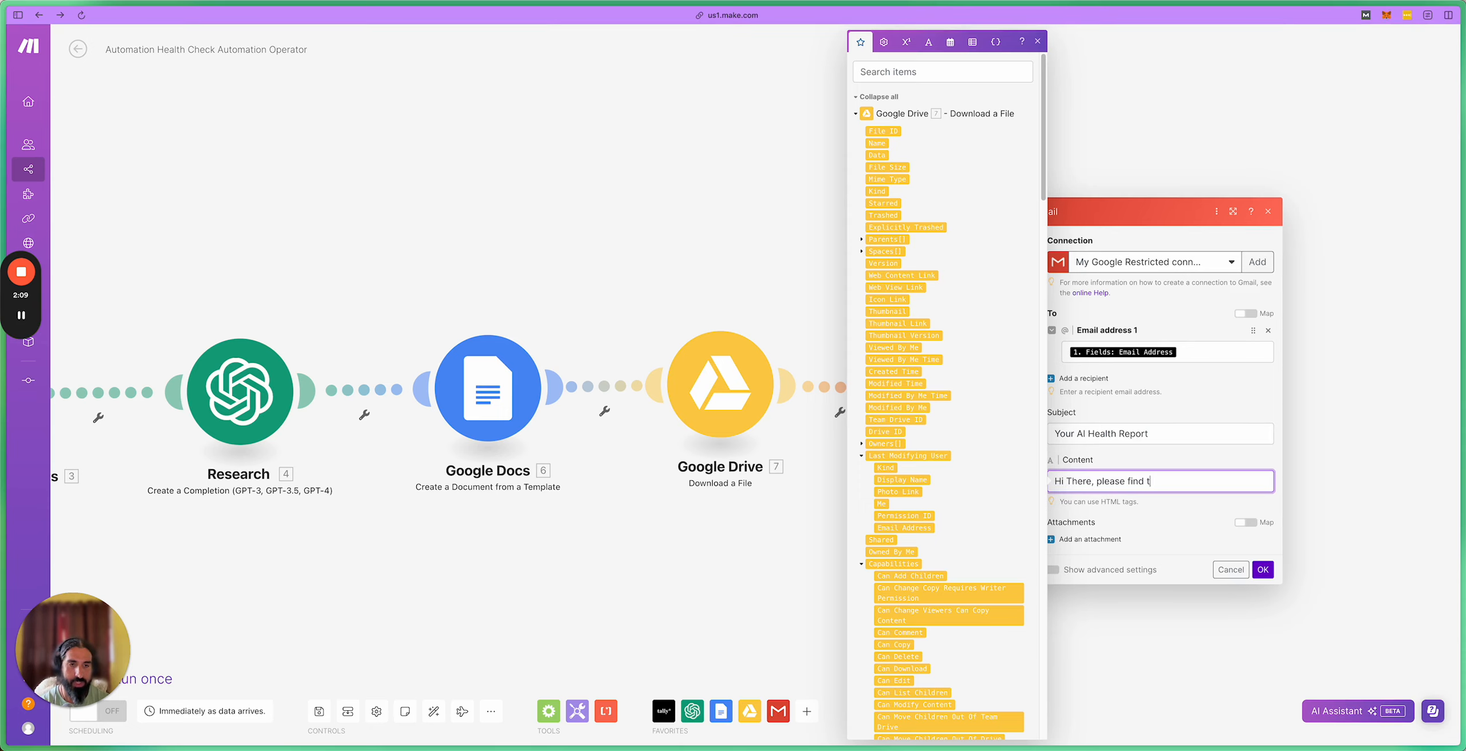
text(our au)
text(t)
key(BackSpace)
key(BackSpace)
key(BackSpace)
text(report a)
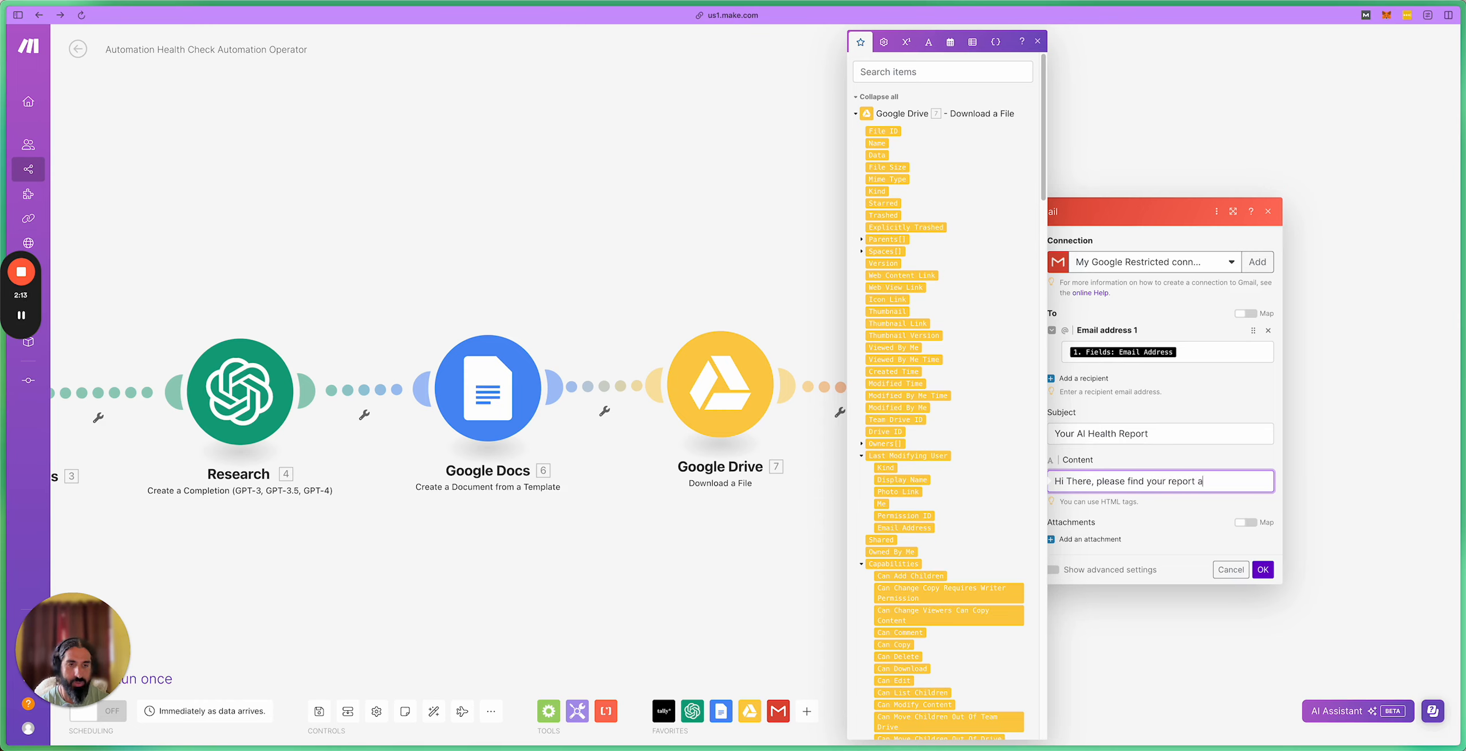
text(ttached below)
Step: Attach the file downloaded from Google Drive and save the Gmail module
click(1114, 559)
click(1103, 541)
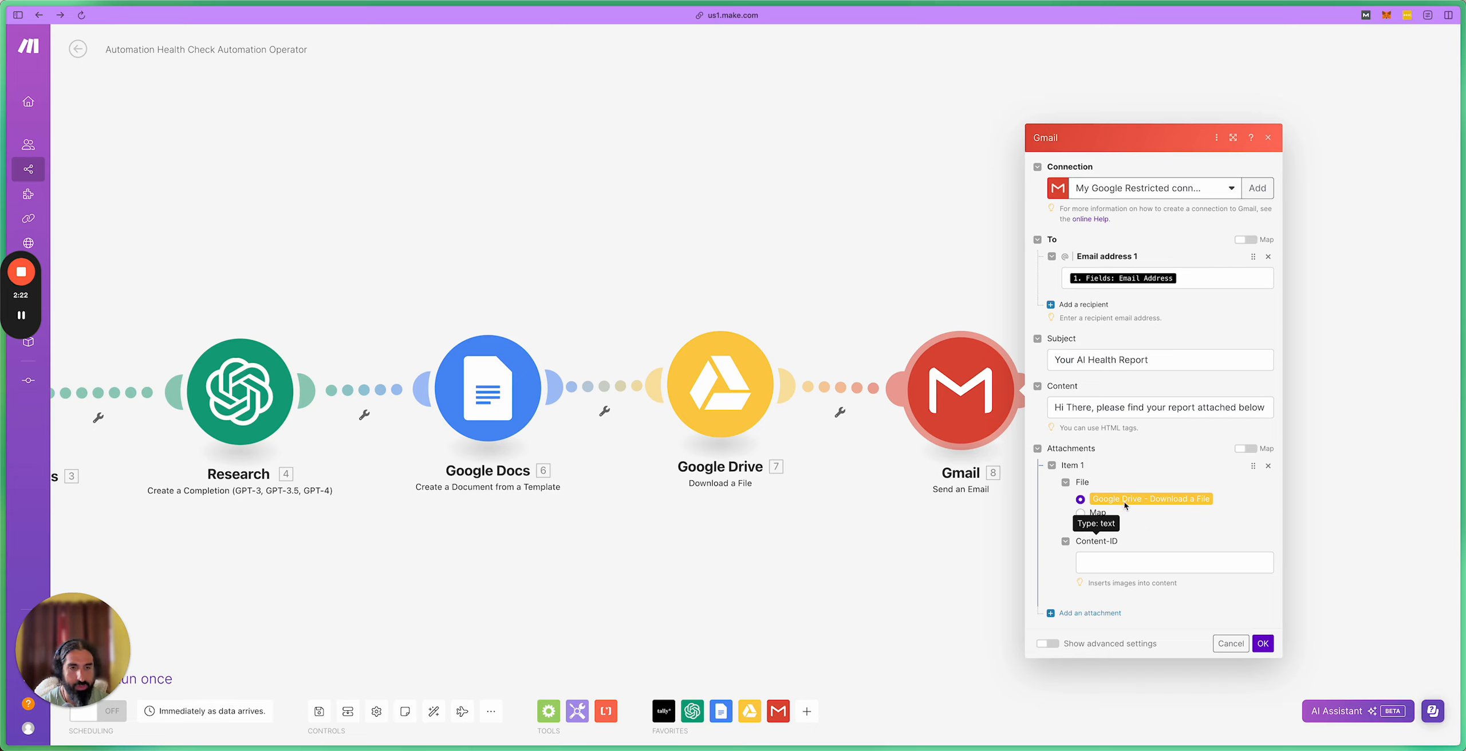
click(1095, 512)
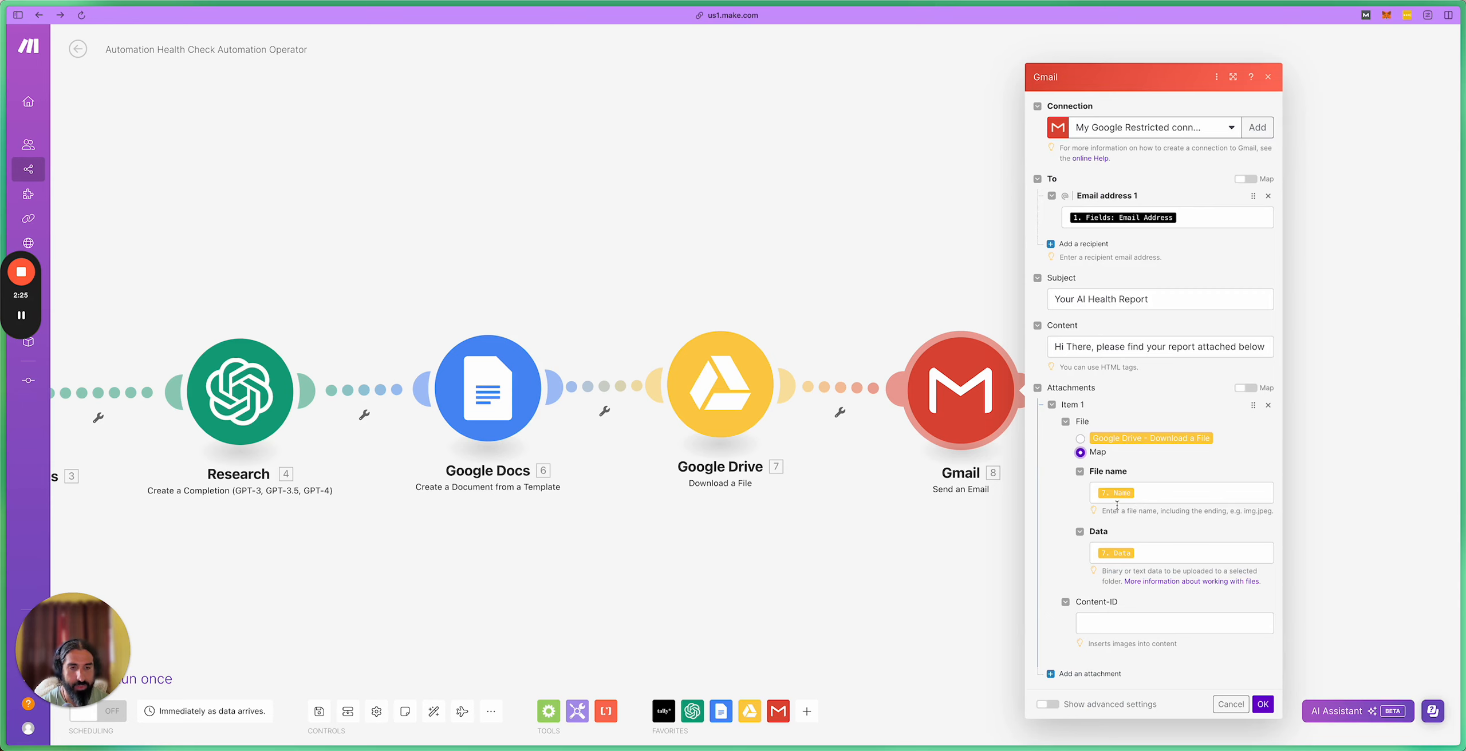
click(1081, 439)
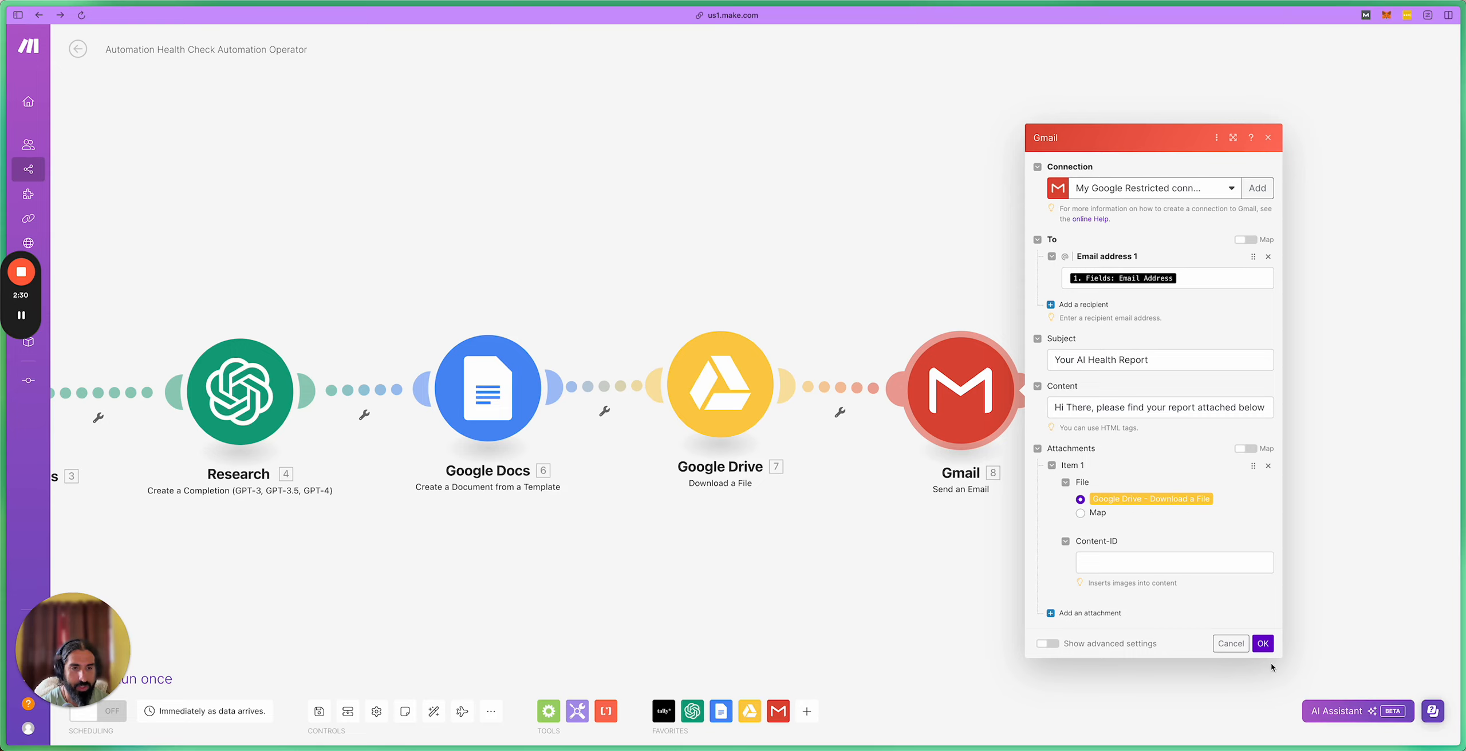
click(1263, 644)
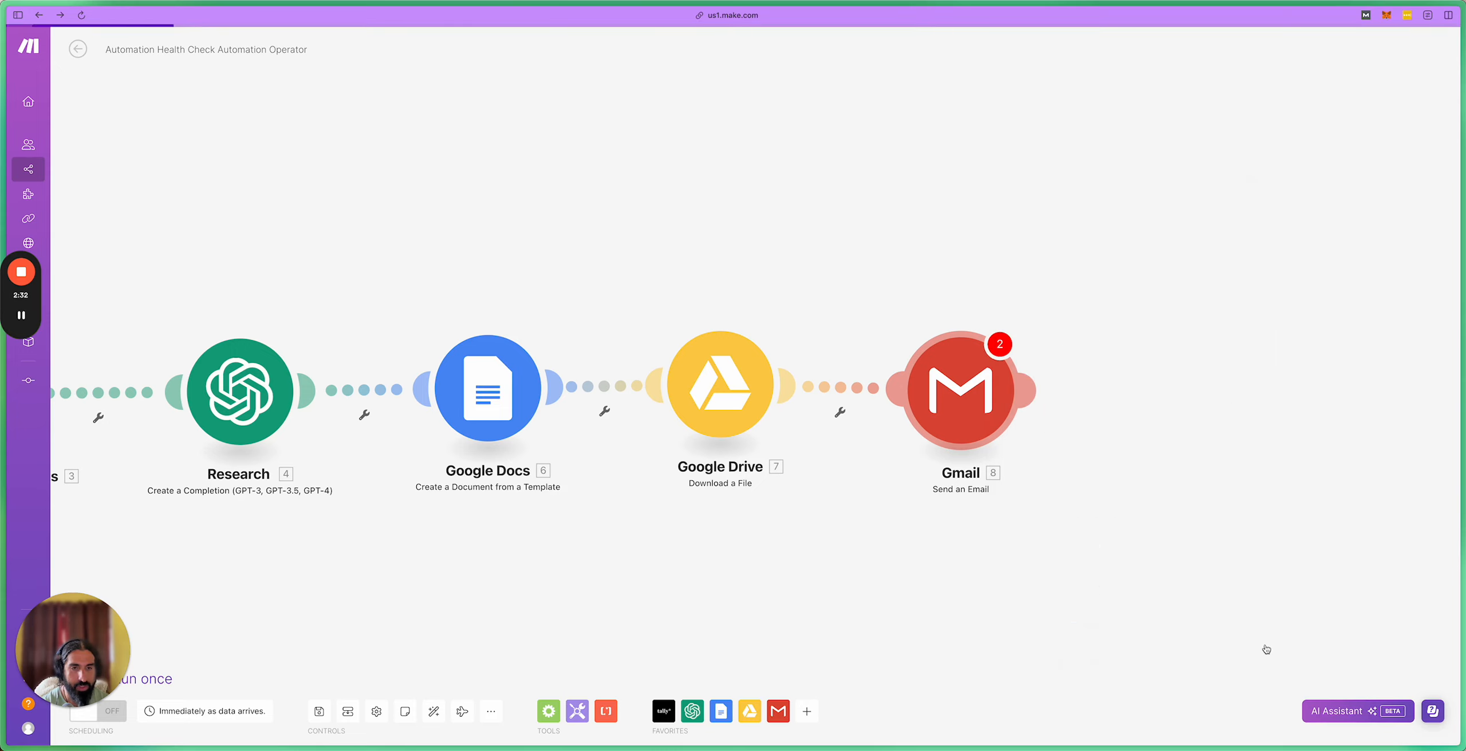
Step: Fix the Gmail module warning by re-adding the Drive file attachment and saving
click(1000, 343)
click(1226, 396)
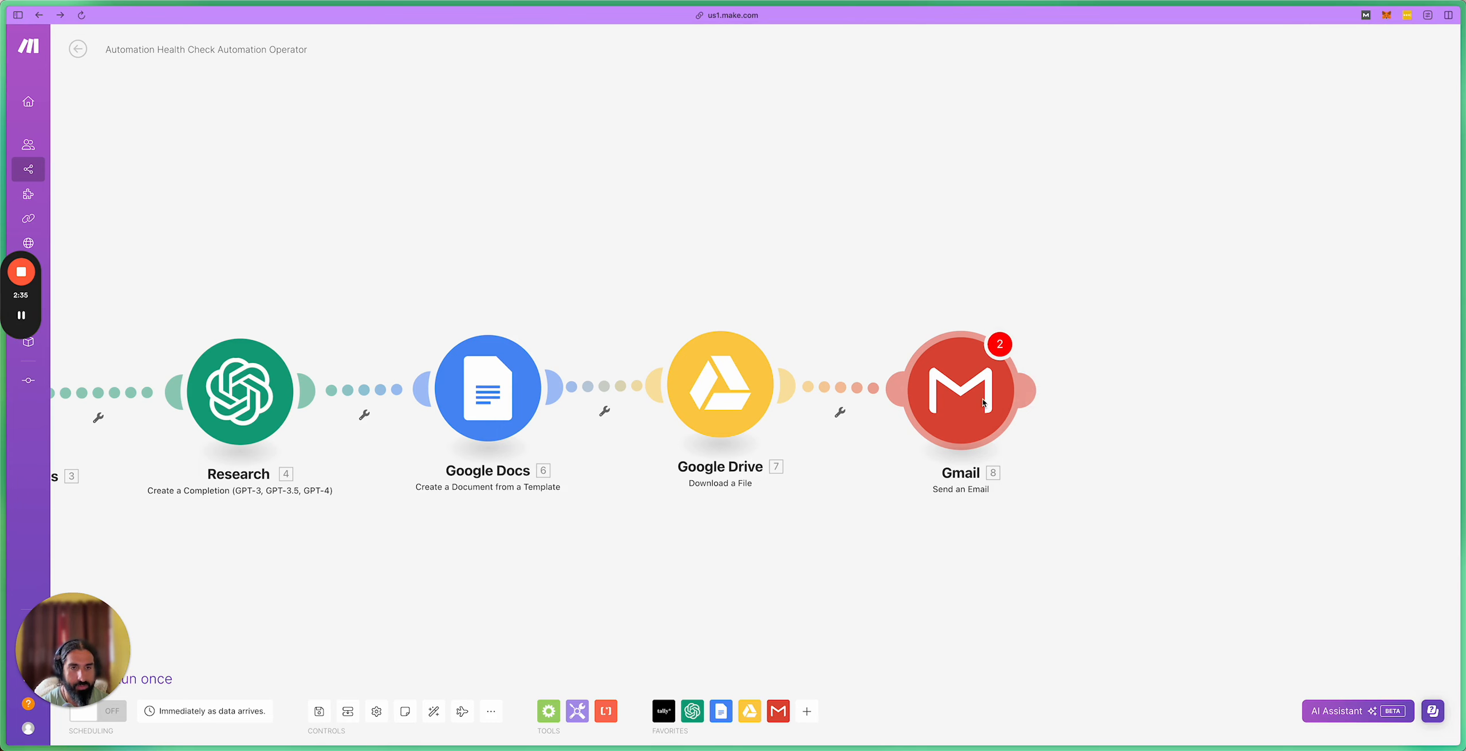
click(983, 402)
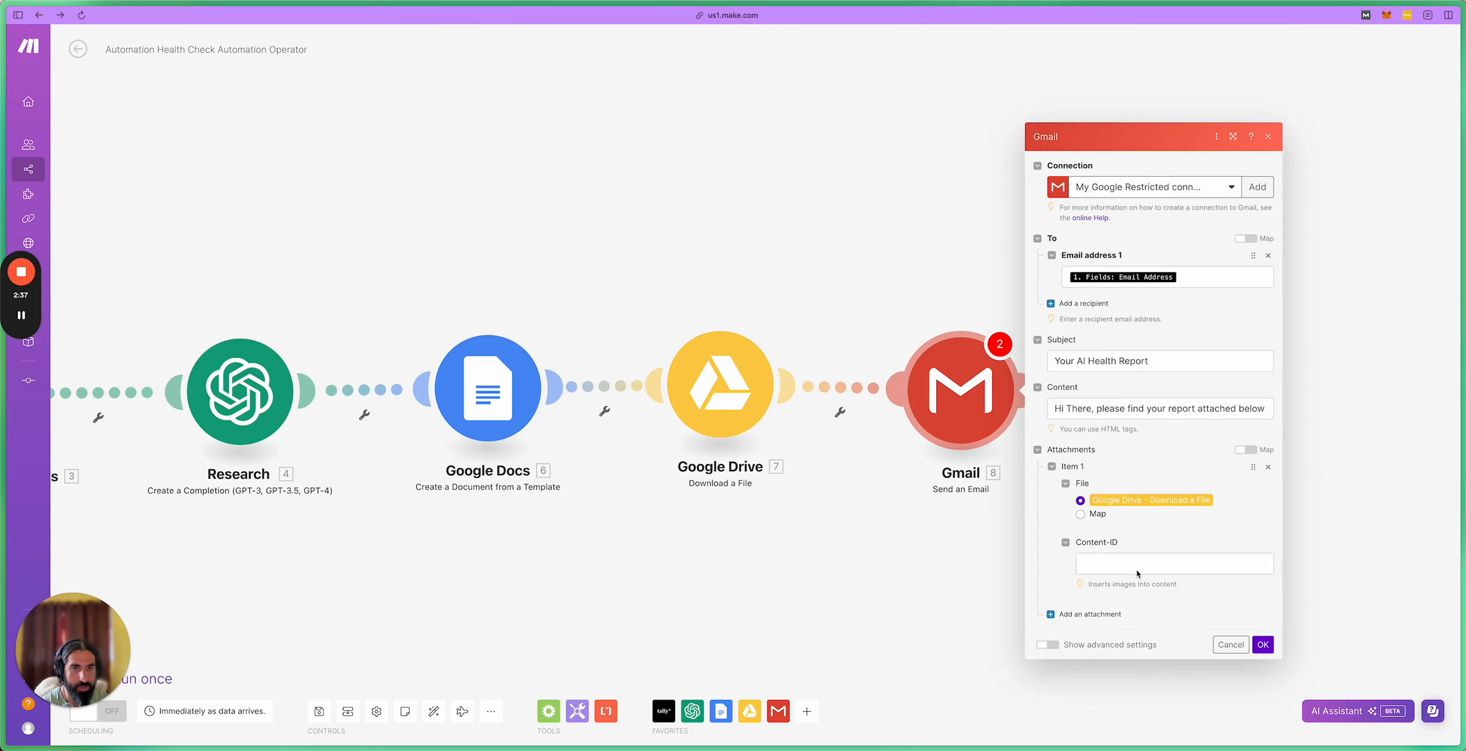
click(1268, 467)
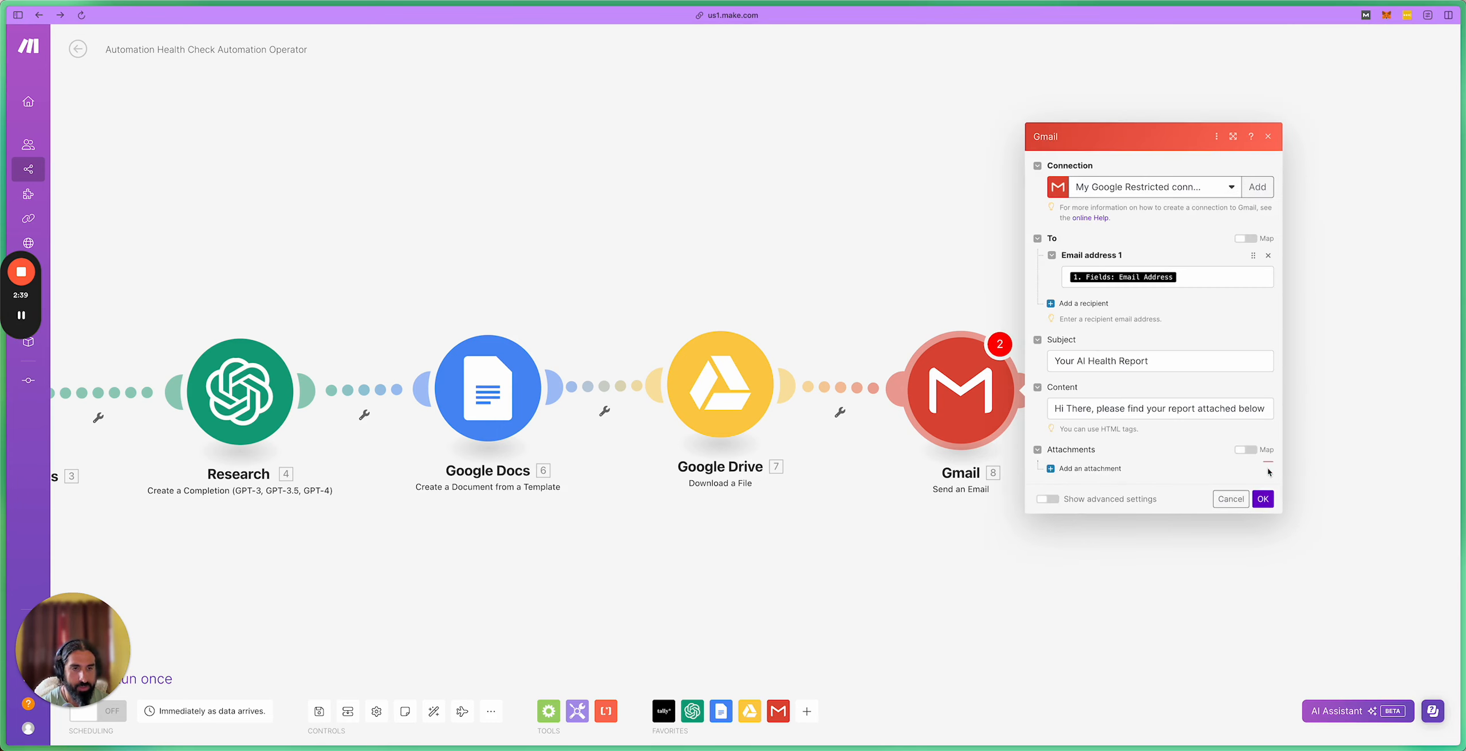
click(1062, 541)
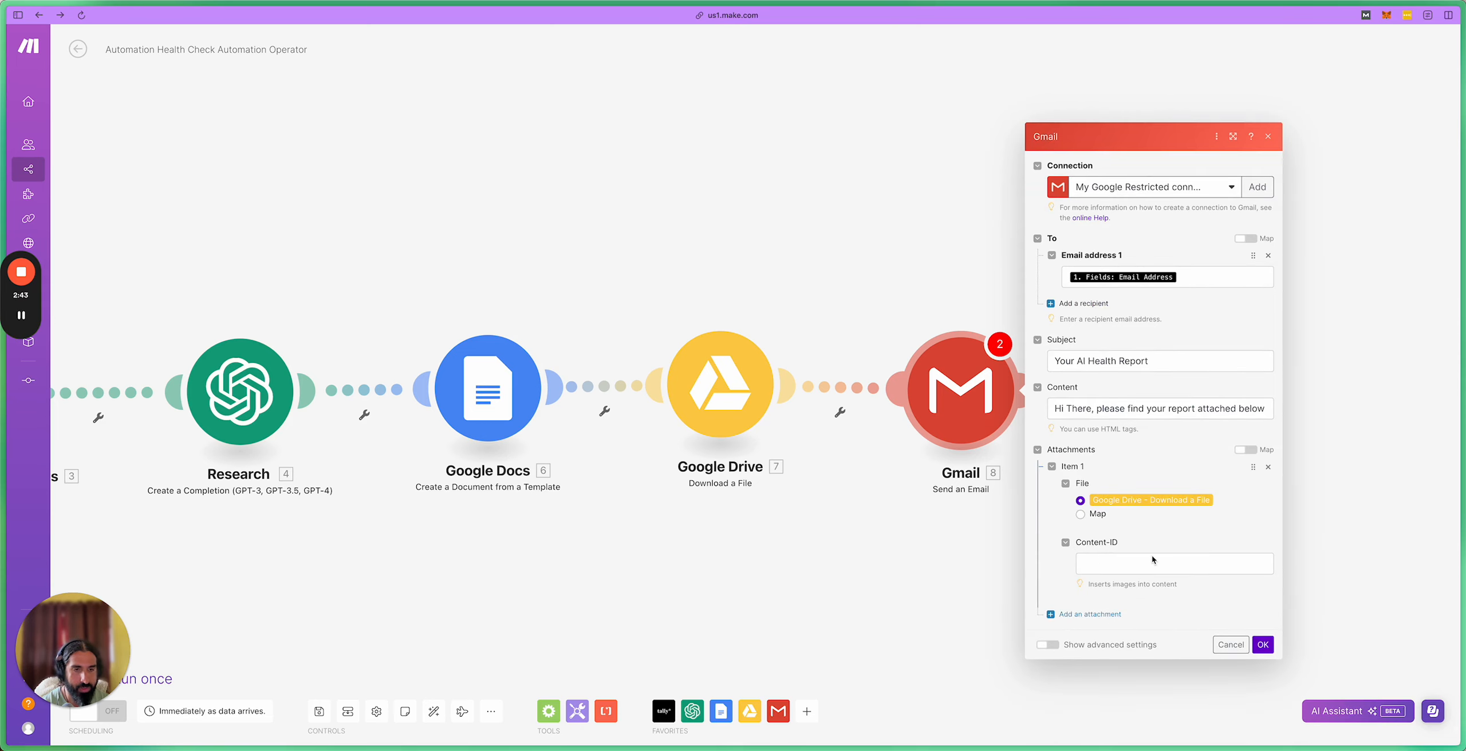
click(1262, 645)
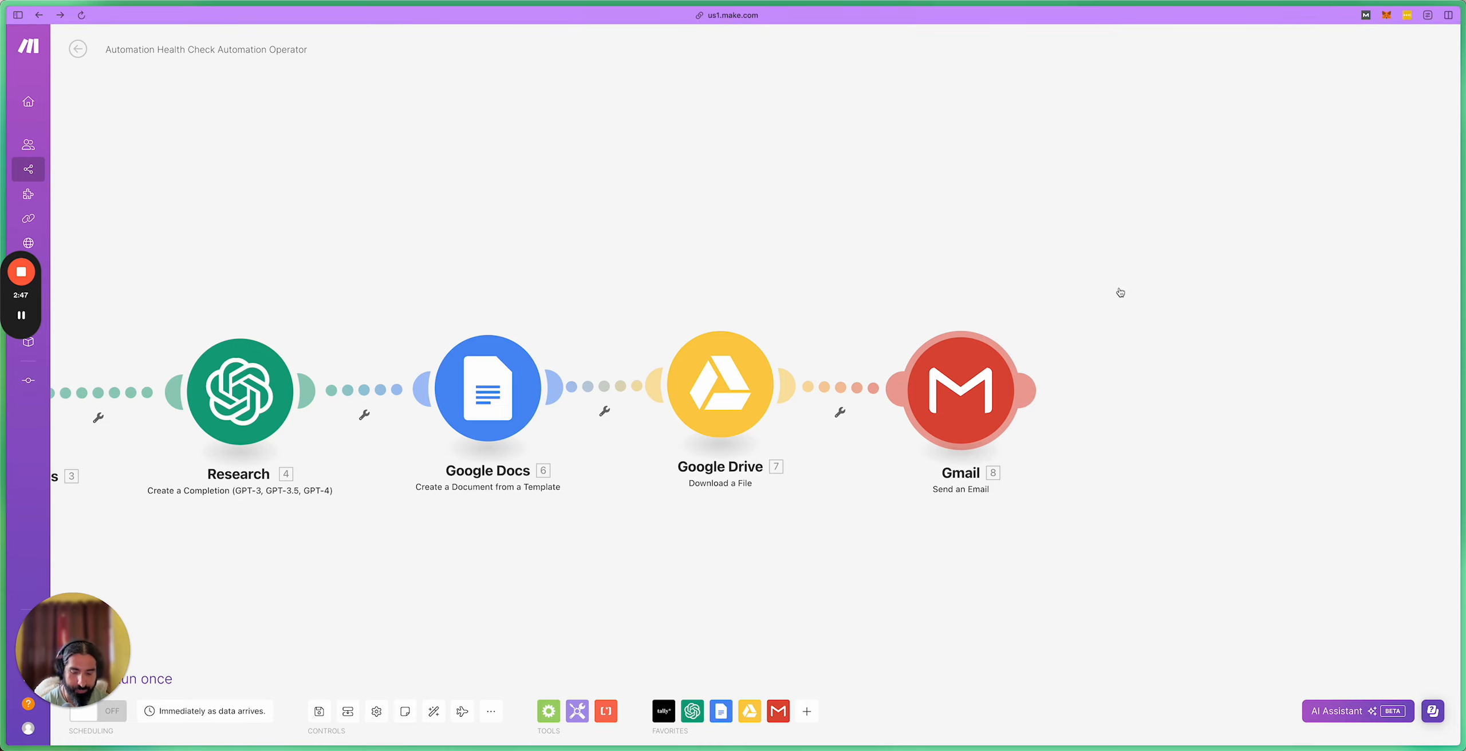
drag(1107, 287, 1023, 291)
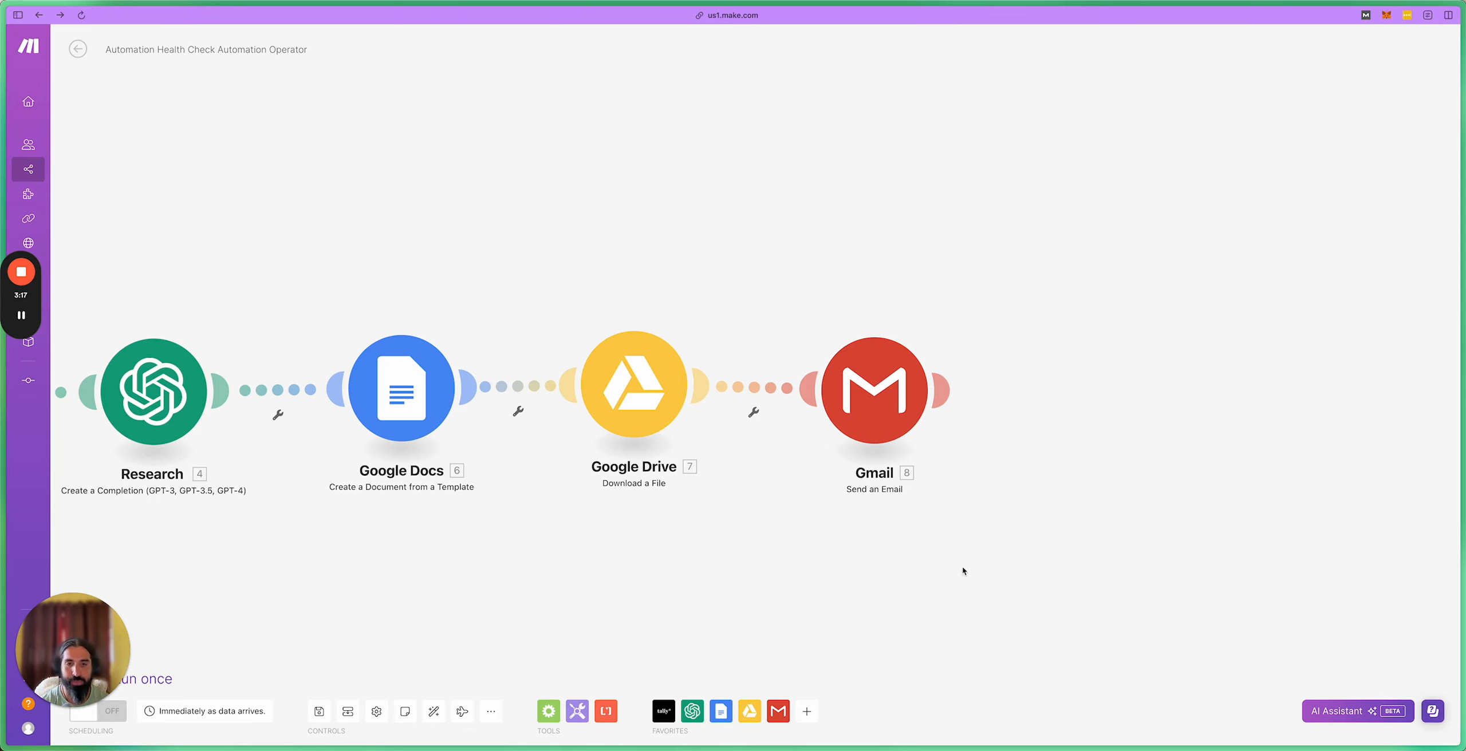
Step: Choose Google Sheets from the Favorites app list and browse its available modules
click(806, 711)
scroll(894, 616, down, 3)
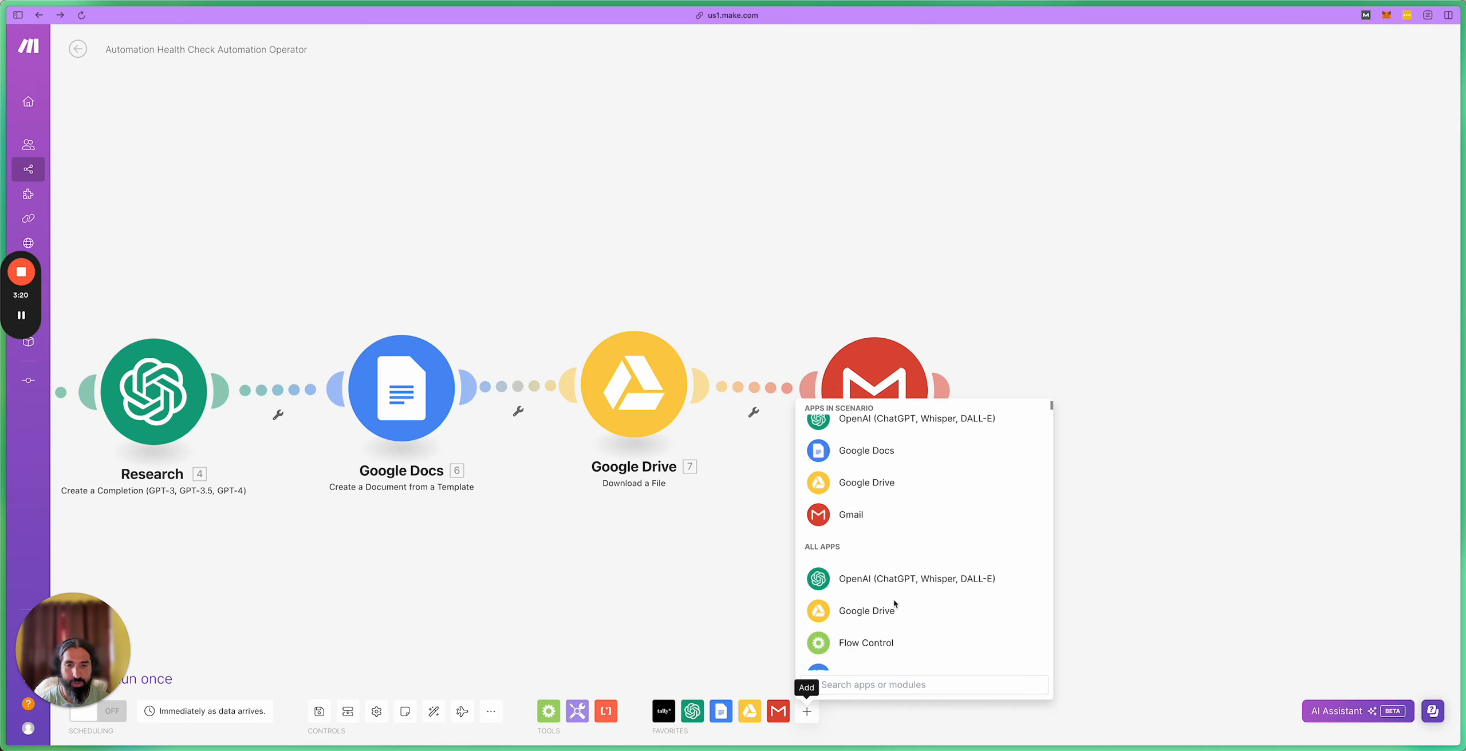
scroll(894, 604, down, 2)
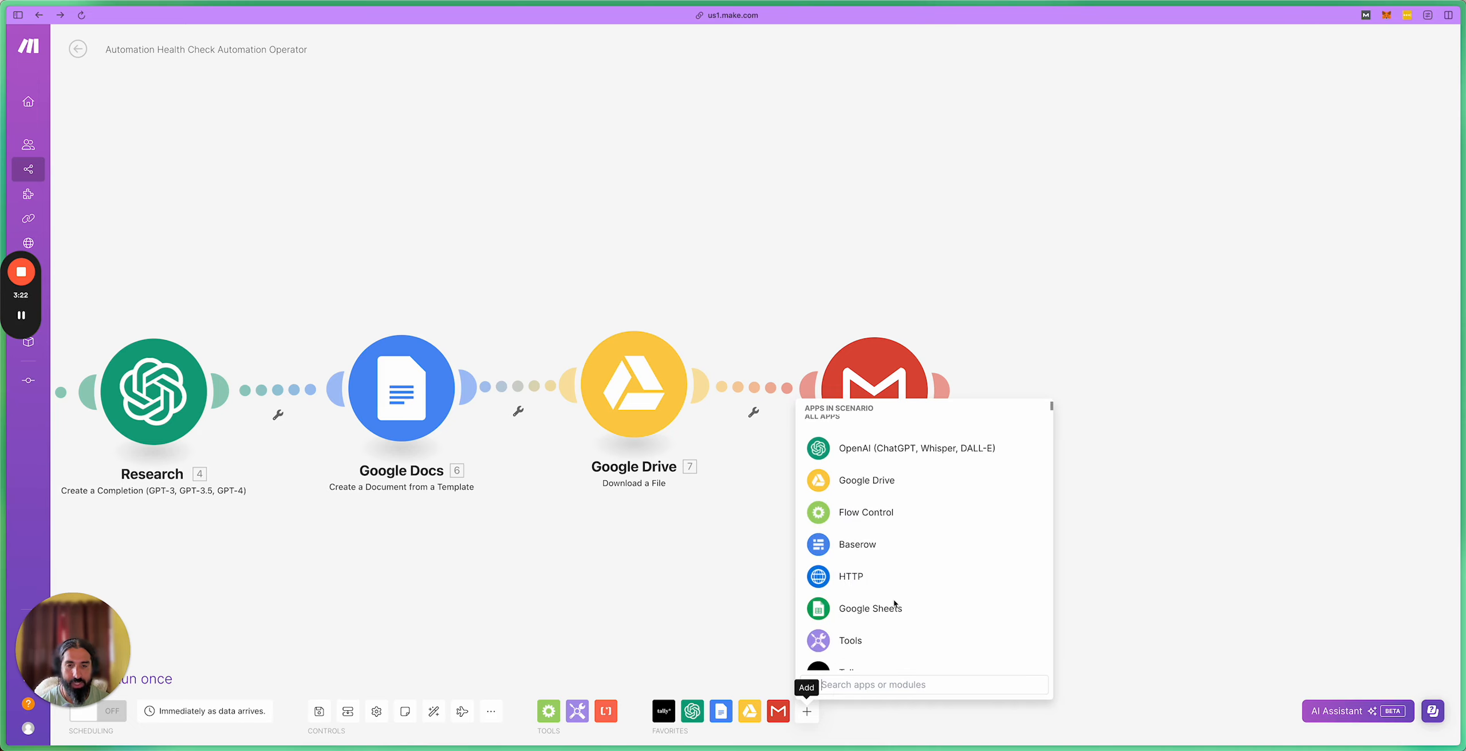
click(826, 612)
scroll(891, 543, down, 3)
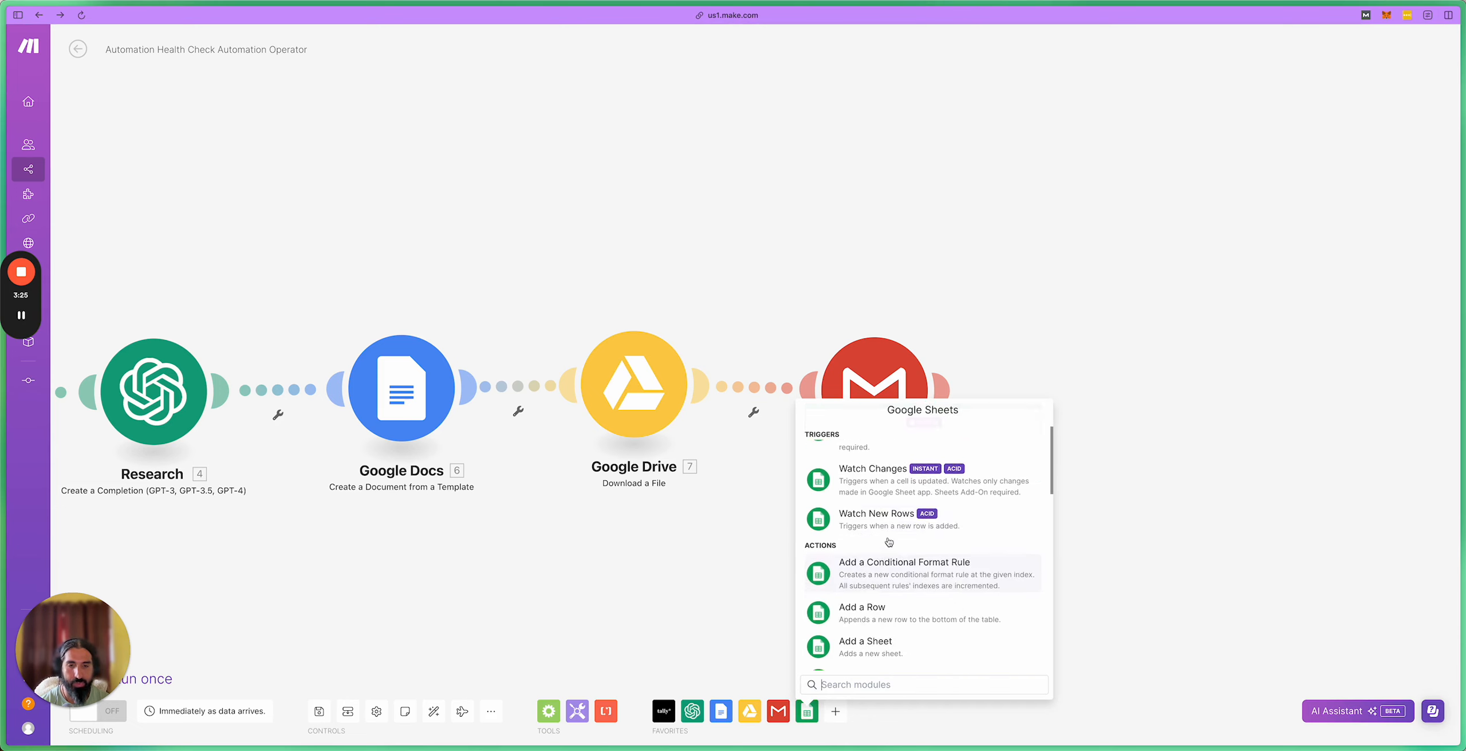
scroll(889, 541, down, 3)
scroll(884, 547, down, 2)
scroll(888, 549, down, 5)
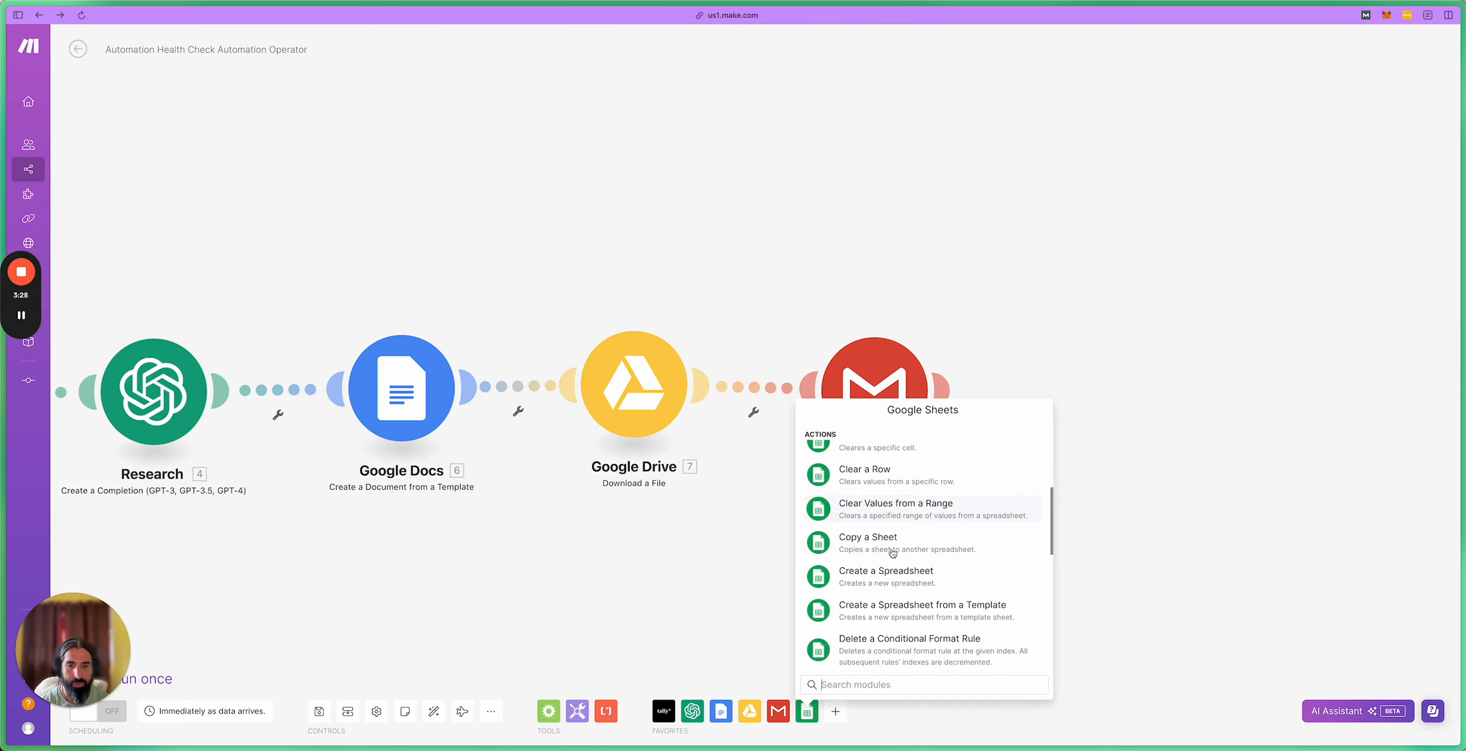
scroll(901, 559, down, 2)
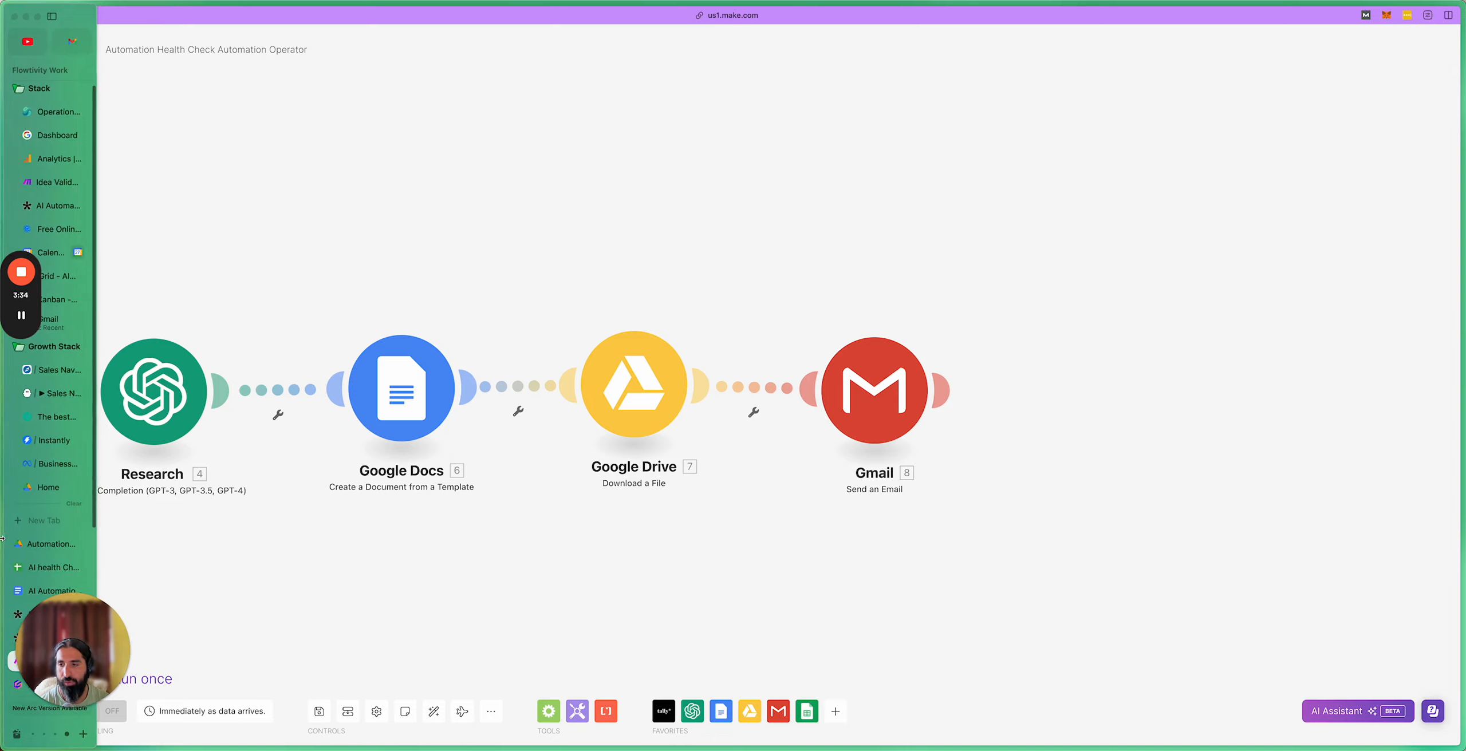
Step: Switch to the Automation Operator Drive tab and open the AI health Check DB spreadsheet
click(34, 545)
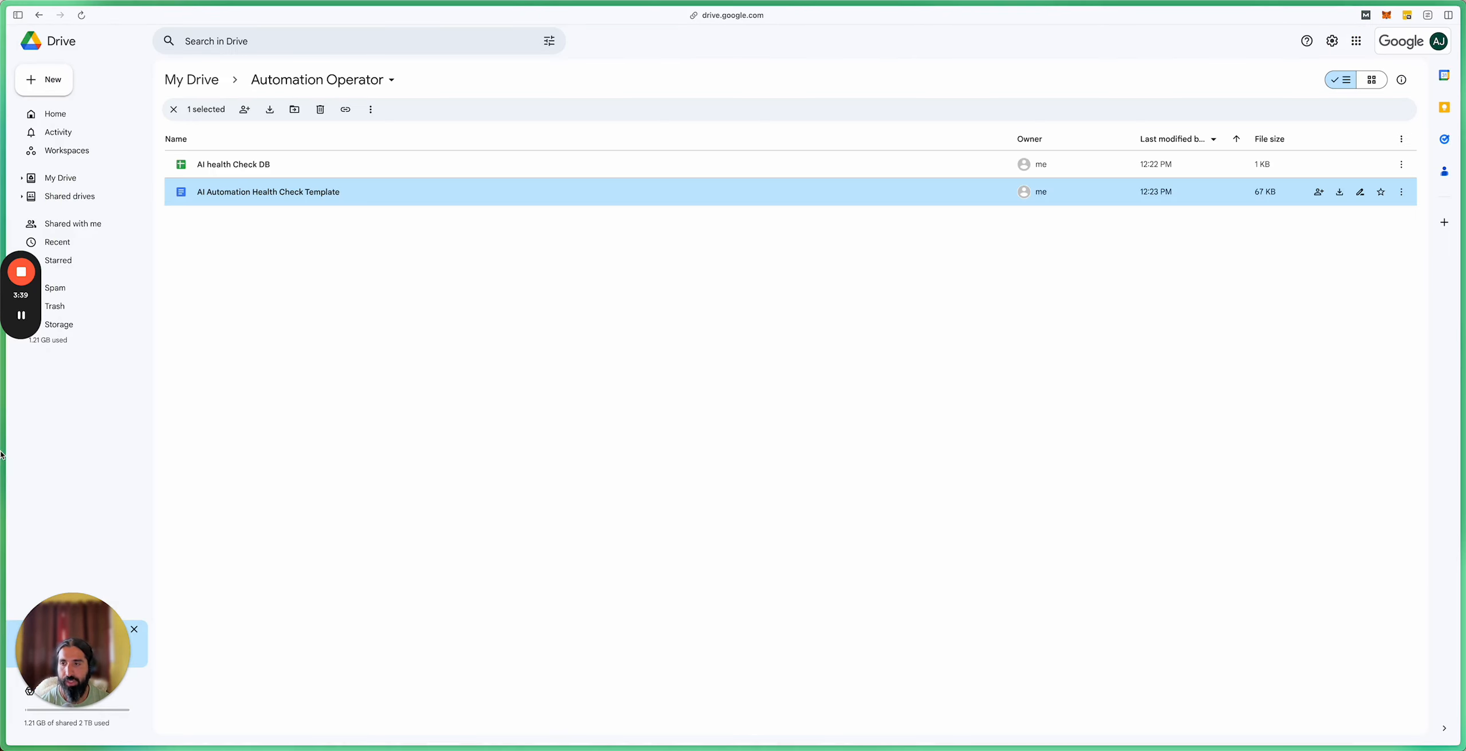
click(54, 567)
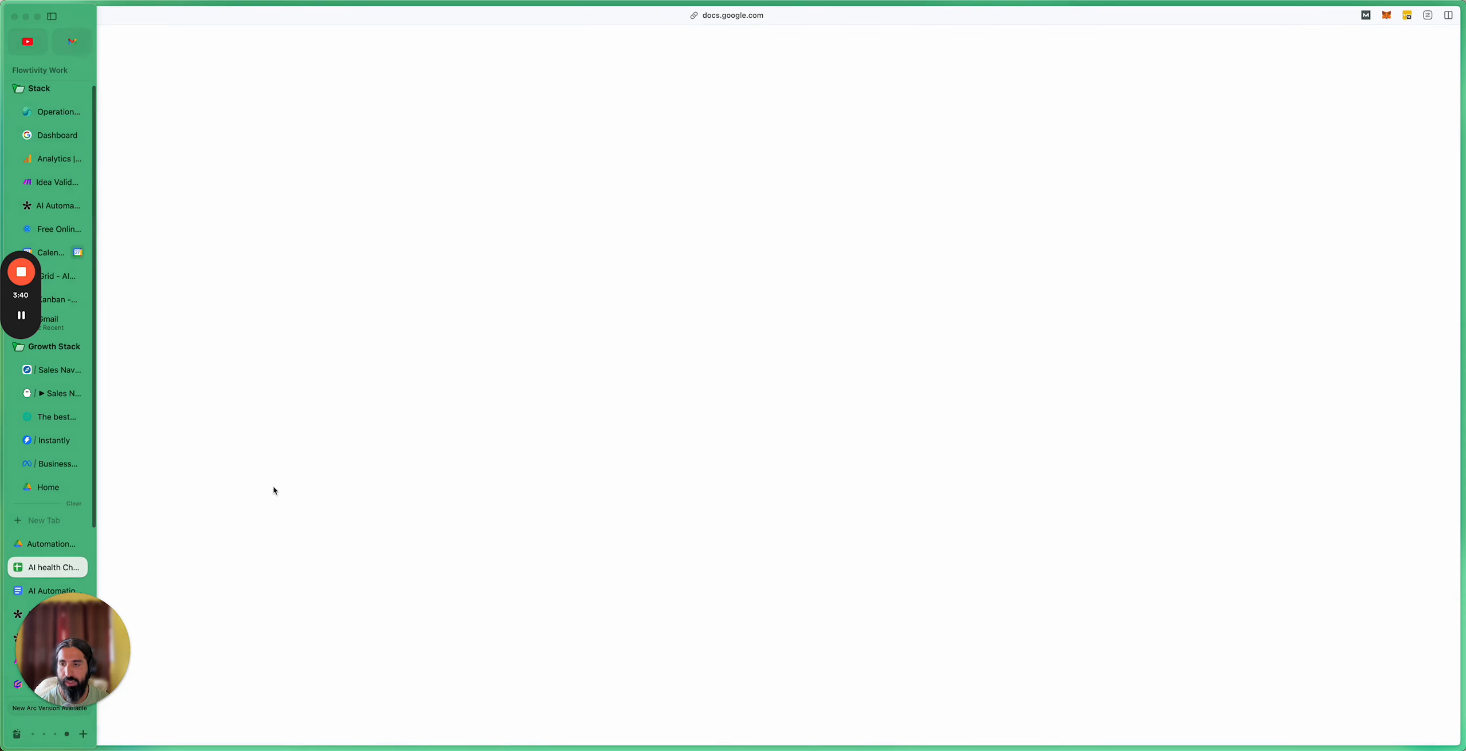
click(236, 204)
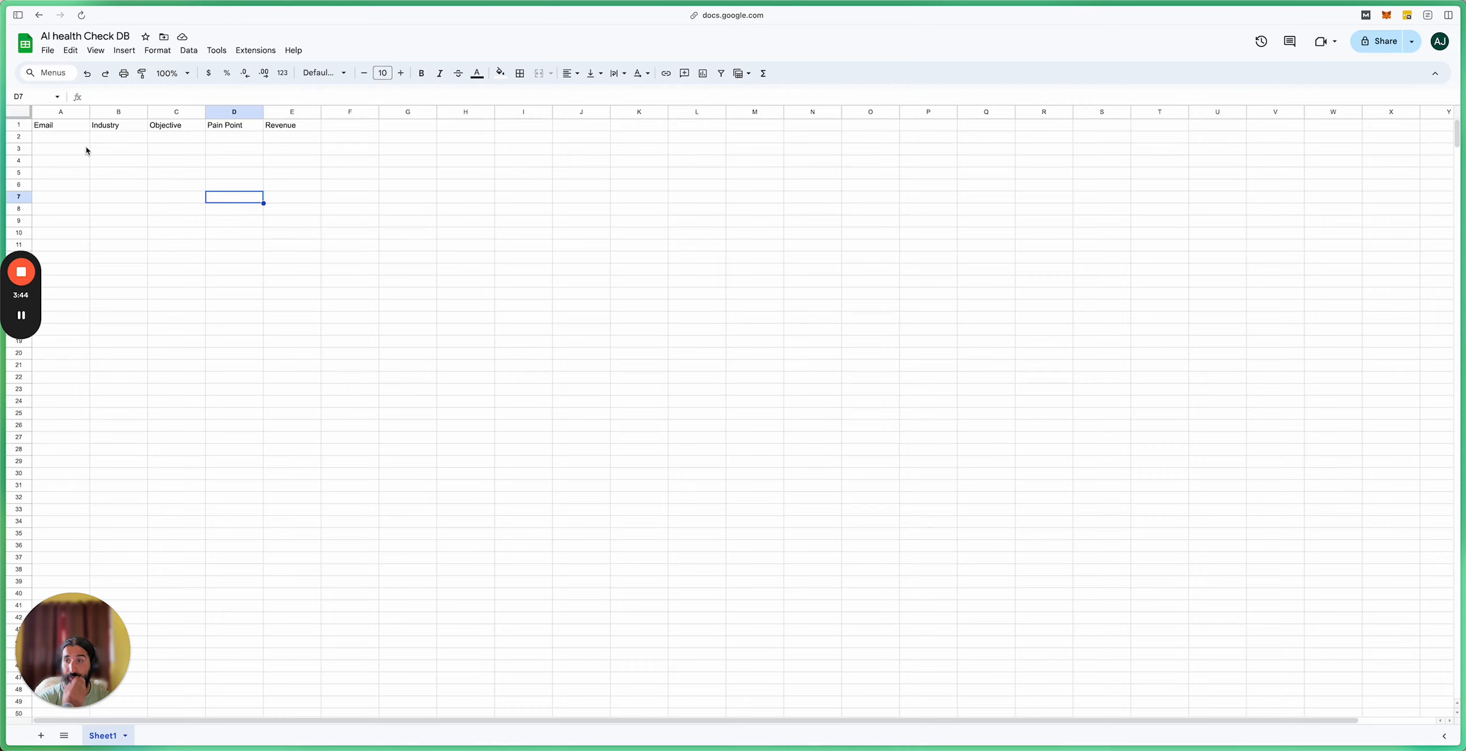
Step: Check the headers Email, Industry, Objective, Pain Point and Revenue in A1–E1
click(67, 126)
click(114, 124)
click(167, 124)
click(246, 126)
click(283, 125)
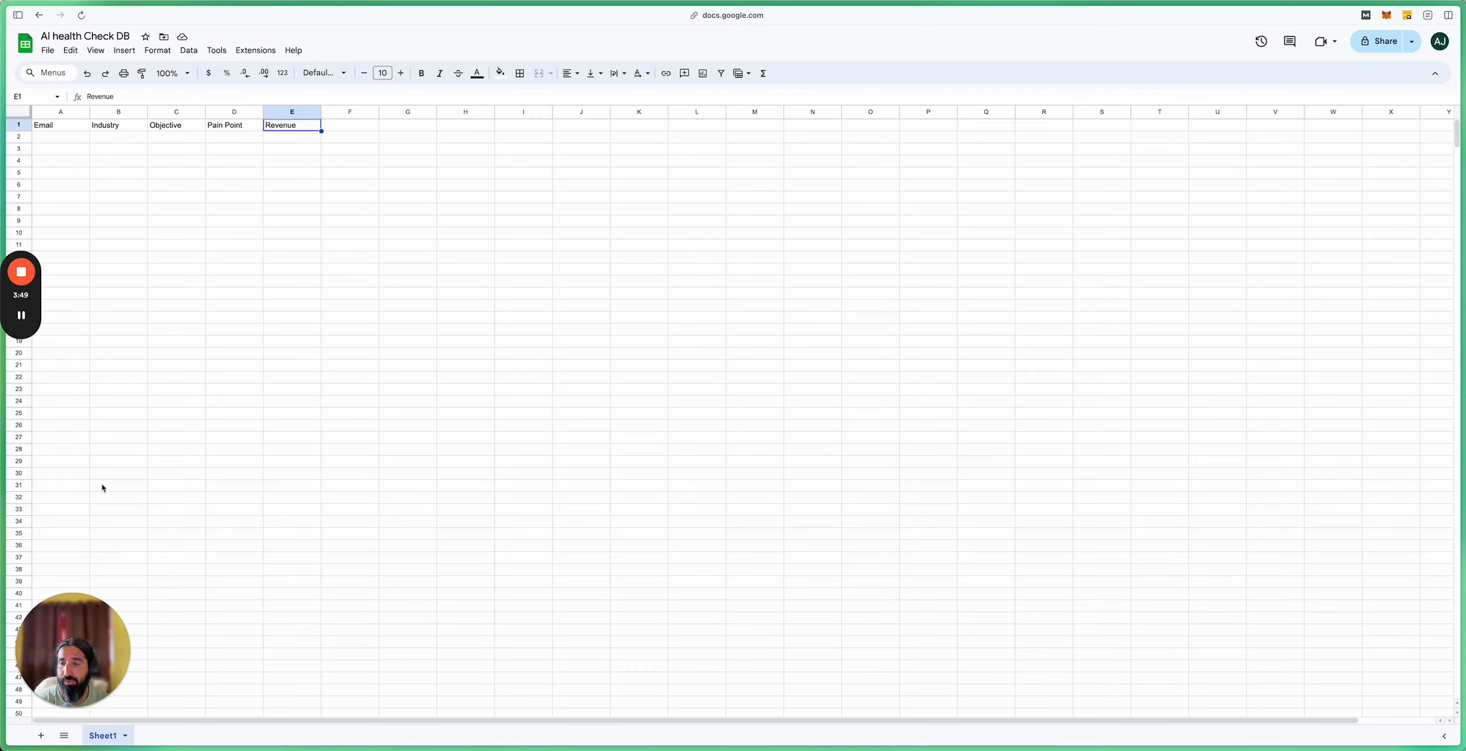
click(226, 370)
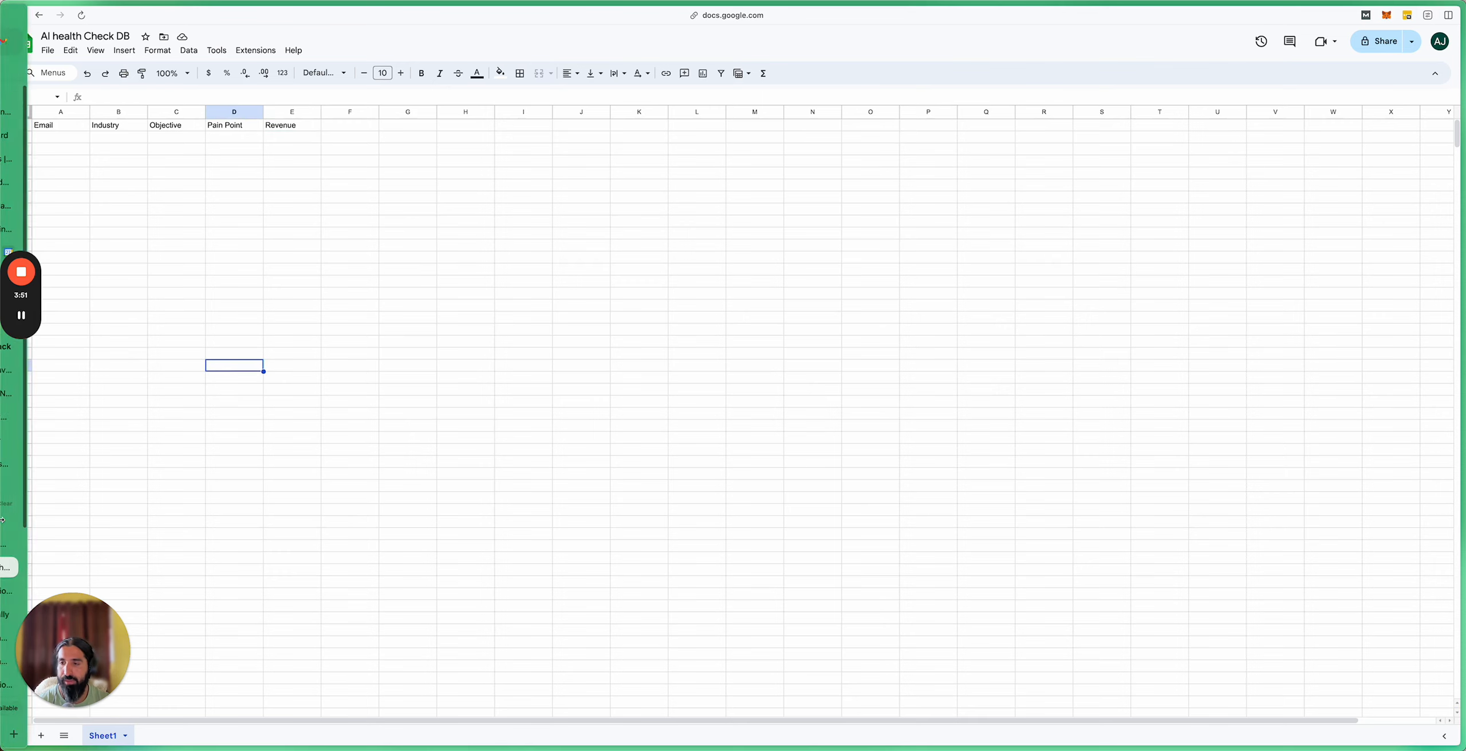
Step: Return to the Make automation scenario from the Arc sidebar
mouse_move(2, 522)
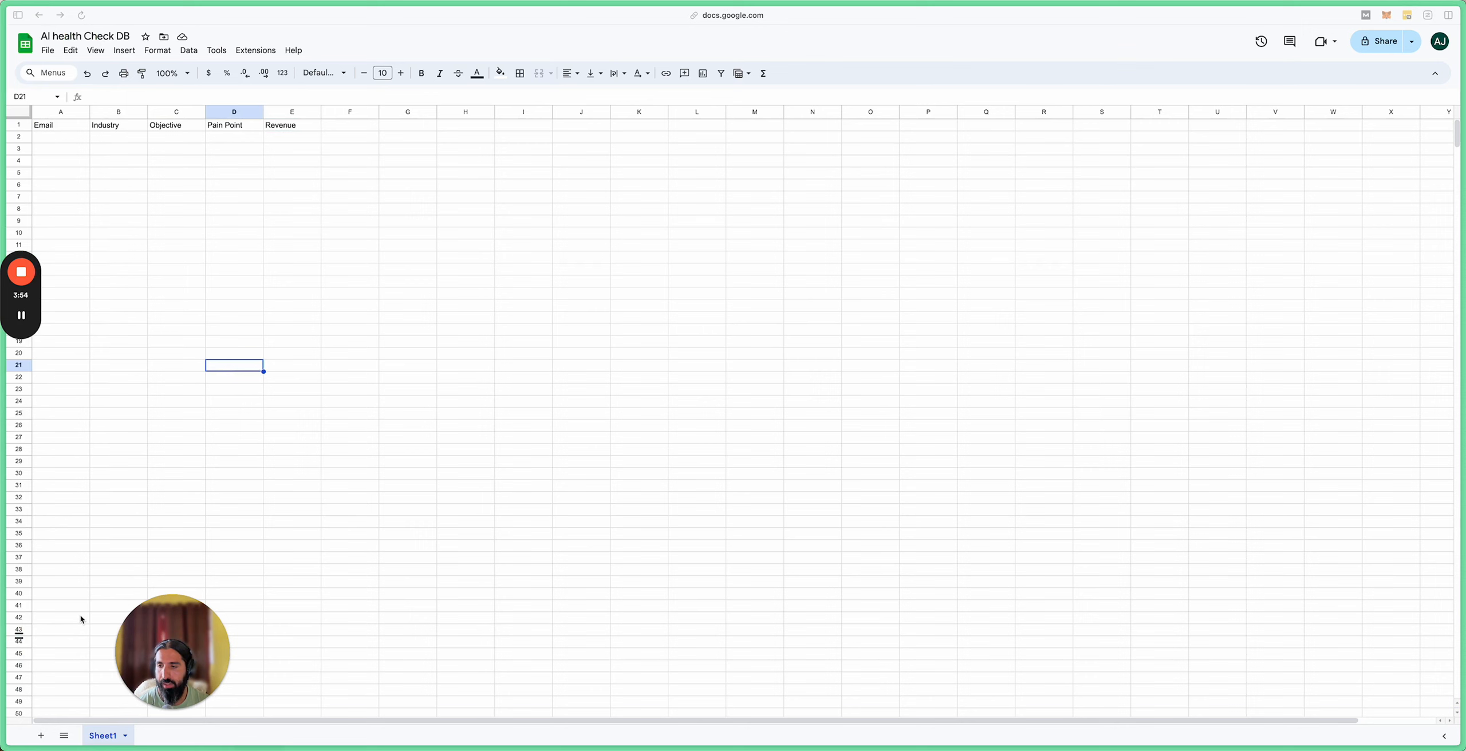
mouse_move(3, 636)
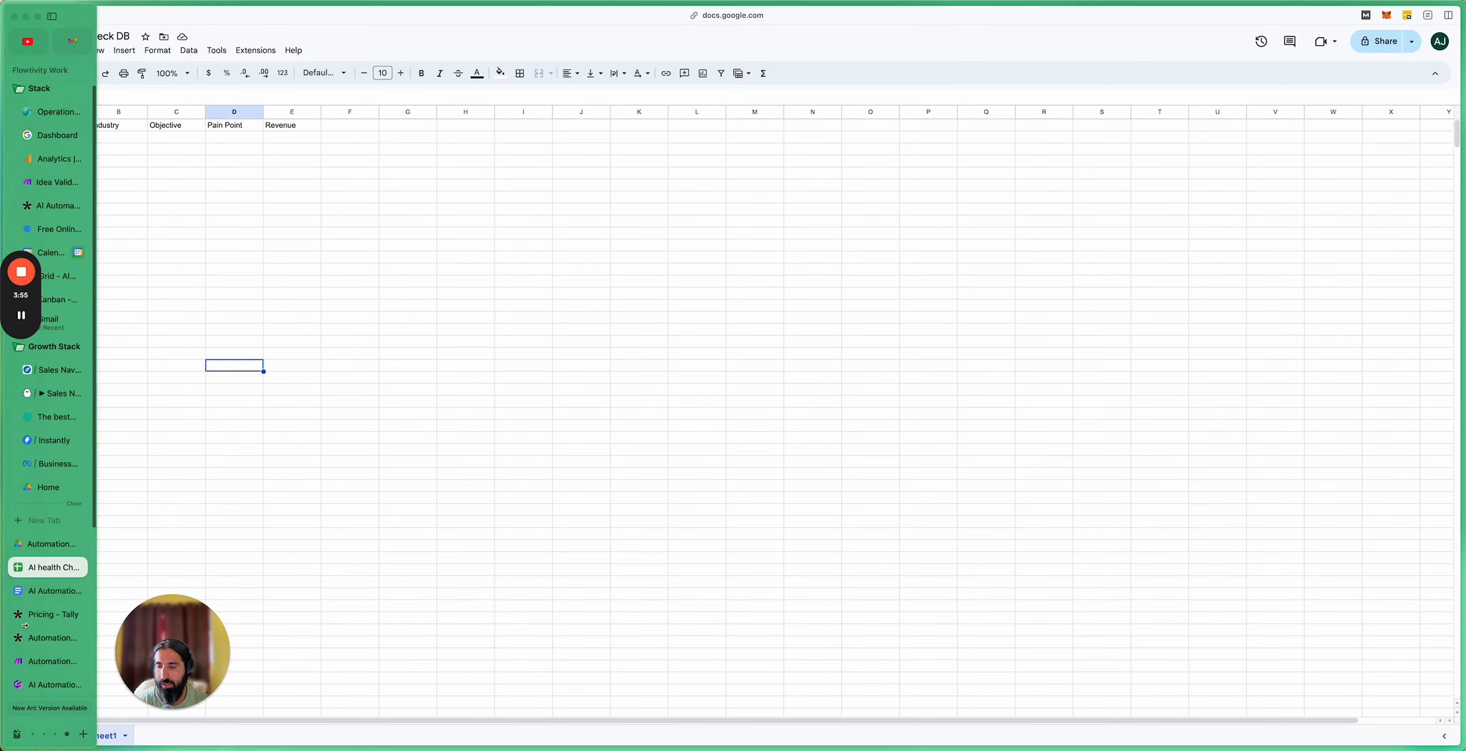
click(38, 663)
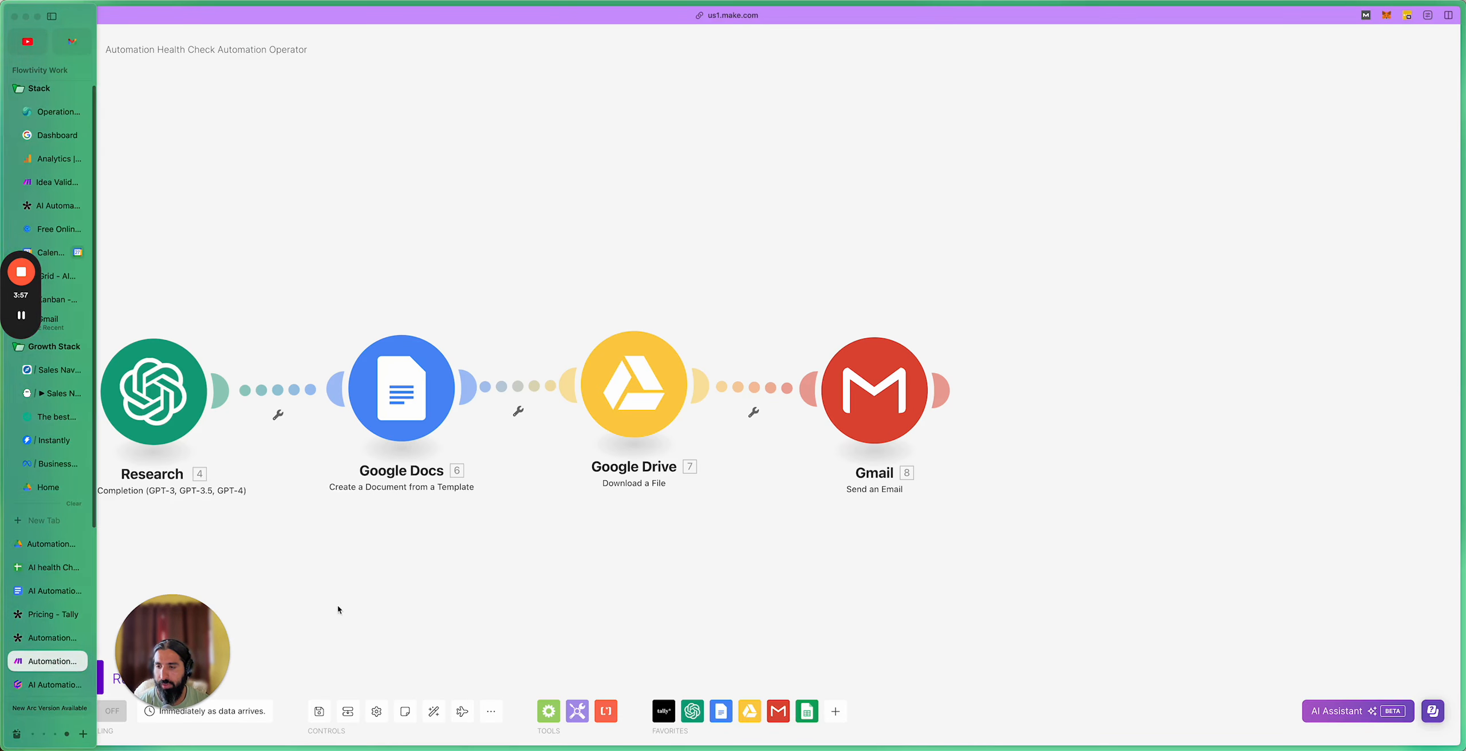
Step: Pick Add a Row from the Google Sheets modules and attach it after the Gmail step
click(808, 712)
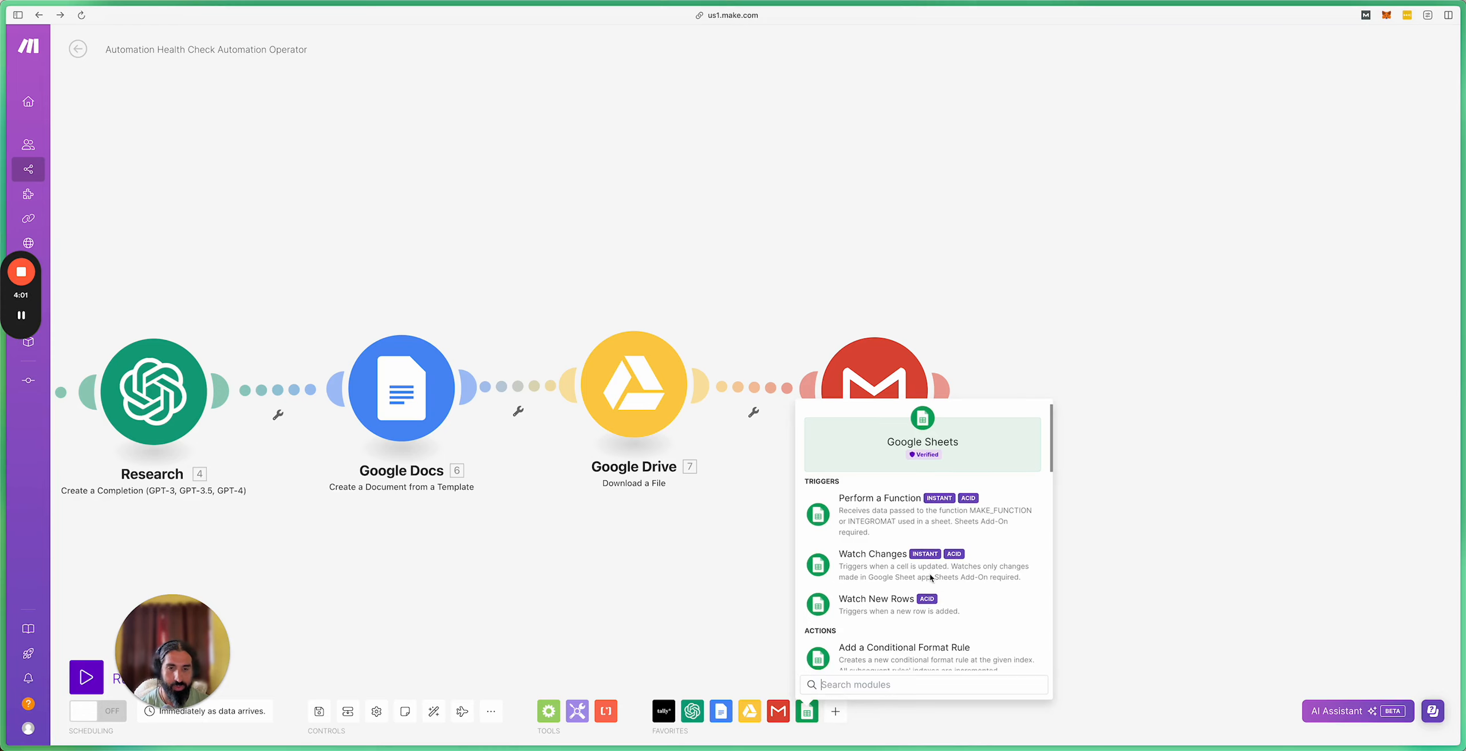
scroll(930, 578, down, 6)
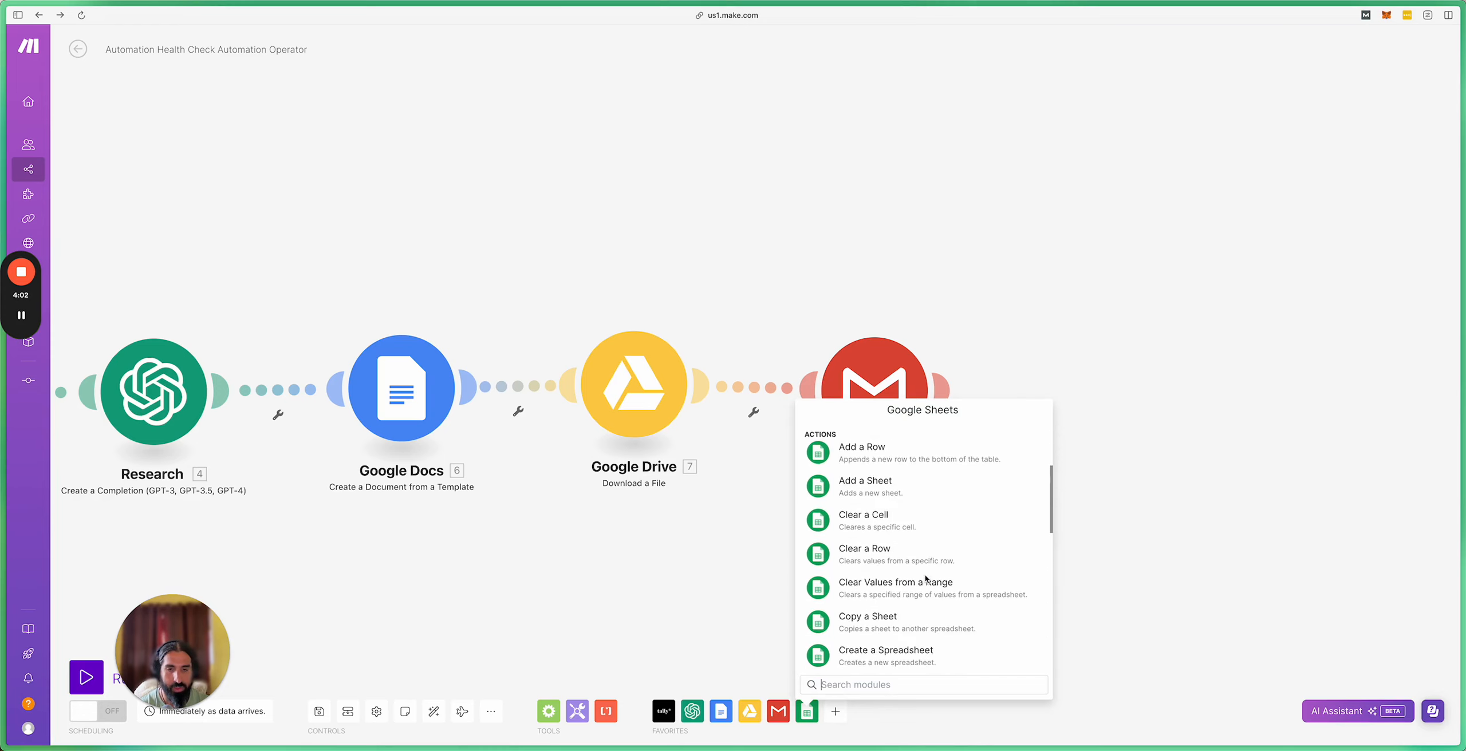
scroll(925, 578, down, 5)
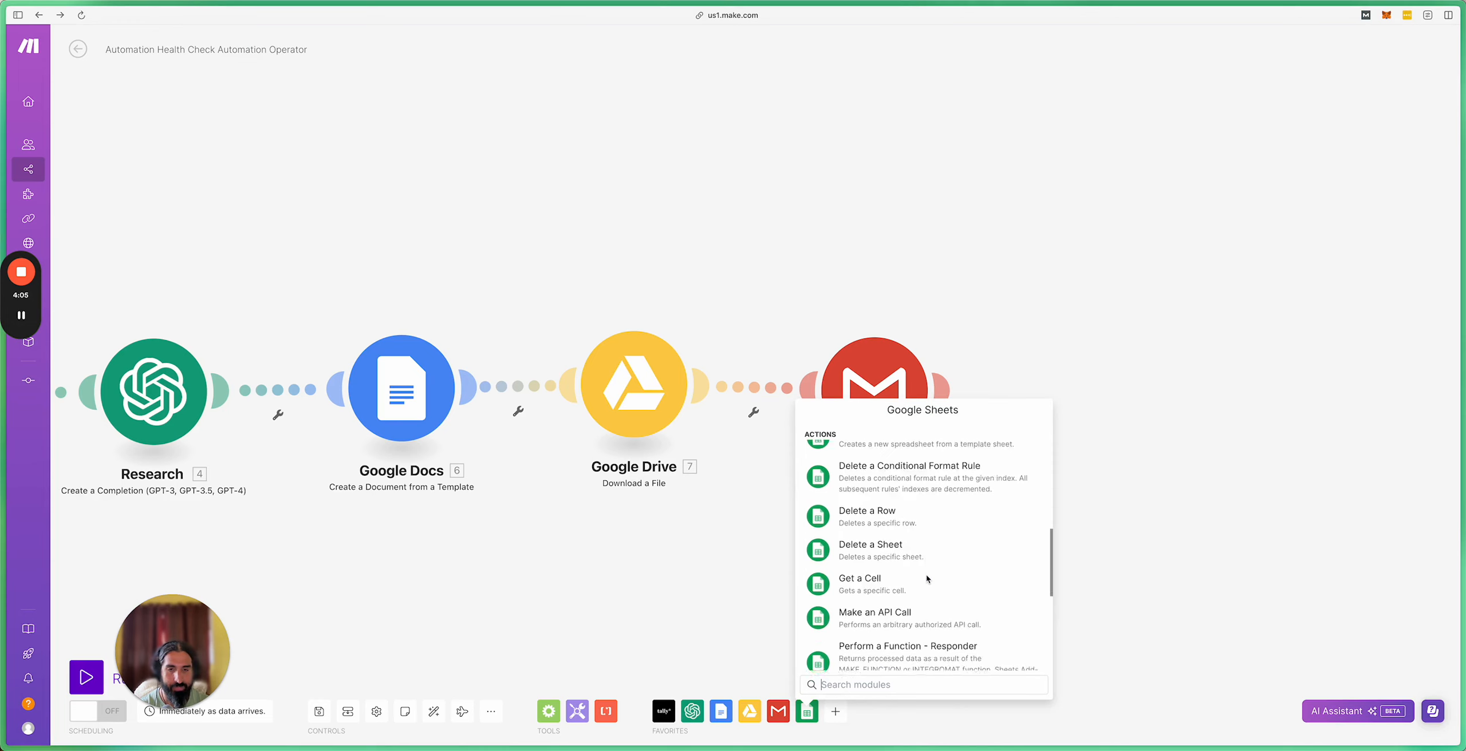
scroll(928, 579, down, 1)
drag(1050, 568, 1042, 462)
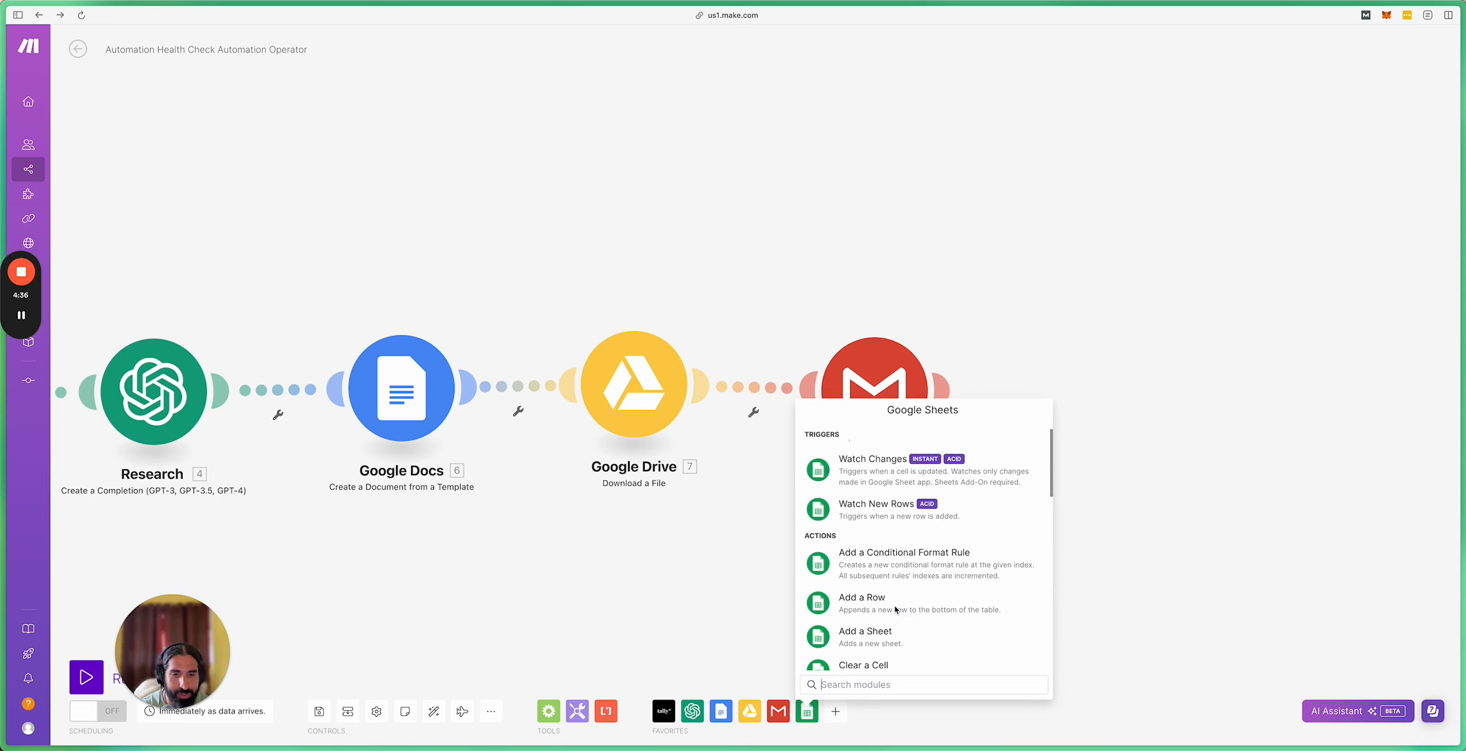
click(896, 609)
drag(875, 591, 1052, 373)
drag(1228, 311, 1102, 315)
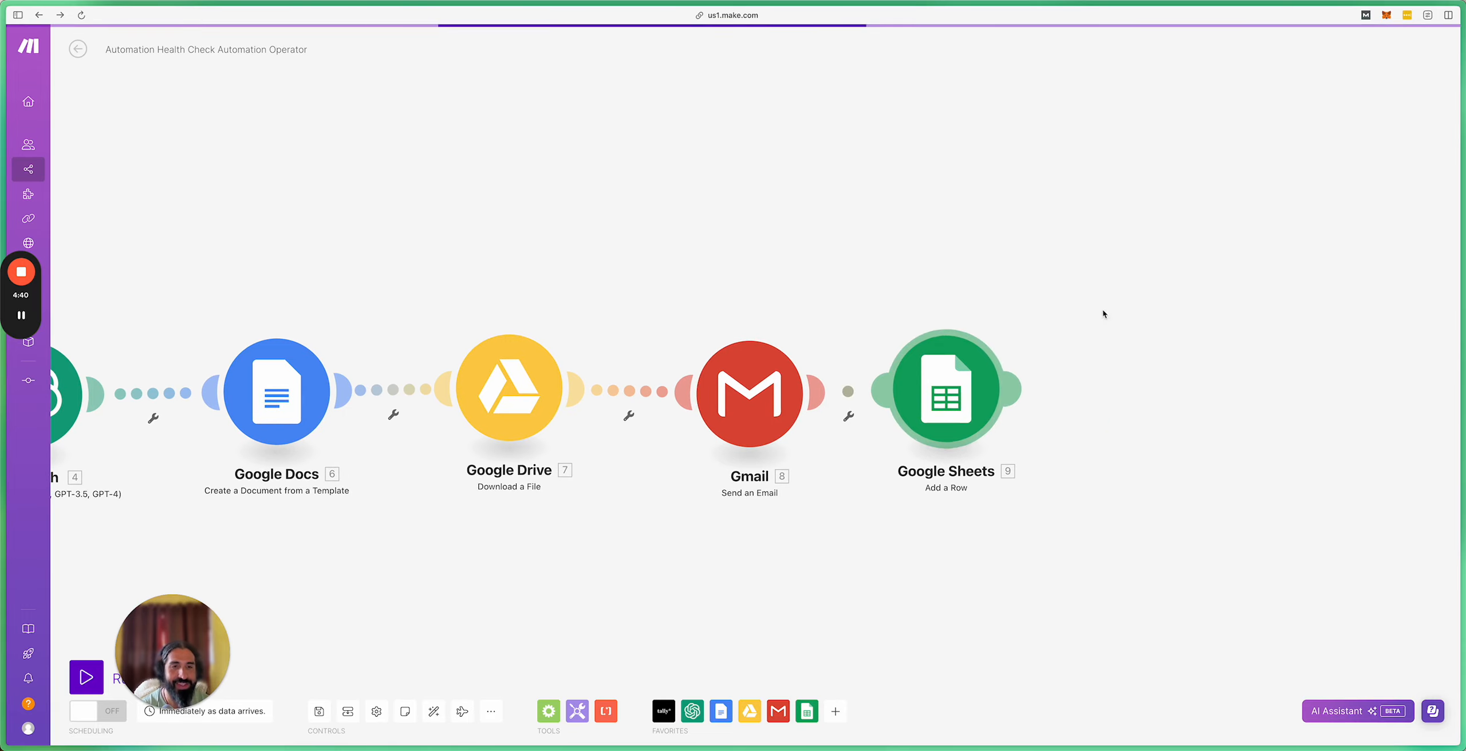
Step: Set Spreadsheet ID to Automation Operator/AI health Check DB and Sheet Name to Sheet1
click(997, 389)
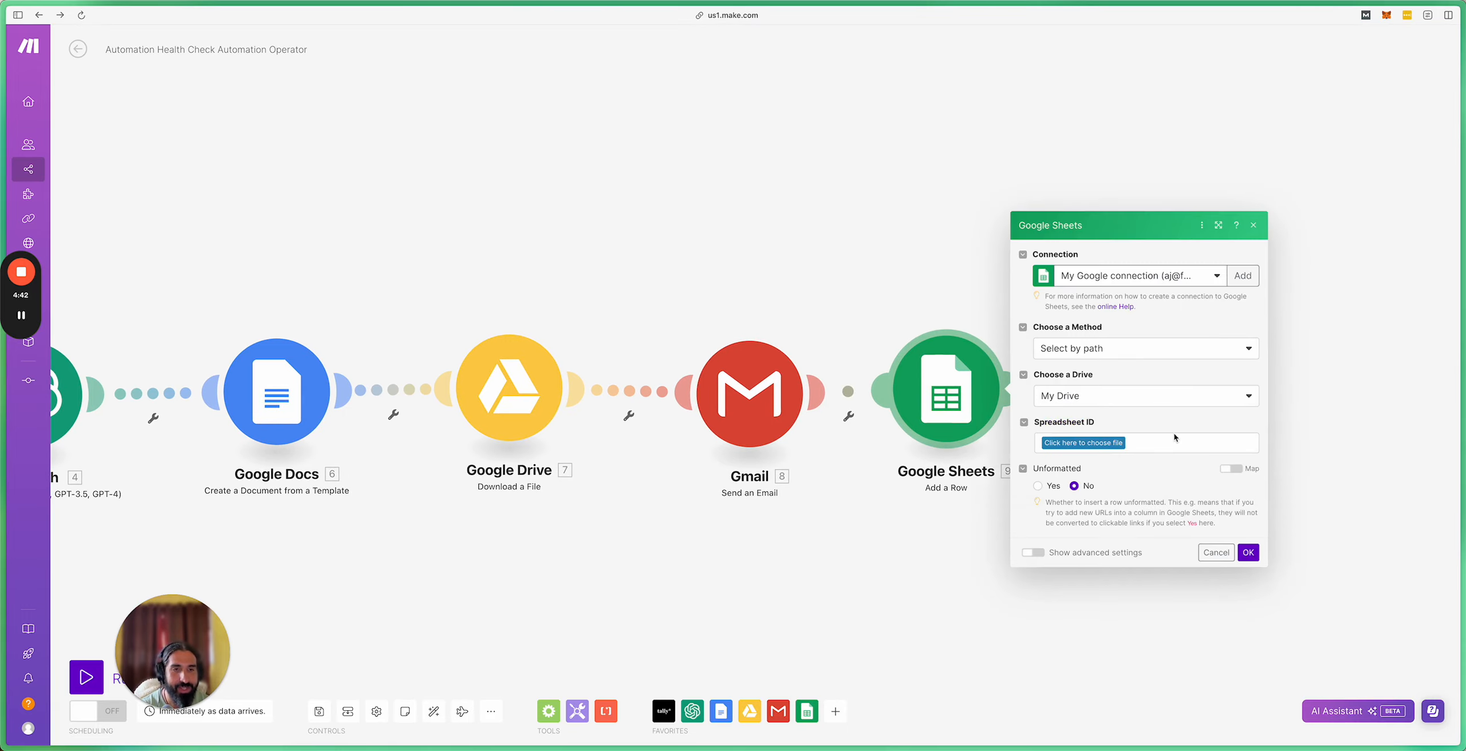
click(1099, 445)
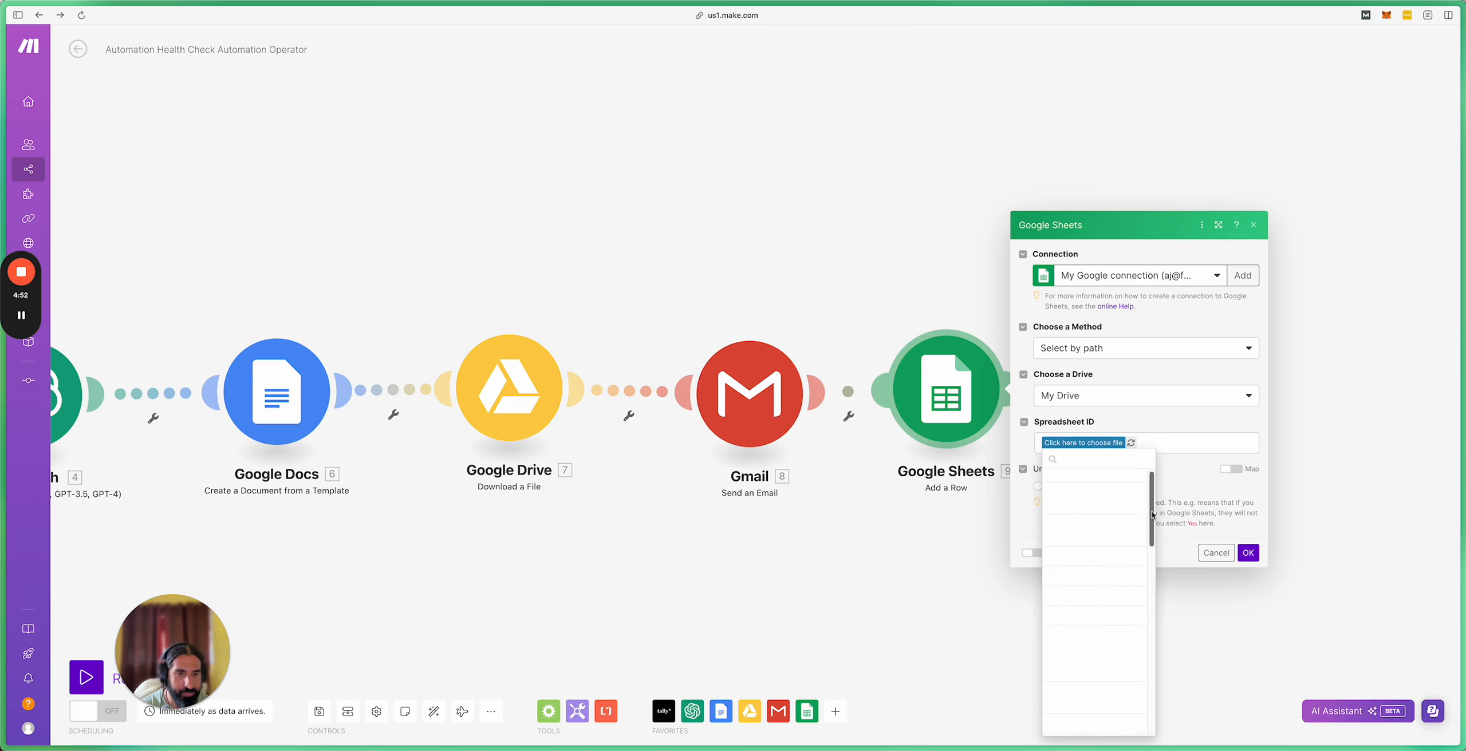
drag(1152, 514, 1149, 545)
scroll(1106, 584, down, 15)
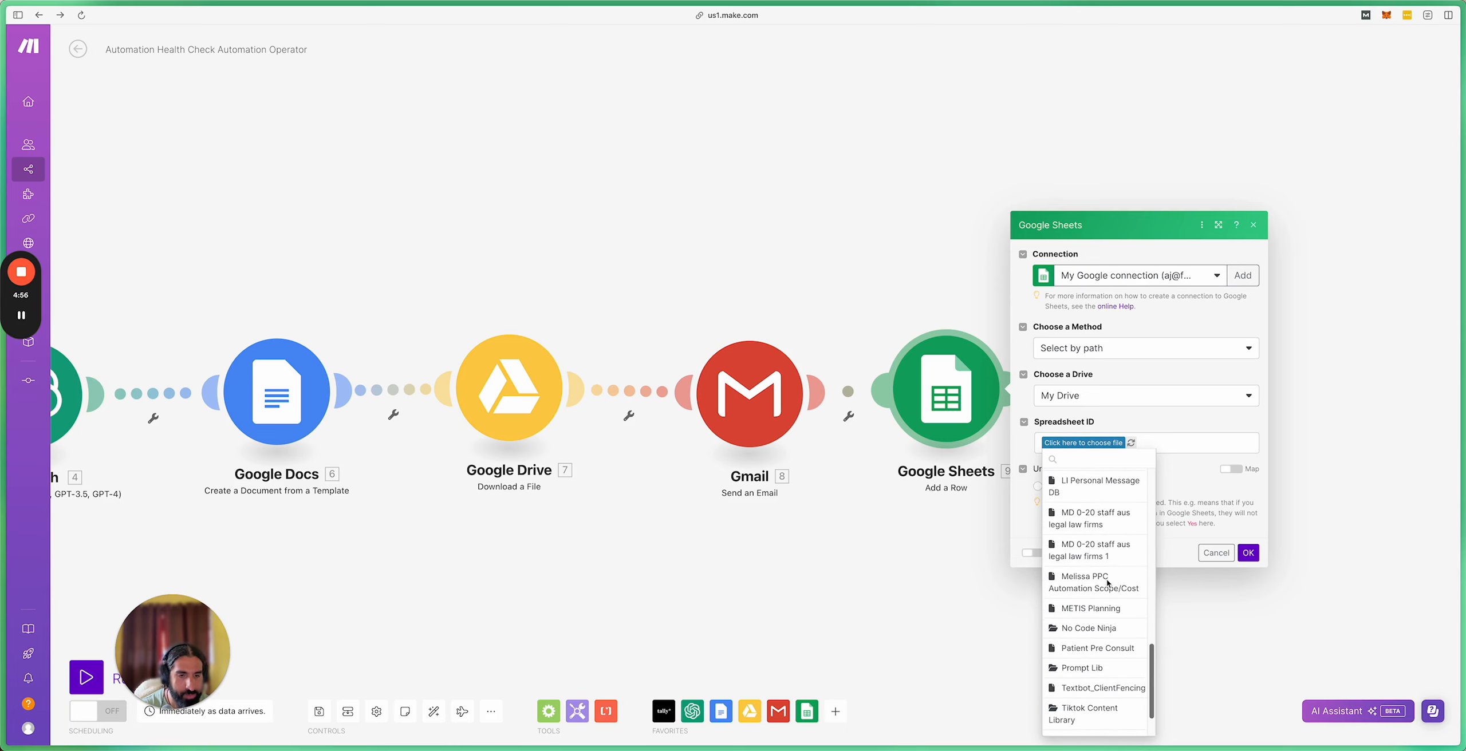
scroll(1109, 575, down, 2)
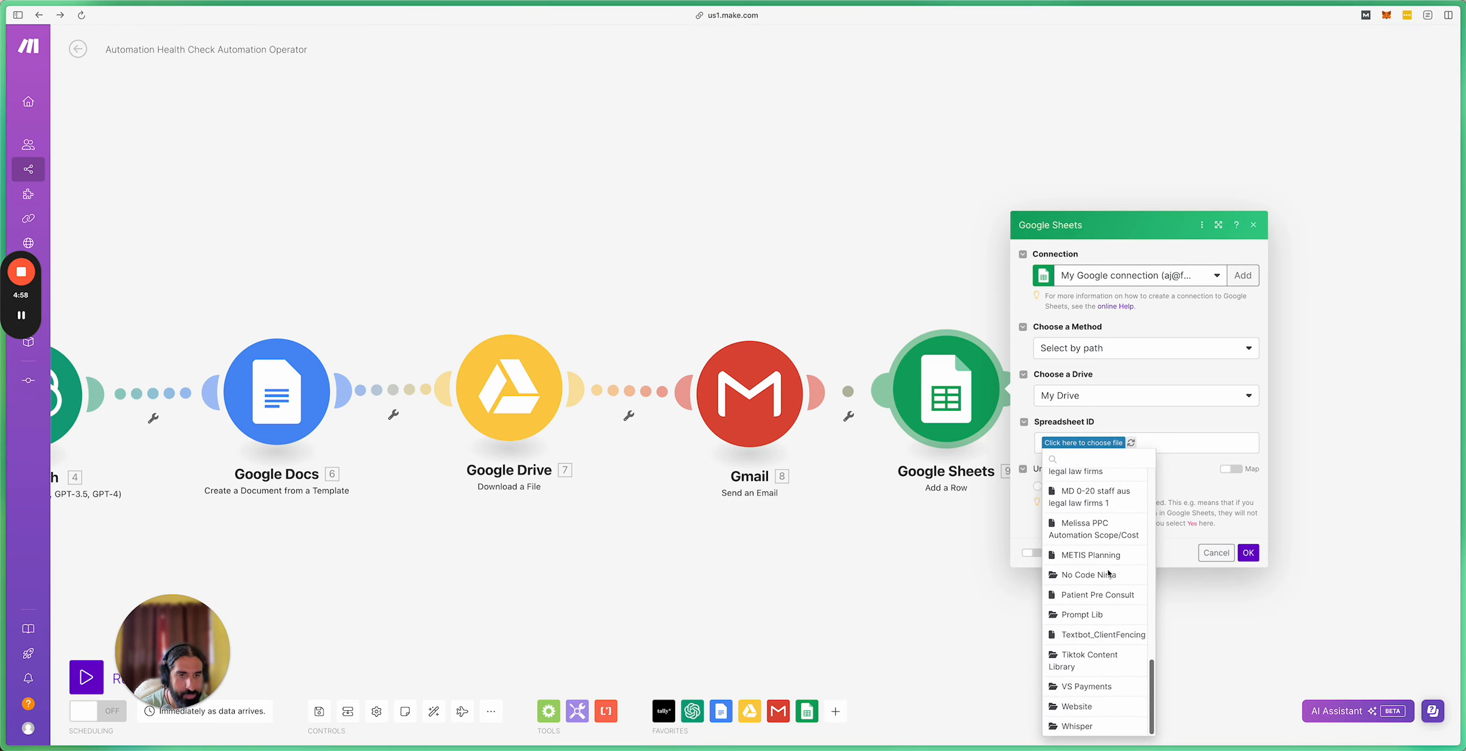
scroll(1108, 573, up, 17)
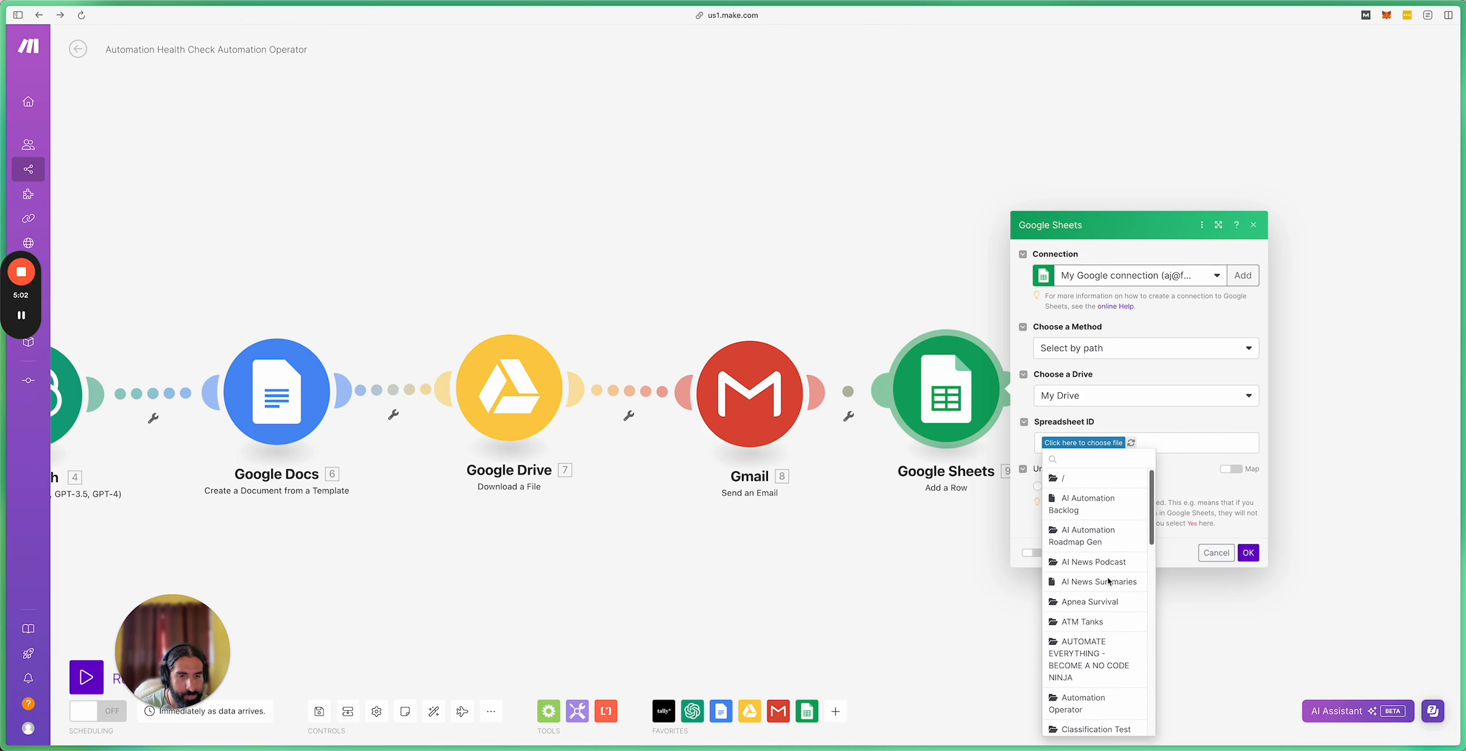
scroll(1108, 582, down, 1)
click(1080, 685)
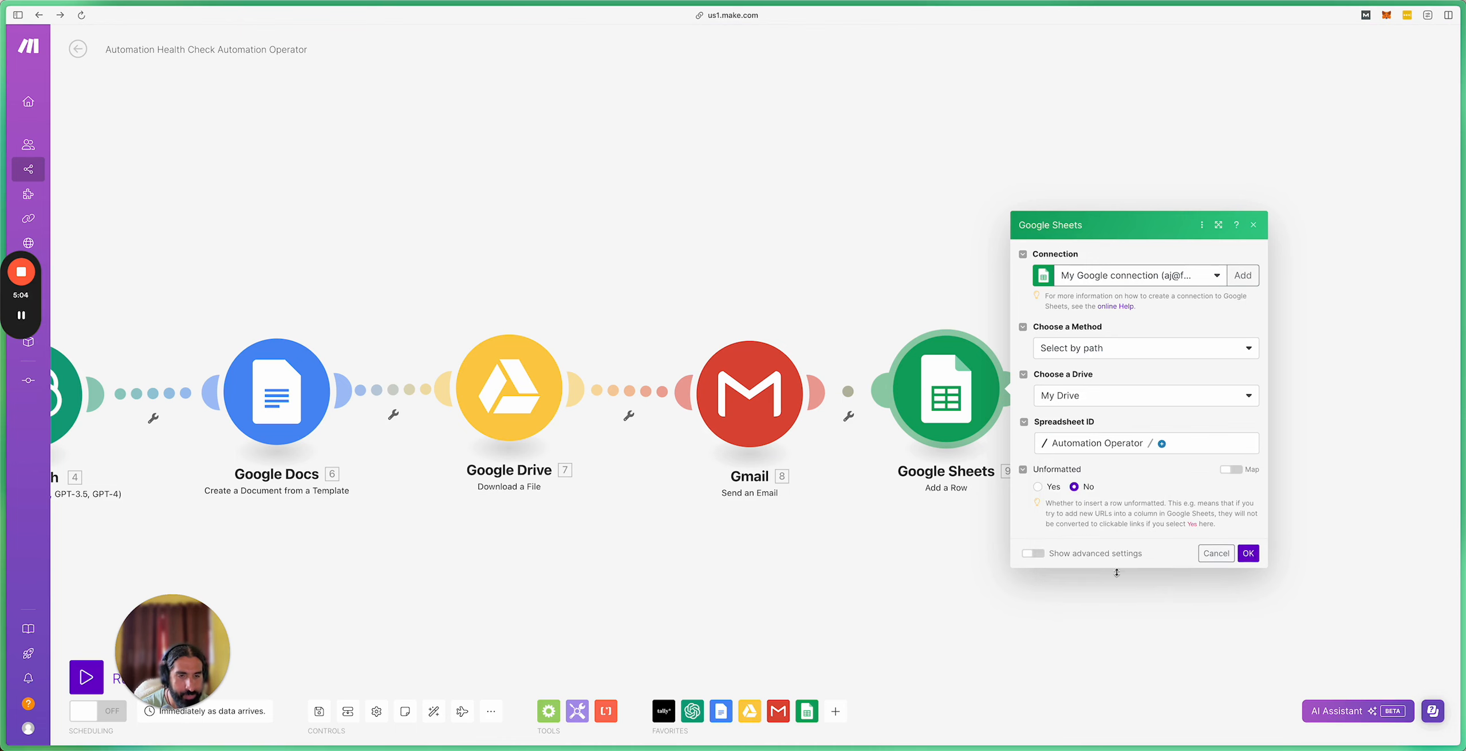
click(1159, 444)
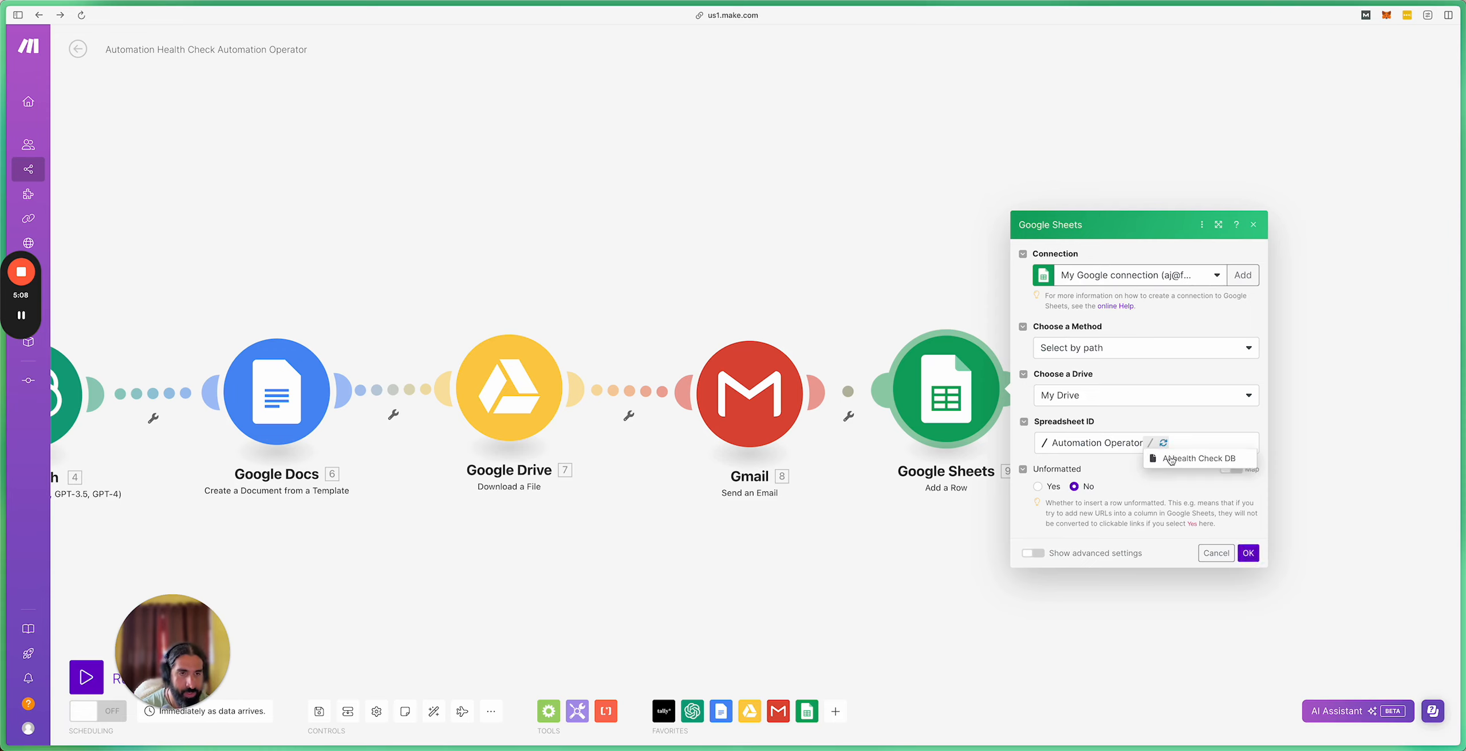
click(1154, 458)
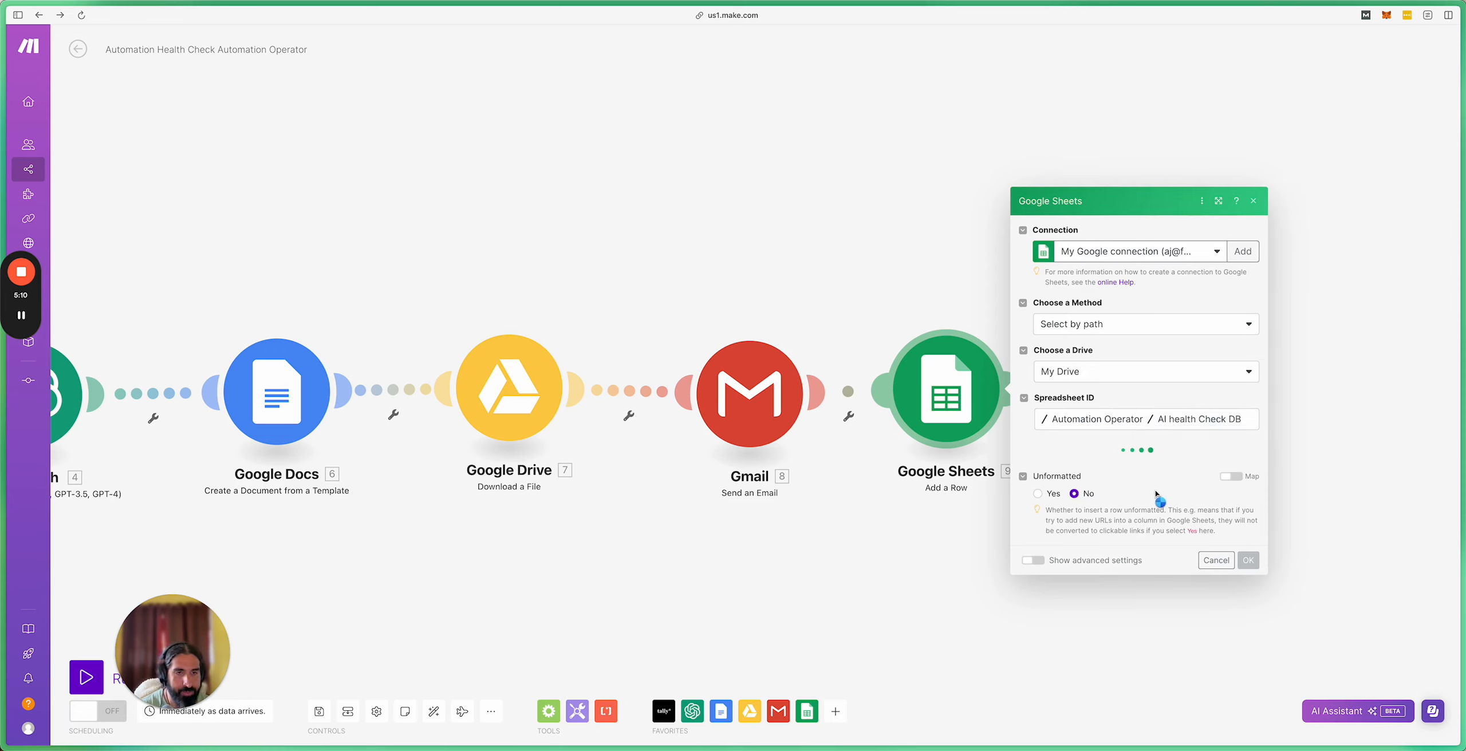
click(1136, 468)
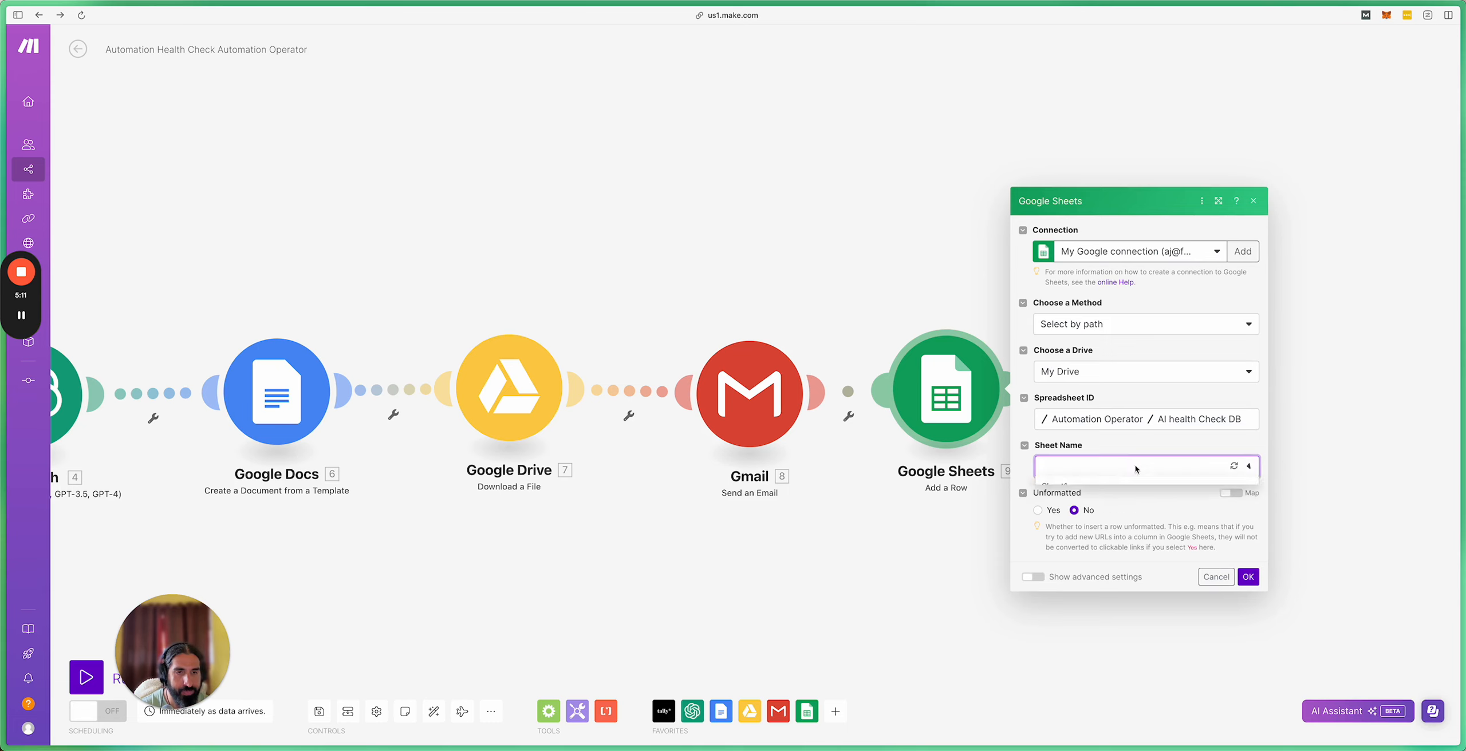
click(1139, 485)
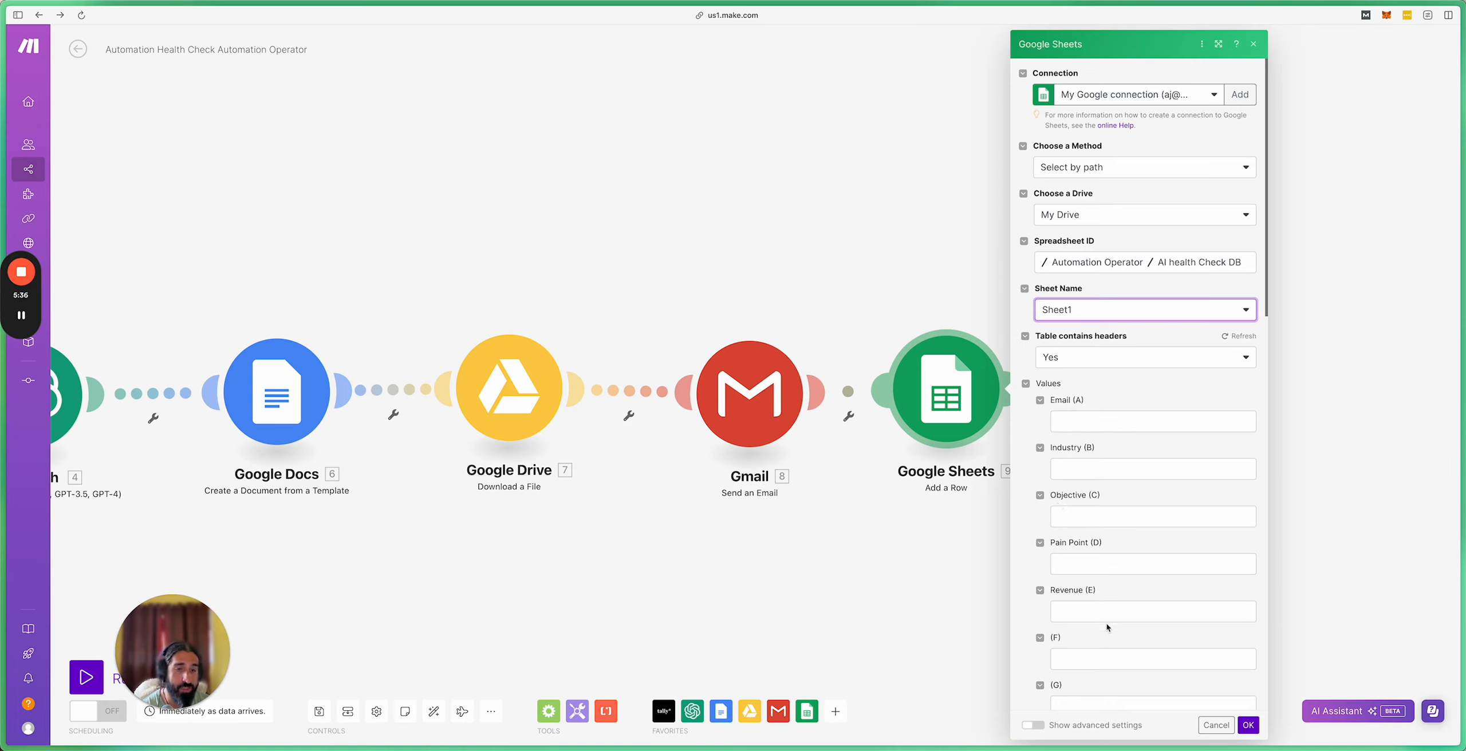
Step: Reload the sheet's column headers and map the Tally Email Address answer into Email
click(1238, 336)
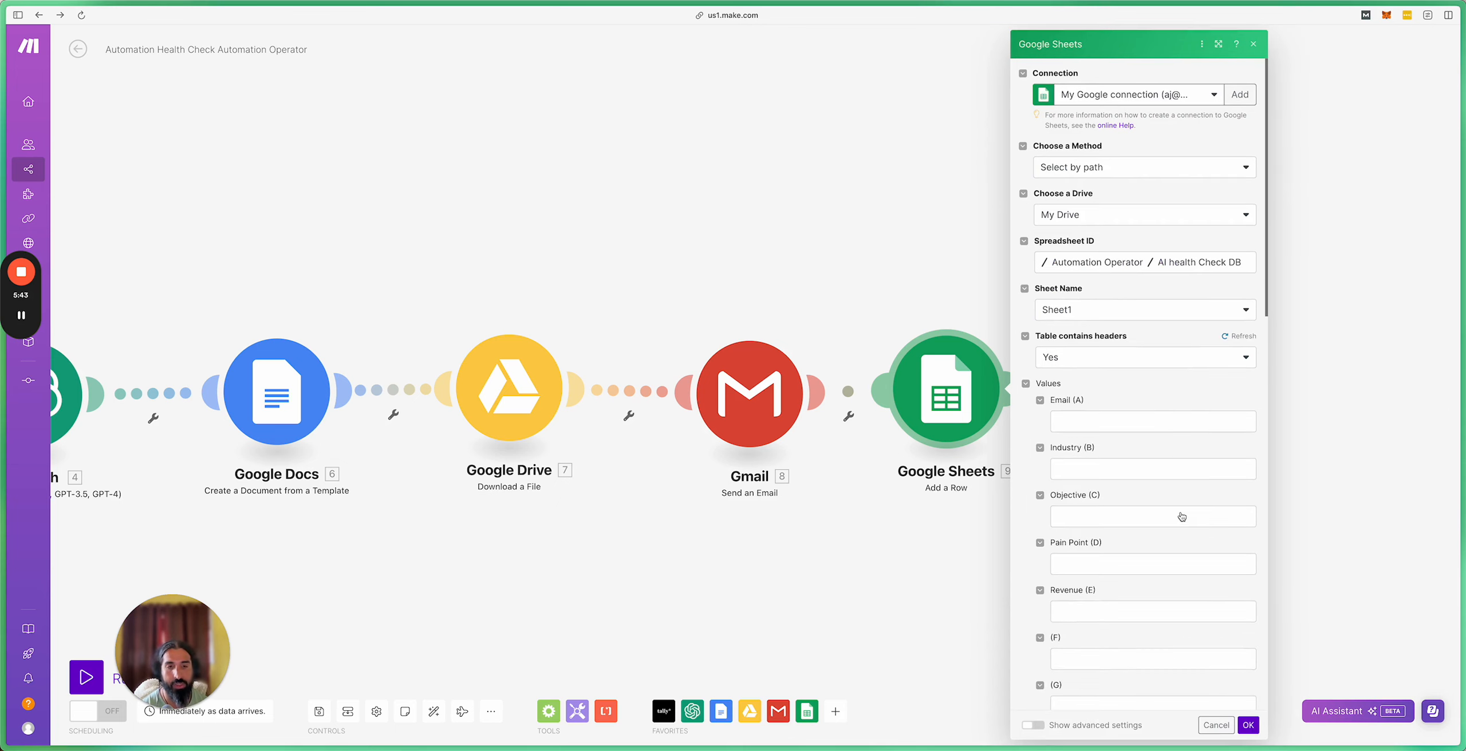
click(1085, 422)
scroll(1384, 421, down, 15)
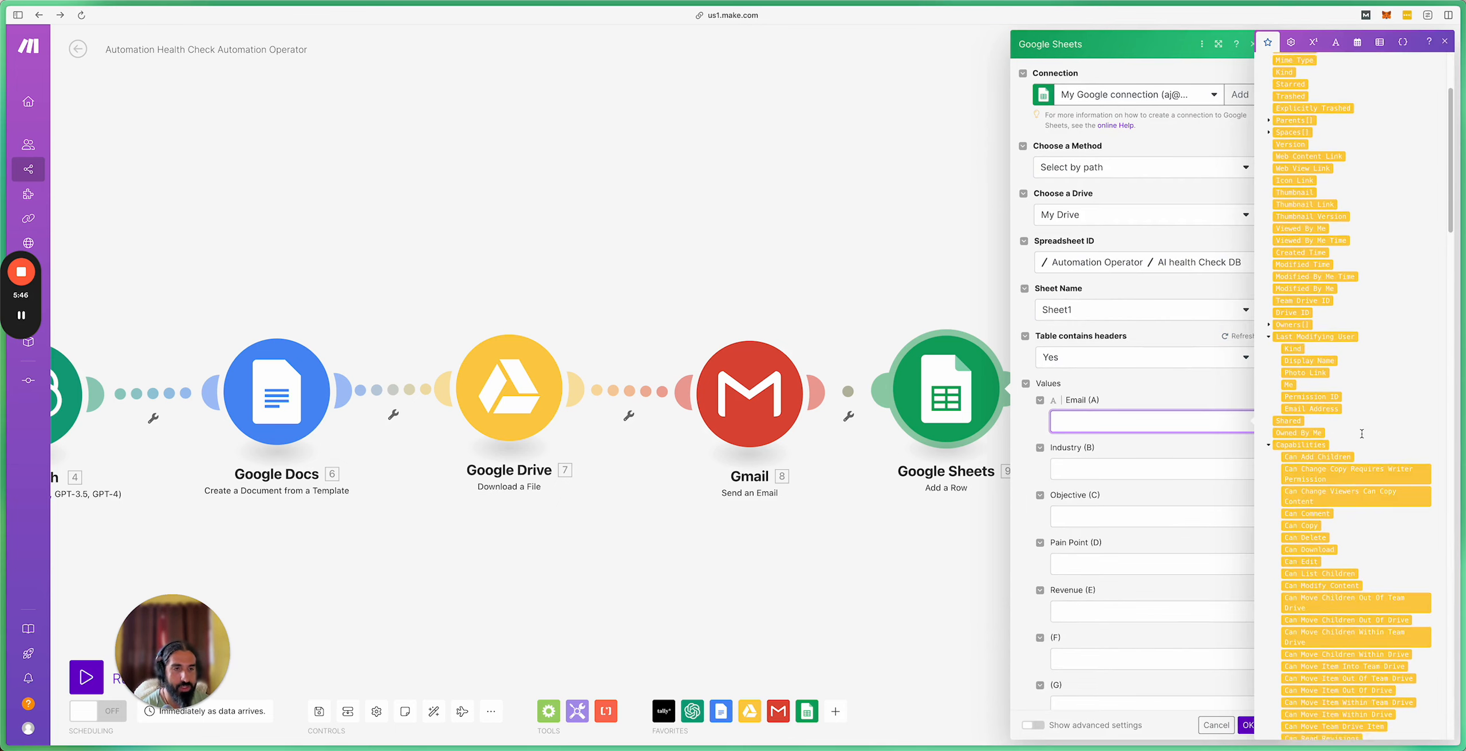
scroll(1361, 433, down, 4)
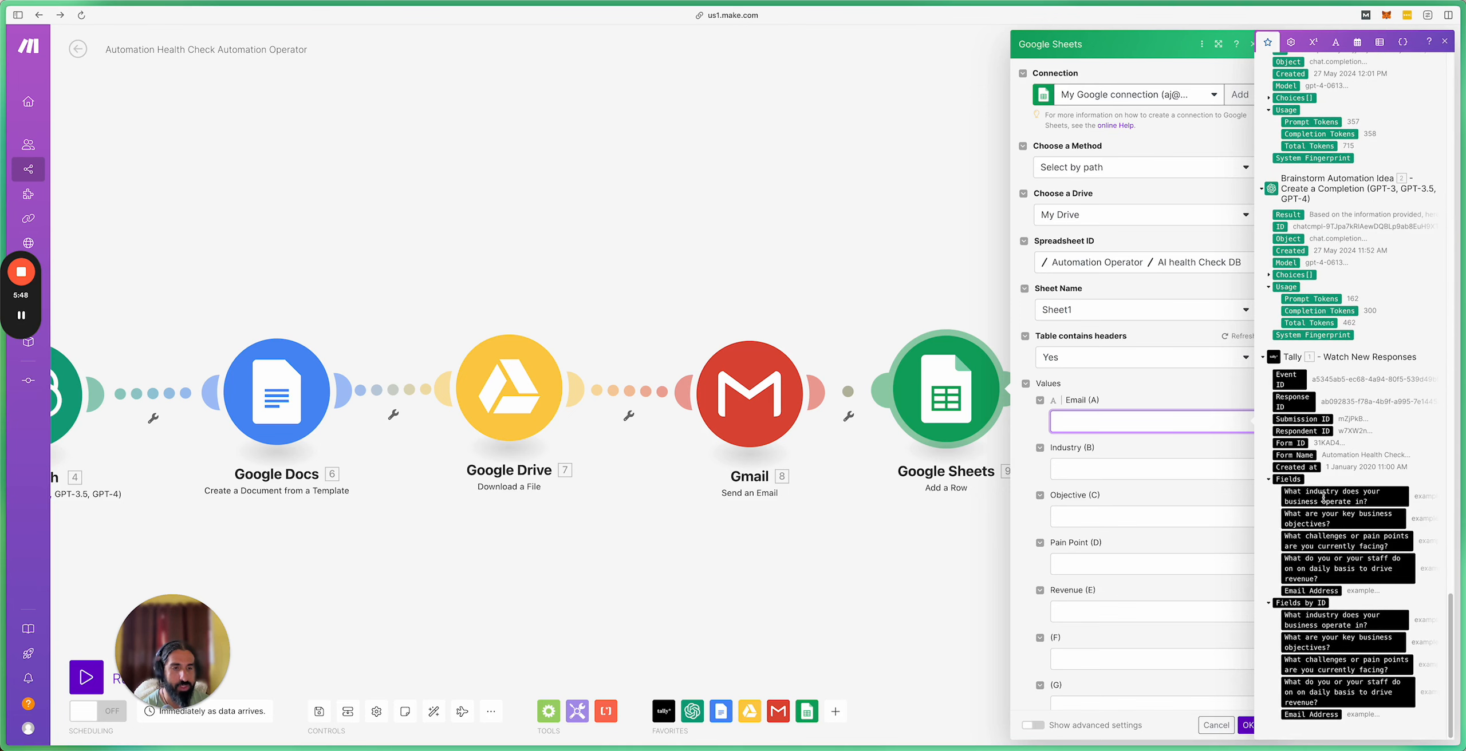
click(1317, 715)
Step: Map the Tally industry and business objectives answers into the Industry and Objective columns
click(1086, 475)
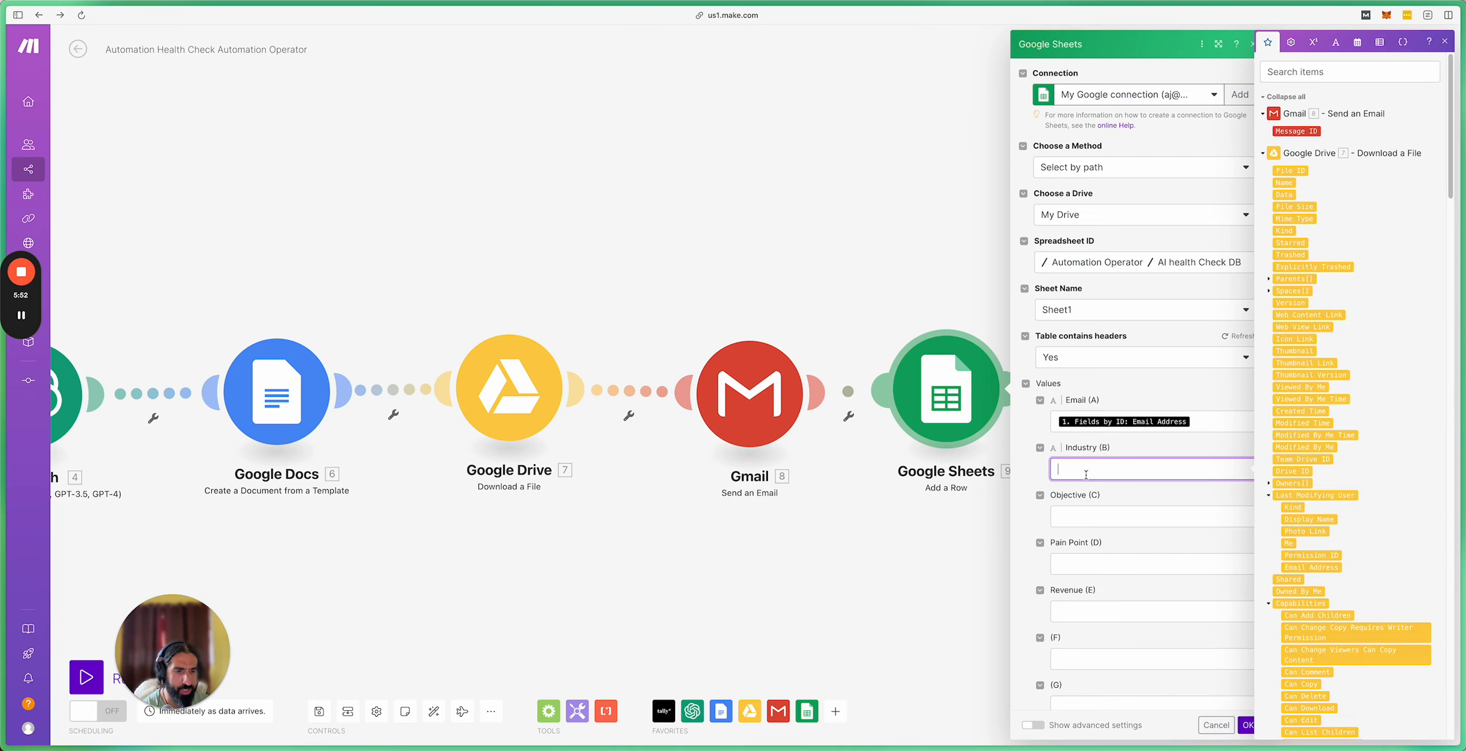
scroll(1341, 659, down, 20)
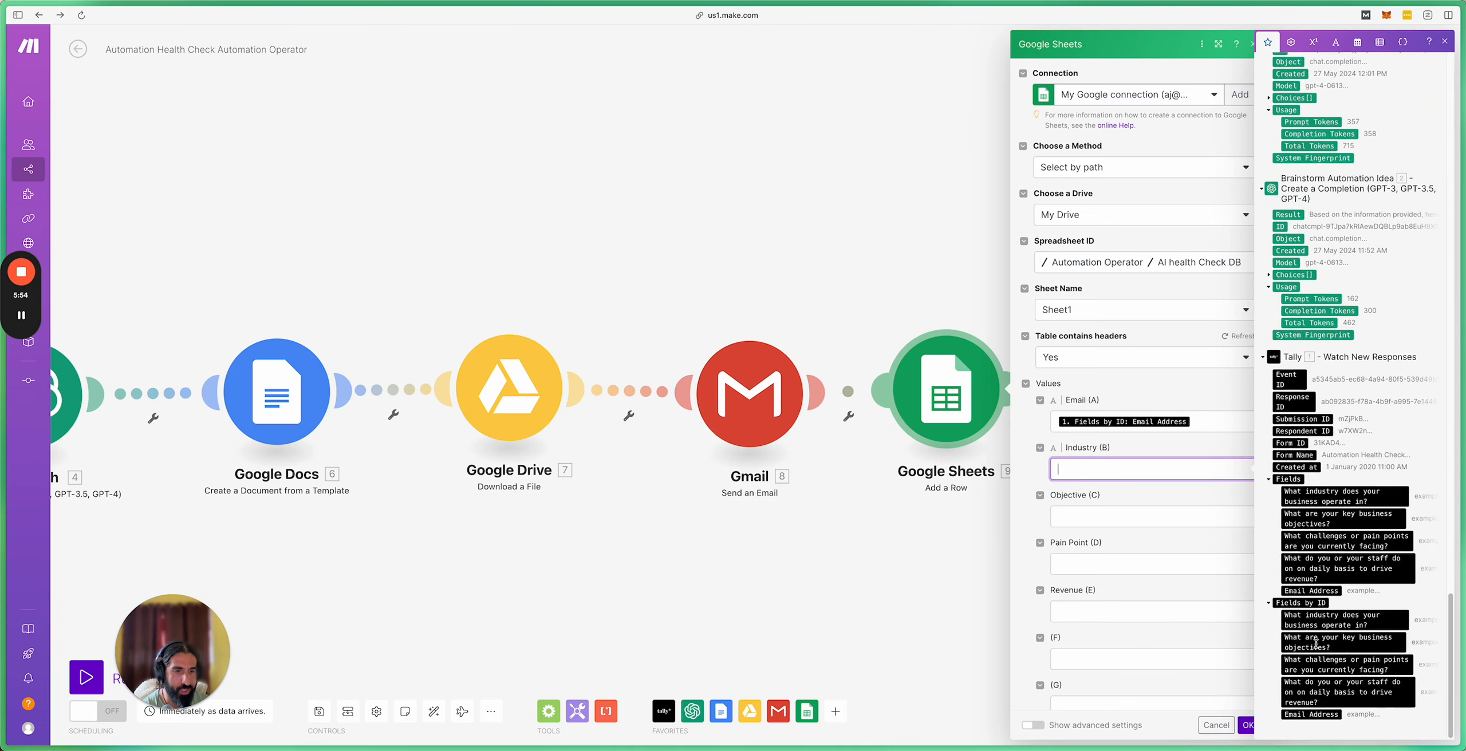
click(1331, 624)
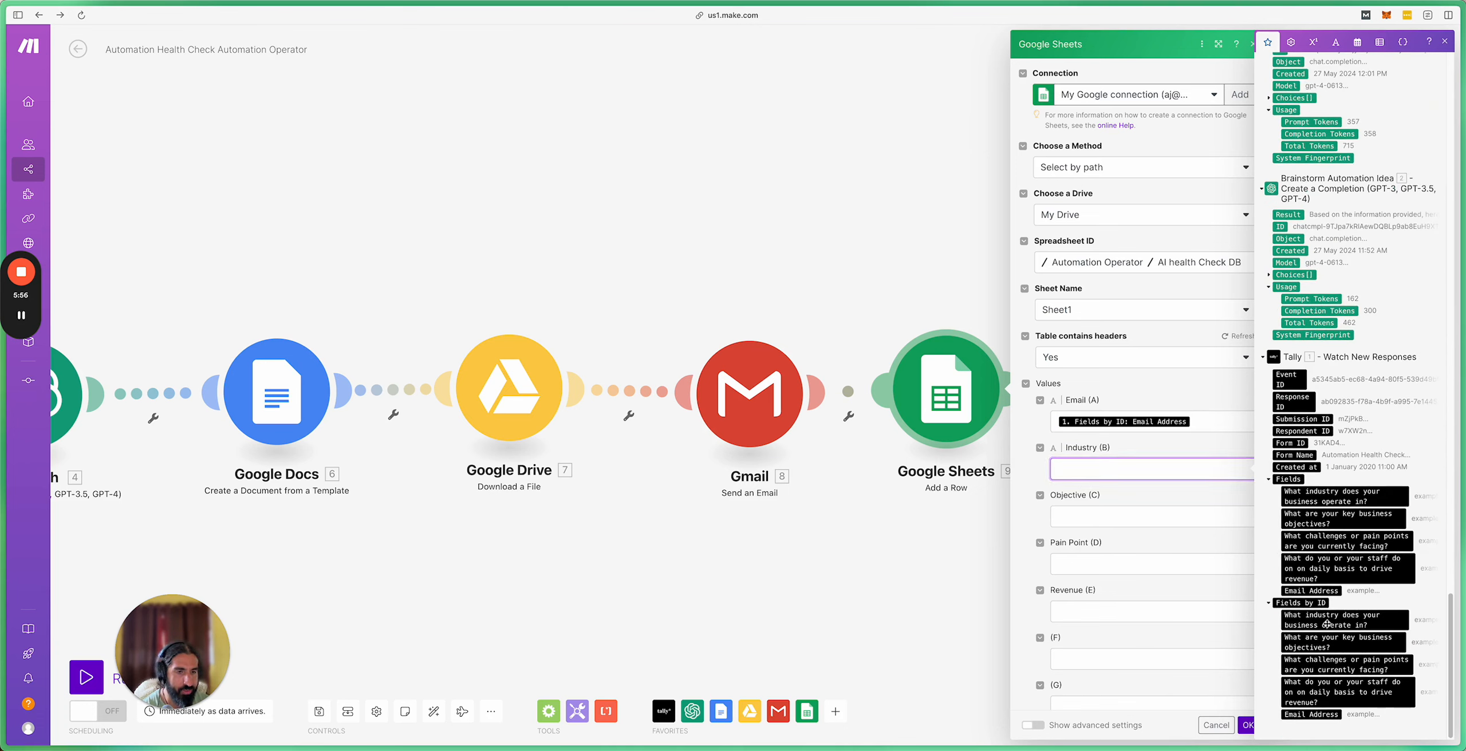
click(1084, 522)
scroll(1339, 573, down, 20)
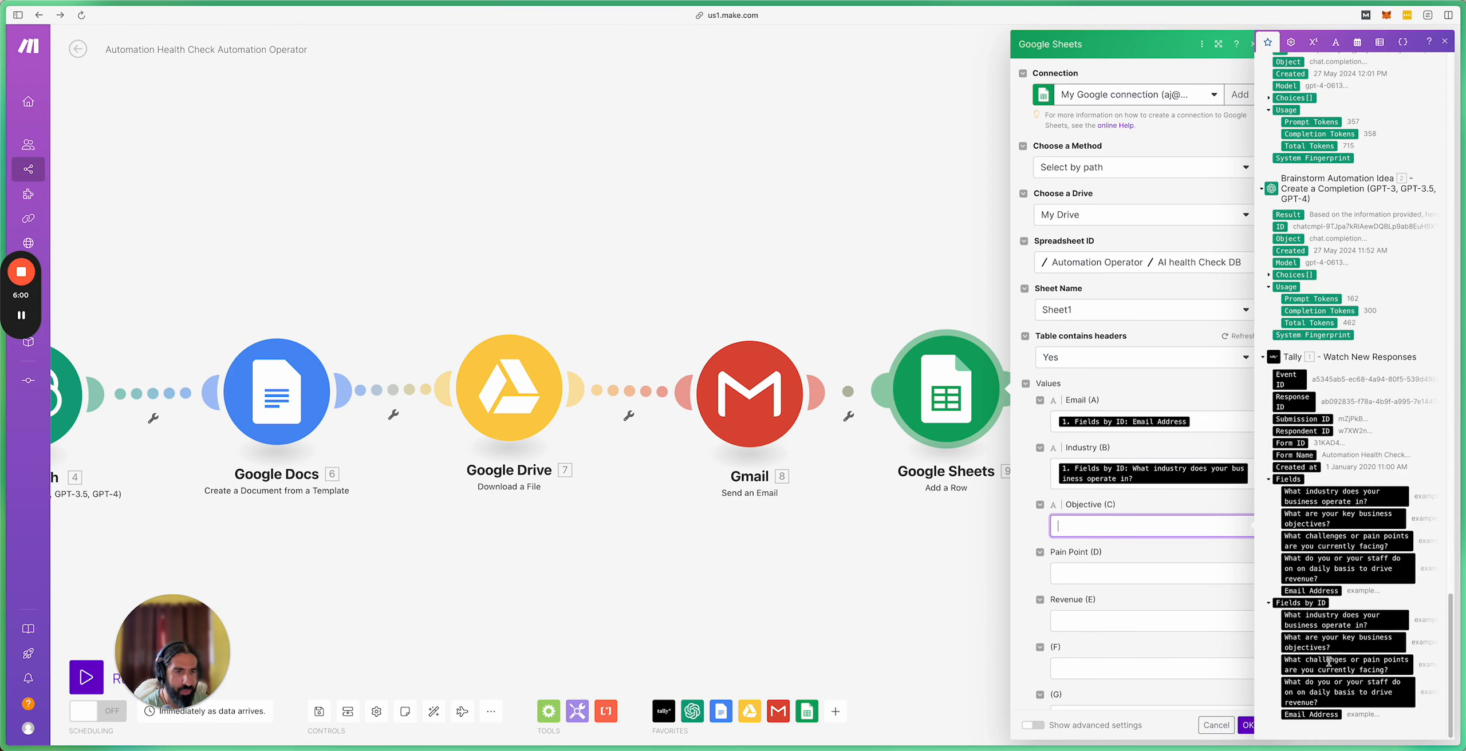
click(1317, 643)
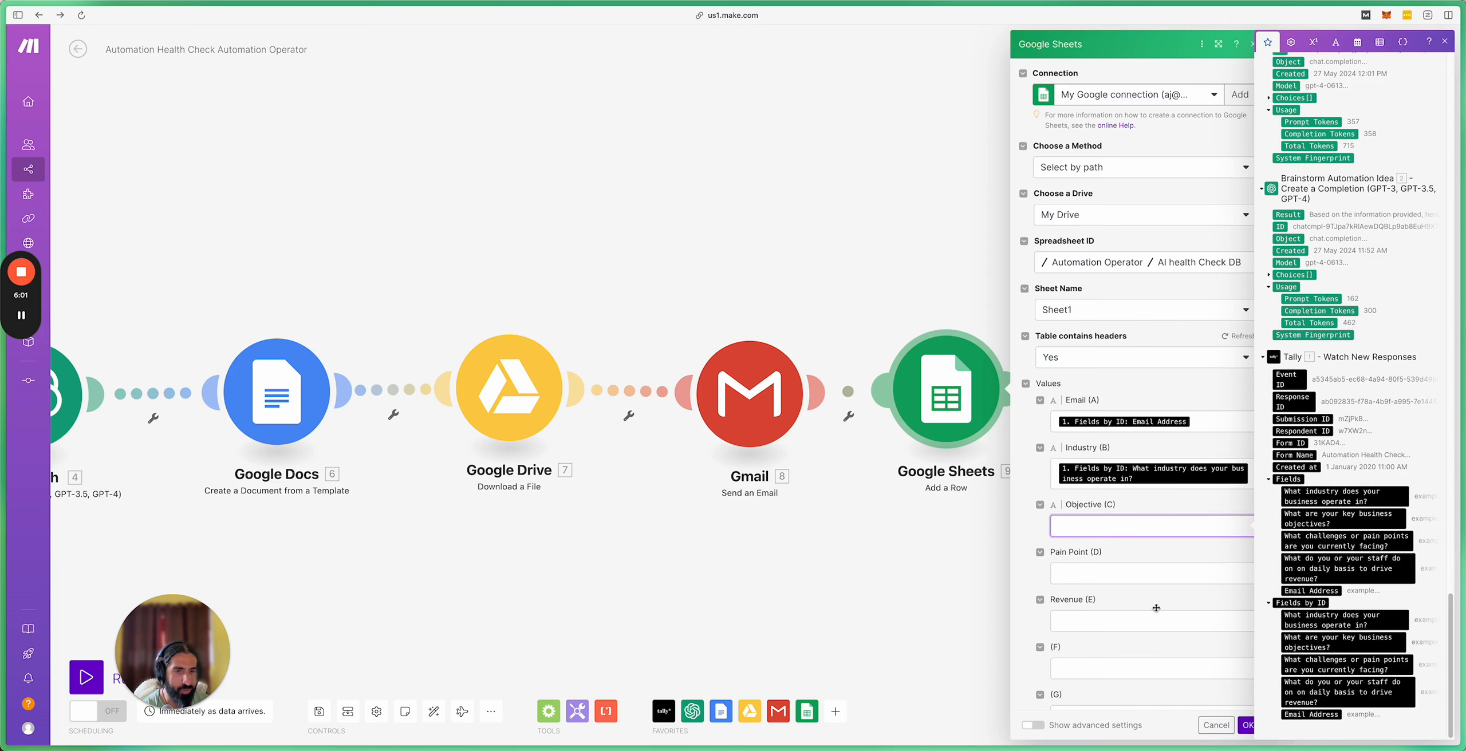
click(1082, 584)
scroll(1359, 571, down, 20)
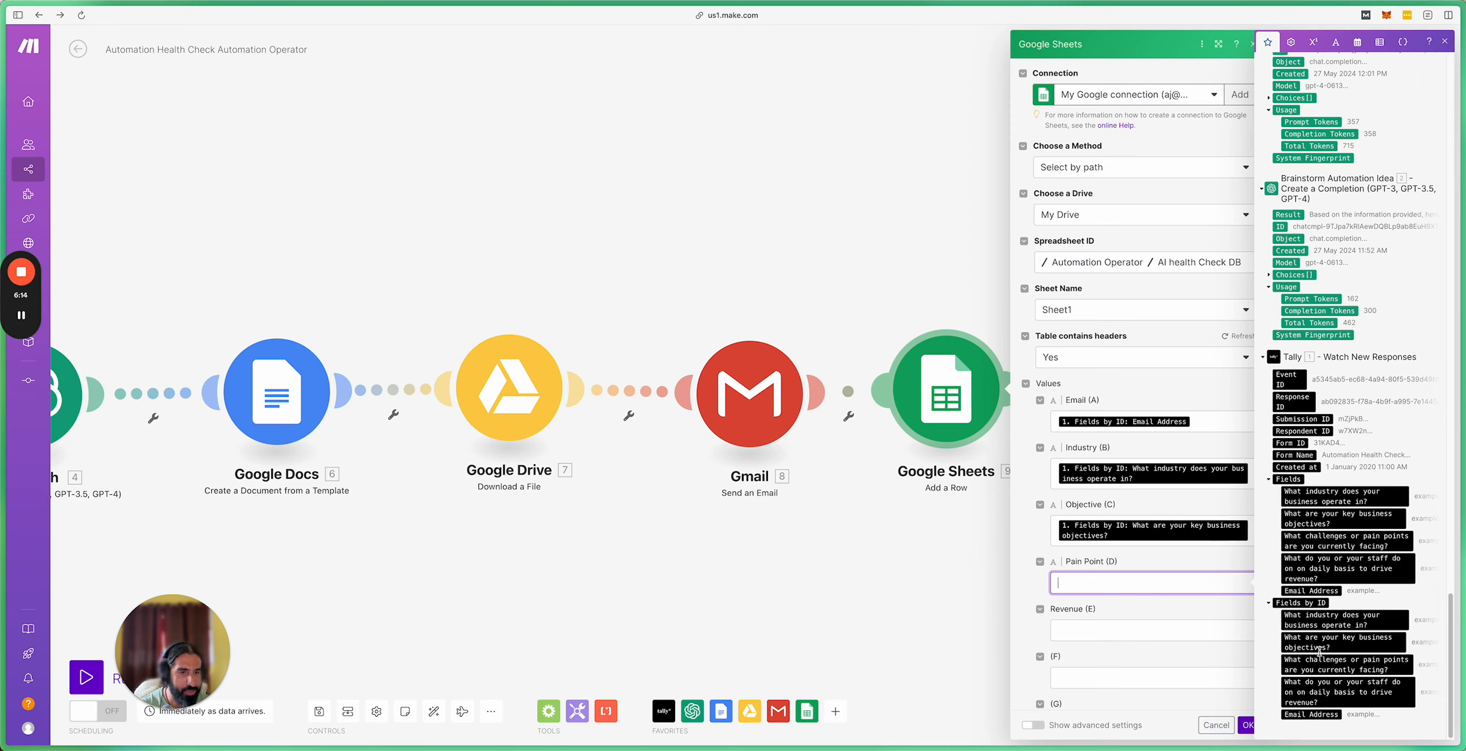
click(1251, 535)
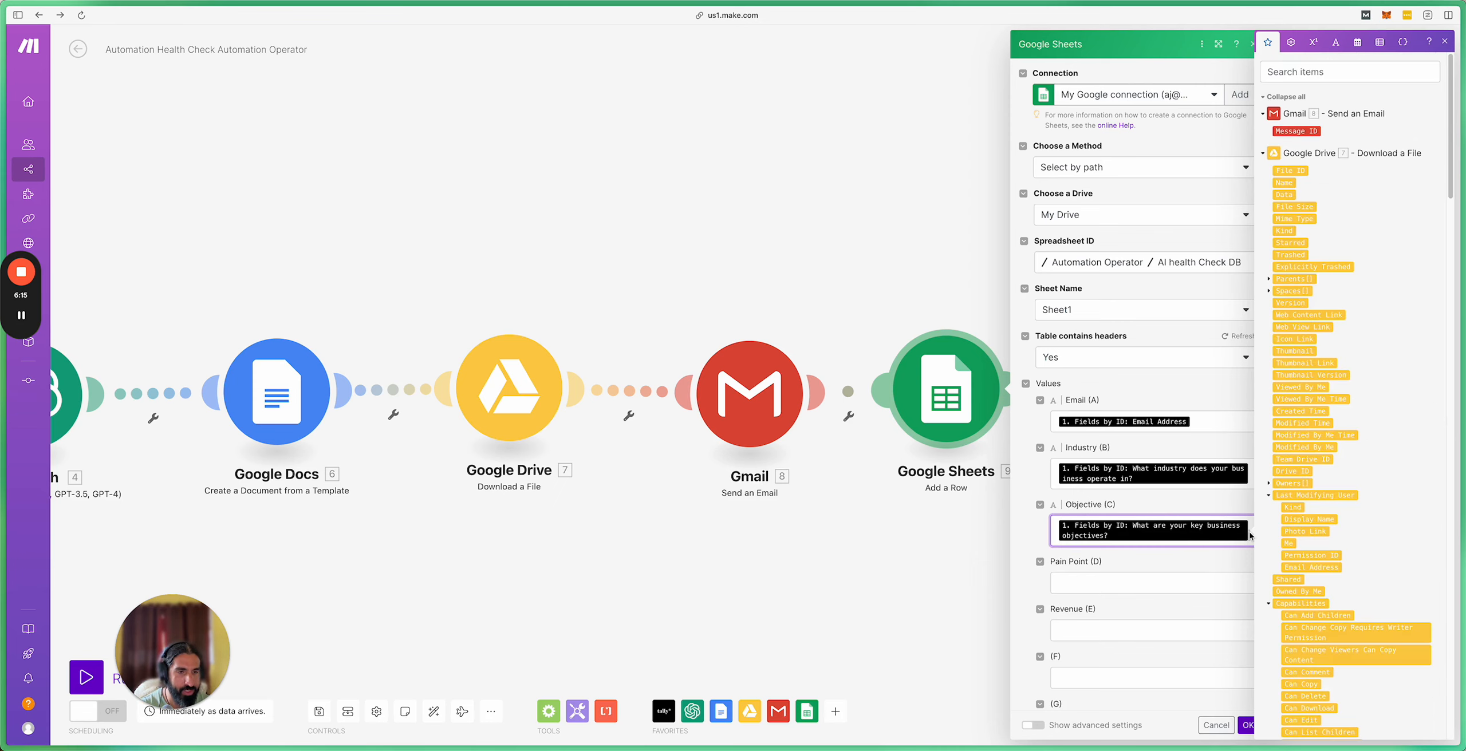
Step: Clear the existing Objective, Industry and Email column mappings
key(BackSpace)
click(1251, 479)
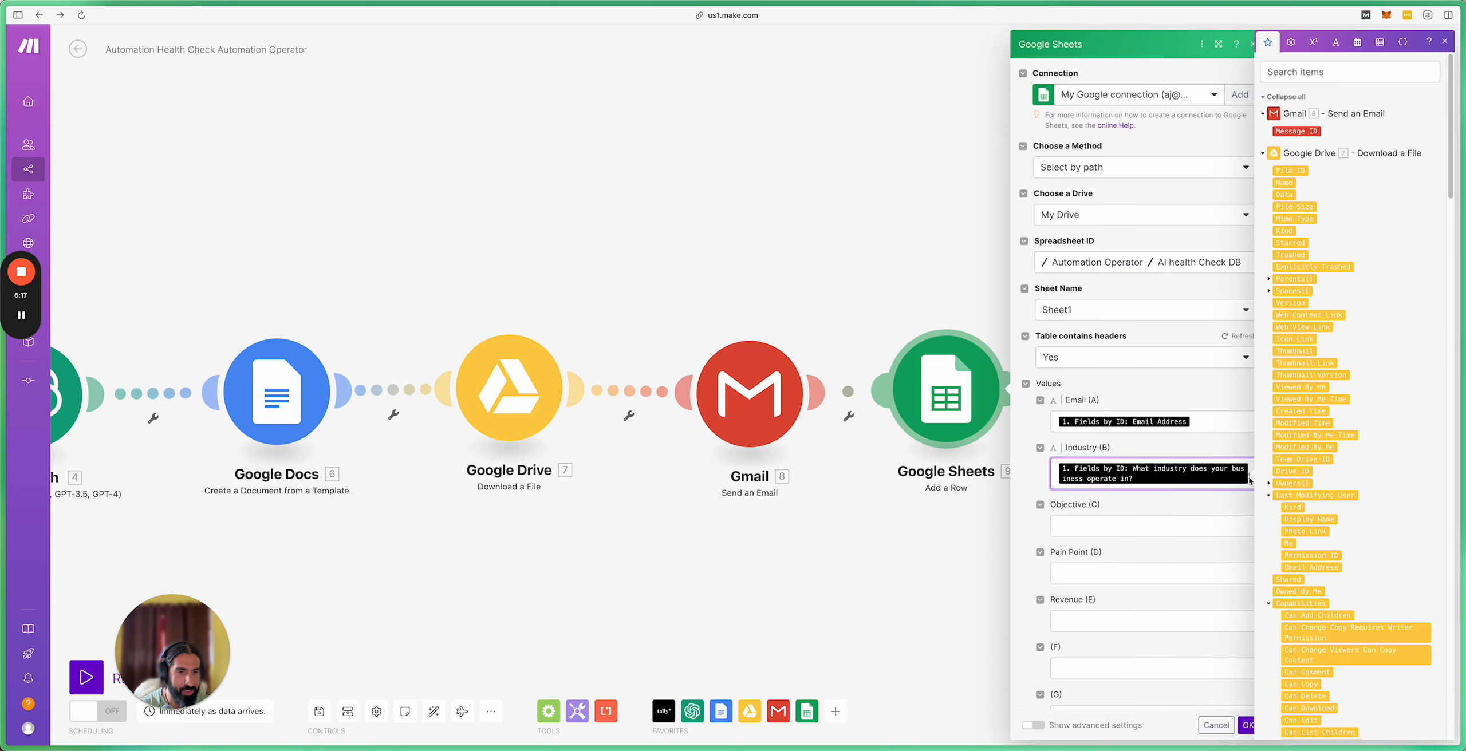
key(BackSpace)
click(1213, 428)
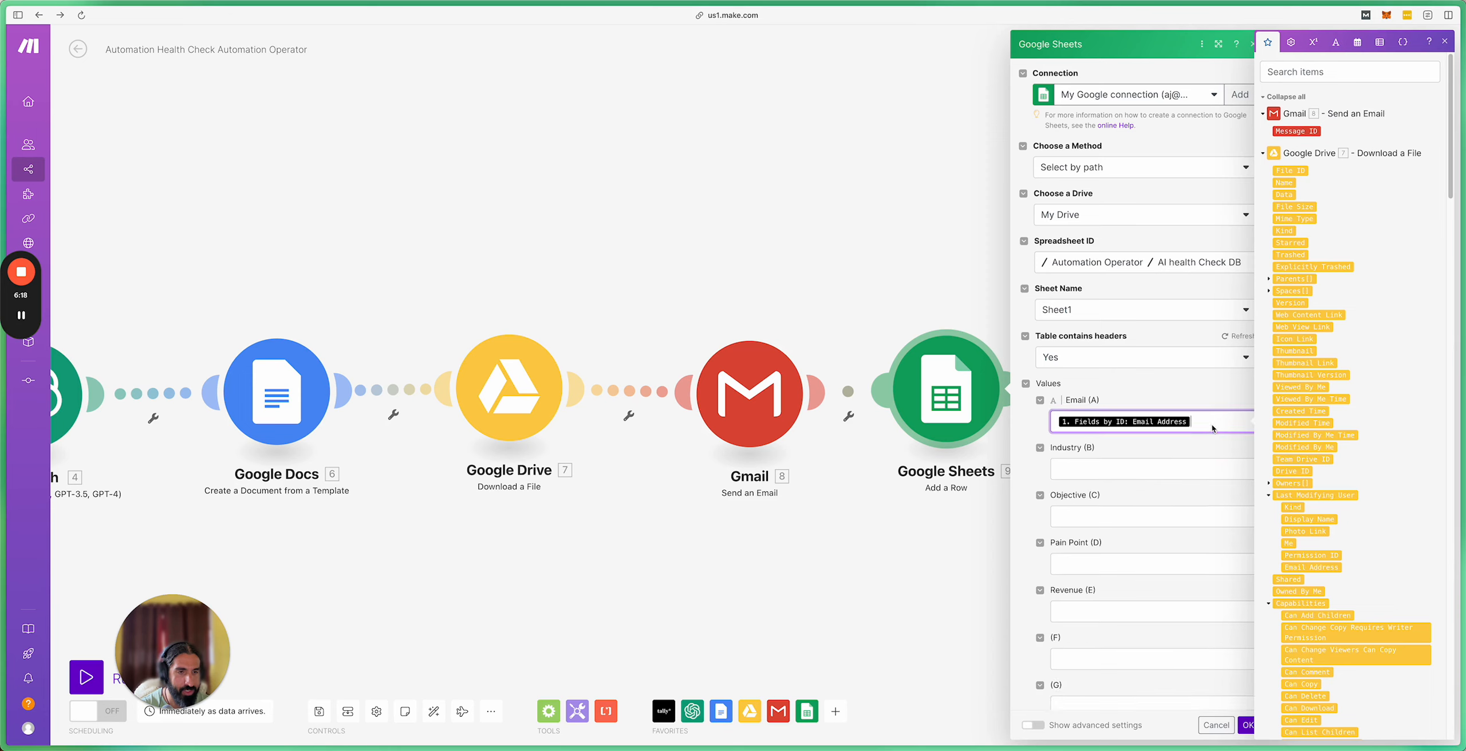
key(BackSpace)
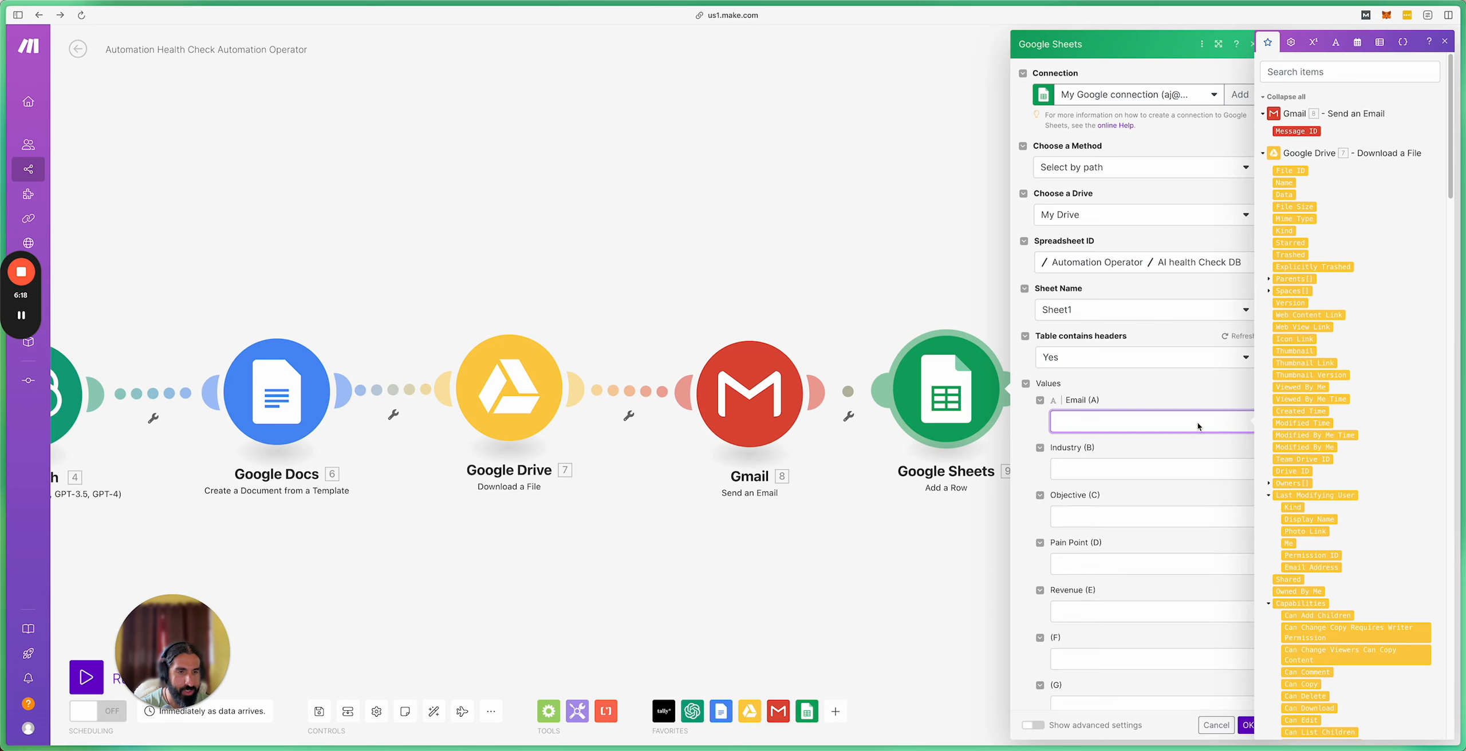
Step: Remap the Tally Email Address, industry and key business objectives answers into Email (A), Industry (B) and Objective (C)
scroll(1369, 478, down, 20)
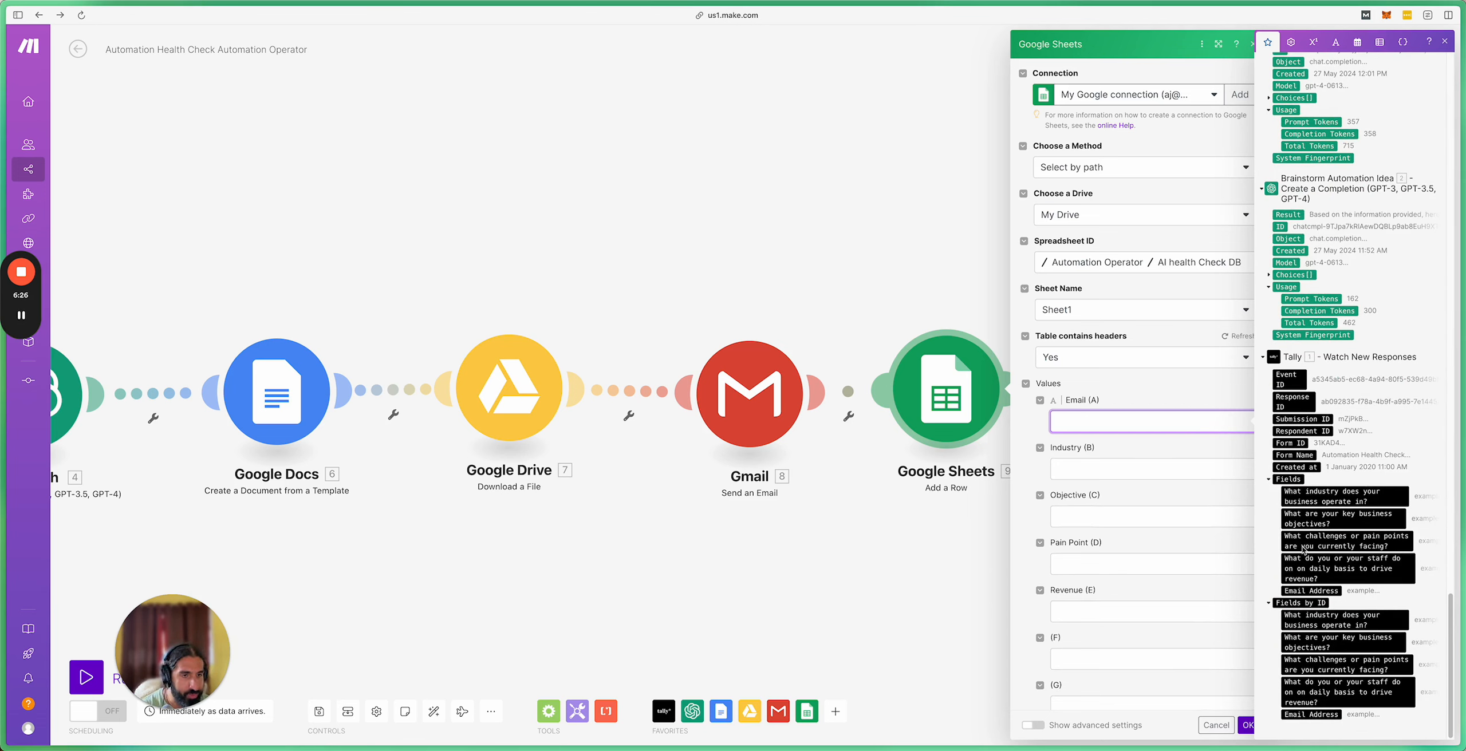
click(1317, 593)
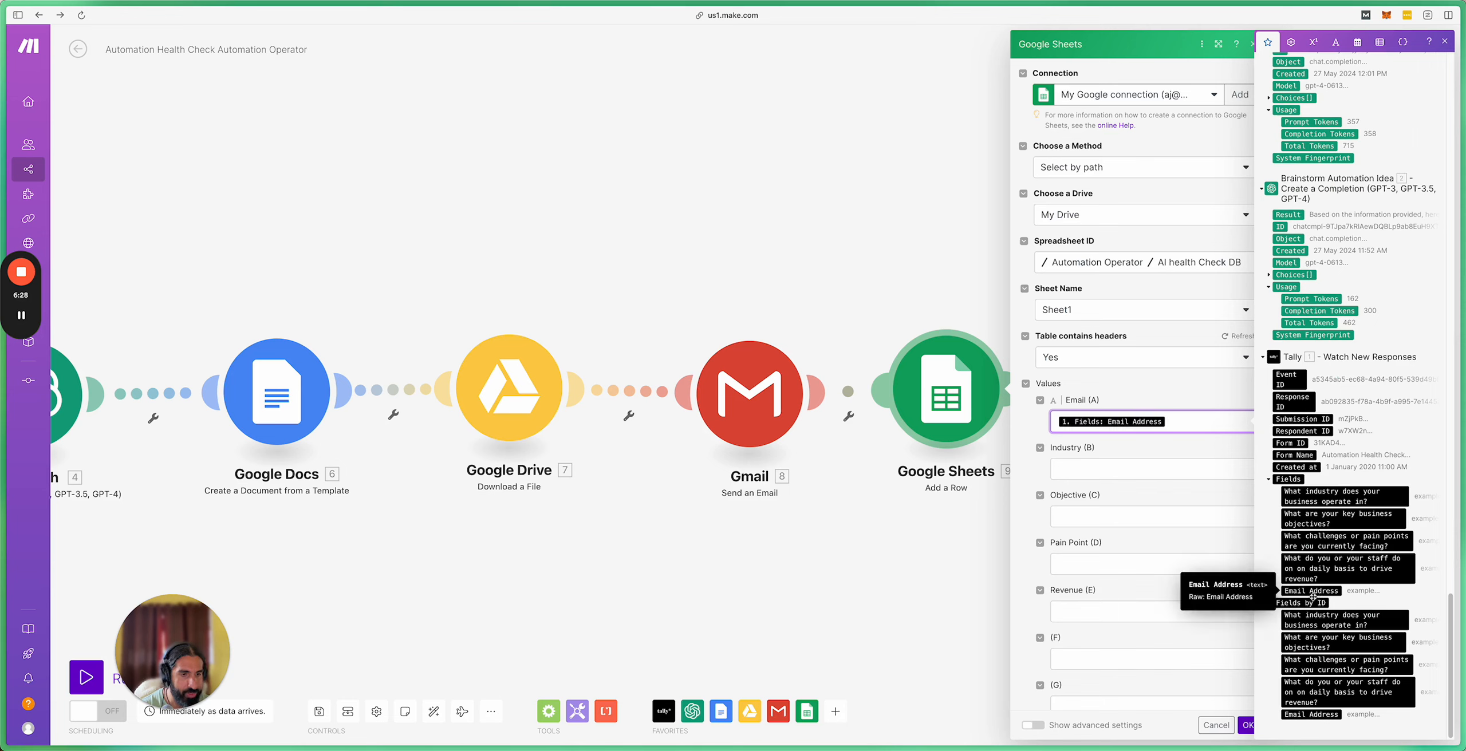
click(1101, 473)
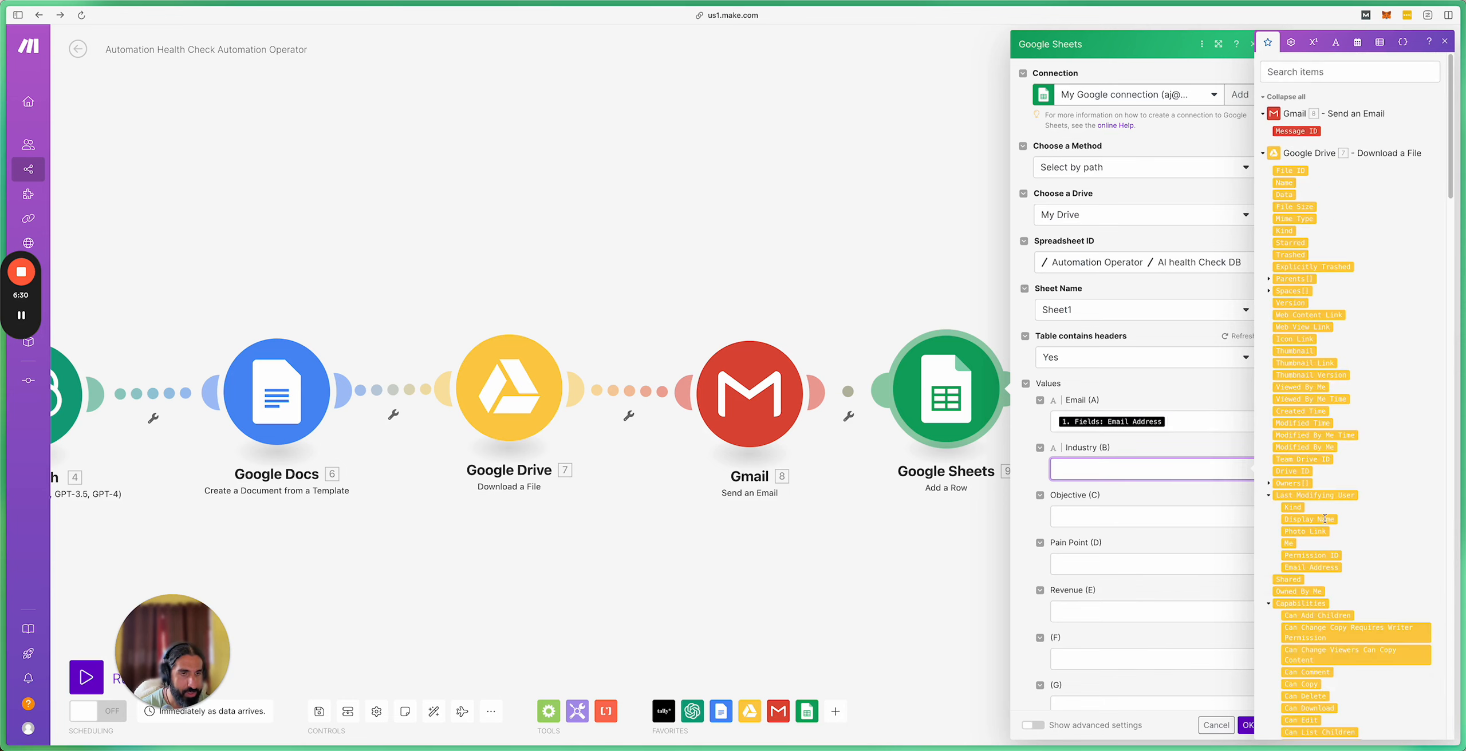
scroll(1328, 522, down, 10)
scroll(1328, 522, down, 15)
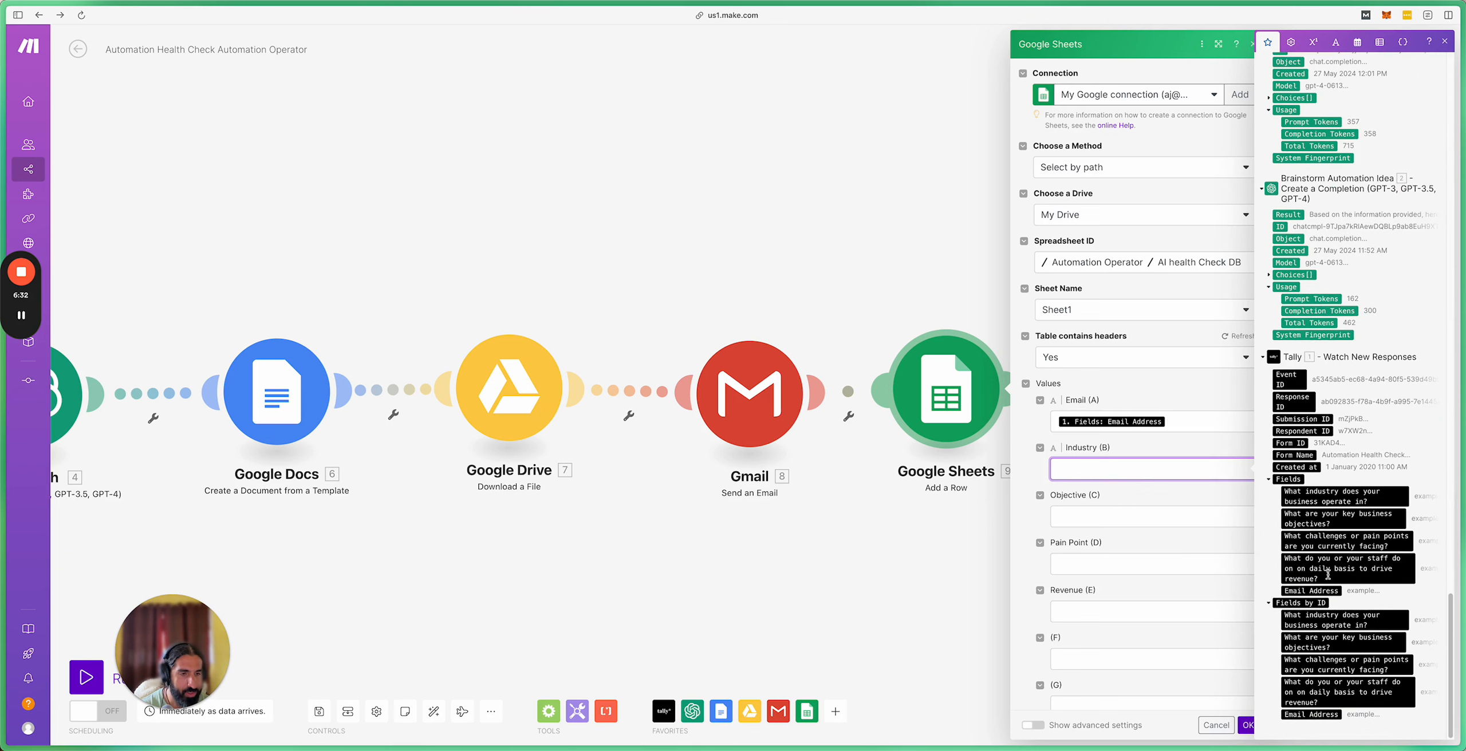
click(1310, 503)
click(1110, 527)
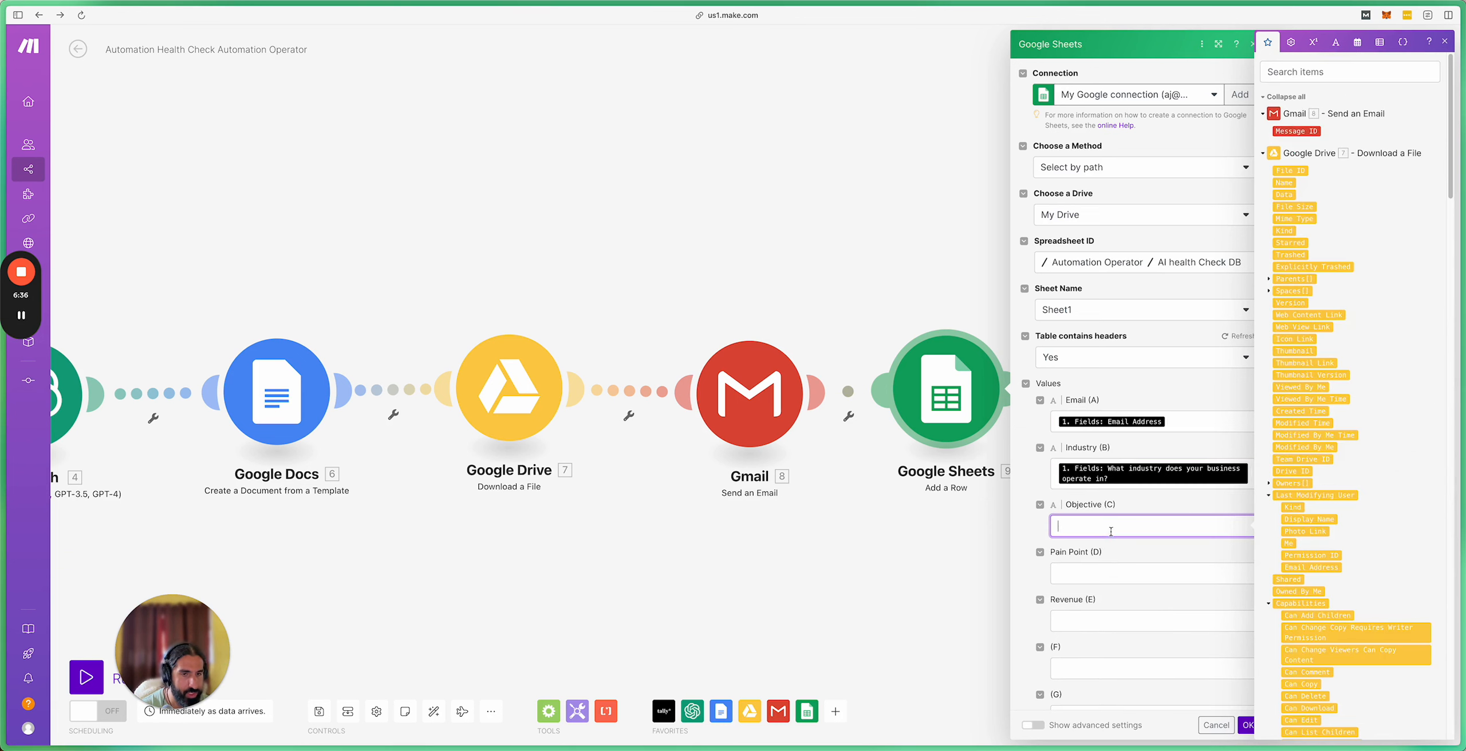
scroll(1352, 547, down, 15)
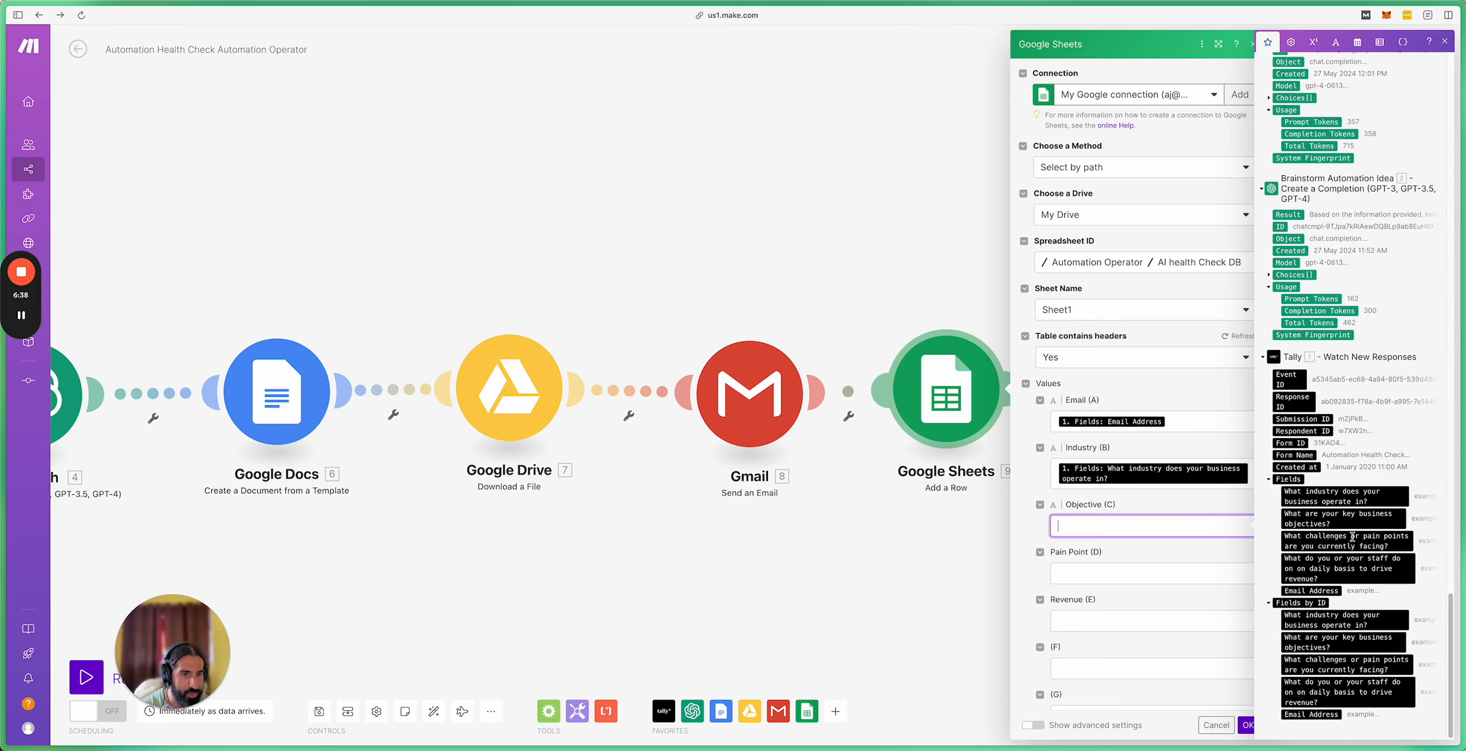
click(1343, 518)
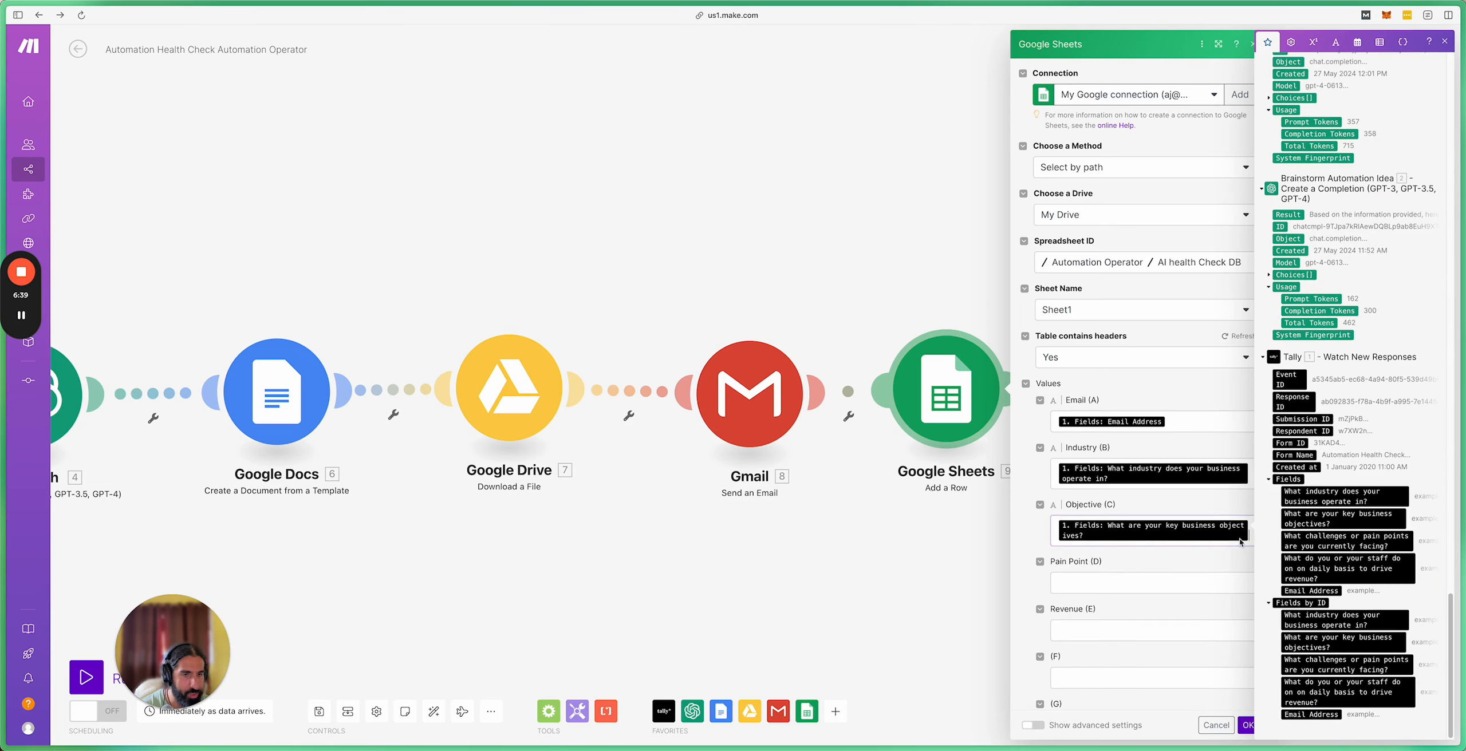
Step: Map the challenges/pain points and daily revenue activities answers into Pain Point (D) and Revenue (E), then confirm
click(1123, 576)
scroll(1353, 517, down, 15)
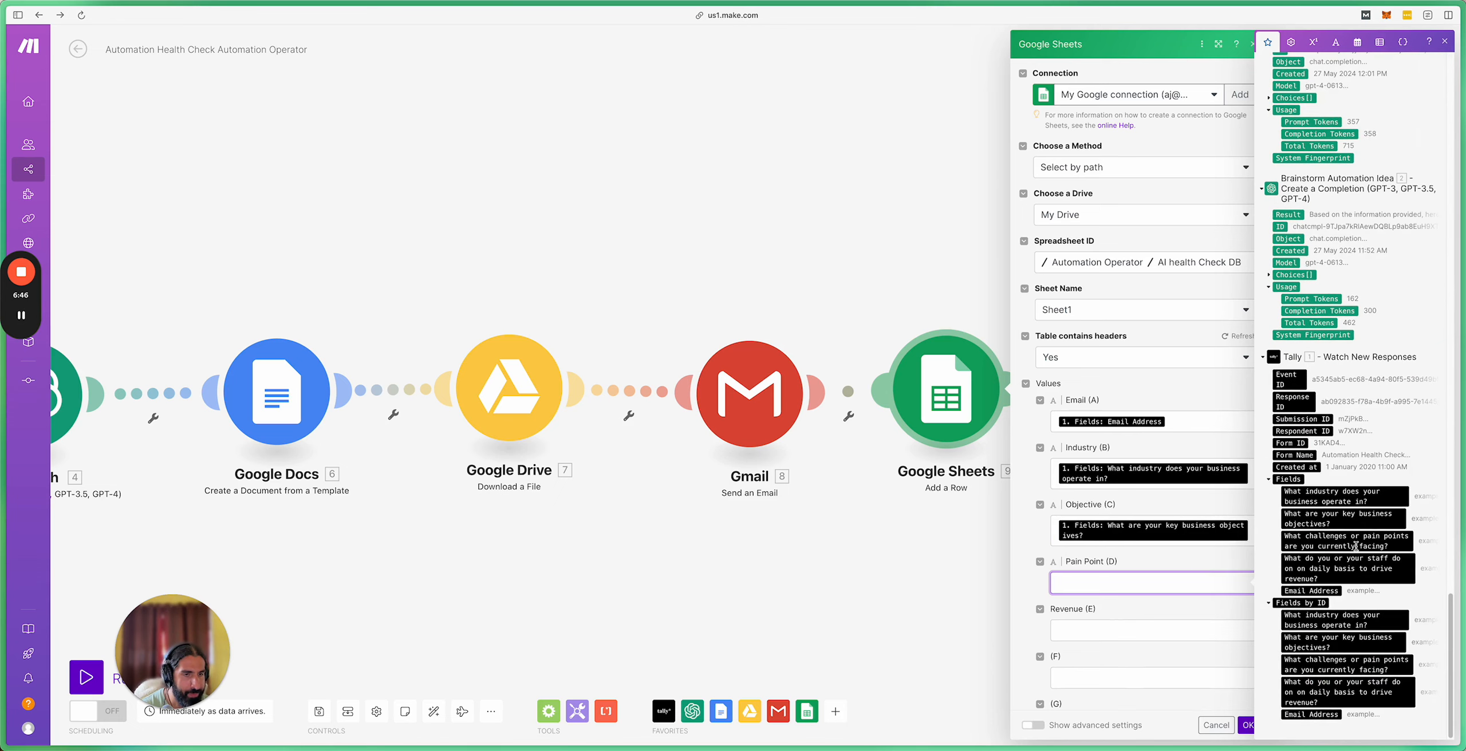
click(1355, 546)
click(1143, 634)
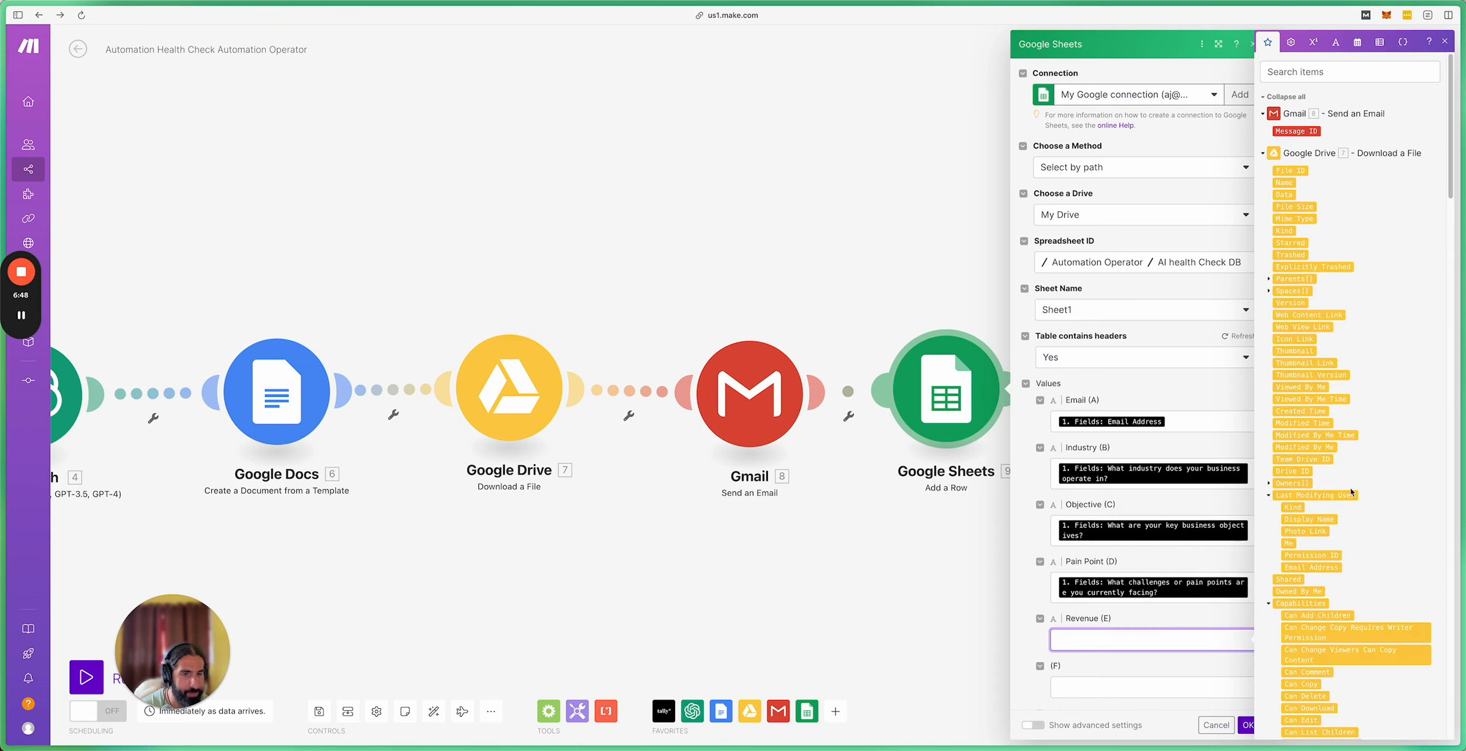
scroll(1350, 488, down, 15)
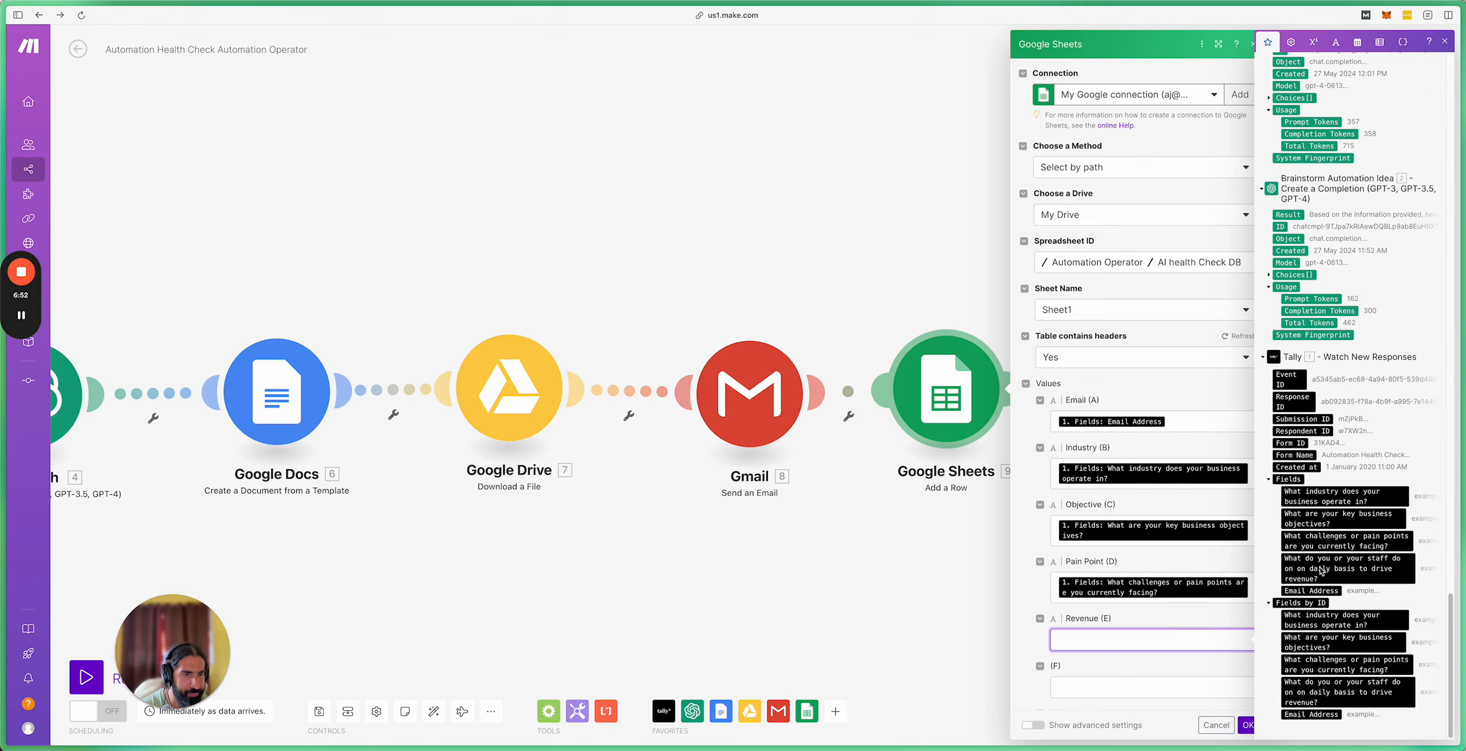
click(1319, 571)
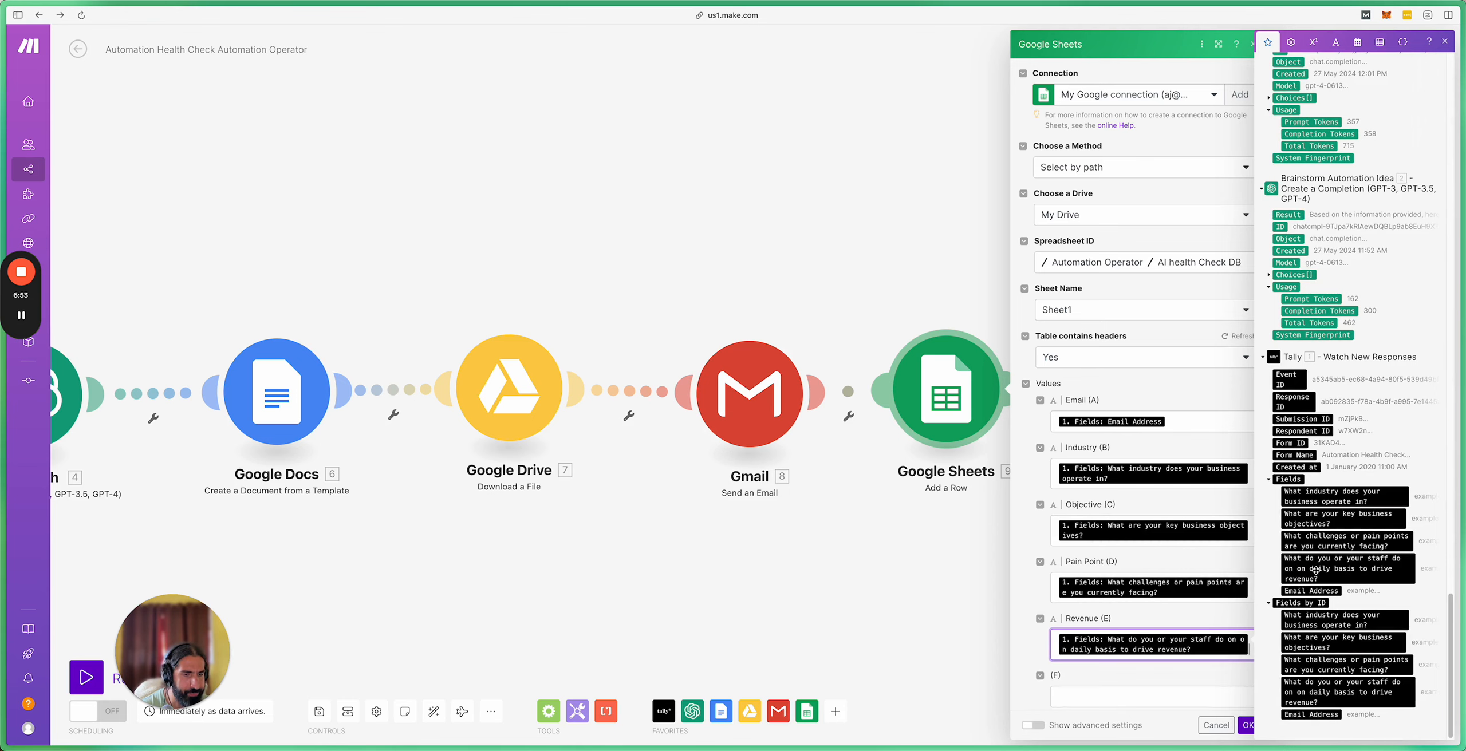
click(1247, 726)
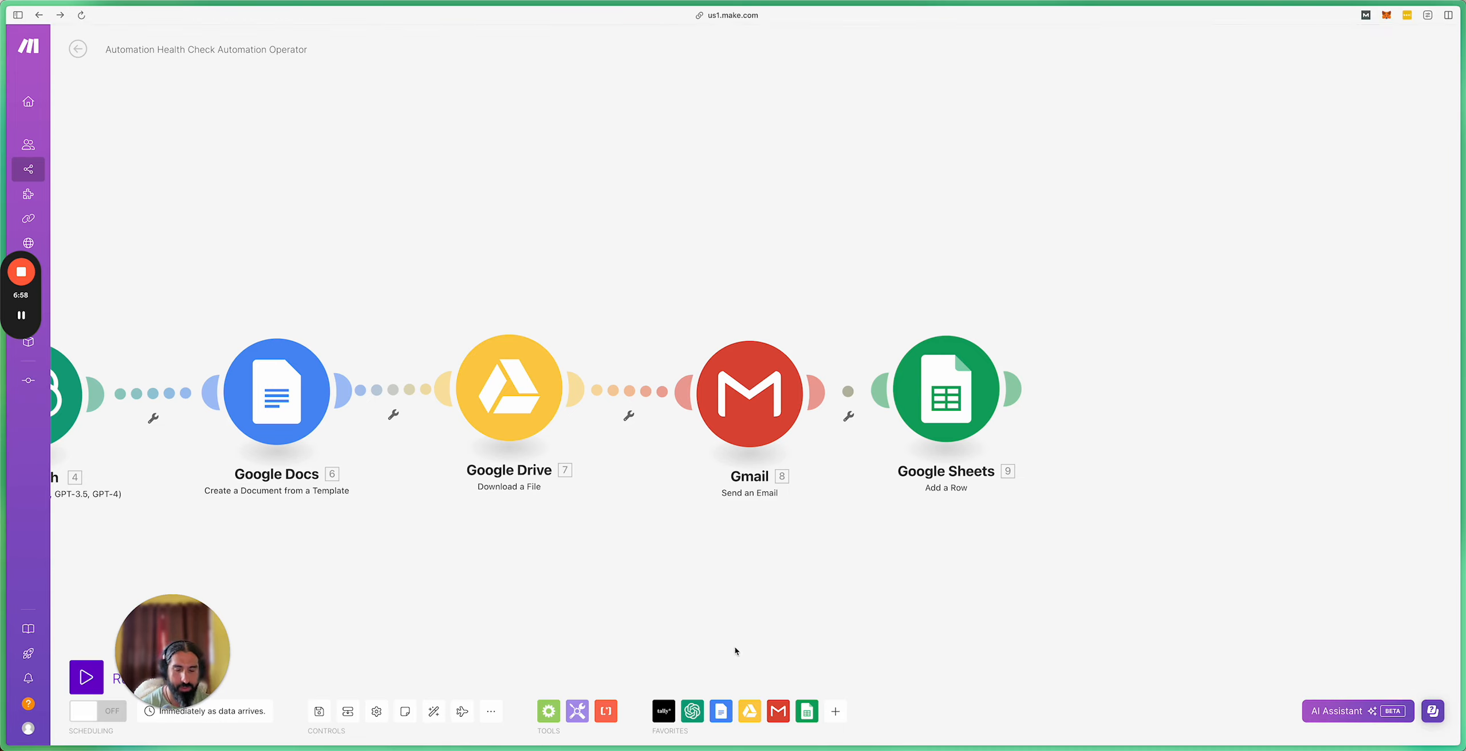
Step: Save the scenario and fit the whole module chain on the canvas
click(319, 711)
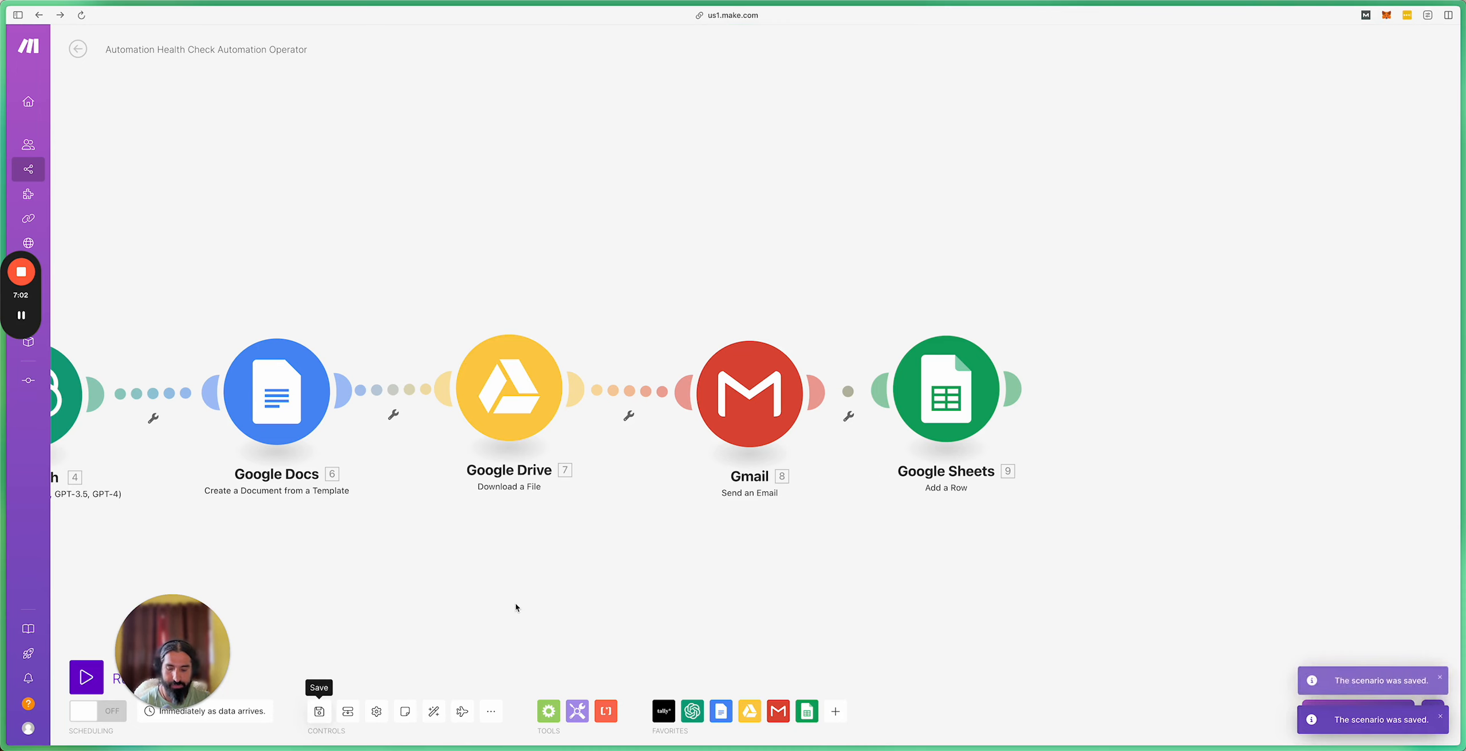
scroll(511, 611, down, 3)
drag(479, 607, 1098, 606)
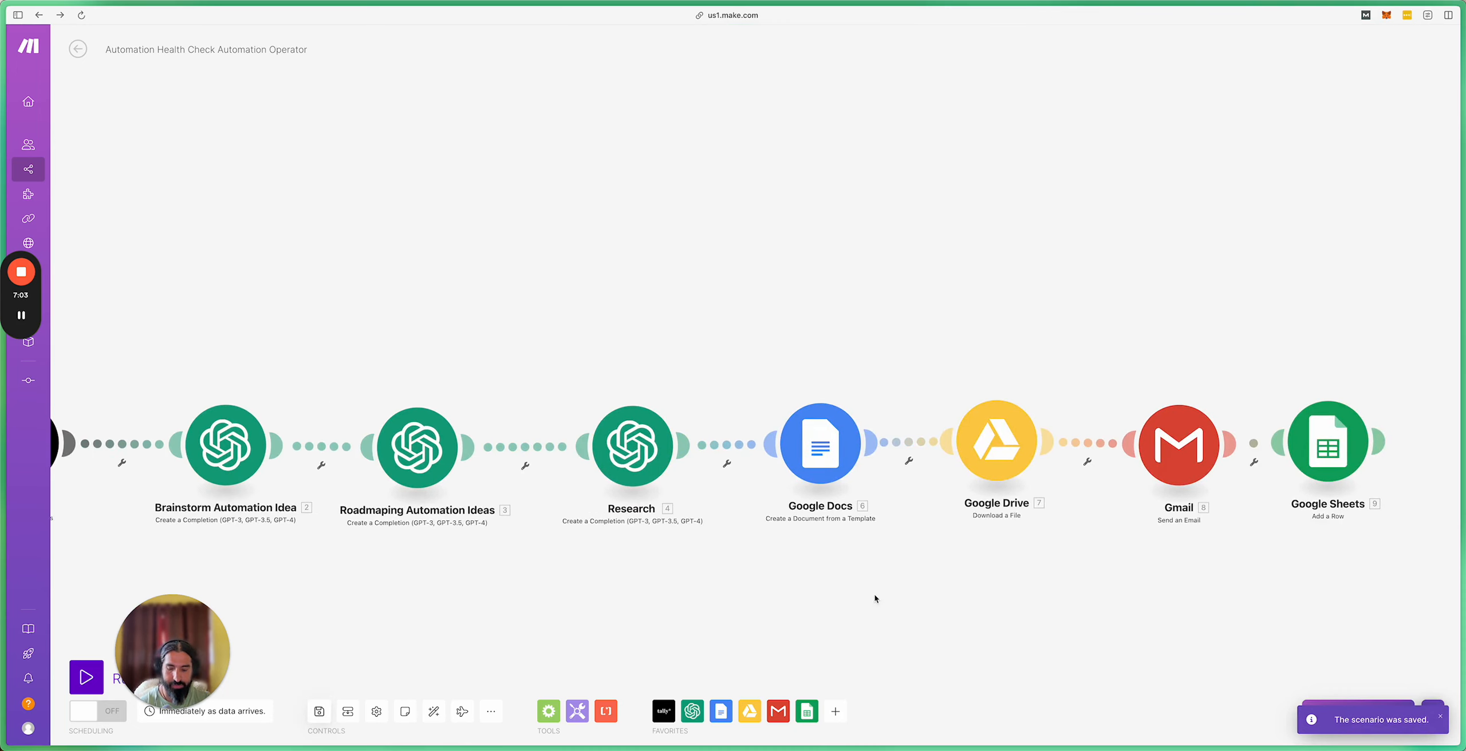
scroll(684, 590, down, 3)
drag(573, 622, 679, 588)
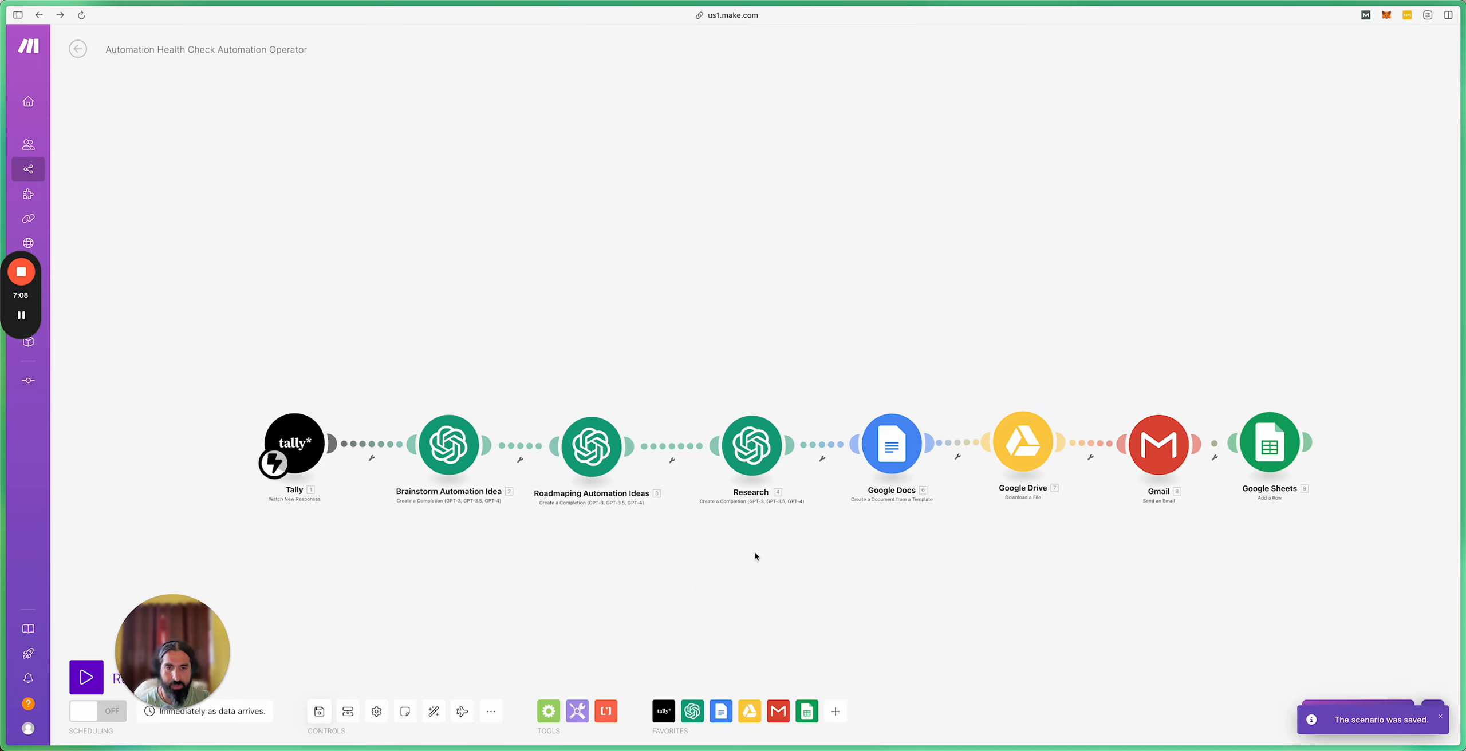
Step: Auto-align the modules into one evenly spaced row from Tally to Google Sheets
click(434, 711)
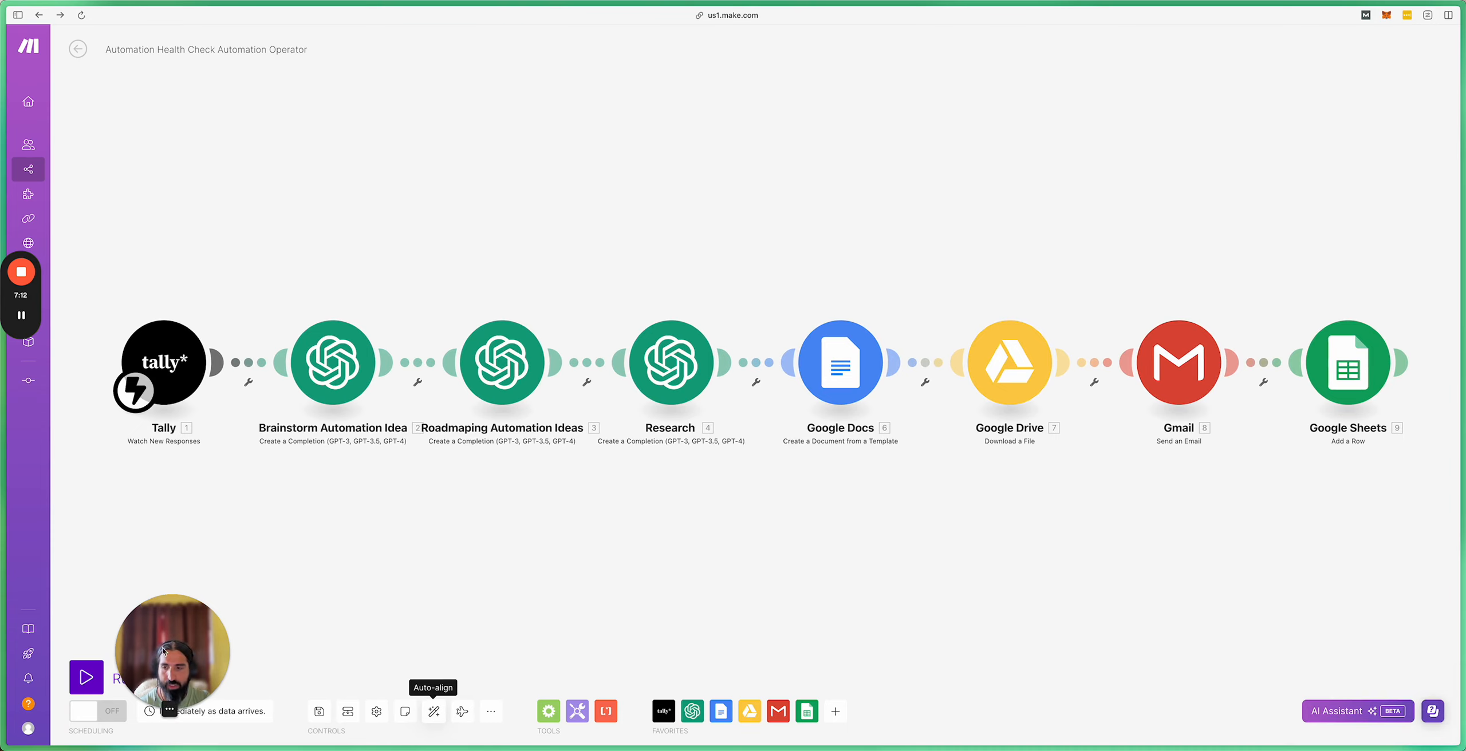
drag(165, 649, 207, 612)
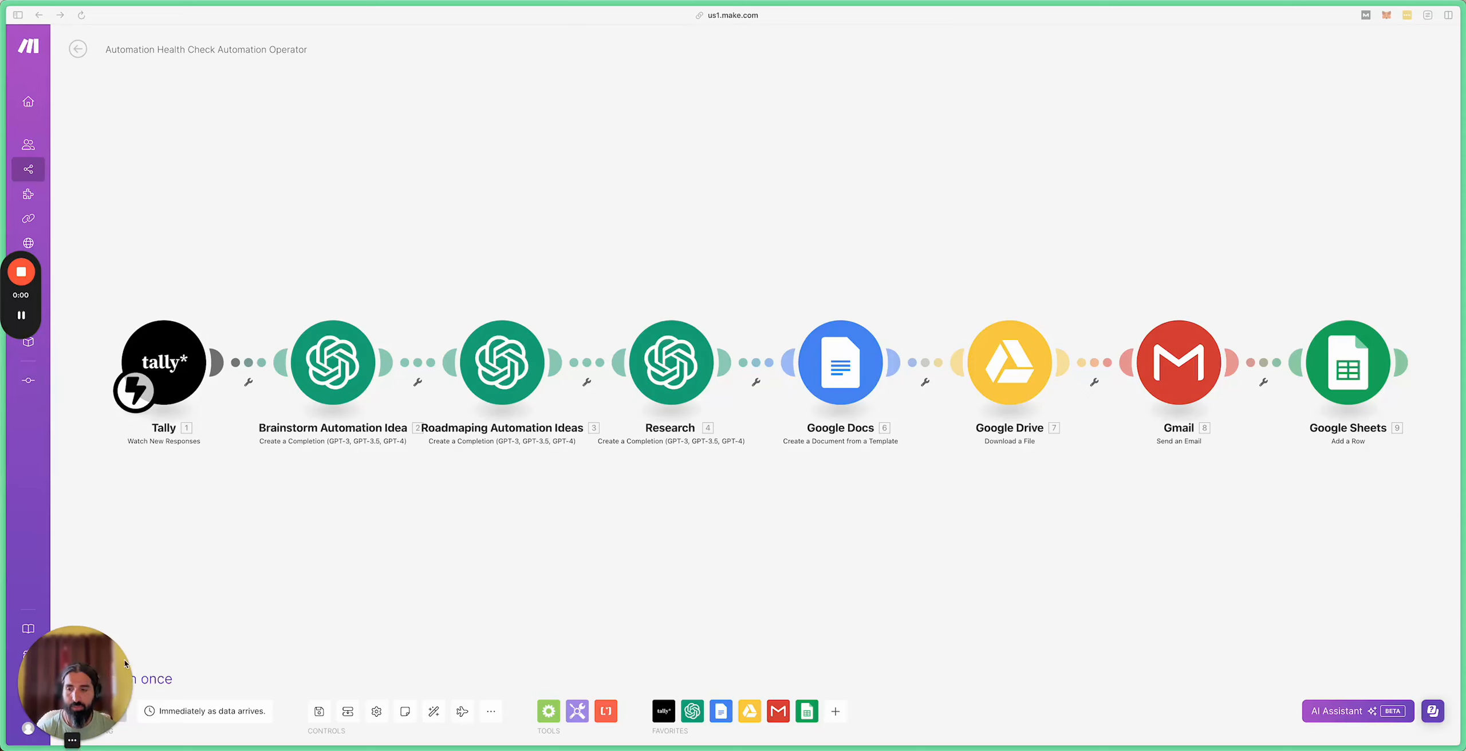
drag(79, 687, 253, 566)
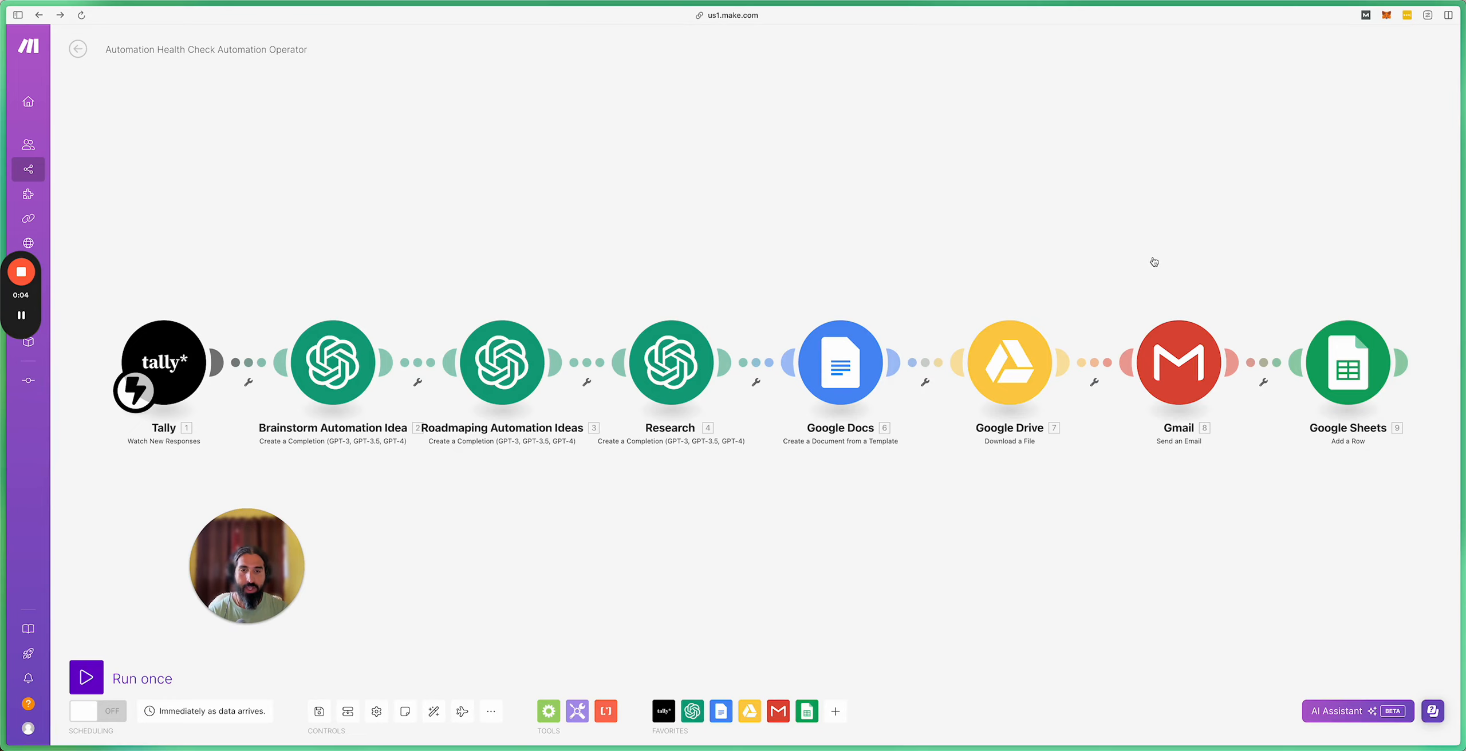
click(855, 385)
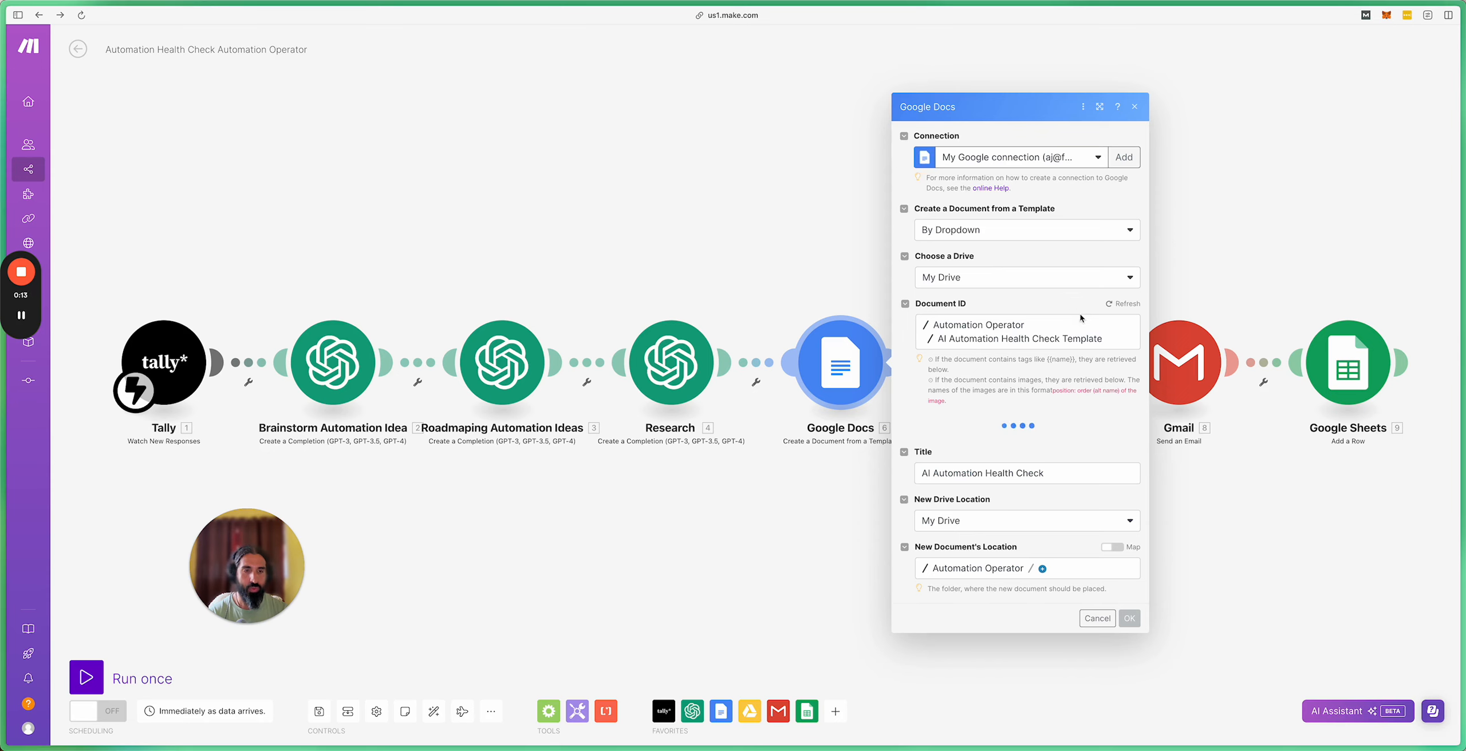
click(1202, 200)
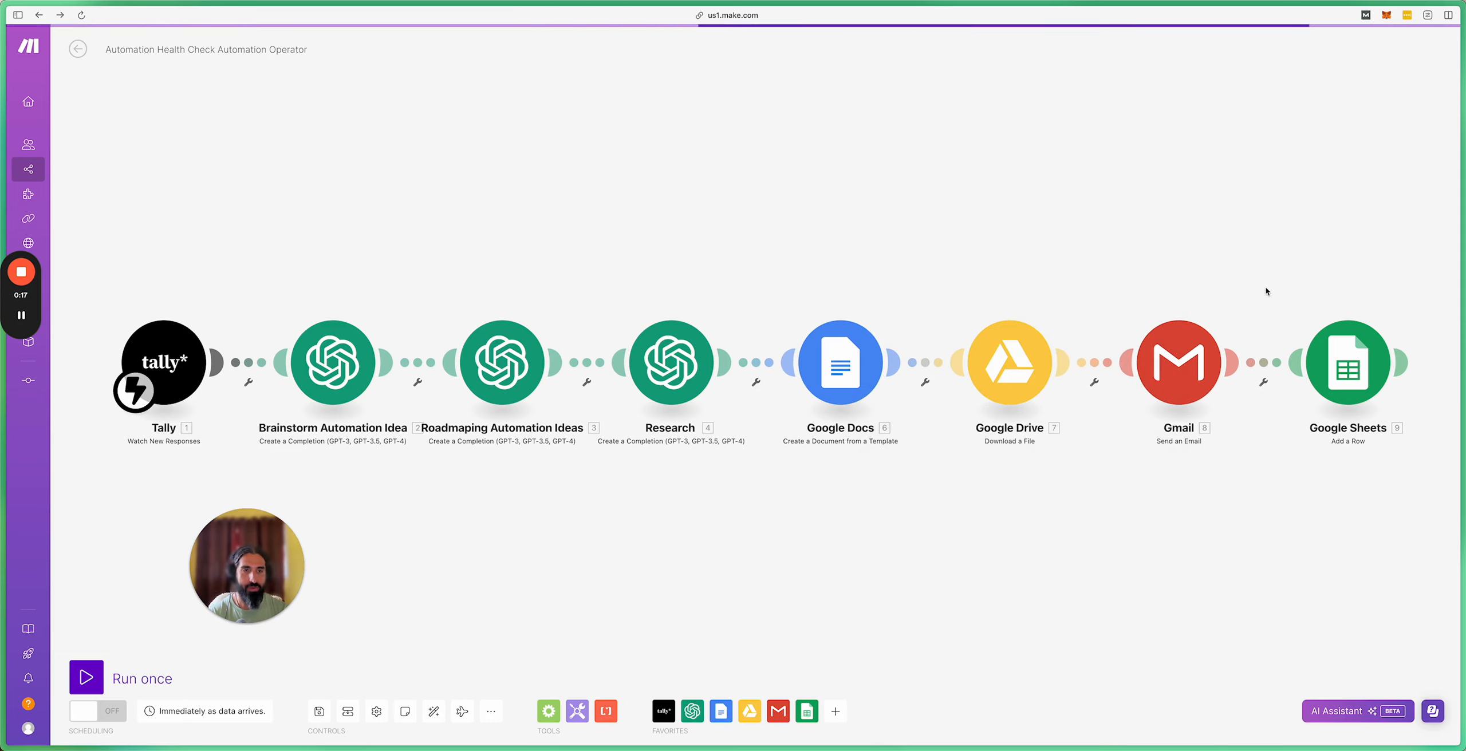
click(859, 336)
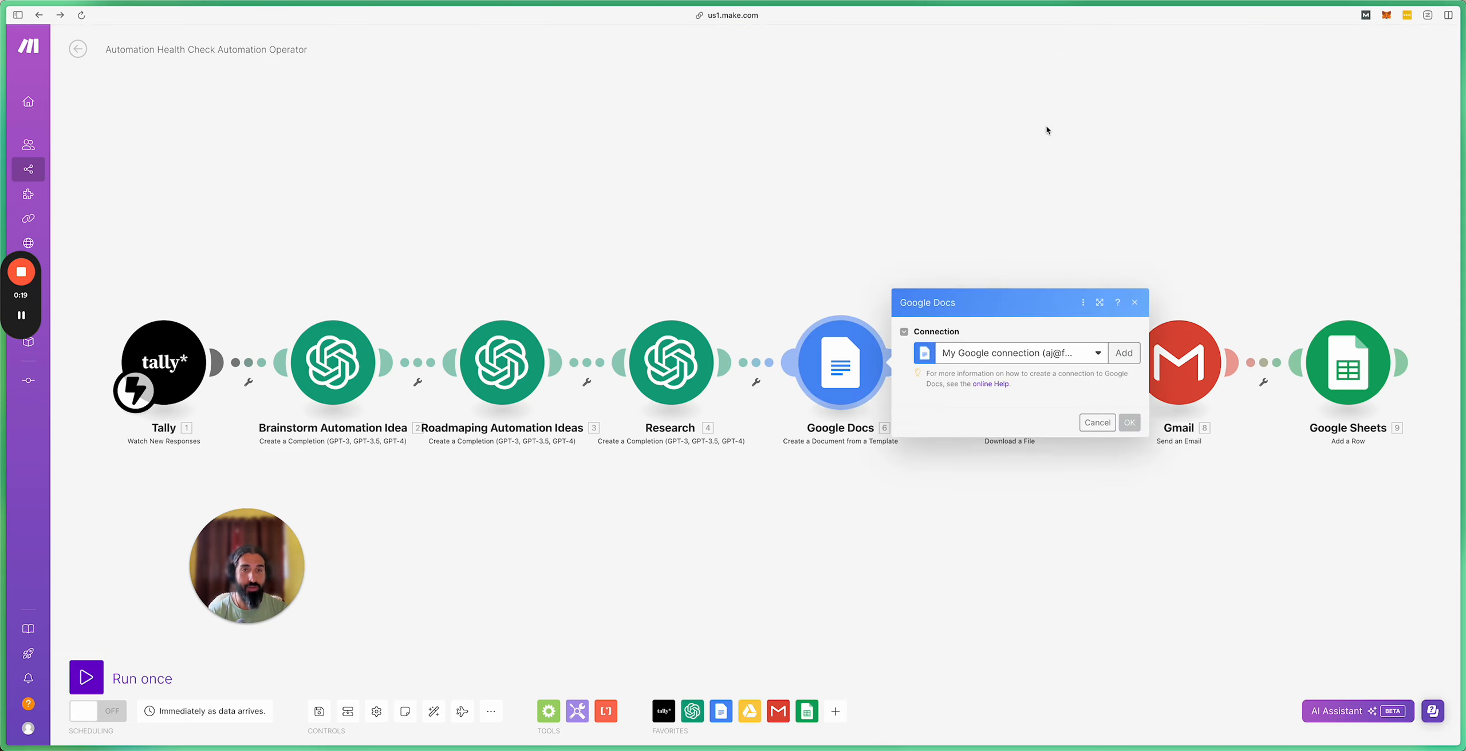
click(1250, 240)
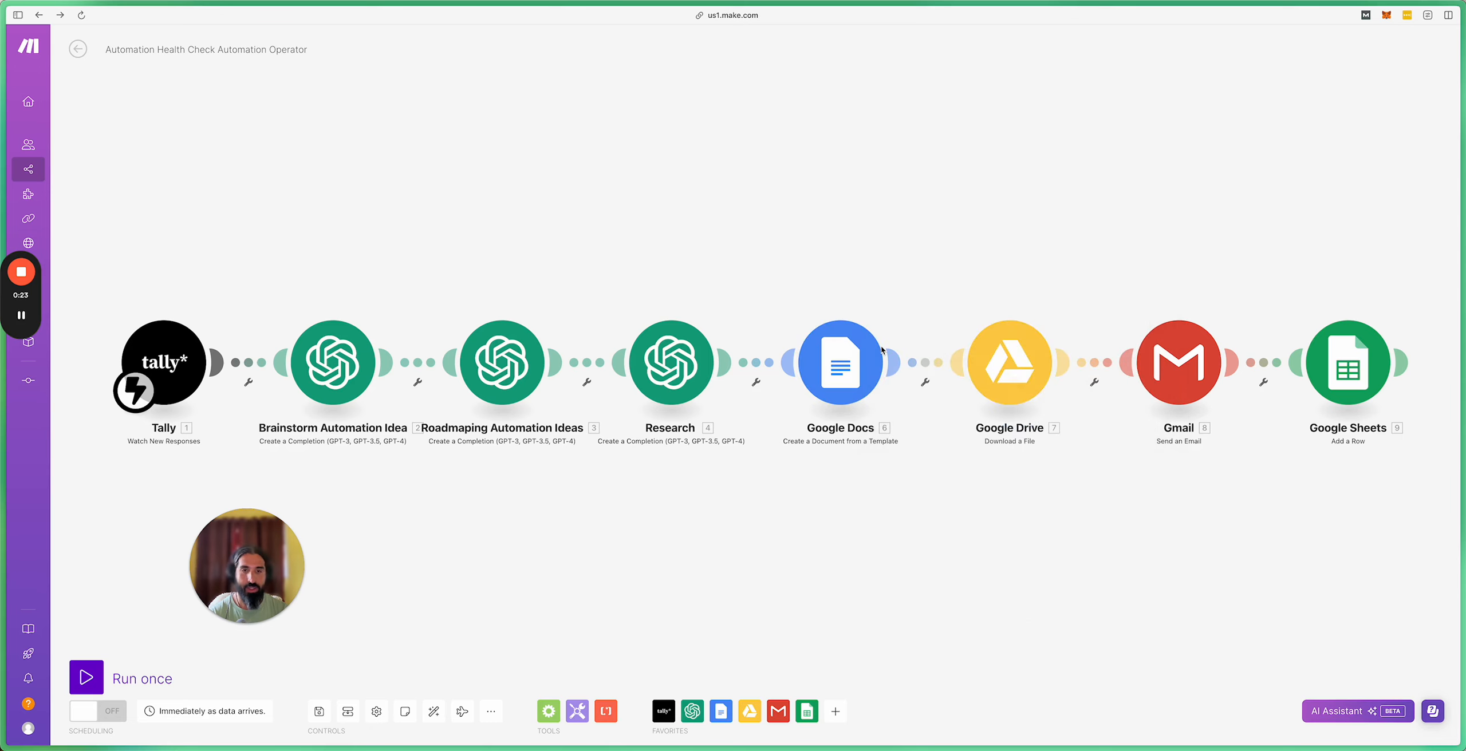
click(846, 358)
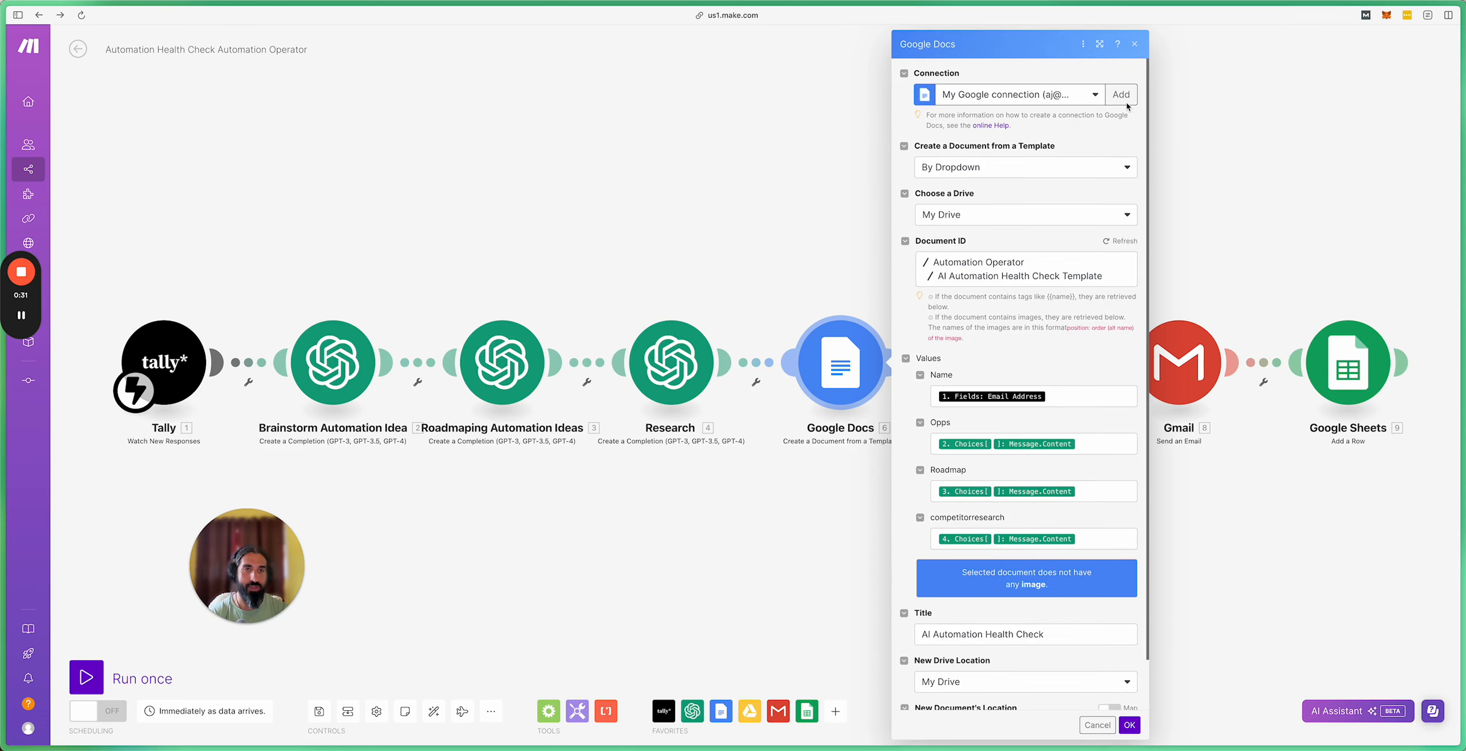
click(1123, 97)
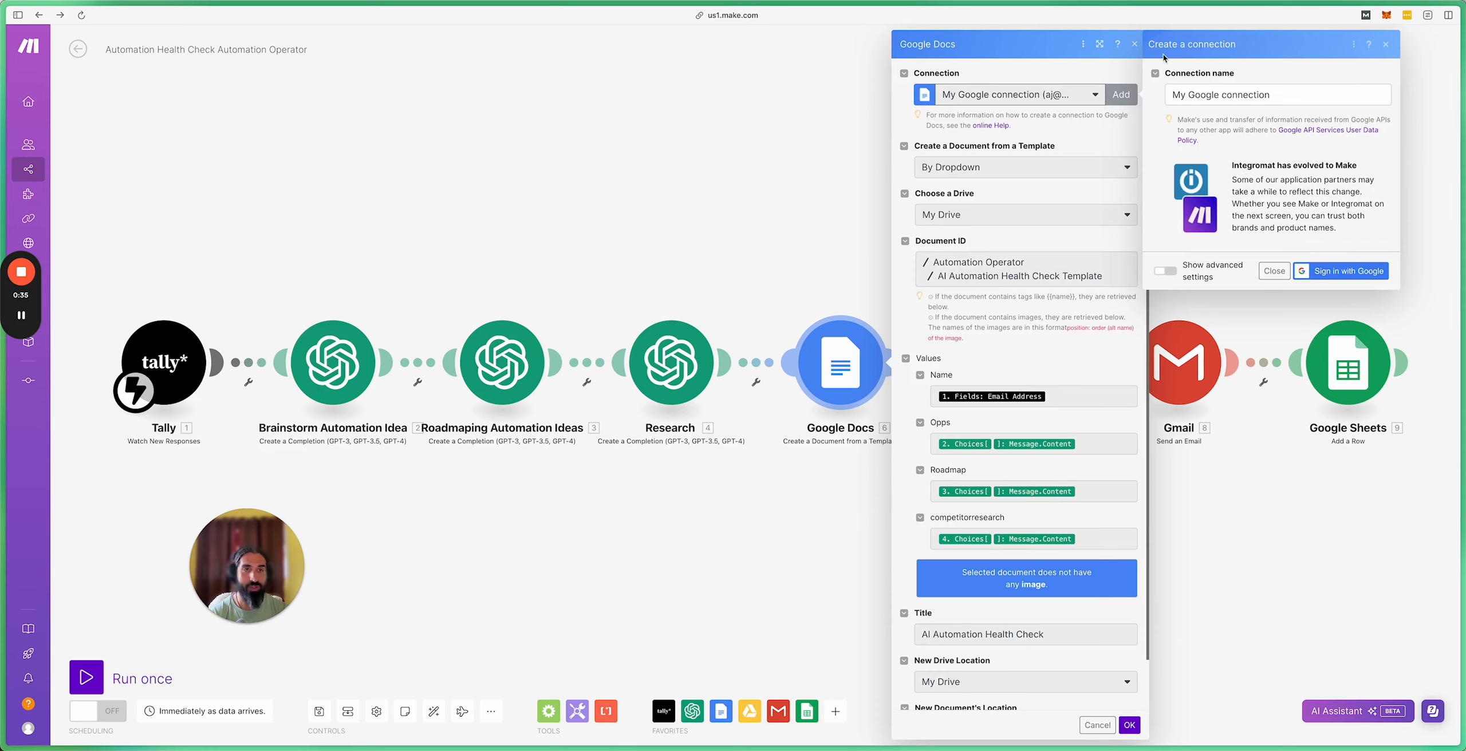
click(1386, 44)
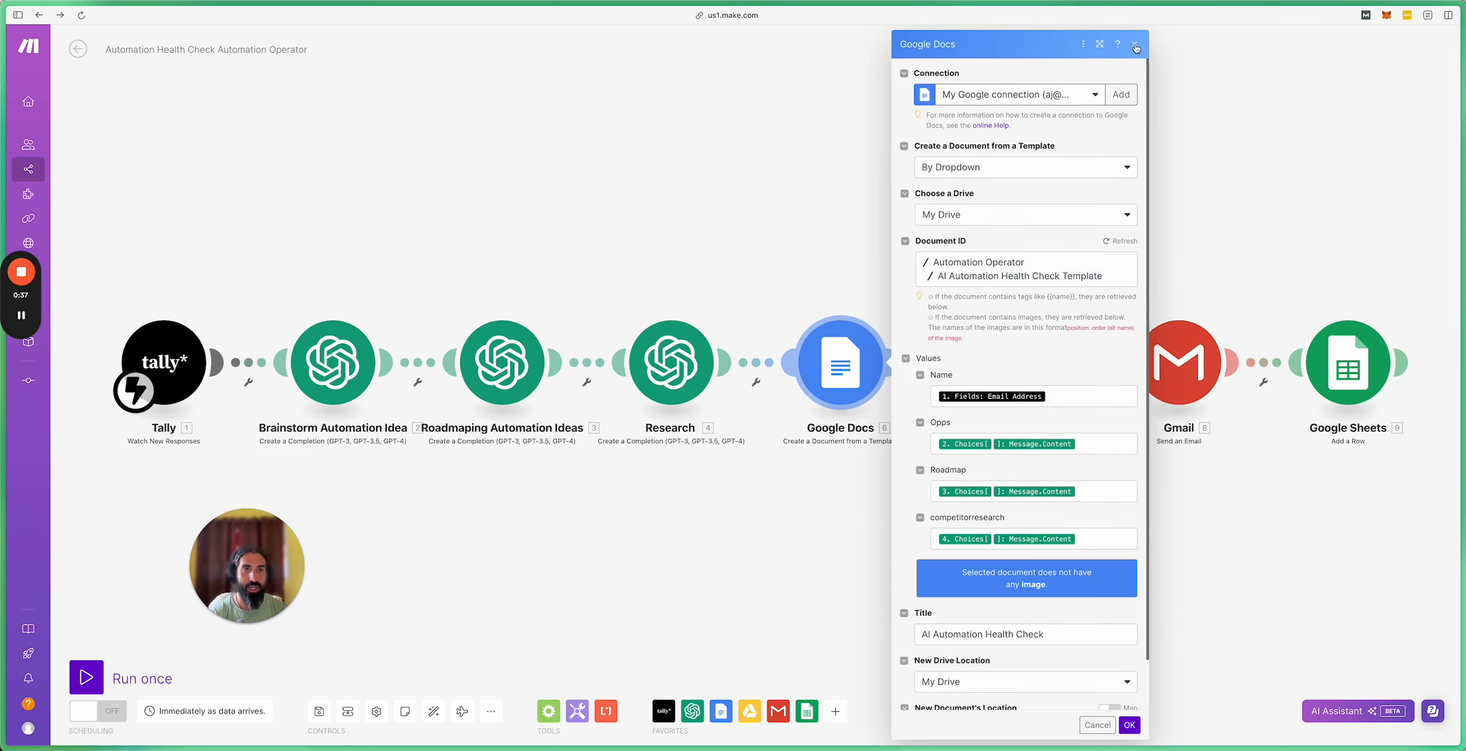
click(1134, 45)
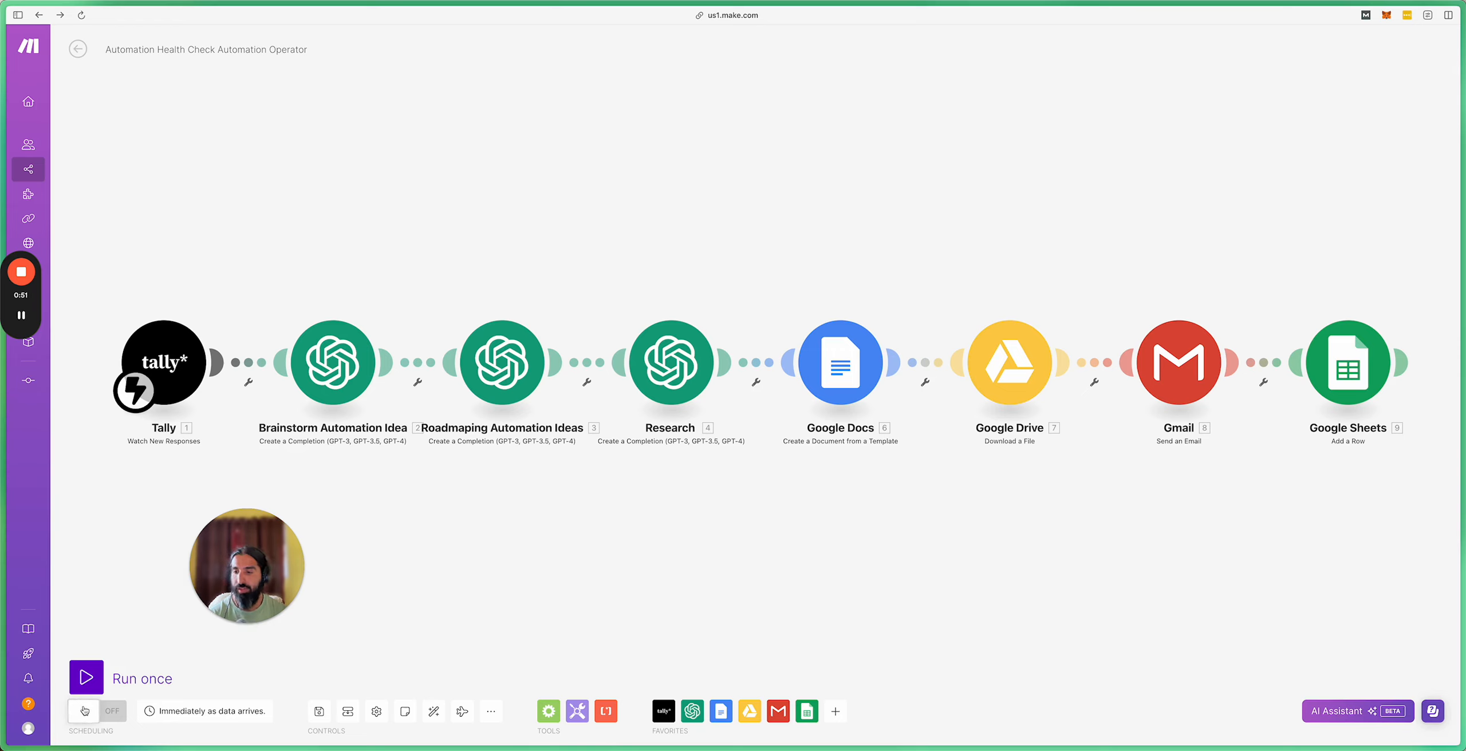
Step: Switch the scenario's Scheduling toggle ON so it runs immediately when form data arrives
mouse_move(205, 615)
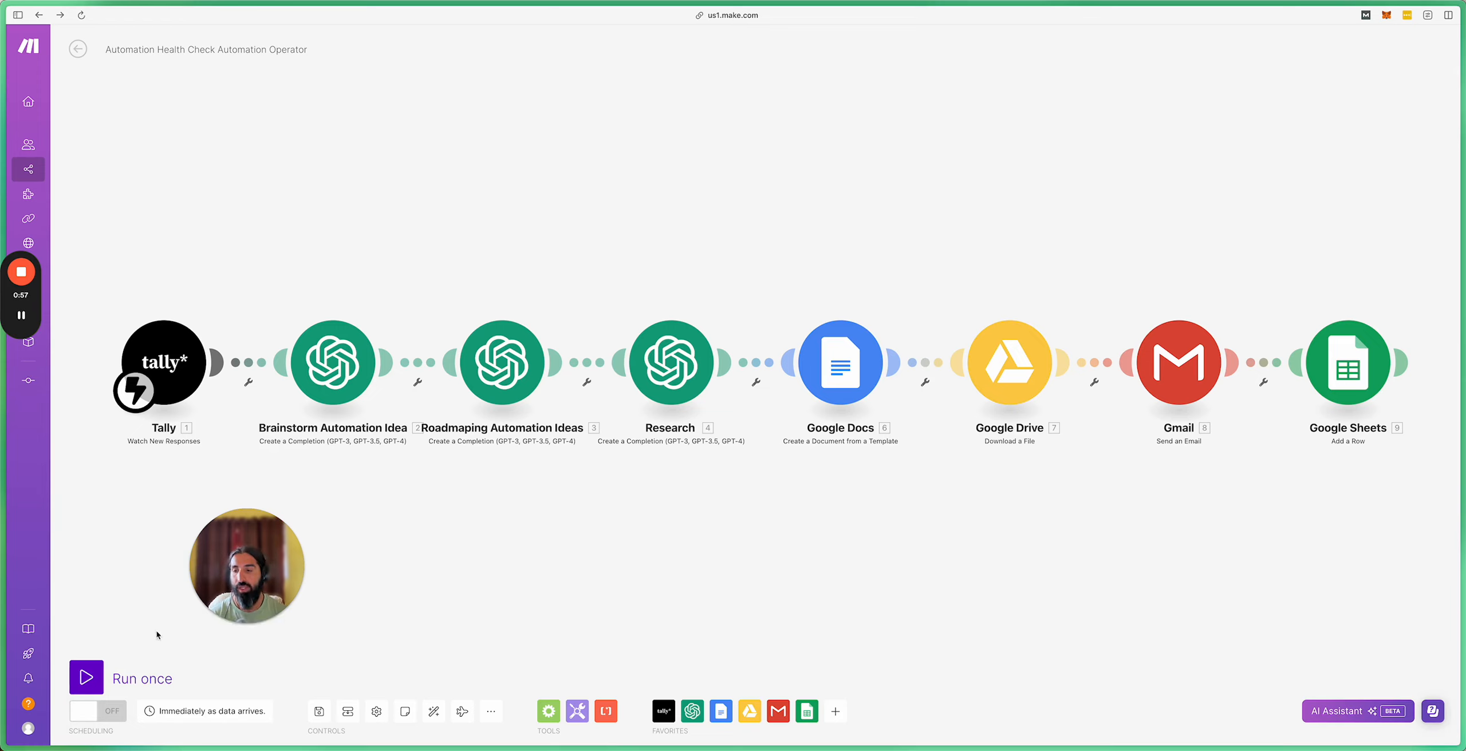
click(93, 715)
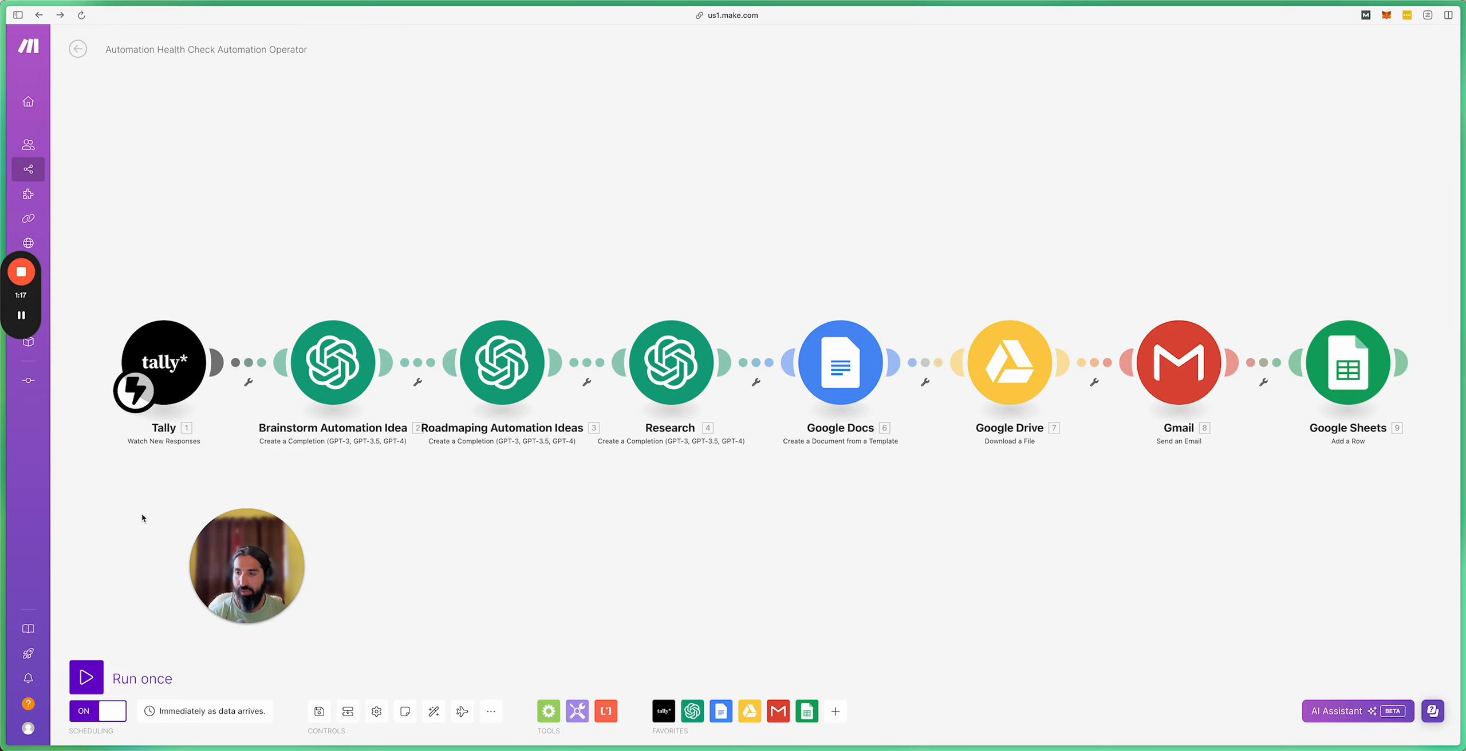
mouse_move(1, 516)
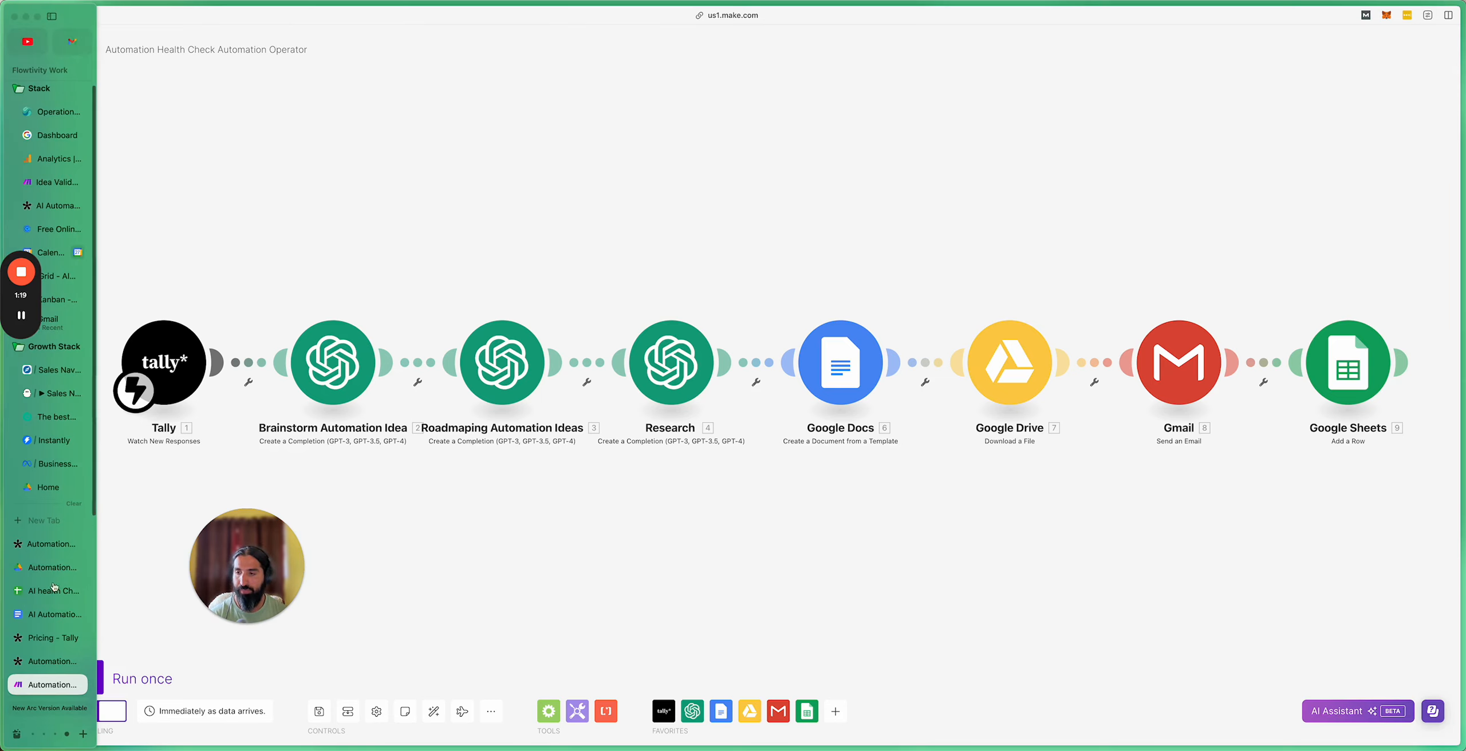
Step: Open the published Automation Health Check form in Split View beside the Make scenario tab
click(43, 661)
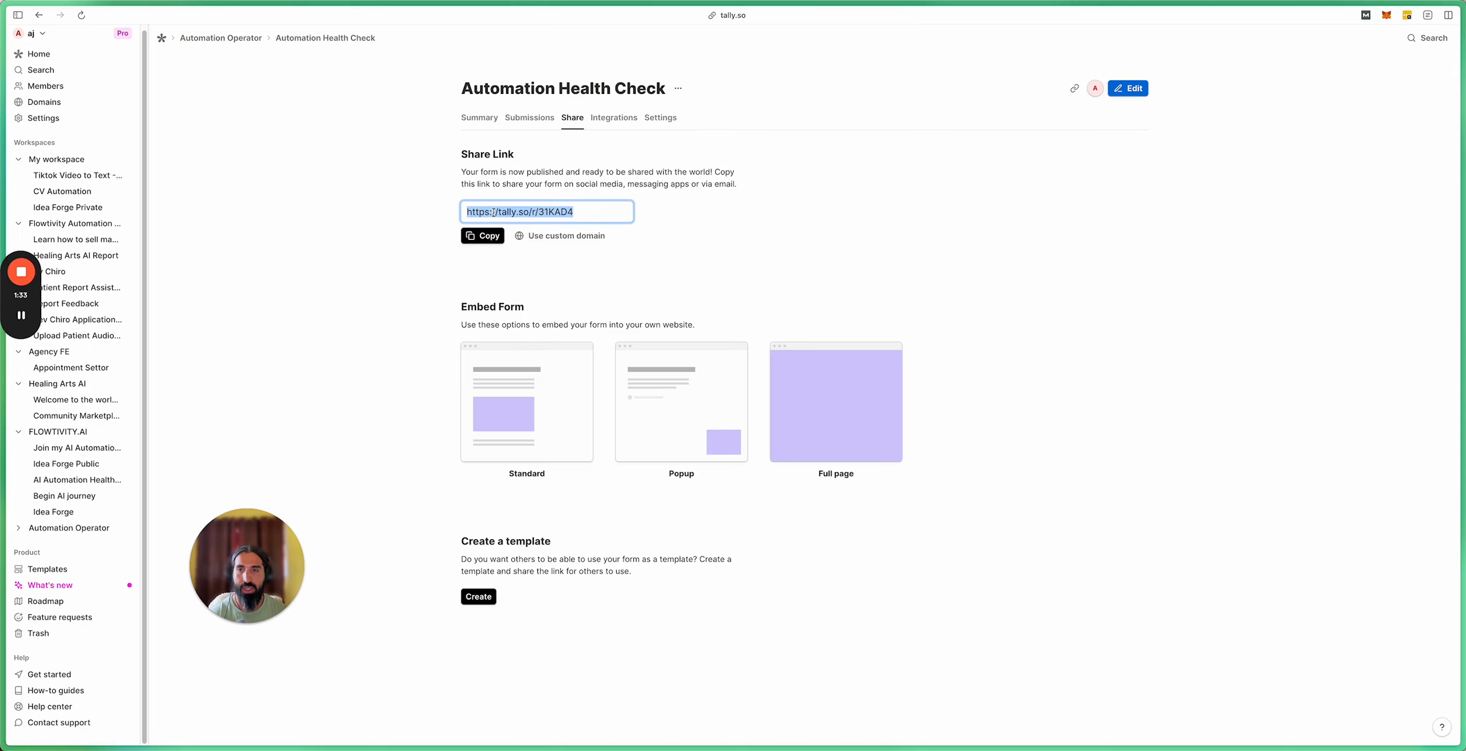
mouse_move(5, 635)
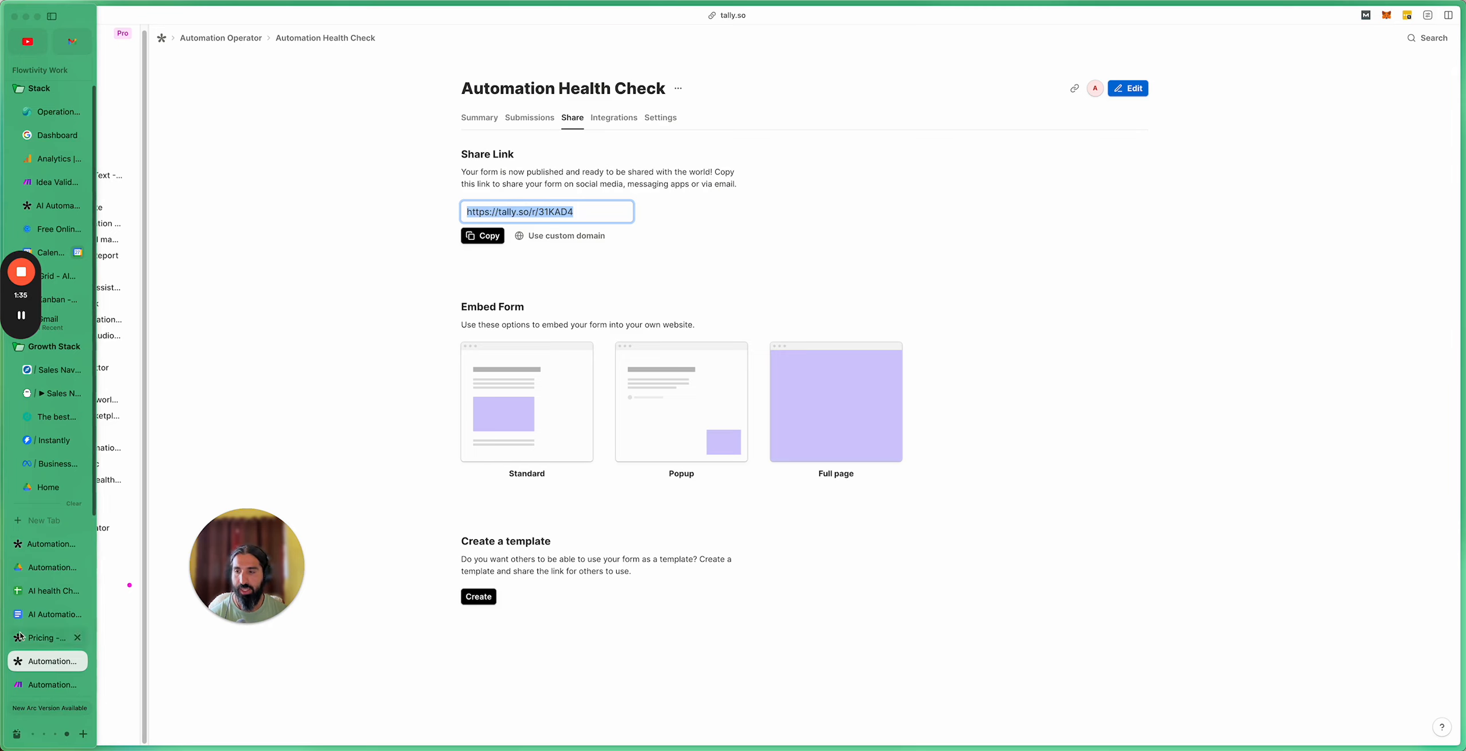
click(40, 549)
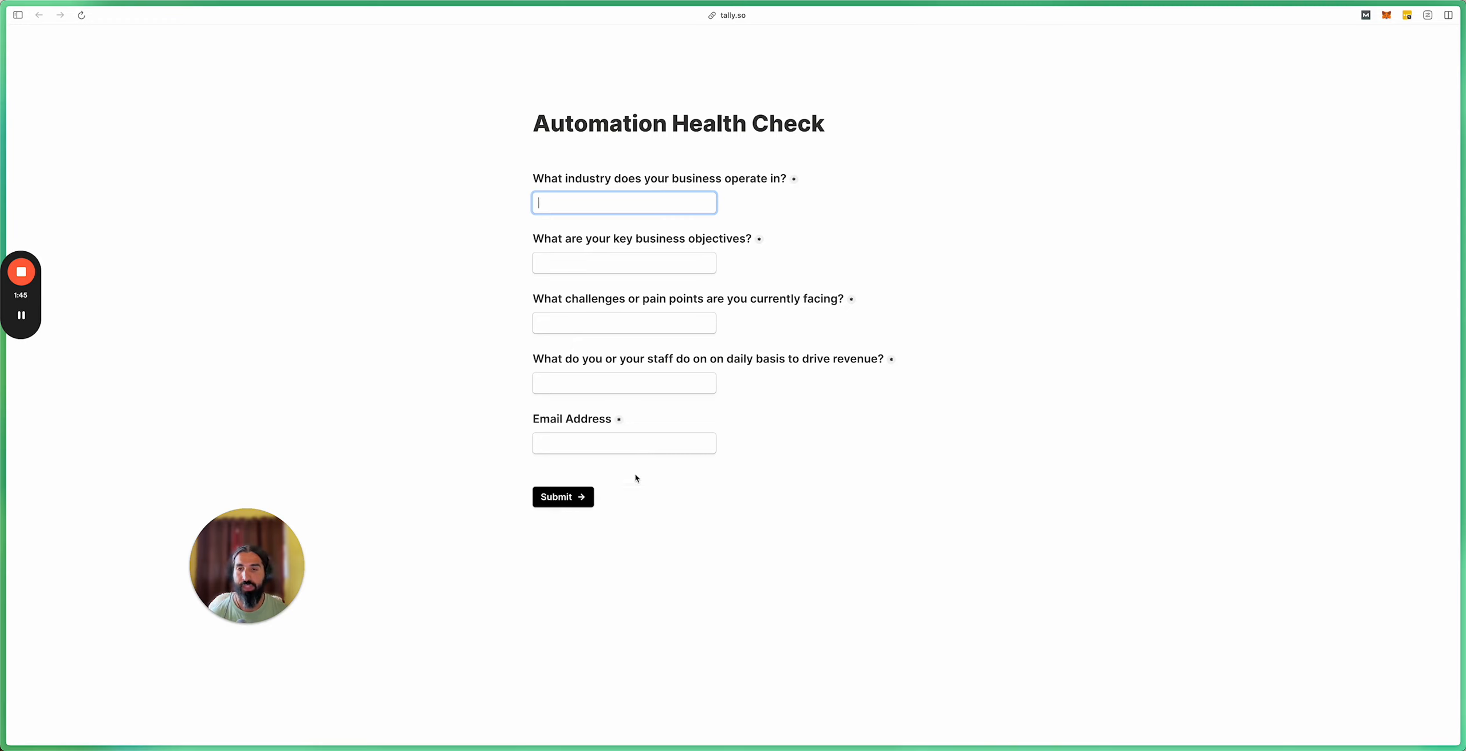
mouse_move(6, 697)
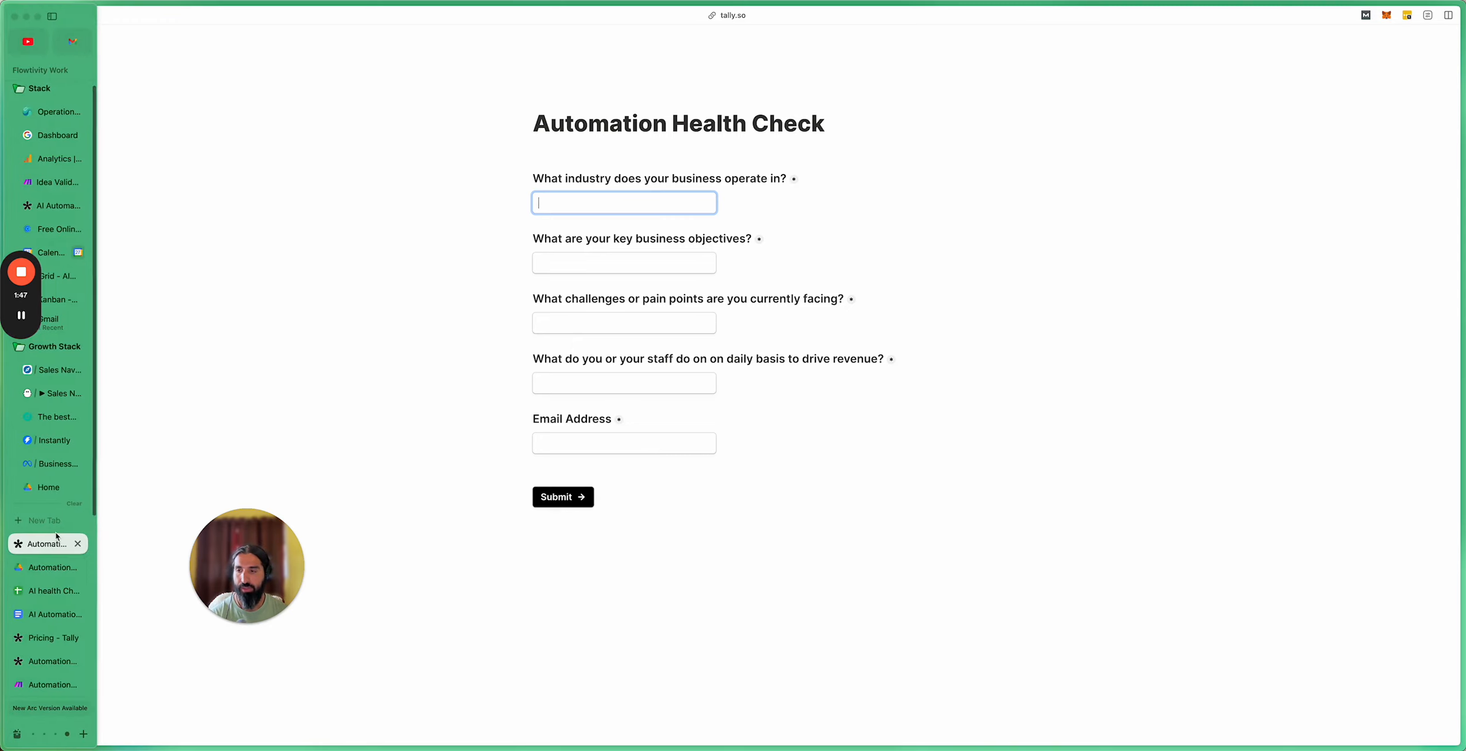
right_click(57, 690)
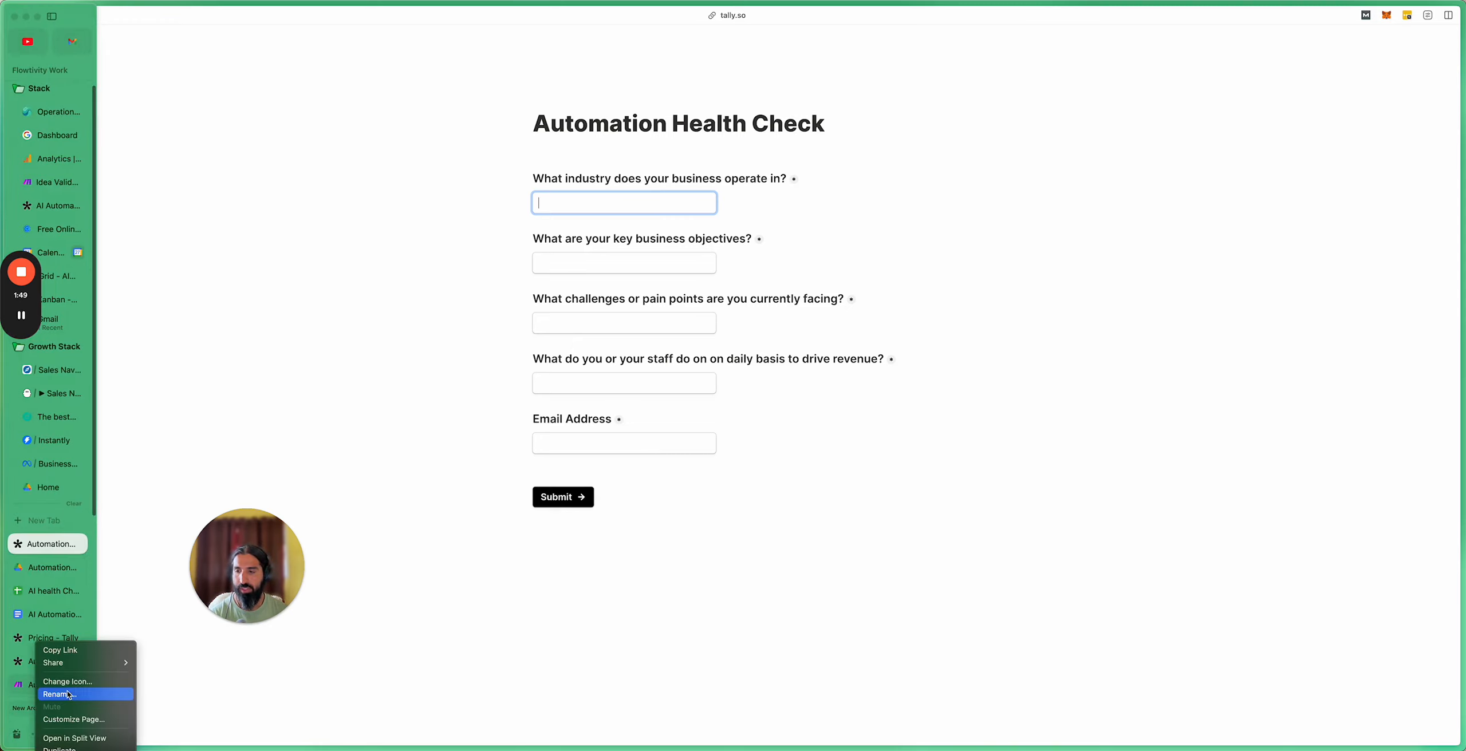
click(76, 738)
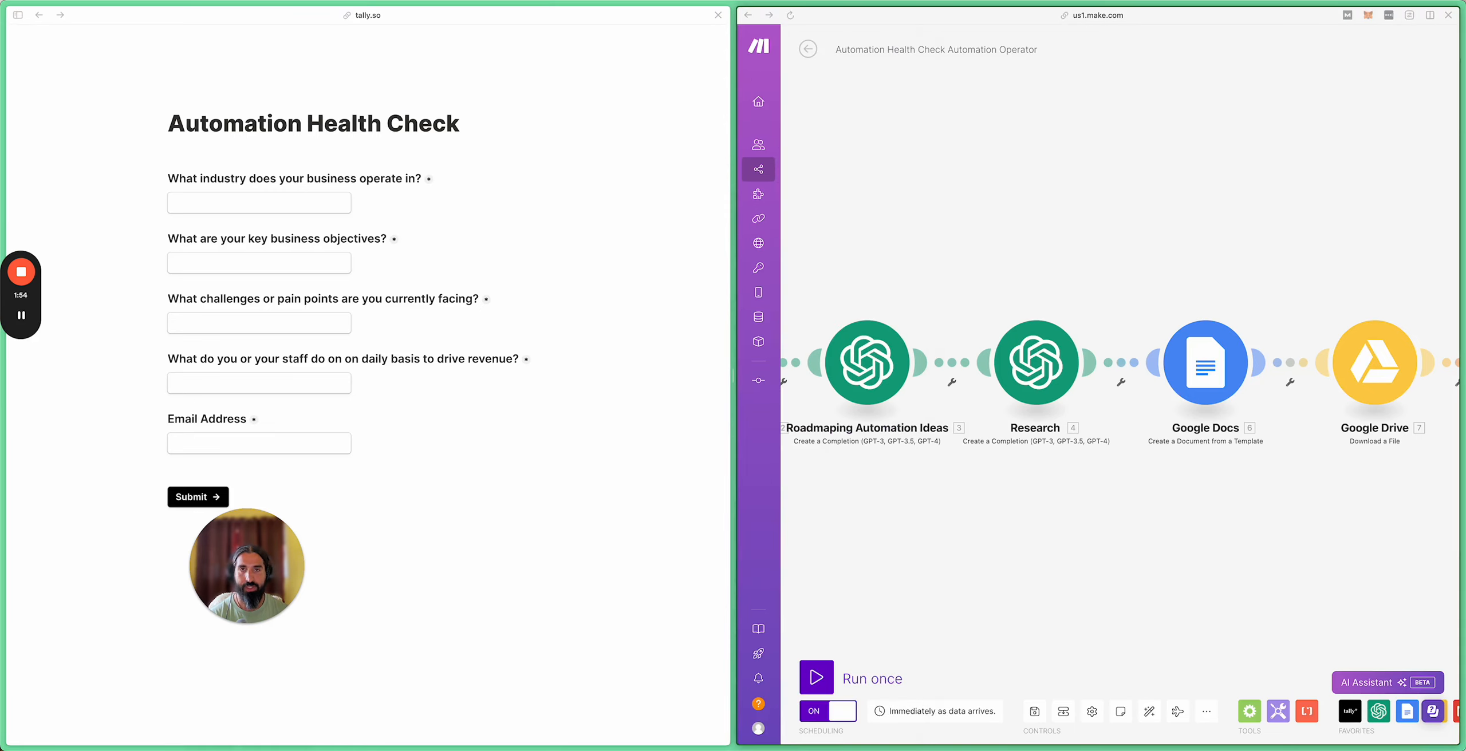
Step: Auto-align the Make modules, then answer industry 'financial advice' and objective 'help clients manage money'
click(1150, 712)
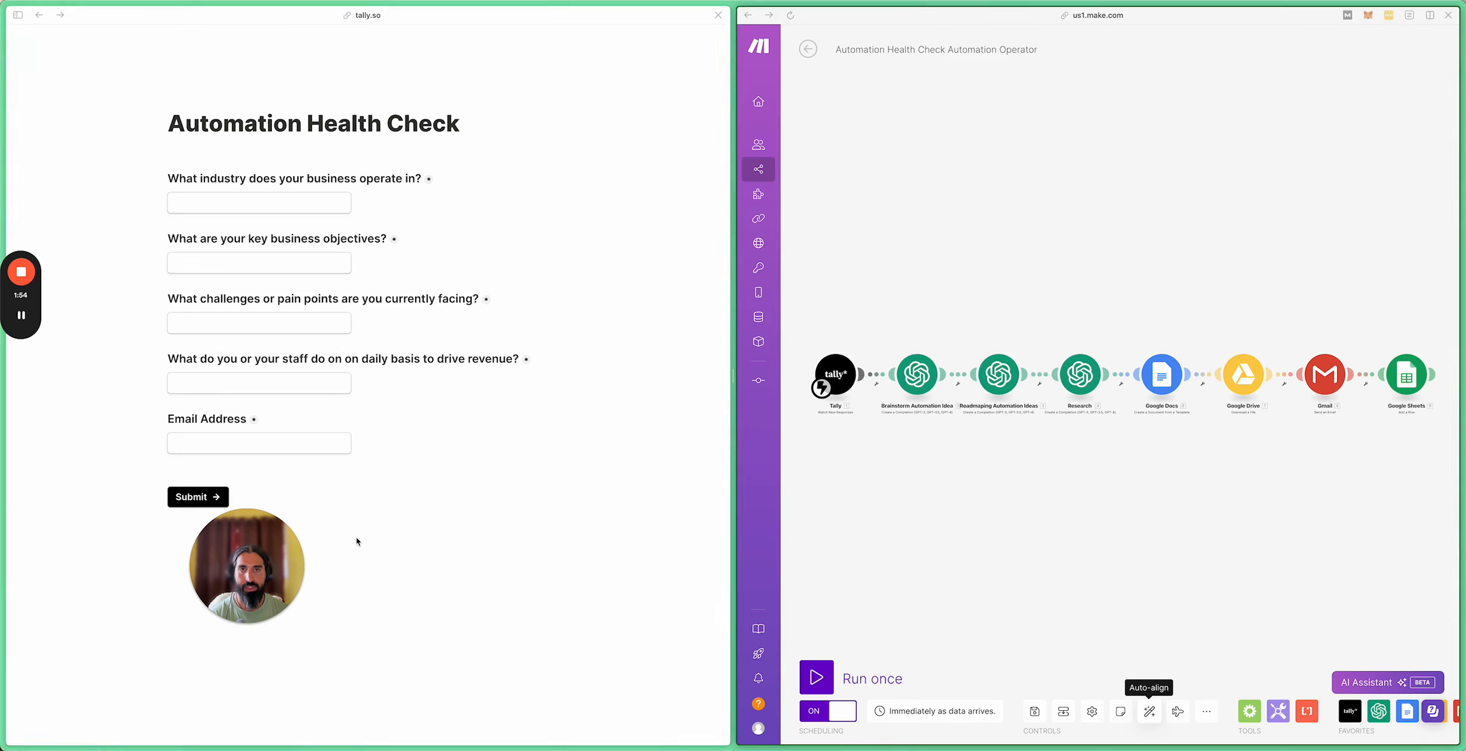
click(210, 207)
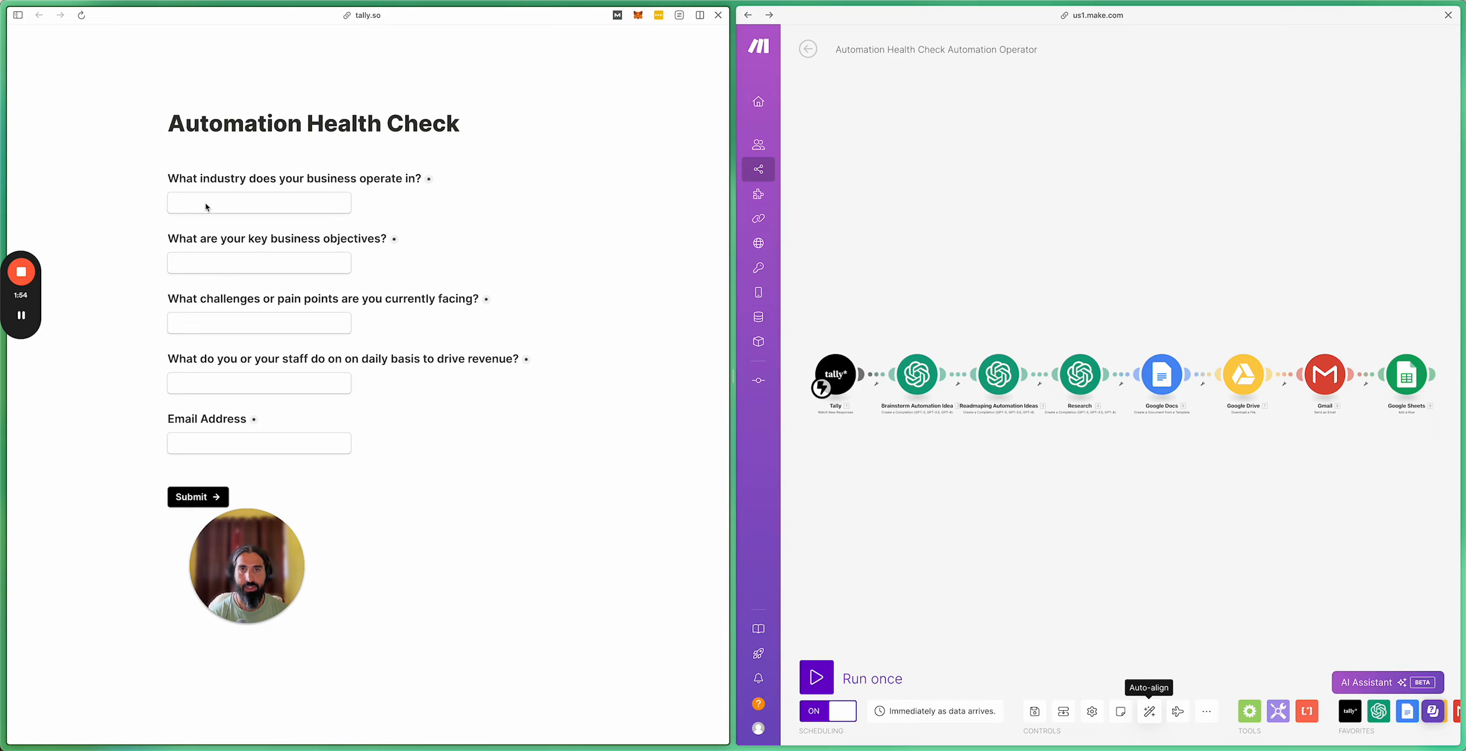
click(189, 201)
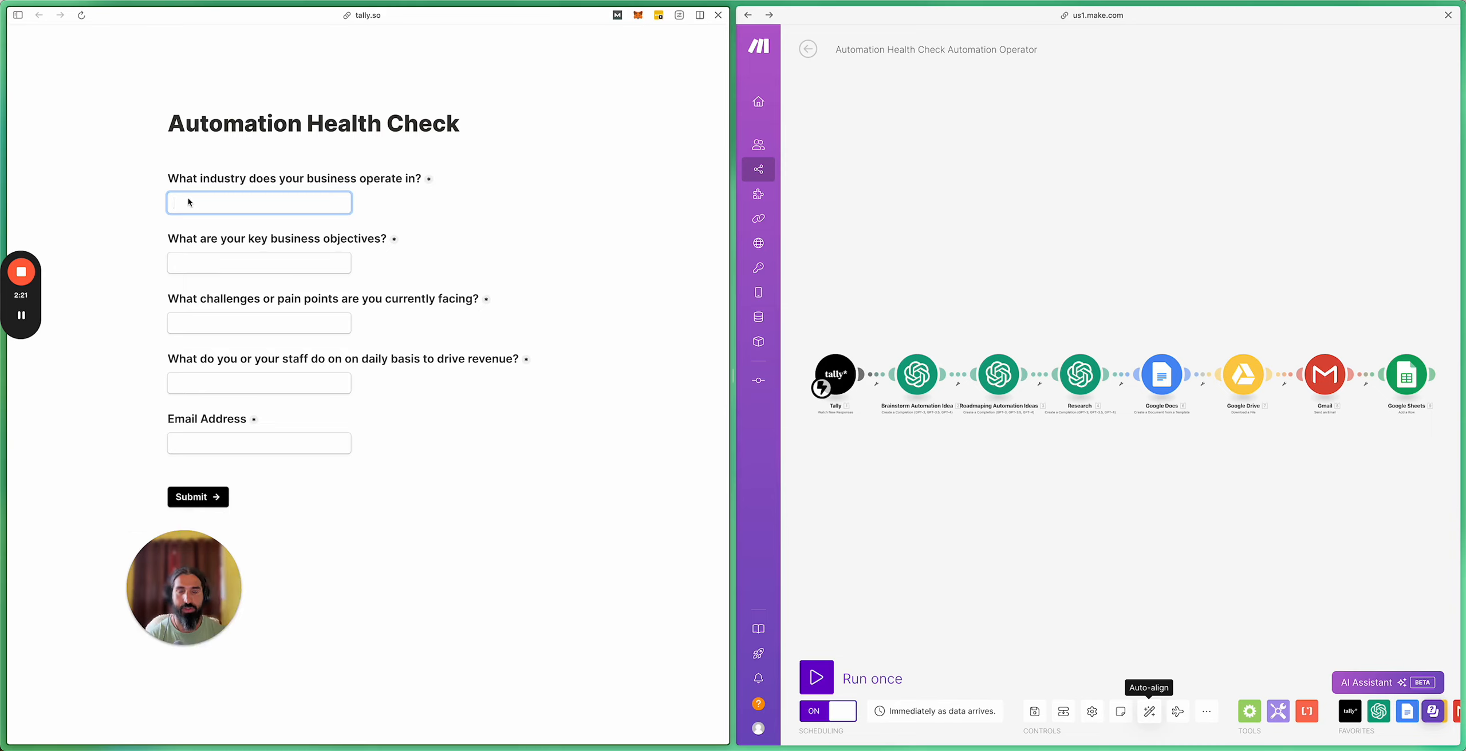
text(fi)
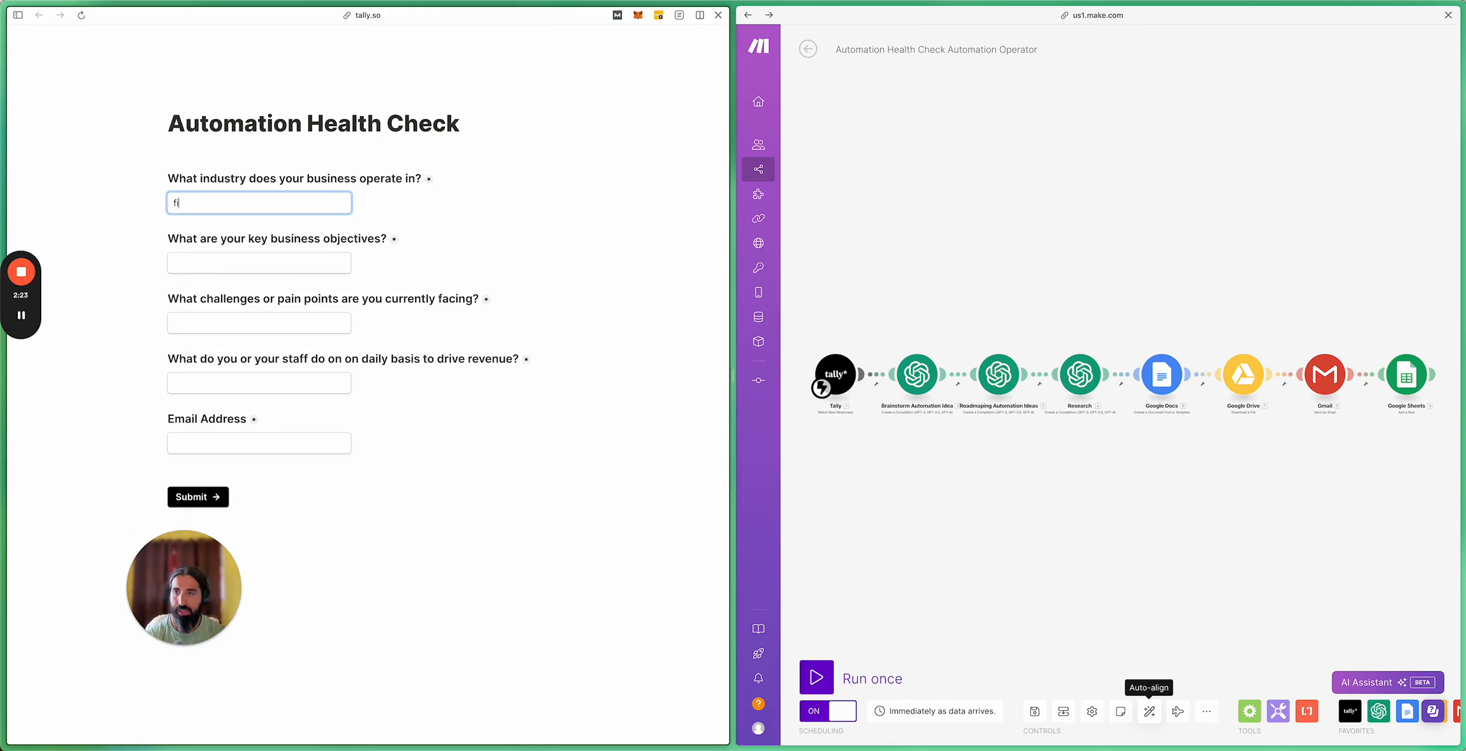
text(nanci)
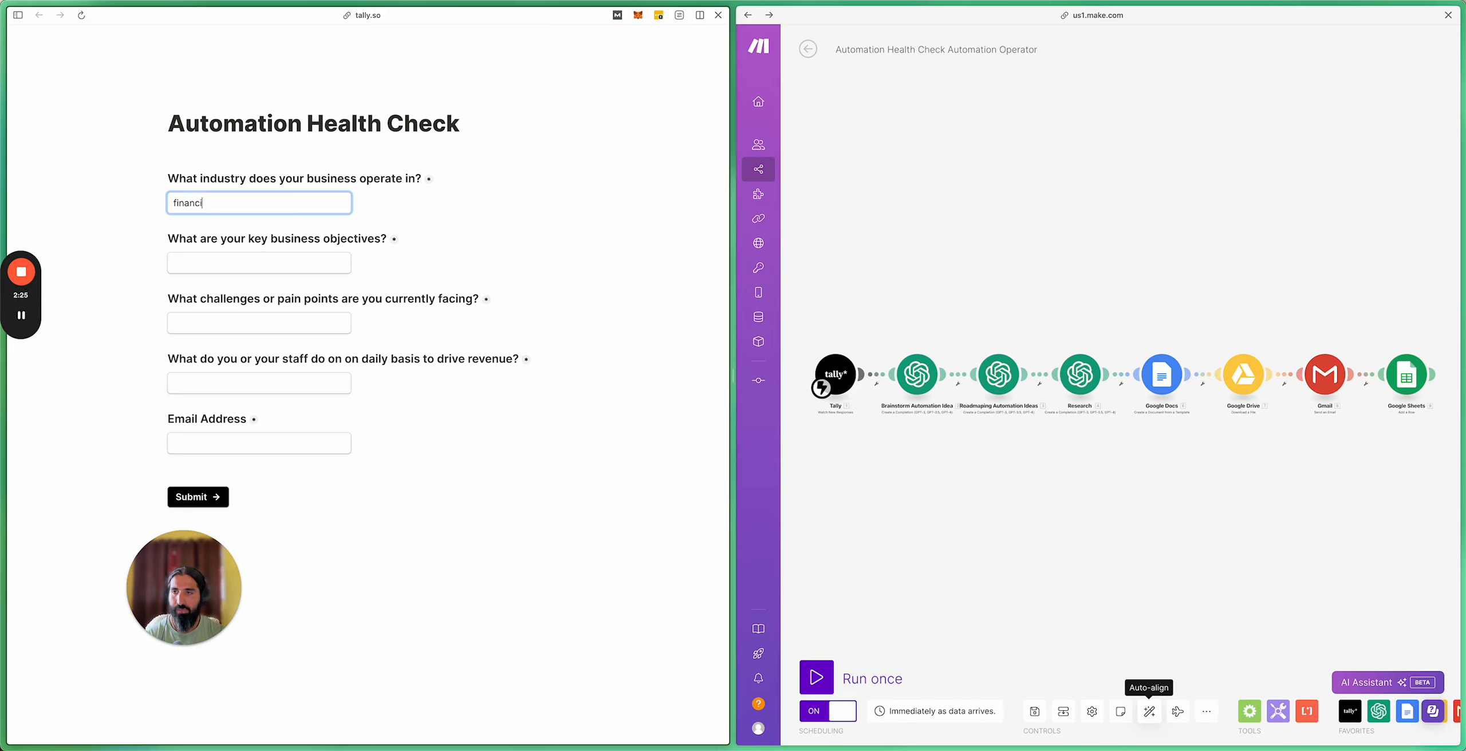
text(al advice)
click(210, 271)
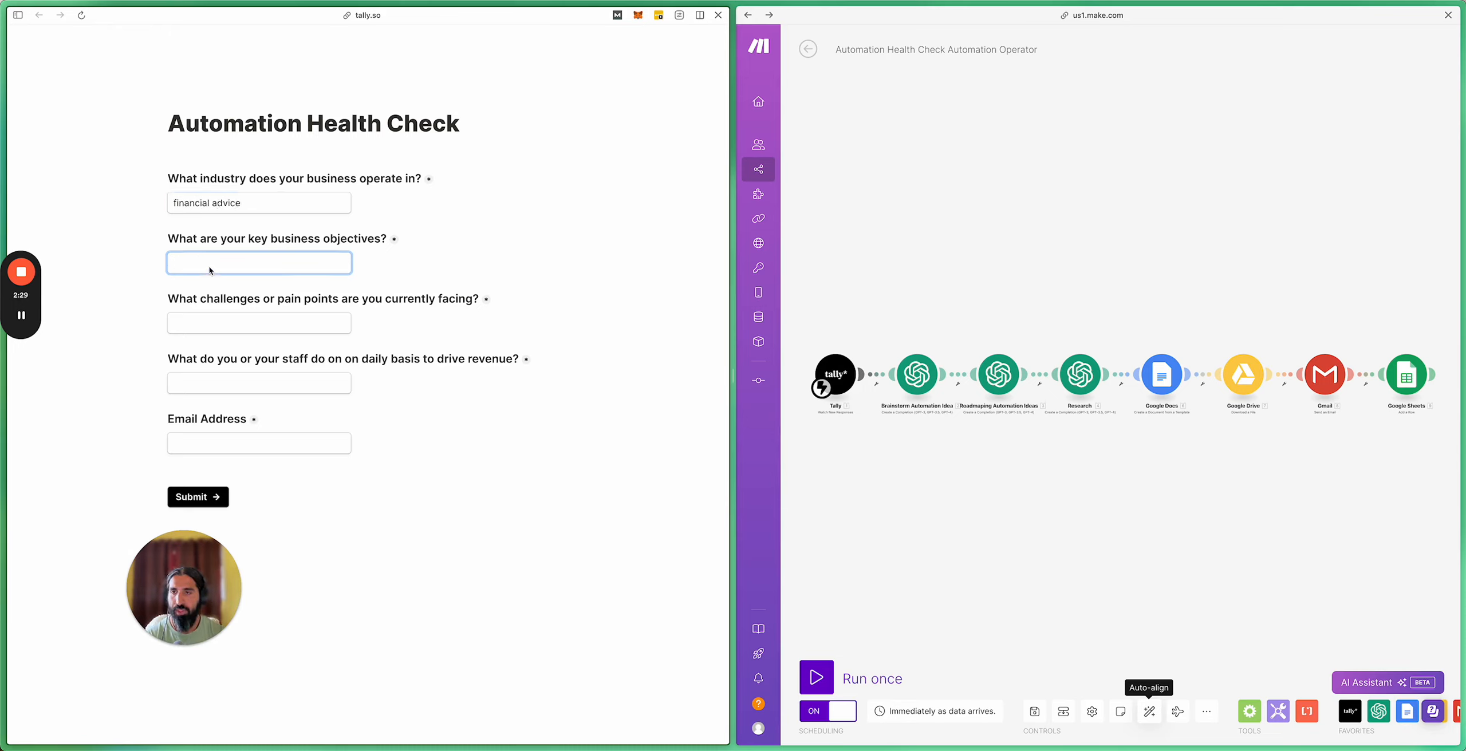
text(help client savmon)
key(BackSpace)
key(BackSpace)
key(BackSpace)
key(BackSpace)
key(BackSpace)
key(BackSpace)
key(BackSpace)
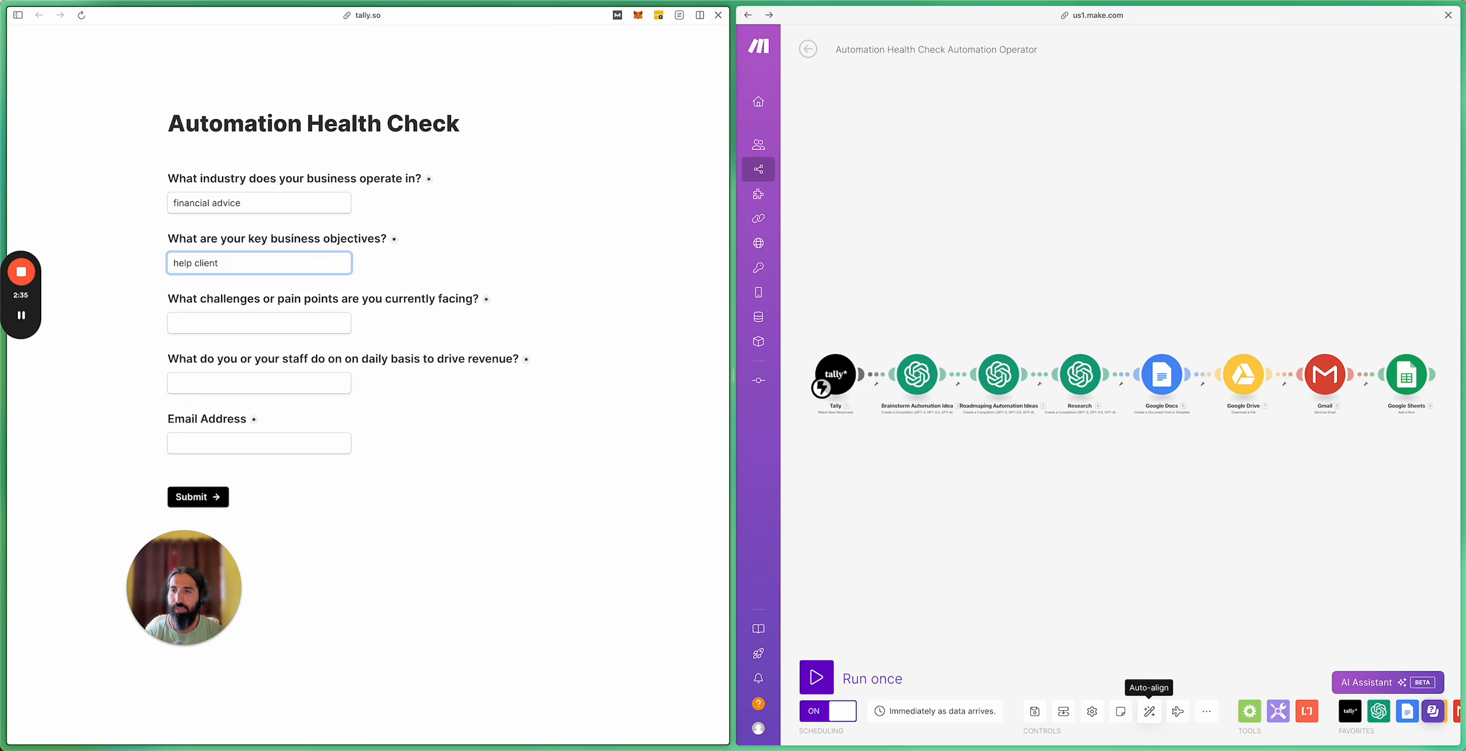
text(s manage)
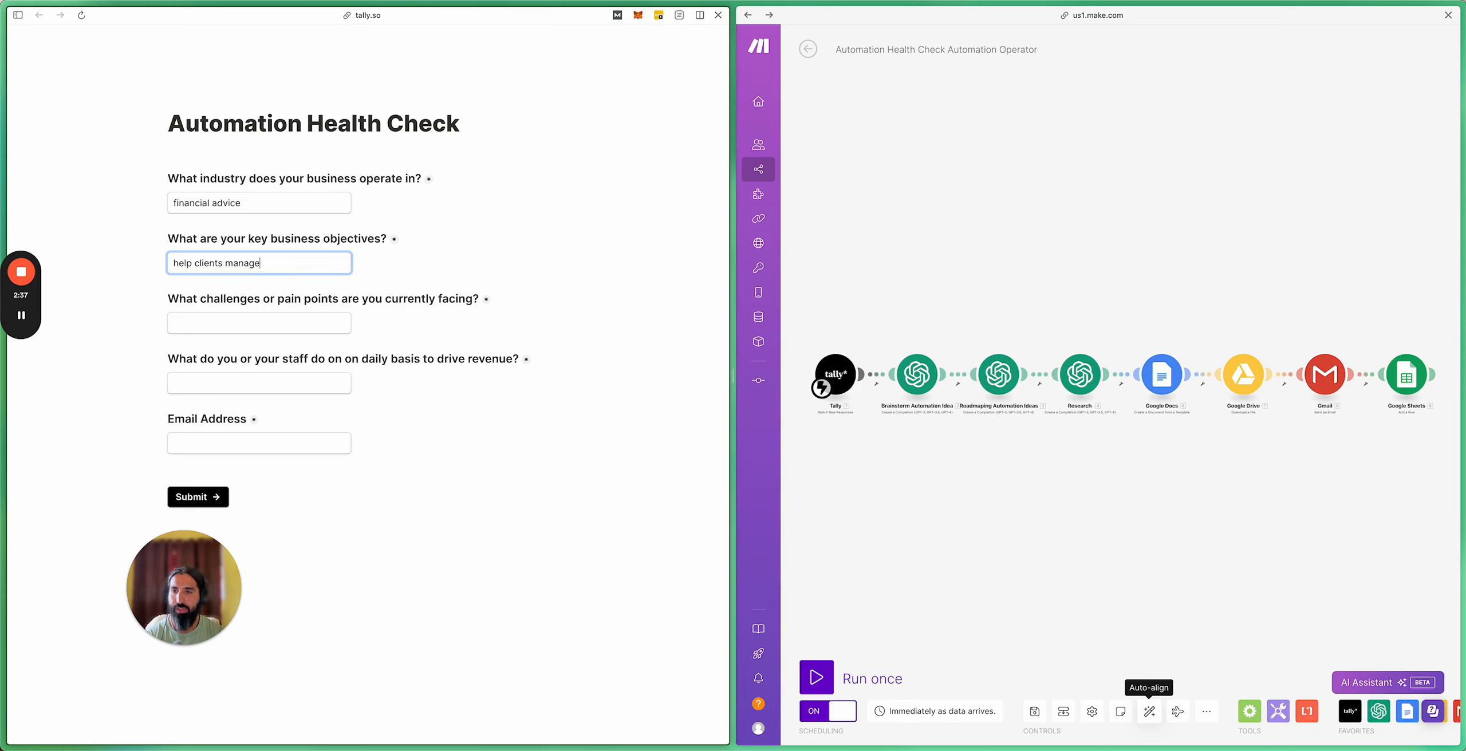
text(ment)
key(BackSpace)
key(BackSpace)
key(BackSpace)
key(BackSpace)
key(BackSpace)
text(money)
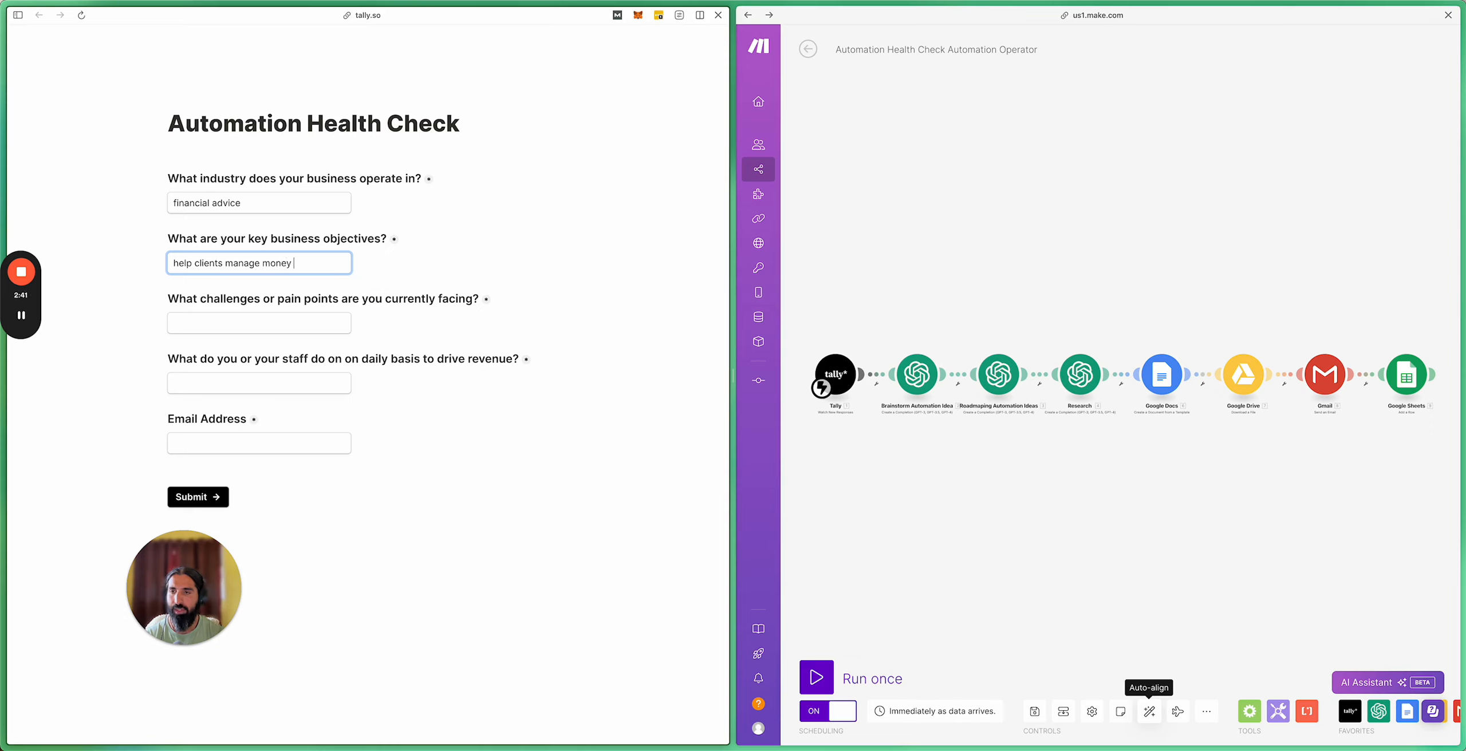
Step: Answer challenge 'Getting leads' and LinkedIn service posts as revenue activity, enter an email address, and submit
click(207, 323)
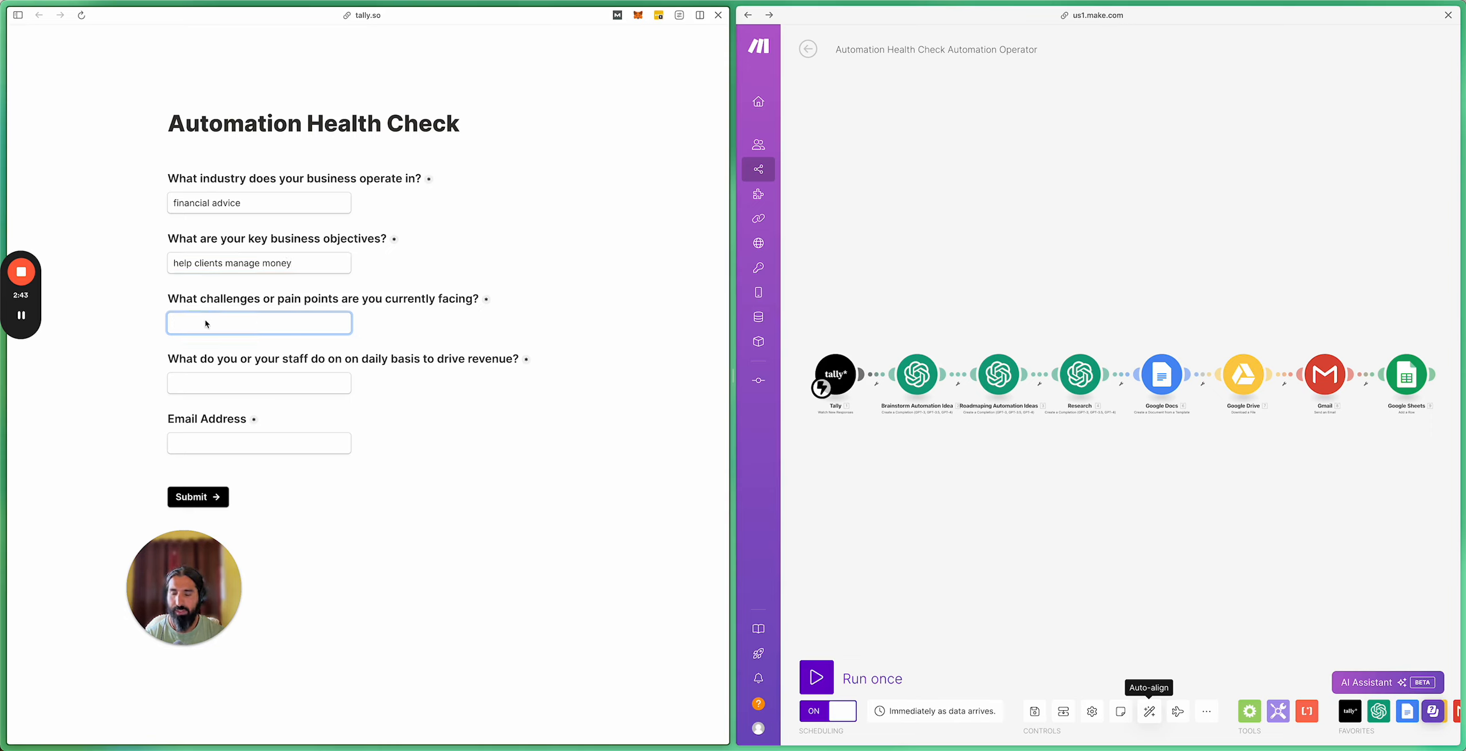
text(Getting lear)
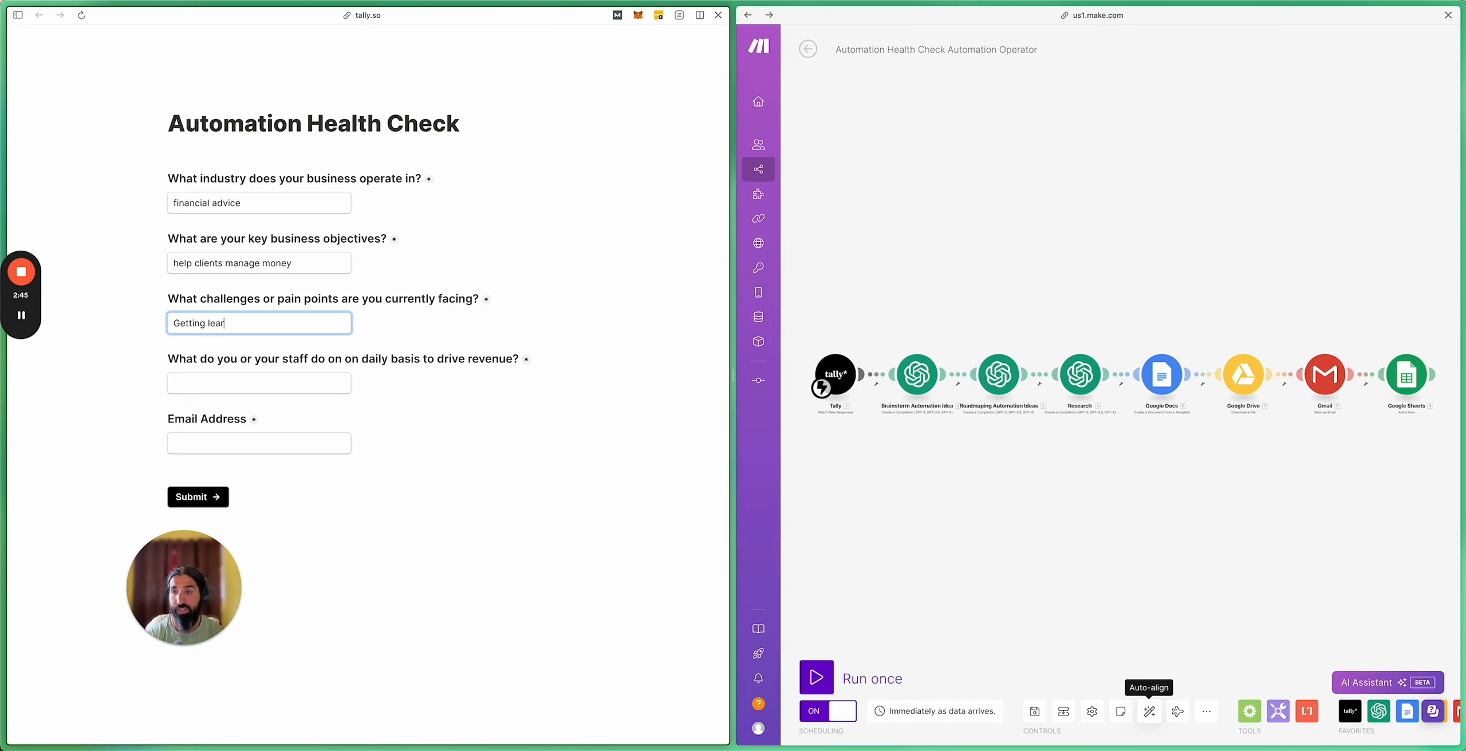
key(BackSpace)
text(ds)
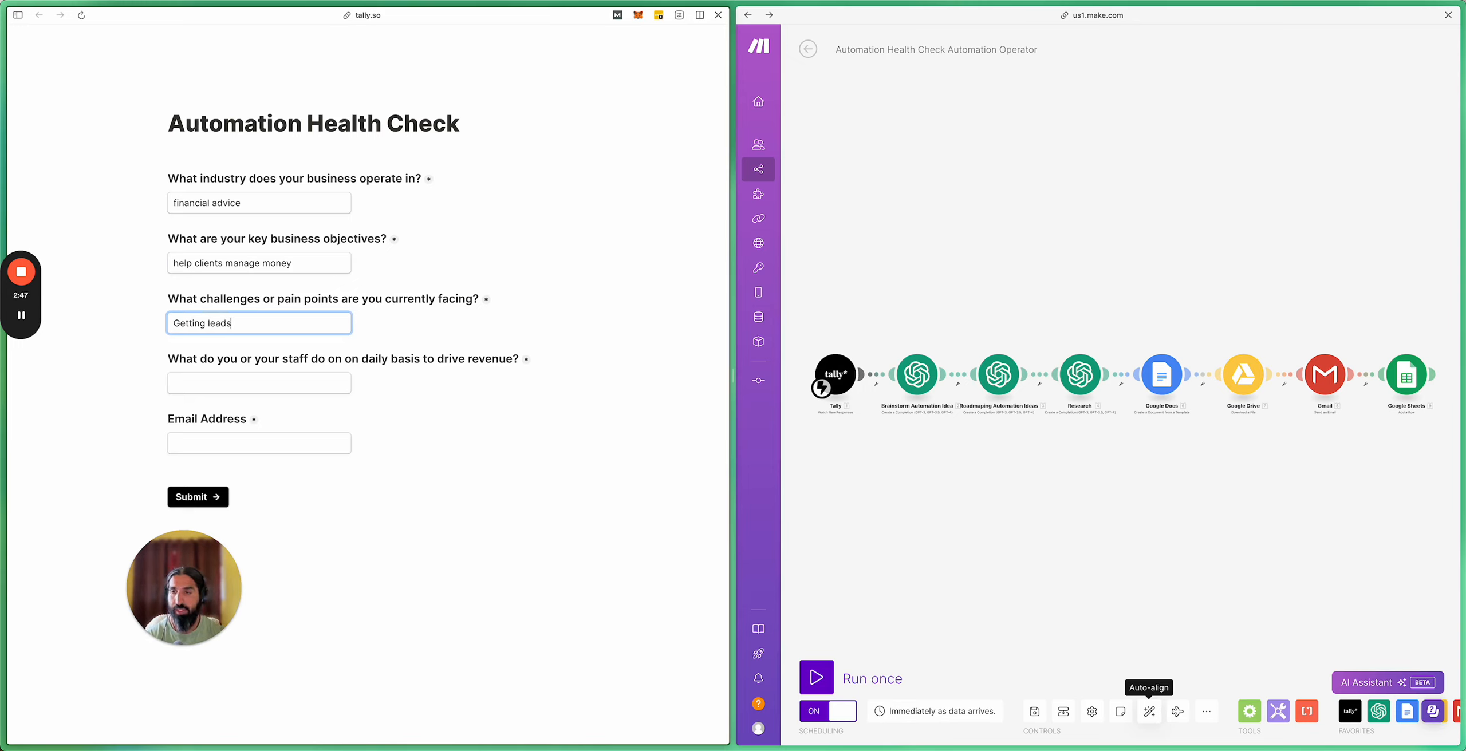
click(220, 382)
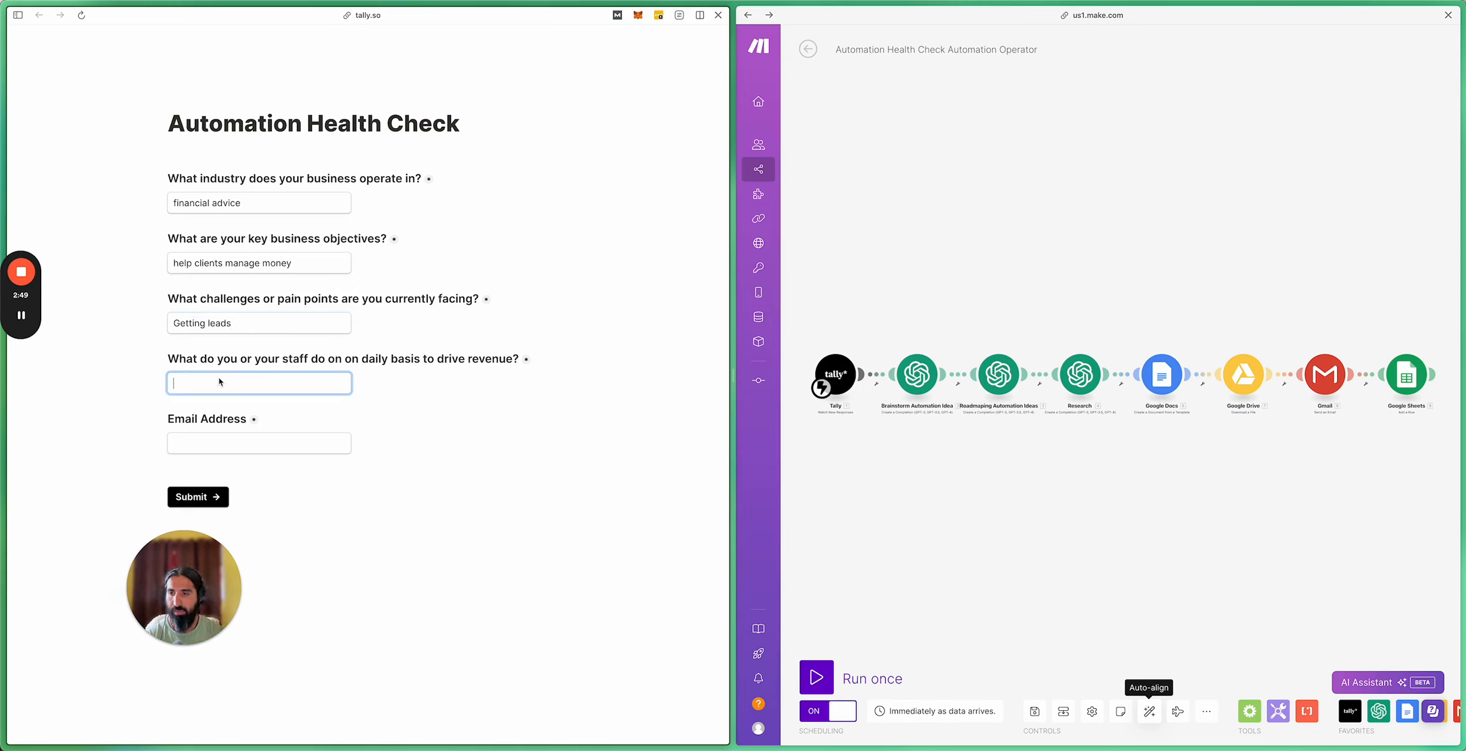
text(I)
text(inkedin to )
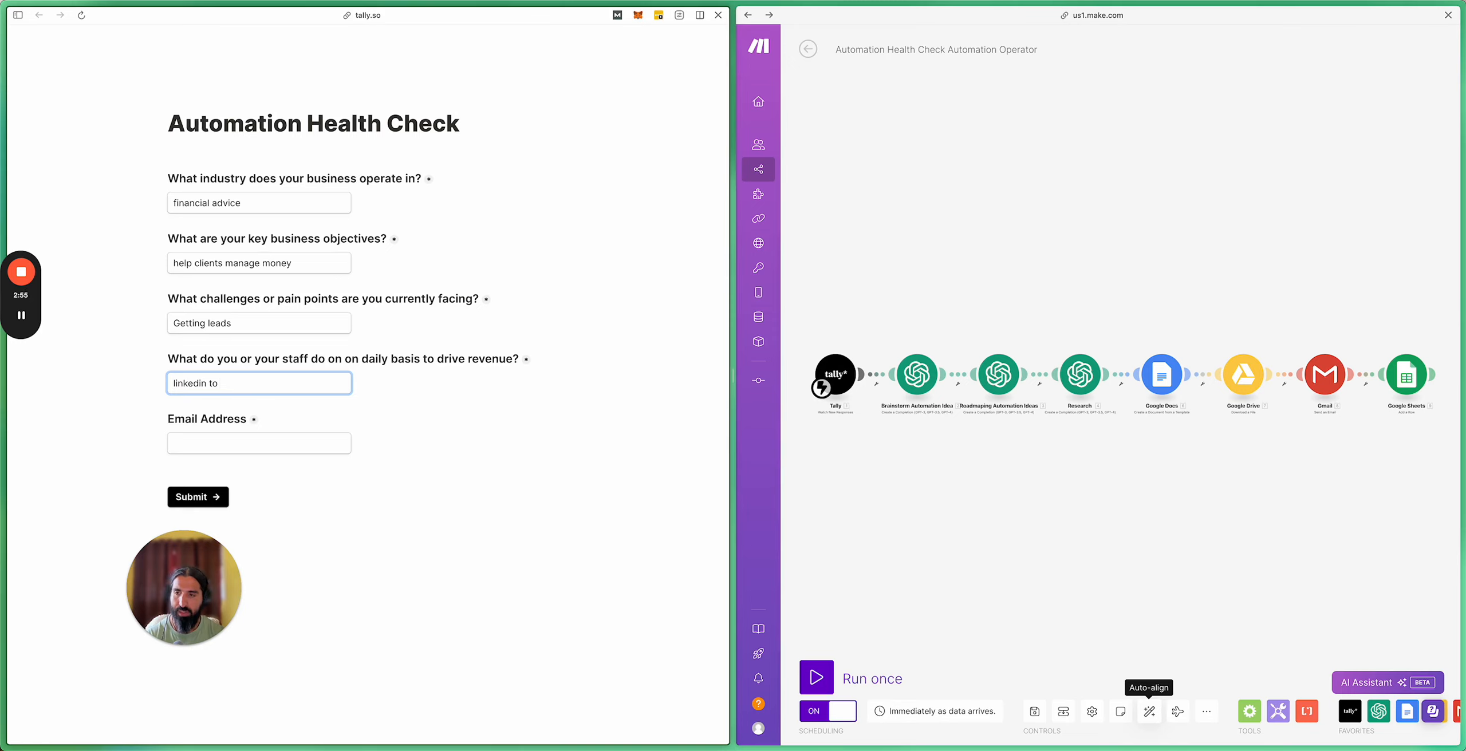
text(an)
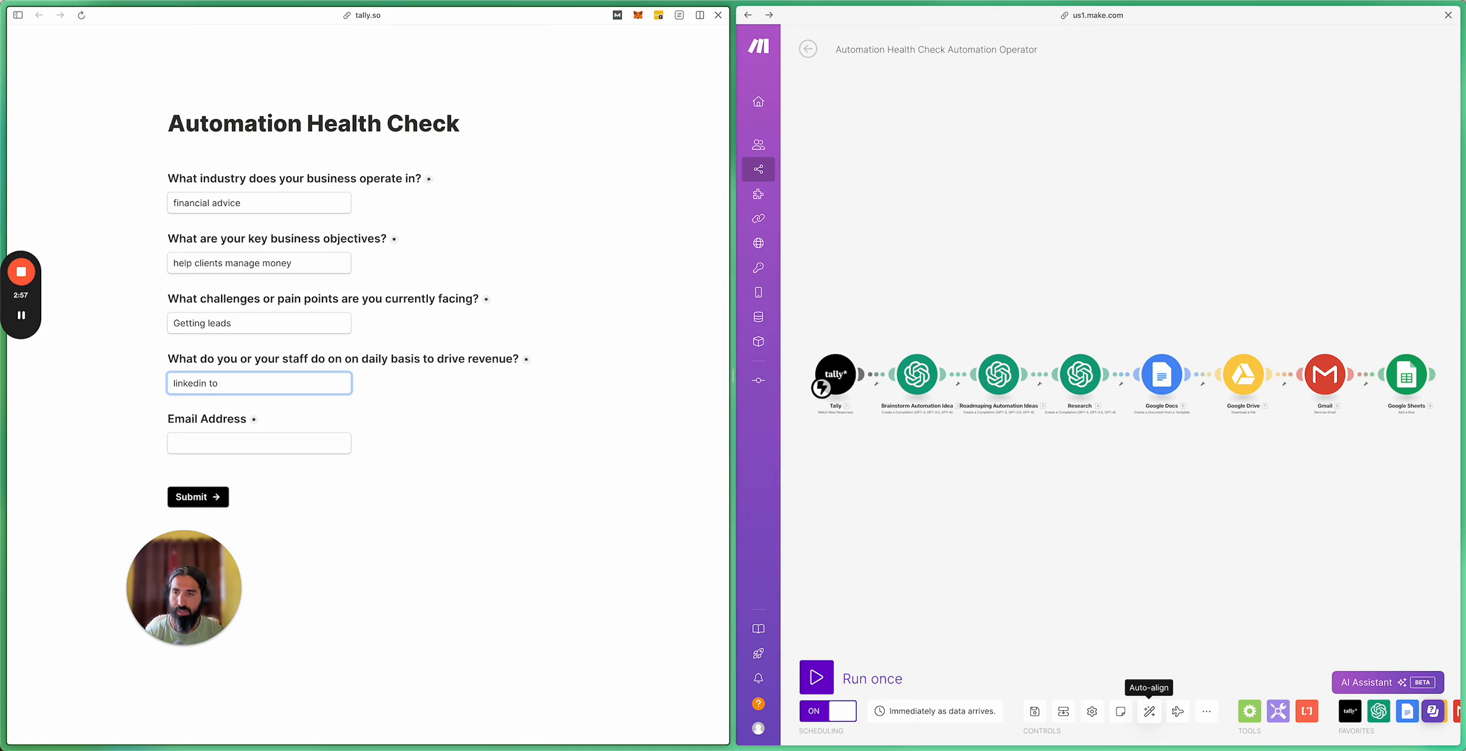
text(post about our ser)
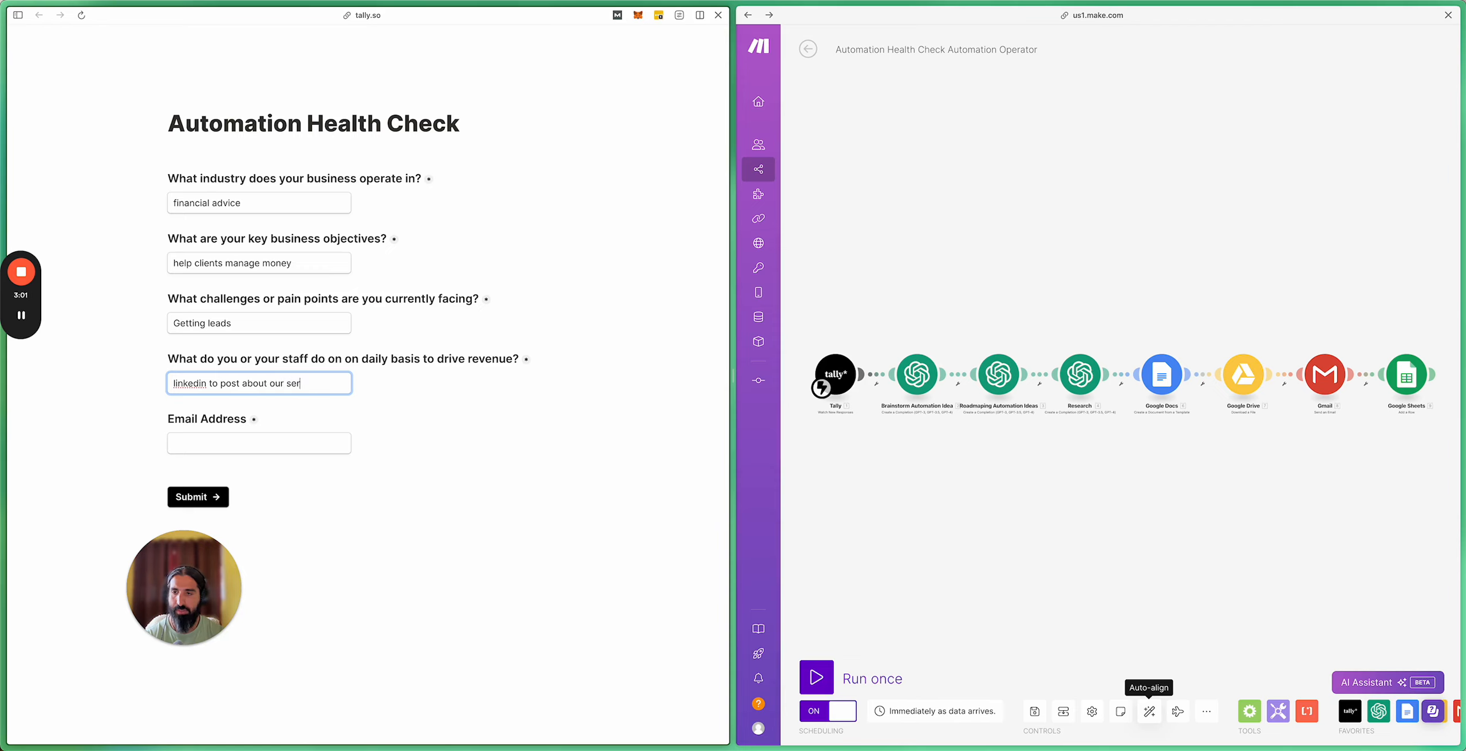
text(vices)
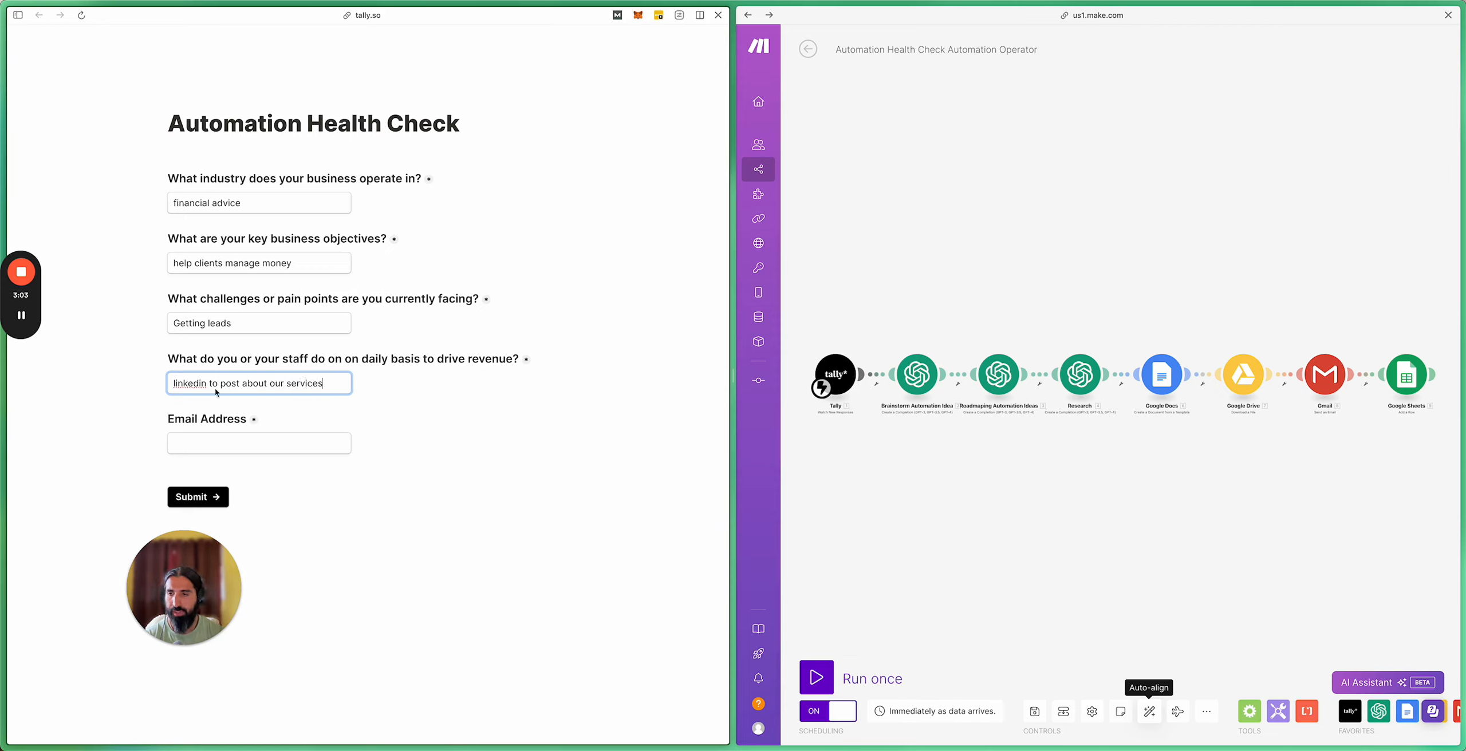
click(218, 449)
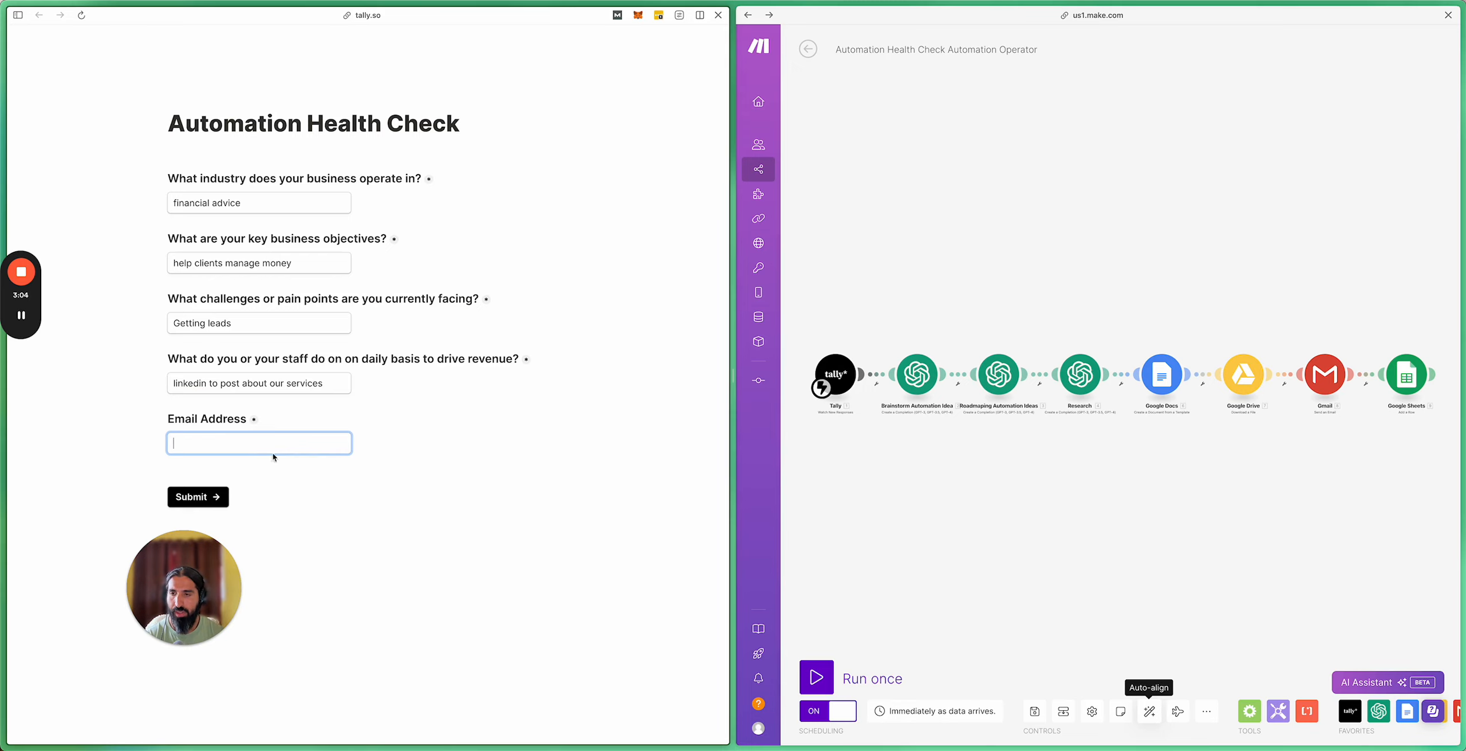
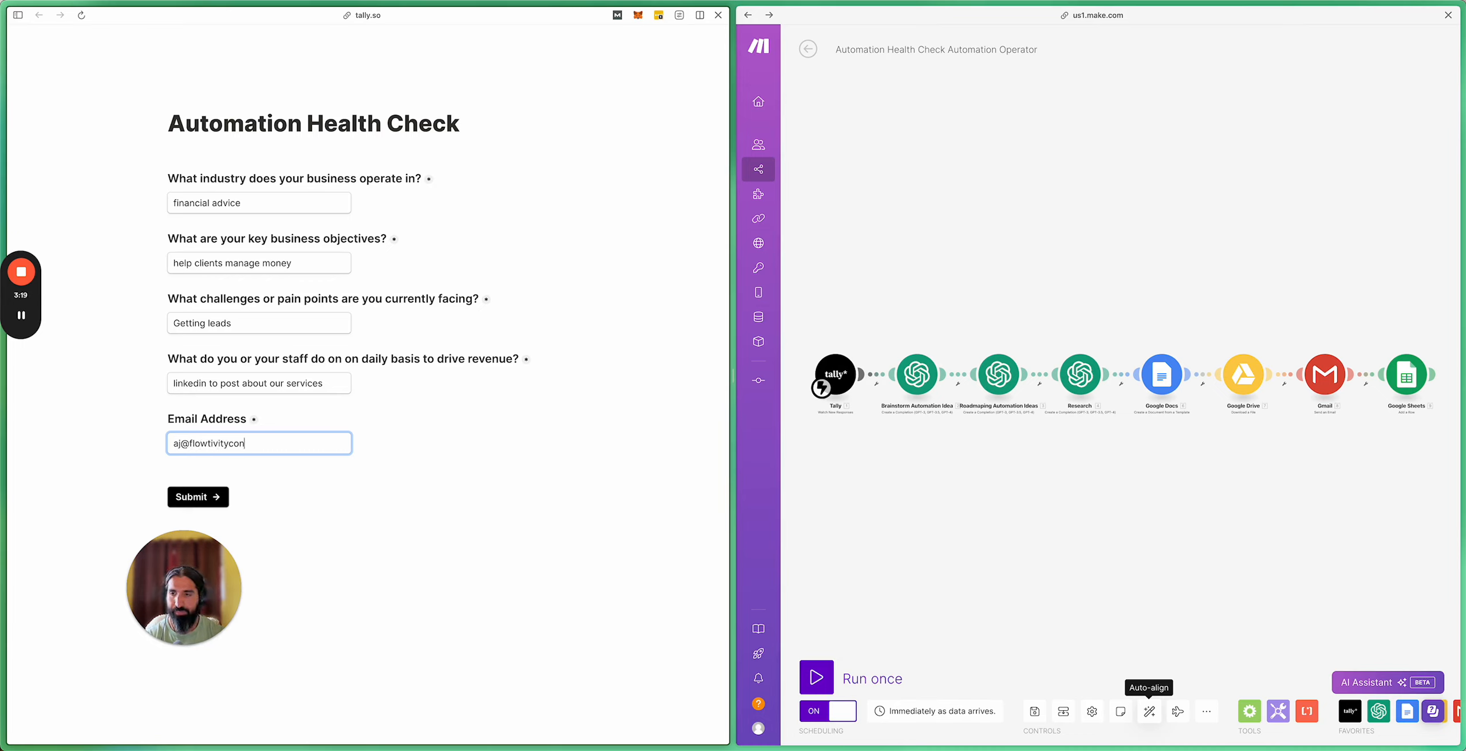
click(198, 497)
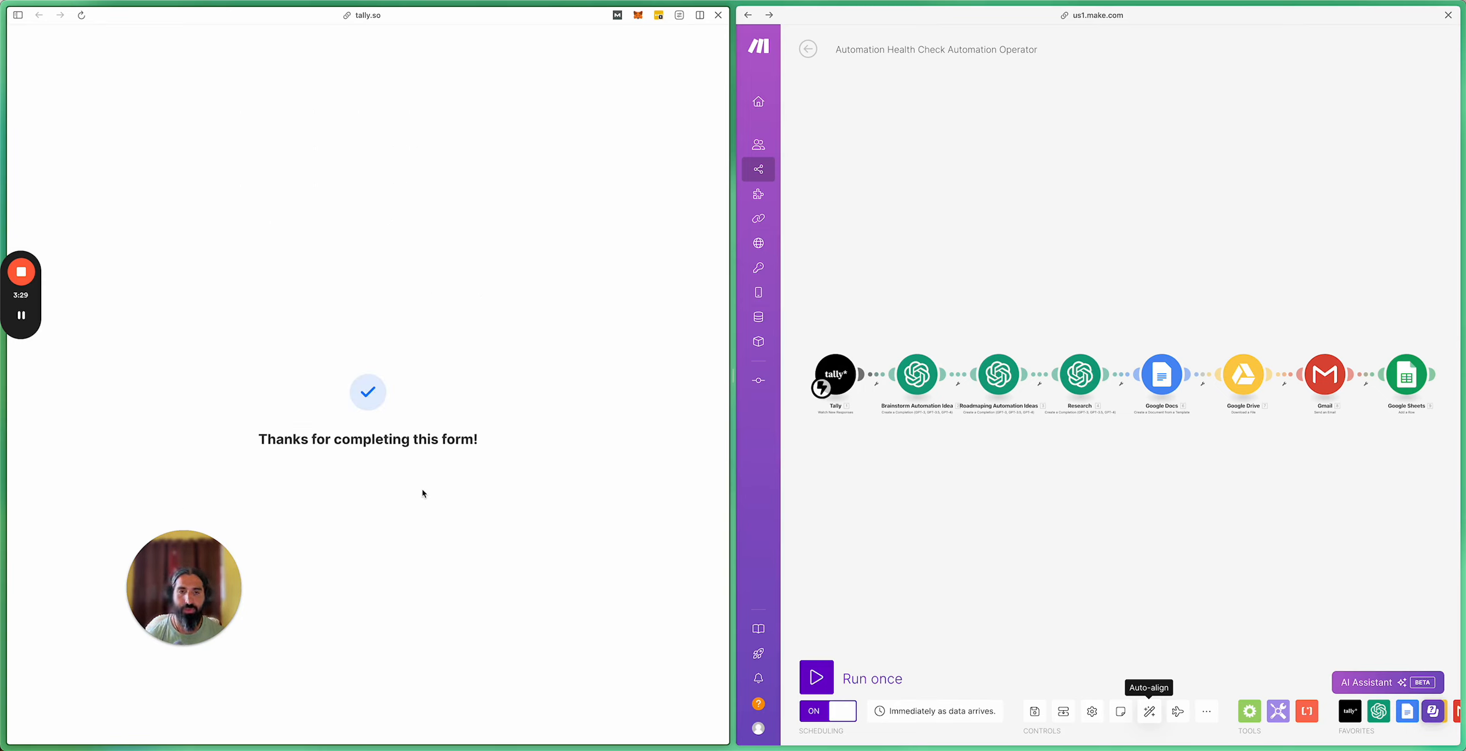
Step: Leave the scenario editor, confirming the prompt, to watch the form-triggered run on the overview page
click(1058, 209)
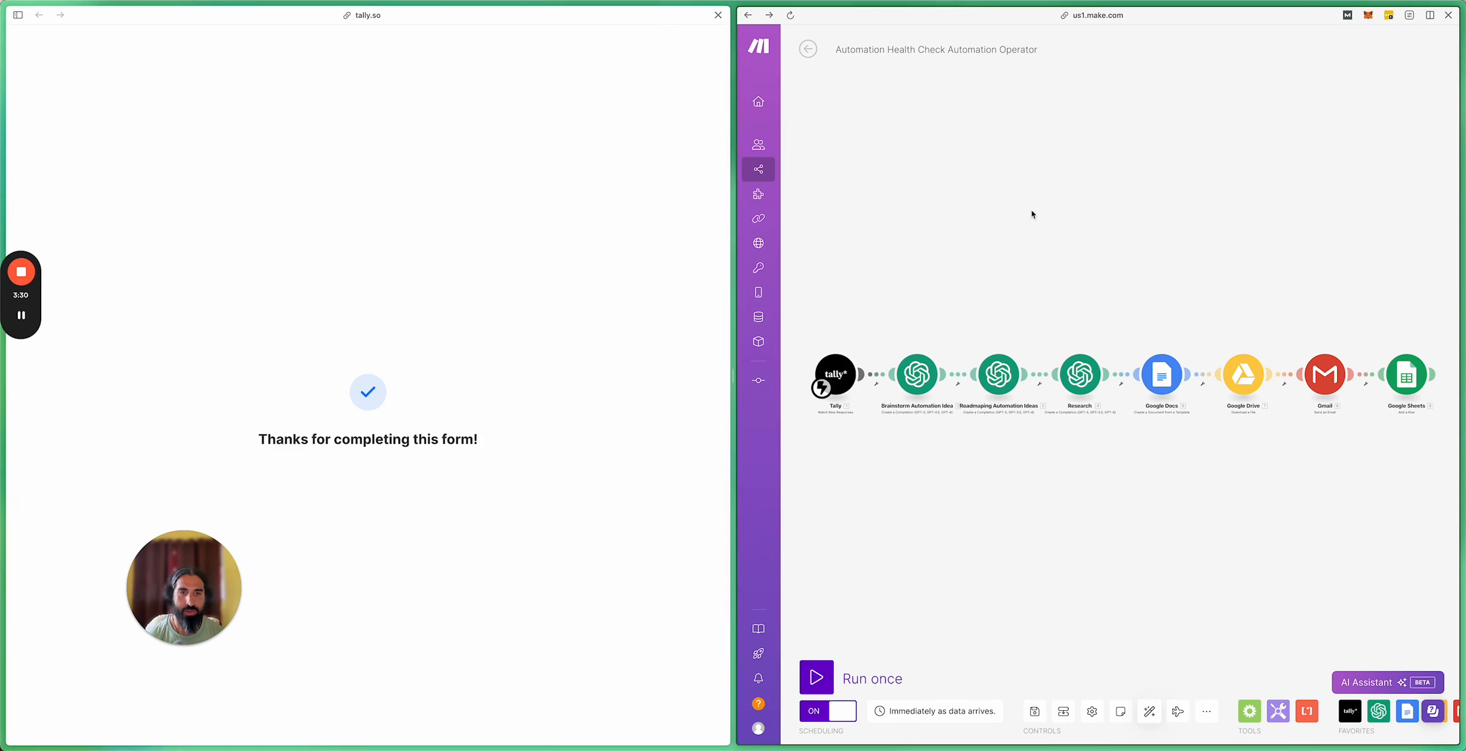
click(808, 50)
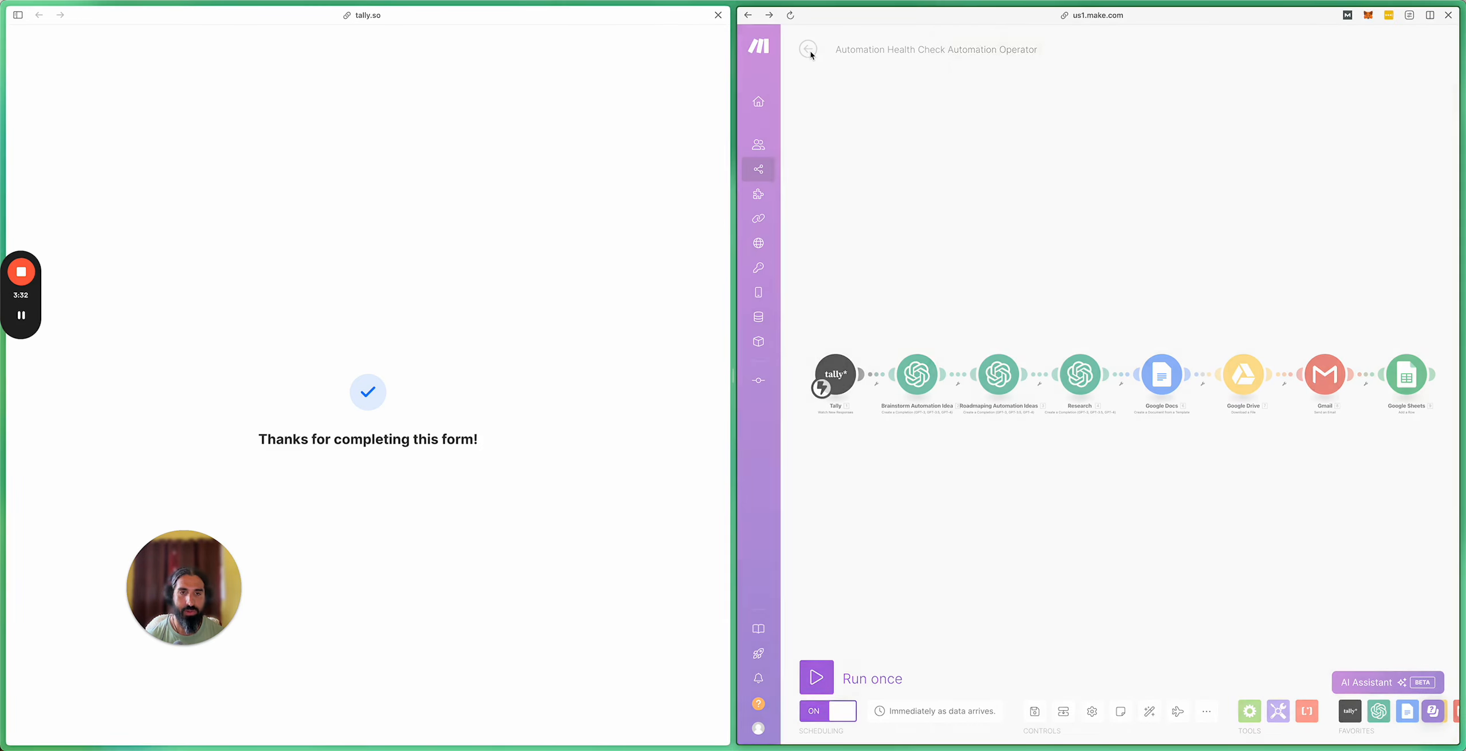
click(1203, 134)
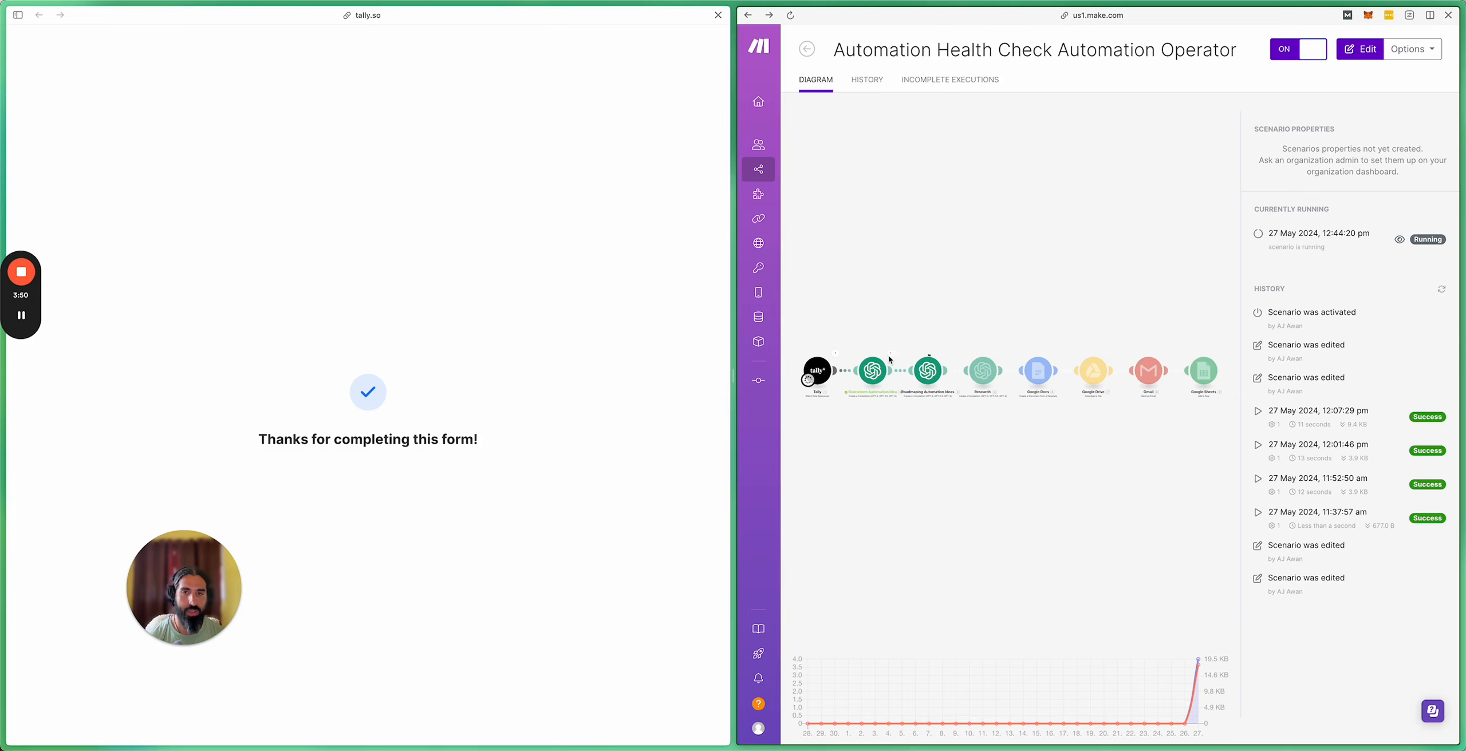
click(730, 350)
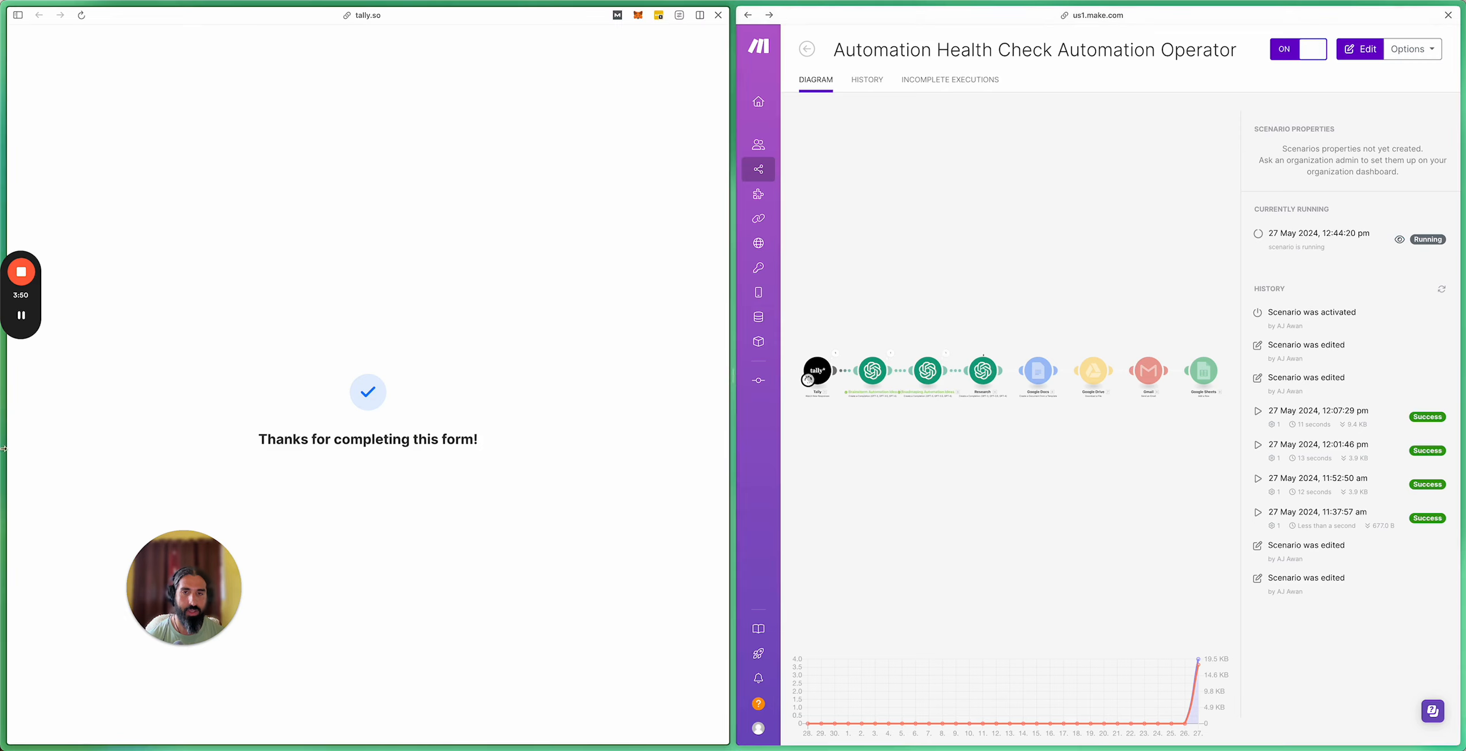
mouse_move(44, 470)
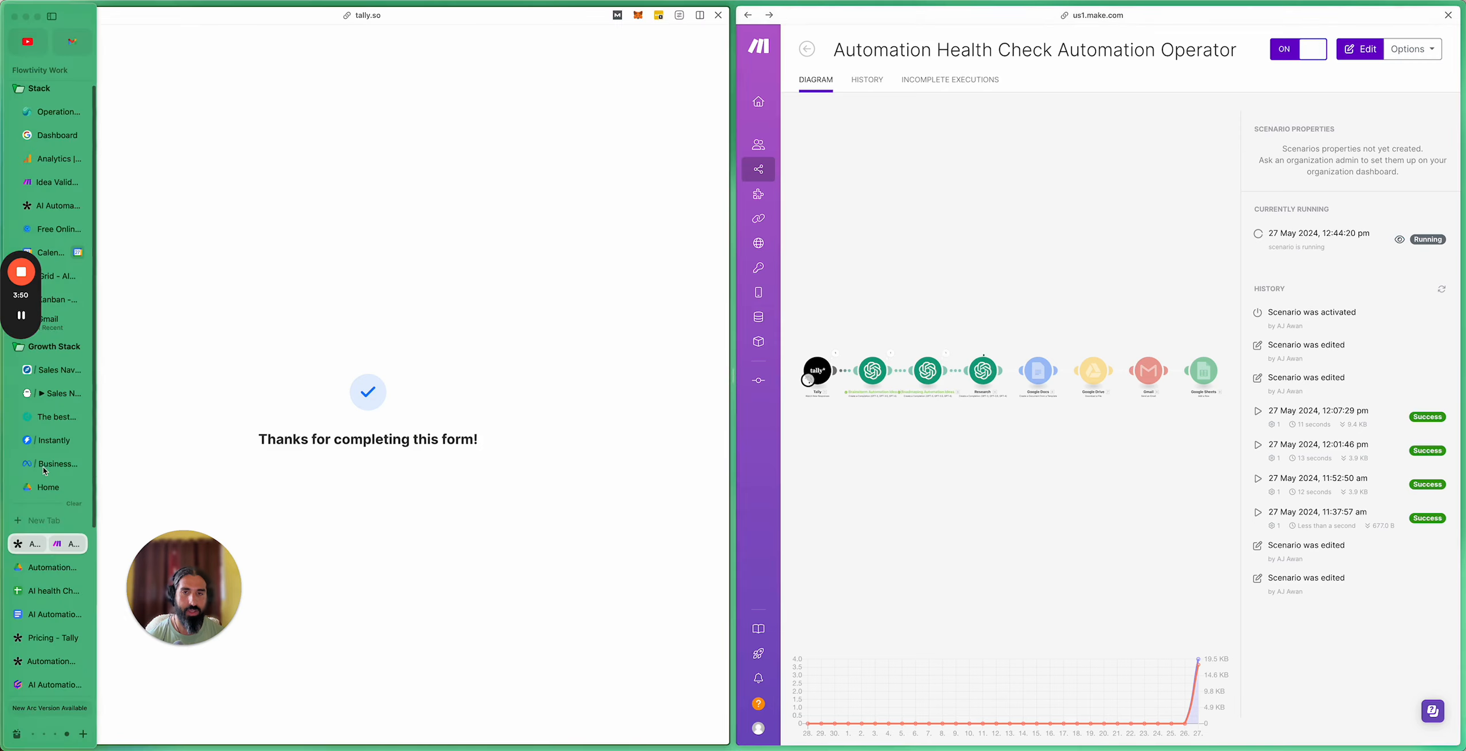
Step: Split the combined view back into separate tabs and bring up the Make scenario page
right_click(37, 557)
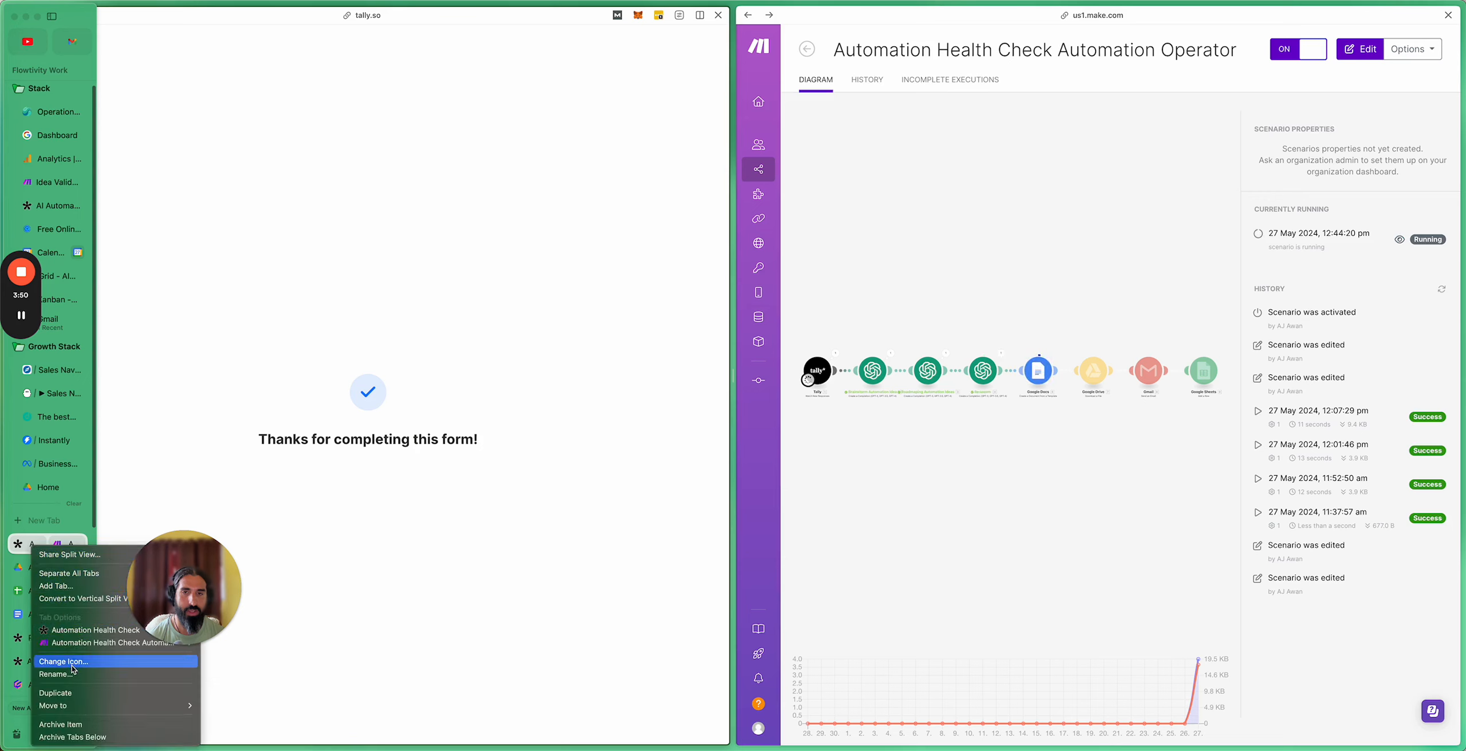
click(79, 573)
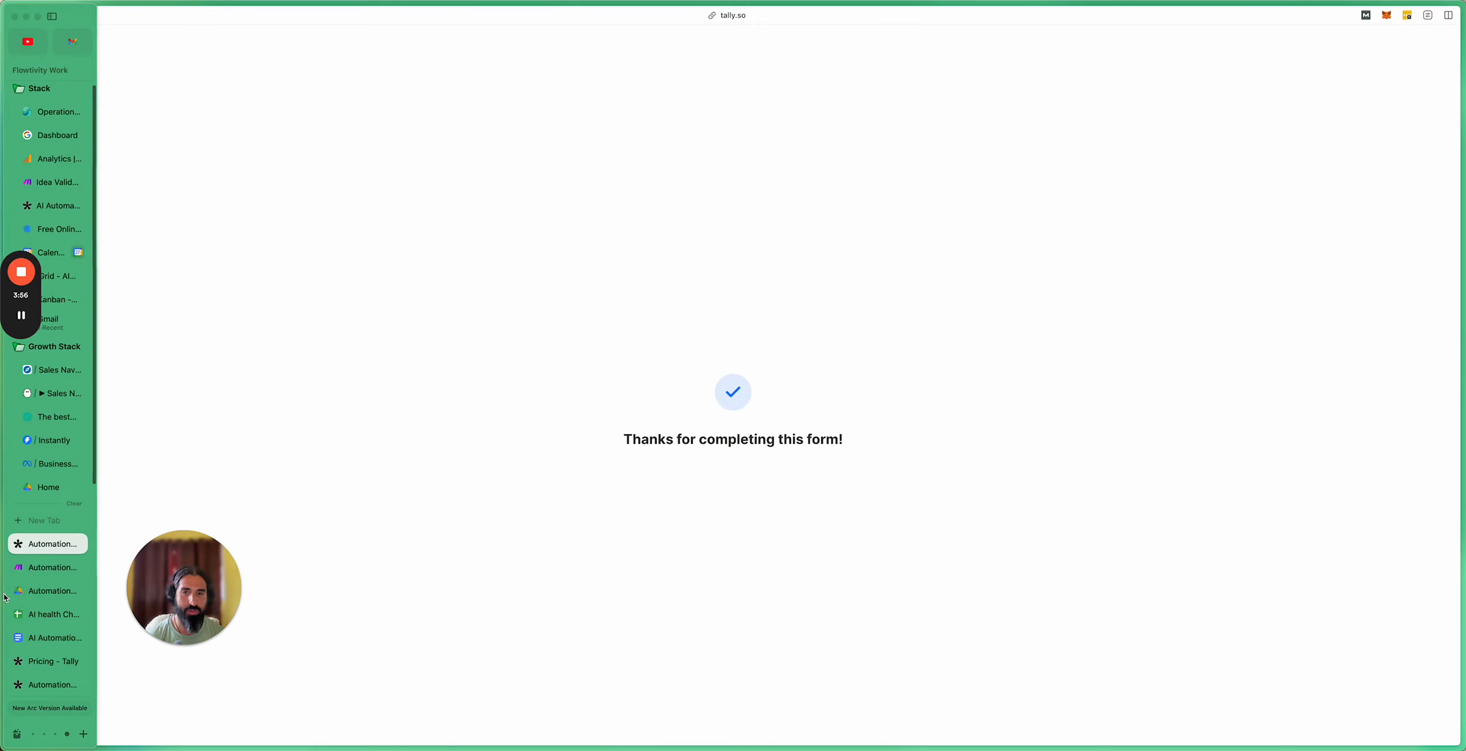
click(35, 570)
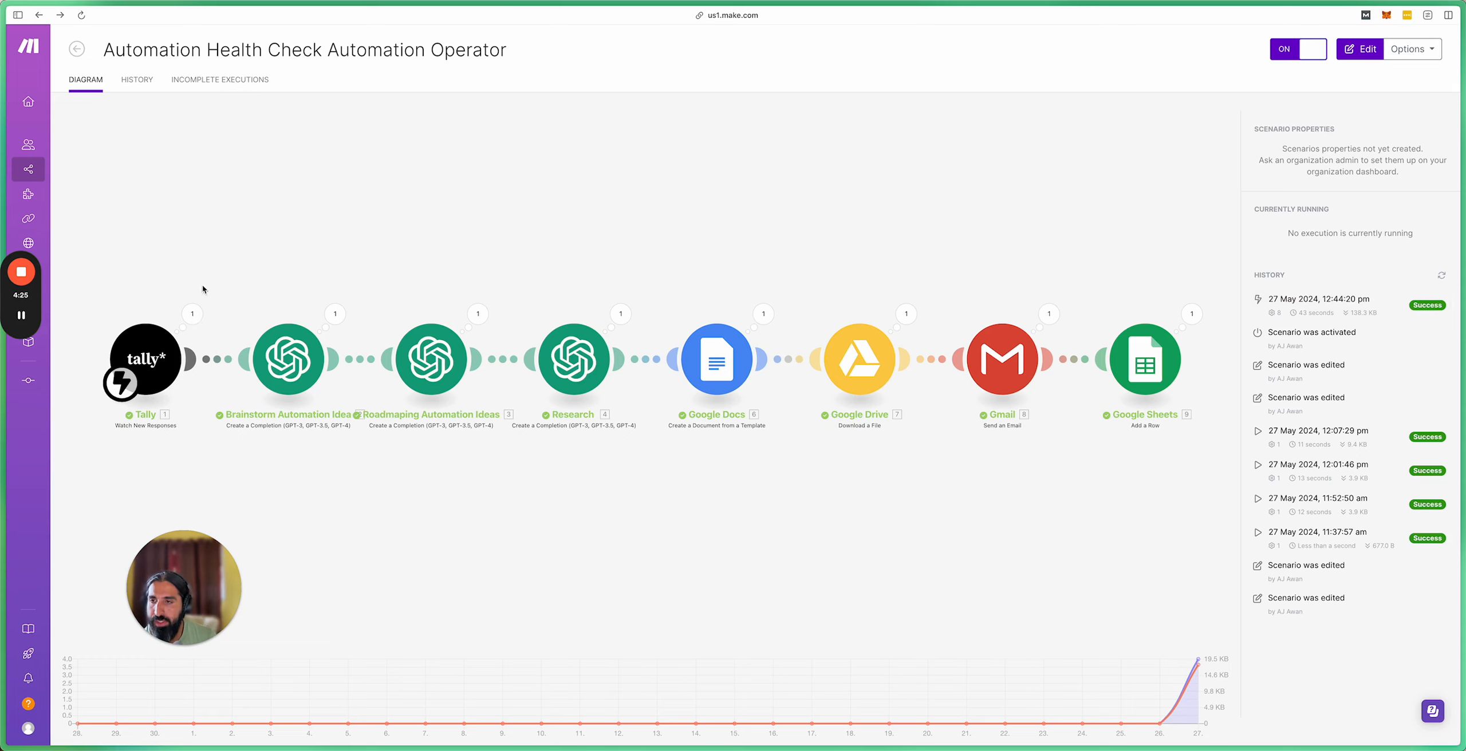
Step: Open the scenario editor and inspect the Tally module's submitted form answers from the last run
click(206, 316)
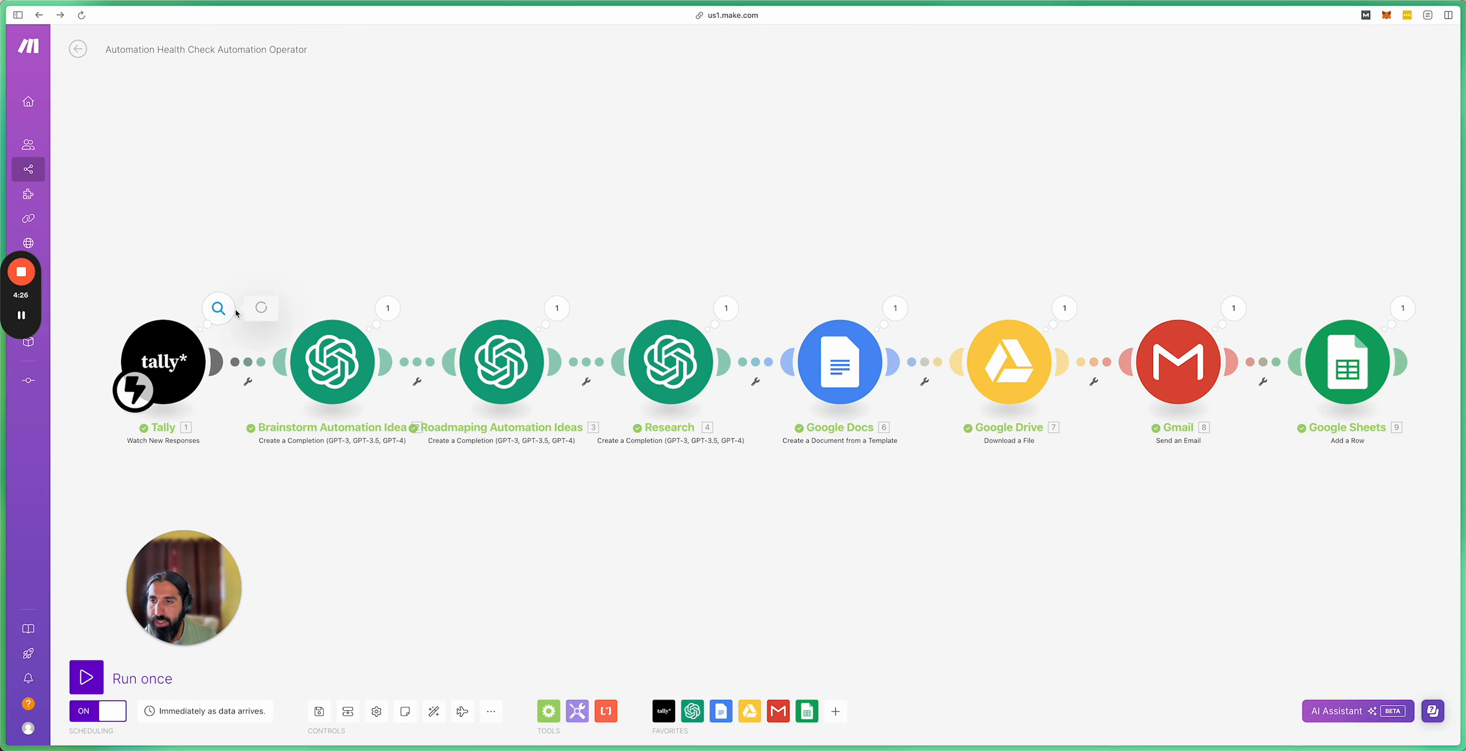
click(218, 309)
click(282, 360)
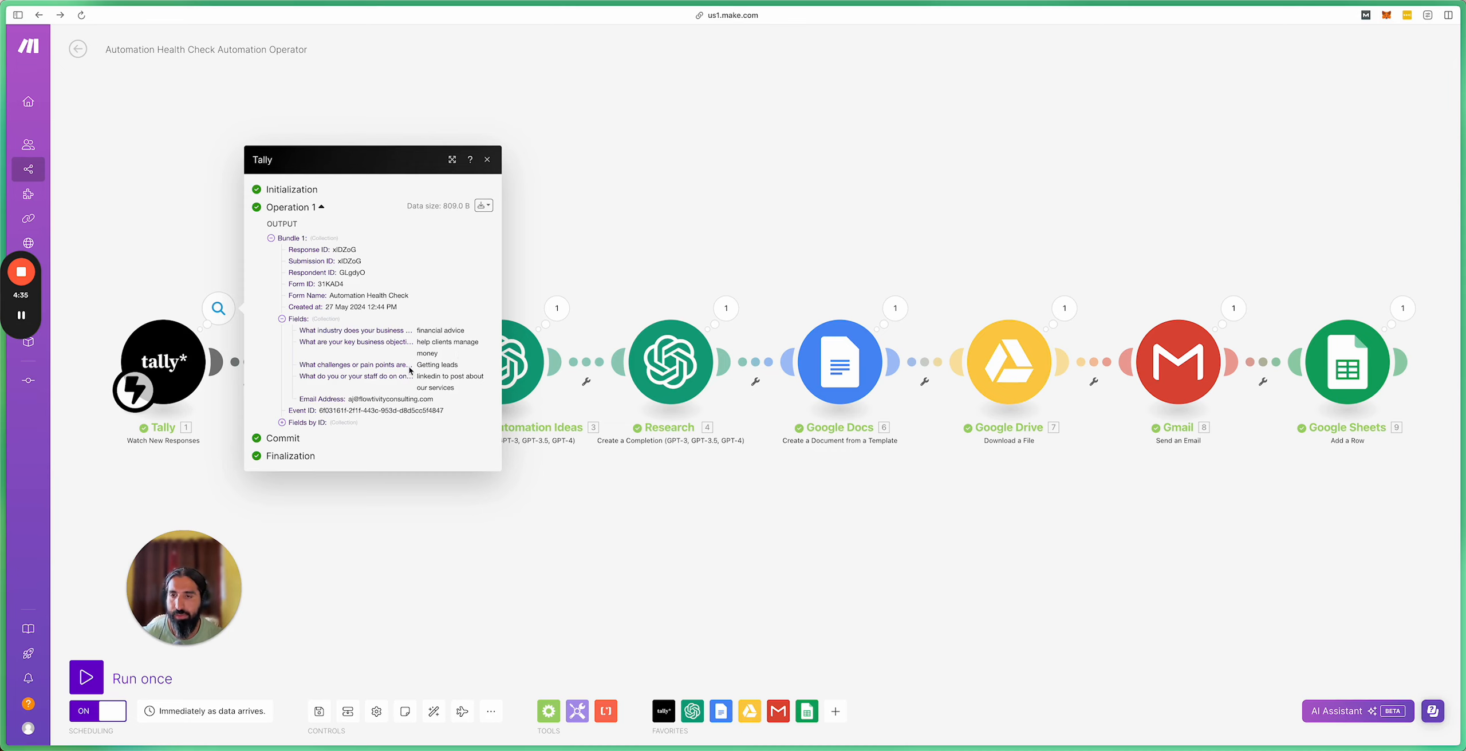
click(533, 257)
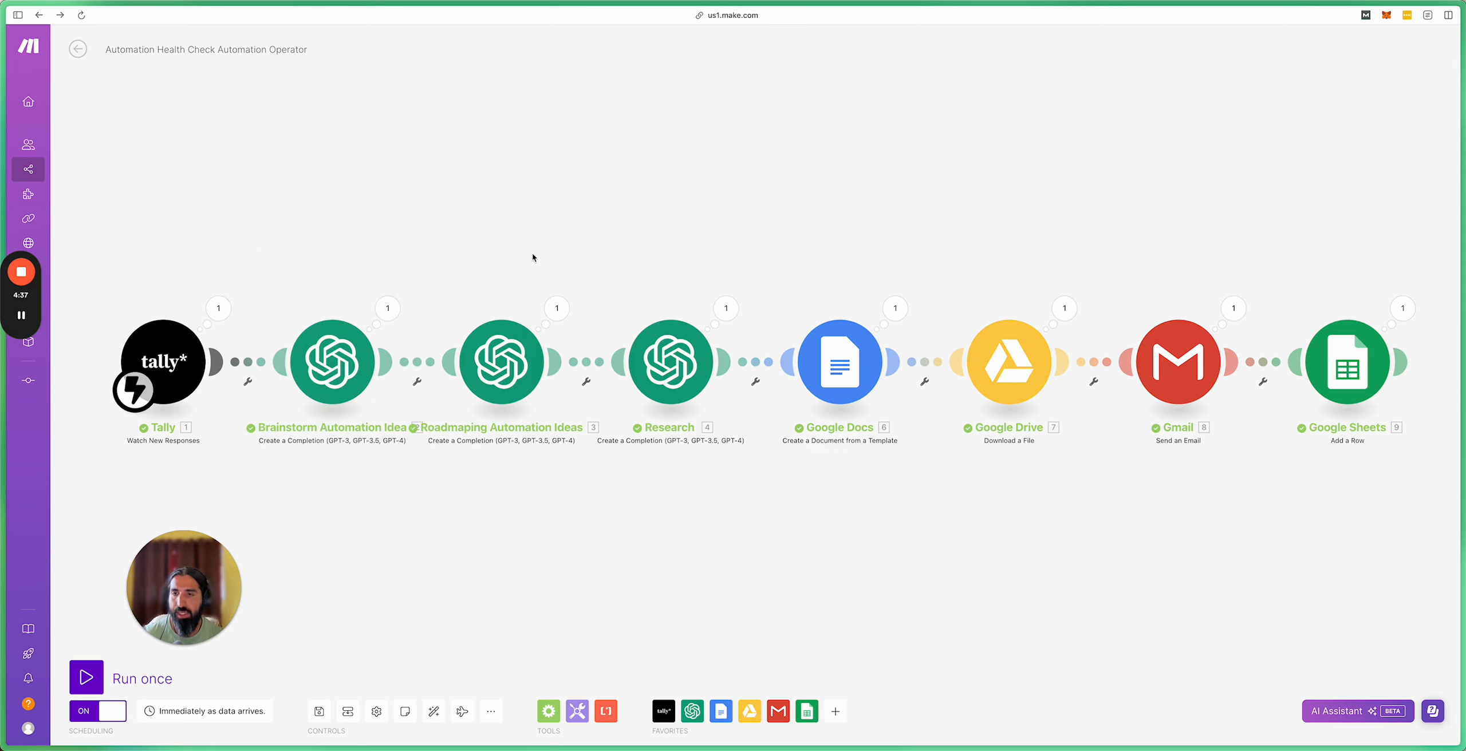
Step: Review the Brainstorm module's generated content, then check the Google Docs execution details
click(393, 312)
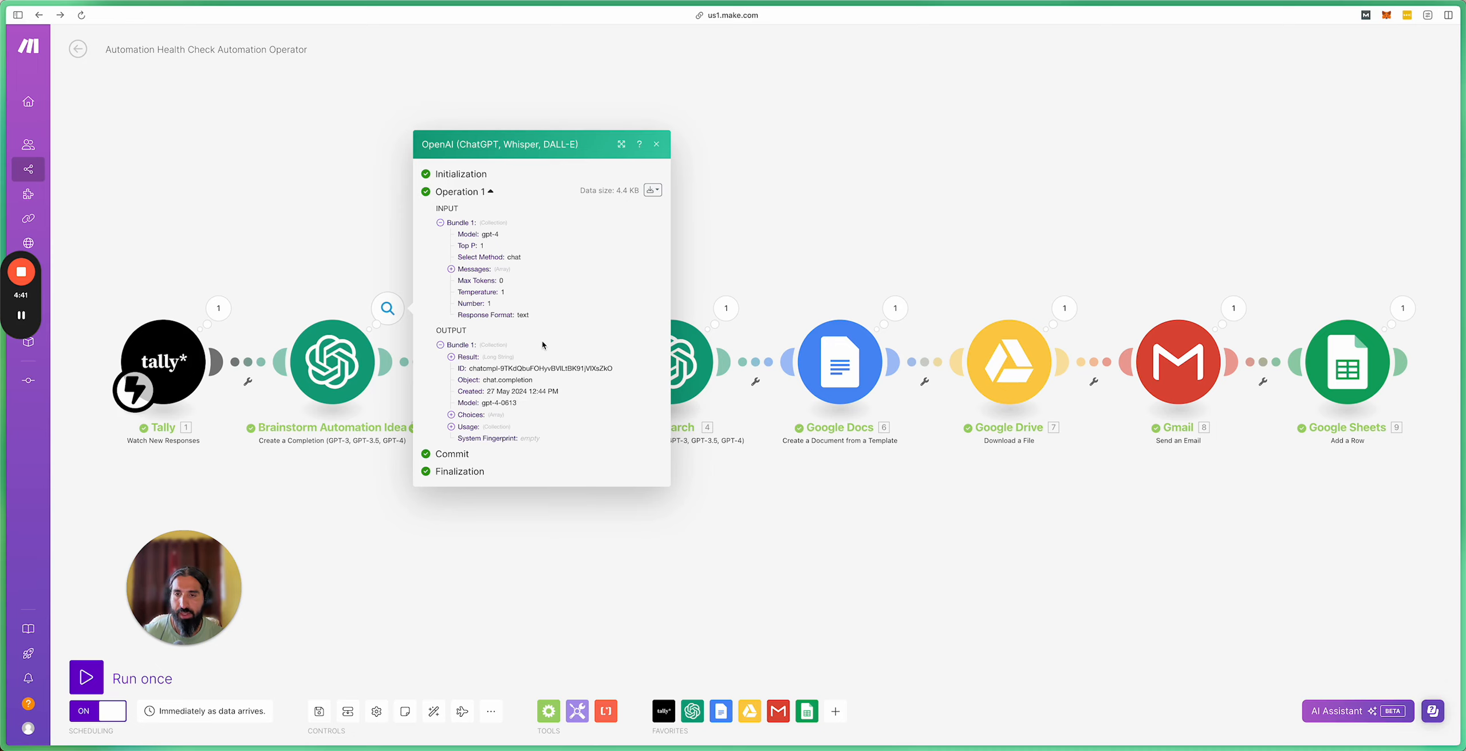
click(452, 415)
click(461, 426)
click(473, 422)
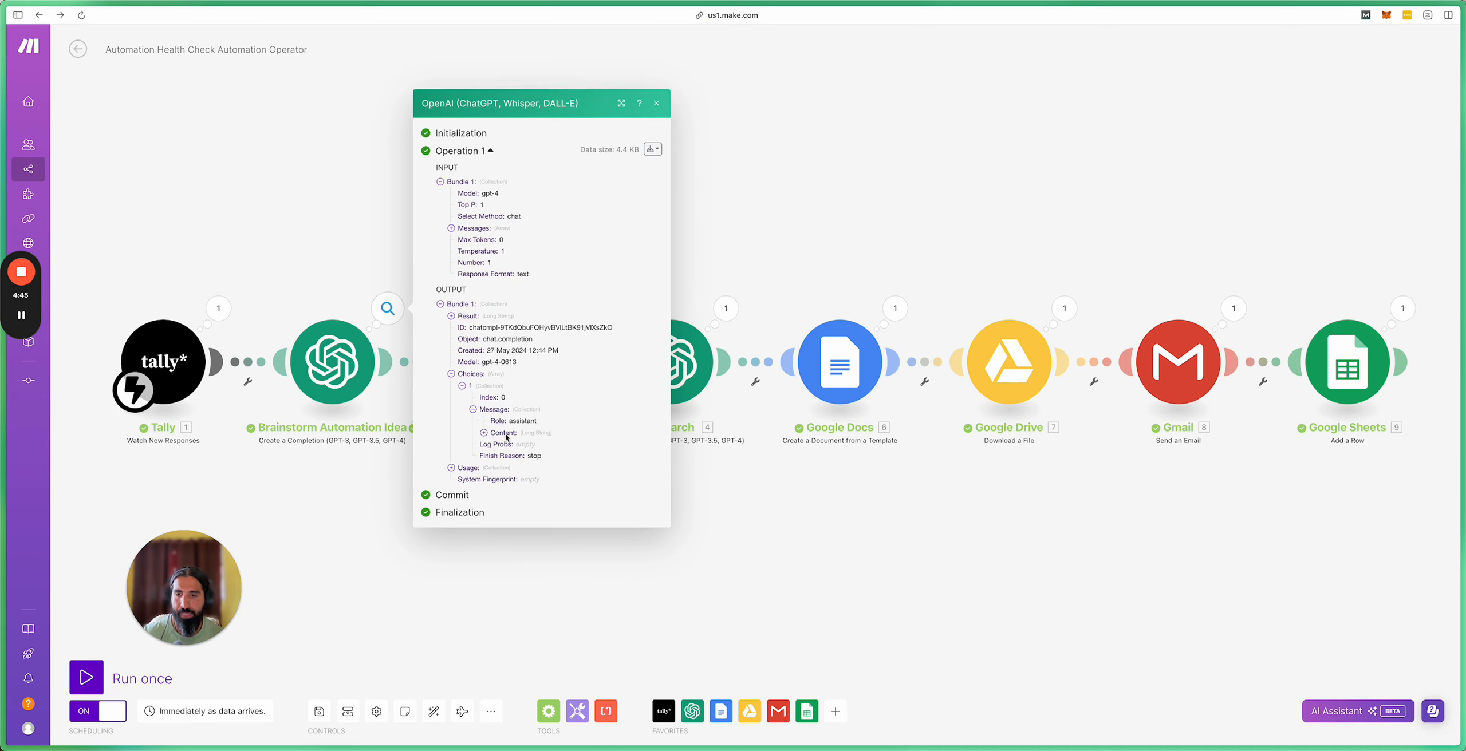
click(504, 434)
scroll(552, 435, down, 3)
scroll(551, 435, down, 3)
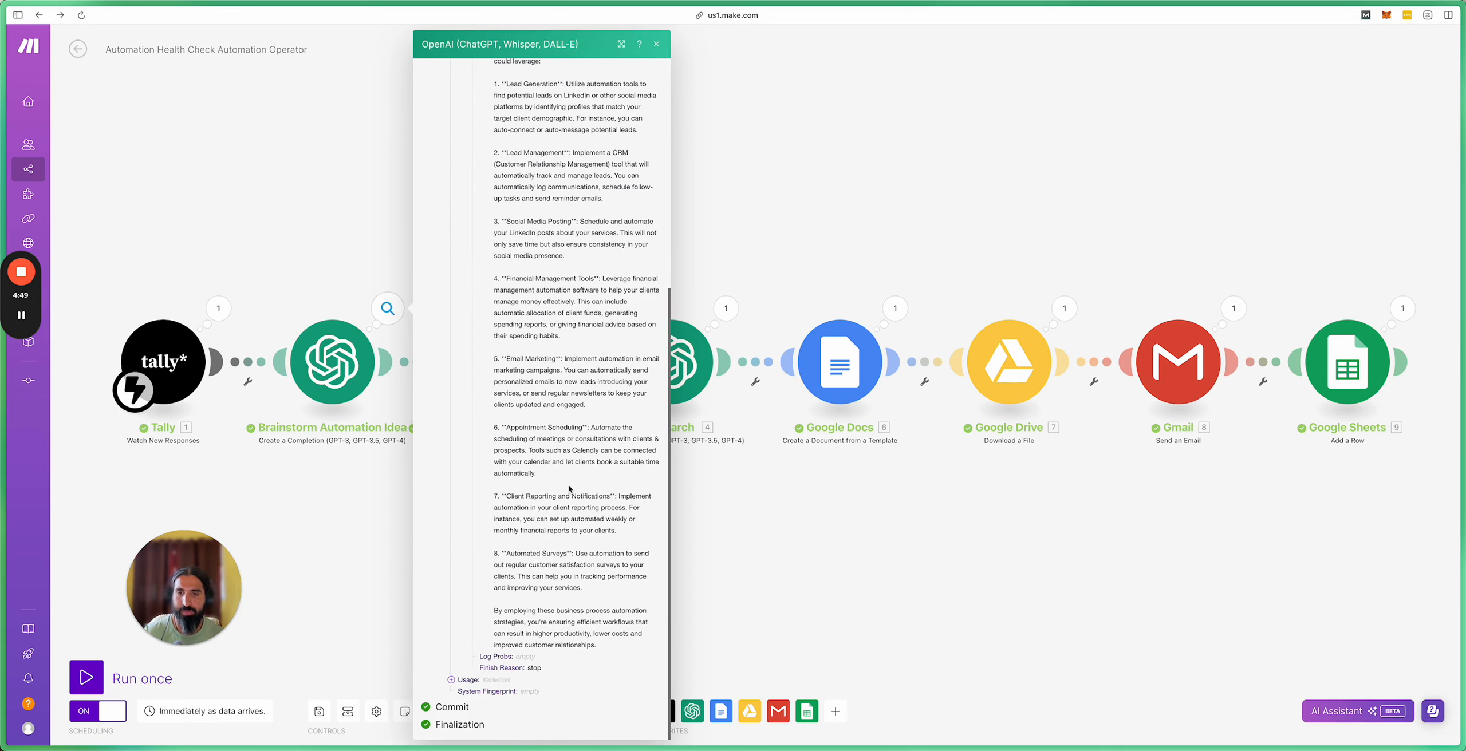
click(754, 494)
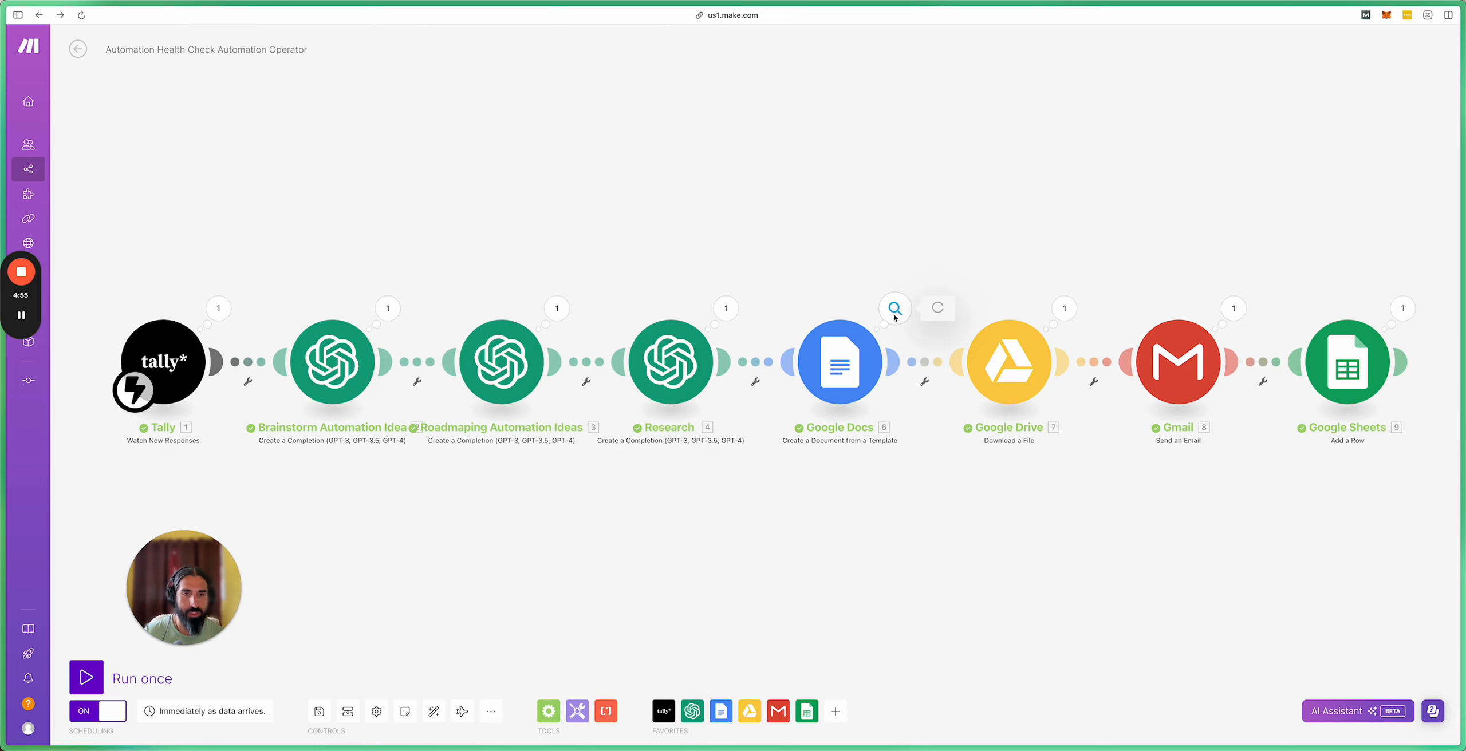
click(895, 309)
click(822, 243)
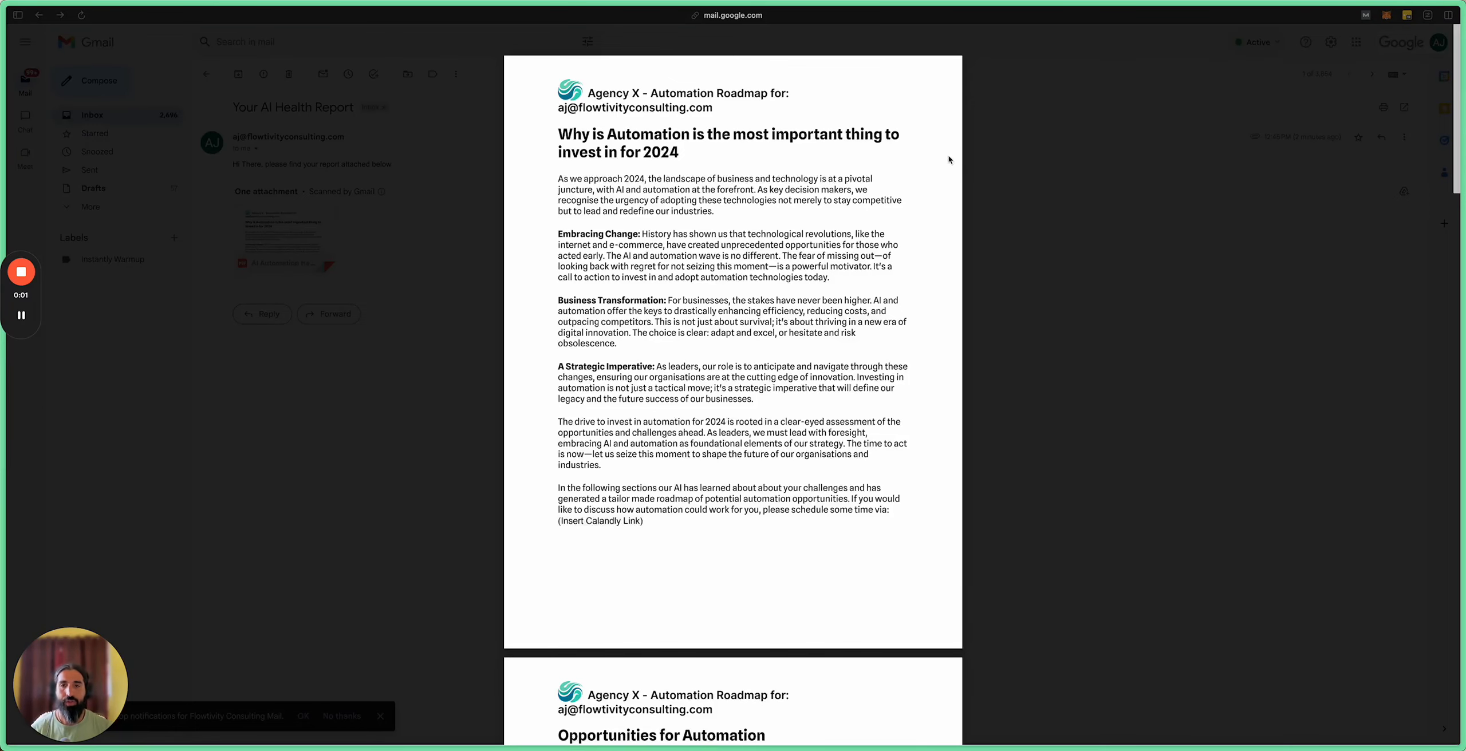
Step: Scroll through all five pages of the AI Automation Health Check PDF's Automation Roadmap
scroll(840, 209, down, 5)
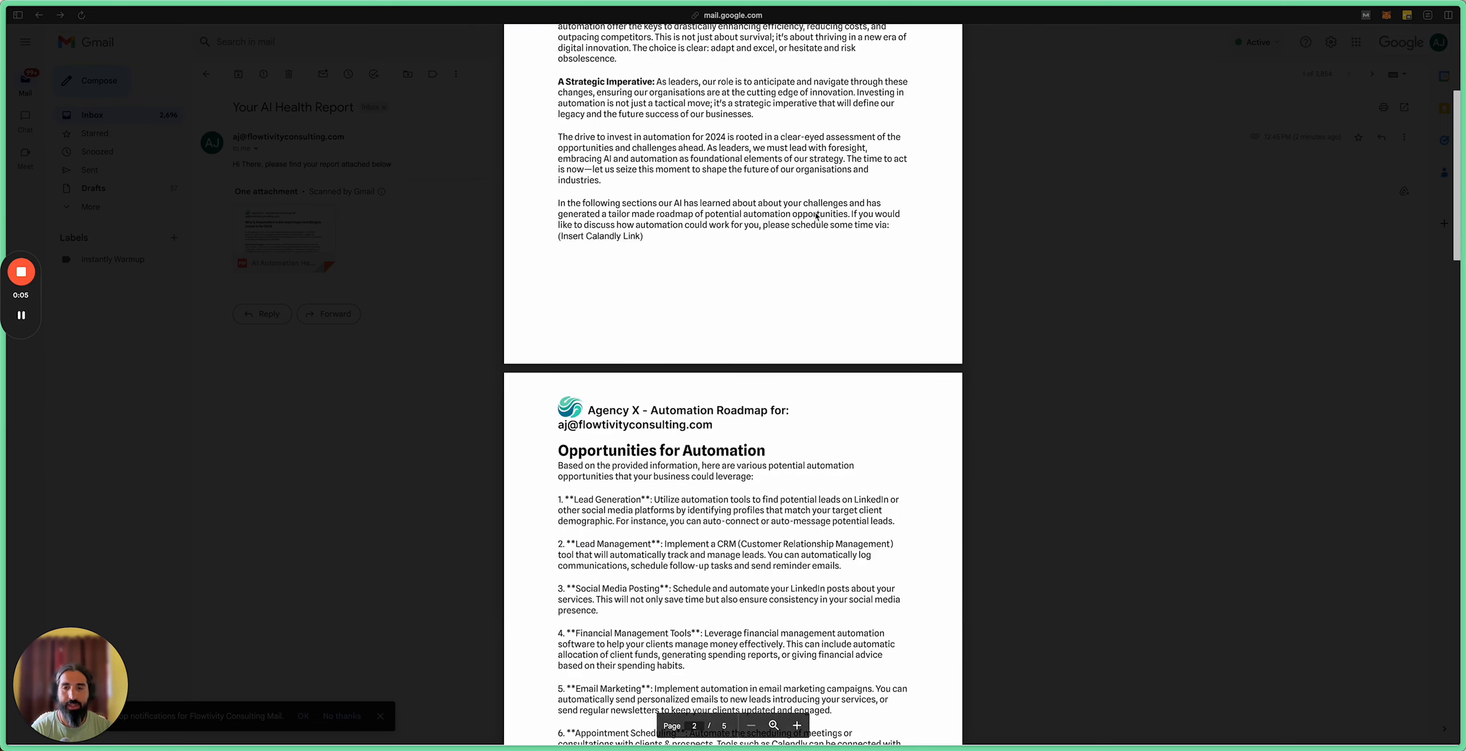
scroll(817, 214, down, 3)
scroll(795, 246, down, 4)
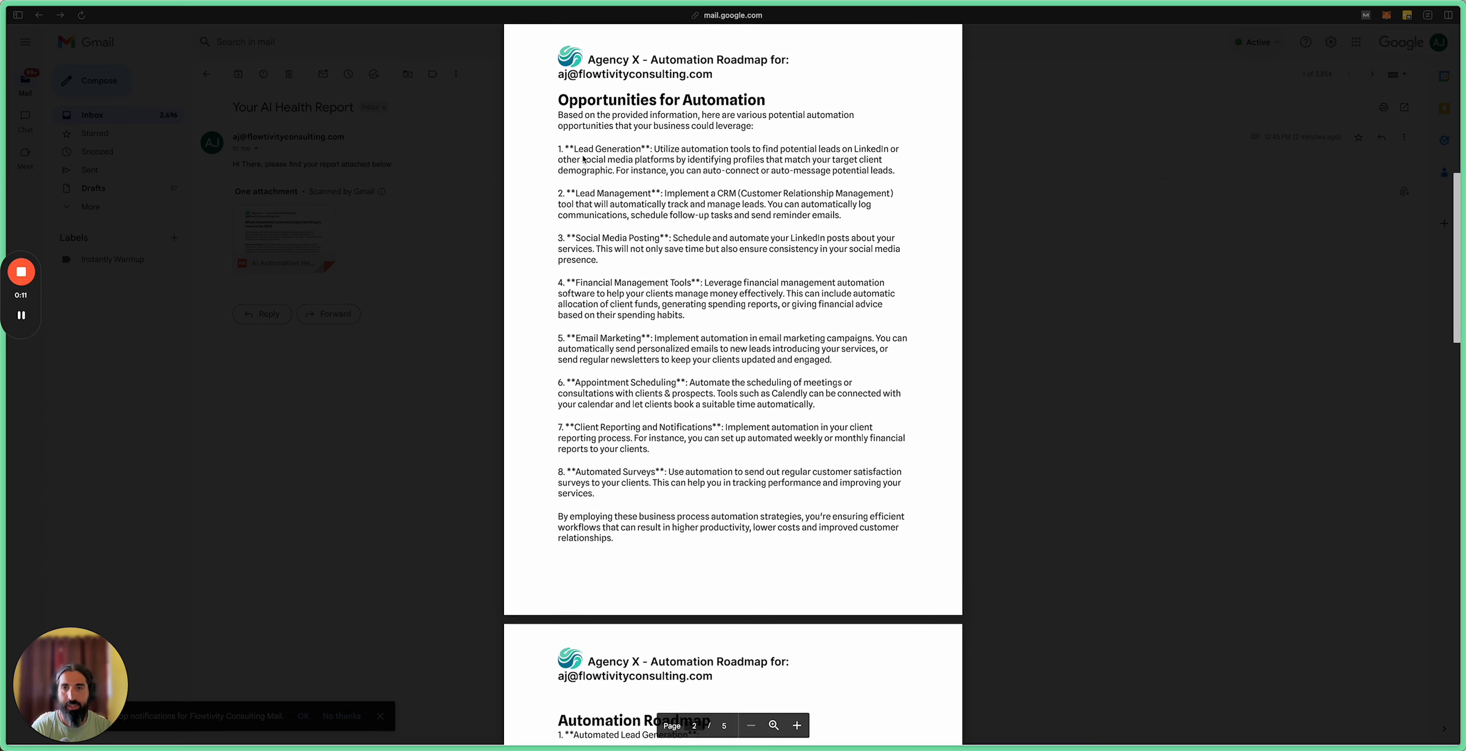
scroll(678, 263, down, 2)
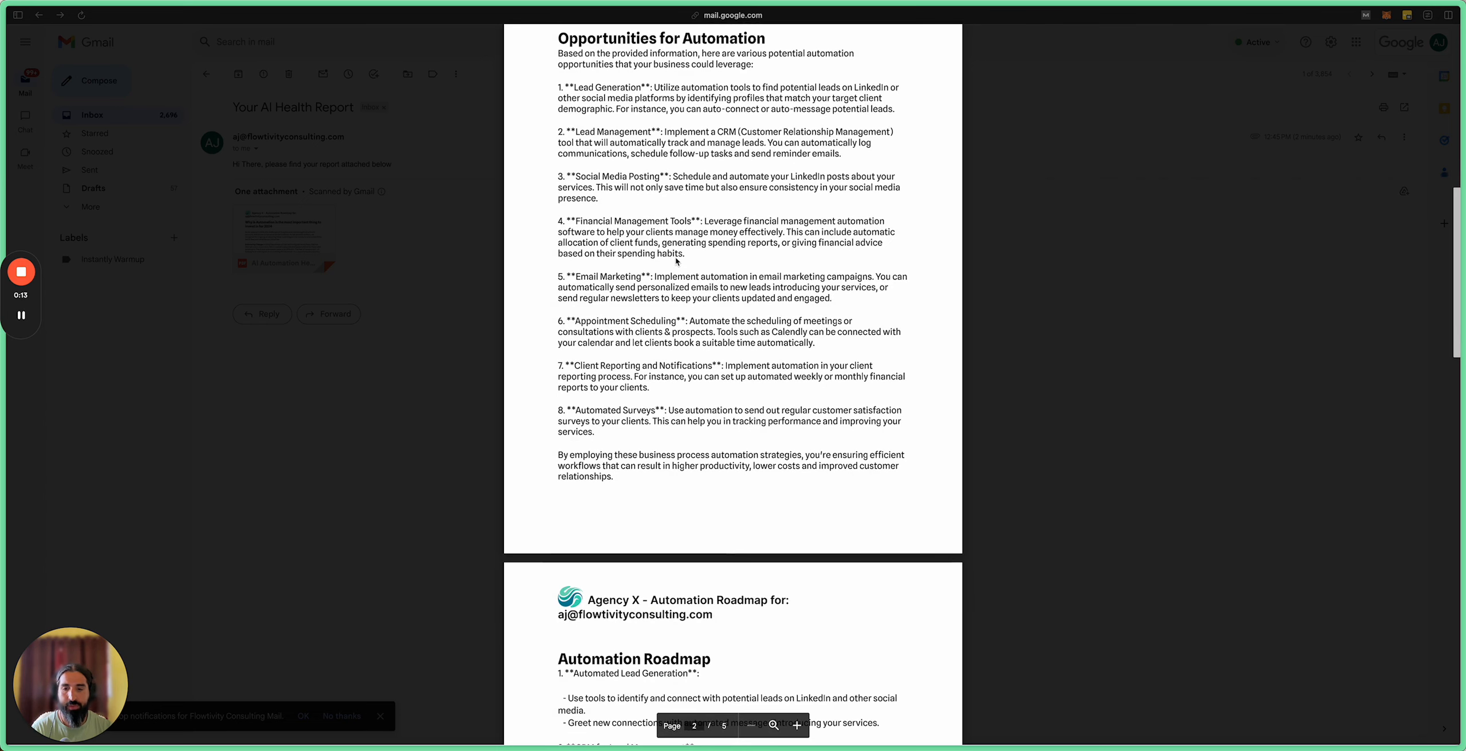
scroll(678, 264, down, 3)
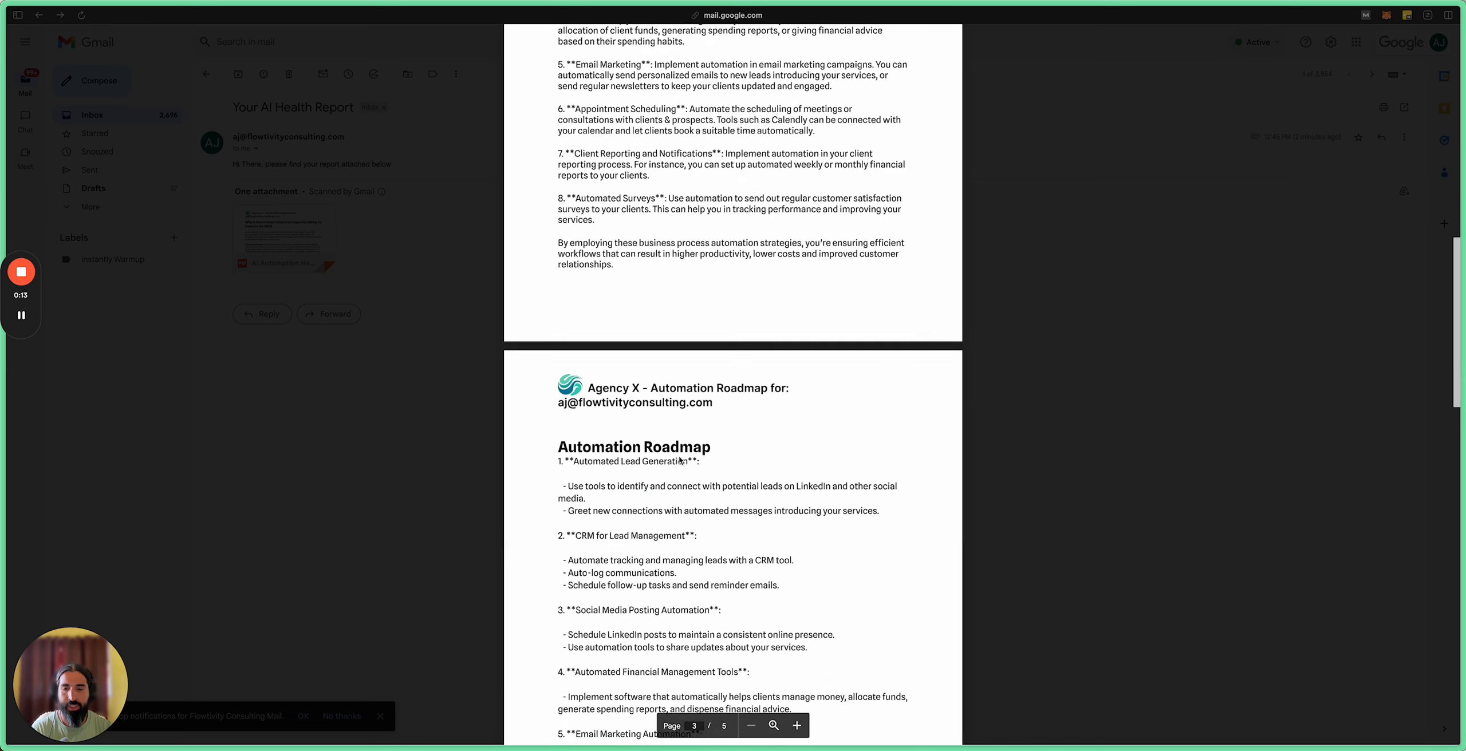
scroll(681, 367, down, 3)
scroll(625, 374, down, 6)
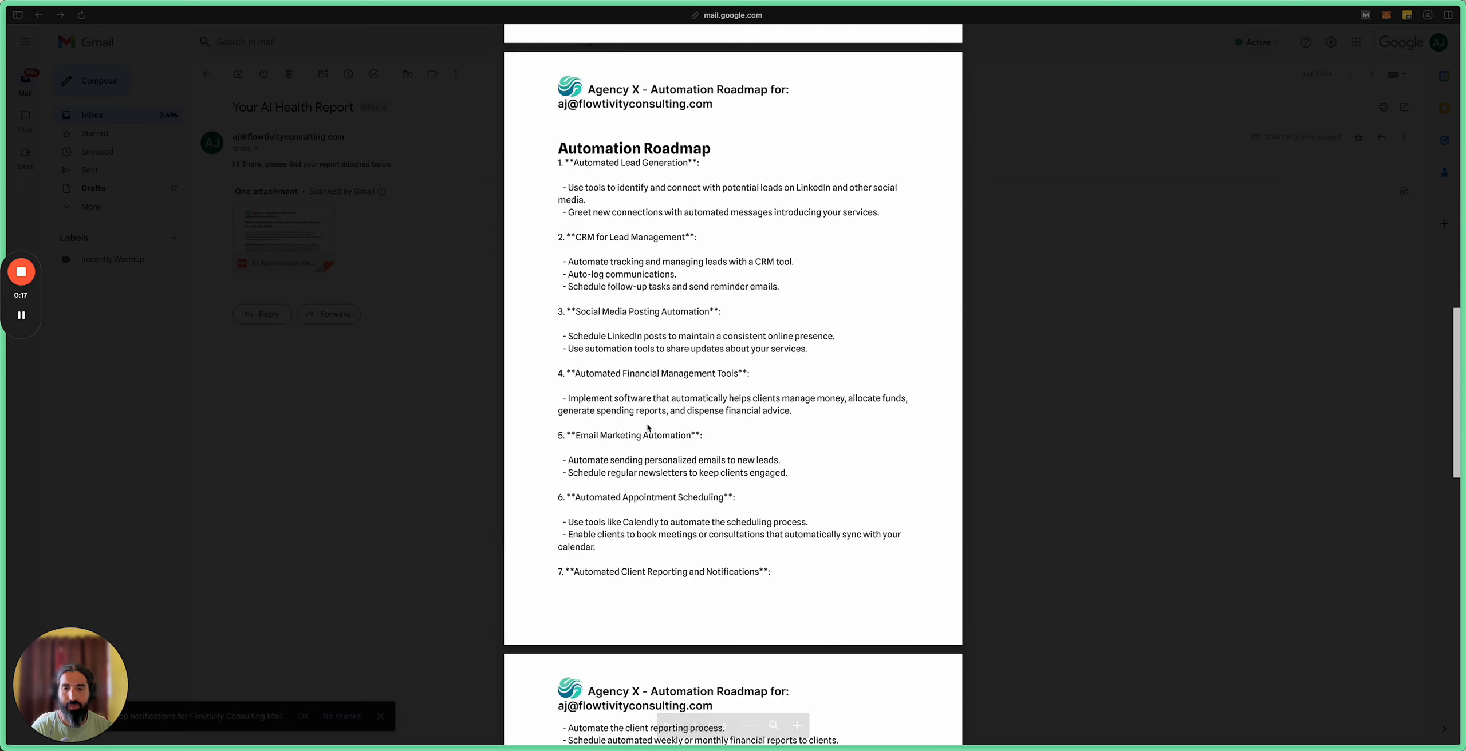
scroll(649, 427, down, 6)
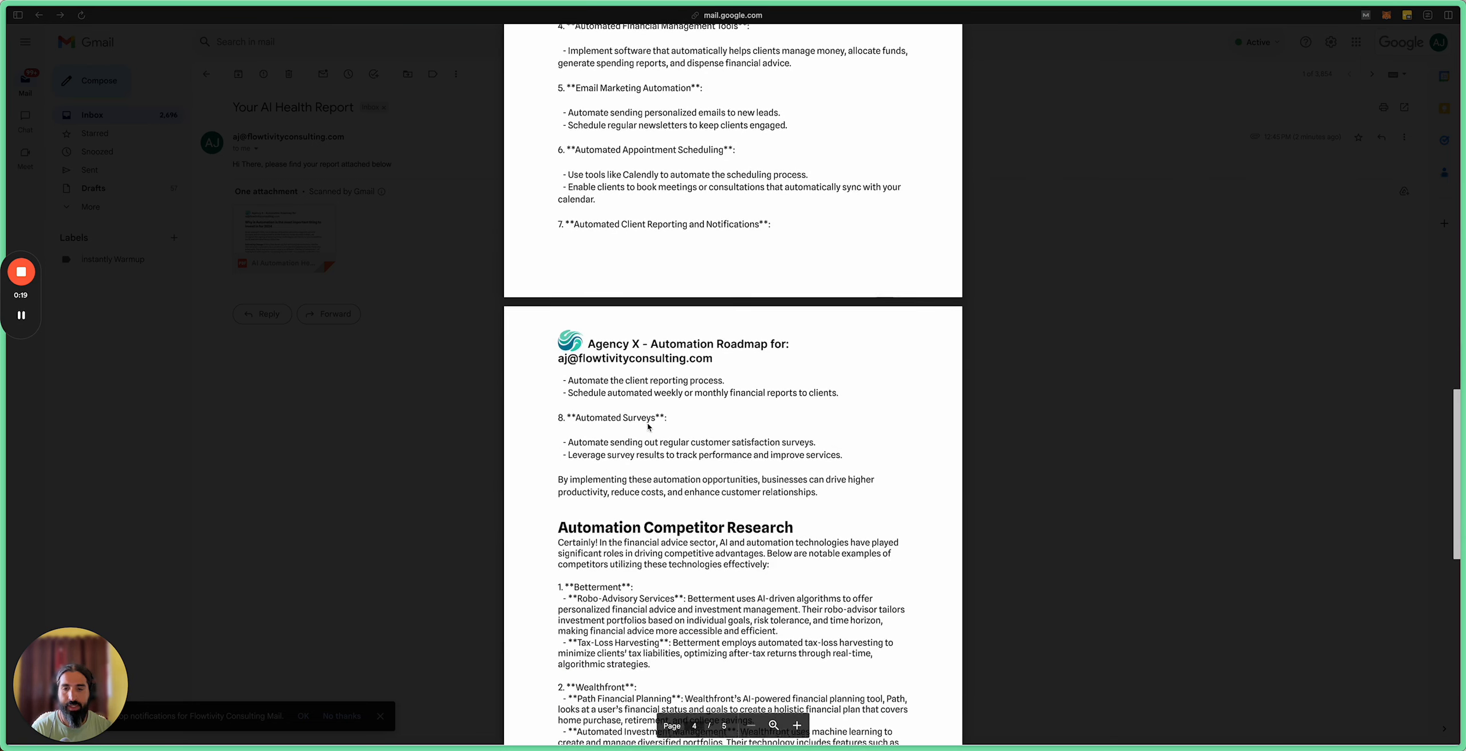
scroll(663, 423, down, 2)
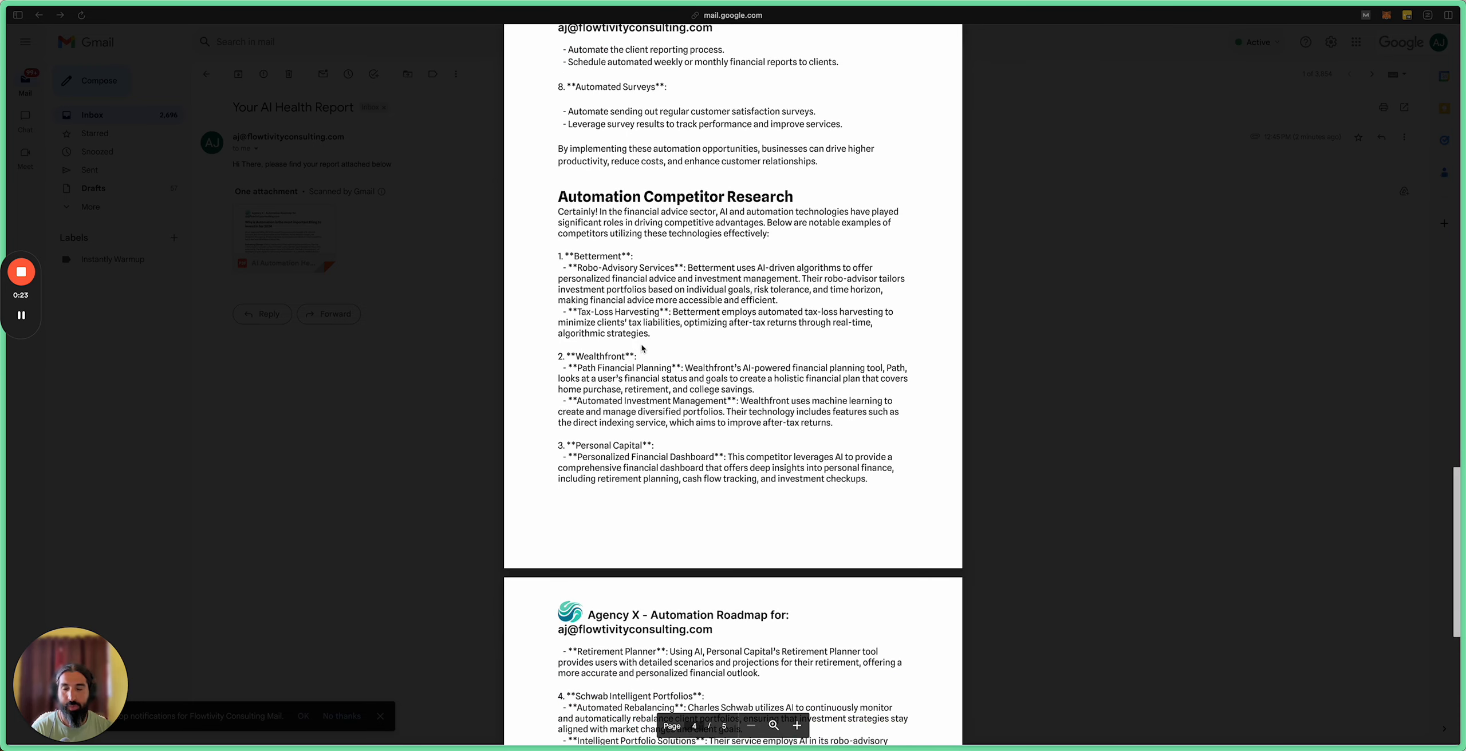
scroll(629, 423, down, 3)
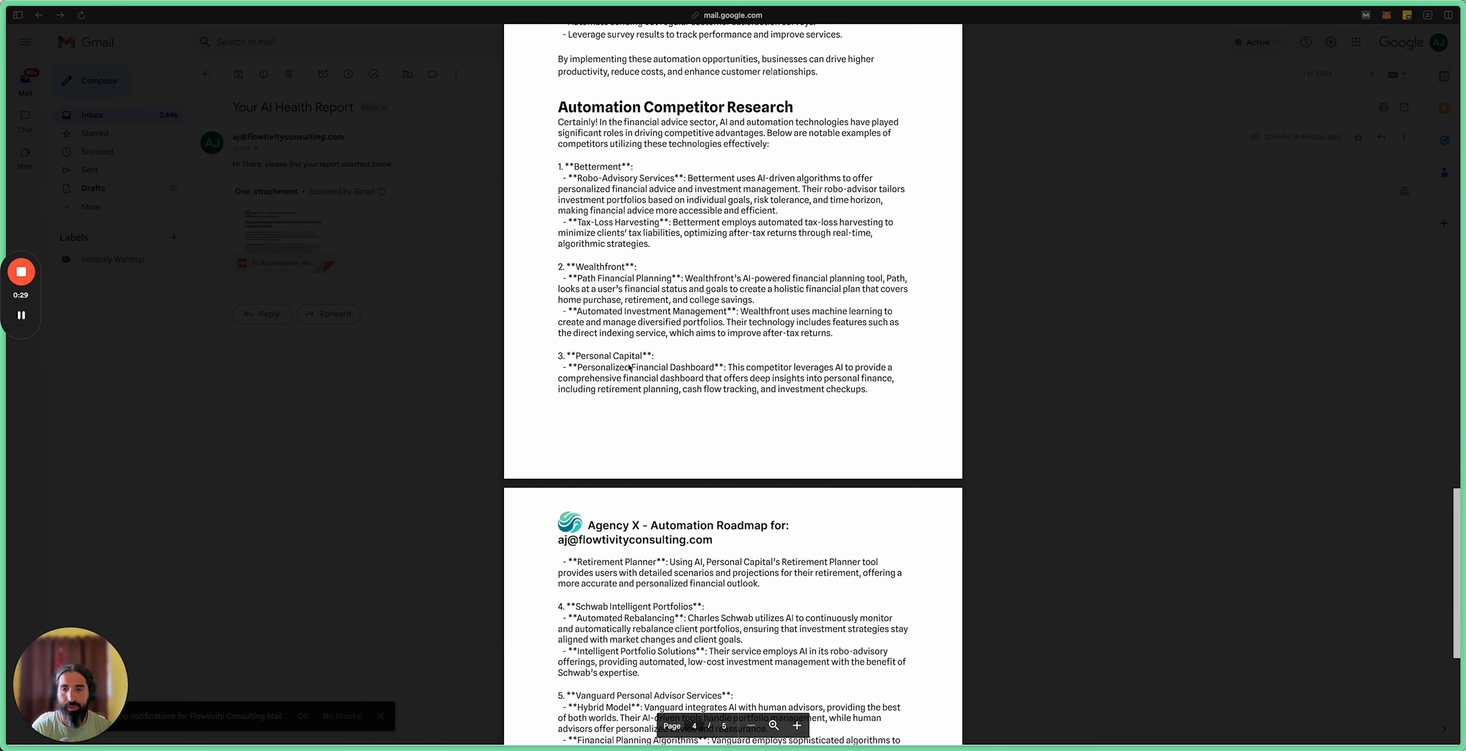
scroll(629, 368, down, 5)
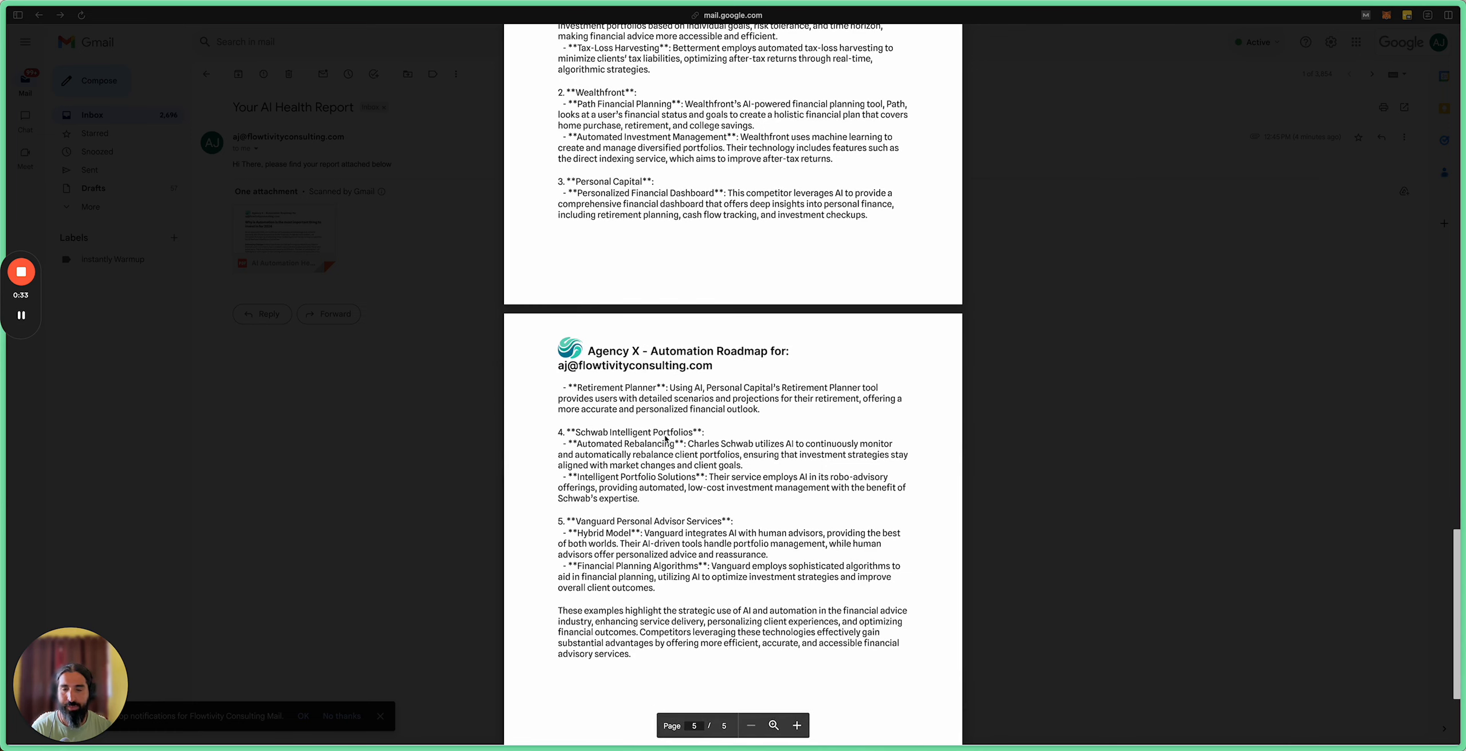
scroll(664, 438, down, 2)
scroll(606, 434, down, 3)
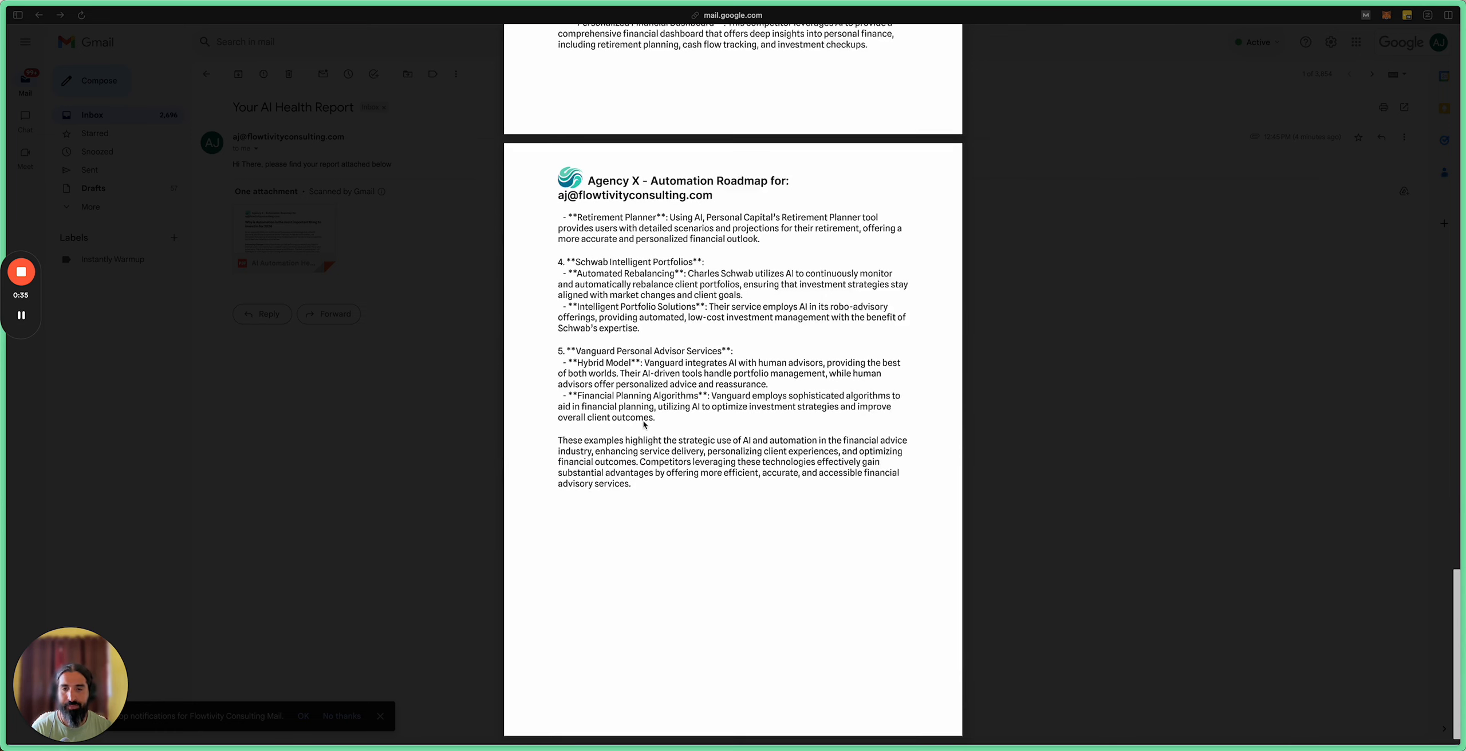
scroll(643, 426, up, 10)
scroll(643, 426, up, 10)
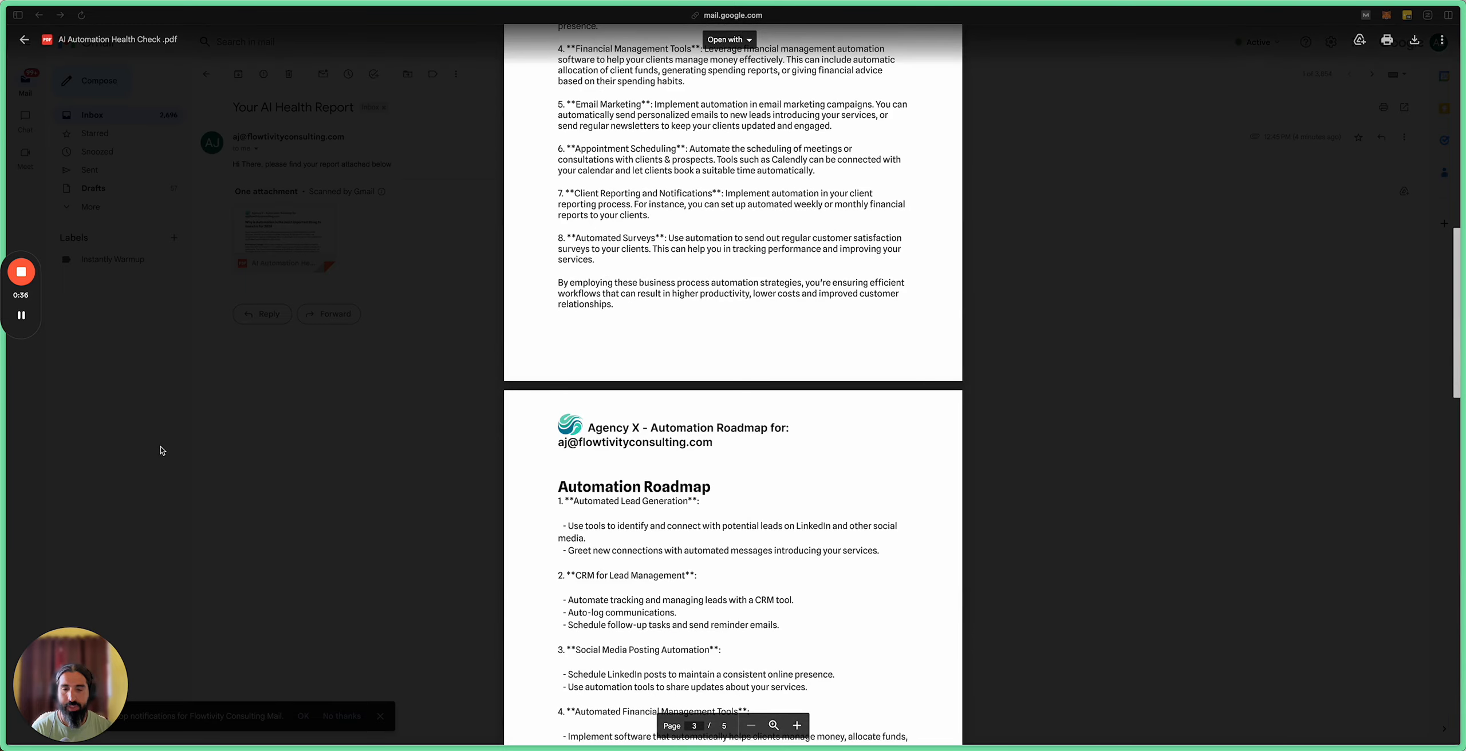
mouse_move(29, 493)
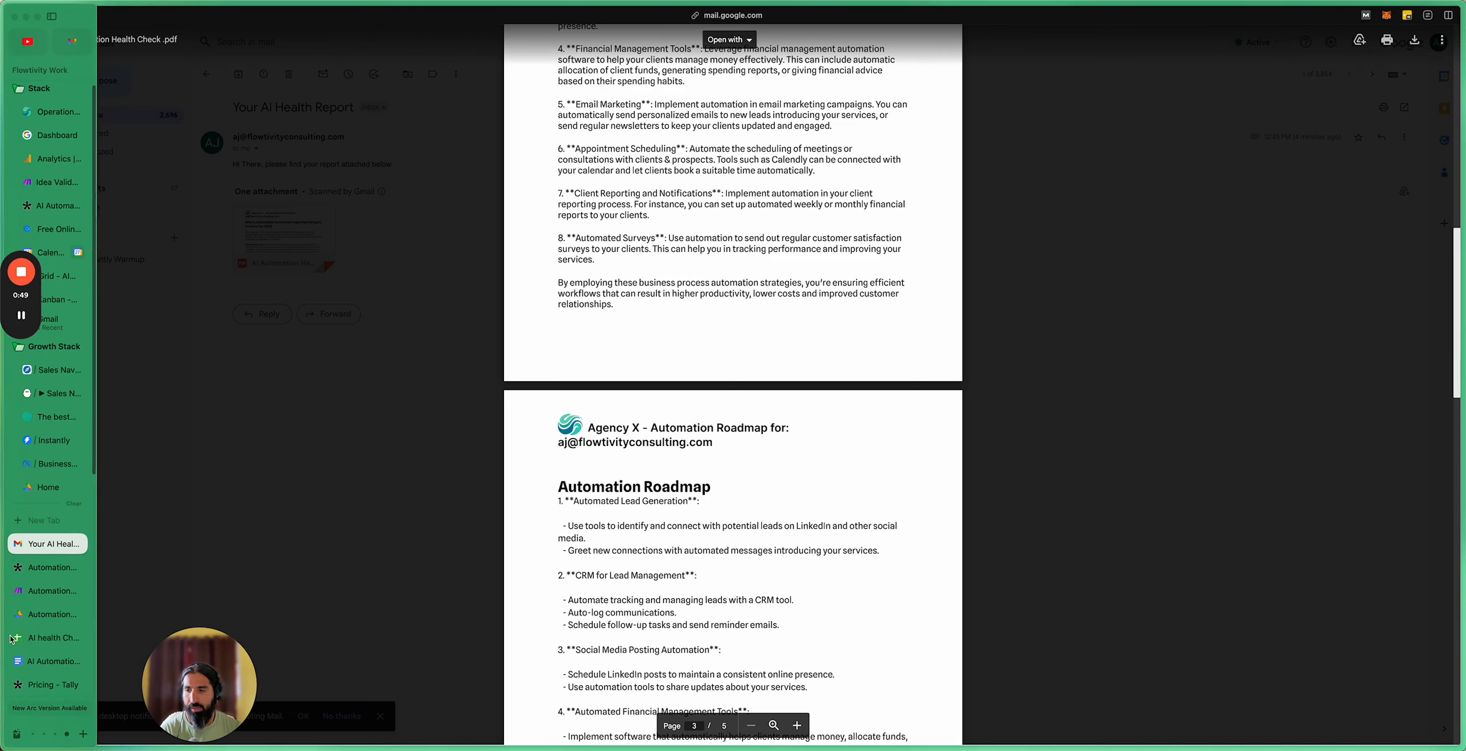
Step: Open the AI health Check DB sheet and inspect row 2's logged answers, including Industry in B2
click(26, 639)
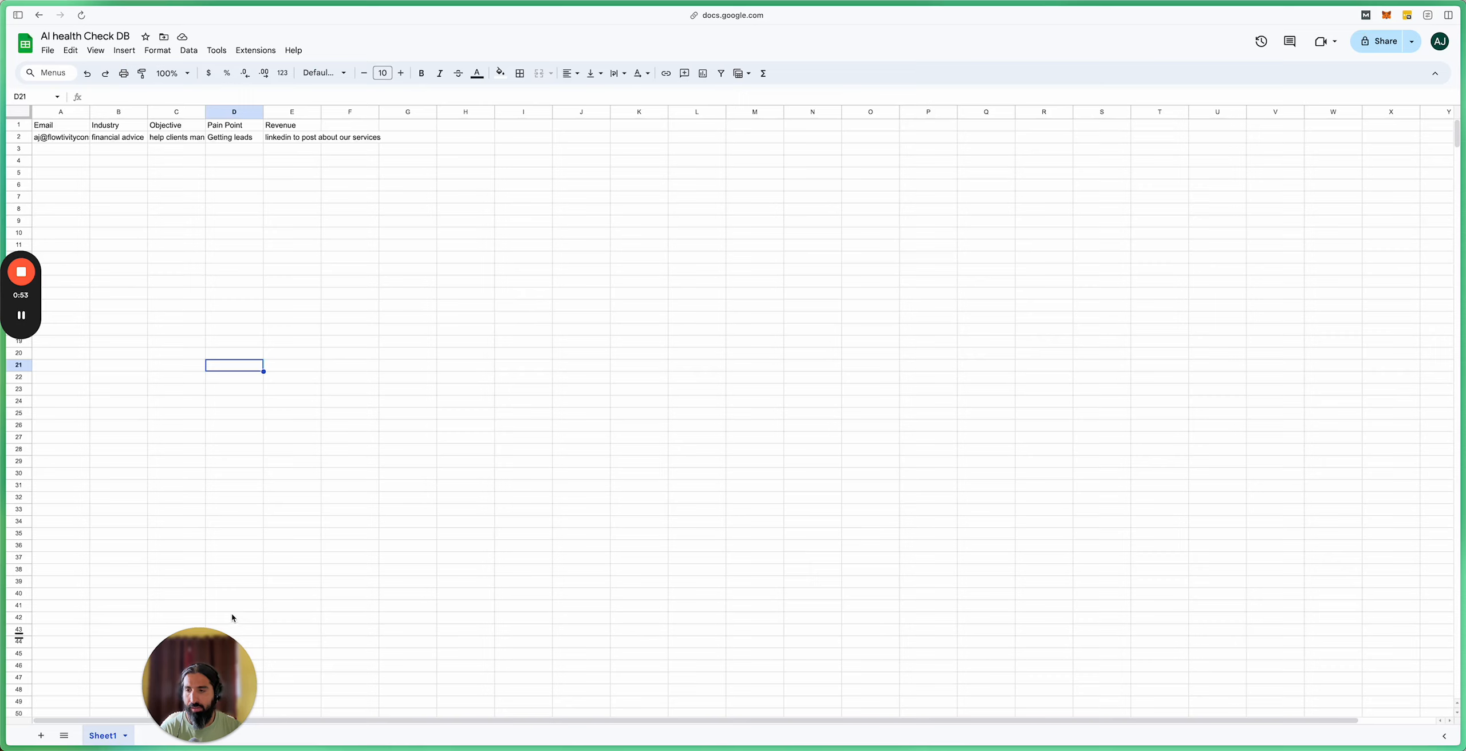
click(153, 173)
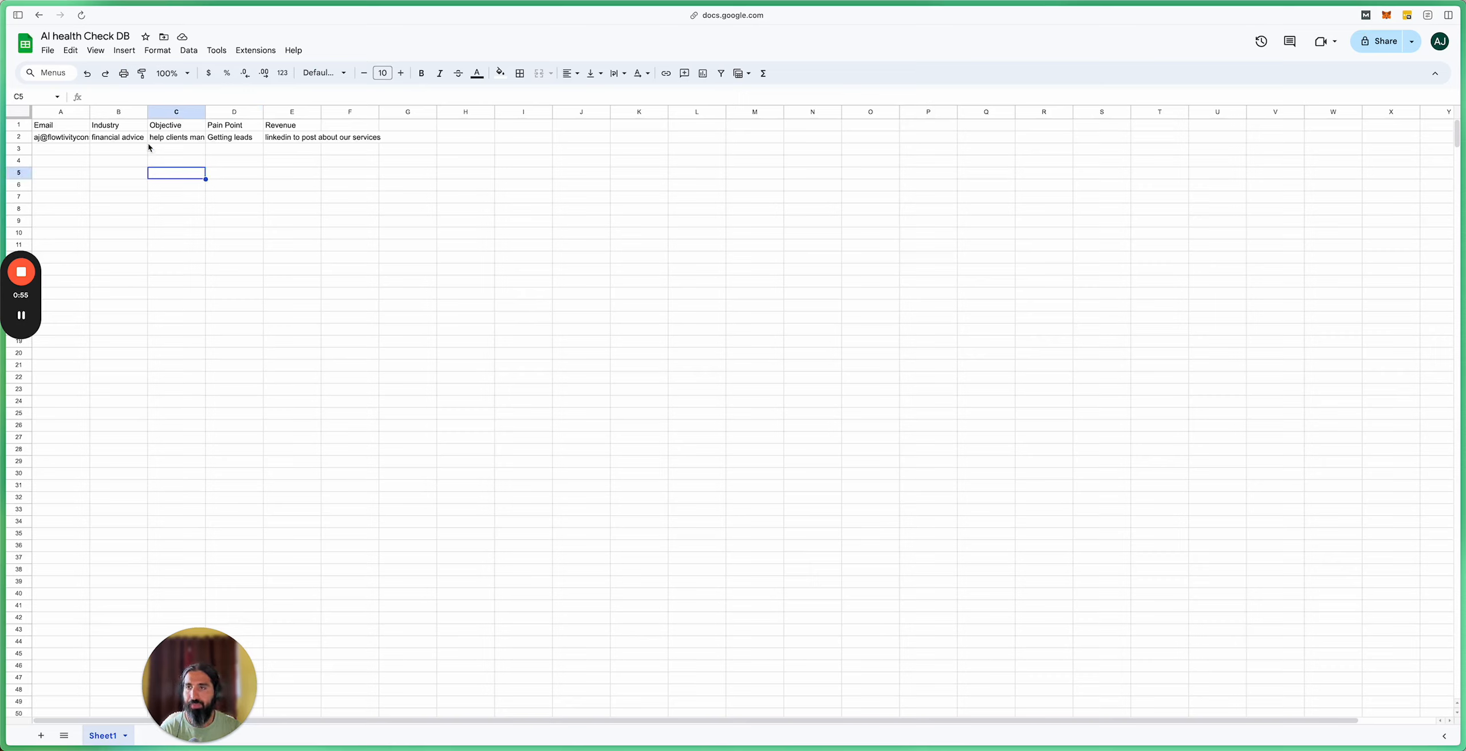
click(133, 139)
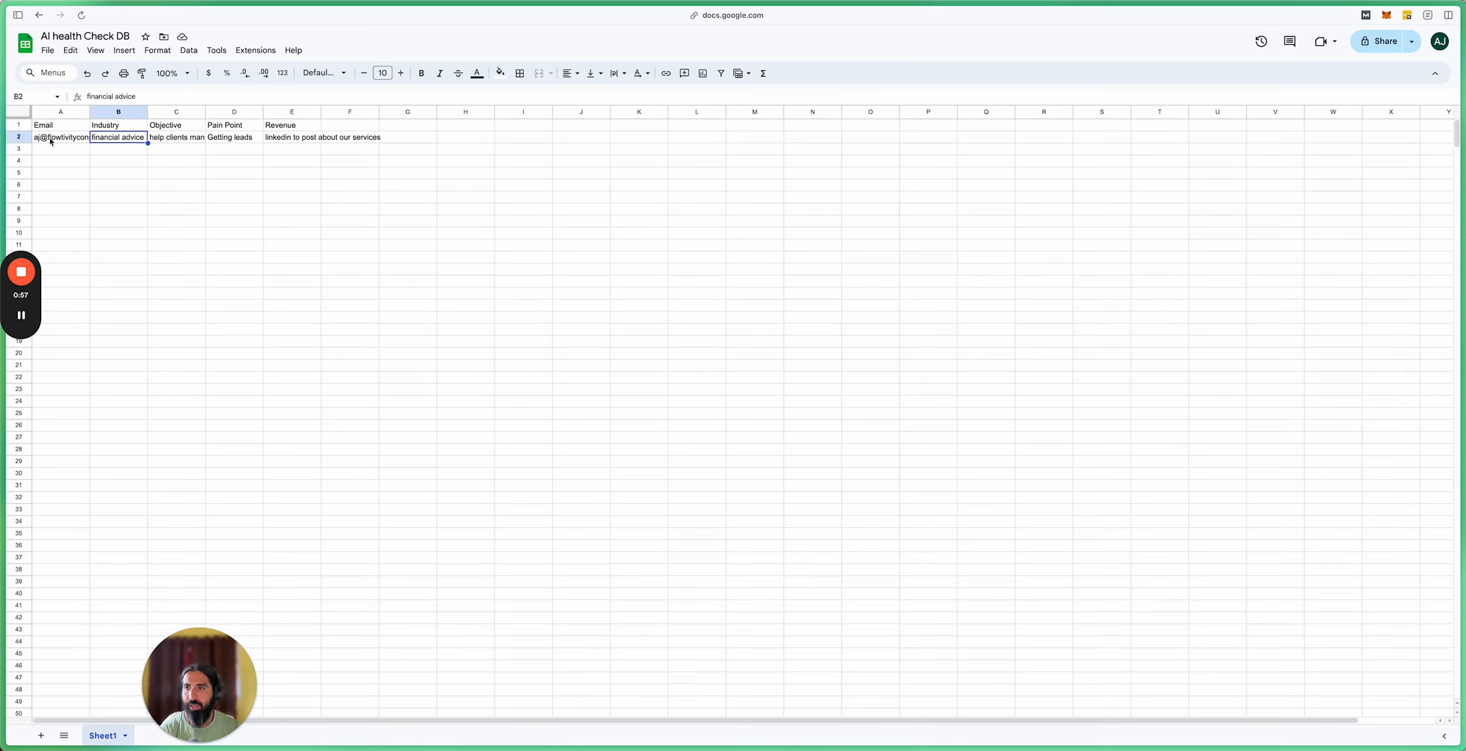